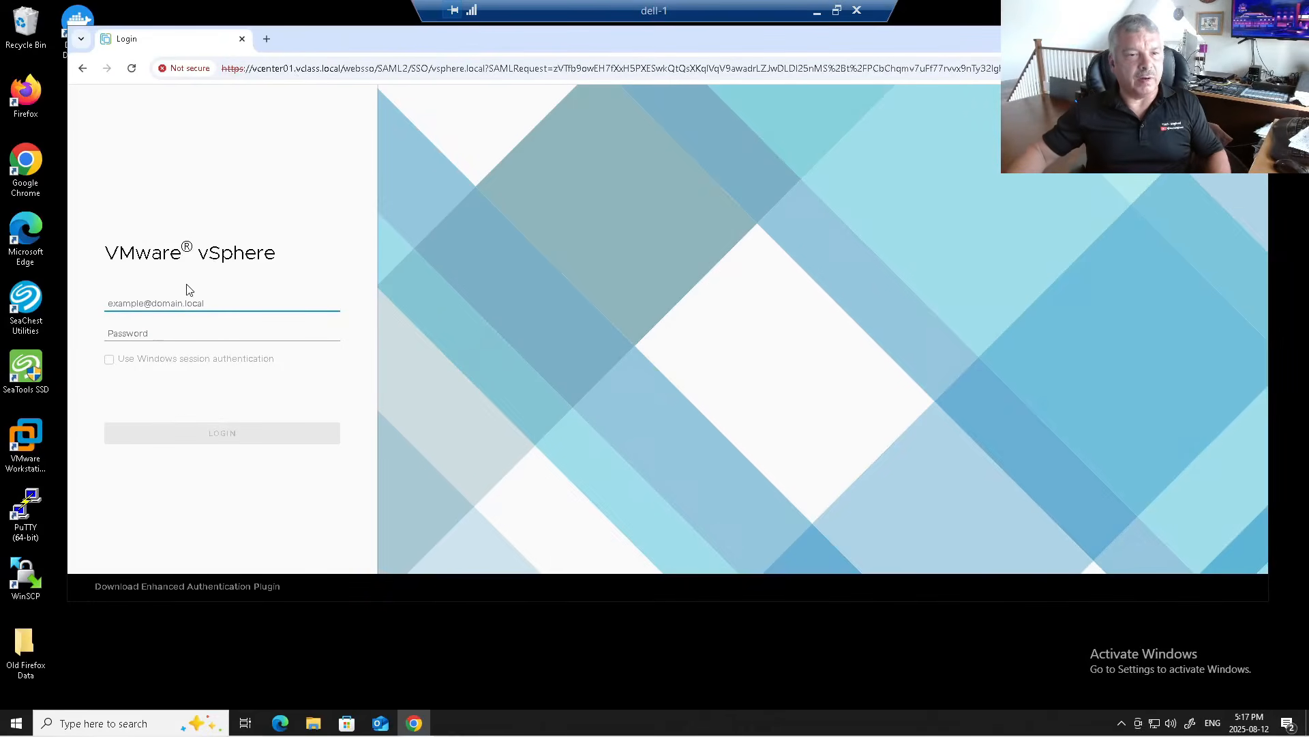
Step: Sign in to vSphere Client as the SSO administrator with the account password
{"action": "left_click", "coordinate": [173, 303]}
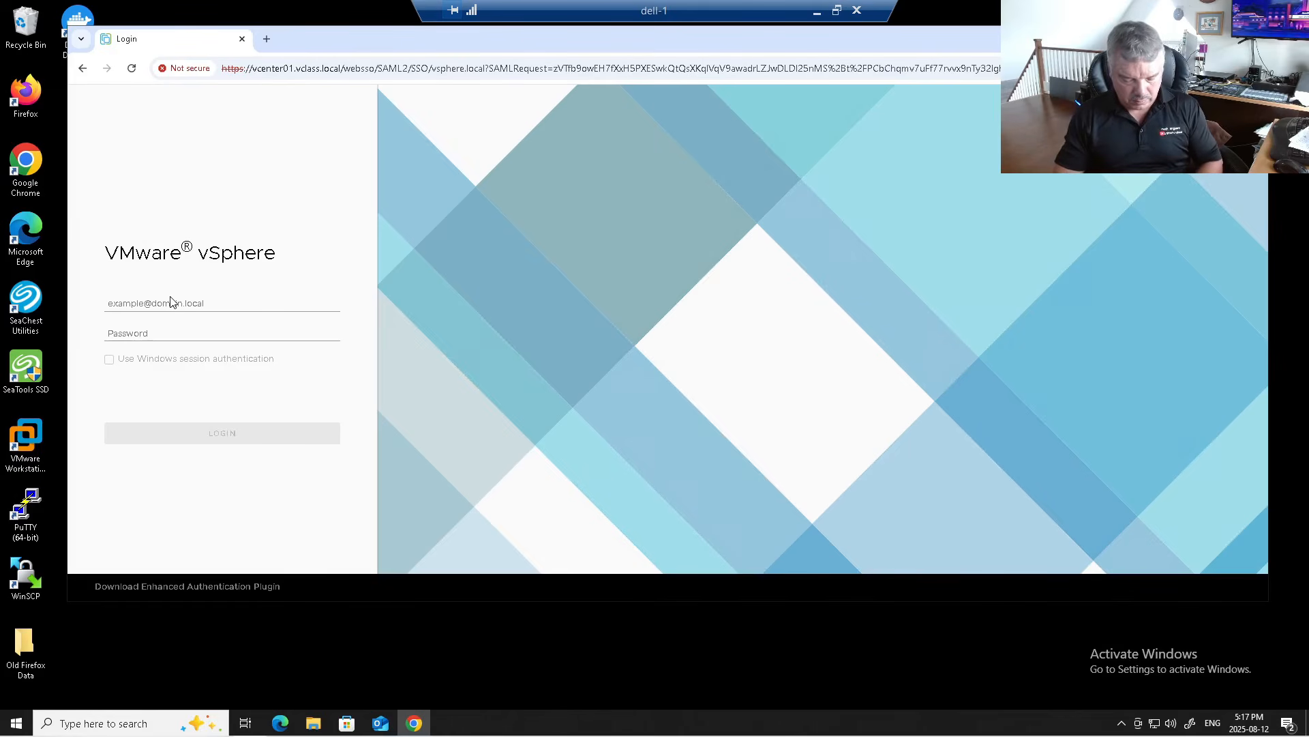
{"action": "left_click", "coordinate": [171, 302]}
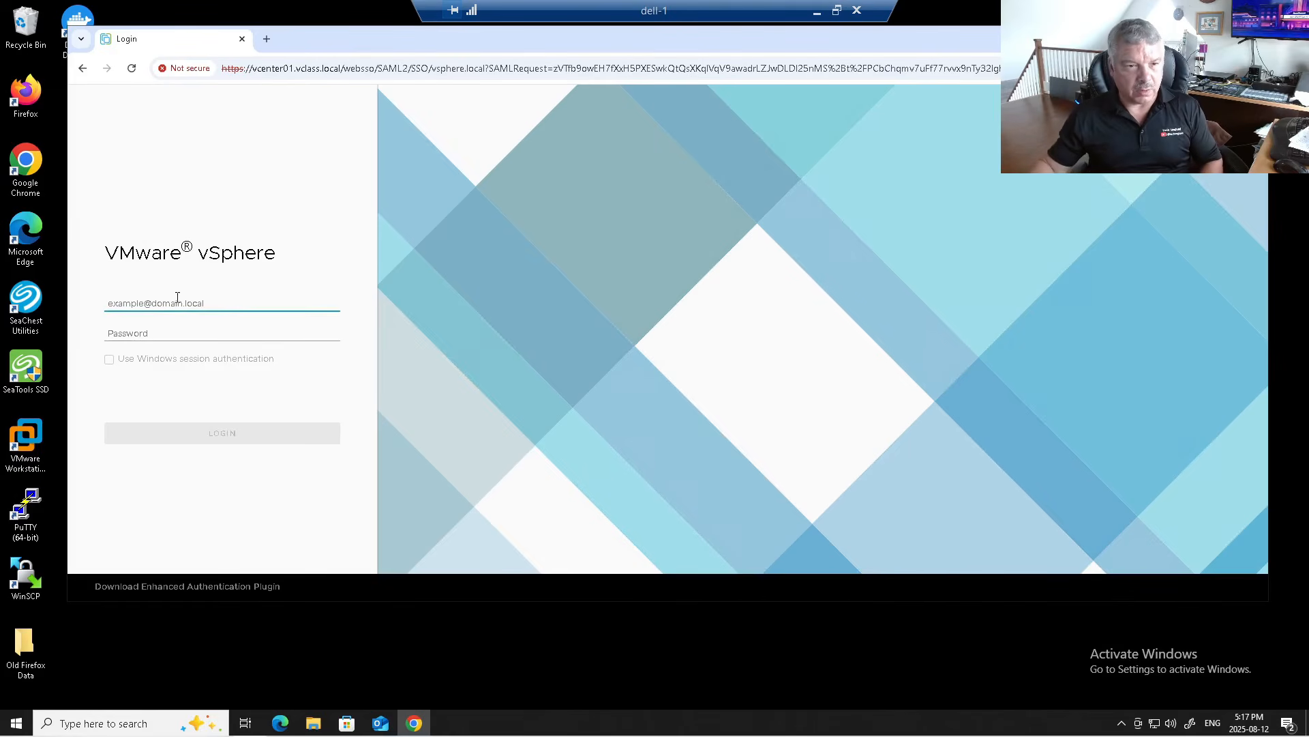
{"action": "type", "text": "administrator@vs"}
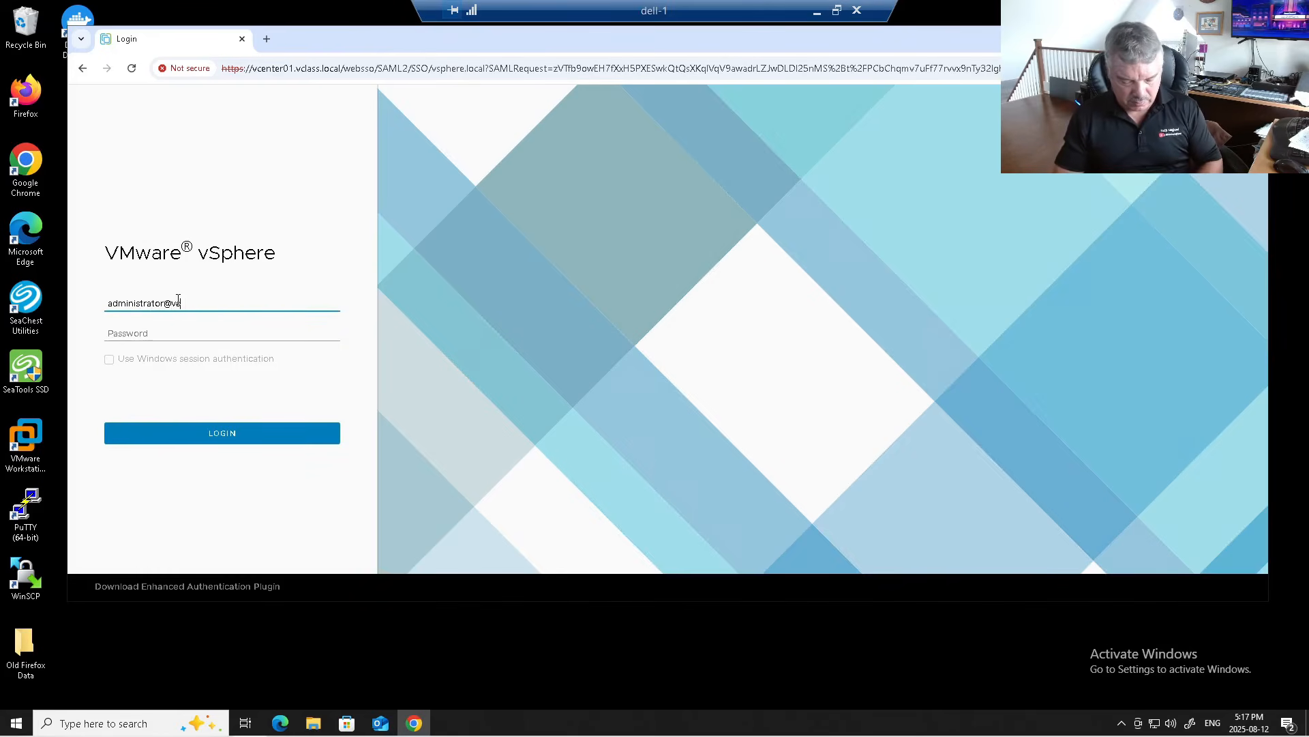
{"action": "type", "text": "phere.local"}
{"action": "key", "text": "Tab"}
{"action": "type", "text": "••"}
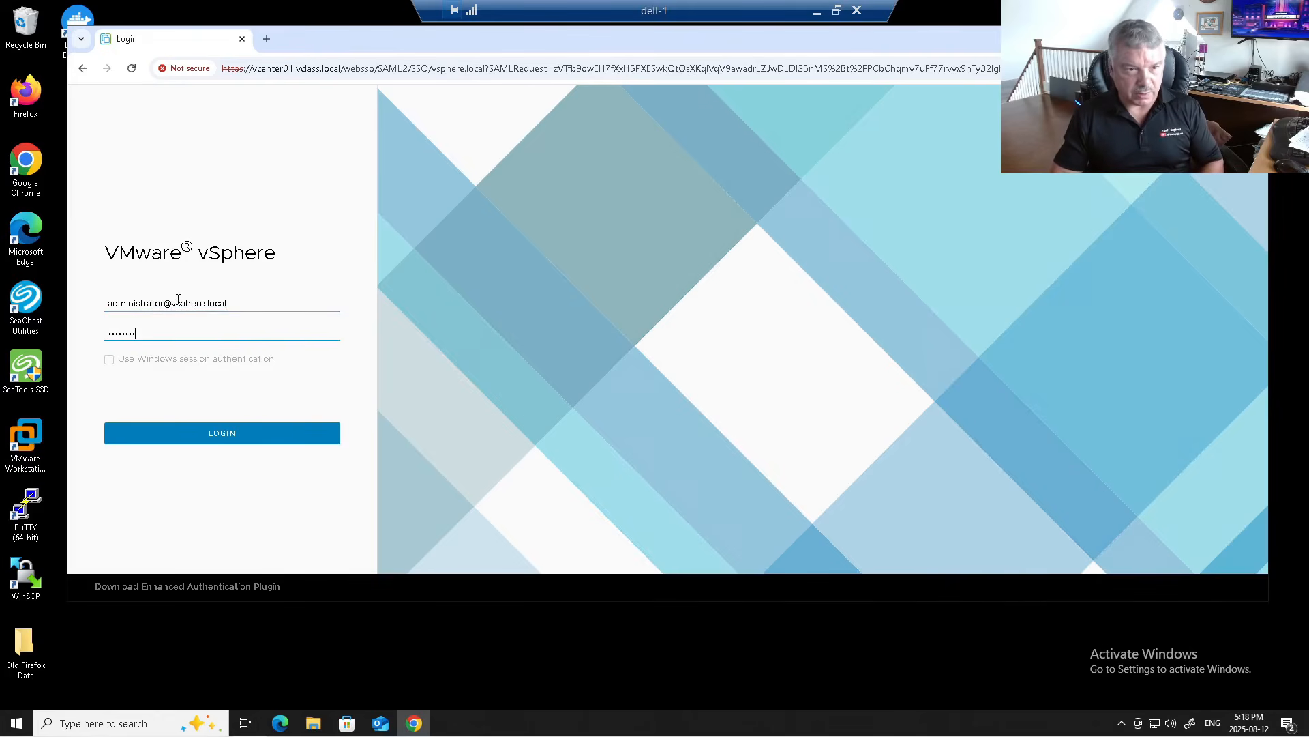
{"action": "key", "text": "BackSpace"}
{"action": "key", "text": "BackSpace"}
{"action": "type", "text": "•••••••"}
{"action": "key", "text": "Return"}
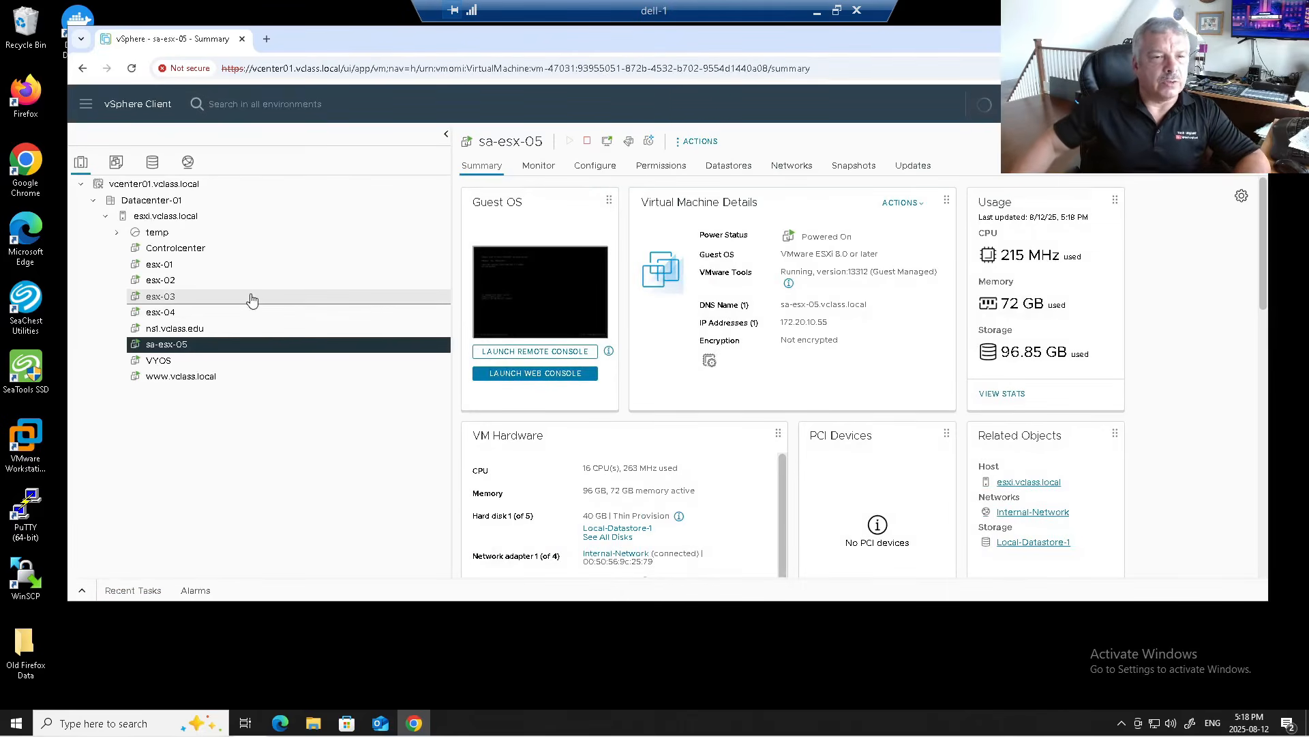
Step: Browse the esx-01, esx-03, esx-04, sa-esx-05 and ns1.vclass.edu summaries, then select the temp pool
{"action": "left_click", "coordinate": [163, 266]}
{"action": "left_click", "coordinate": [161, 298]}
{"action": "left_click", "coordinate": [162, 313]}
{"action": "left_click", "coordinate": [166, 345]}
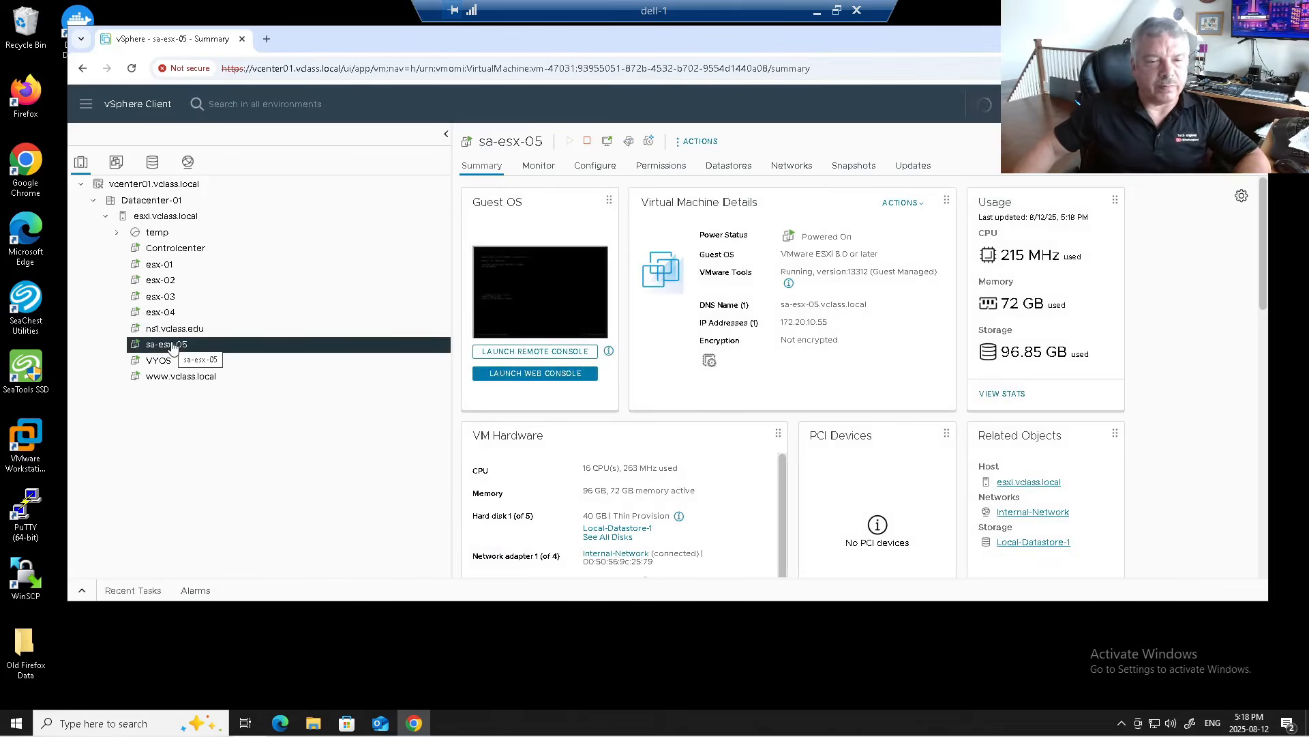
{"action": "left_click", "coordinate": [169, 329]}
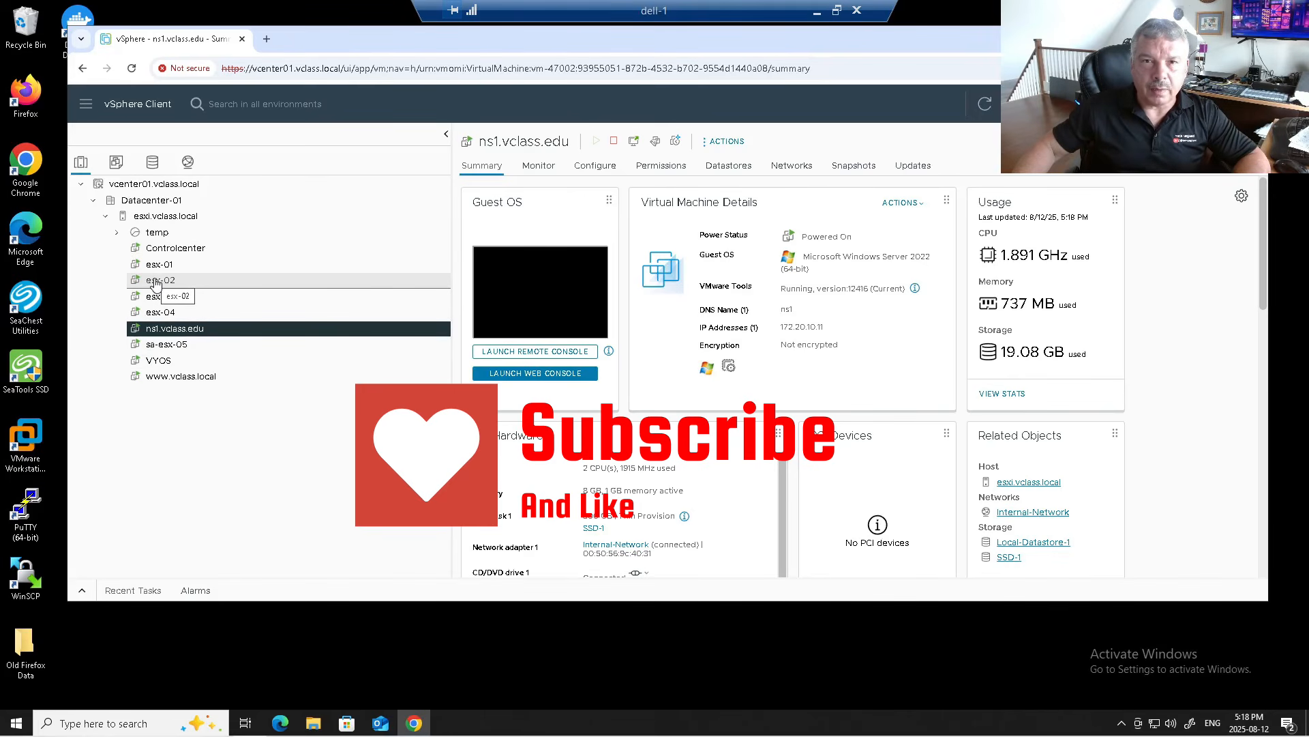
{"action": "left_click", "coordinate": [161, 233]}
{"action": "right_click", "coordinate": [162, 235]}
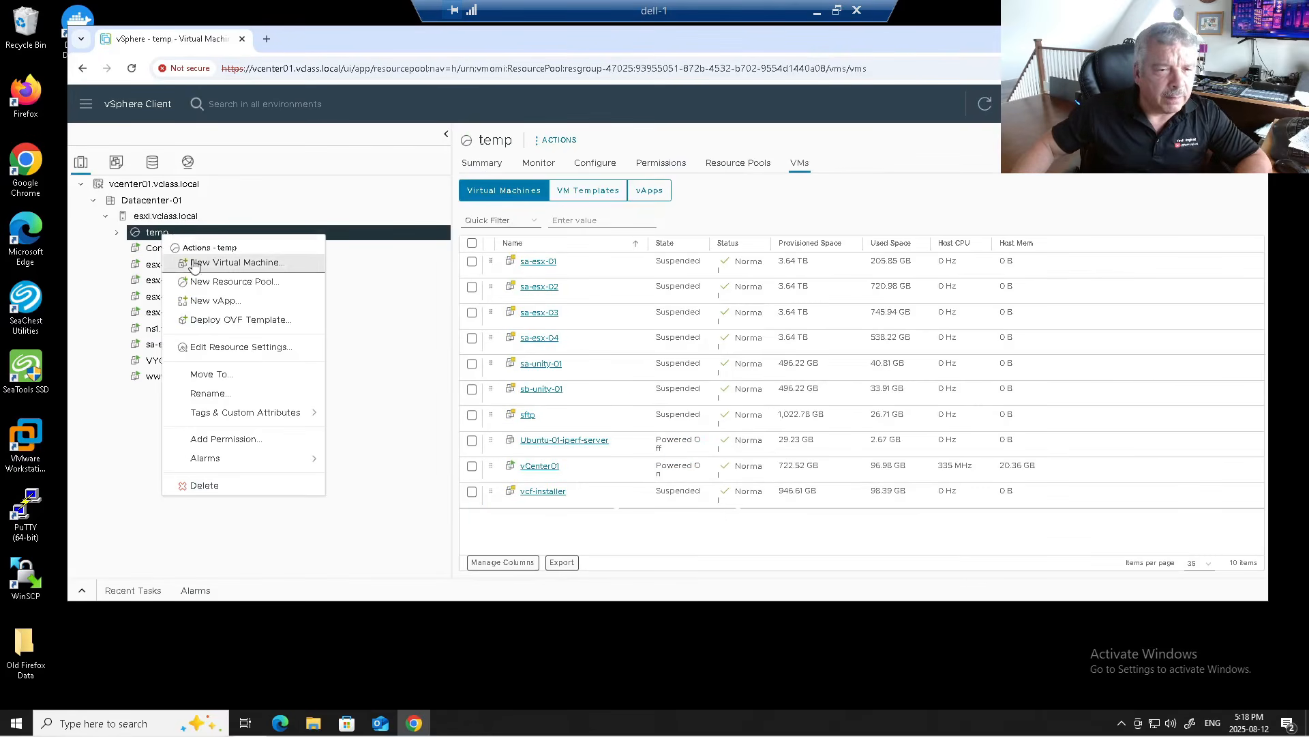
Step: Deploy an OVF template into temp from local file D:\VCF 9 Installer\VCF-SDDC-Manager-Appliance-9.0.0.0.24703748.ova
{"action": "left_click", "coordinate": [208, 320]}
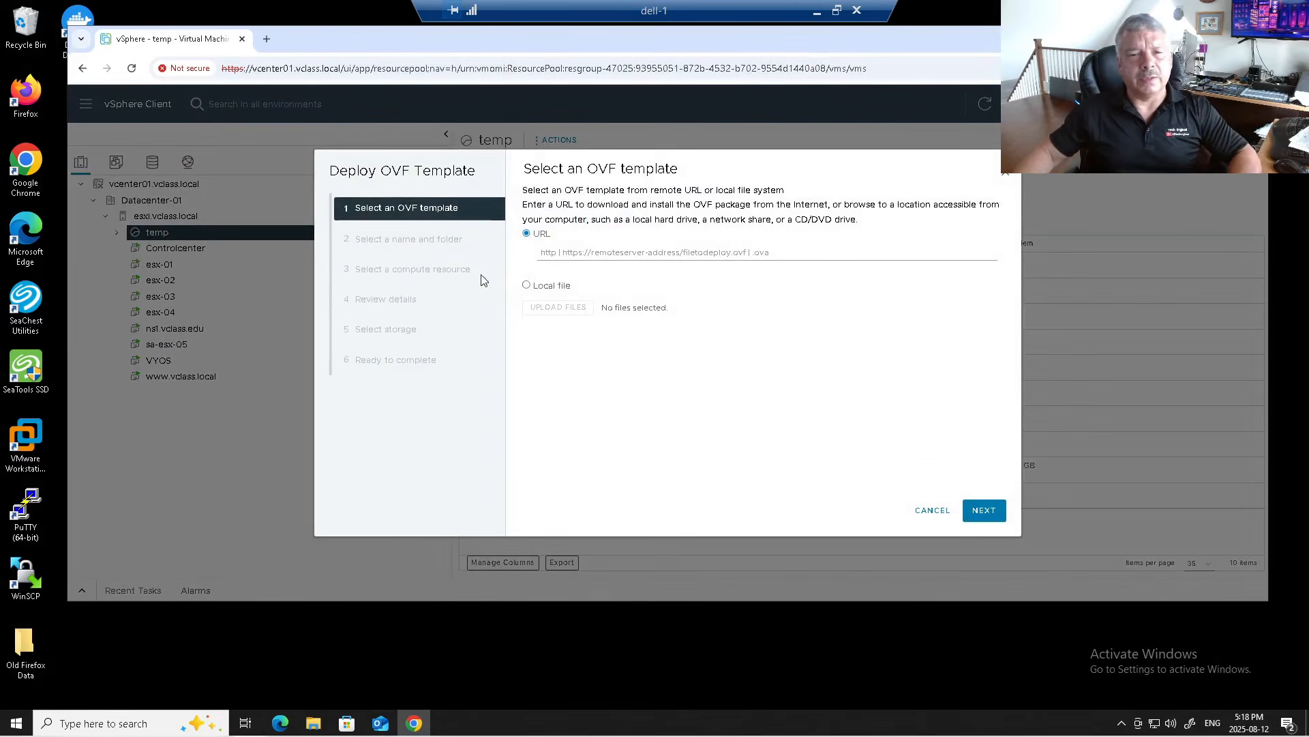
{"action": "left_click", "coordinate": [528, 287]}
{"action": "left_click", "coordinate": [537, 329]}
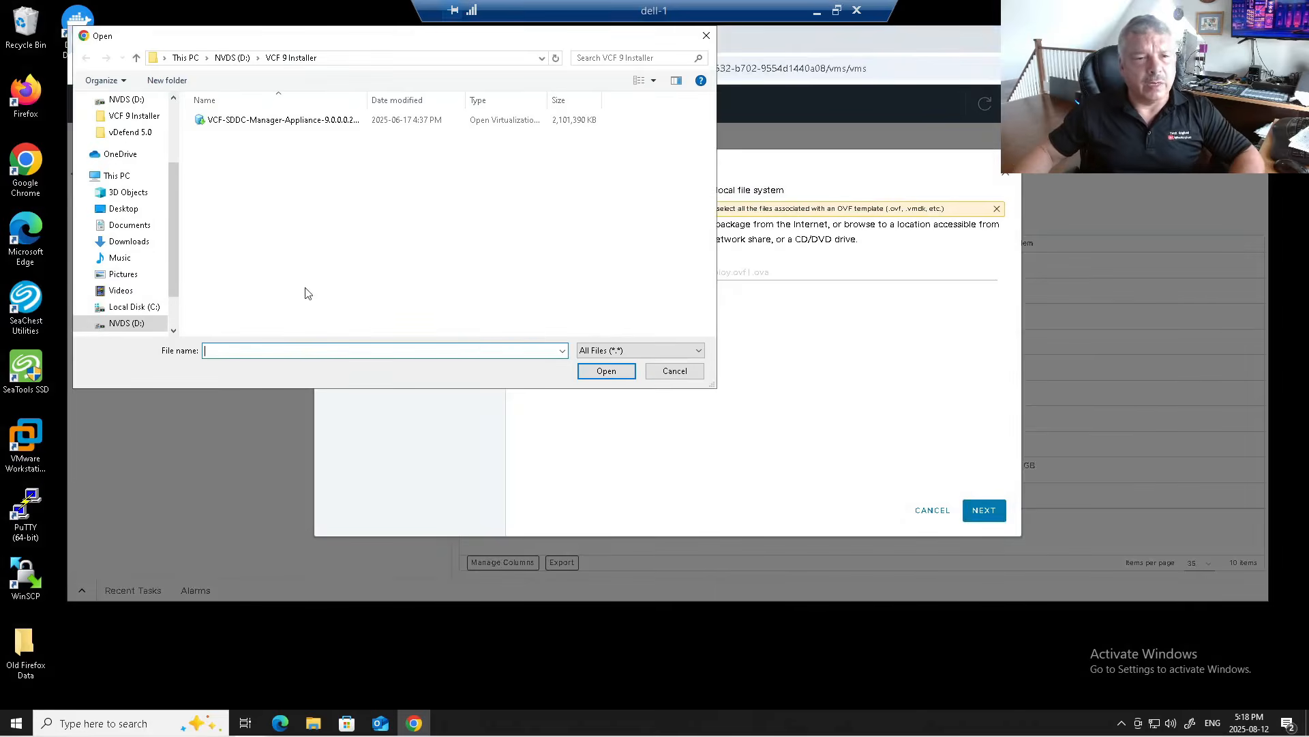
{"action": "left_click", "coordinate": [152, 327]}
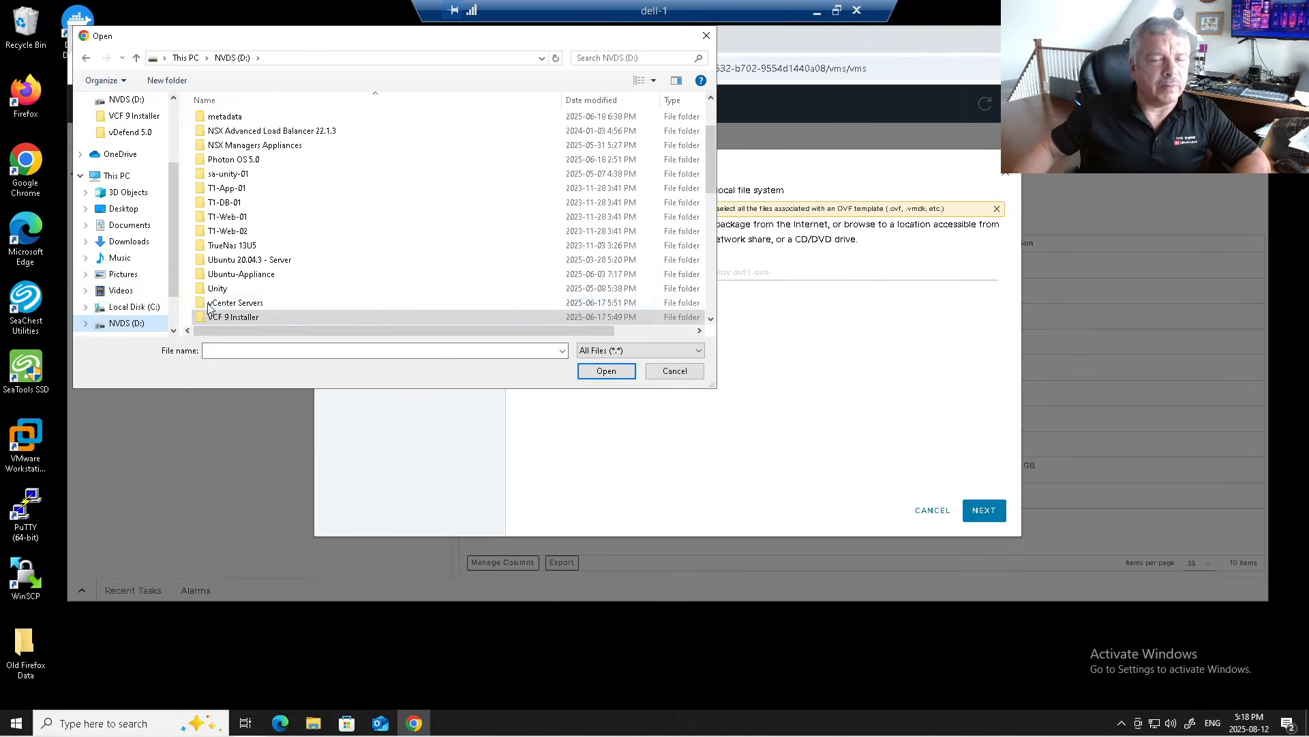
{"action": "double_click", "coordinate": [254, 319]}
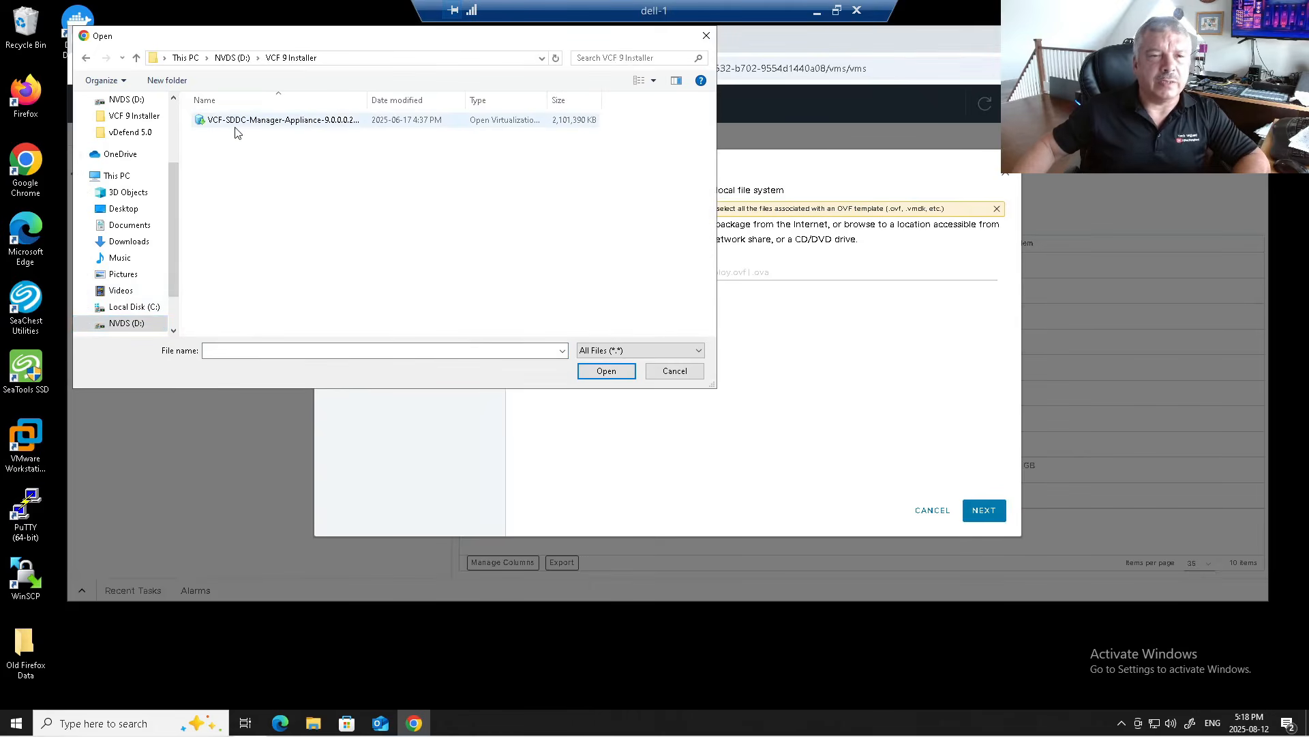
{"action": "left_click", "coordinate": [243, 121]}
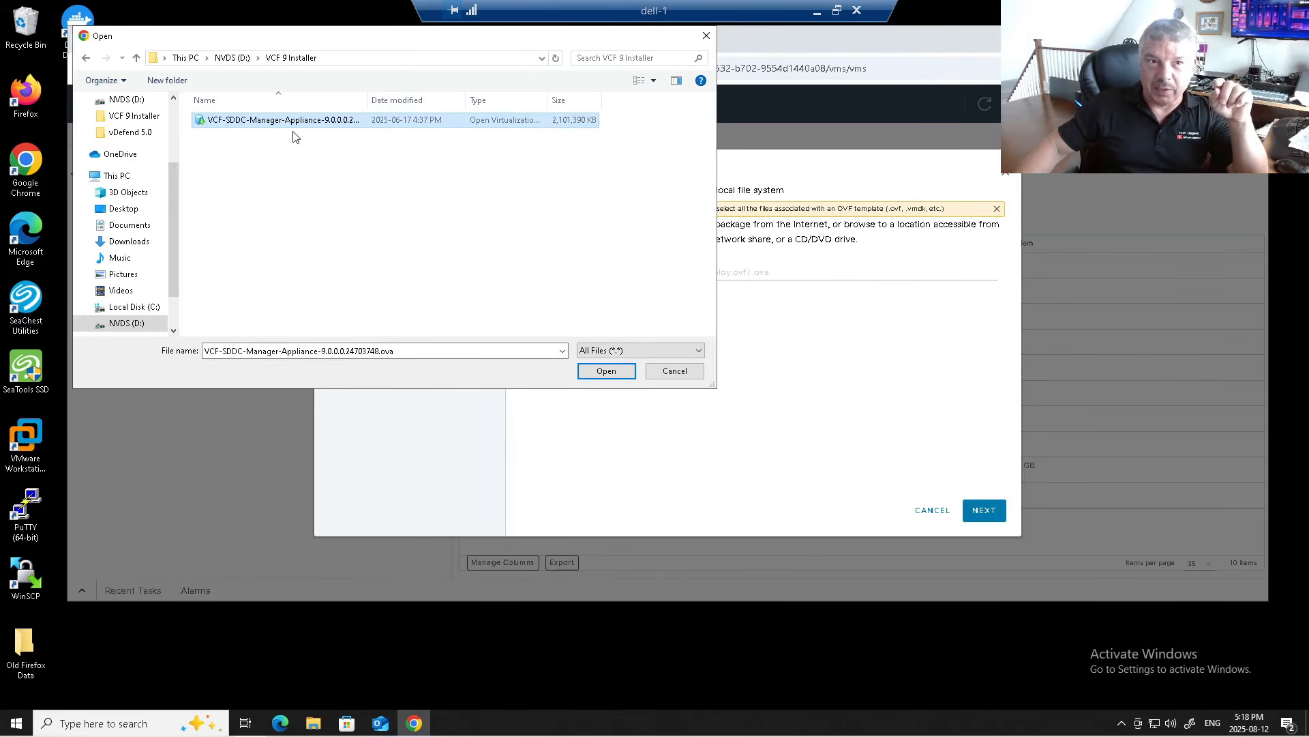
{"action": "left_click", "coordinate": [602, 373]}
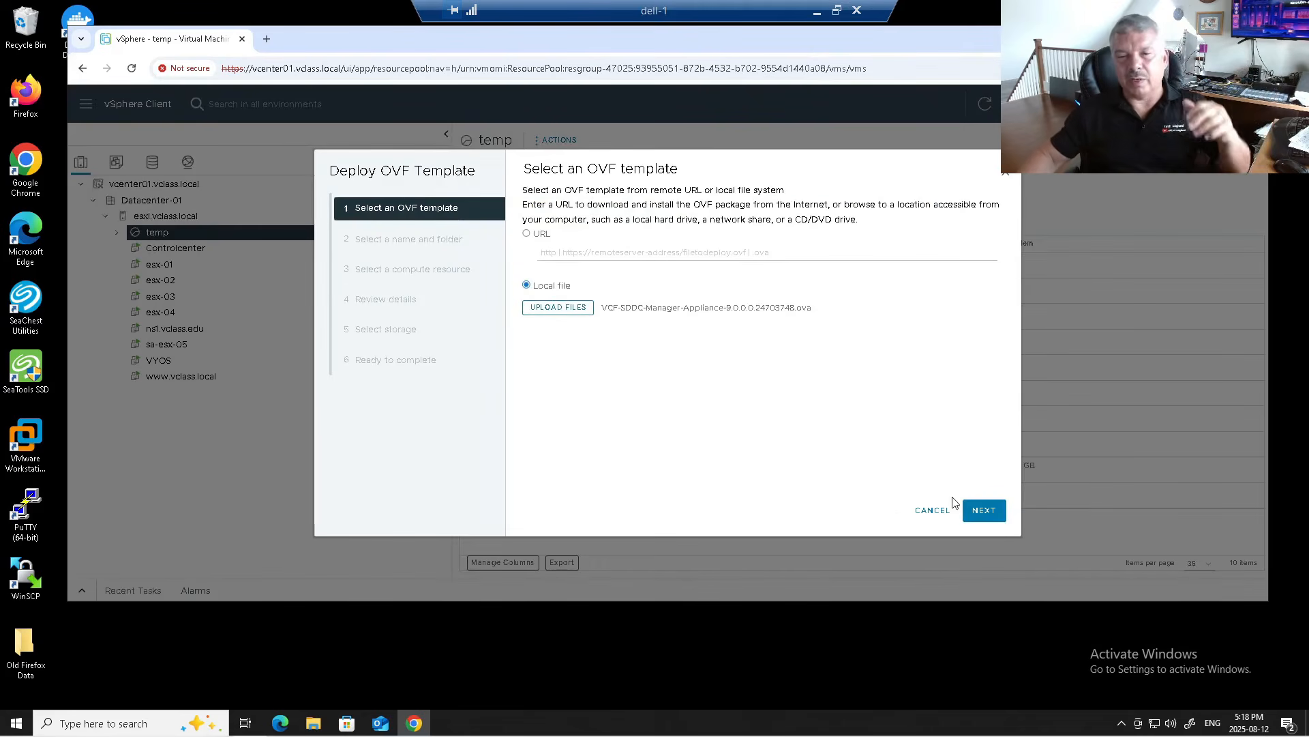
{"action": "left_click", "coordinate": [987, 513]}
Step: Name the new VM vcf-installer-2 and keep temp as its compute resource
{"action": "triple_click", "coordinate": [684, 218]}
{"action": "type", "text": "vcf-instal"}
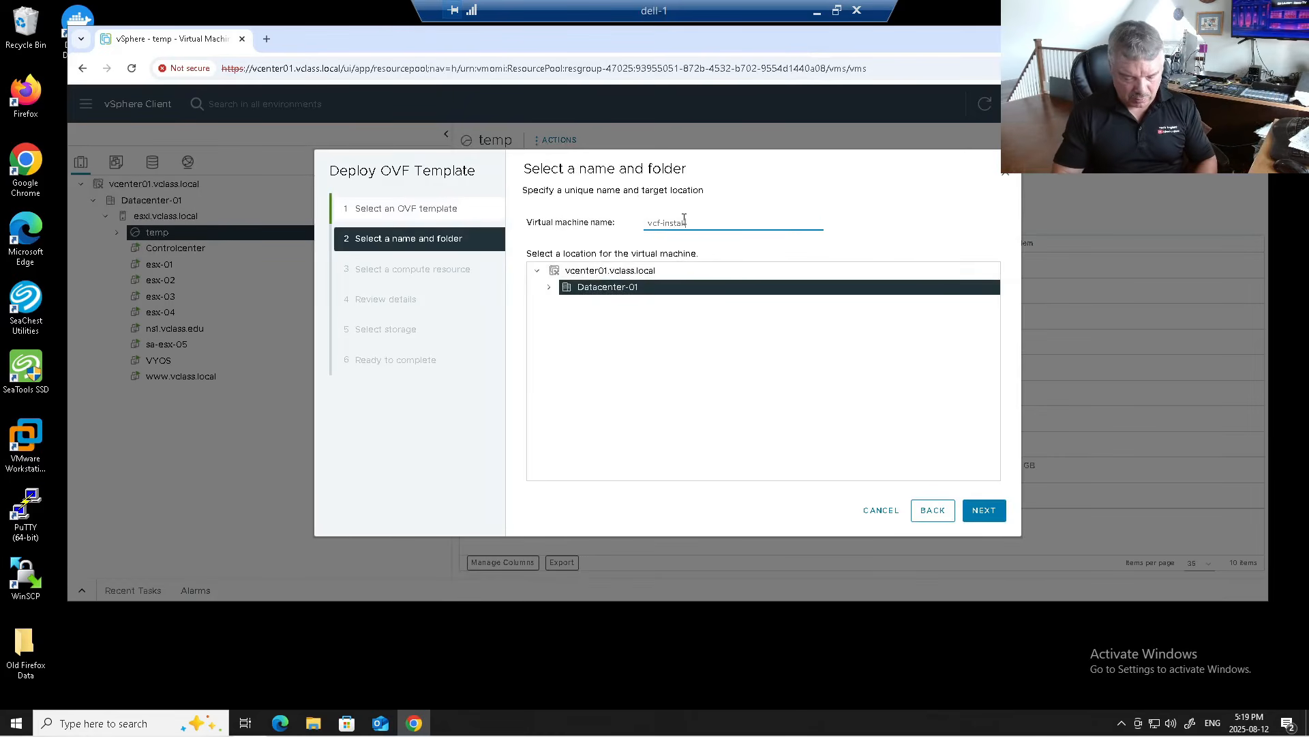
{"action": "type", "text": "ler-2"}
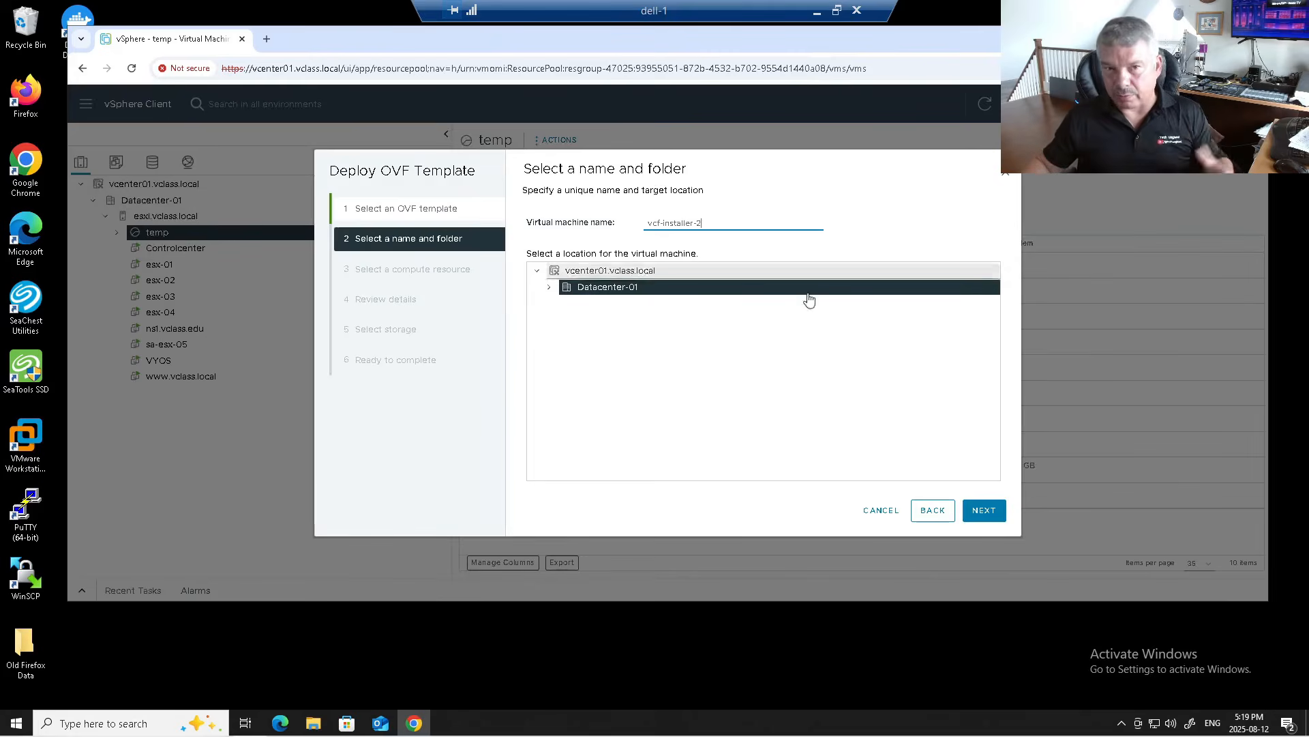
{"action": "left_click", "coordinate": [983, 517]}
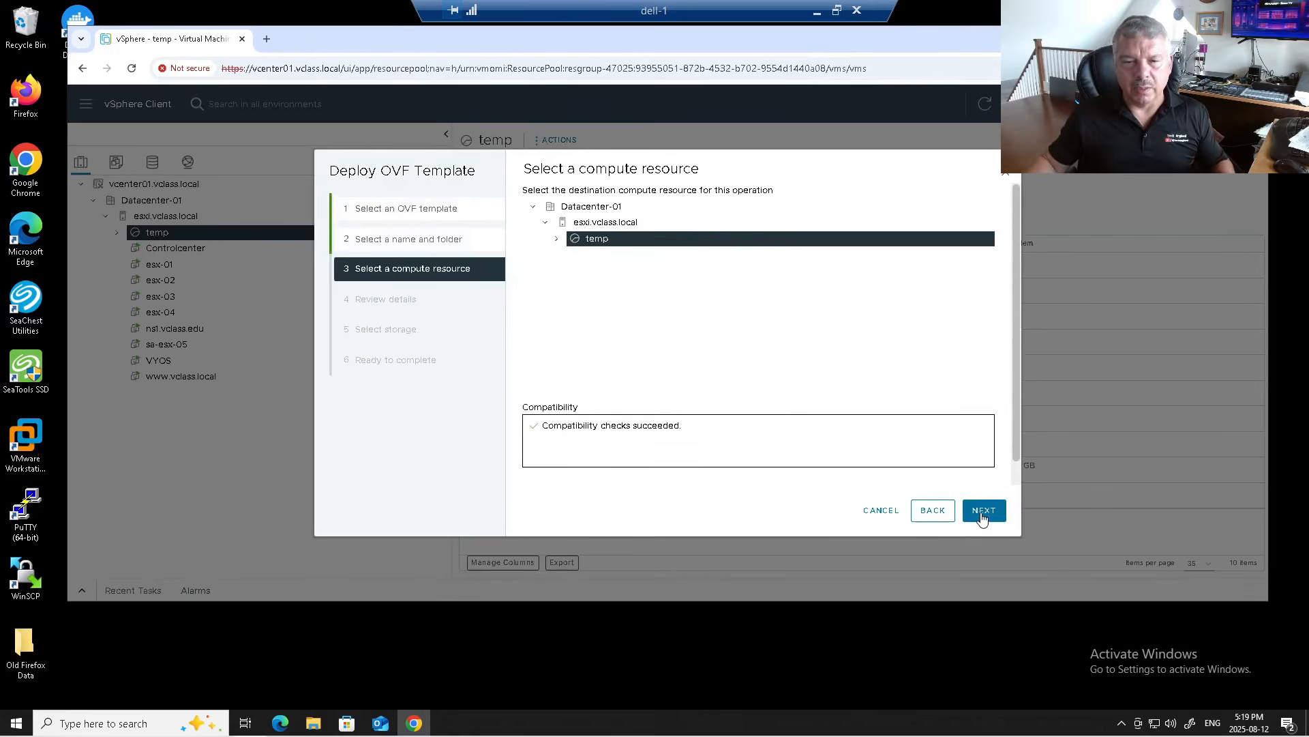
{"action": "left_click", "coordinate": [982, 517]}
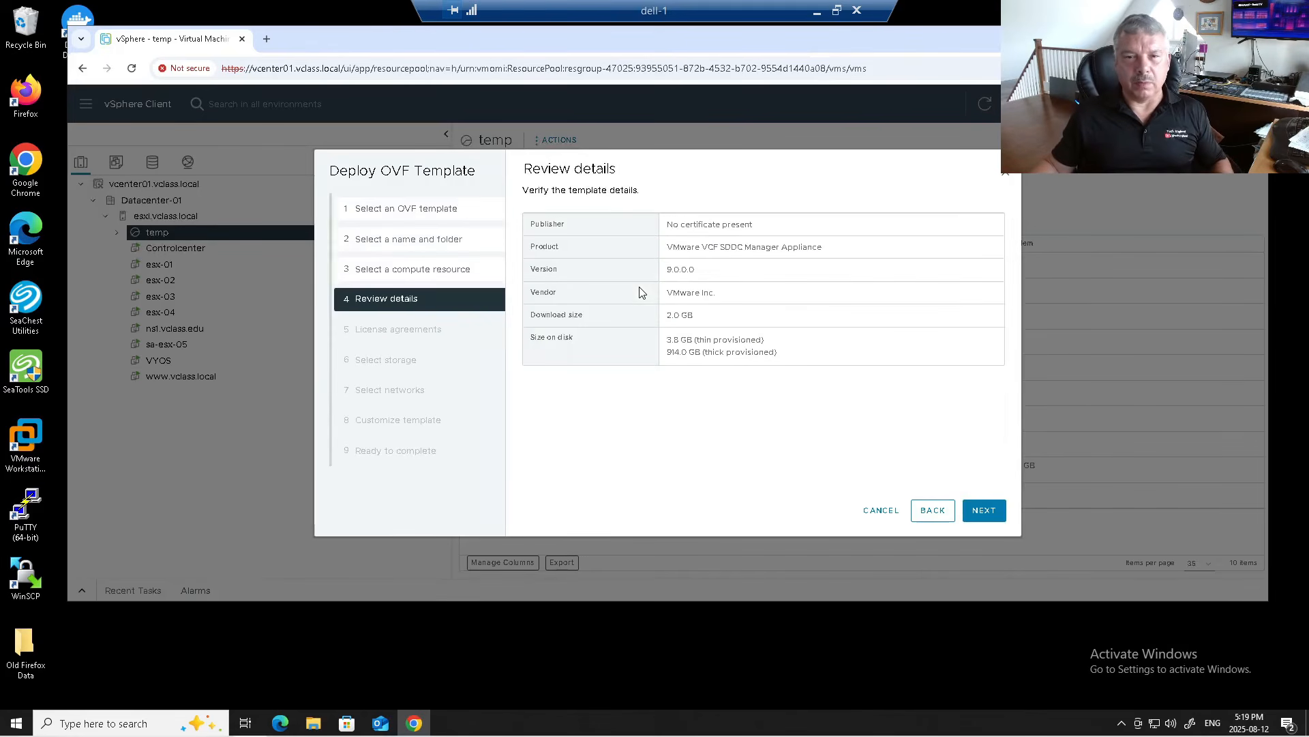
Step: Accept all the appliance's license agreements
{"action": "left_click", "coordinate": [994, 516]}
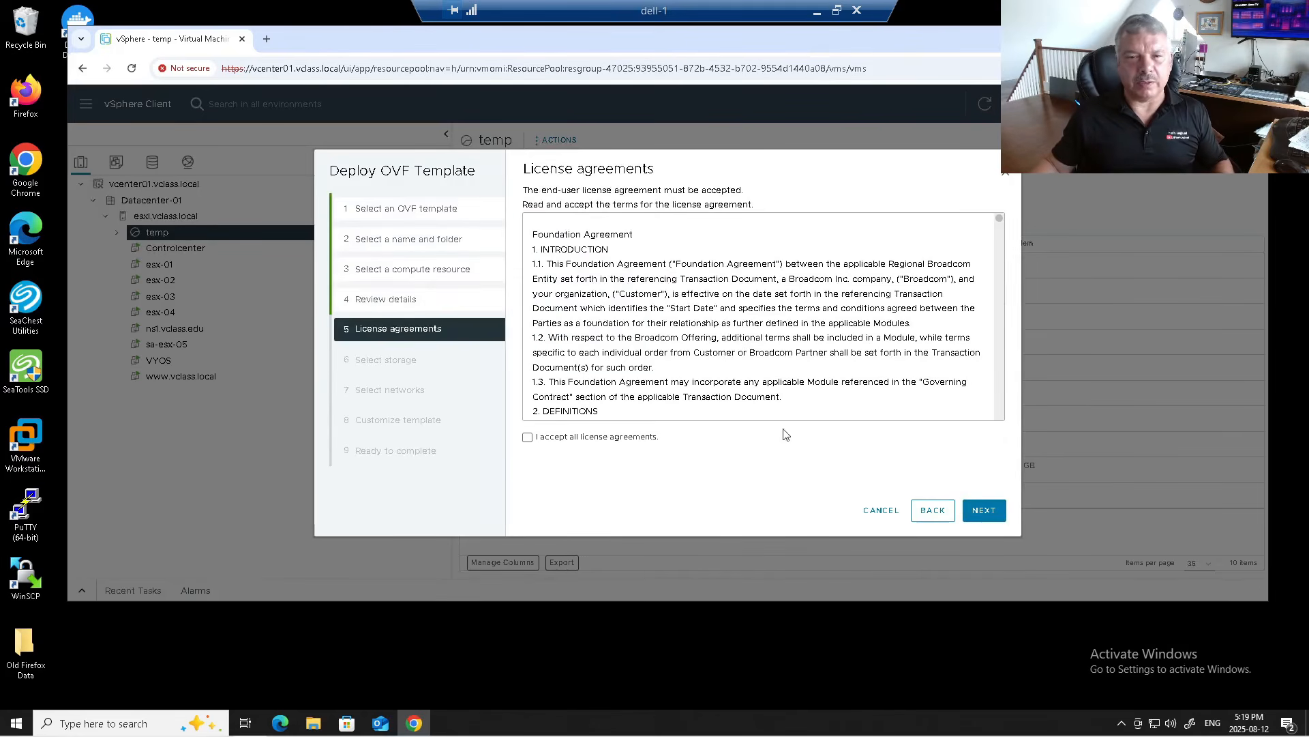
{"action": "left_click", "coordinate": [590, 443]}
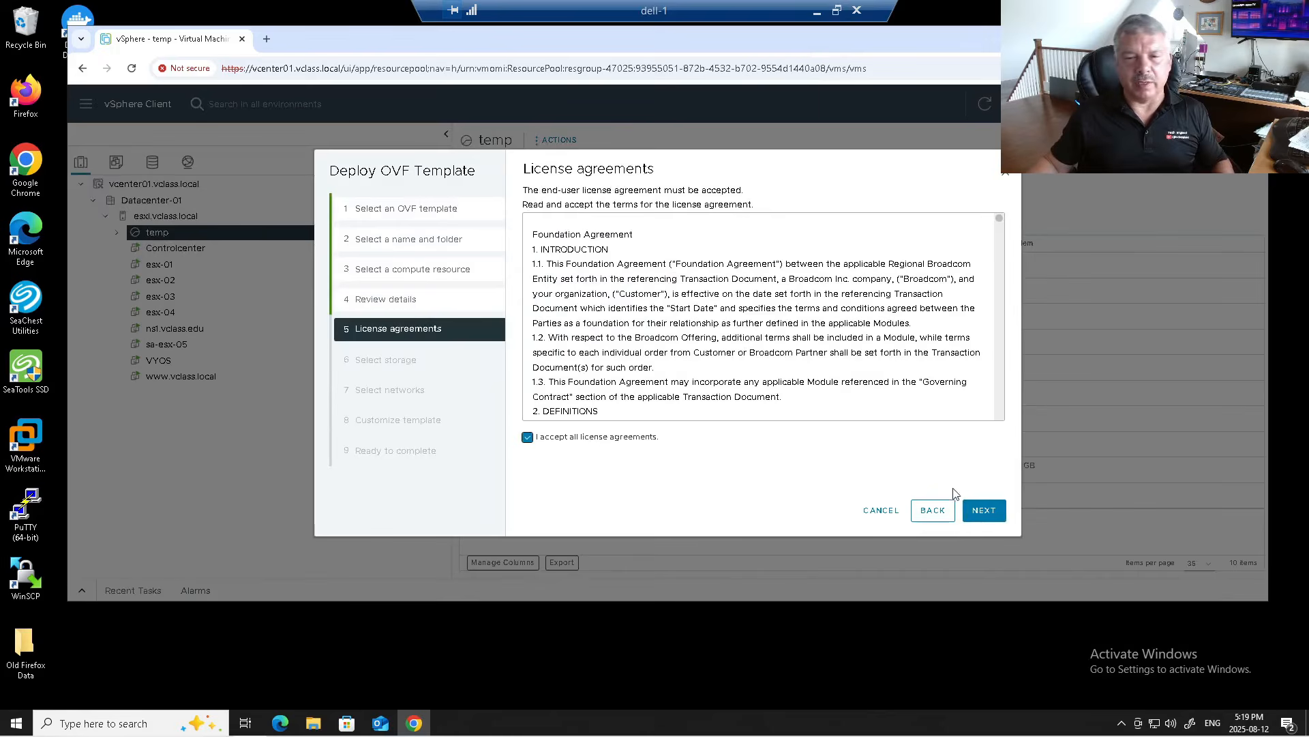
{"action": "left_click", "coordinate": [982, 510]}
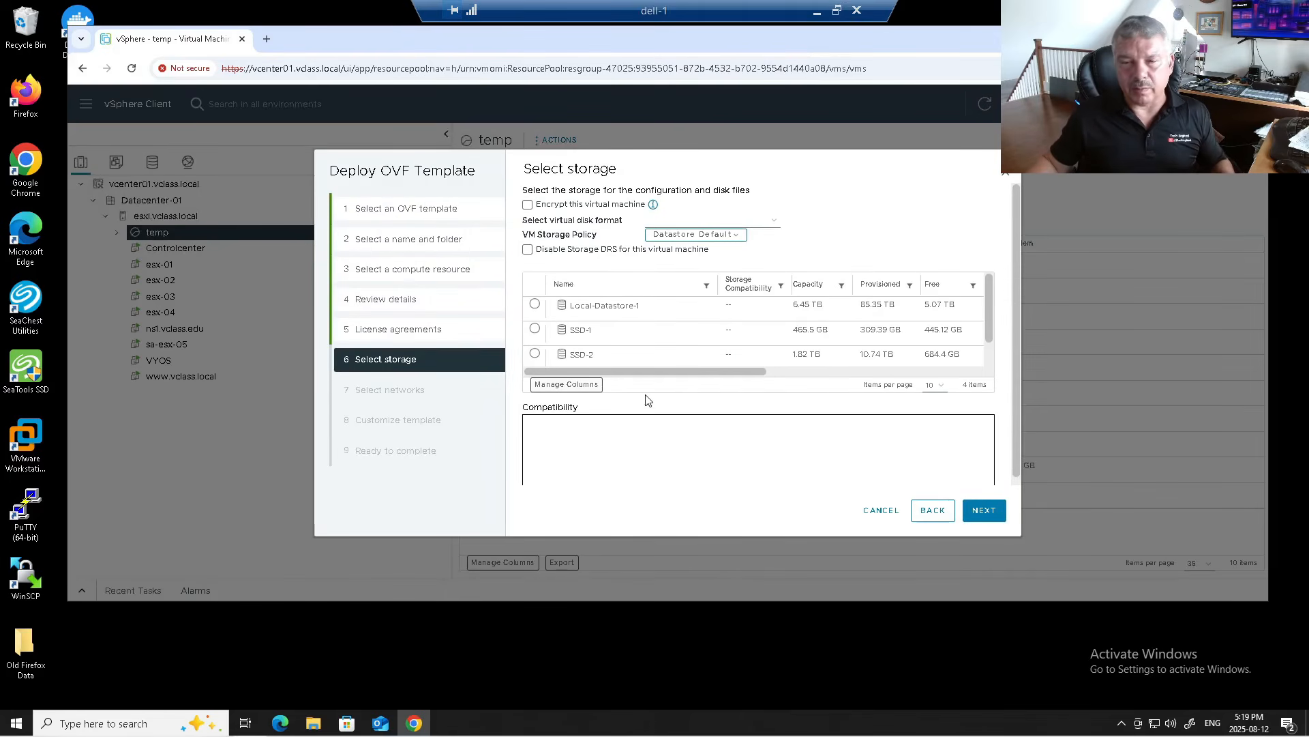
Step: Place the VM on the SSD-2 datastore with Thin Provision disk format
{"action": "left_click", "coordinate": [535, 304]}
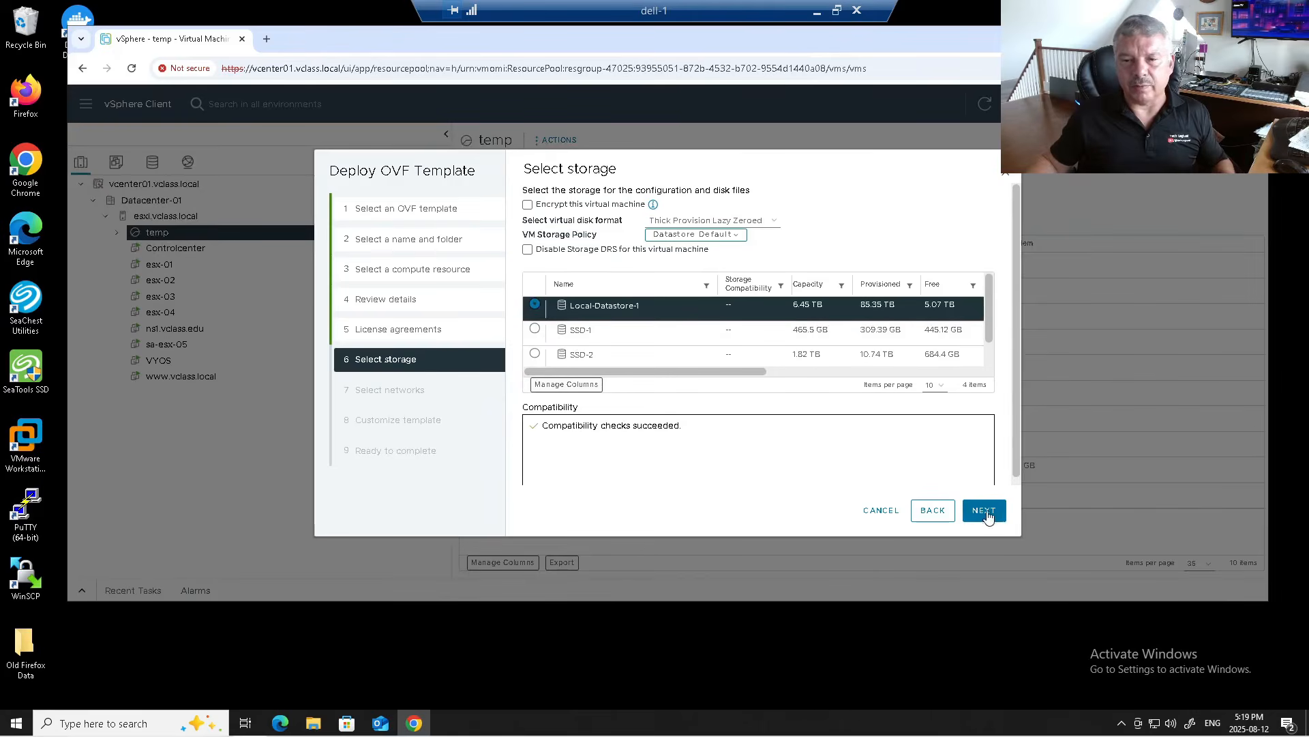
{"action": "left_click", "coordinate": [737, 222]}
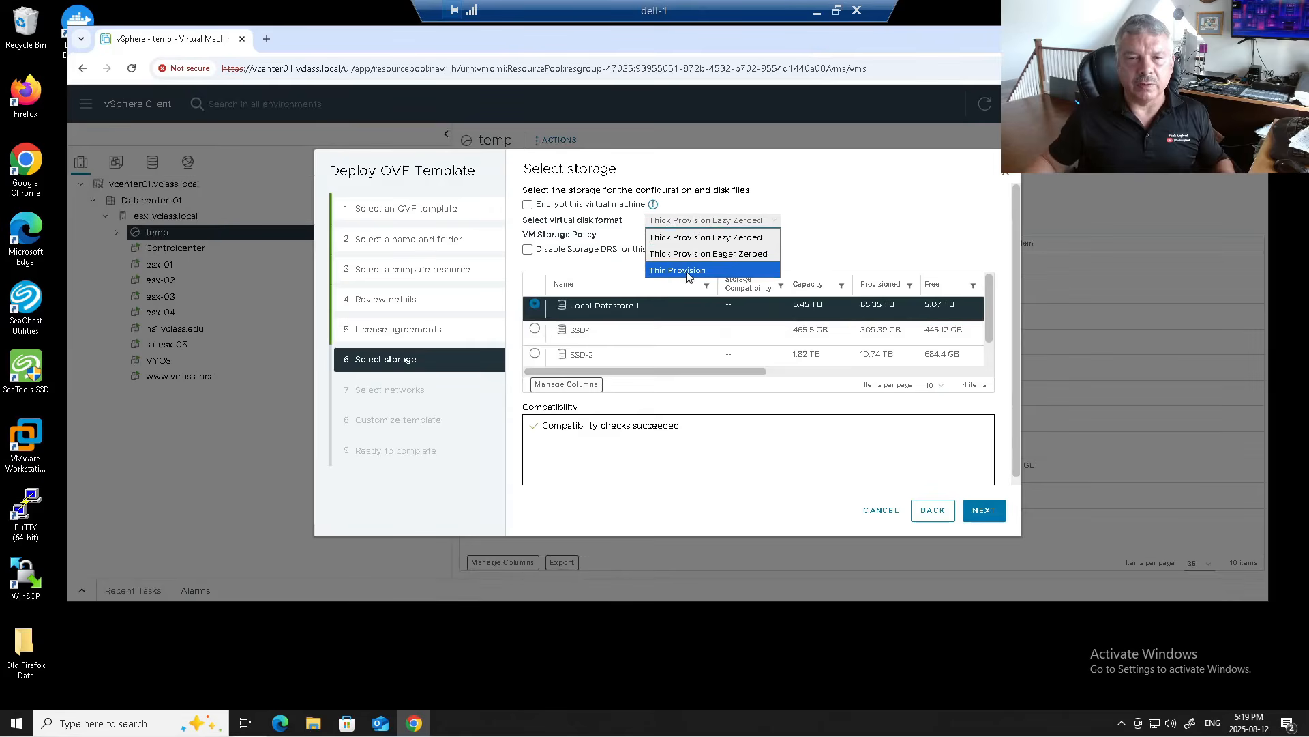
{"action": "left_click", "coordinate": [535, 355]}
{"action": "left_click", "coordinate": [536, 355]}
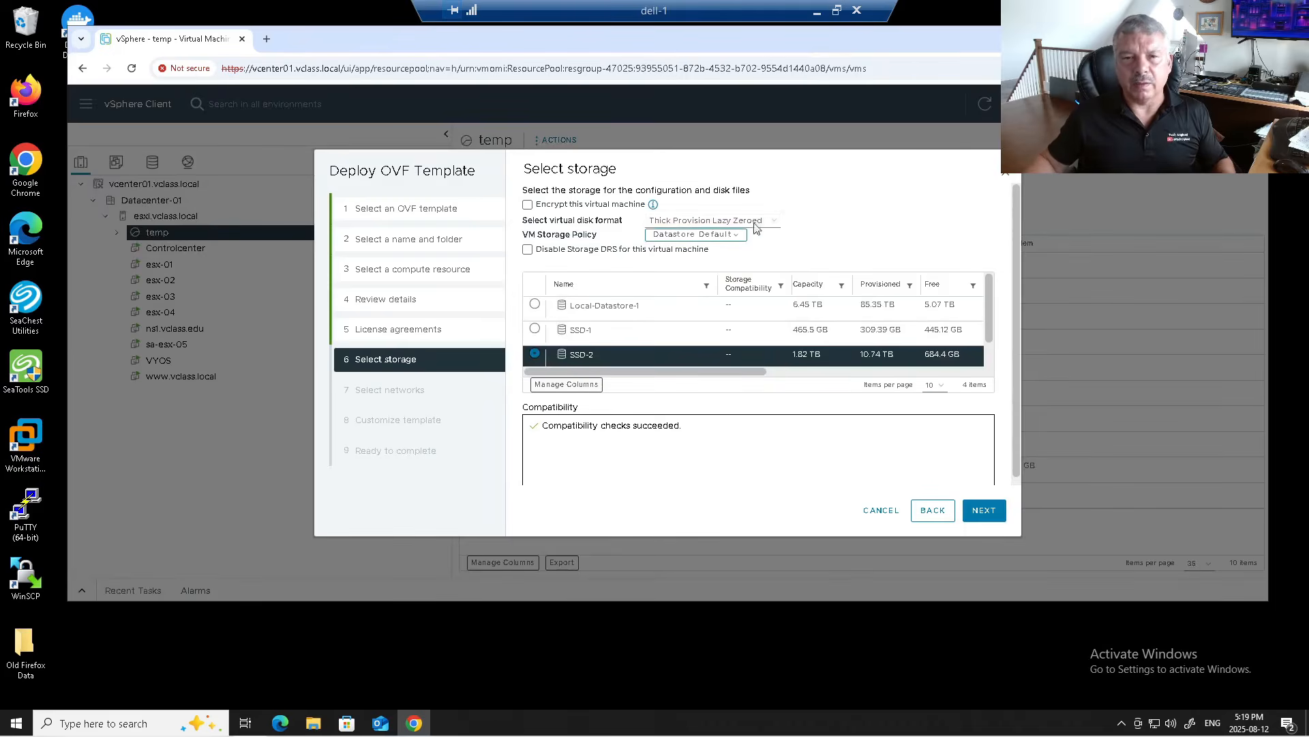
{"action": "left_click", "coordinate": [753, 218]}
{"action": "left_click", "coordinate": [724, 269]}
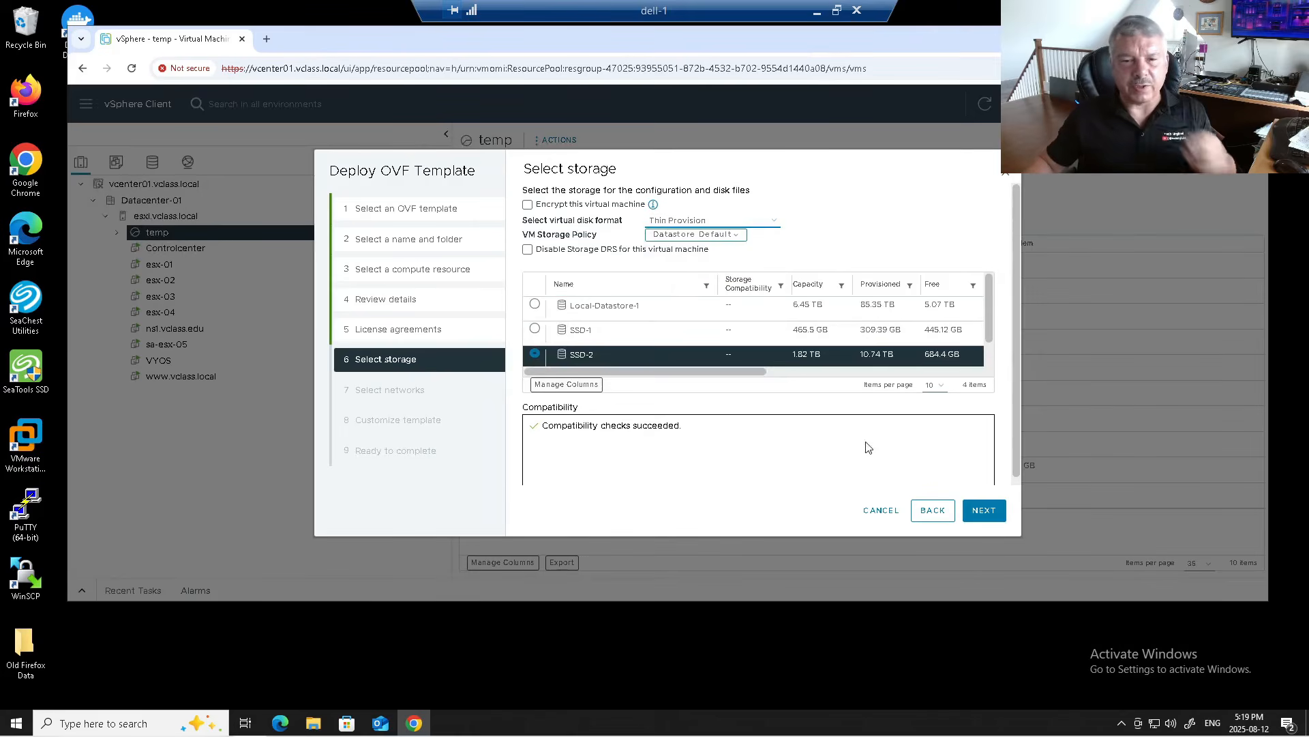
{"action": "left_click", "coordinate": [984, 510]}
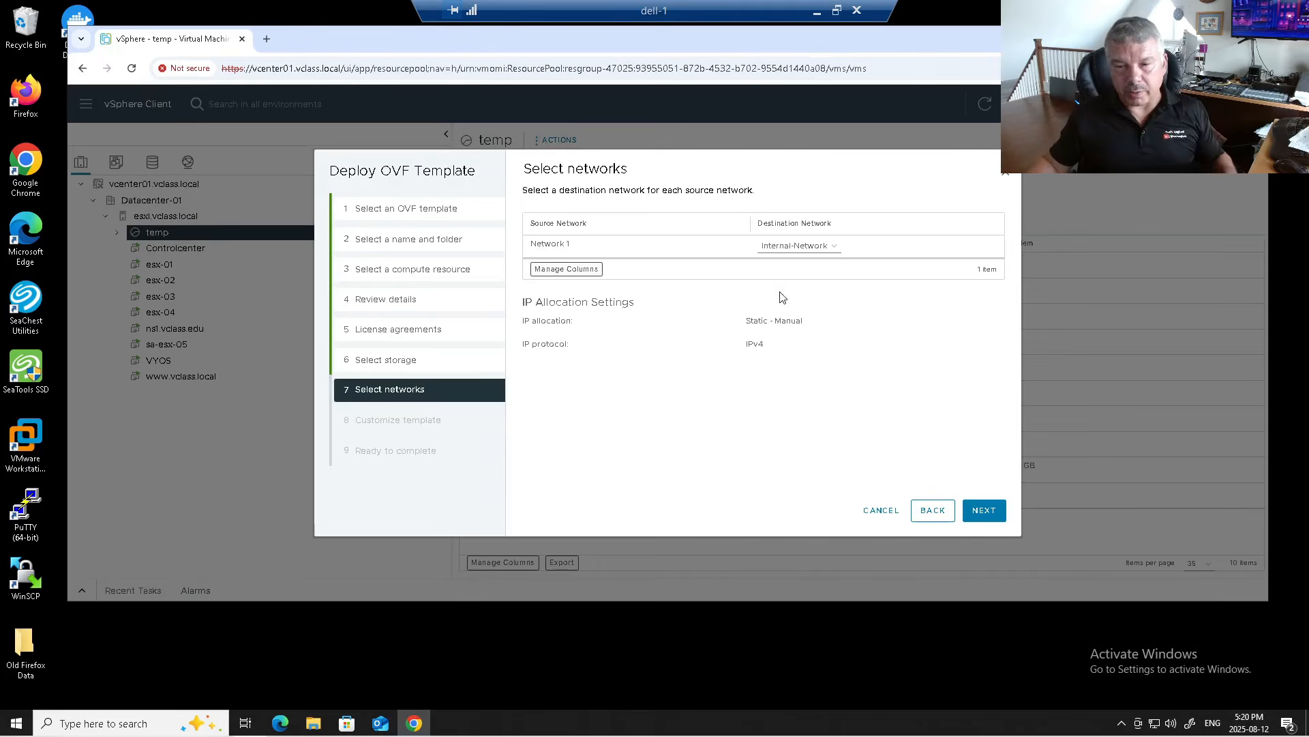
Step: Enter the root password and paste the same value into its confirmation field
{"action": "left_click", "coordinate": [982, 516]}
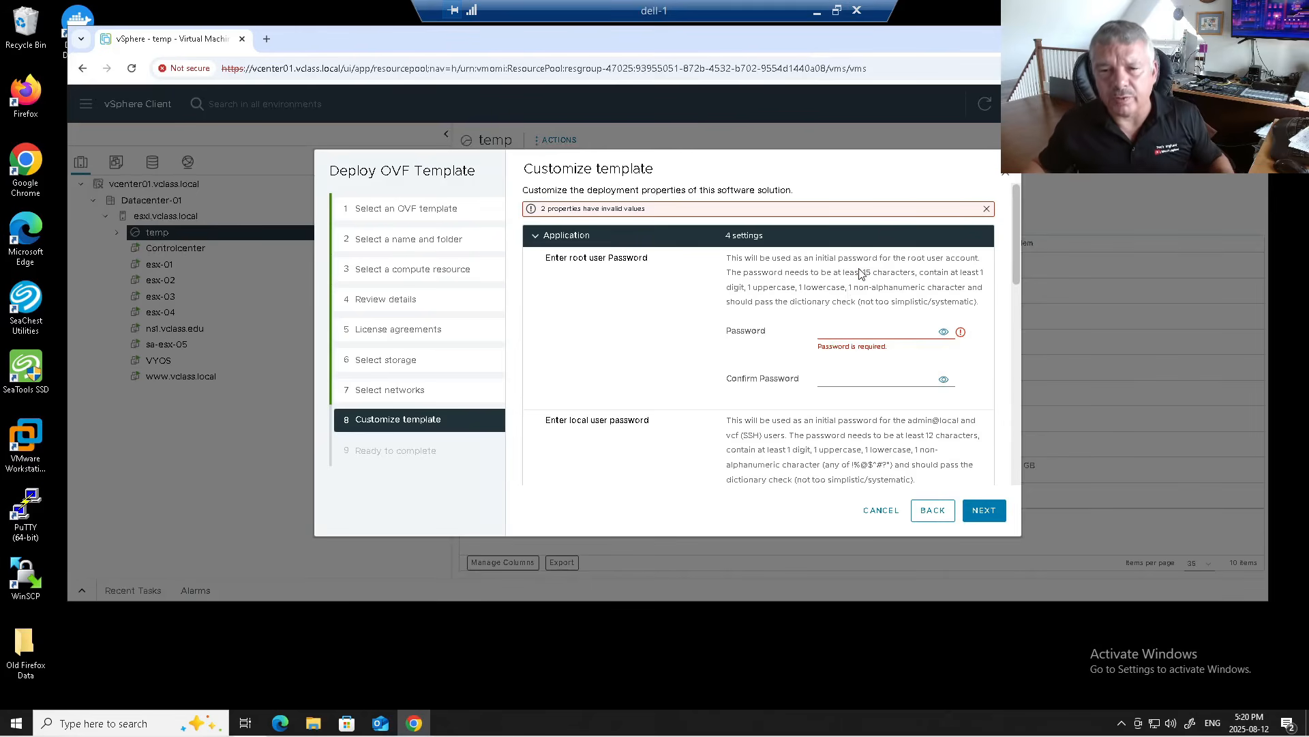
{"action": "left_click", "coordinate": [829, 331]}
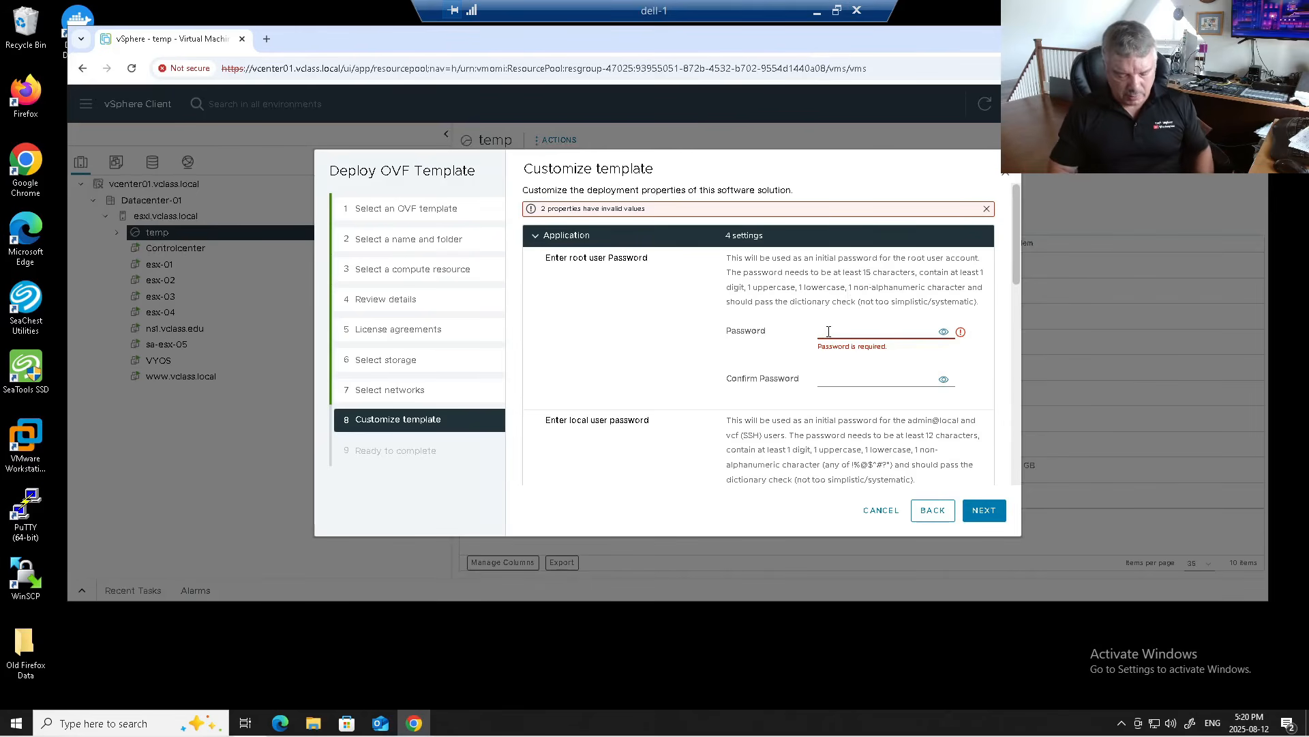
{"action": "type", "text": "••"}
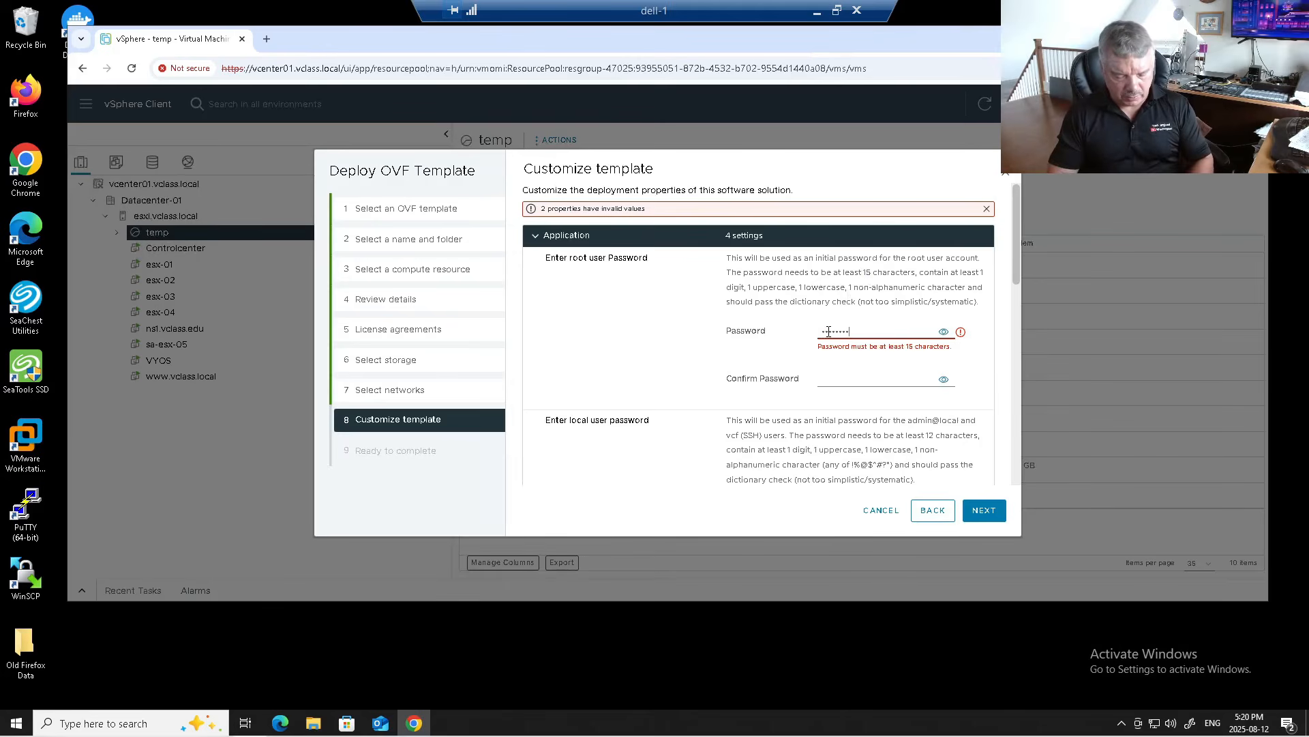
{"action": "type", "text": "•••"}
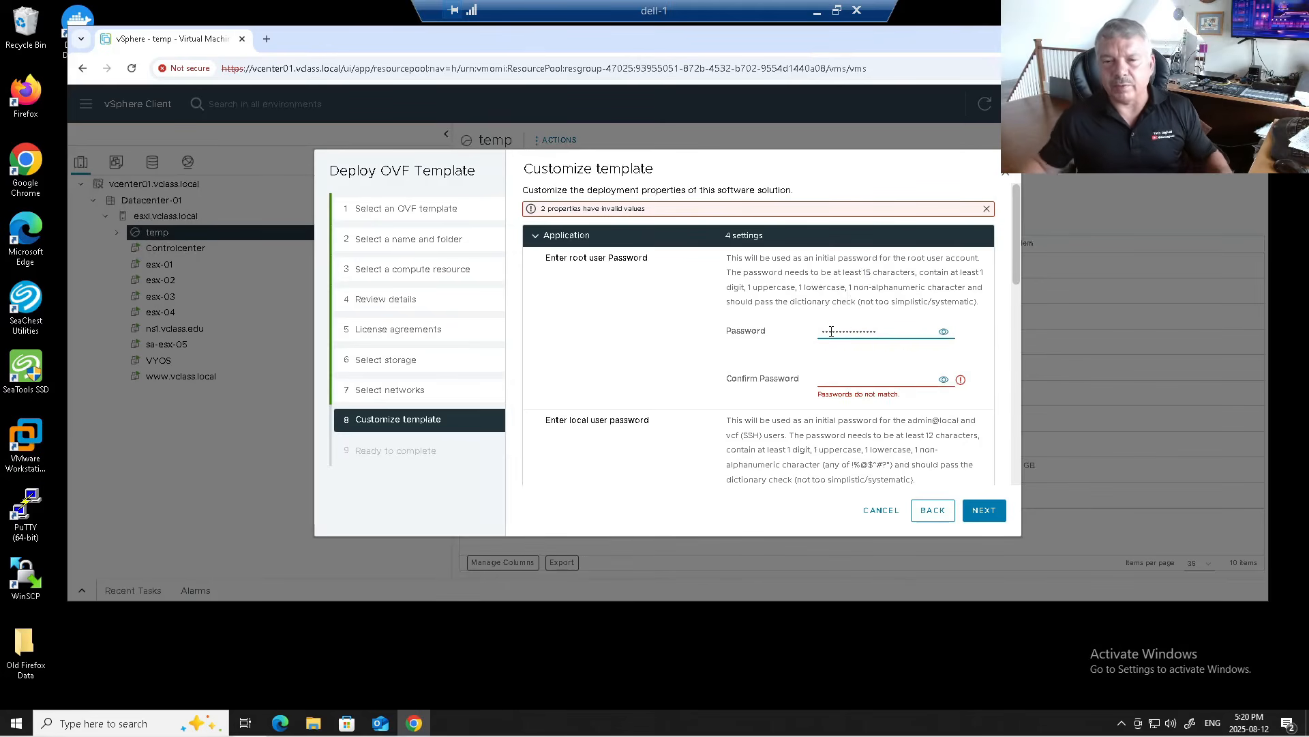
{"action": "left_click", "coordinate": [944, 333]}
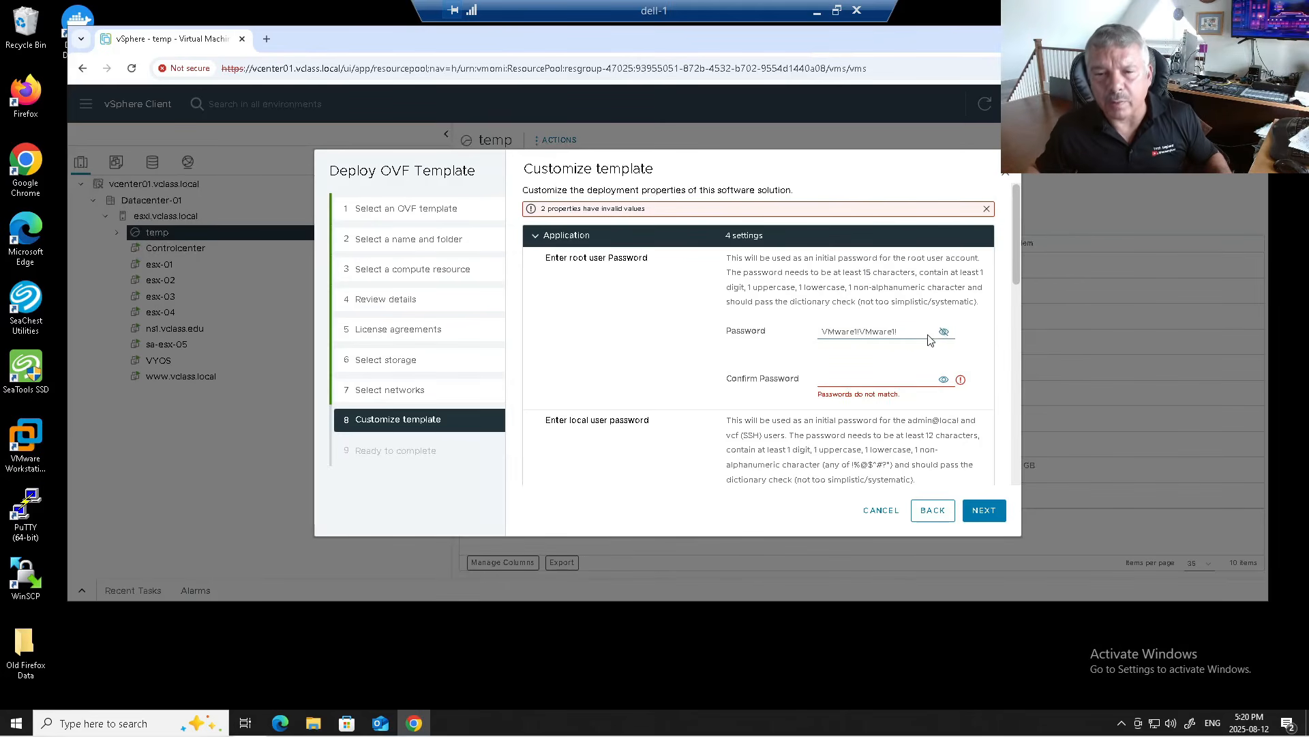
{"action": "left_click_drag", "start_coordinate": [926, 330], "coordinate": [776, 329]}
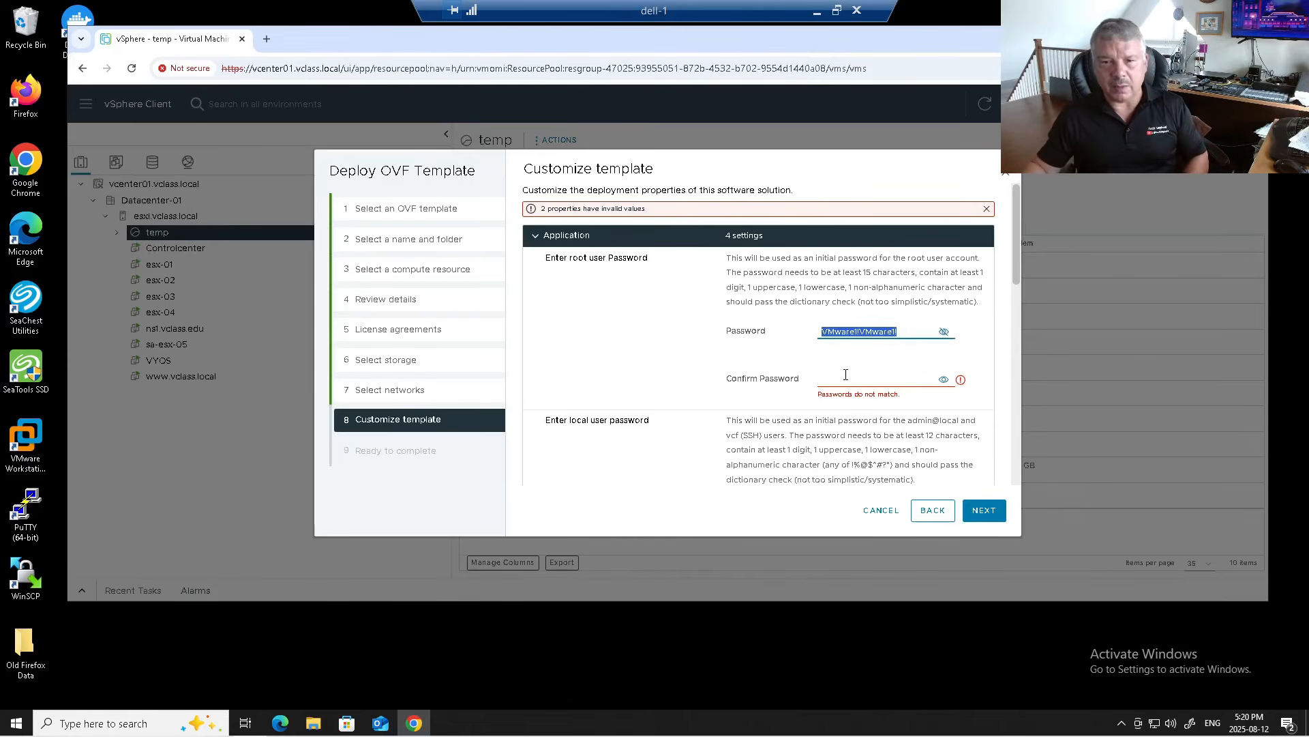
{"action": "left_click", "coordinate": [846, 374]}
{"action": "key", "text": "ctrl+v"}
Step: Paste the same password into the local user Password and Confirm Password fields
{"action": "scroll", "coordinate": [845, 368], "scroll_direction": "down", "scroll_amount": 3}
{"action": "left_click", "coordinate": [835, 304]}
{"action": "key", "text": "ctrl+v"}
{"action": "left_click", "coordinate": [836, 352]}
{"action": "key", "text": "ctrl+v"}
{"action": "scroll", "coordinate": [795, 379], "scroll_direction": "down", "scroll_amount": 1}
Step: Set host name vcf-installer.vclass.edu and the two ca.pool.ntp.org NTP servers
{"action": "left_click", "coordinate": [771, 352]}
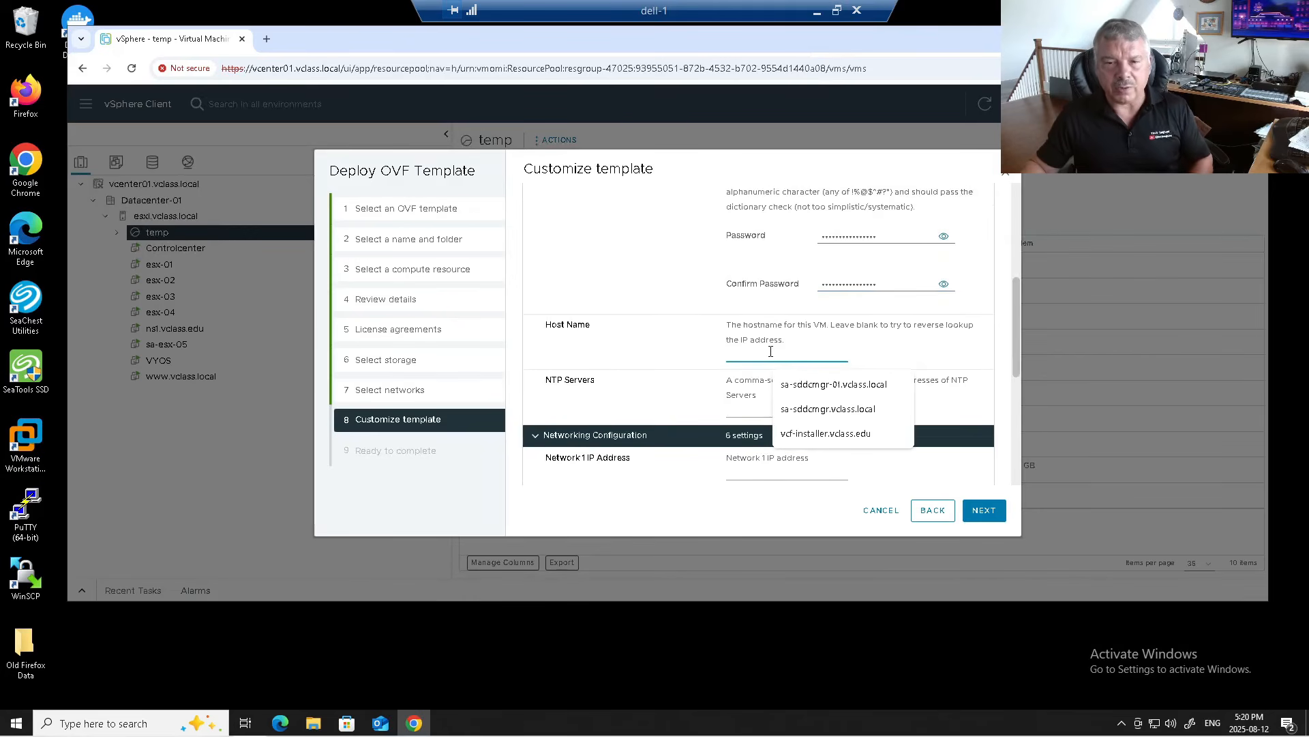
{"action": "left_click", "coordinate": [811, 436]}
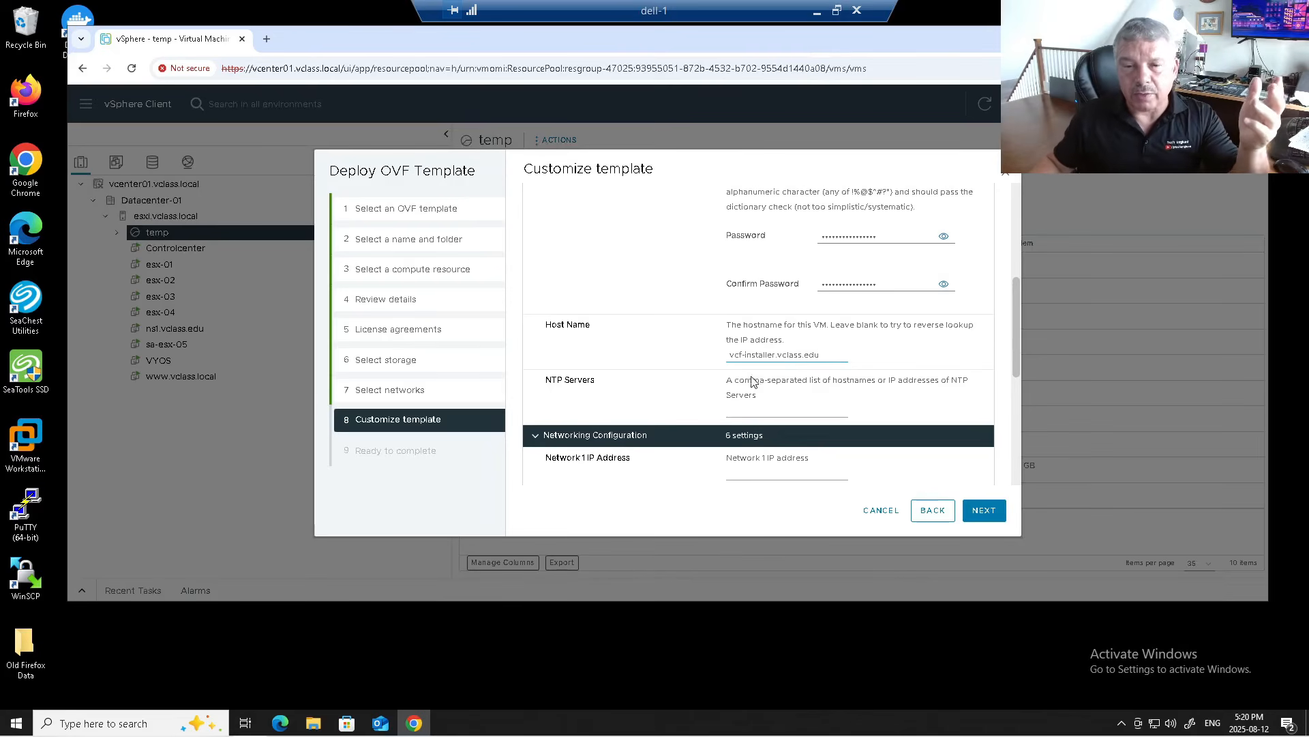
{"action": "left_click", "coordinate": [759, 412]}
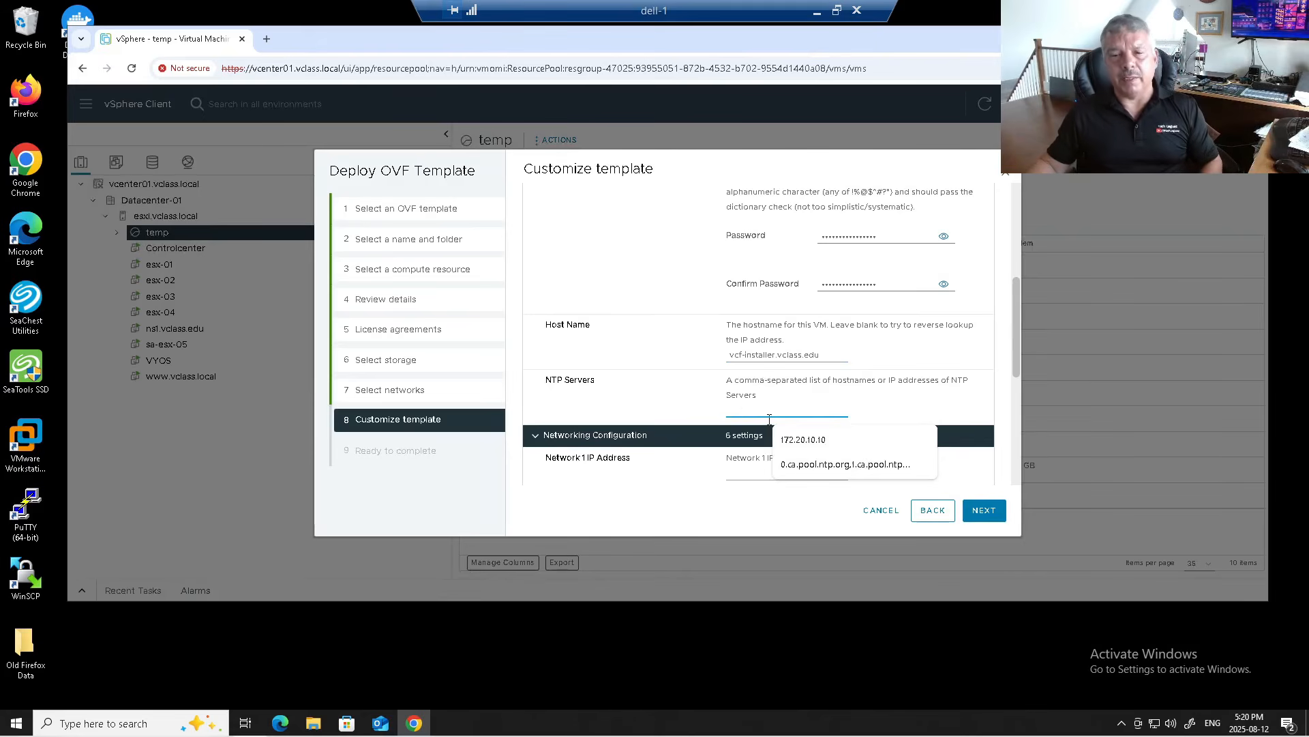
{"action": "left_click", "coordinate": [802, 467]}
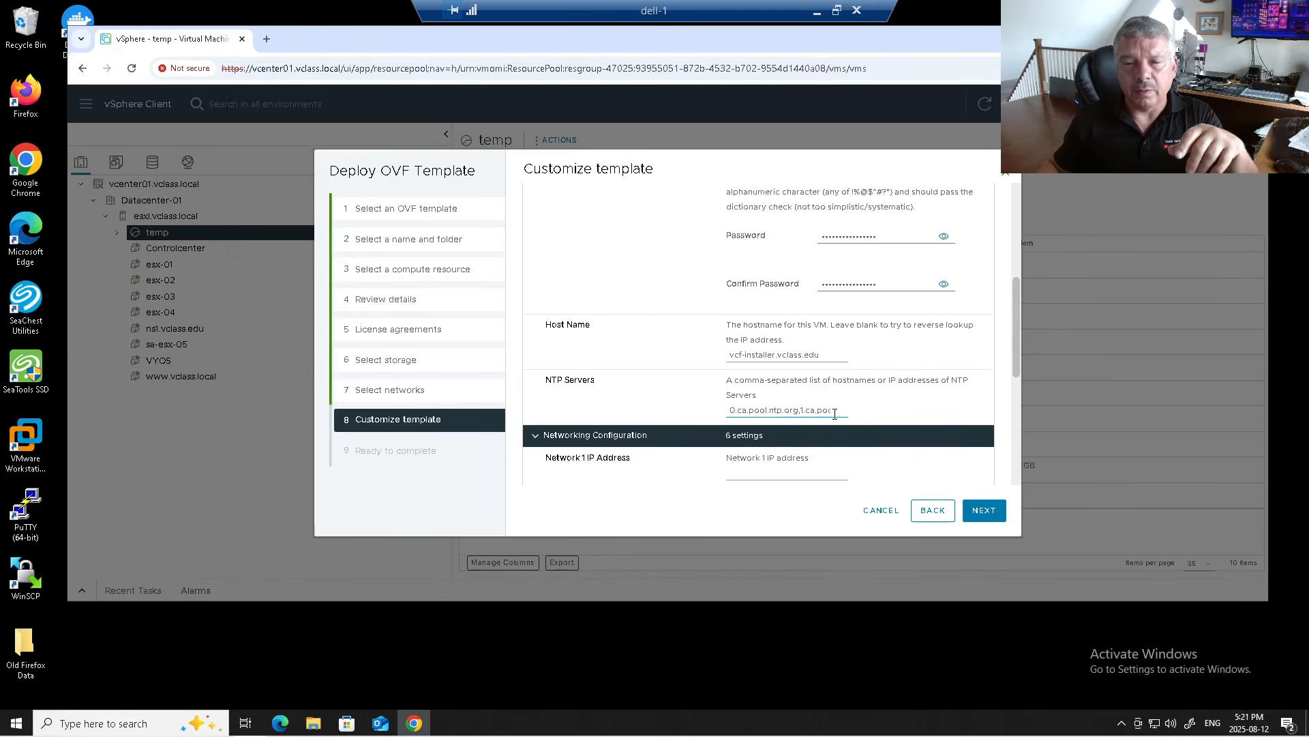
{"action": "left_click_drag", "start_coordinate": [833, 406], "coordinate": [858, 417]}
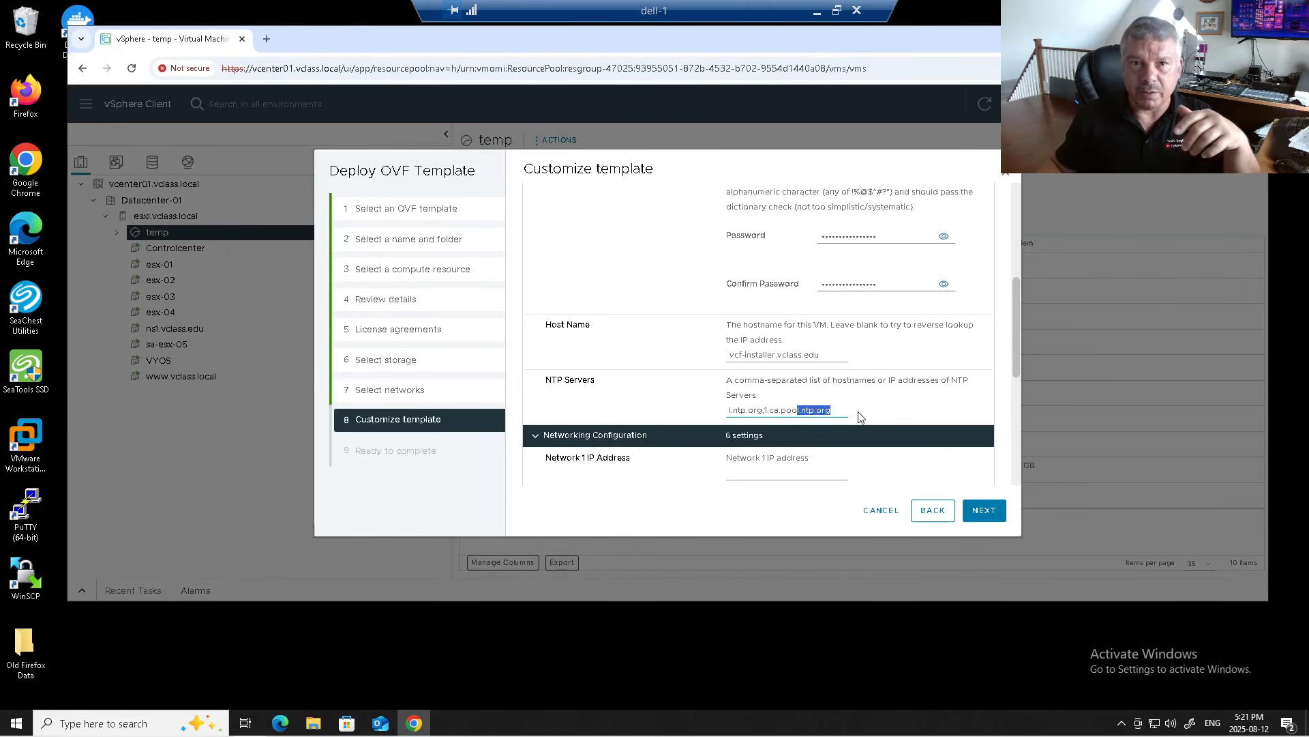
{"action": "scroll", "coordinate": [858, 392], "scroll_direction": "down", "scroll_amount": 2}
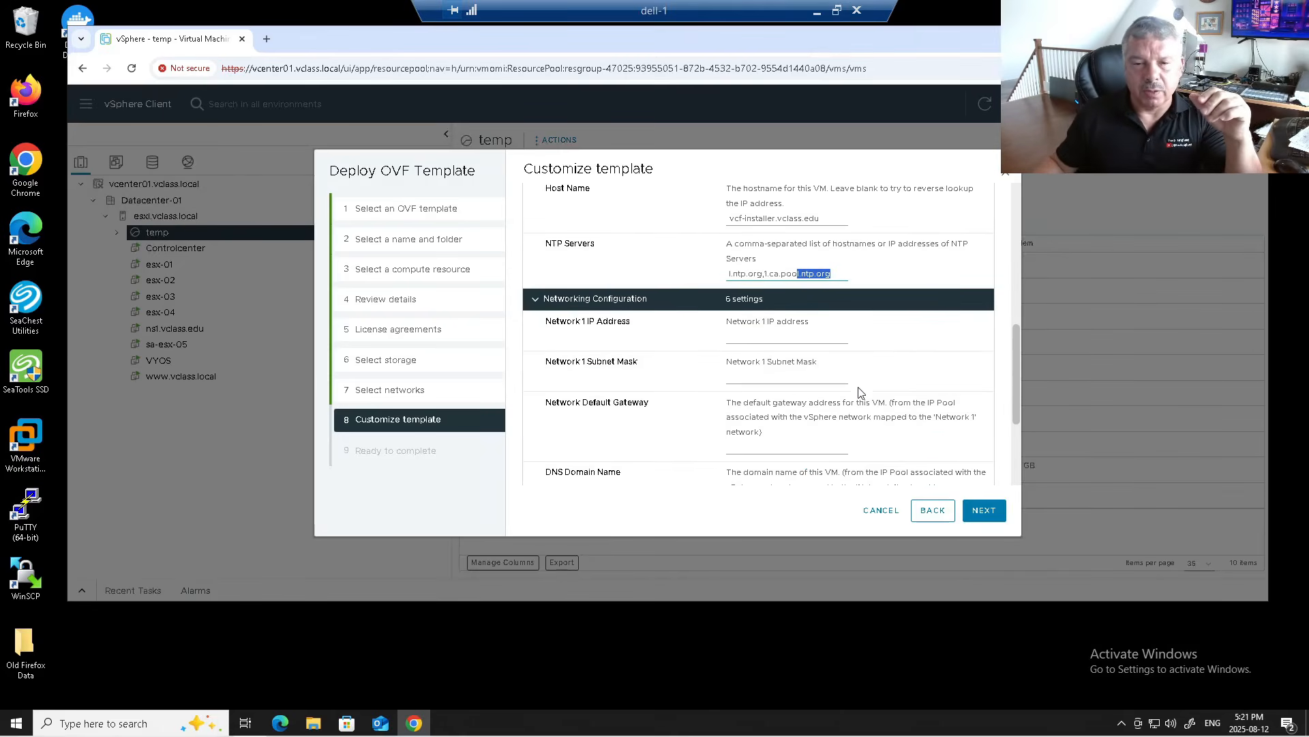
Step: Set IP 172.20.10.161, subnet mask 255.255.255.0 and gateway 172.20.10.10
{"action": "left_click", "coordinate": [762, 334]}
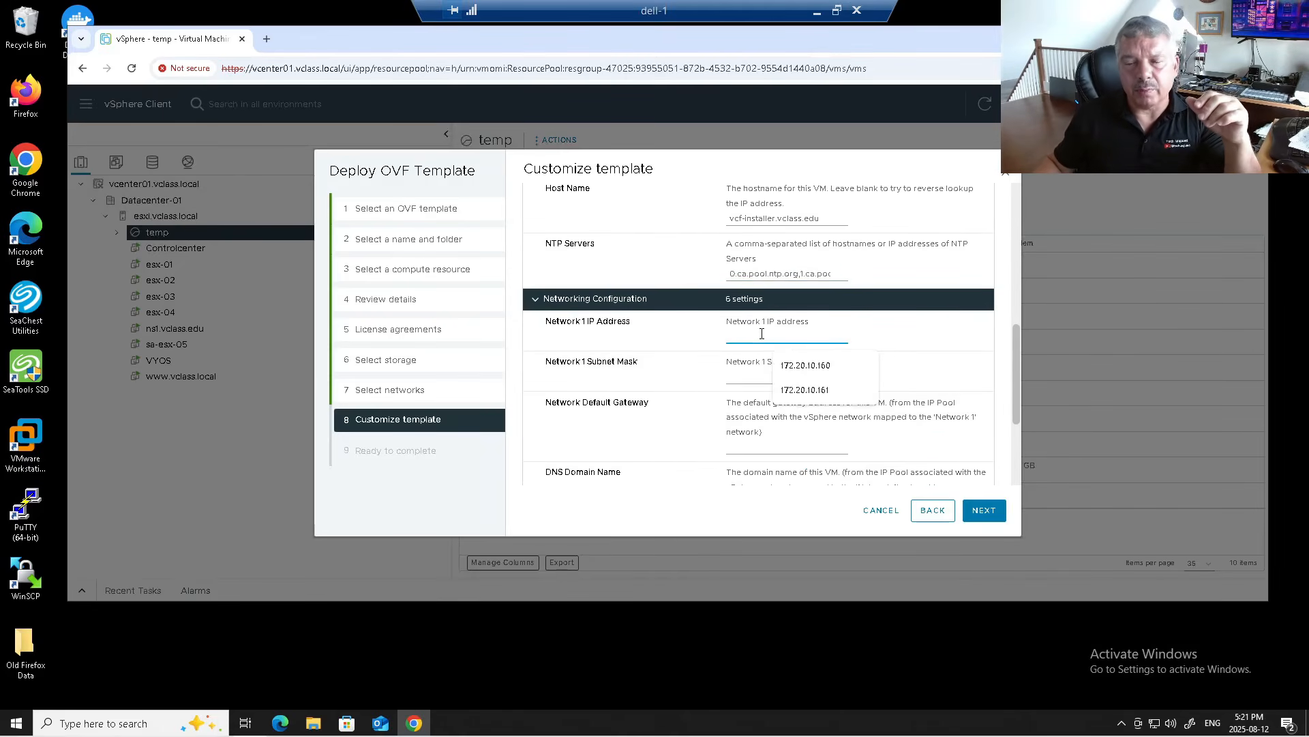
{"action": "left_click", "coordinate": [795, 391]}
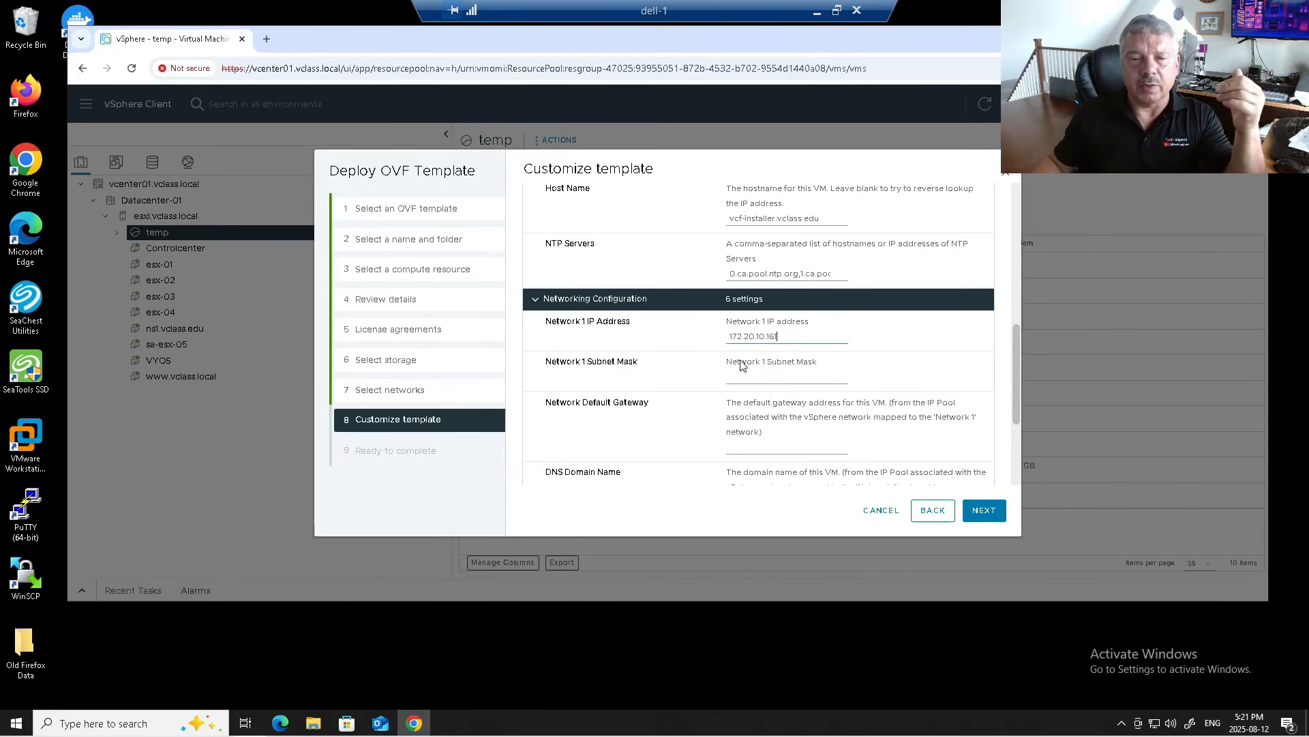
{"action": "left_click", "coordinate": [741, 374]}
{"action": "left_click", "coordinate": [796, 410]}
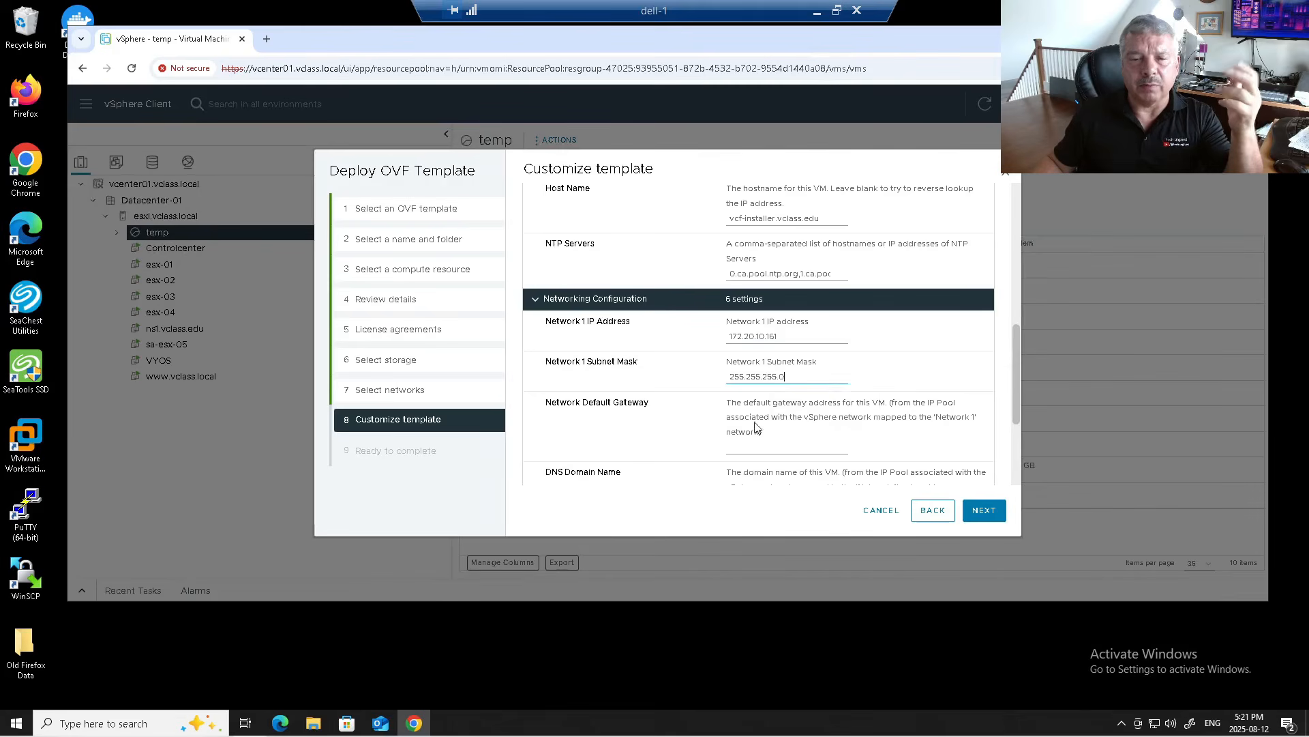
{"action": "left_click", "coordinate": [739, 445]}
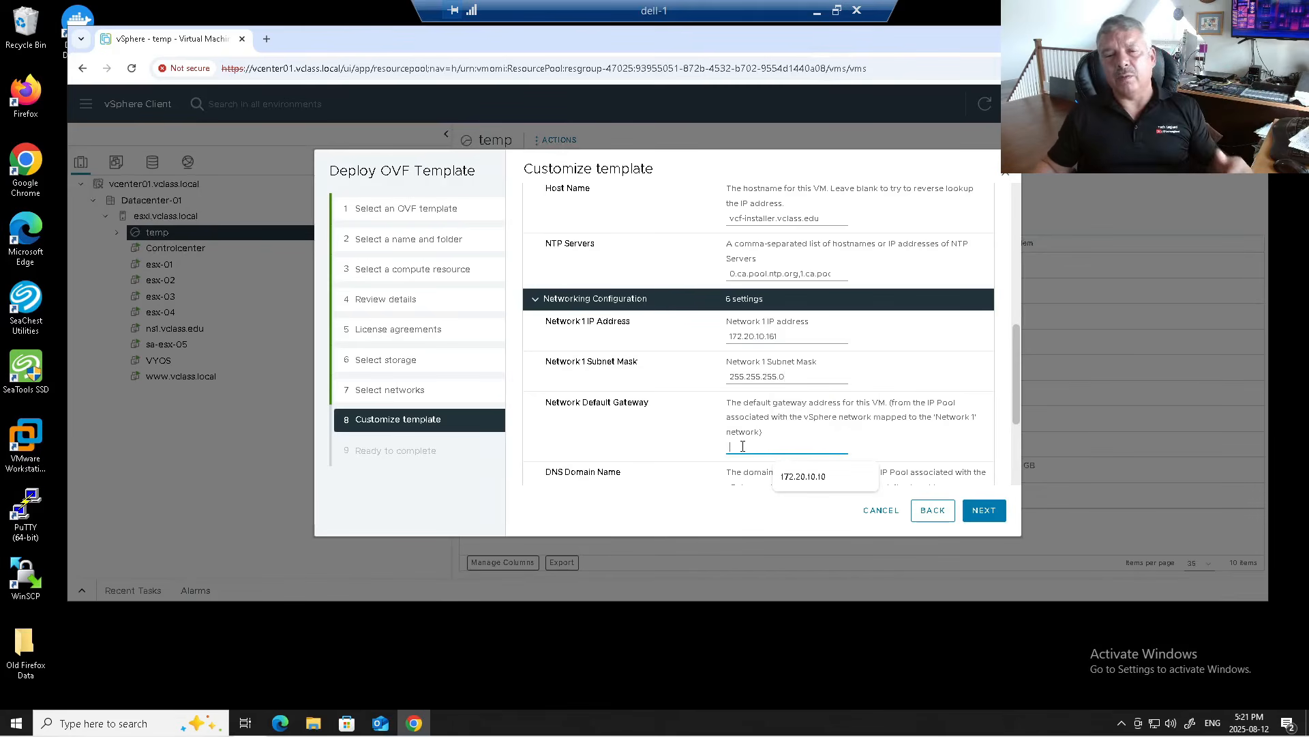
{"action": "left_click", "coordinate": [794, 485]}
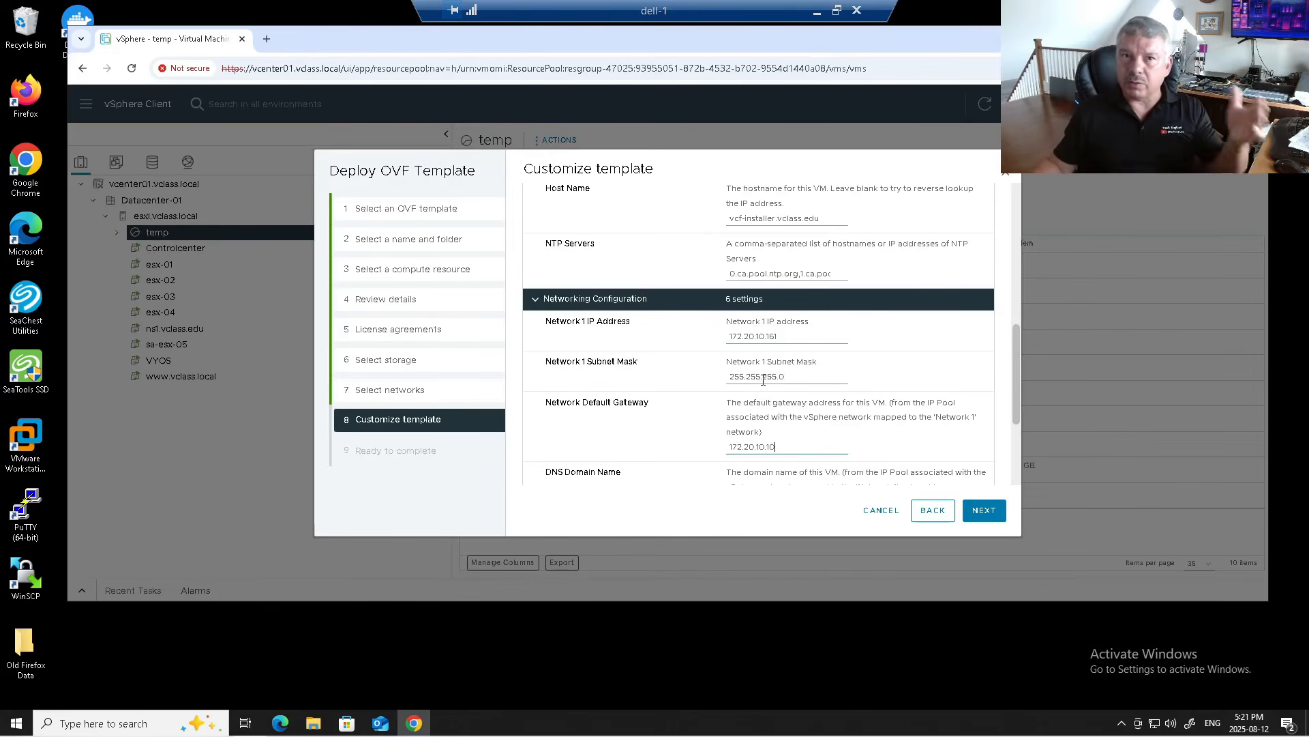
{"action": "scroll", "coordinate": [806, 401], "scroll_direction": "down", "scroll_amount": 2}
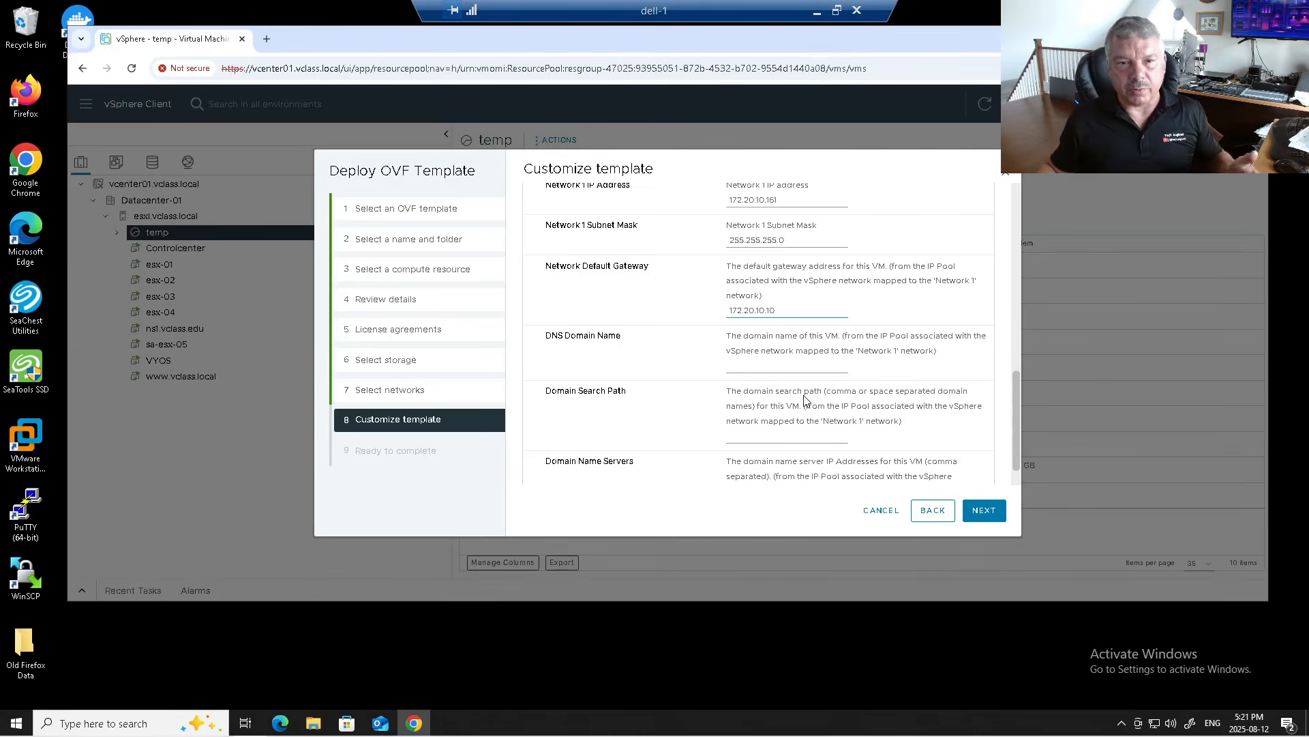
Step: Set both the DNS domain name and domain search path to vclass.edu
{"action": "left_click", "coordinate": [773, 366]}
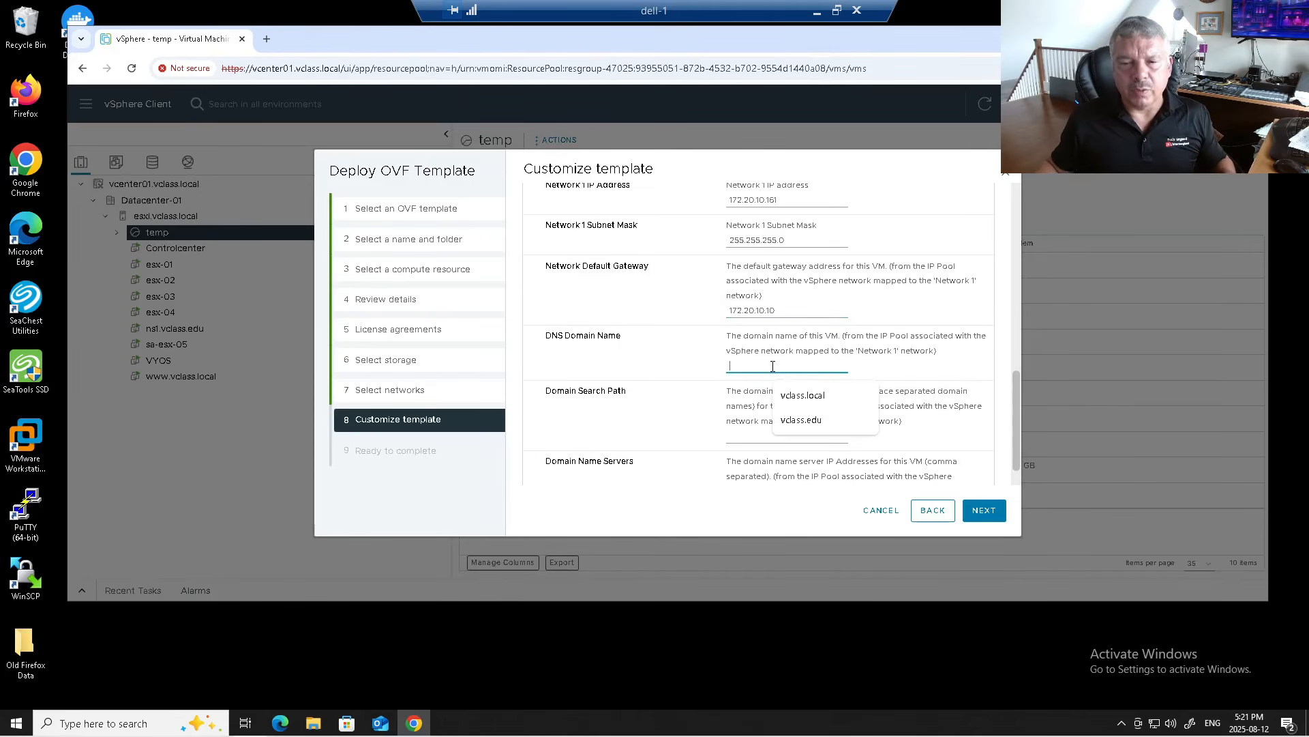
{"action": "left_click", "coordinate": [788, 421]}
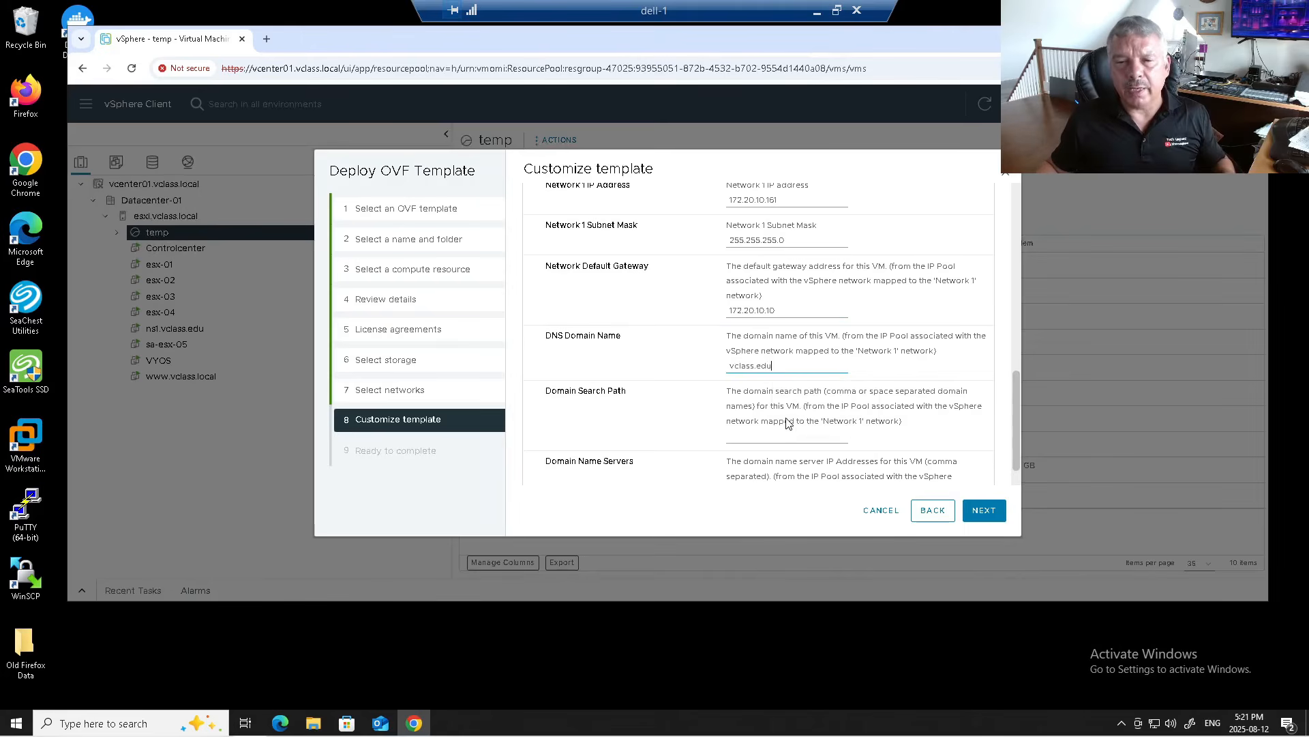
{"action": "left_click", "coordinate": [751, 437]}
{"action": "left_click", "coordinate": [792, 490]}
{"action": "scroll", "coordinate": [687, 401], "scroll_direction": "down", "scroll_amount": 1}
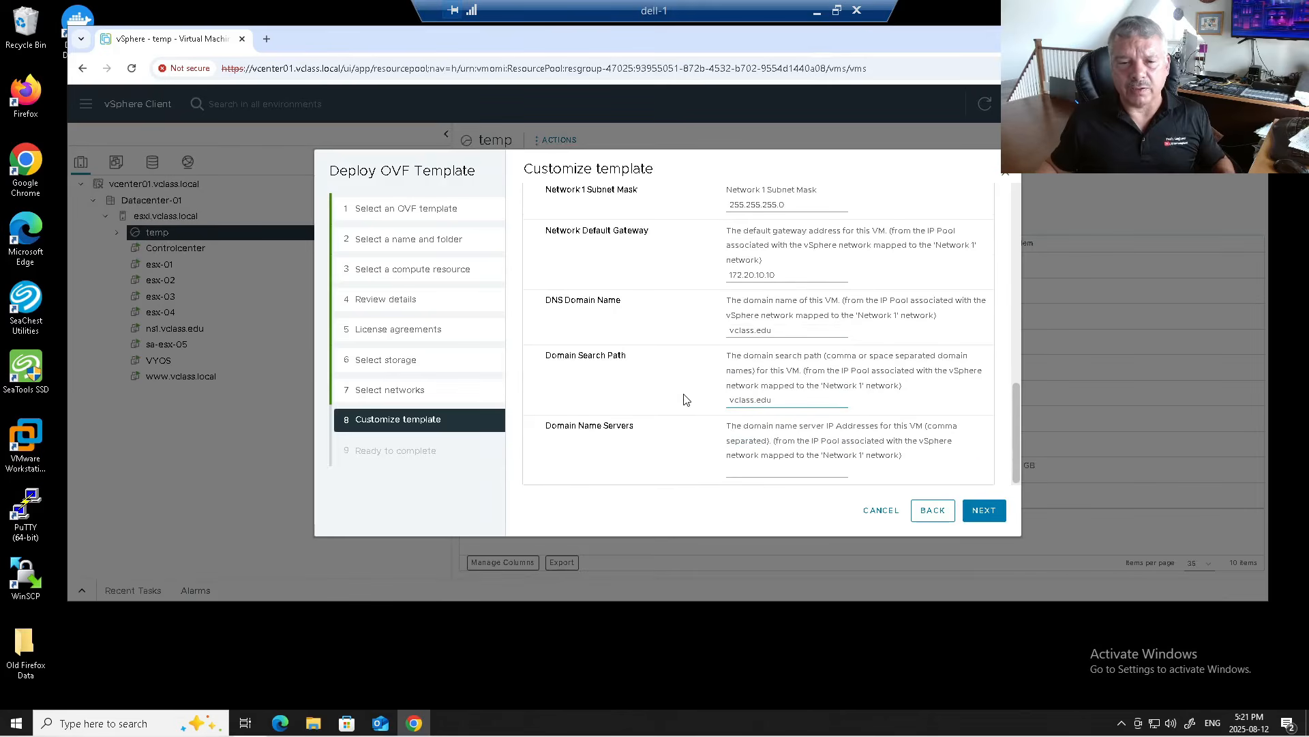
Step: Enter DNS server 172.20.10.11, review the summary and finish the deployment
{"action": "left_click", "coordinate": [759, 468]}
{"action": "left_click", "coordinate": [784, 503]}
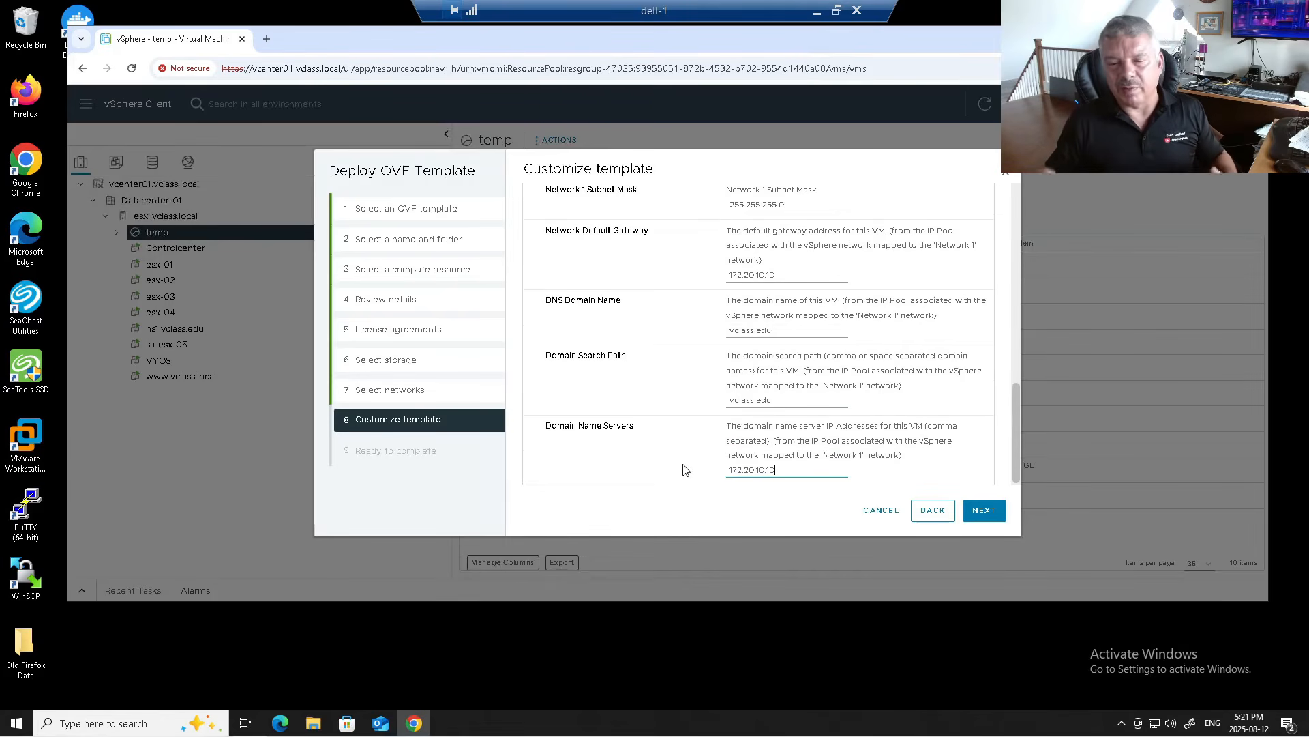
{"action": "key", "text": "BackSpace"}
{"action": "type", "text": "1"}
{"action": "scroll", "coordinate": [878, 439], "scroll_direction": "up", "scroll_amount": 1}
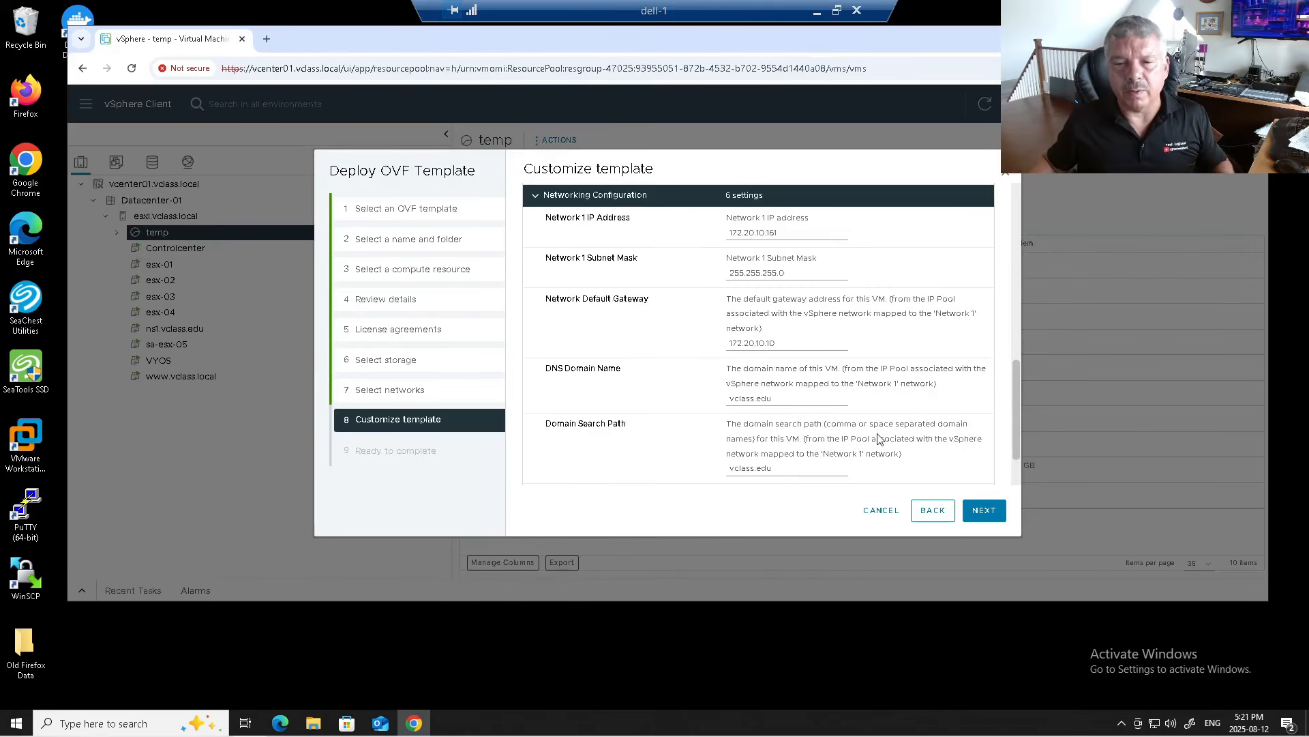
{"action": "scroll", "coordinate": [878, 440], "scroll_direction": "down", "scroll_amount": 1}
{"action": "scroll", "coordinate": [878, 437], "scroll_direction": "up", "scroll_amount": 4}
{"action": "scroll", "coordinate": [879, 432], "scroll_direction": "down", "scroll_amount": 4}
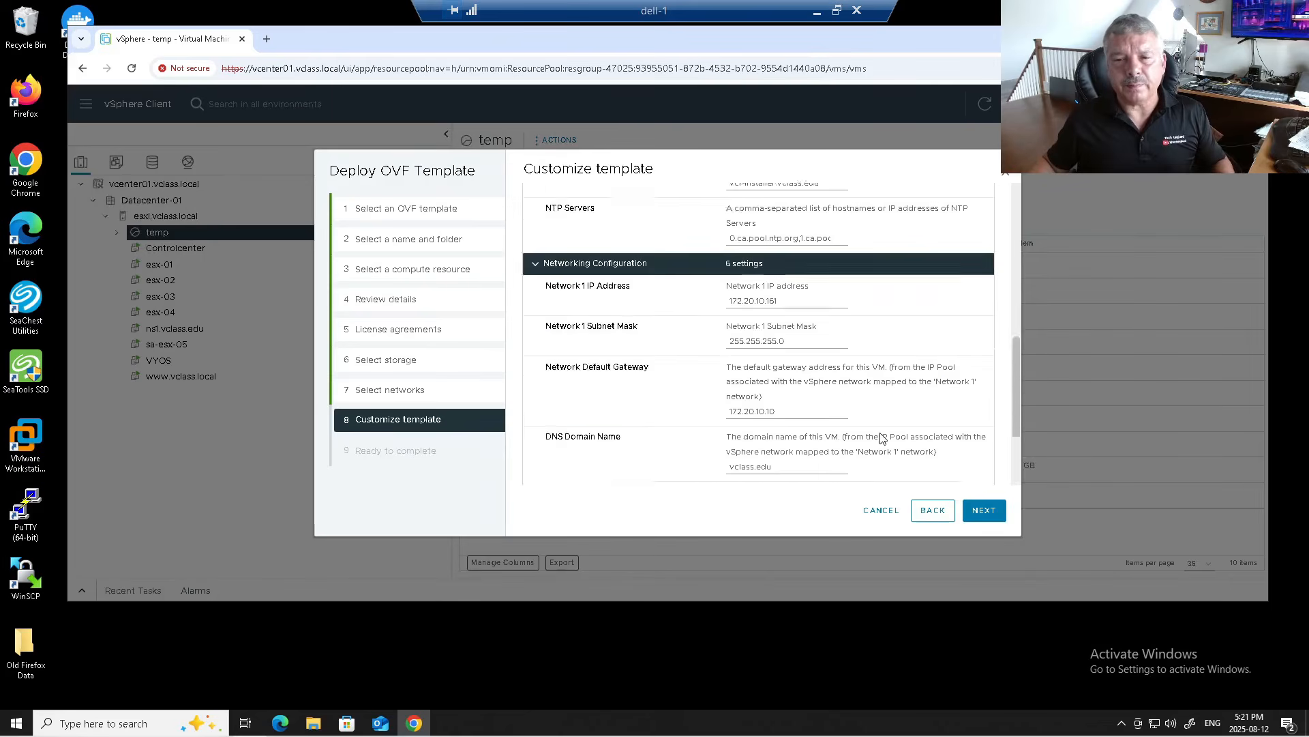
{"action": "left_click", "coordinate": [982, 515]}
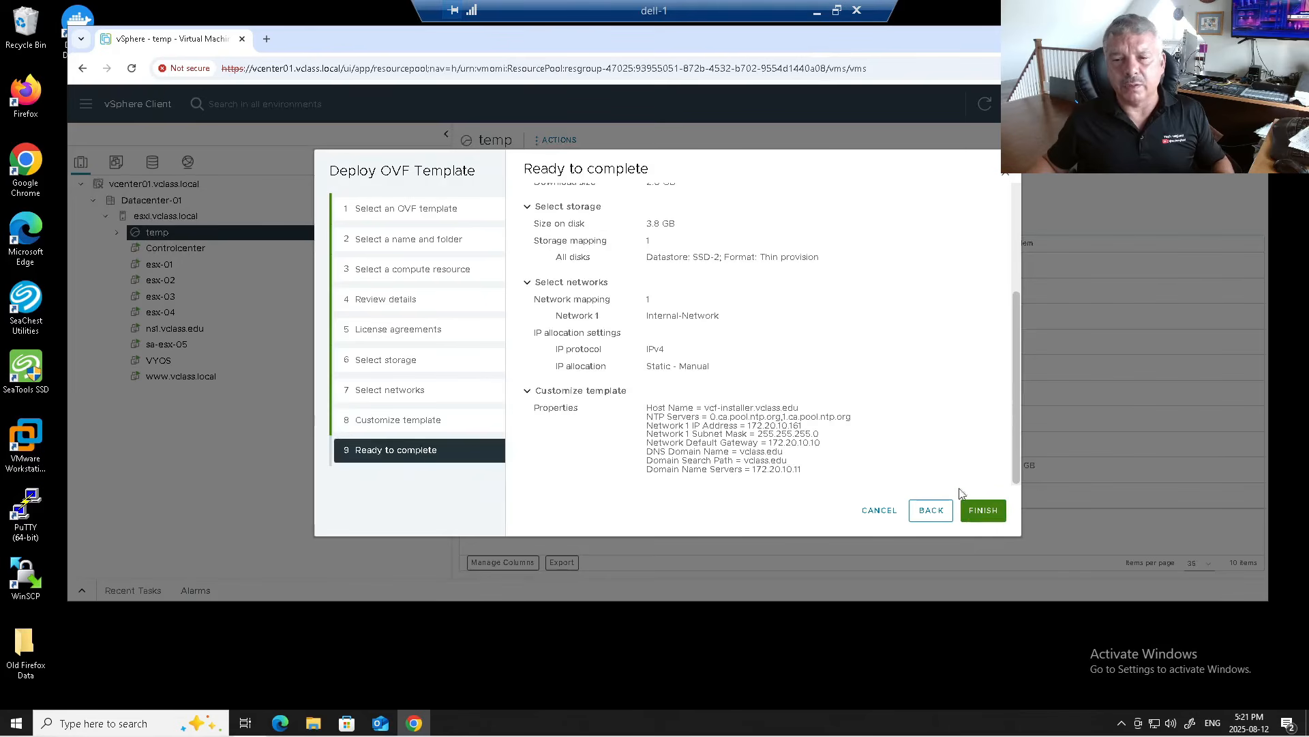
{"action": "left_click", "coordinate": [984, 510]}
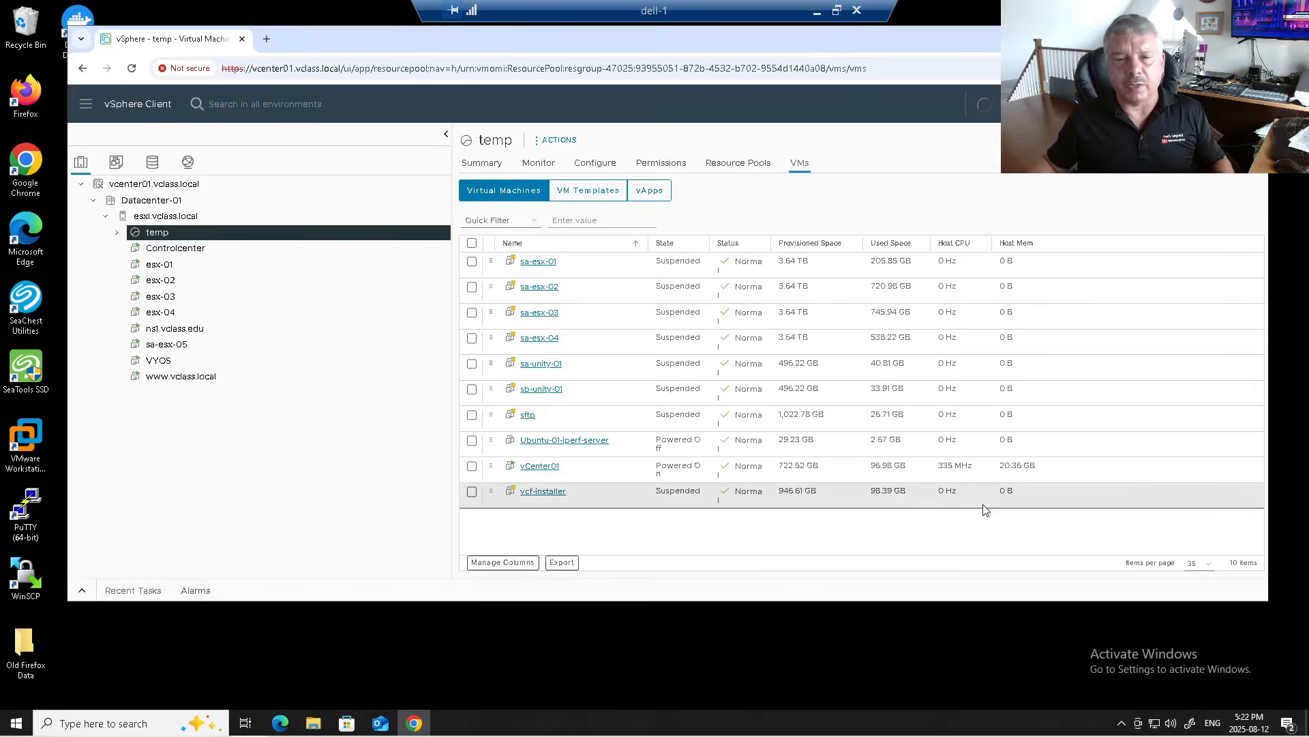
Step: Check the Deploy OVF template task in Recent Tasks, then collapse the panel
{"action": "left_click", "coordinate": [81, 592]}
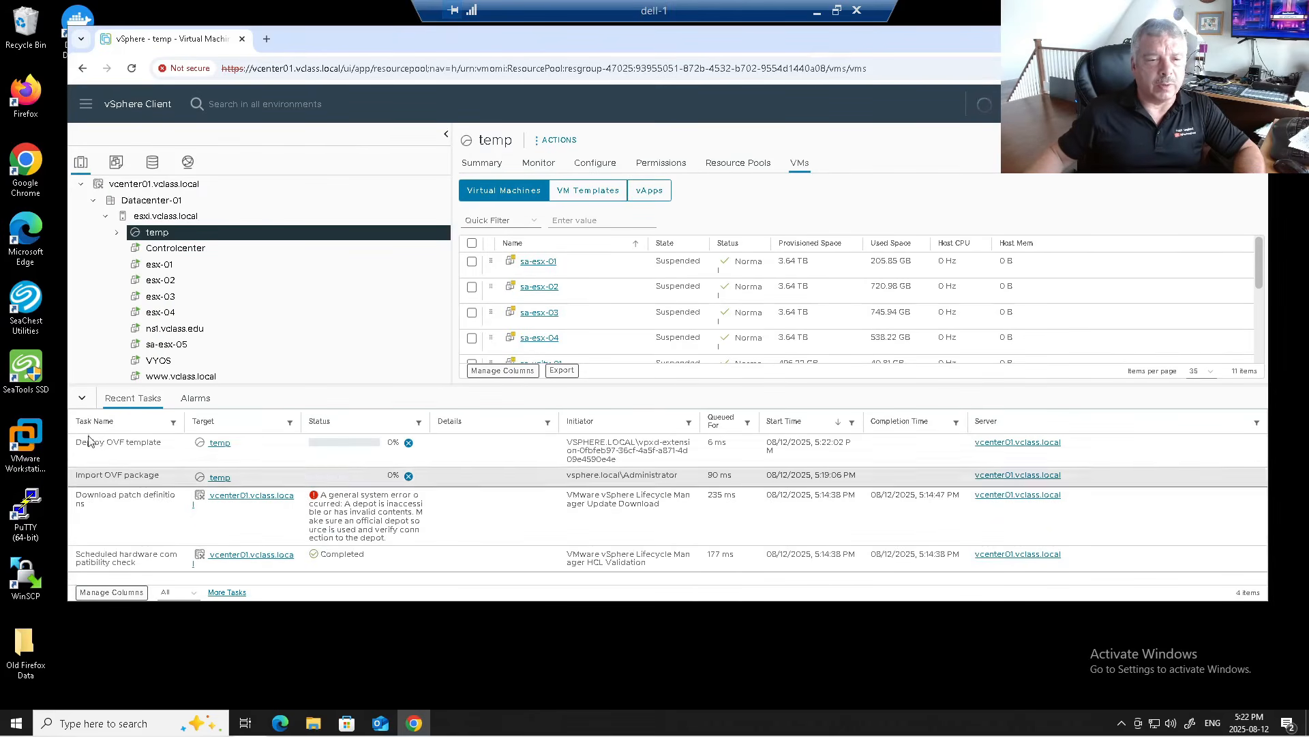
{"action": "left_click", "coordinate": [81, 398]}
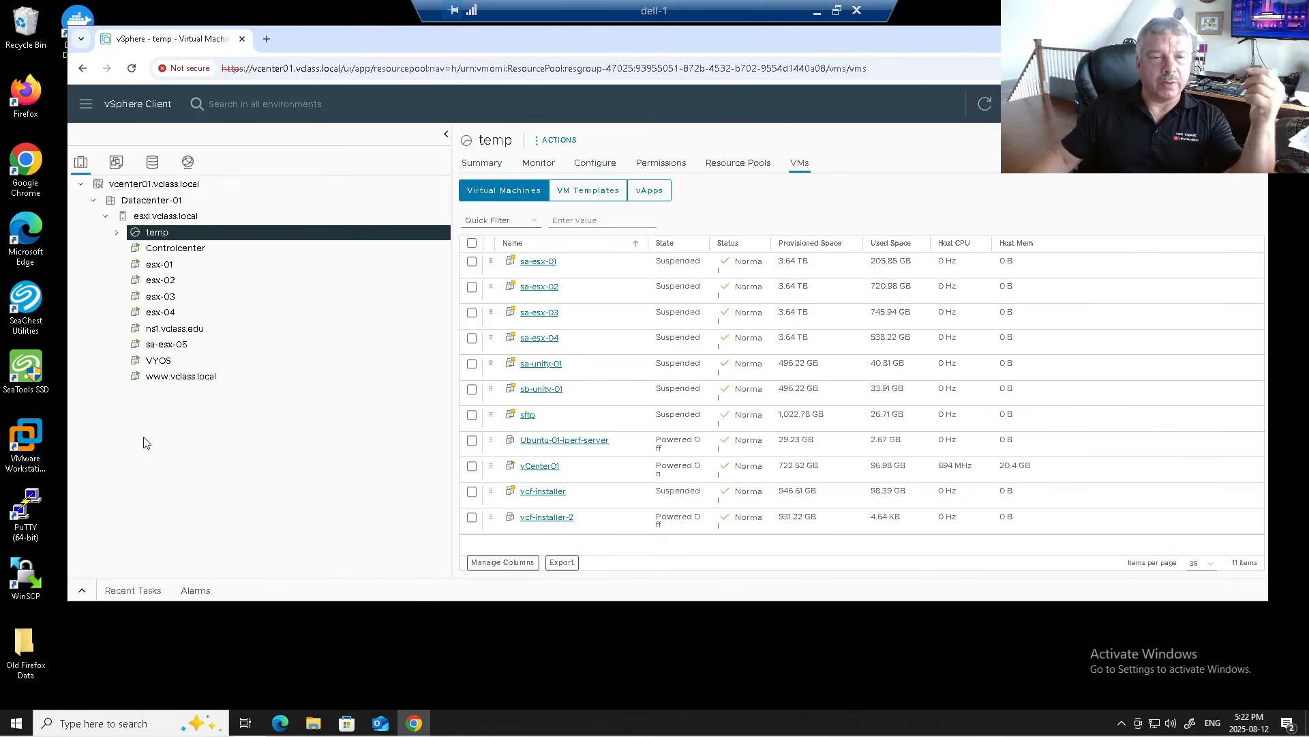
Step: Compare CPU and memory of esx-01 and esx-03, which has 24 CPUs and 96 GB
{"action": "left_click", "coordinate": [160, 266]}
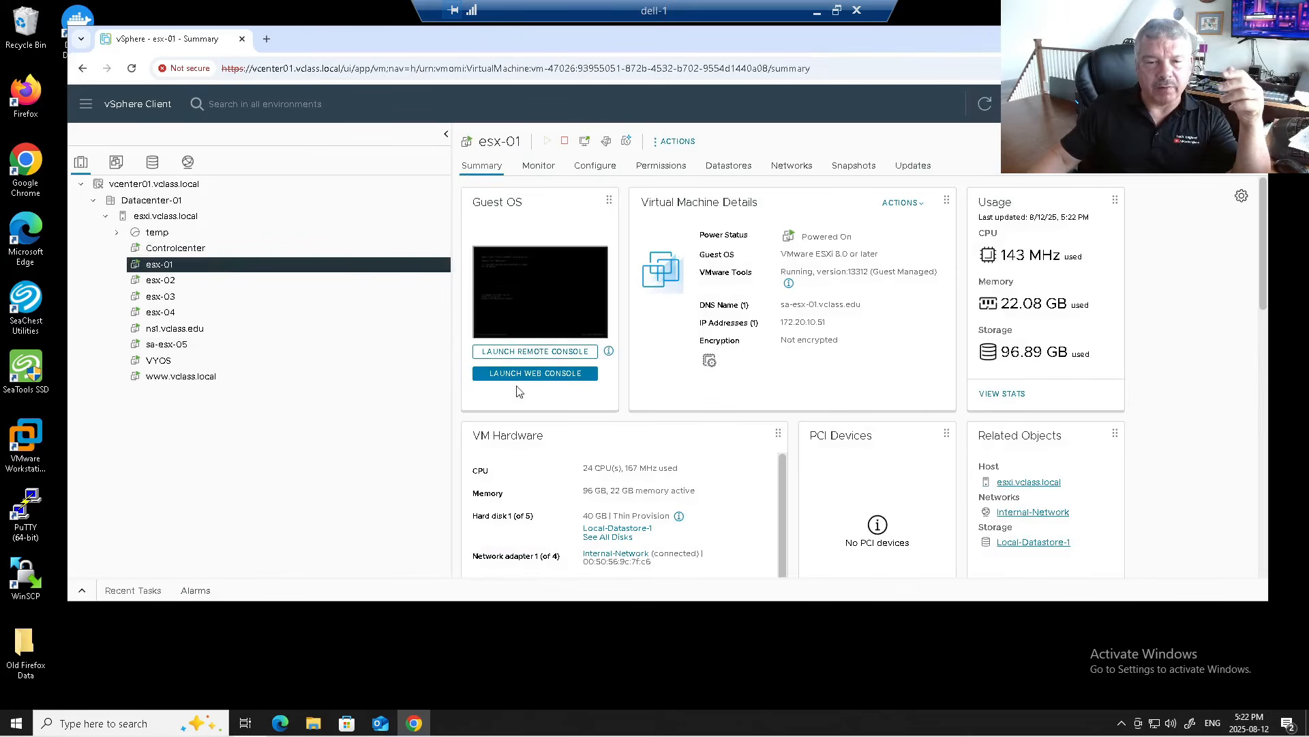
{"action": "left_click_drag", "start_coordinate": [583, 469], "coordinate": [676, 471]}
{"action": "left_click_drag", "start_coordinate": [583, 491], "coordinate": [680, 491]}
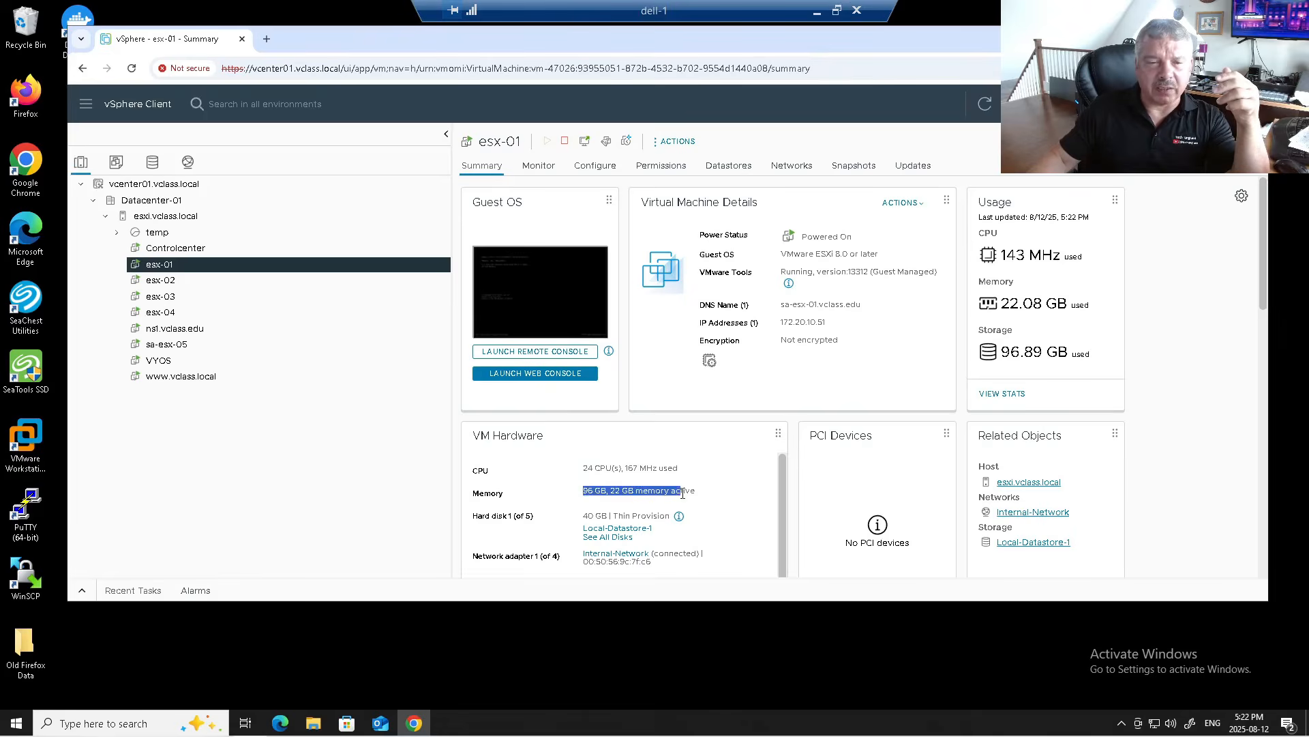
{"action": "left_click", "coordinate": [174, 281]}
{"action": "left_click", "coordinate": [175, 297]}
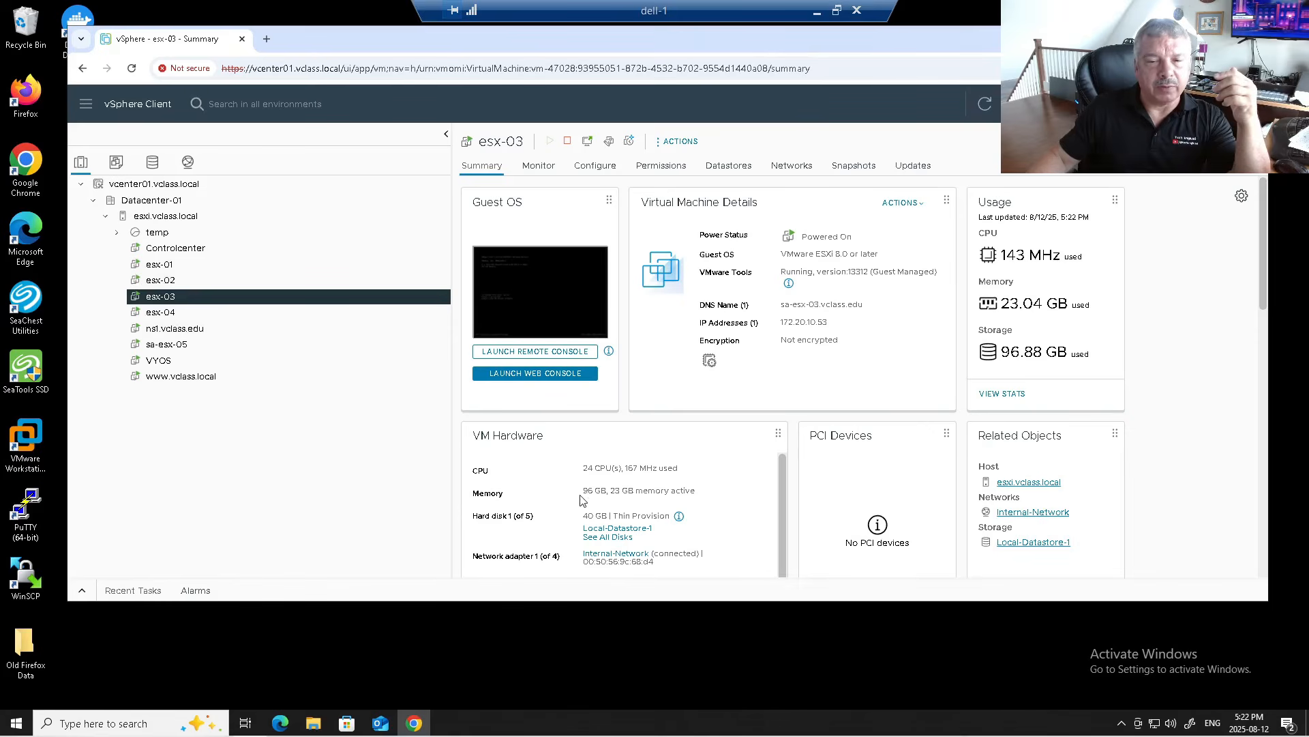
{"action": "left_click_drag", "start_coordinate": [585, 470], "coordinate": [633, 471]}
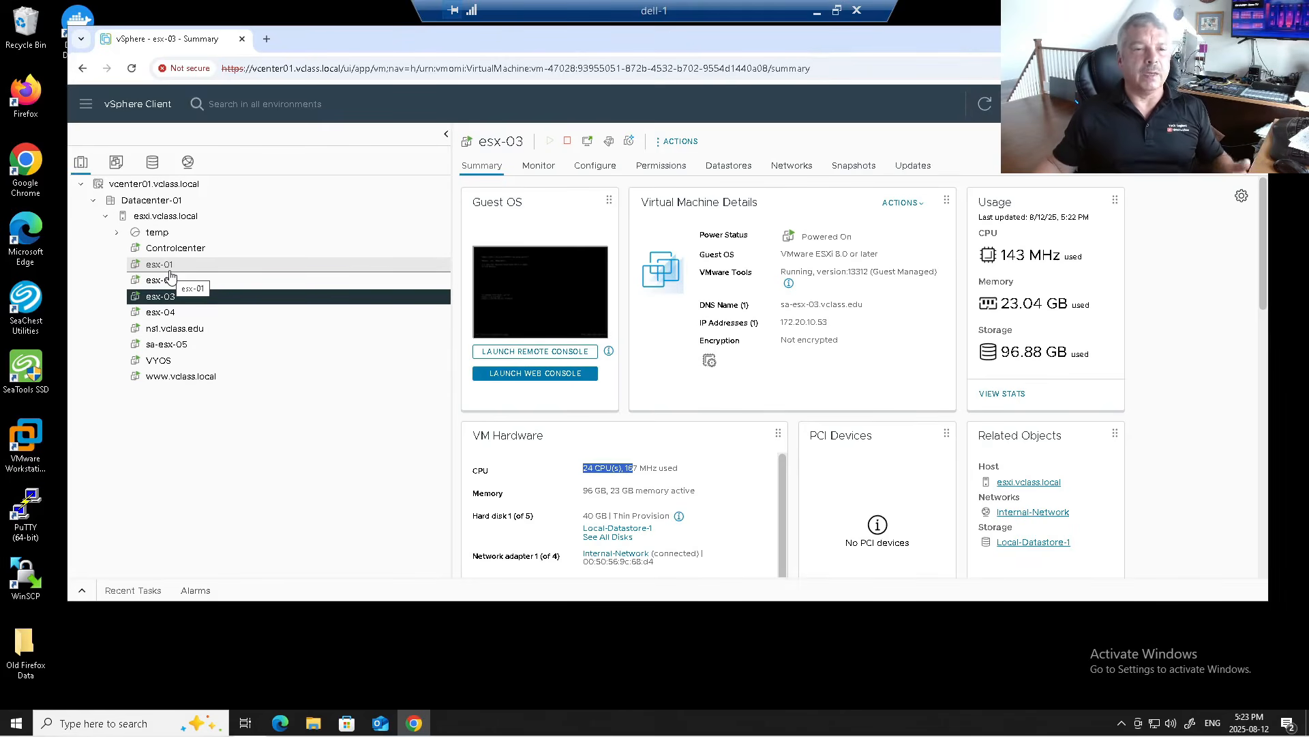
Step: Open sa-esx-01's page in a new tab and select its certificate's common name
{"action": "left_click", "coordinate": [267, 40]}
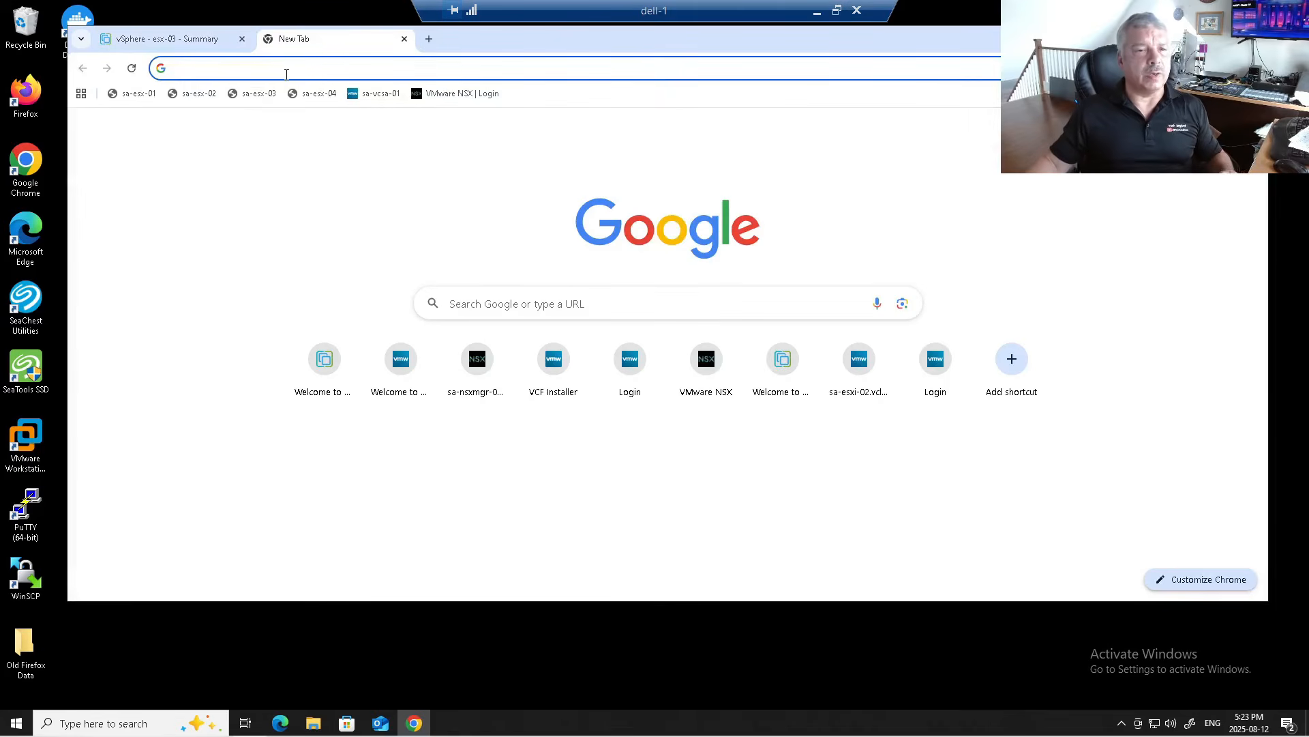
{"action": "left_click", "coordinate": [139, 94]}
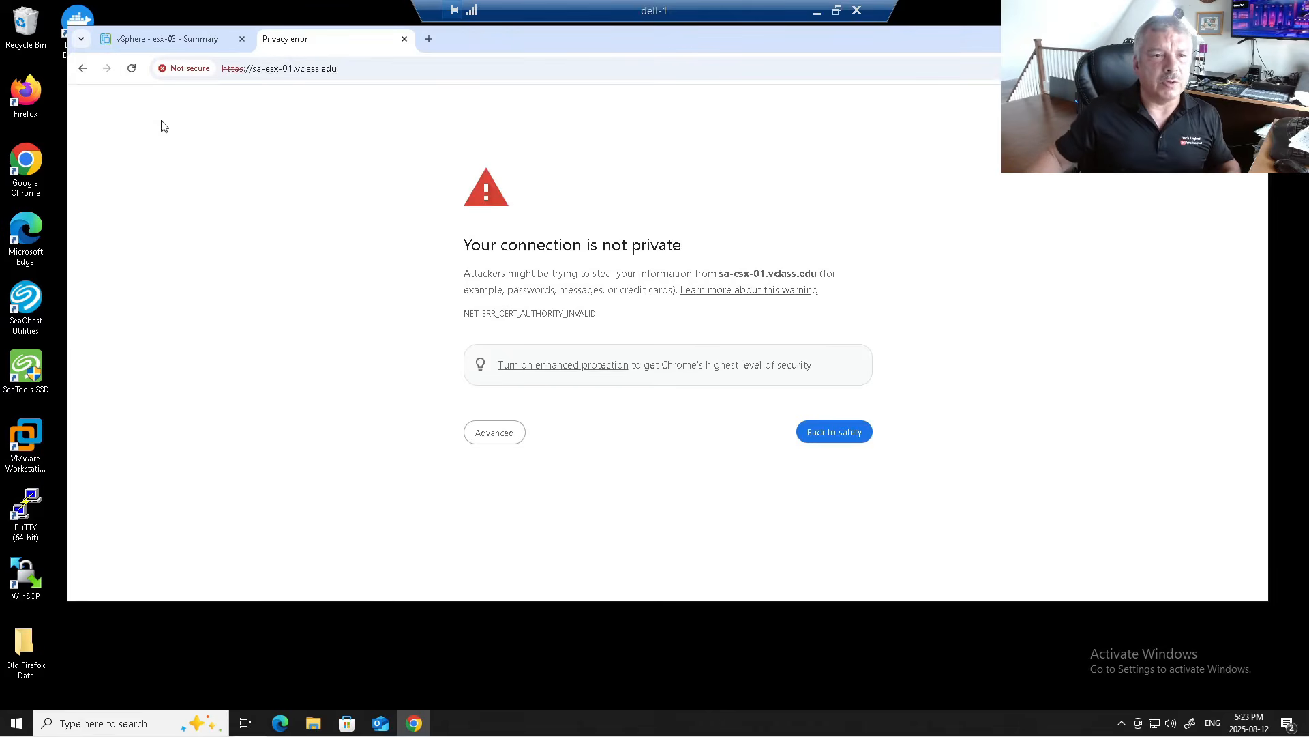
{"action": "left_click", "coordinate": [181, 68]}
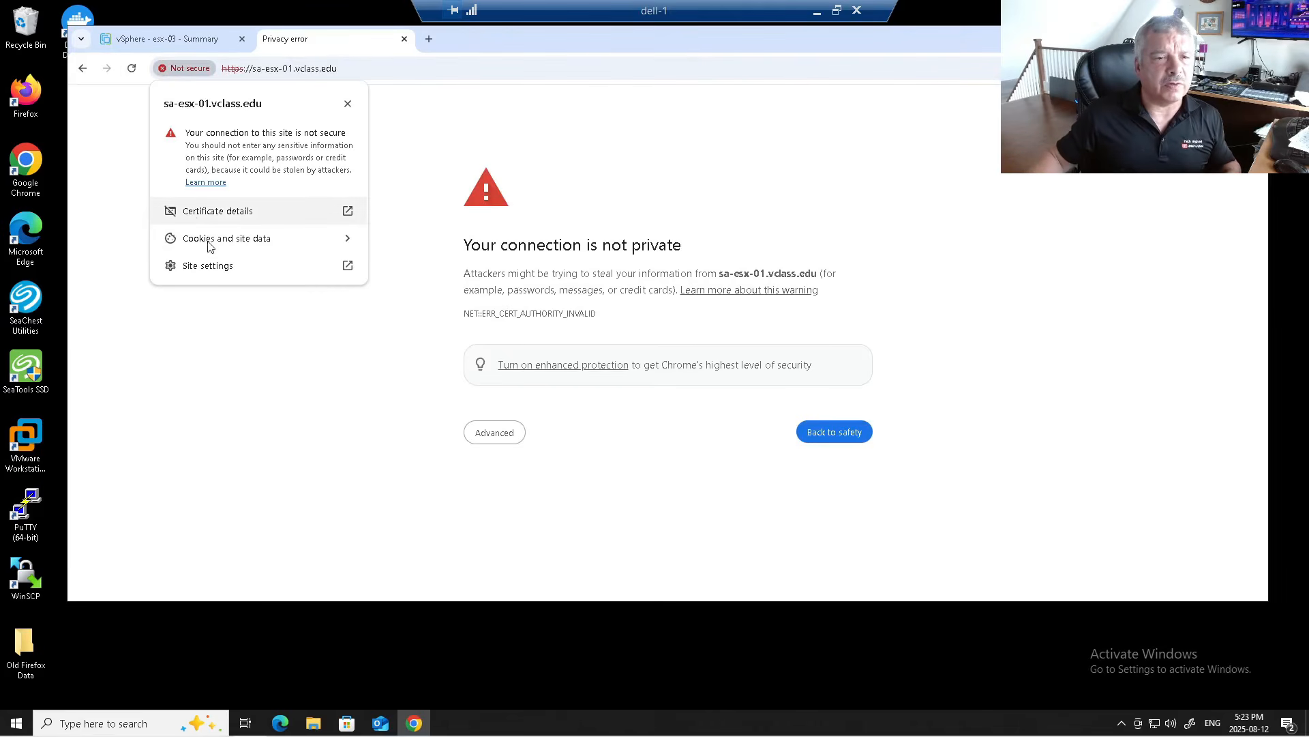
{"action": "left_click", "coordinate": [346, 210]}
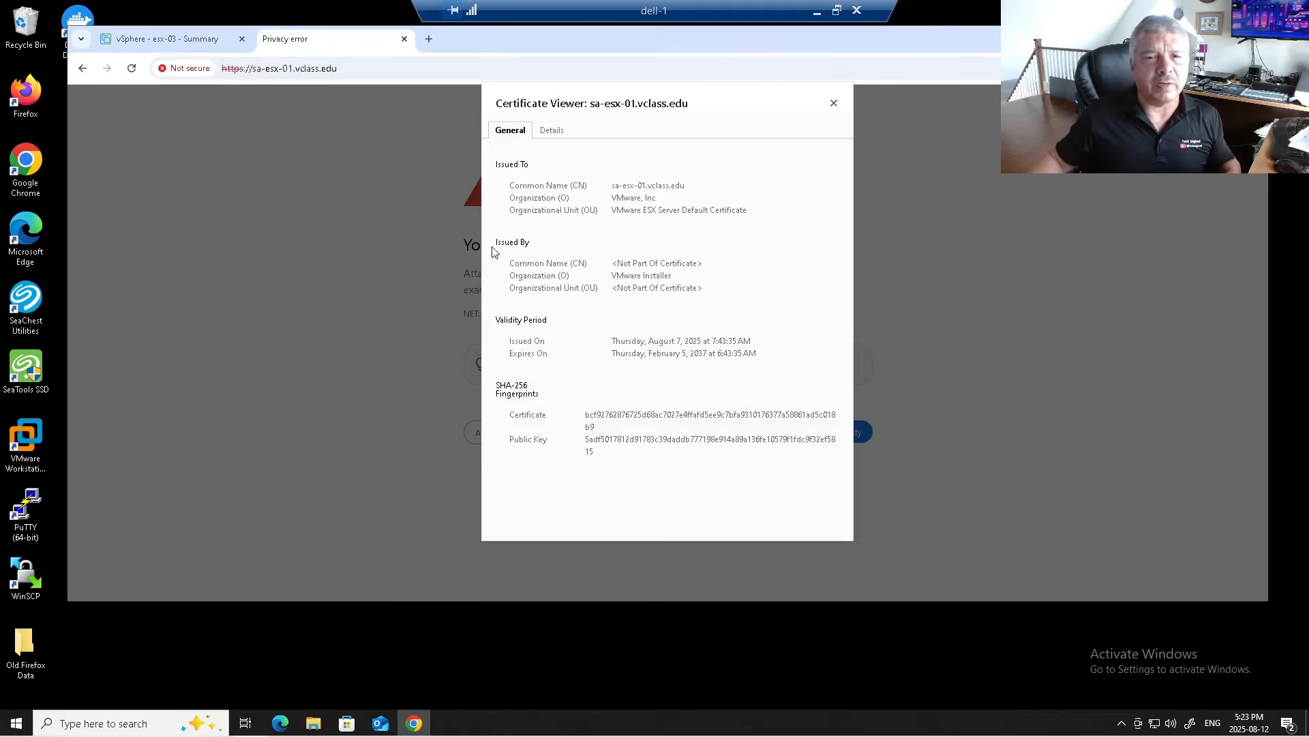
{"action": "left_click_drag", "start_coordinate": [612, 186], "coordinate": [687, 194]}
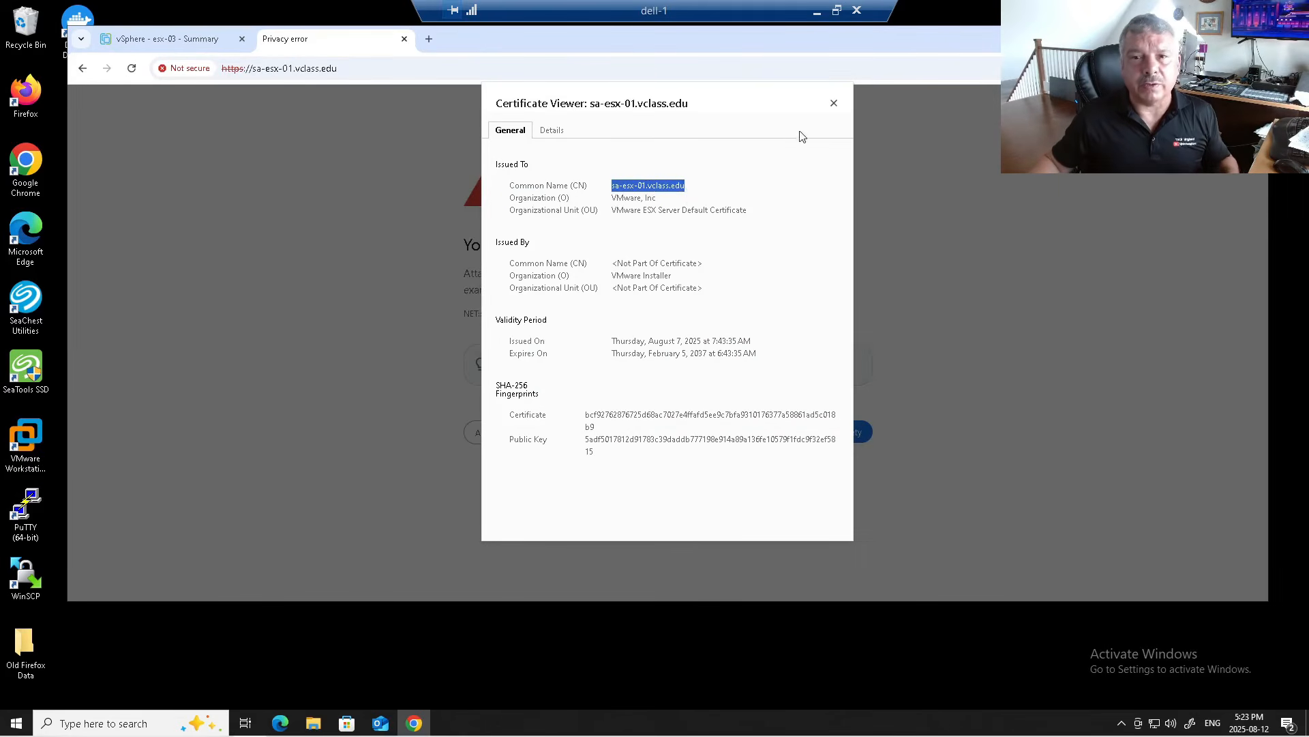
Step: Close the certificate viewer, return to the vSphere tab and open a blank tab
{"action": "left_click", "coordinate": [833, 103]}
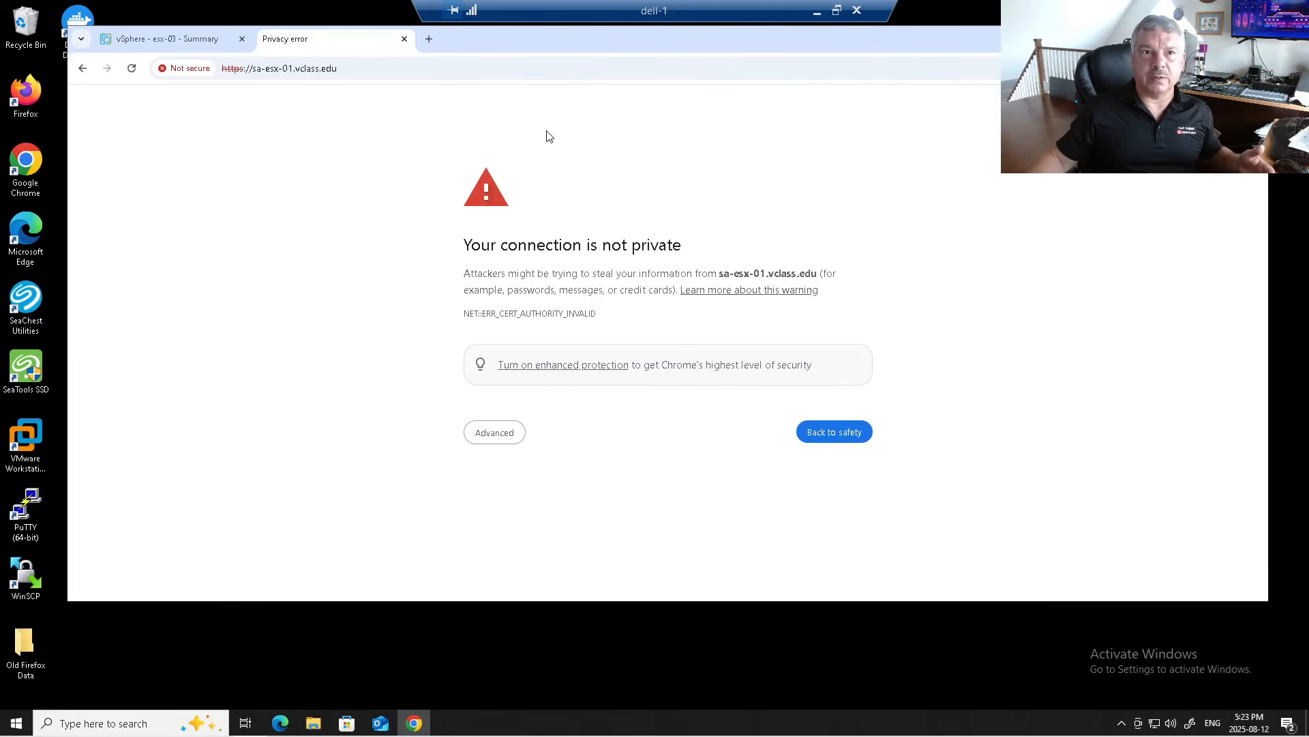
{"action": "left_click", "coordinate": [174, 34]}
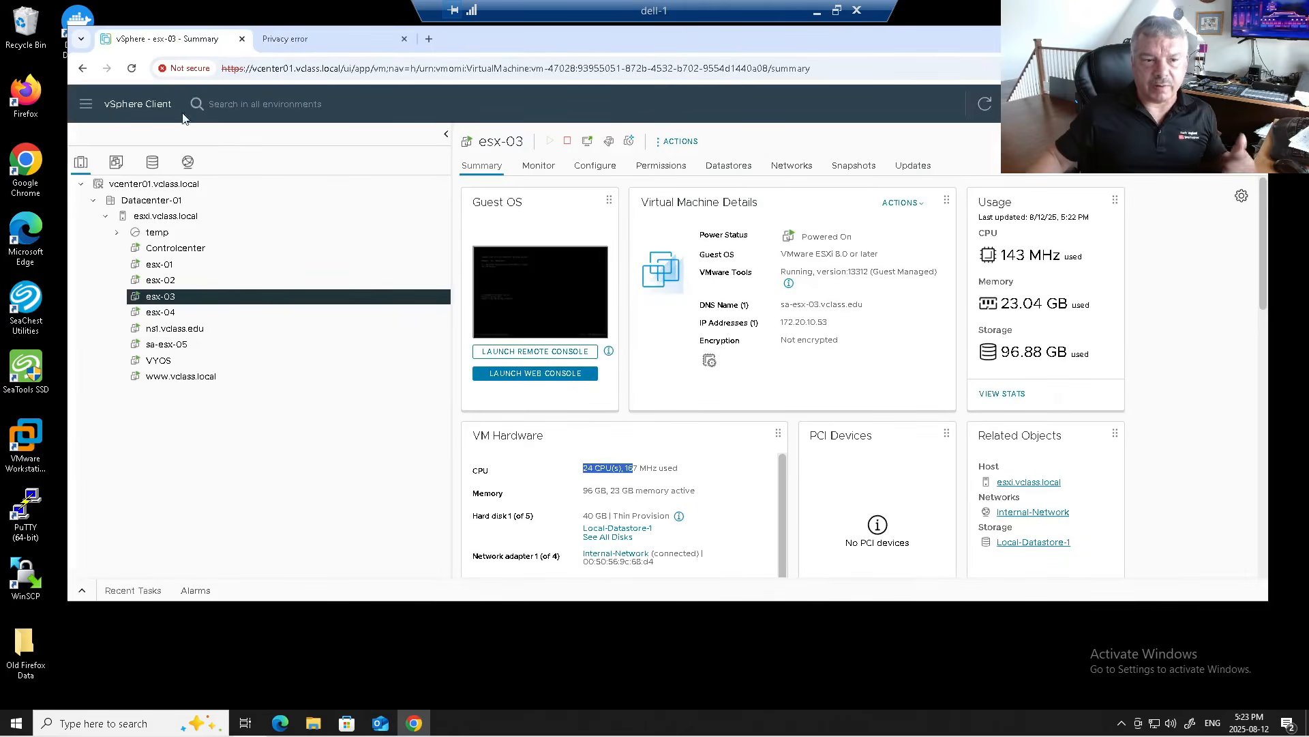
{"action": "left_click", "coordinate": [428, 39]}
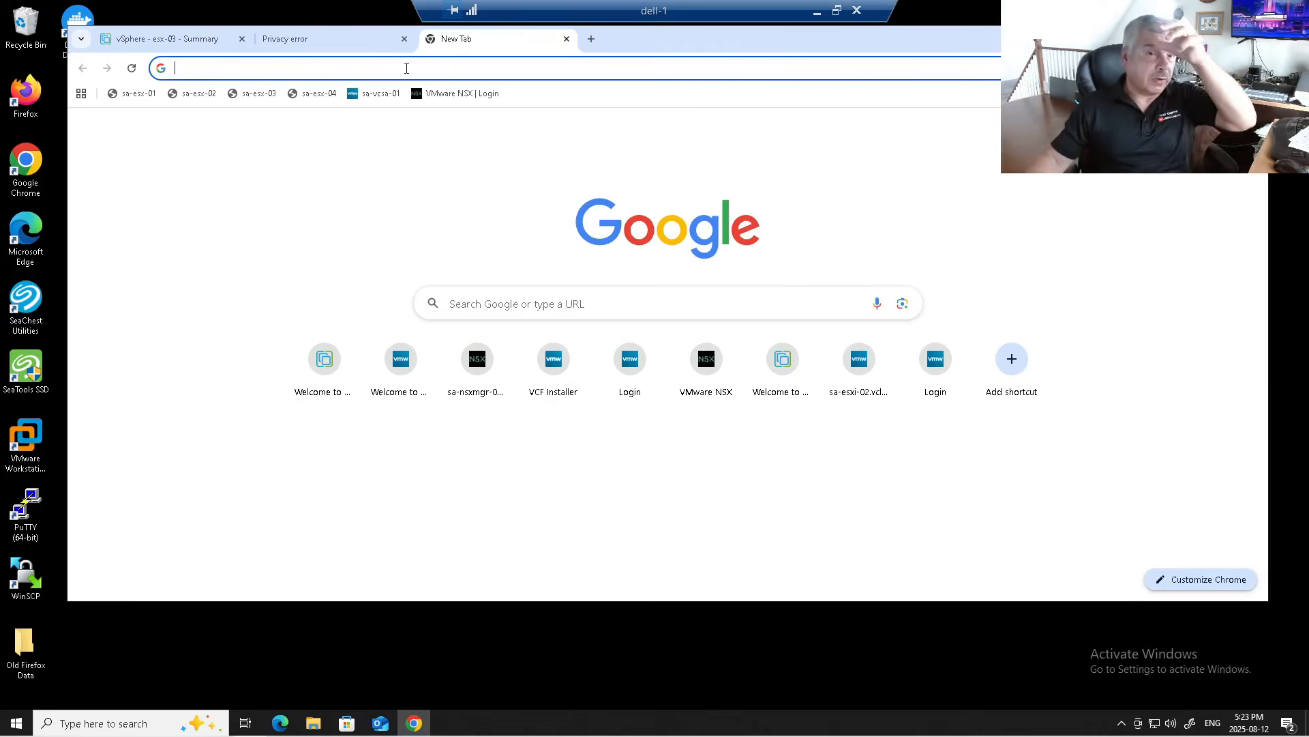
Step: Load the sa-esx-05.vclass.edu host login page in the third browser tab
{"action": "left_click", "coordinate": [252, 67]}
{"action": "type", "text": "sa-es"}
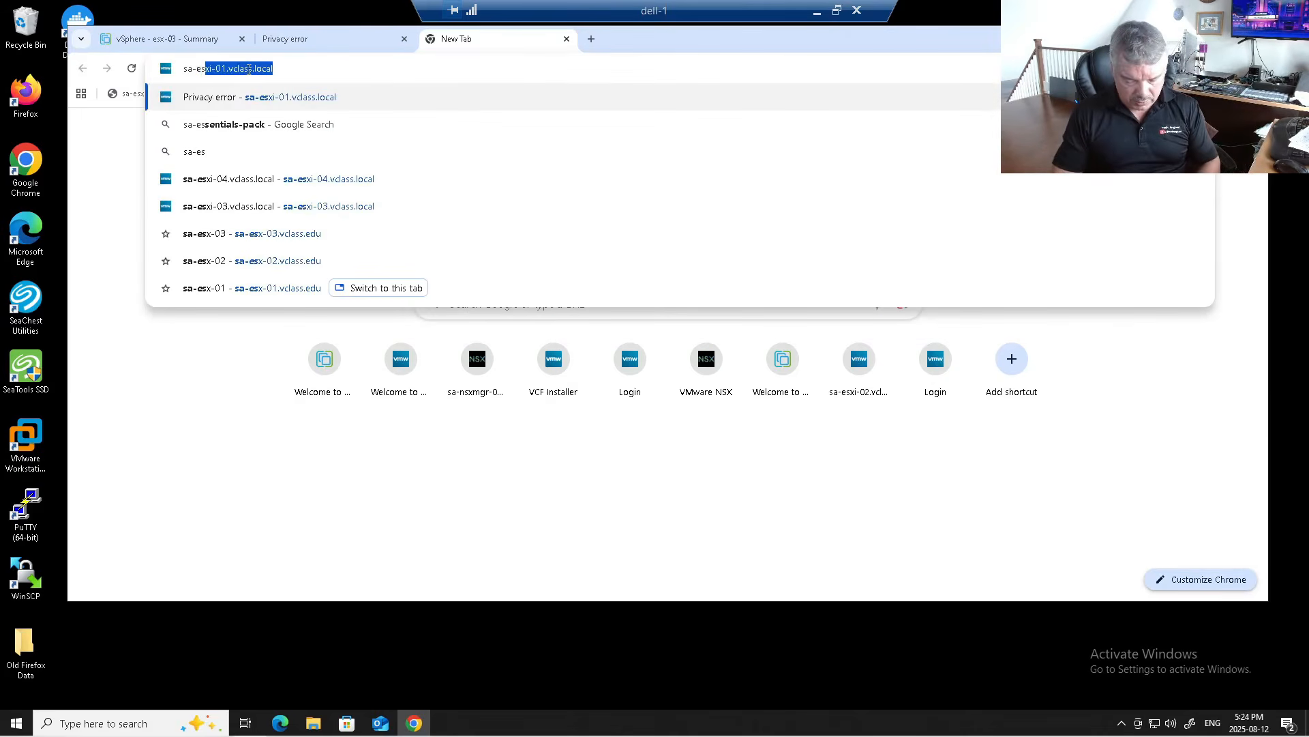
{"action": "type", "text": "x-05"}
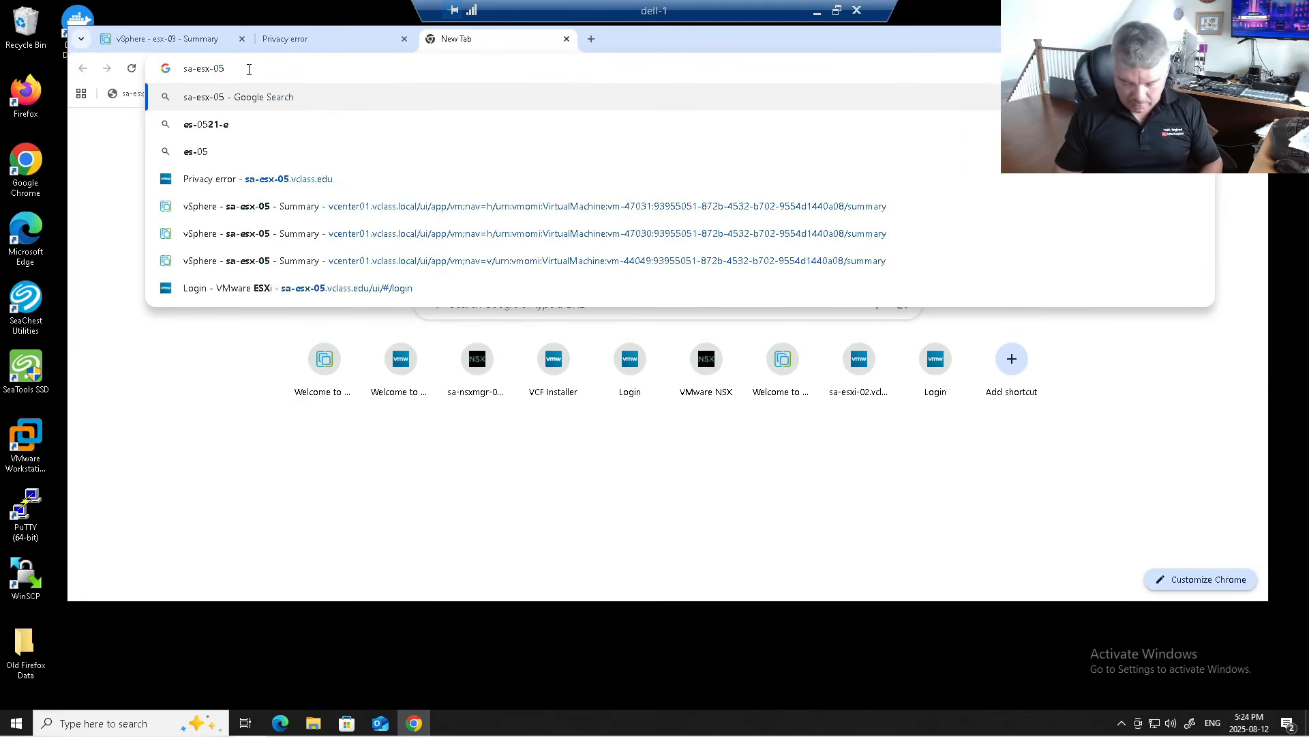
{"action": "type", "text": ".vclass.edu"}
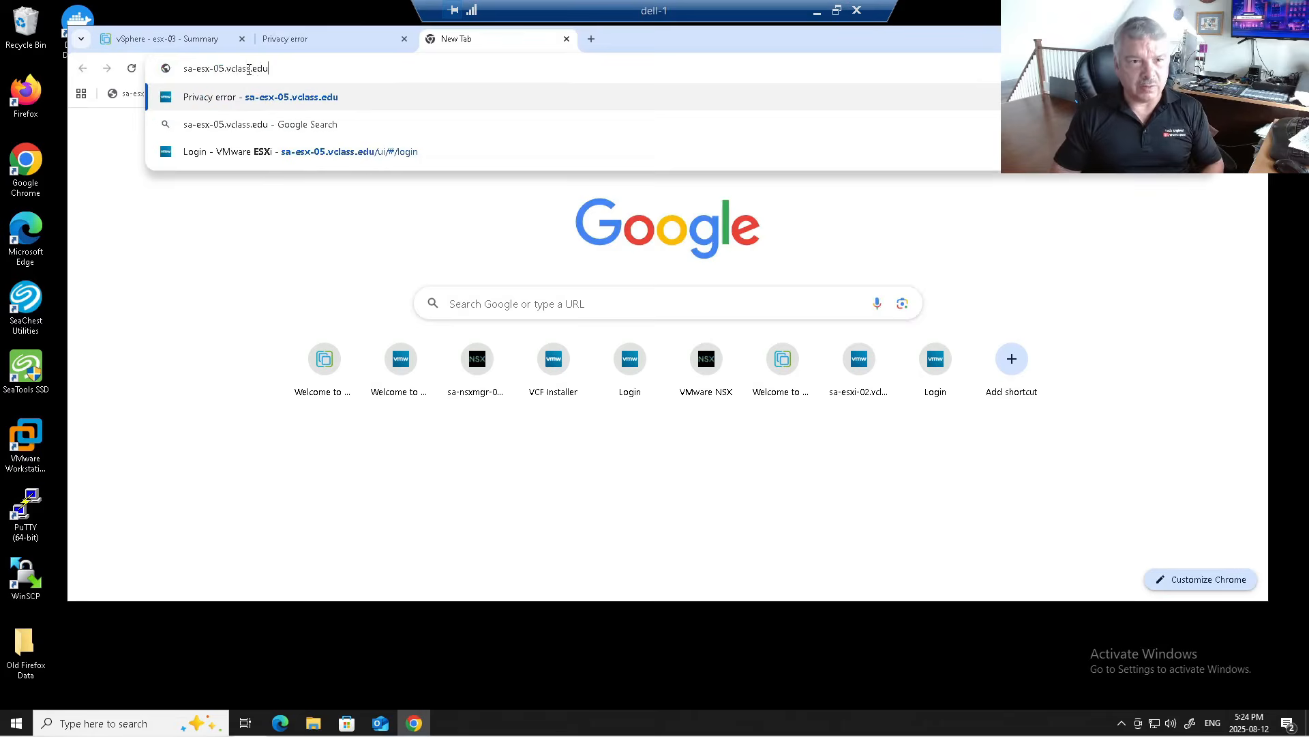
{"action": "key", "text": "Return"}
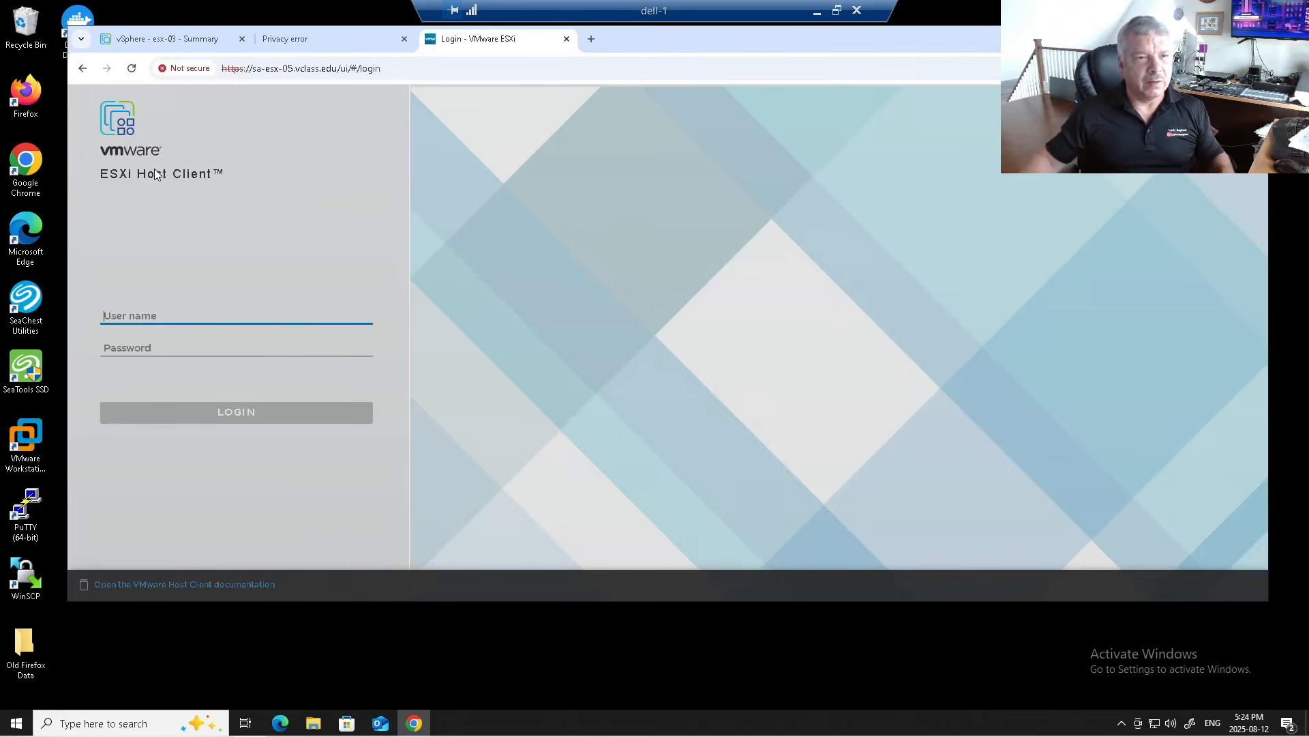
Step: Confirm the sa-esx-05 certificate's Common Name is localhost.localdomain, then return to the vSphere tab
{"action": "left_click", "coordinate": [187, 71]}
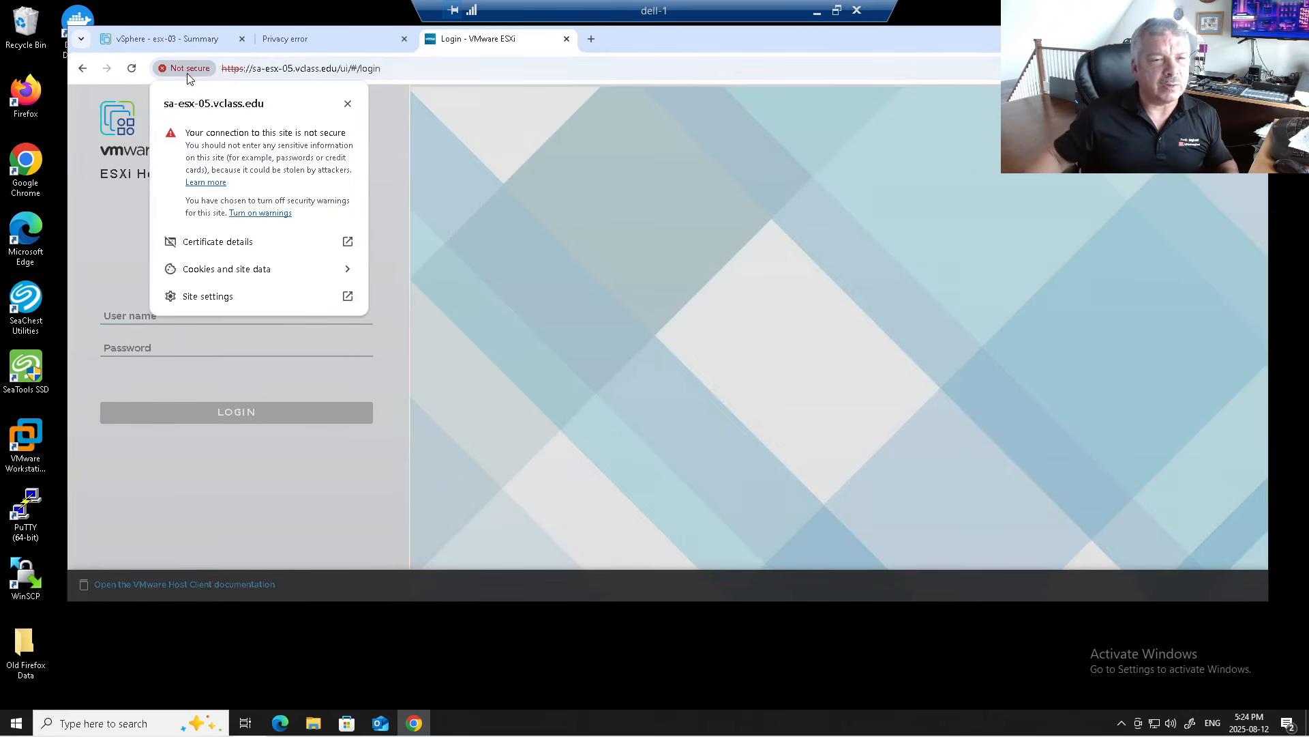
{"action": "left_click", "coordinate": [346, 242]}
{"action": "left_click_drag", "start_coordinate": [613, 186], "coordinate": [707, 187]}
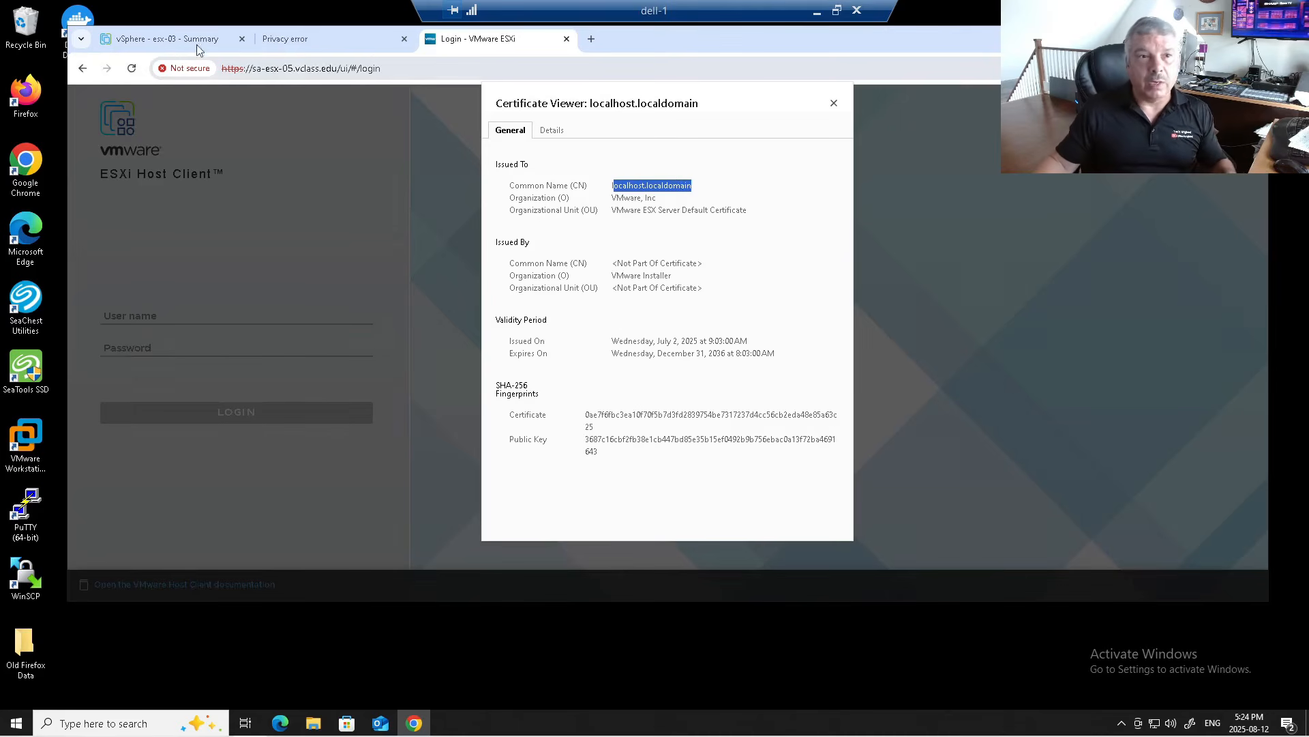
{"action": "left_click", "coordinate": [166, 41]}
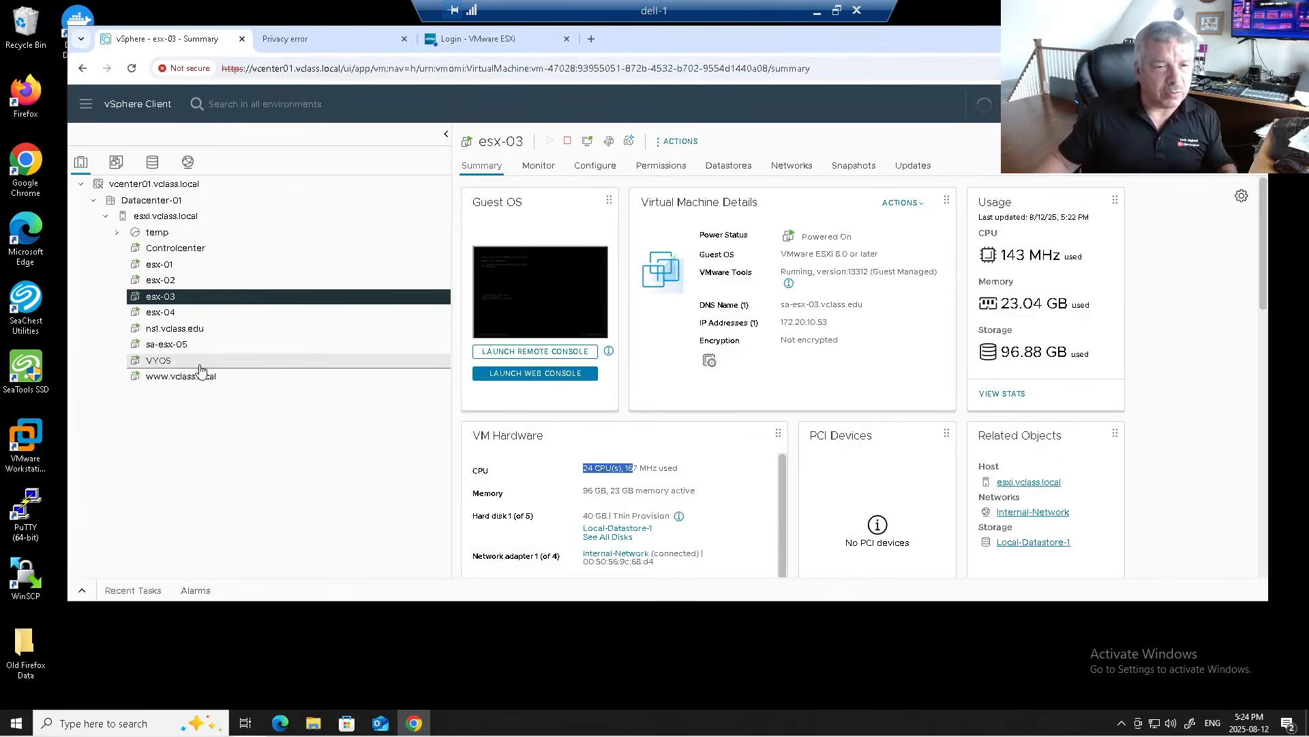
Step: Open a web console for sa-esx-05 and log in to its DCUI as root
{"action": "left_click", "coordinate": [198, 344]}
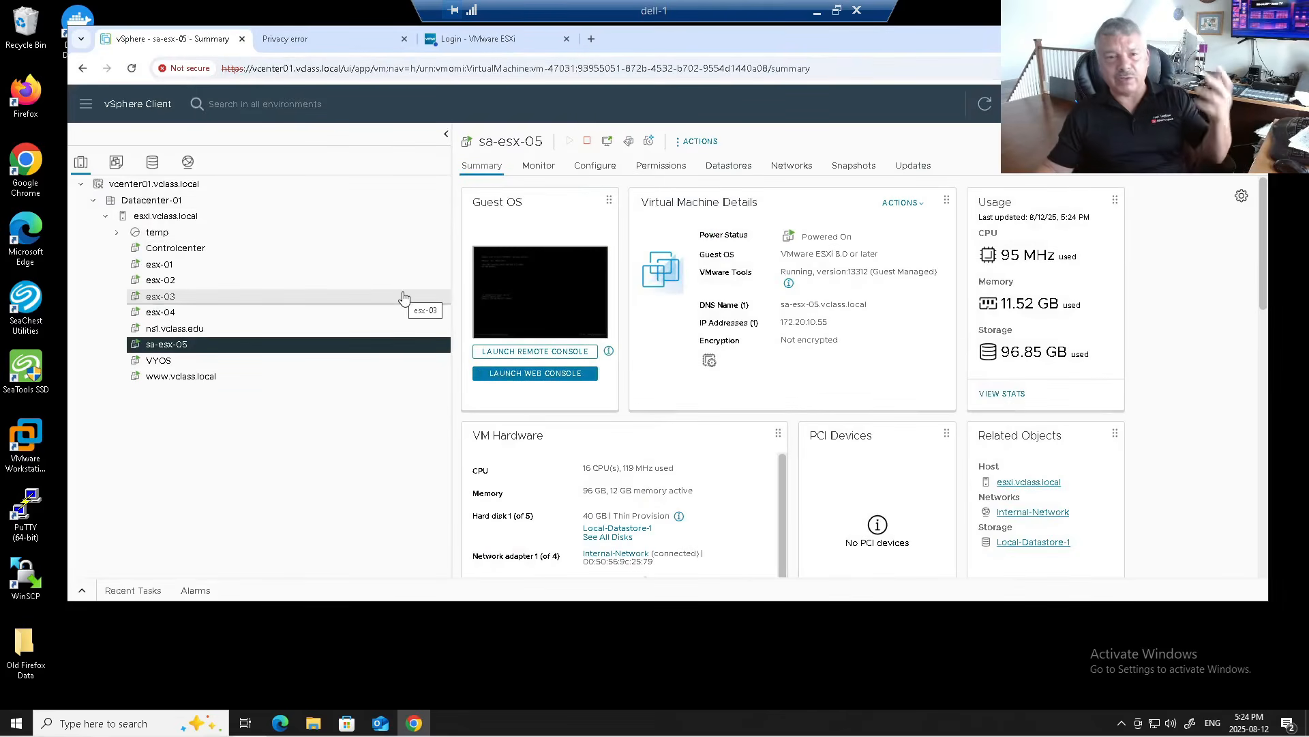
{"action": "left_click", "coordinate": [532, 382]}
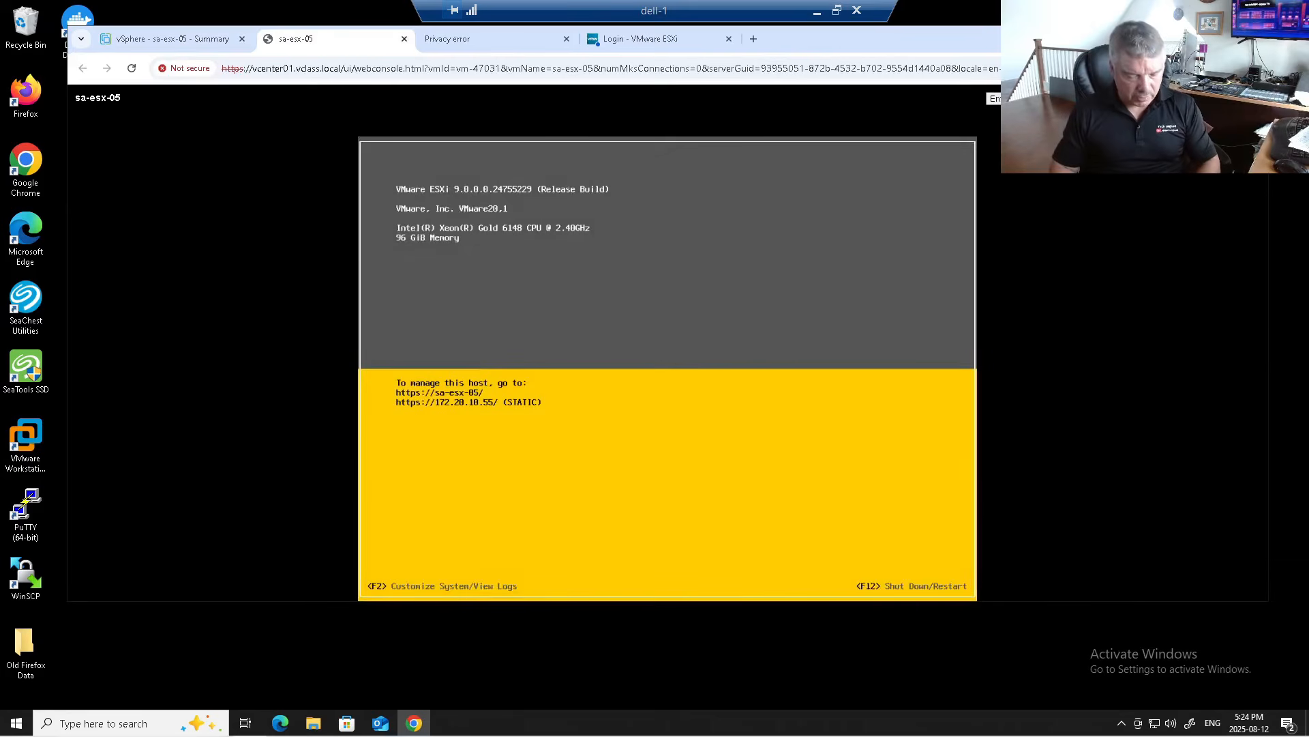
{"action": "key", "text": "F2"}
{"action": "type", "text": "********"}
{"action": "key", "text": "Return"}
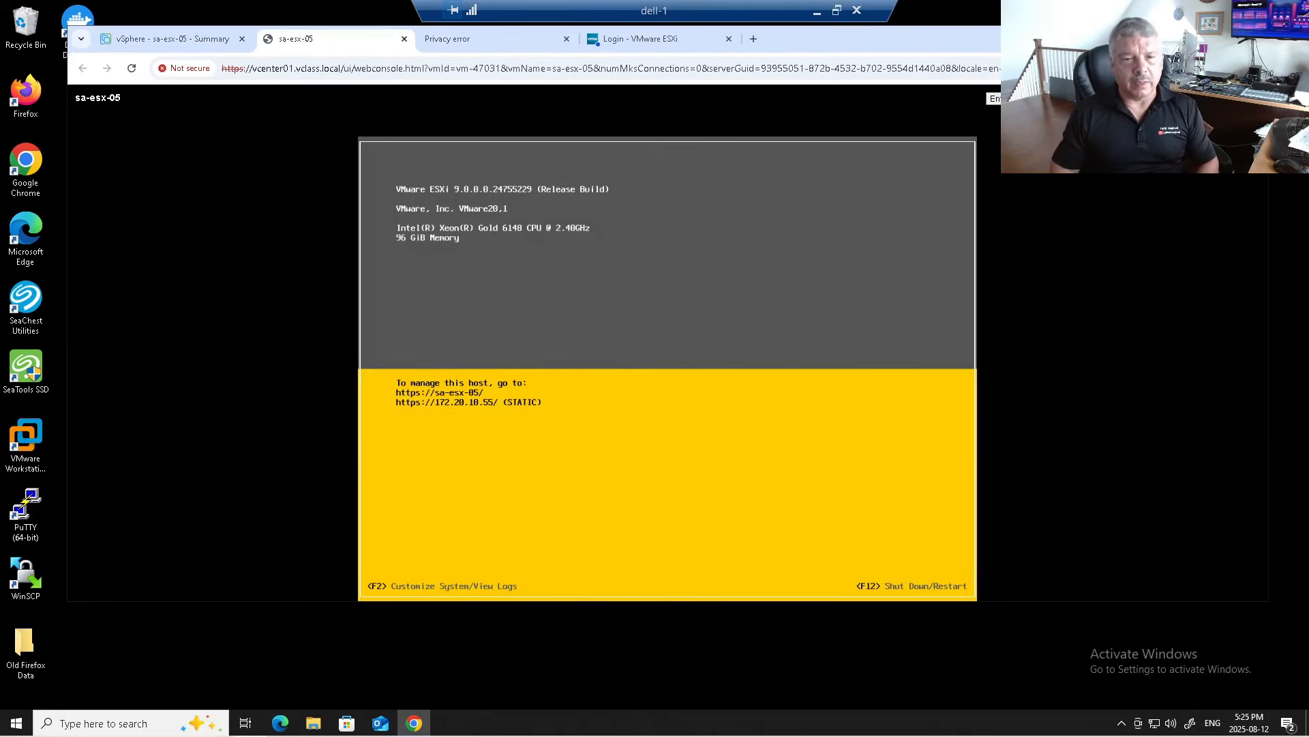
Step: Enable the ESXi Shell under Troubleshooting Options and switch to the shell console with Alt+F1
{"action": "key", "text": "Down"}
{"action": "key", "text": "Down"}
{"action": "key", "text": "Down"}
{"action": "key", "text": "Down"}
{"action": "key", "text": "Down"}
{"action": "key", "text": "Down"}
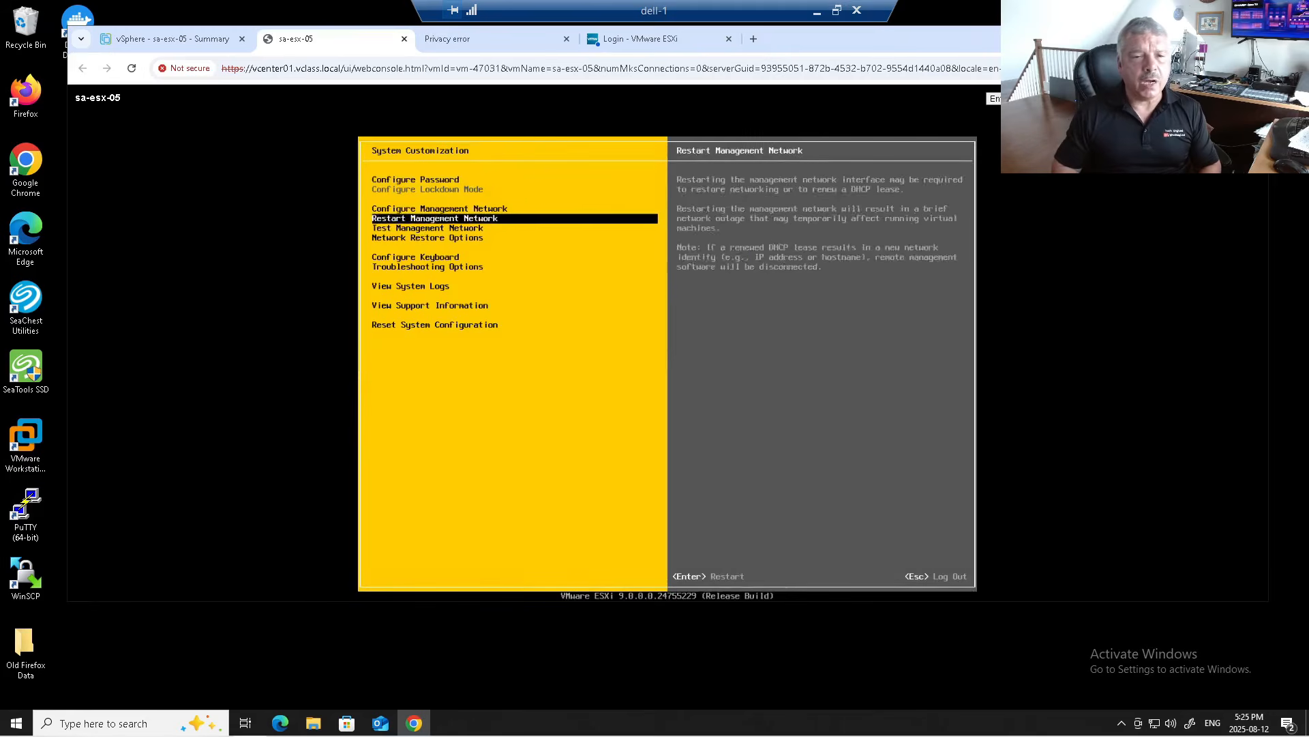
{"action": "key", "text": "Return"}
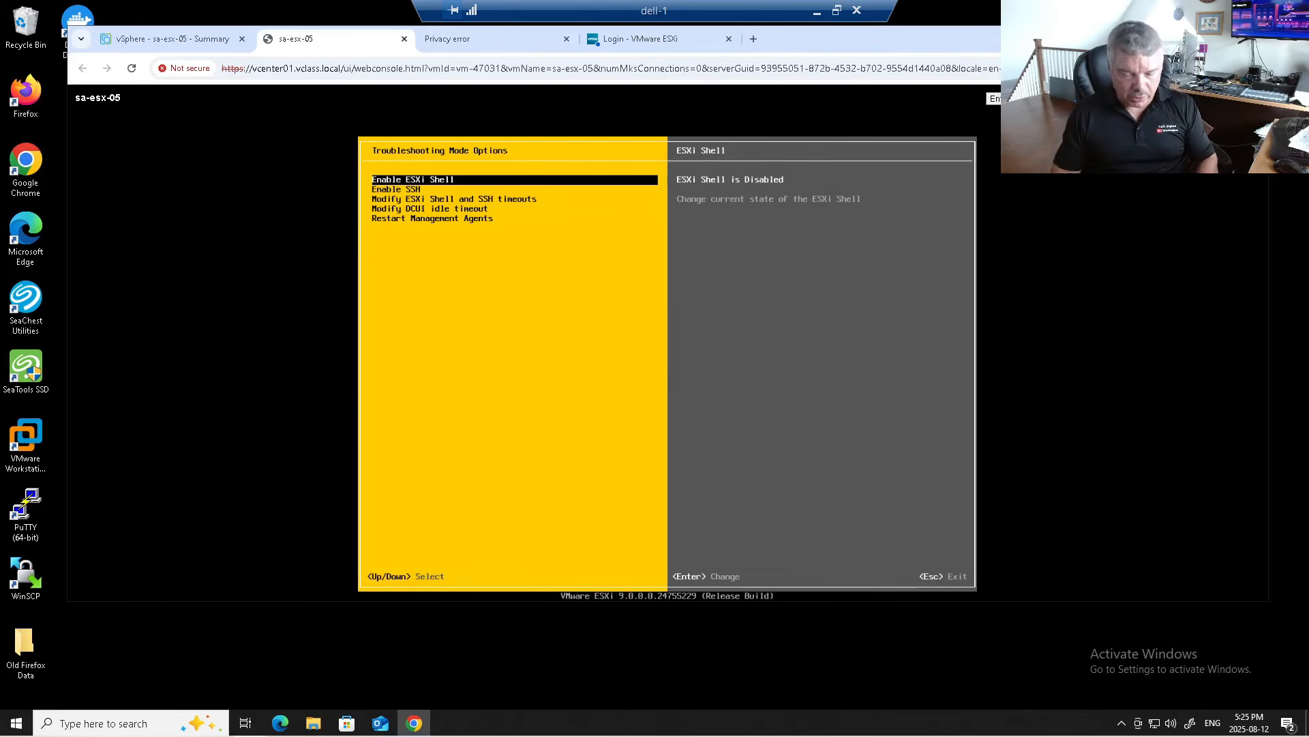
{"action": "key", "text": "Return"}
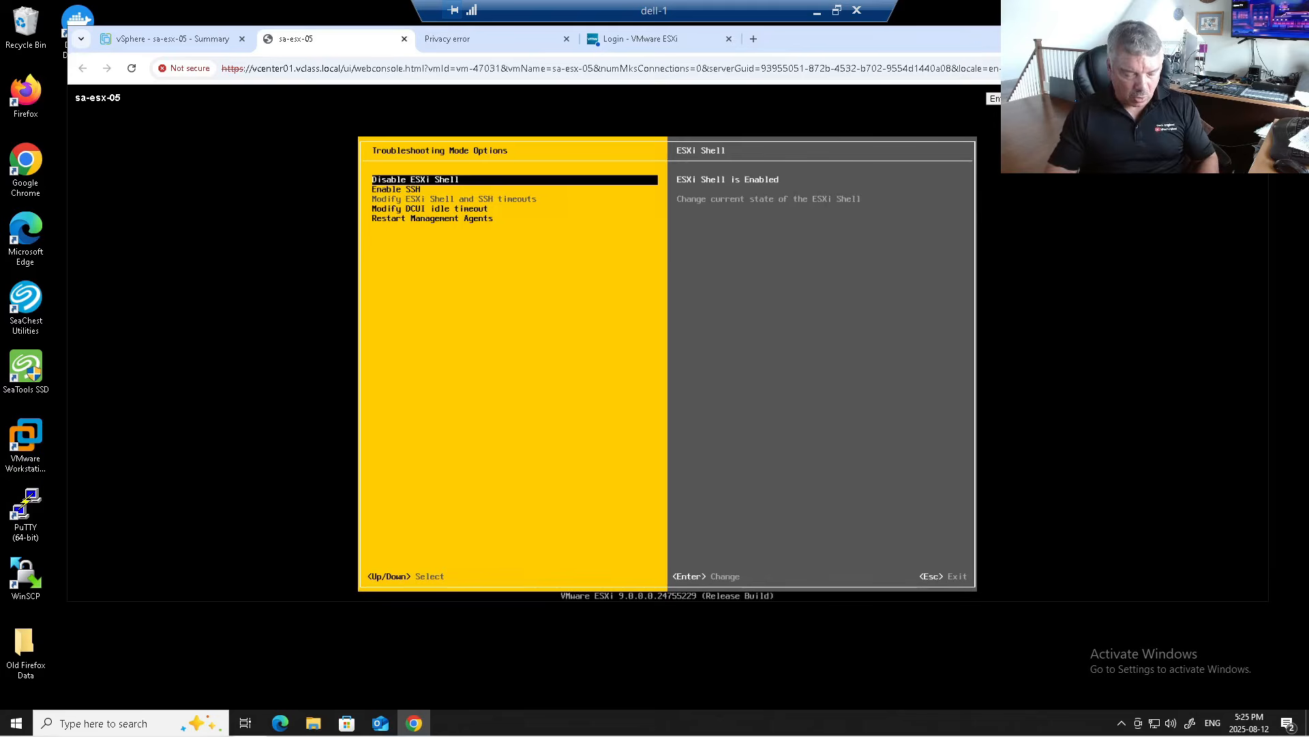
{"action": "key", "text": "alt+F1"}
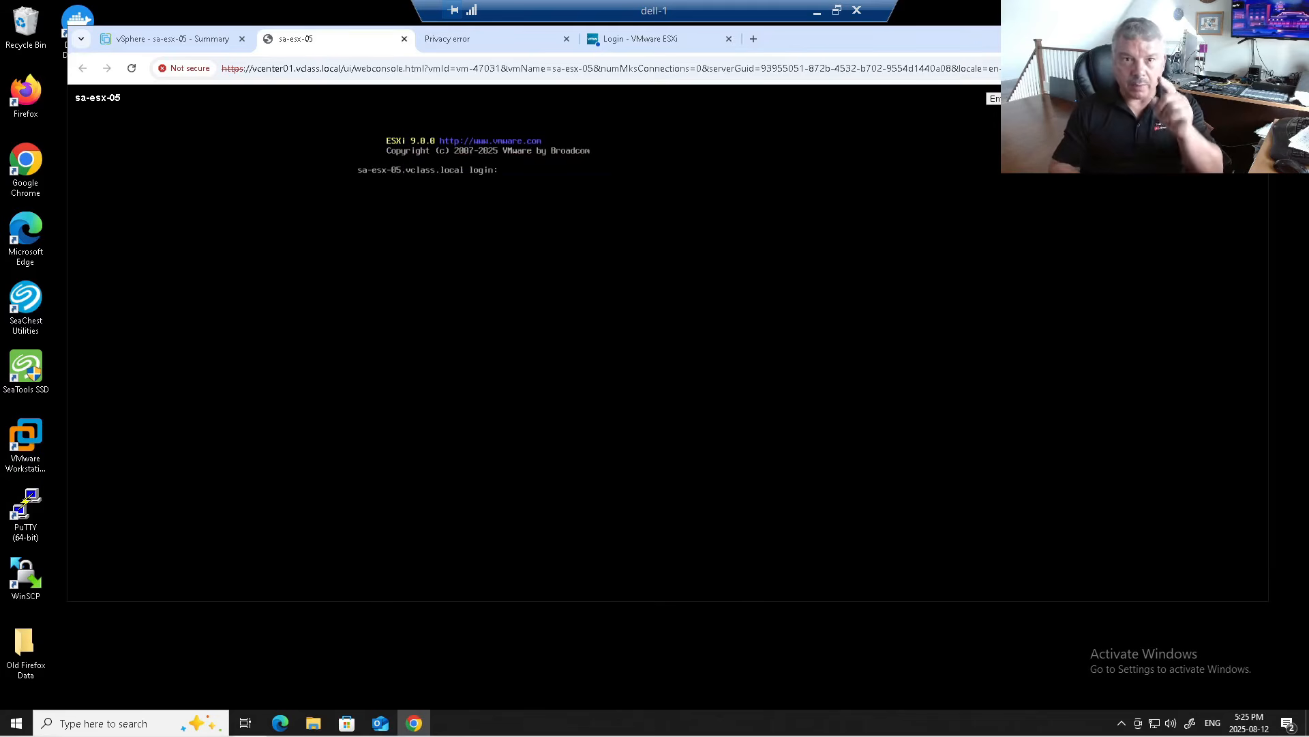
Step: Log in to the ESXi Shell as root and confirm the hostname is sa-esx-05.vclass.local
{"action": "type", "text": "root"}
{"action": "key", "text": "Return"}
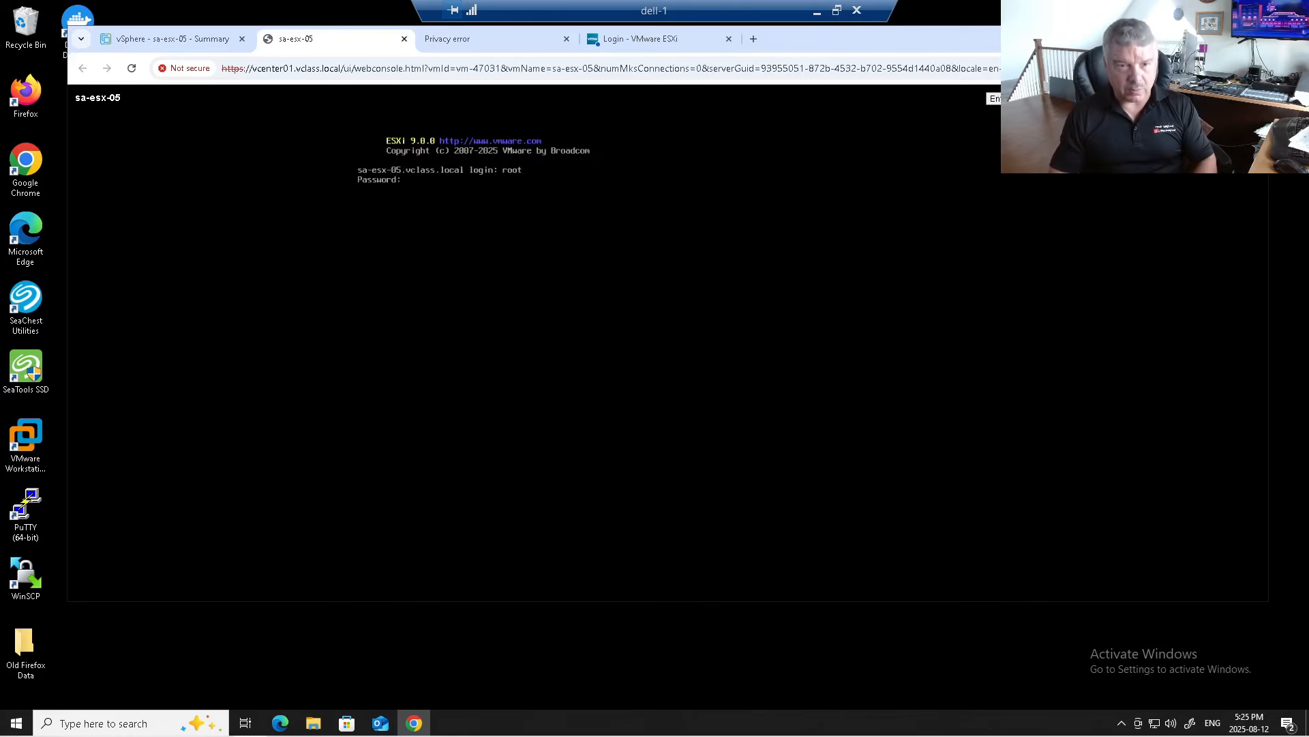
{"action": "key", "text": "Return"}
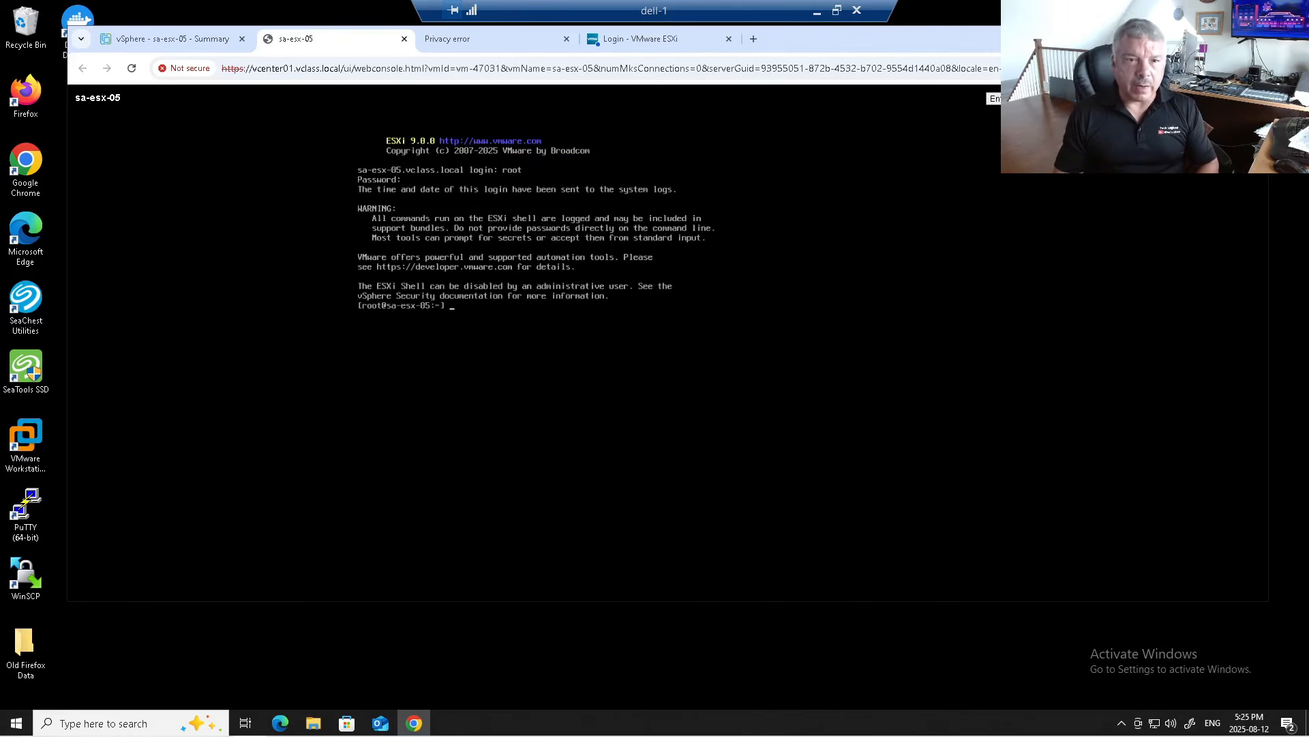
{"action": "type", "text": "hostname"}
{"action": "key", "text": "Return"}
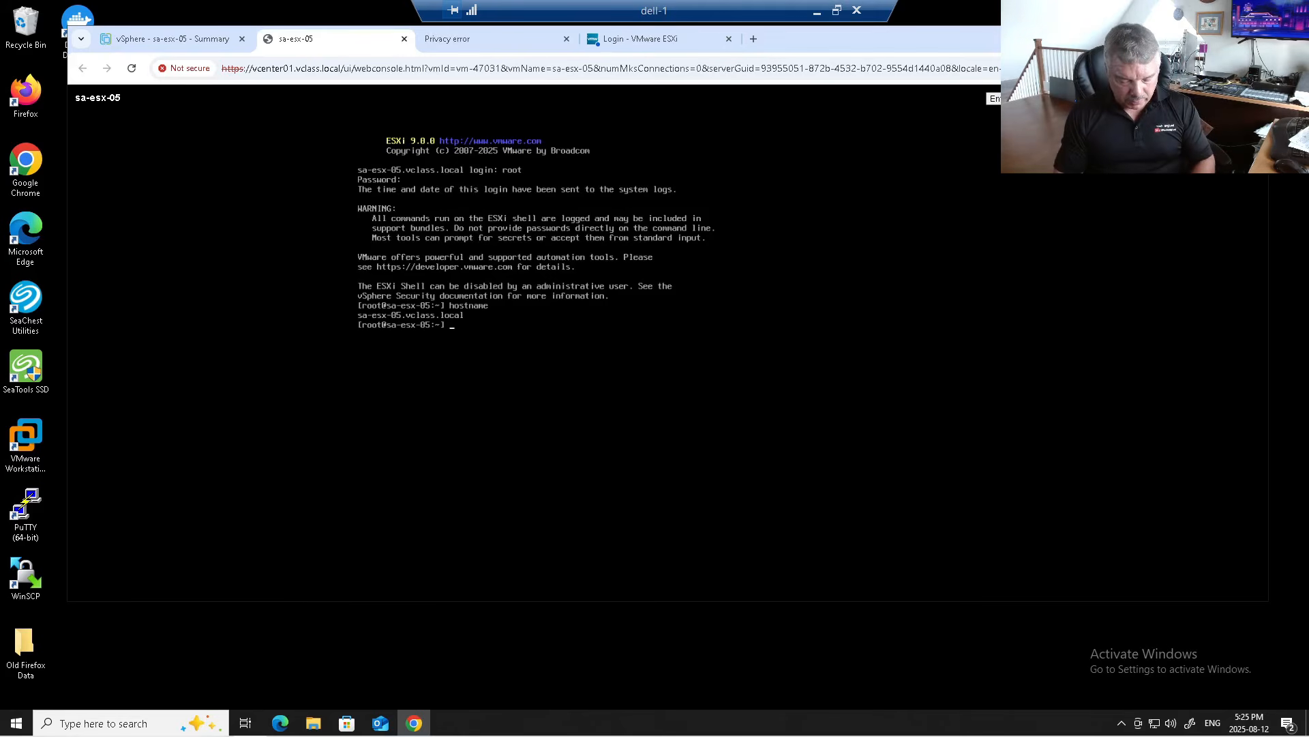
Step: Run generate-certificates from /sbin, then return to the DCUI with Alt+F2
{"action": "type", "text": "bin"}
{"action": "key", "text": "Return"}
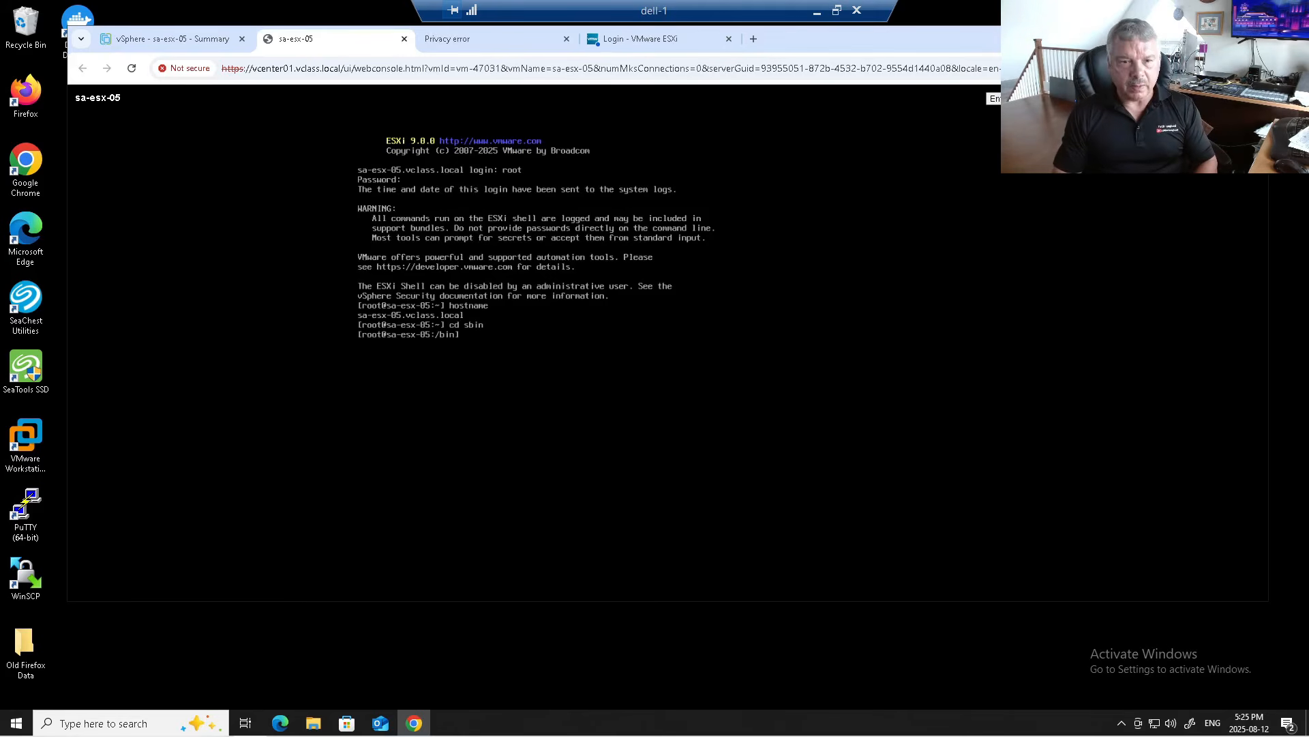
{"action": "type", "text": "generate-certificates"}
{"action": "key", "text": "Tab"}
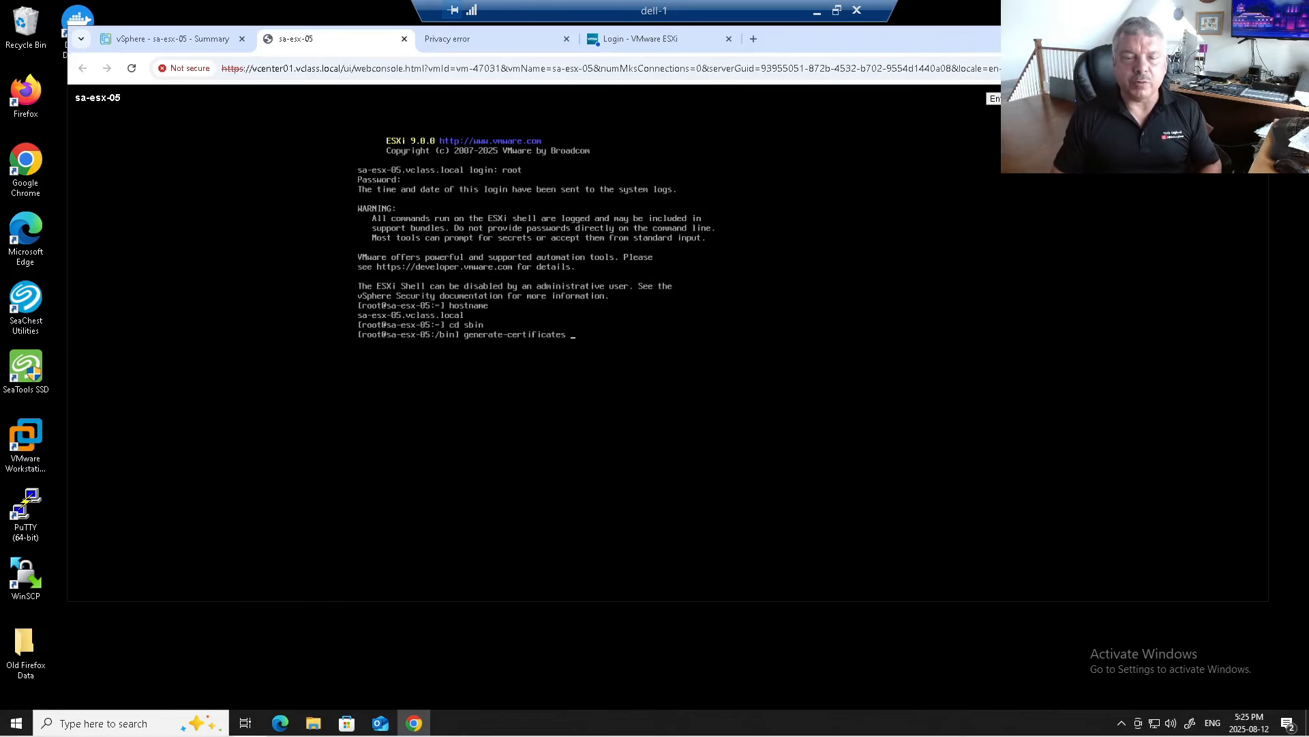
{"action": "key", "text": "Return"}
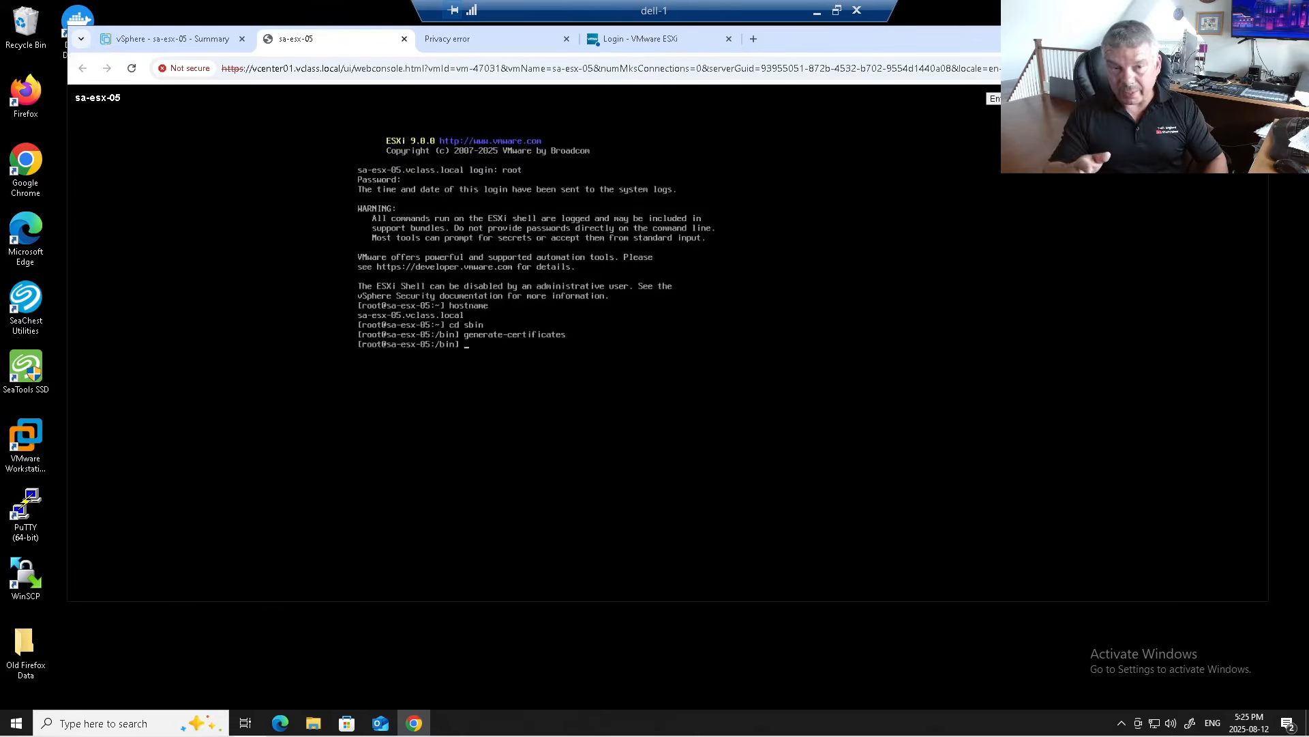
{"action": "key", "text": "alt+F2"}
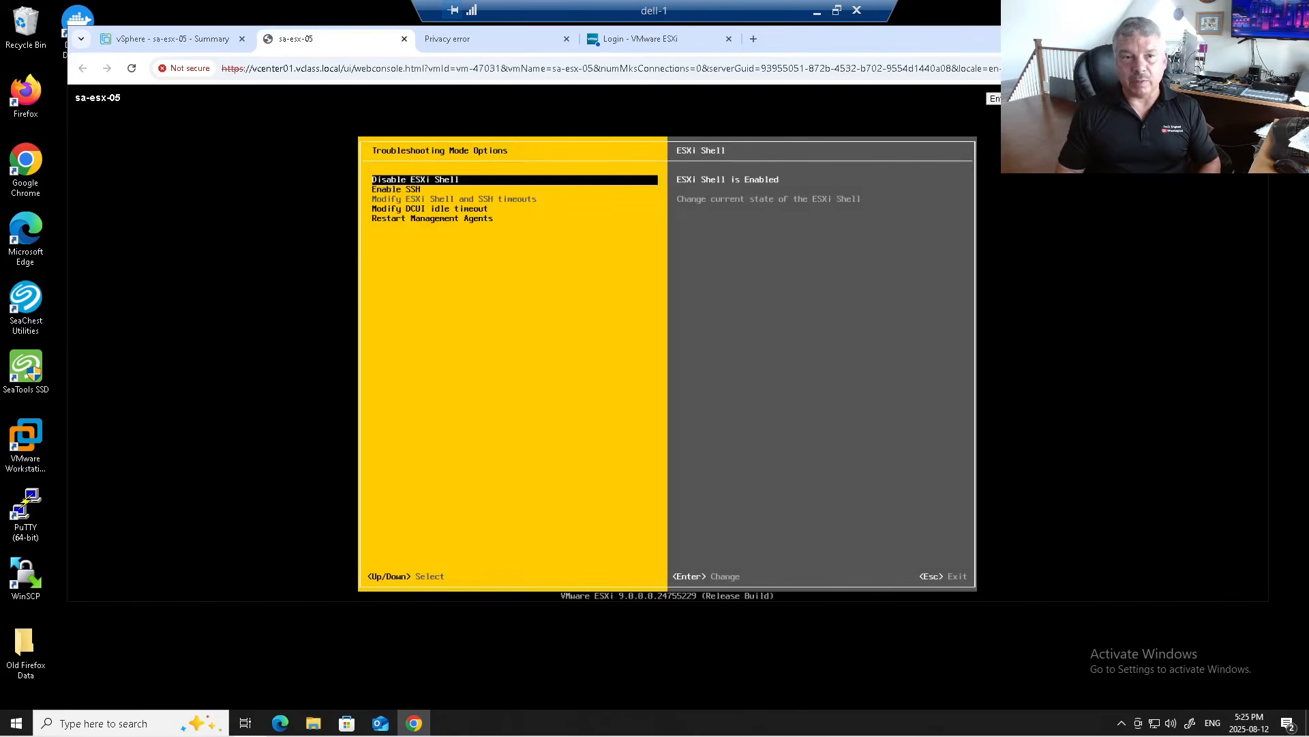
Step: Disable the ESXi Shell and restart the management agents on sa-esx-05
{"action": "key", "text": "Return"}
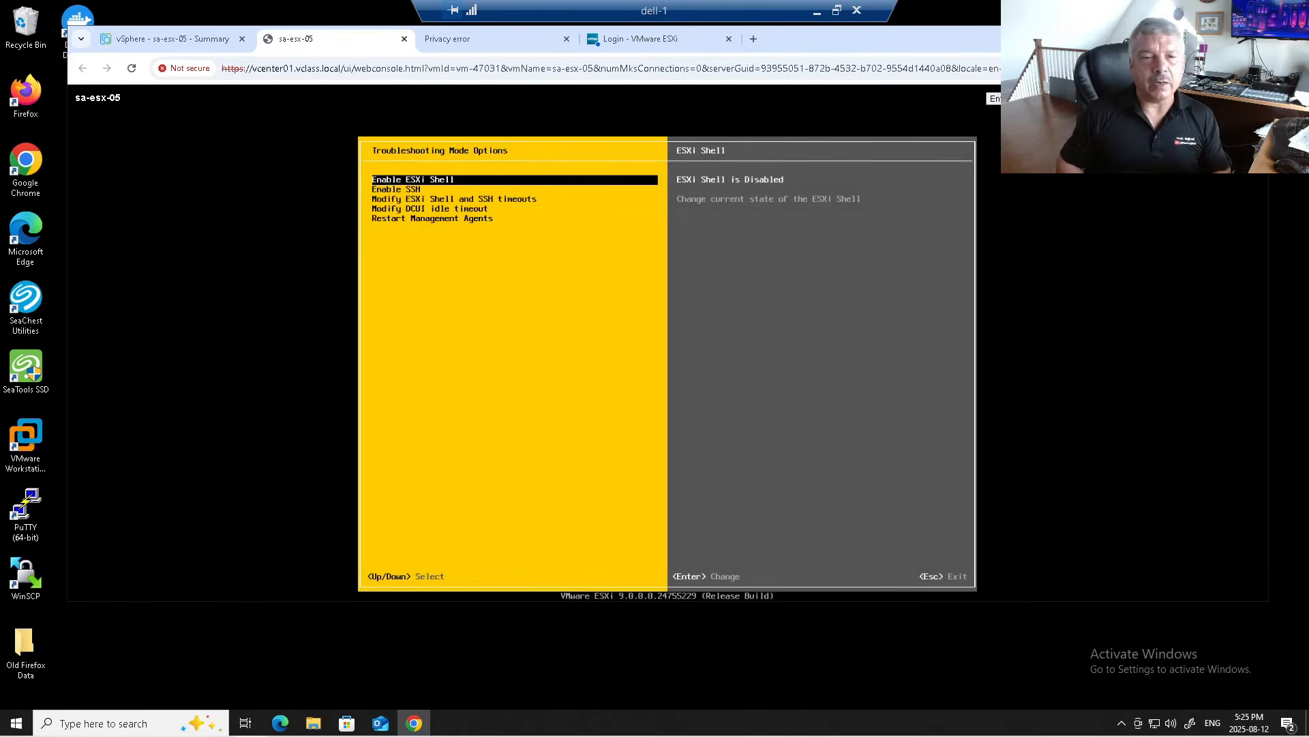
{"action": "key", "text": "Down"}
{"action": "key", "text": "Down"}
{"action": "key", "text": "Down"}
{"action": "key", "text": "Down"}
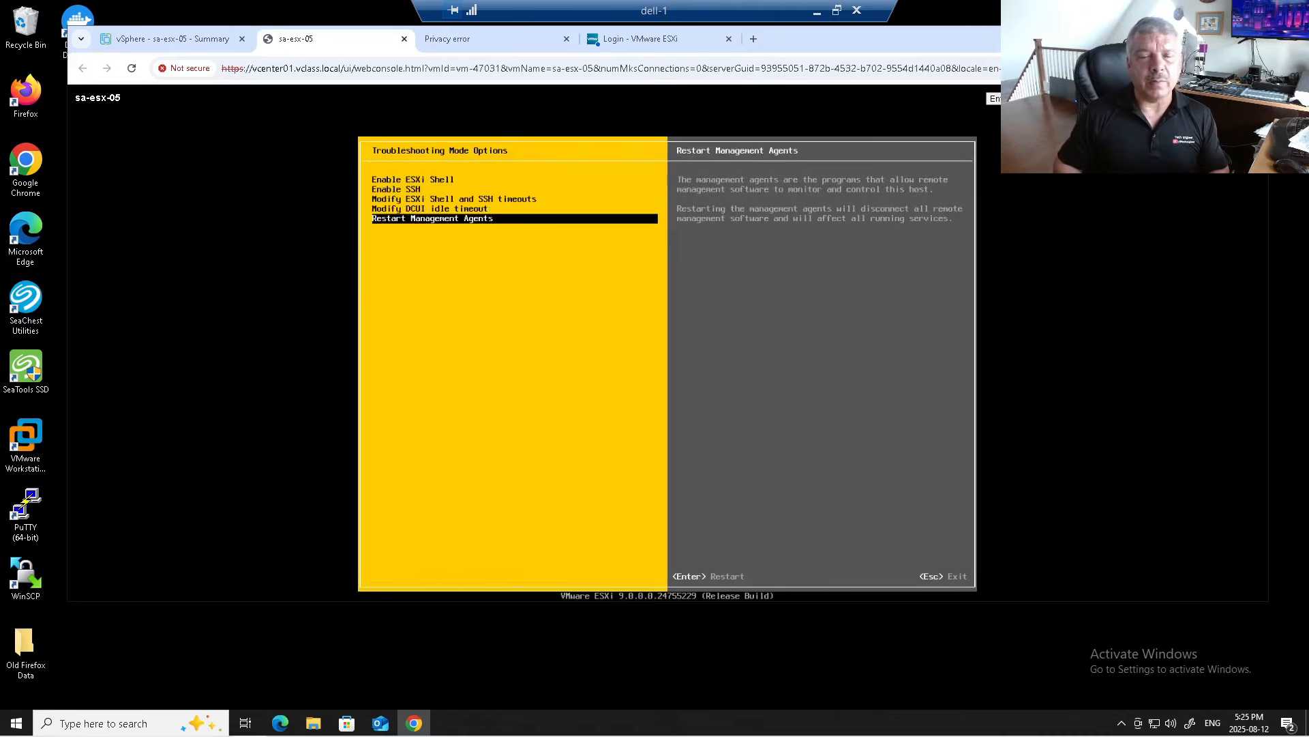
{"action": "key", "text": "Return"}
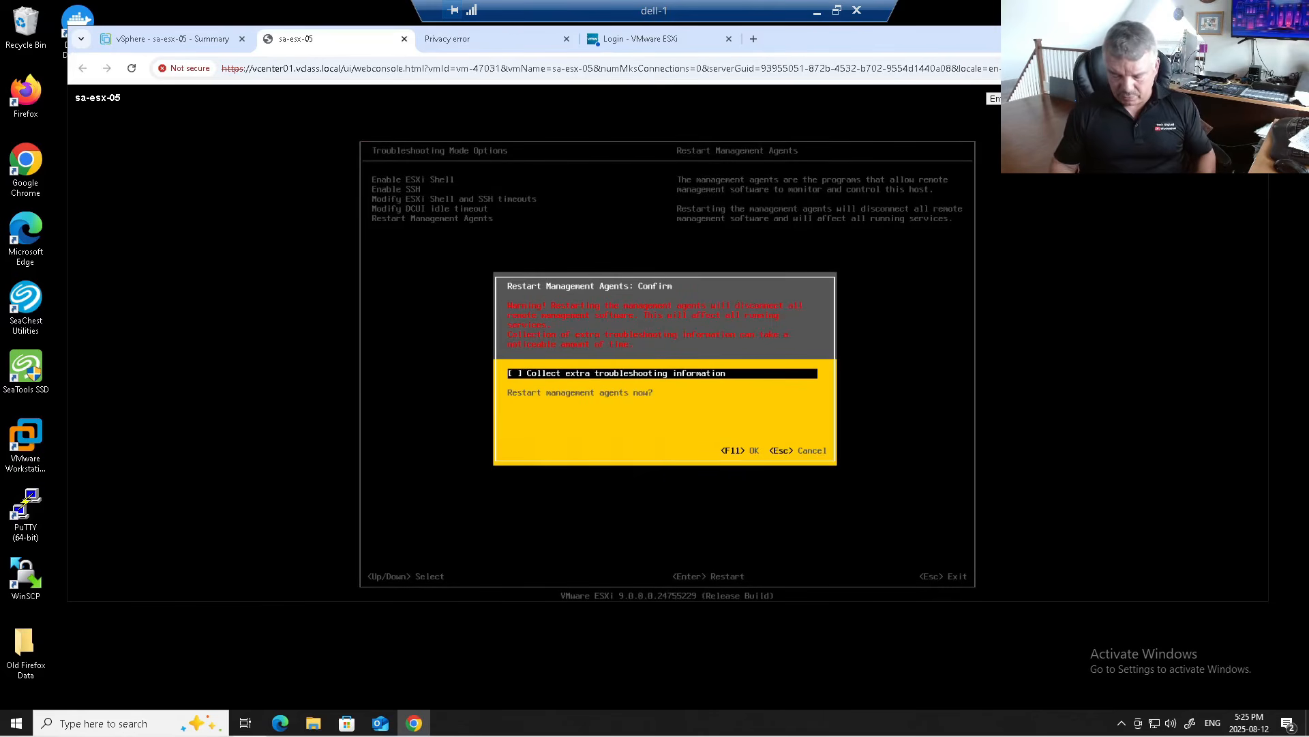
{"action": "key", "text": "F11"}
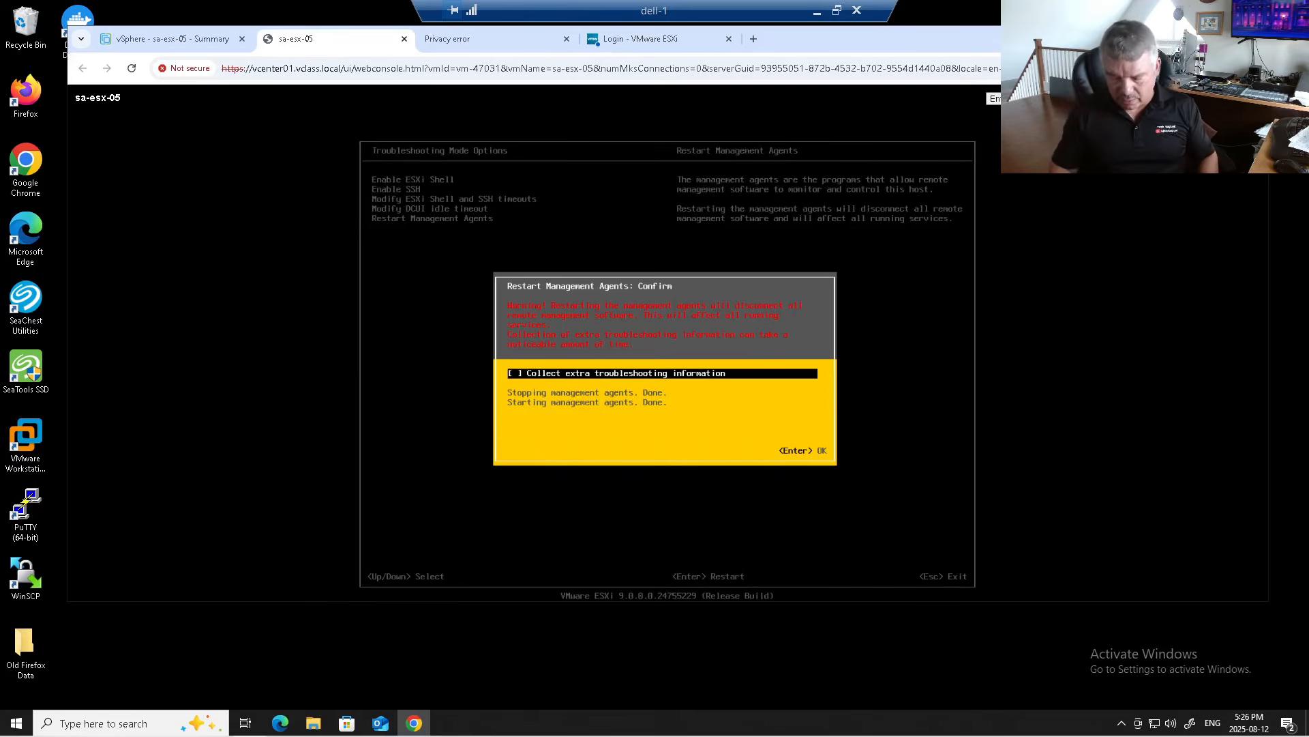
{"action": "key", "text": "Return"}
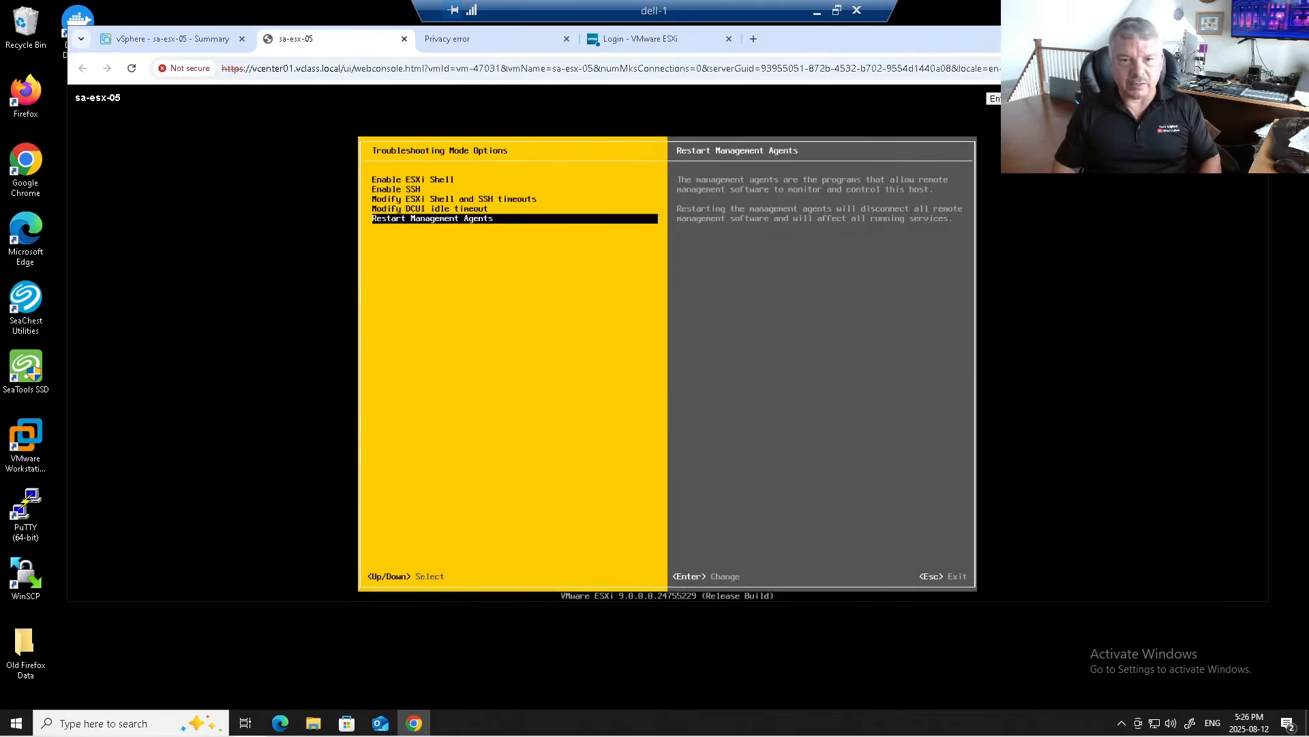
{"action": "key", "text": "Escape"}
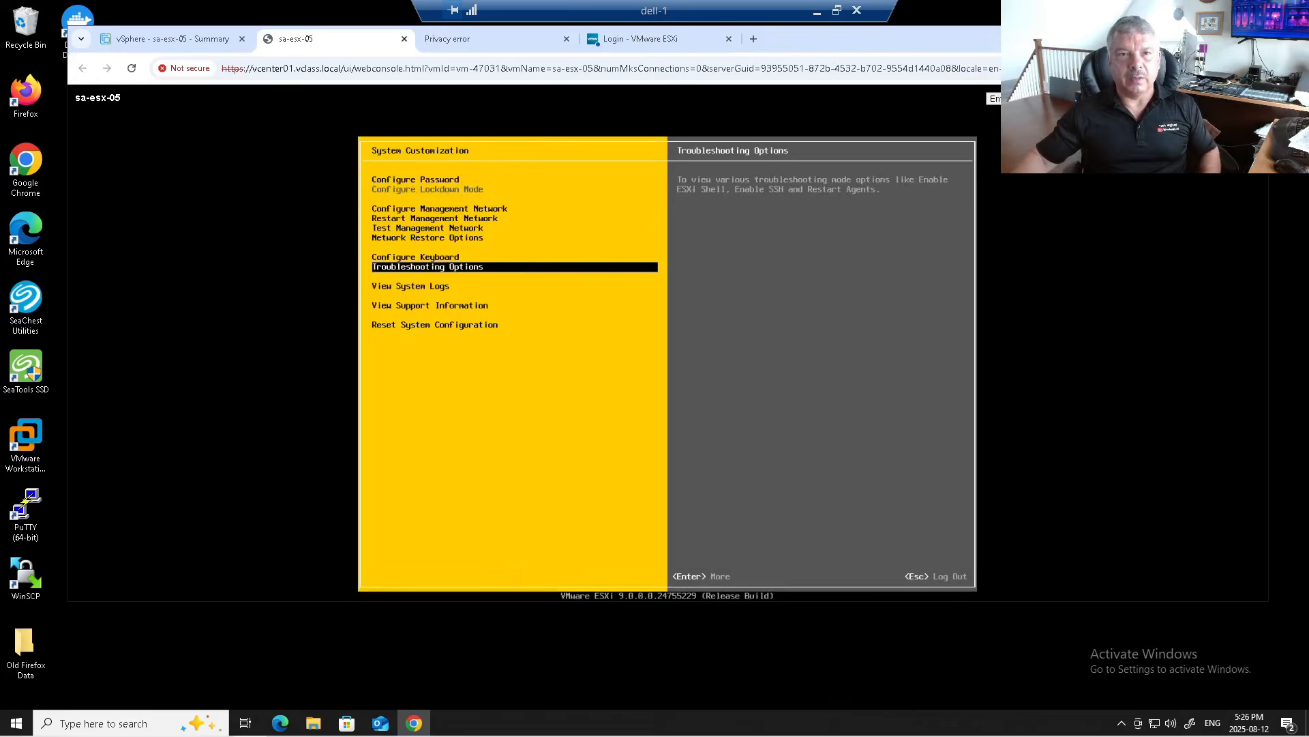
Step: Close the Privacy error, ESXi login and sa-esx-05 console tabs
{"action": "left_click", "coordinate": [565, 38]}
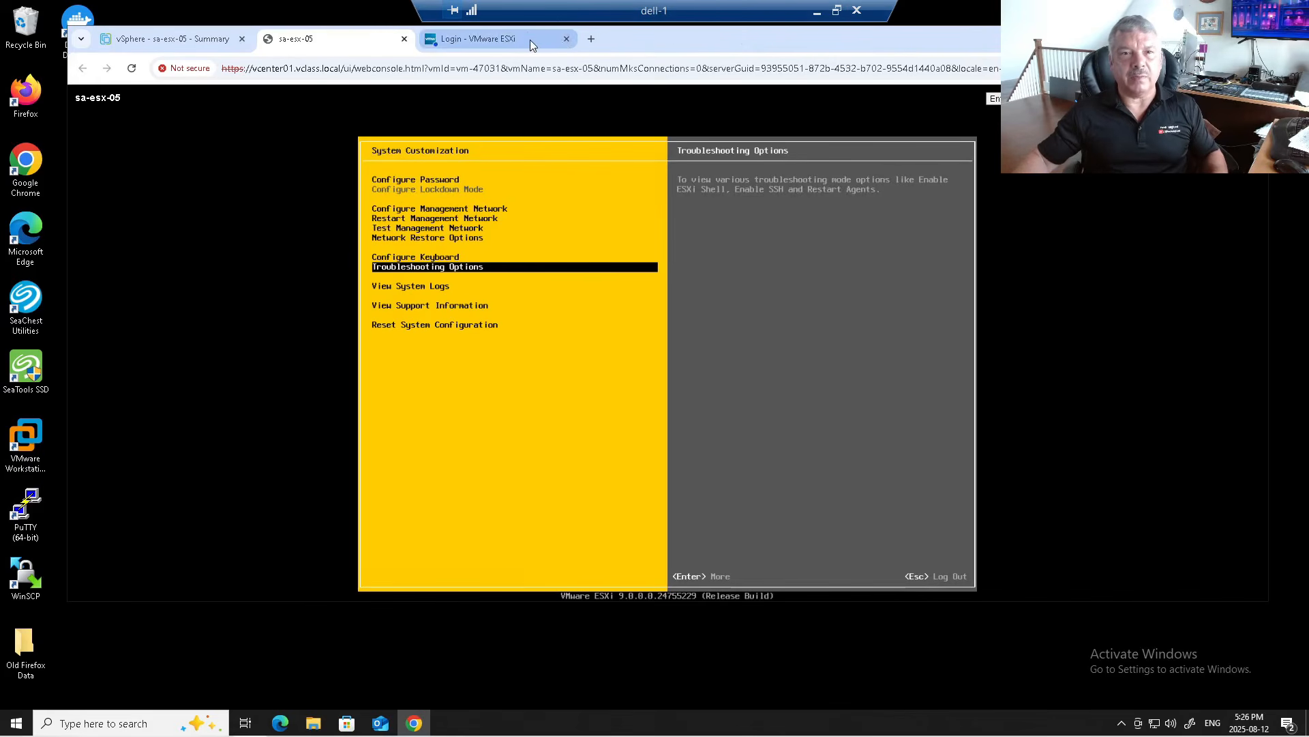
{"action": "left_click", "coordinate": [570, 38]}
{"action": "left_click", "coordinate": [405, 39]}
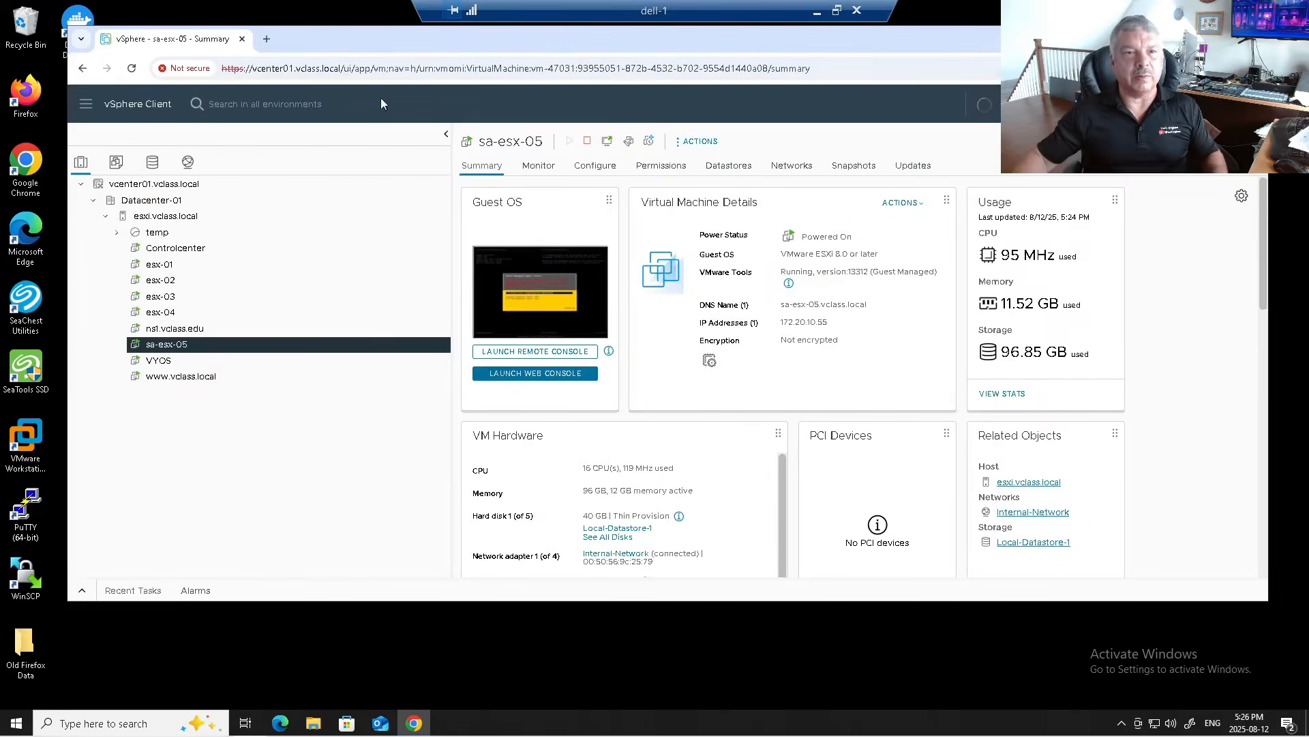
{"action": "left_click", "coordinate": [267, 39]}
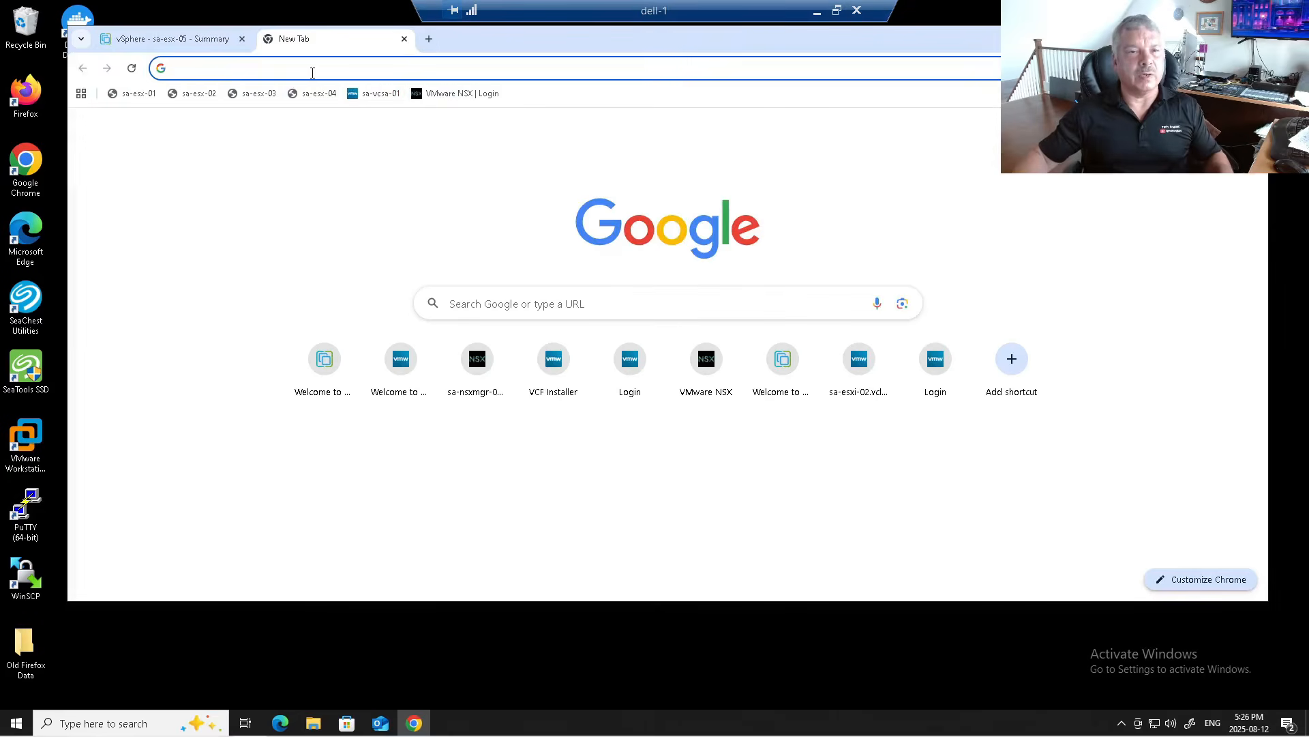
{"action": "left_click", "coordinate": [313, 69]}
{"action": "type", "text": "sa-es"}
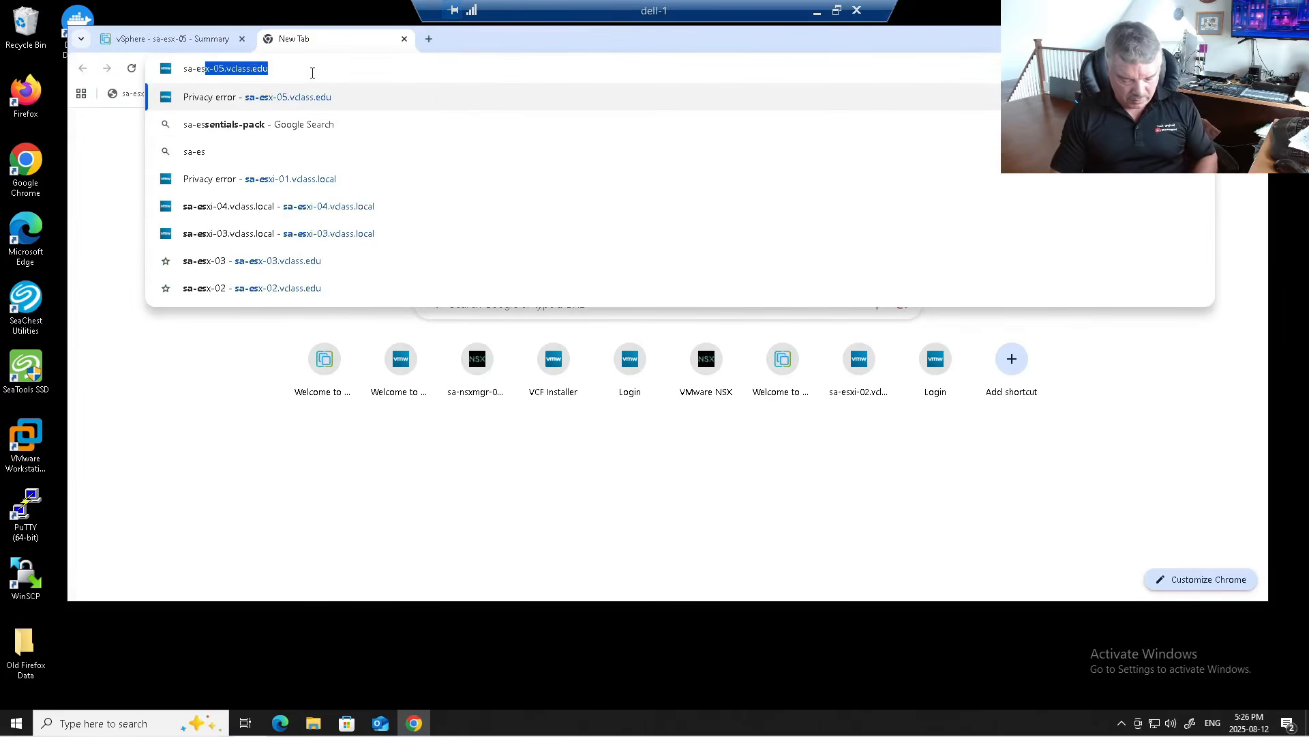
{"action": "type", "text": "x-05."}
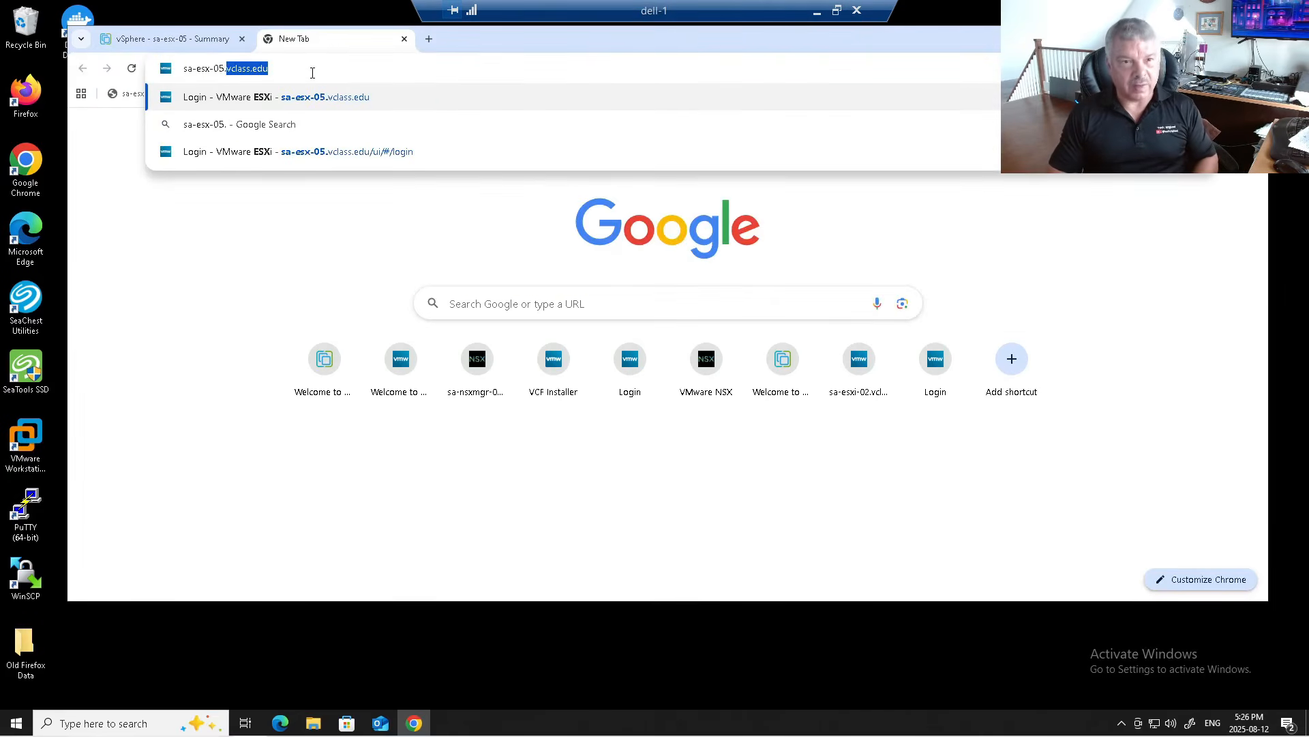
{"action": "key", "text": "Return"}
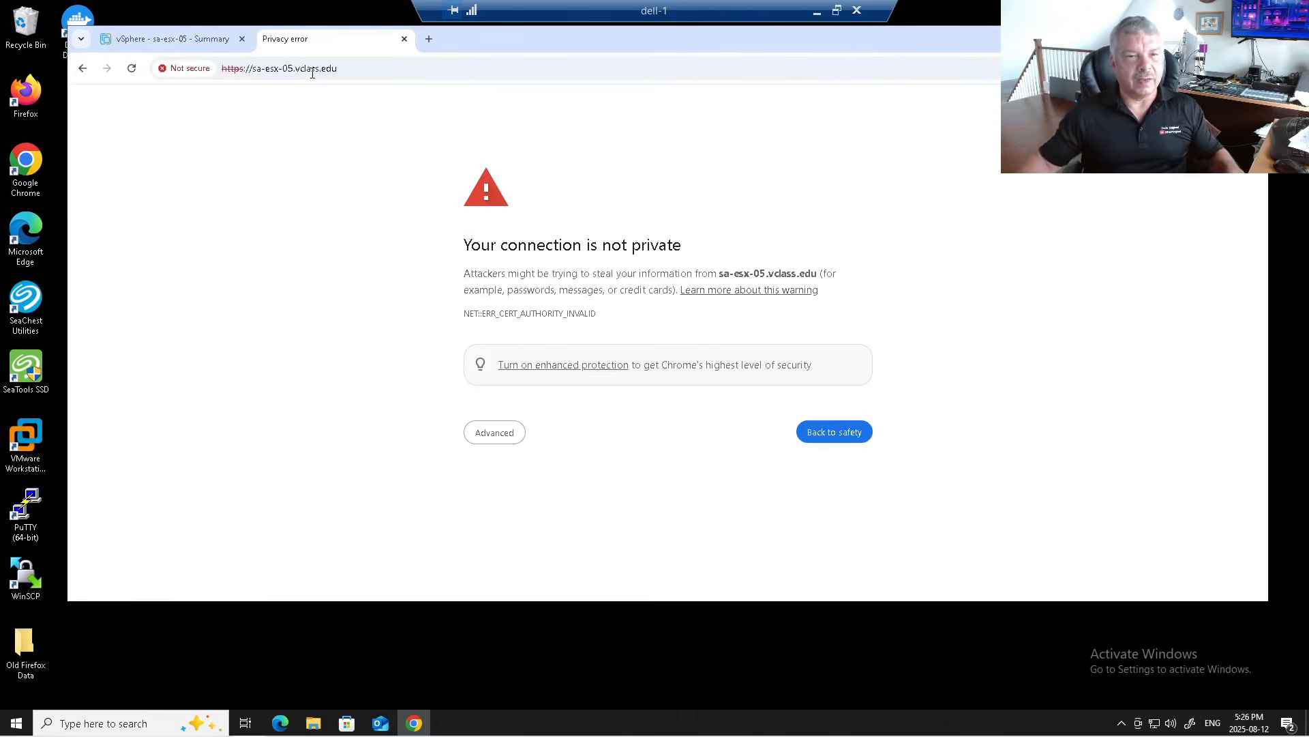
{"action": "left_click", "coordinate": [175, 71]}
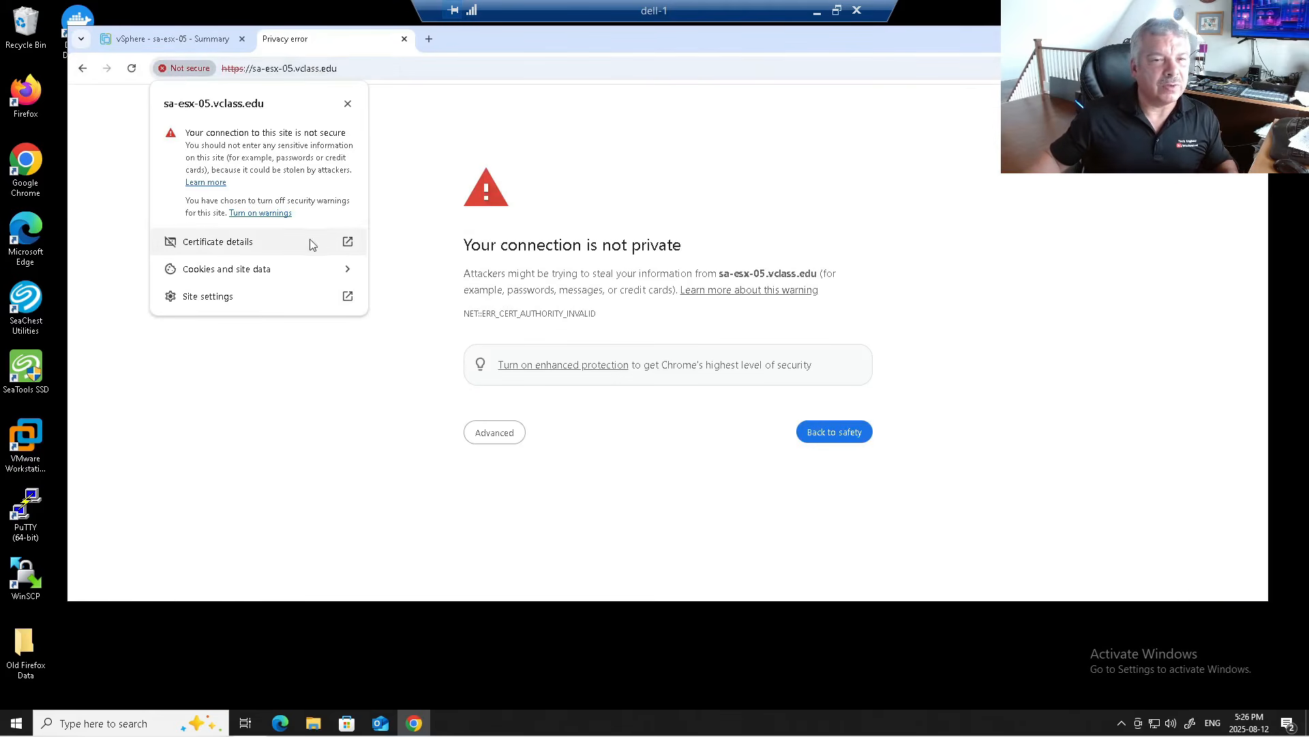
{"action": "left_click", "coordinate": [349, 246]}
{"action": "left_click_drag", "start_coordinate": [610, 191], "coordinate": [686, 186]}
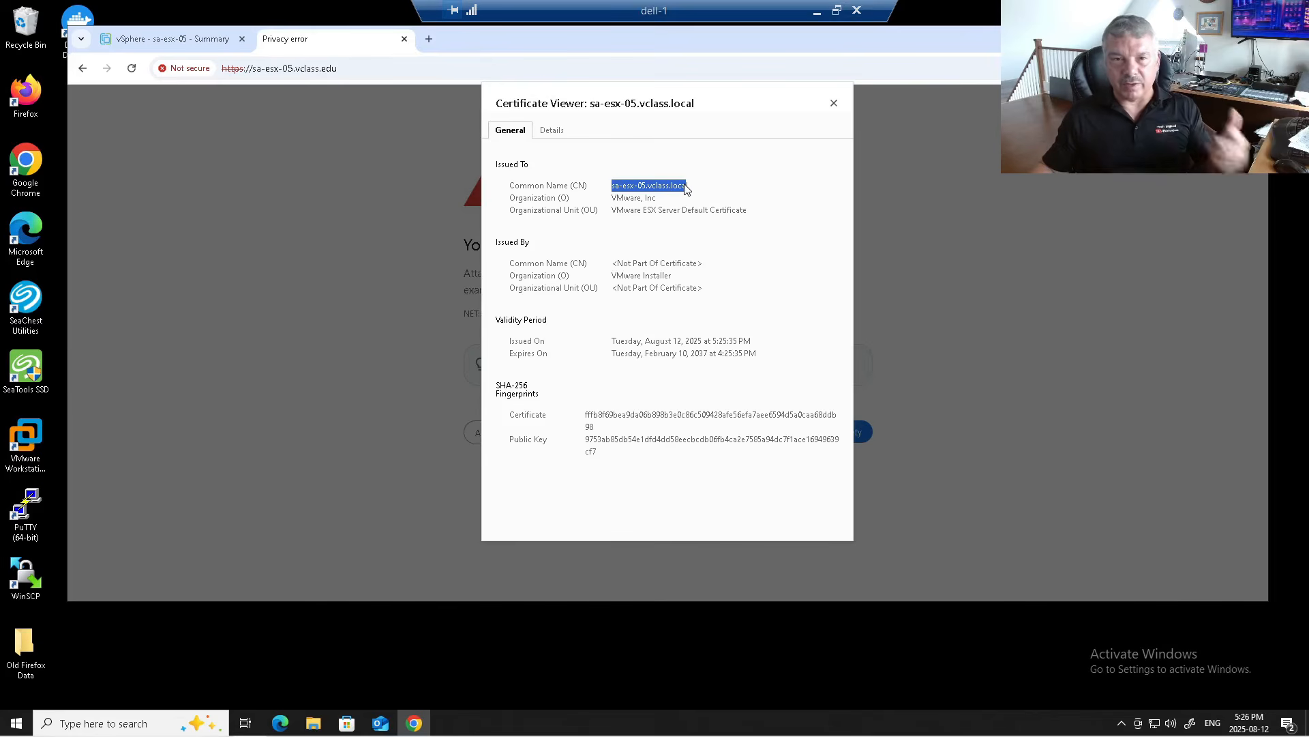
{"action": "left_click", "coordinate": [834, 103]}
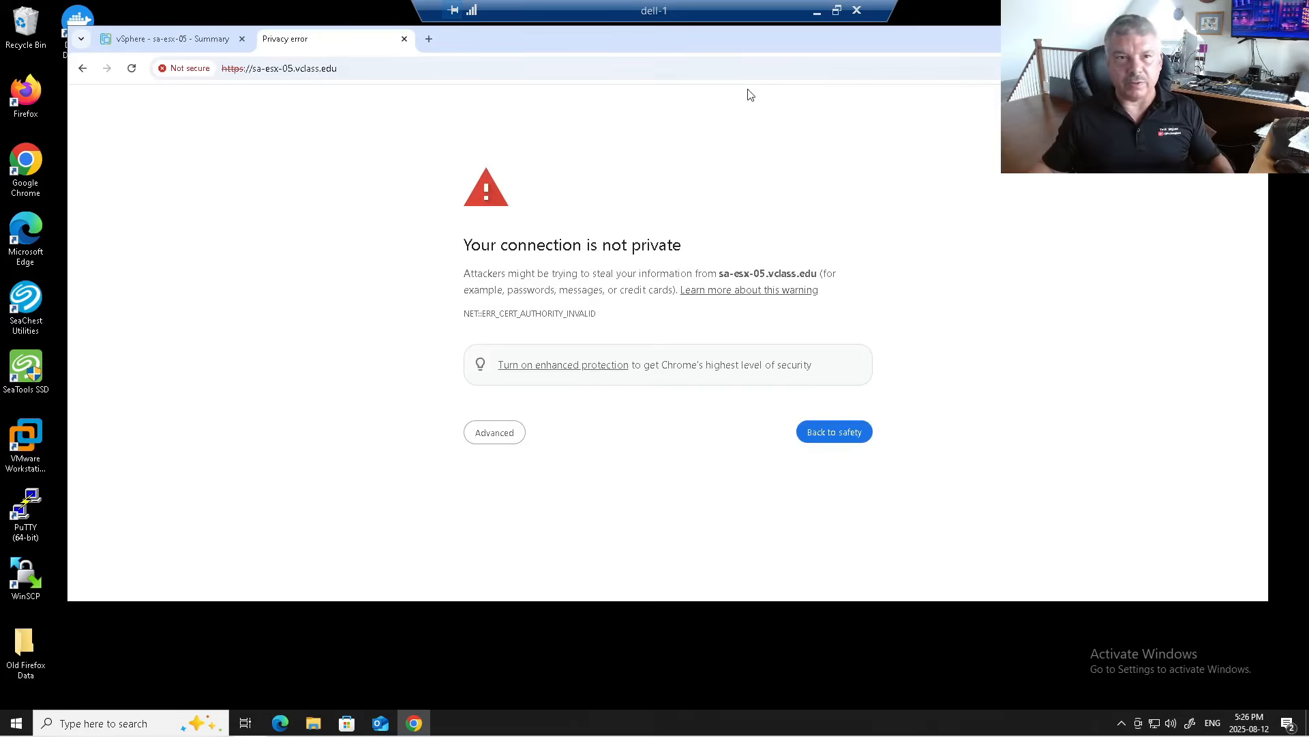
{"action": "left_click", "coordinate": [404, 39]}
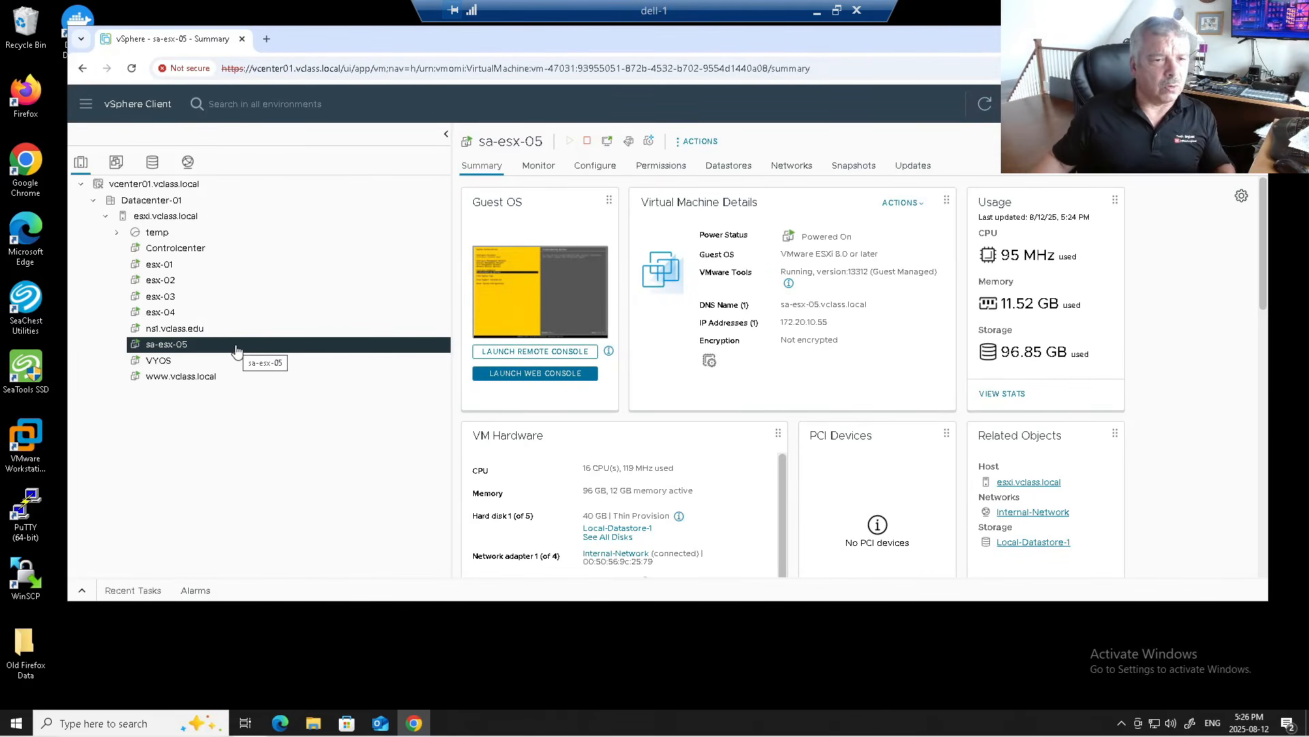
Step: Check recent tasks, then power on the vcf-installer-2 VM from the temp folder
{"action": "left_click", "coordinate": [83, 592]}
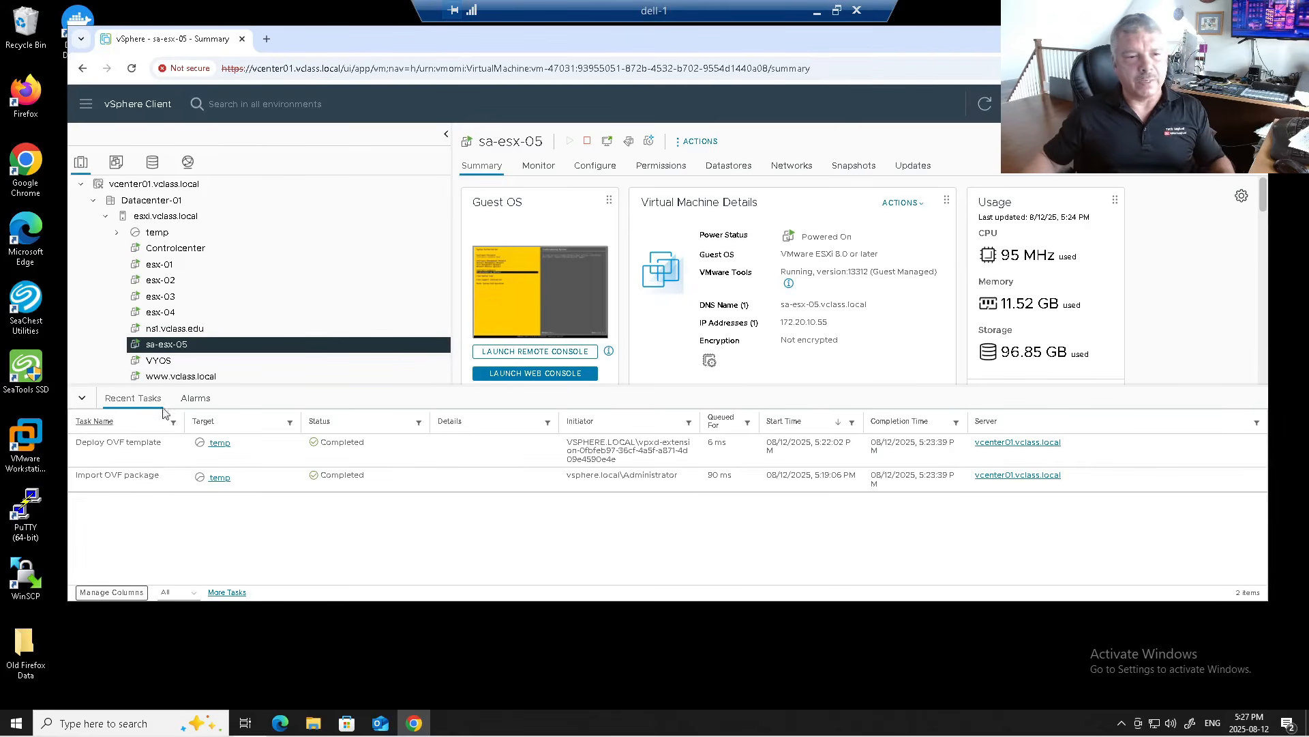
{"action": "left_click", "coordinate": [81, 397]}
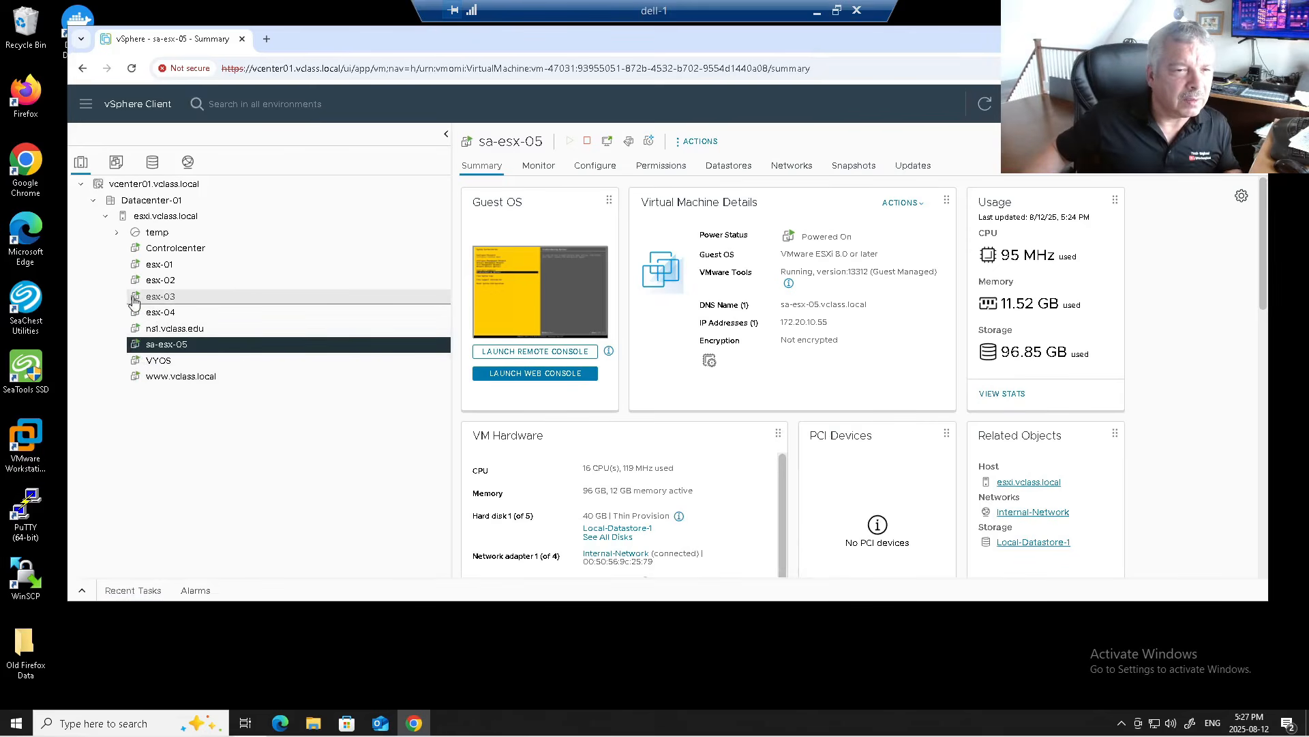
{"action": "left_click", "coordinate": [117, 232]}
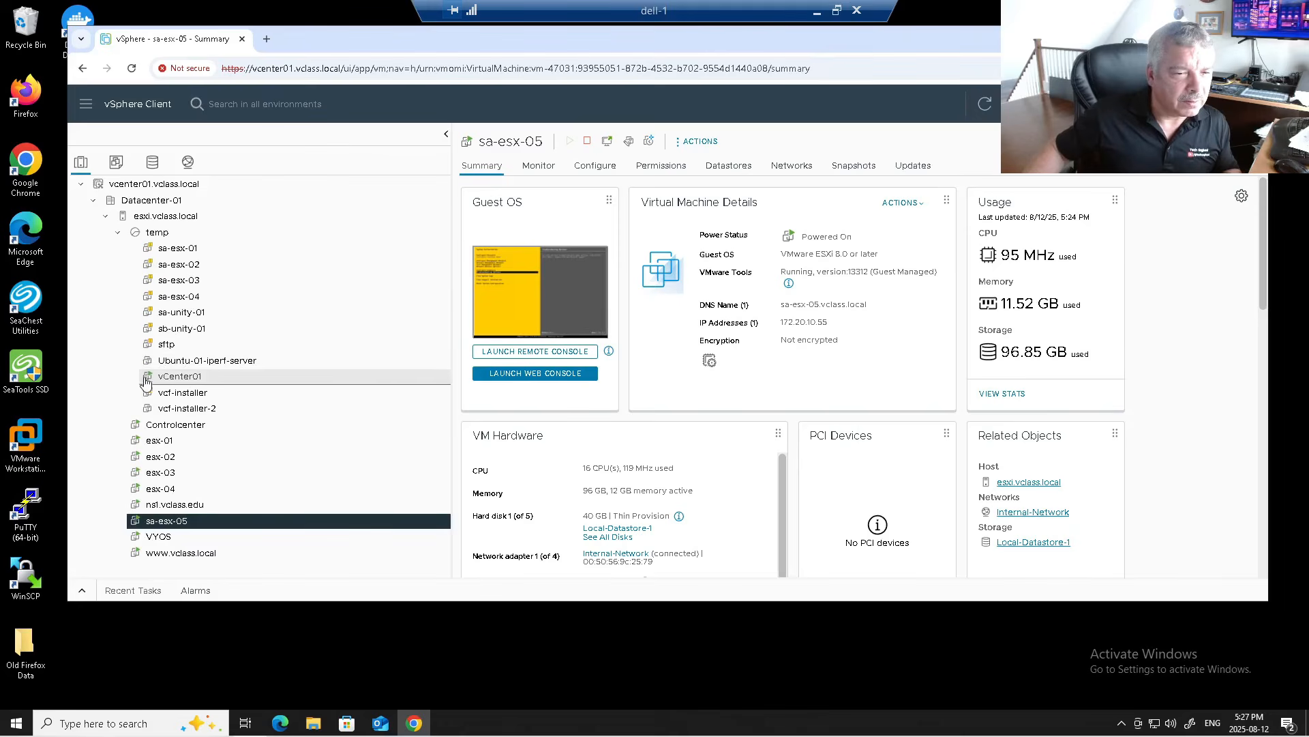
{"action": "left_click", "coordinate": [188, 409]}
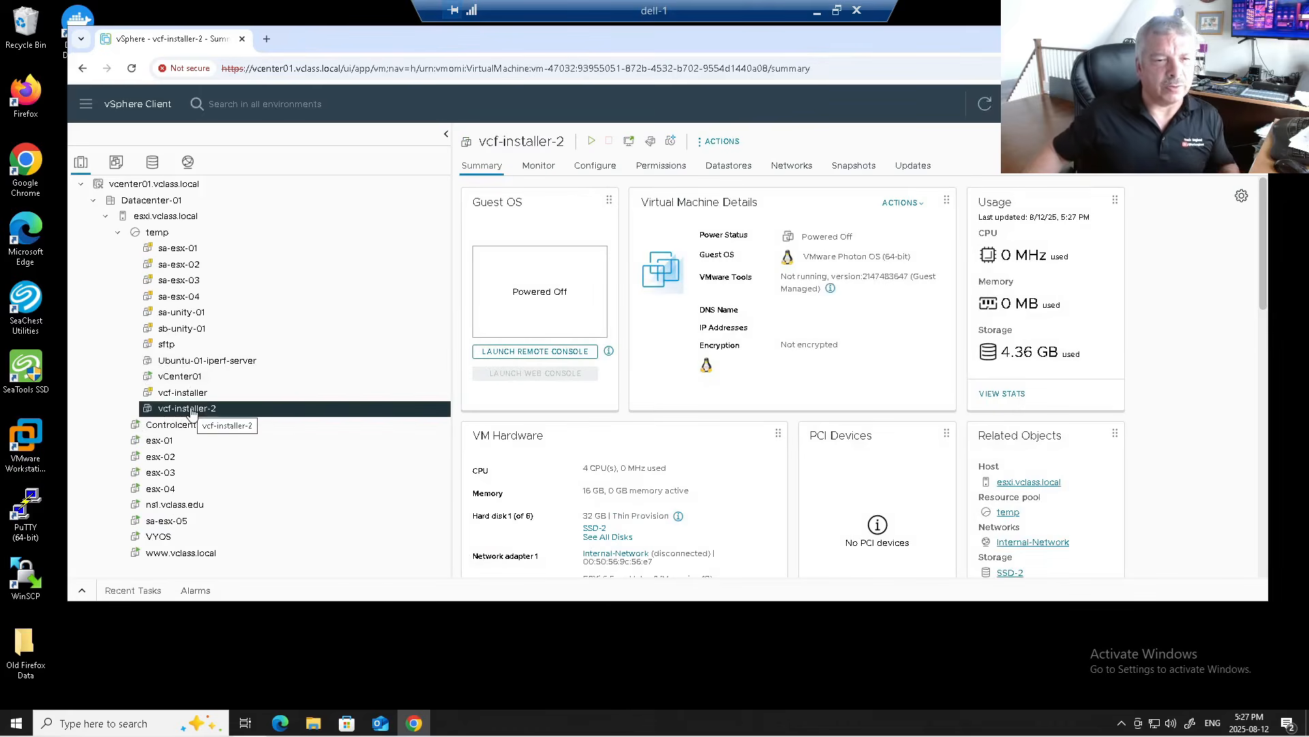
{"action": "right_click", "coordinate": [191, 410]}
{"action": "mouse_move", "coordinate": [344, 127]}
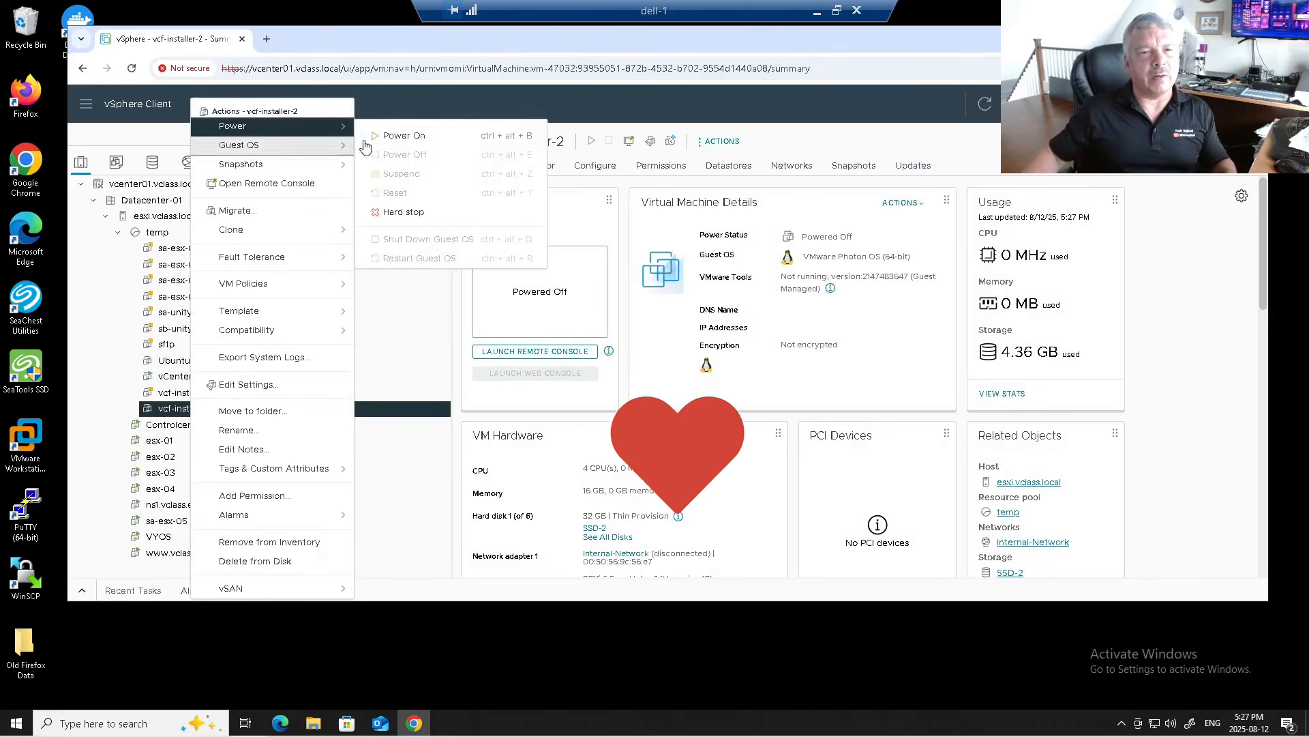
{"action": "left_click", "coordinate": [392, 136]}
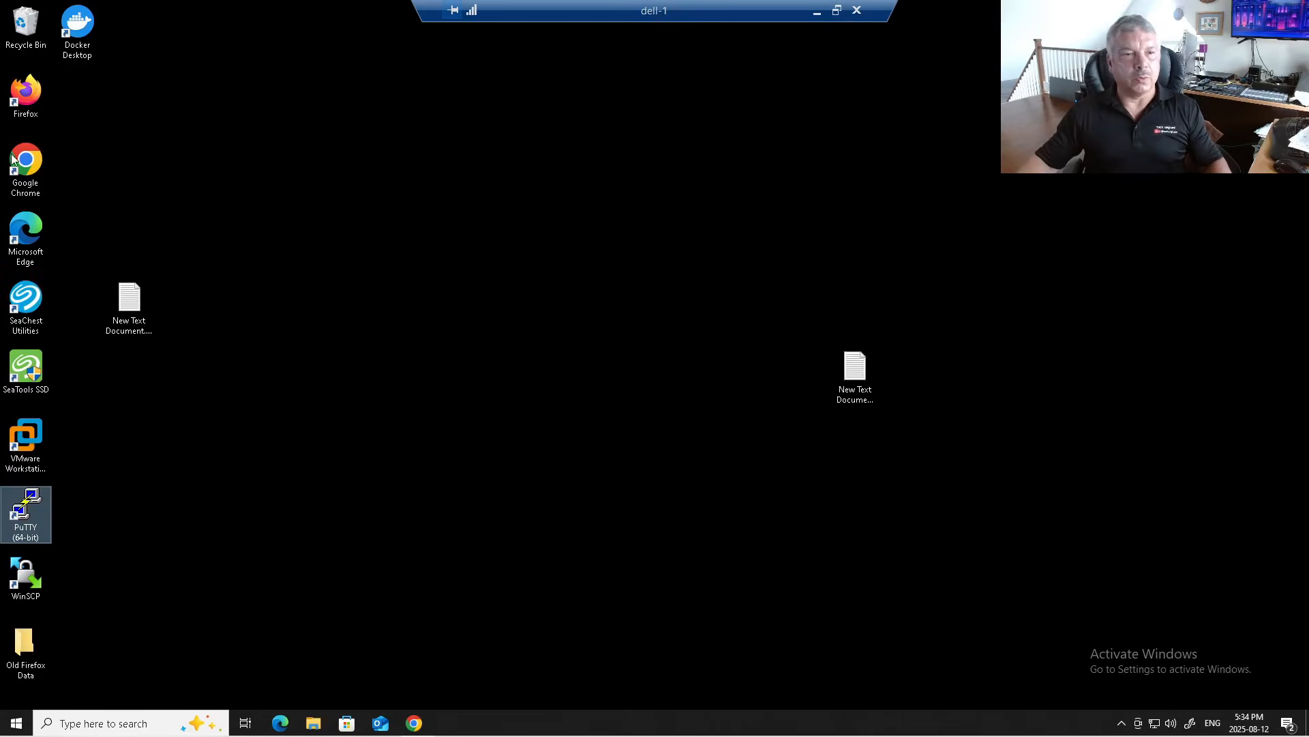
{"action": "double_click", "coordinate": [28, 161]}
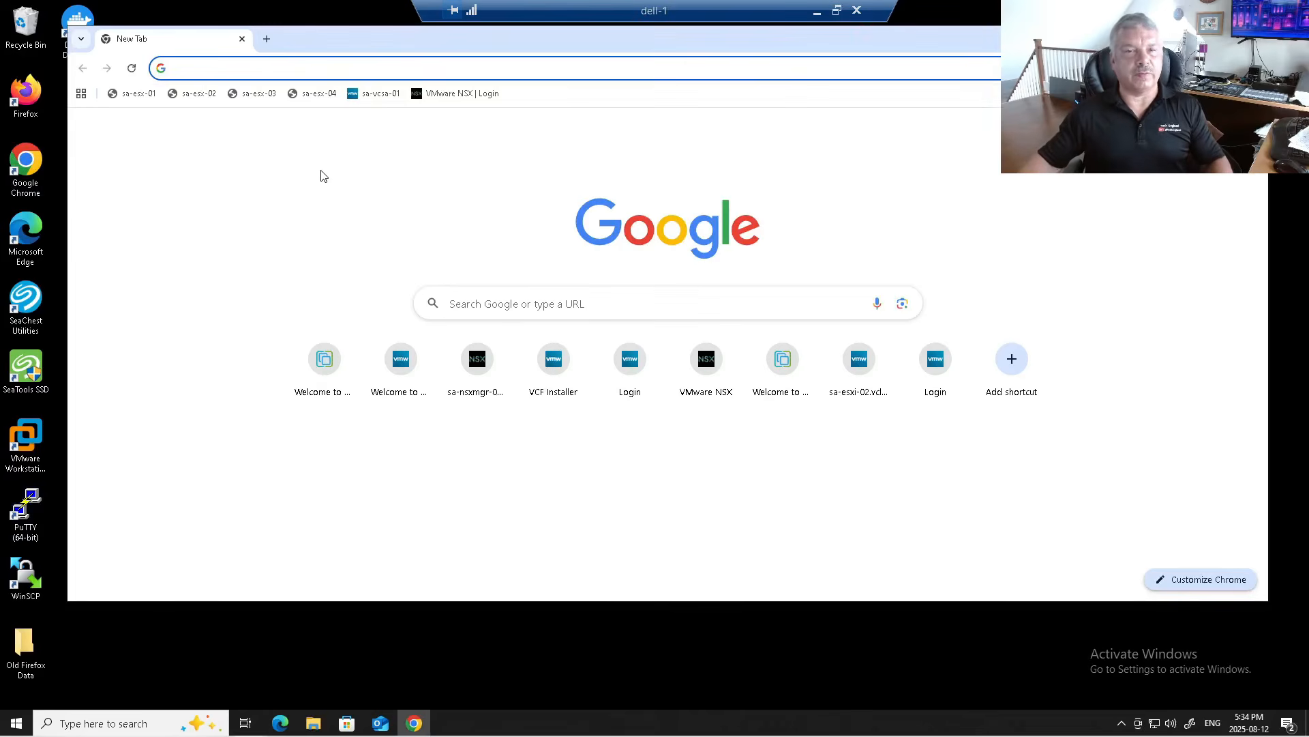
{"action": "left_click", "coordinate": [288, 69]}
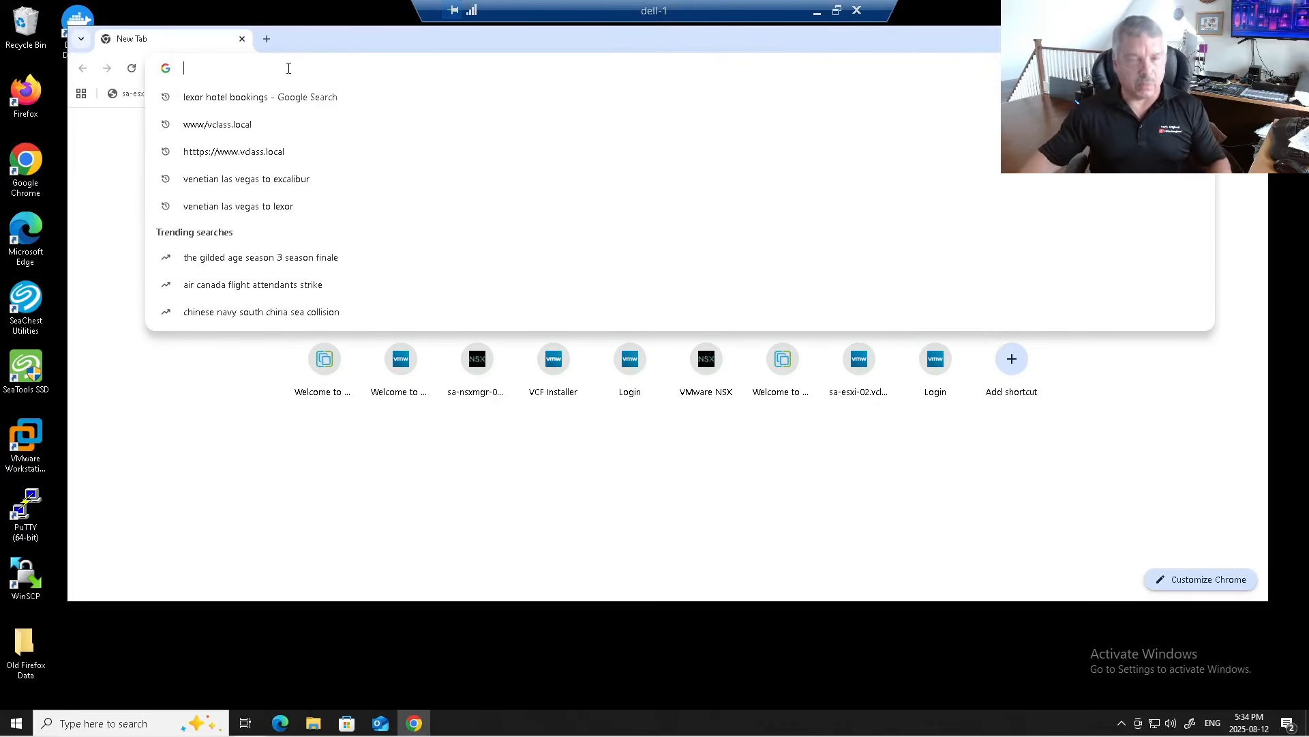
{"action": "type", "text": "vcf"}
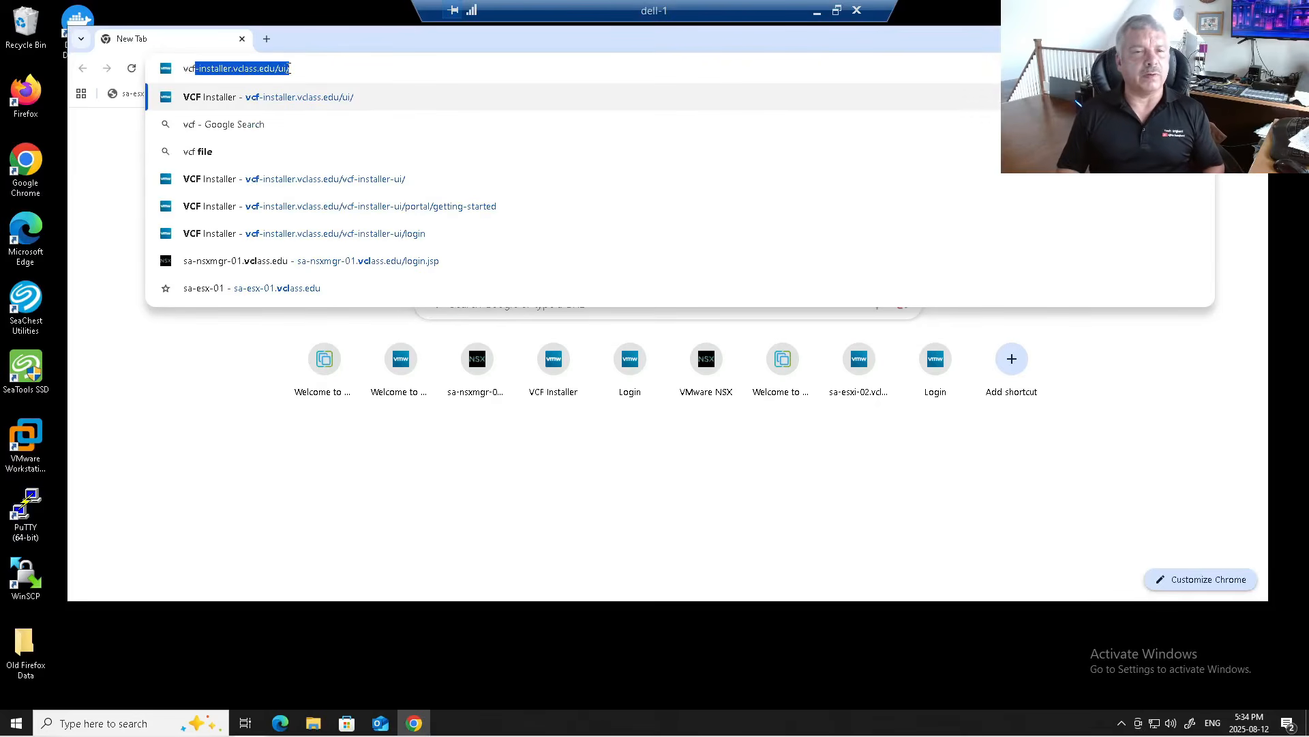
{"action": "type", "text": "-installer.vclass.edu"}
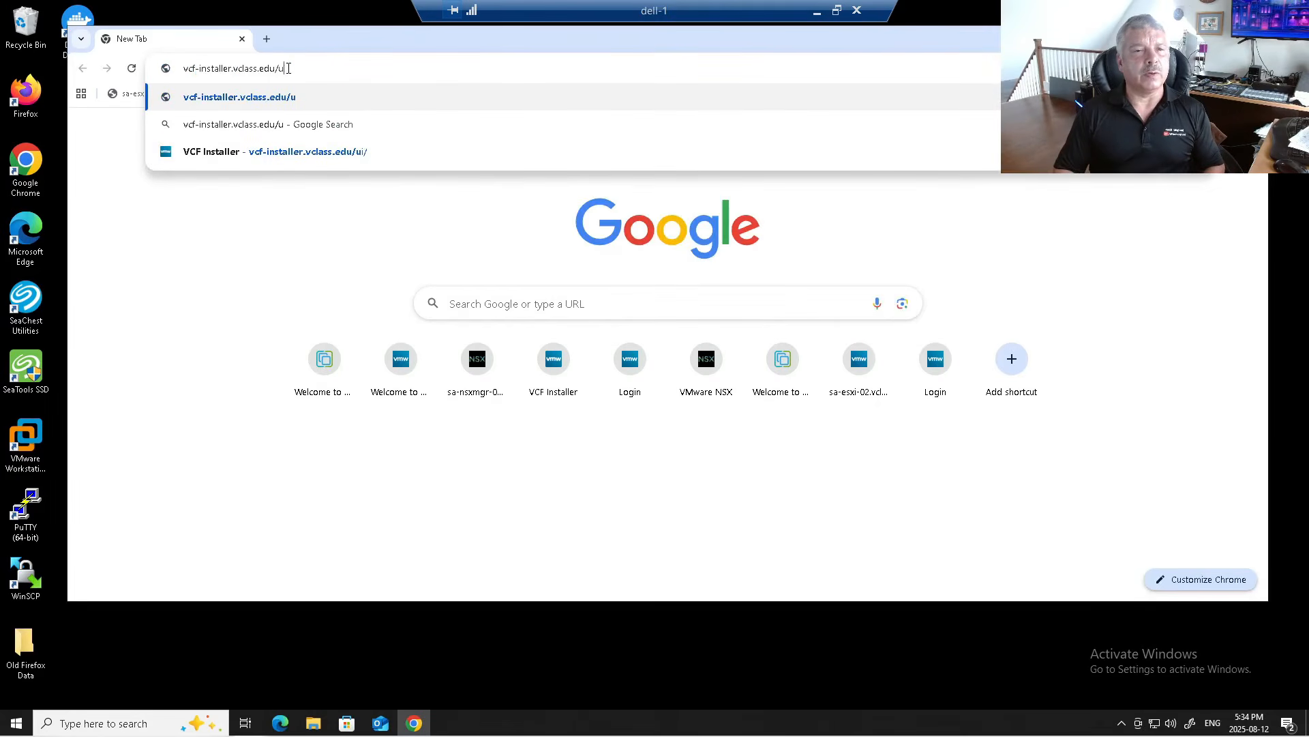
{"action": "key", "text": "Return"}
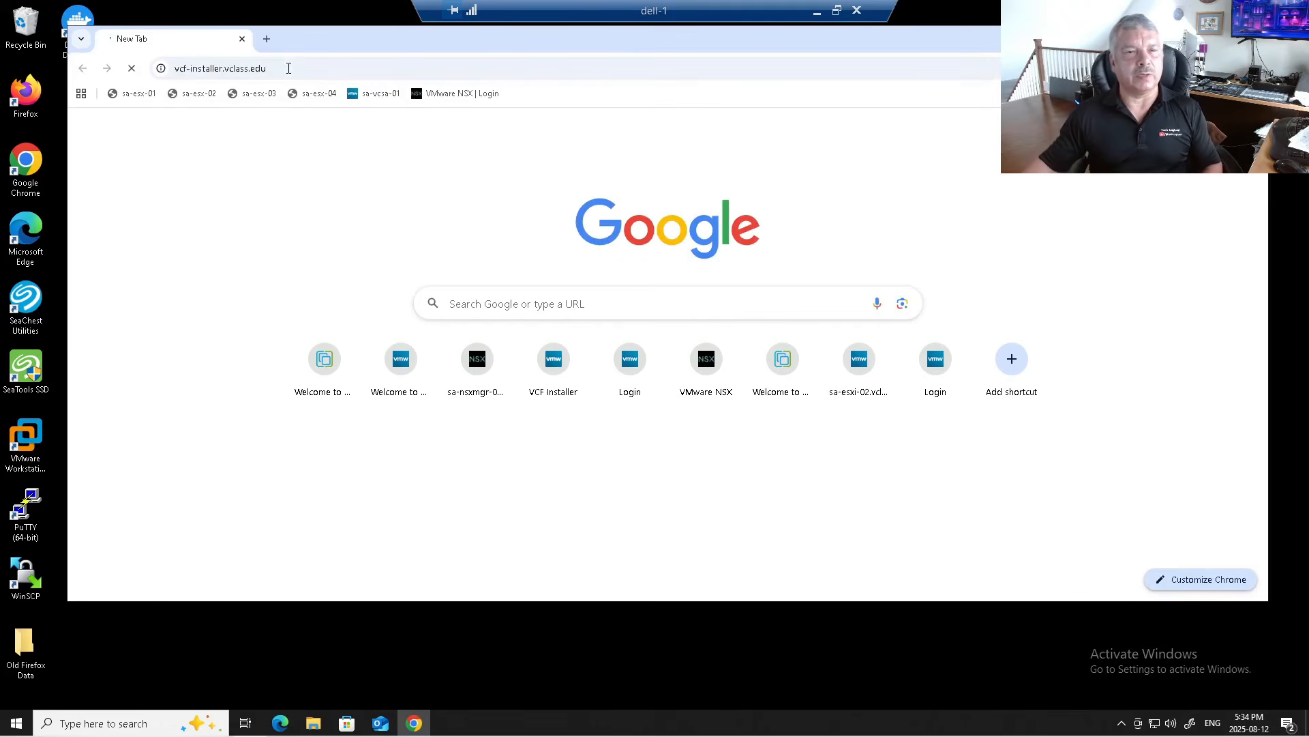
{"action": "left_click", "coordinate": [289, 69]}
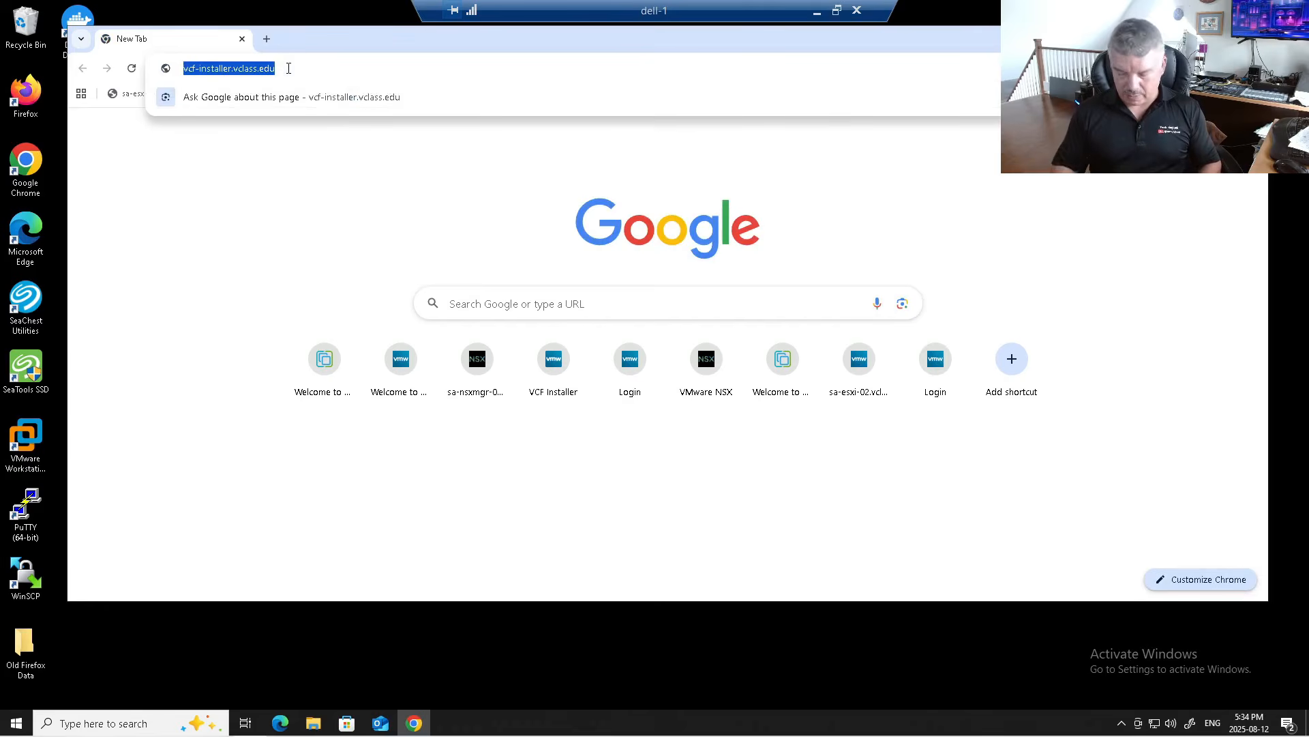
{"action": "key", "text": "Home"}
{"action": "type", "text": "ht"}
{"action": "type", "text": "s://"}
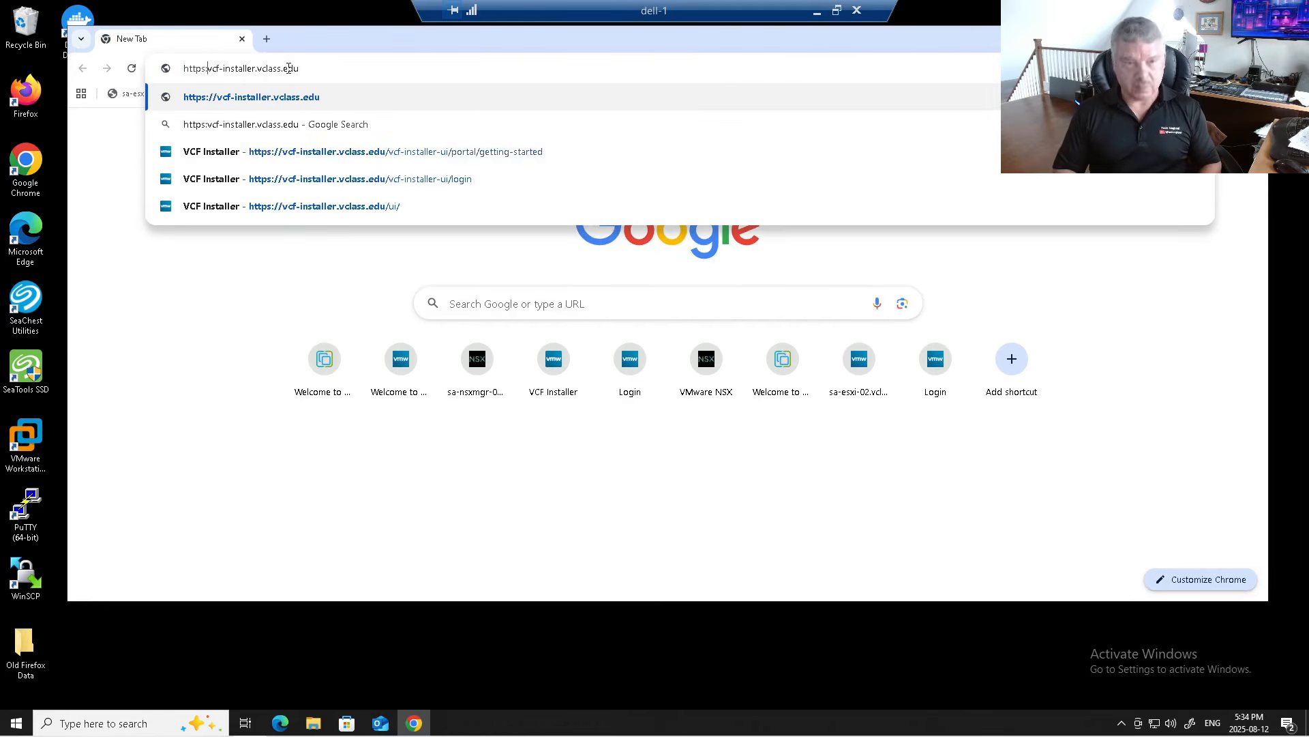
{"action": "key", "text": "Return"}
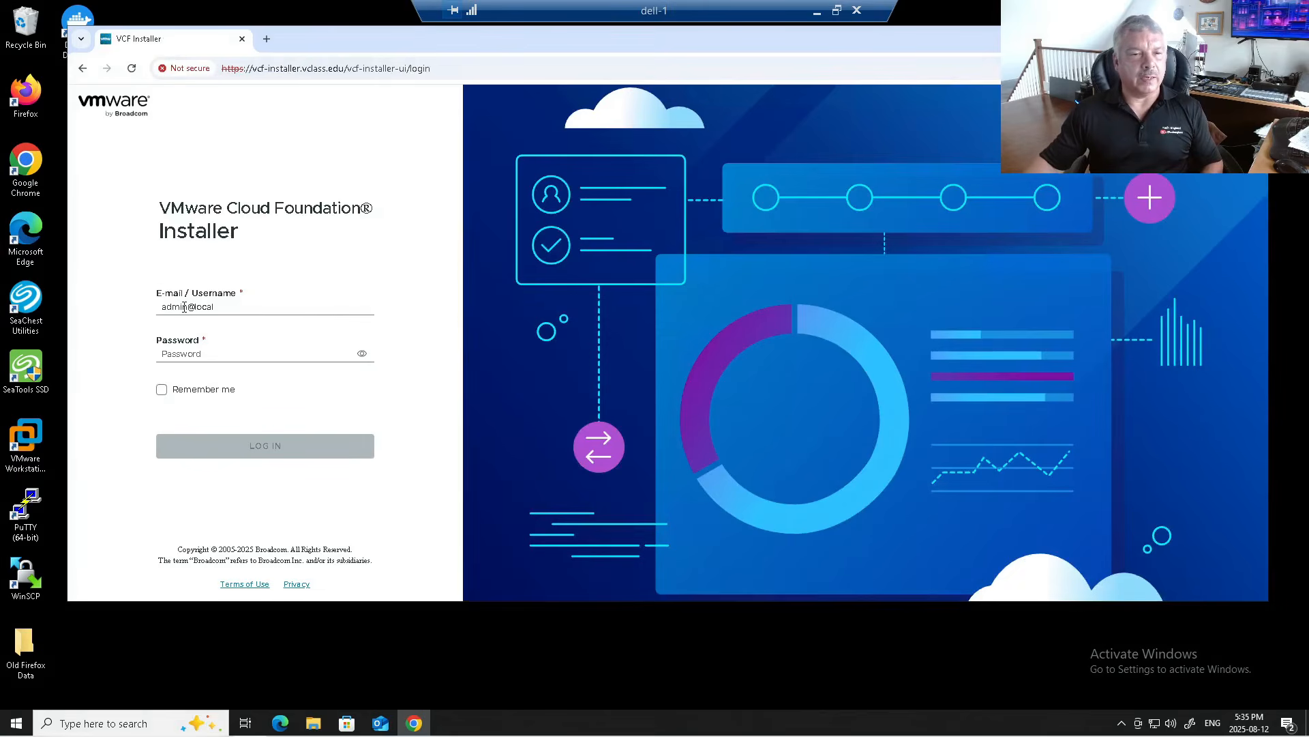
Step: Sign in to VCF Installer with the admin password
{"action": "left_click", "coordinate": [192, 348]}
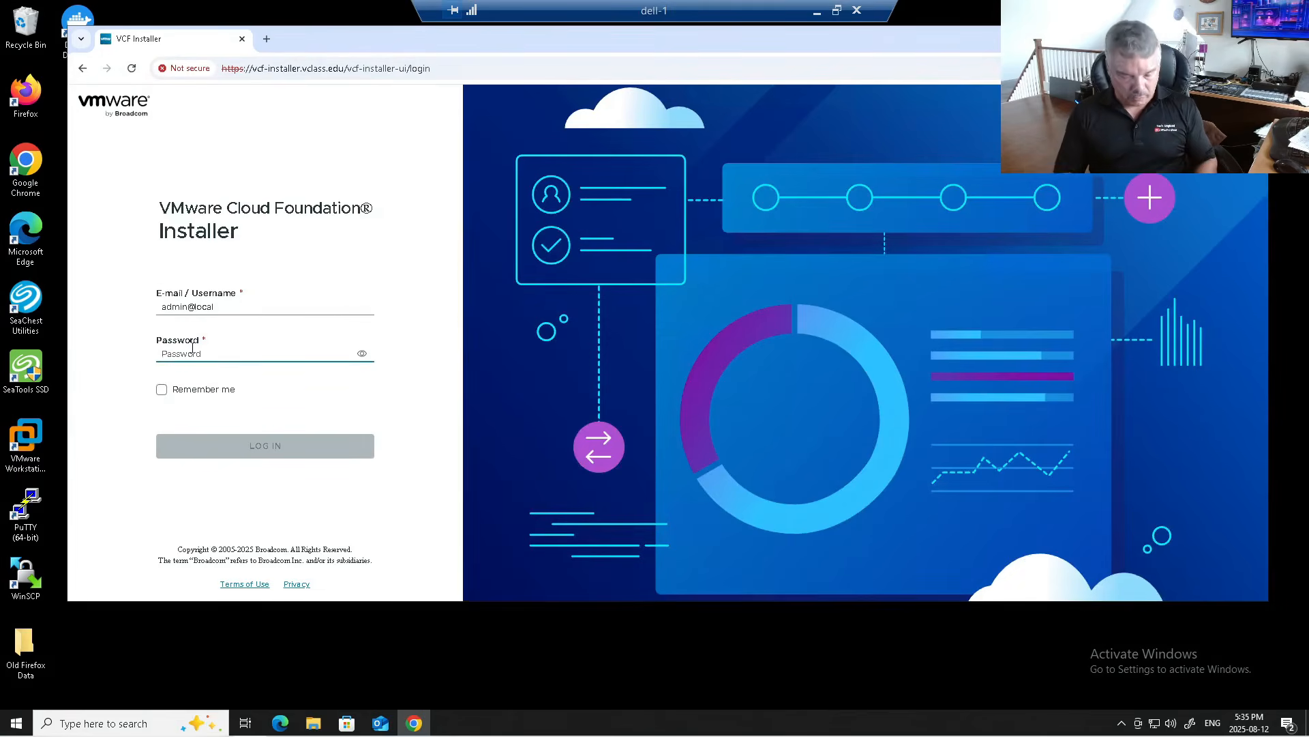
{"action": "type", "text": "VM"}
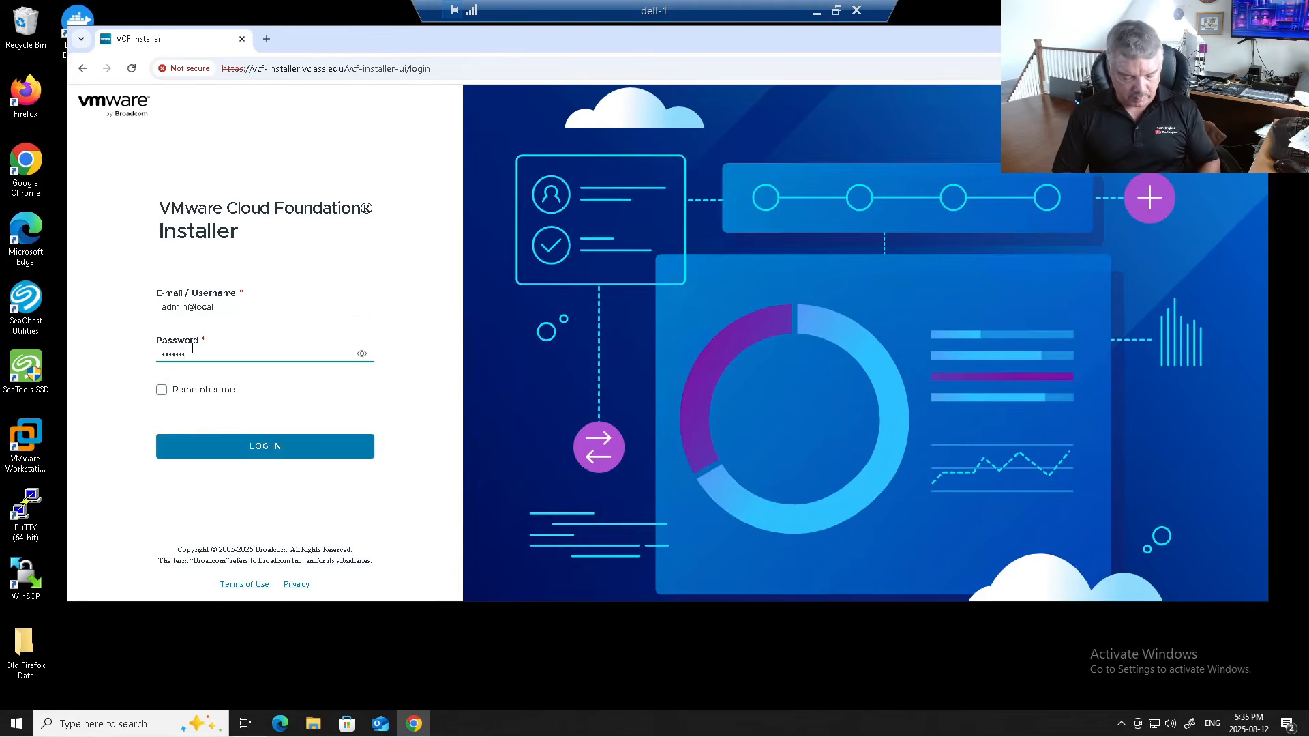
{"action": "key", "text": "Return"}
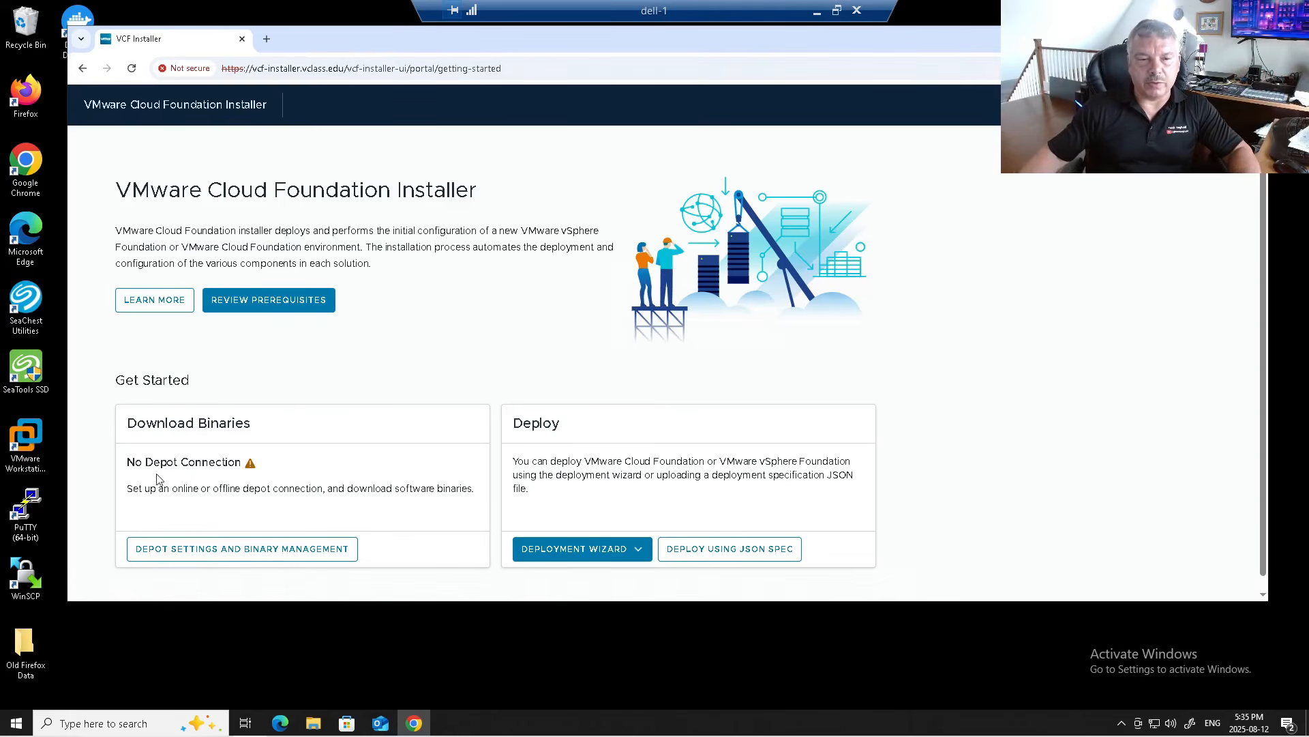
Step: Try connecting to the online depot with the saved download token, then cancel after the 400 error
{"action": "left_click", "coordinate": [247, 550]}
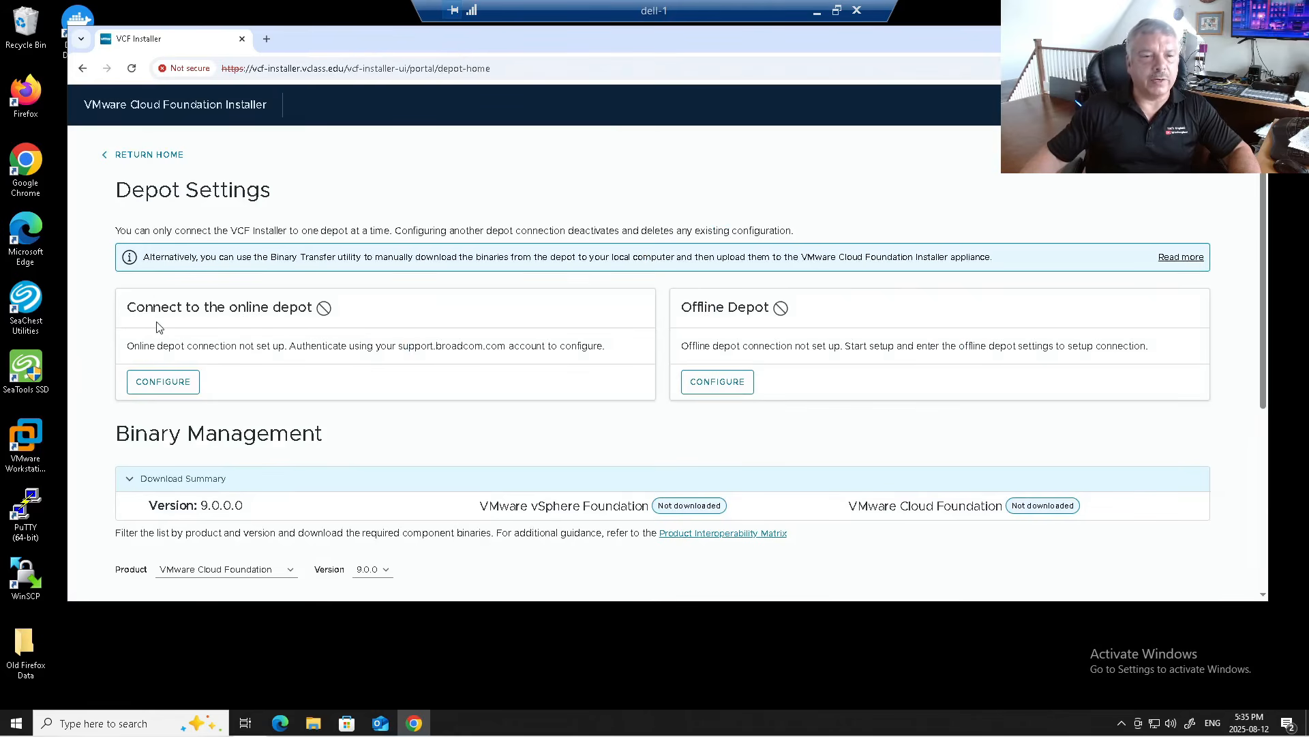
{"action": "left_click", "coordinate": [162, 383]}
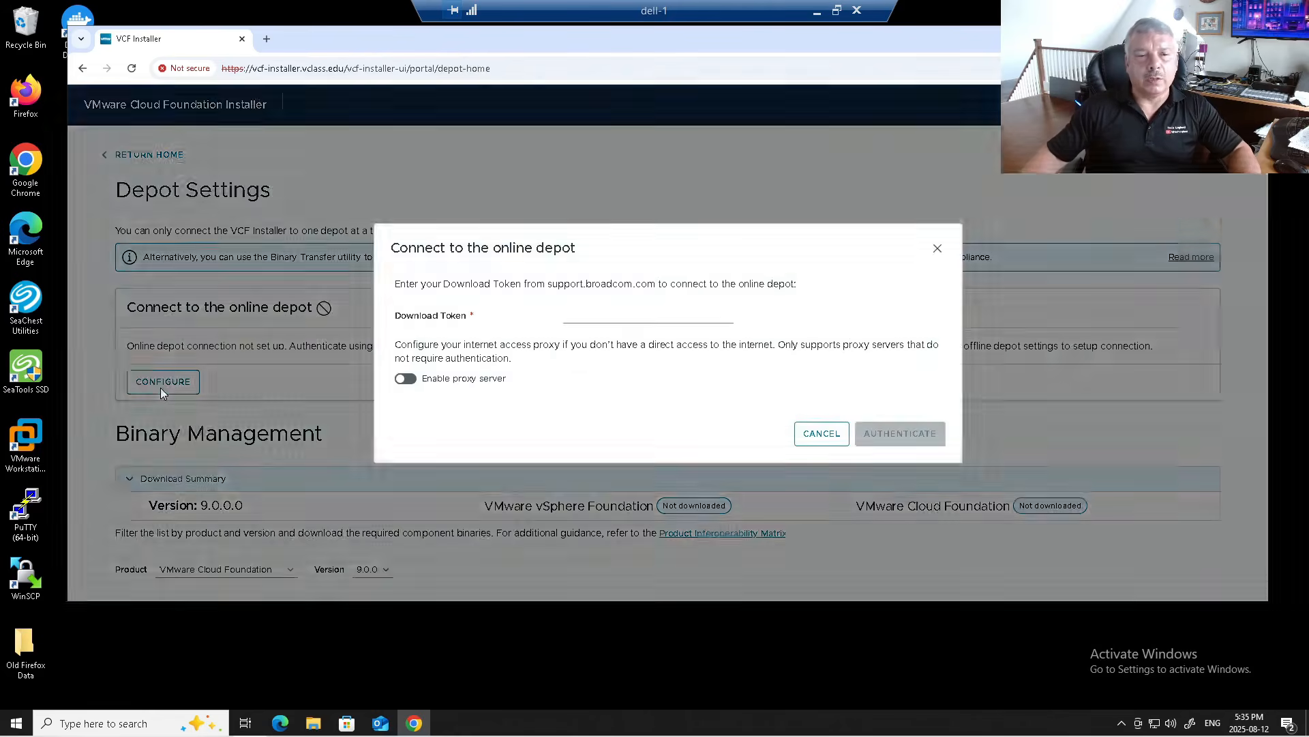
{"action": "left_click", "coordinate": [624, 316]}
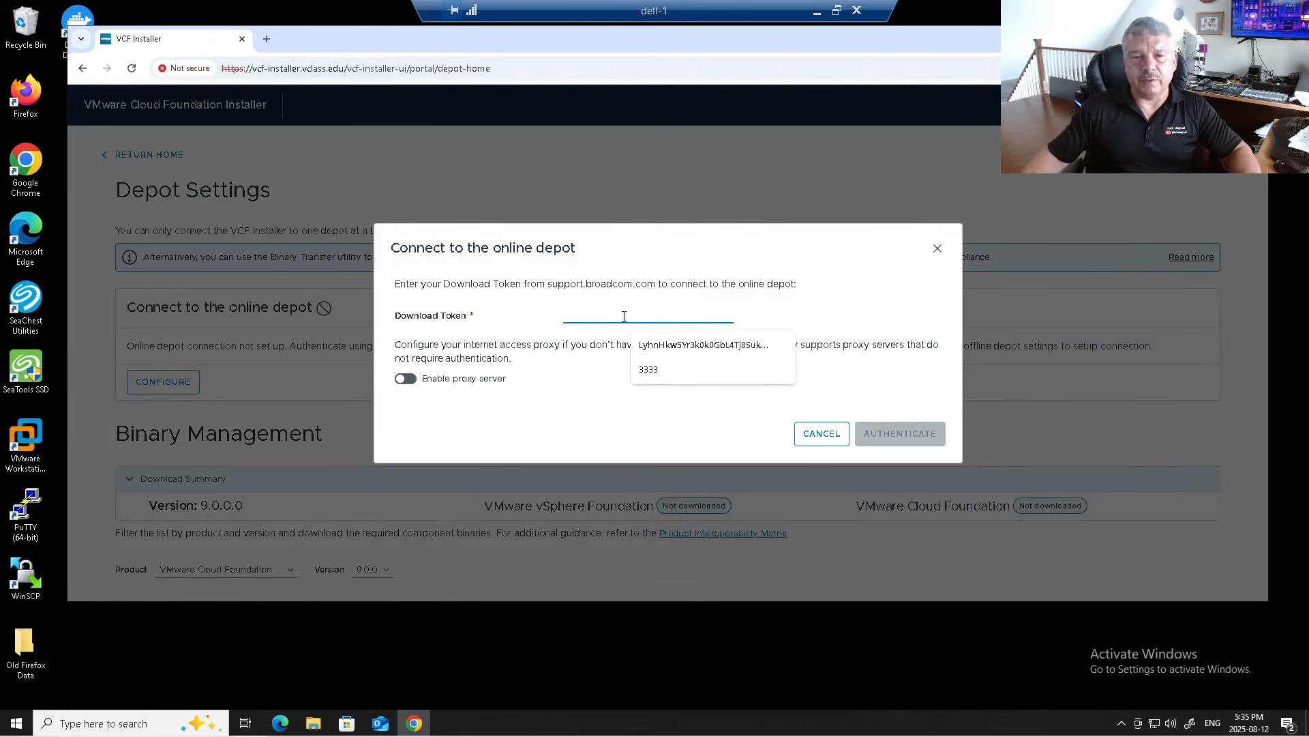
{"action": "left_click", "coordinate": [680, 347]}
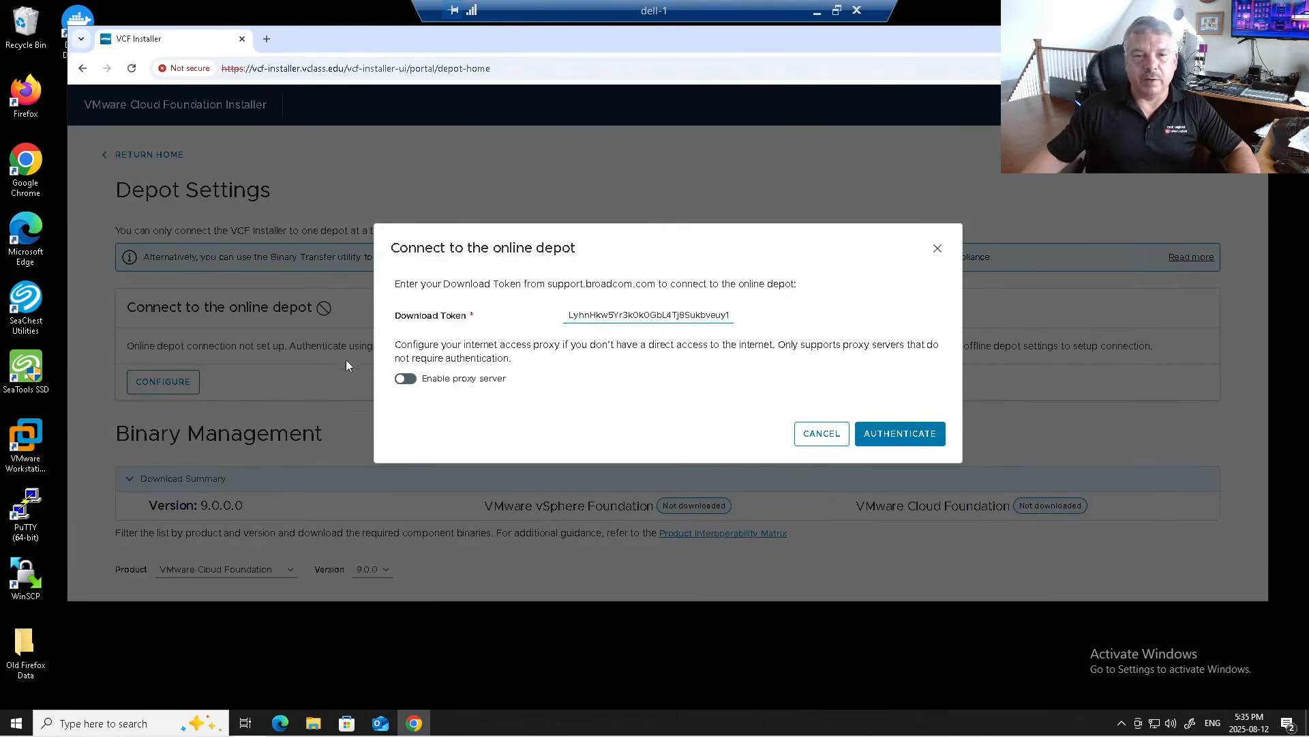
{"action": "left_click", "coordinate": [898, 433]}
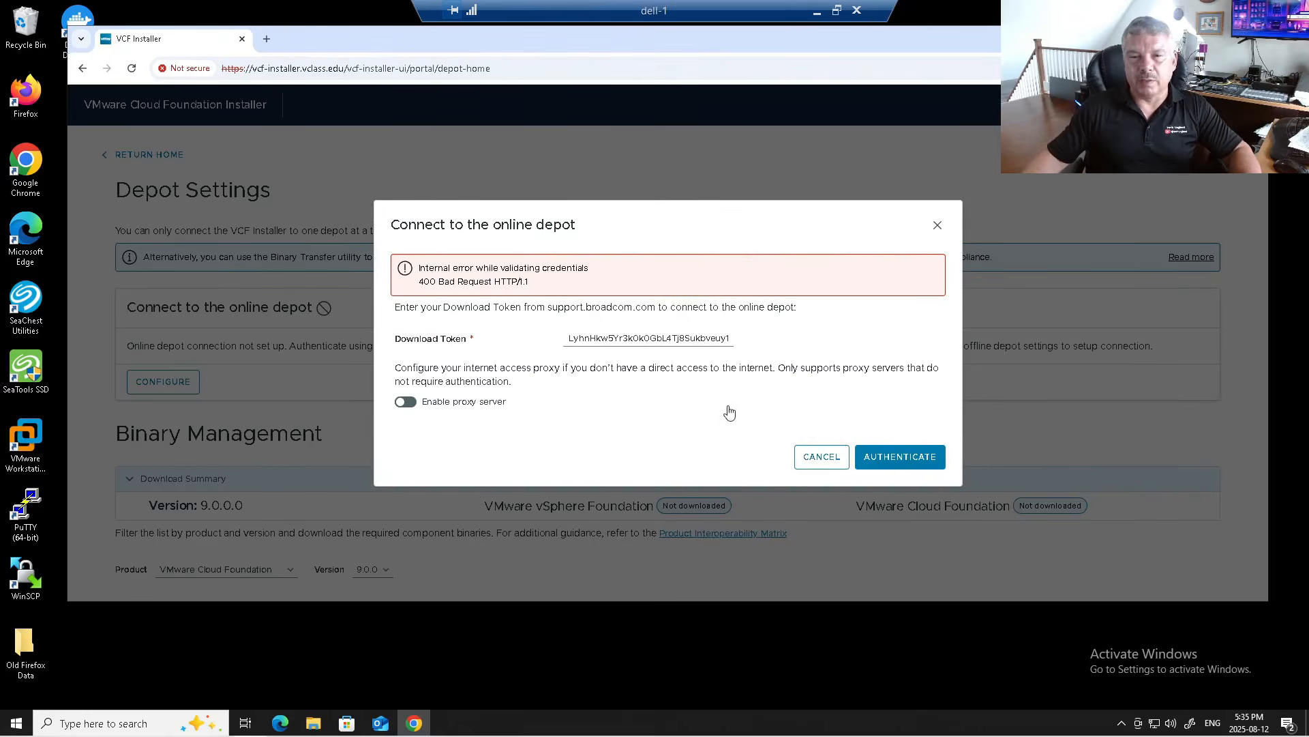
{"action": "left_click", "coordinate": [813, 458]}
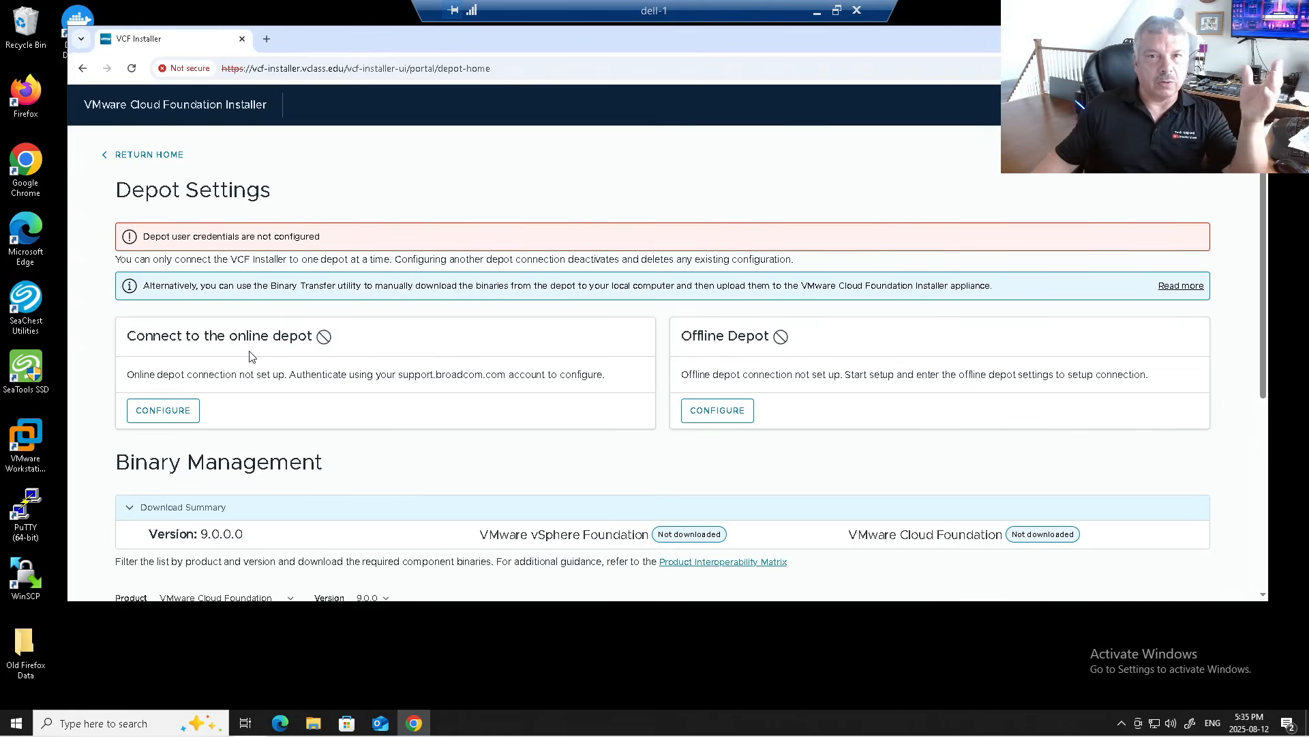
Step: Configure the offline depot at 172.20.10.35, port 80, user vmware, and dismiss Chrome's password alert
{"action": "left_click", "coordinate": [717, 410]}
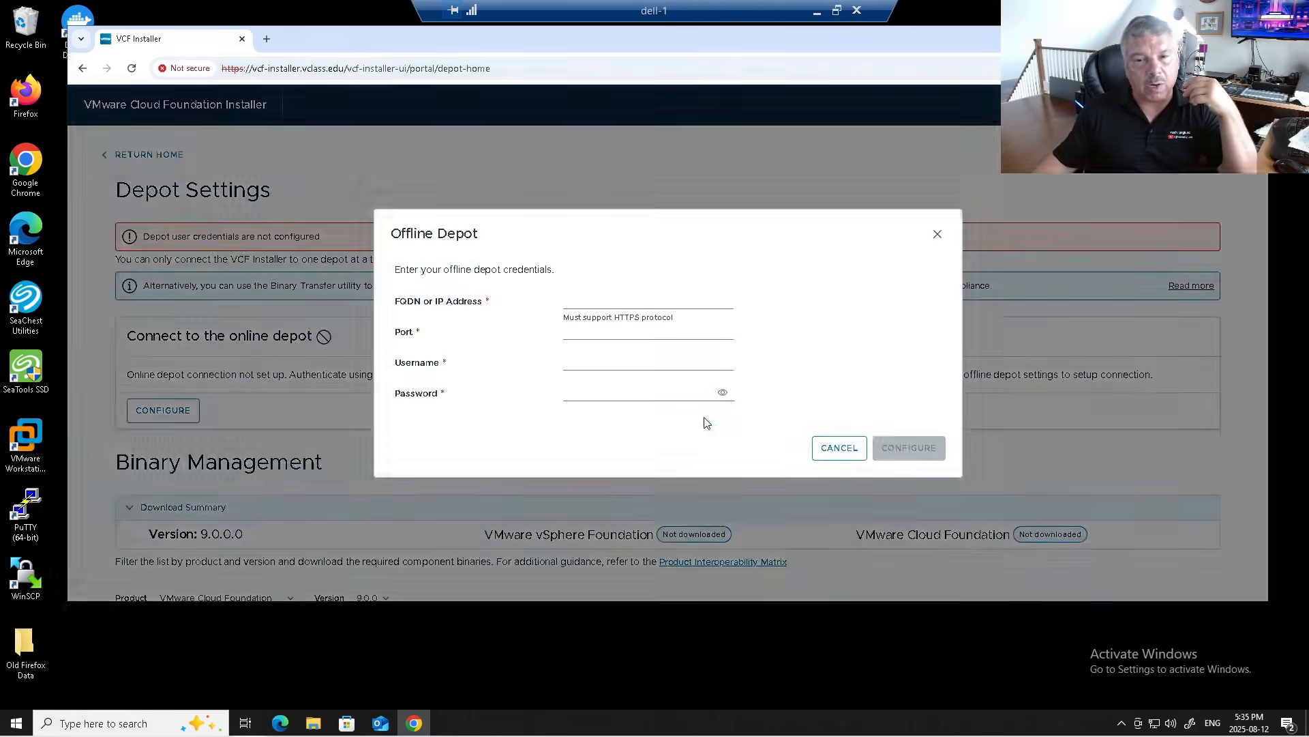
{"action": "left_click", "coordinate": [625, 303]}
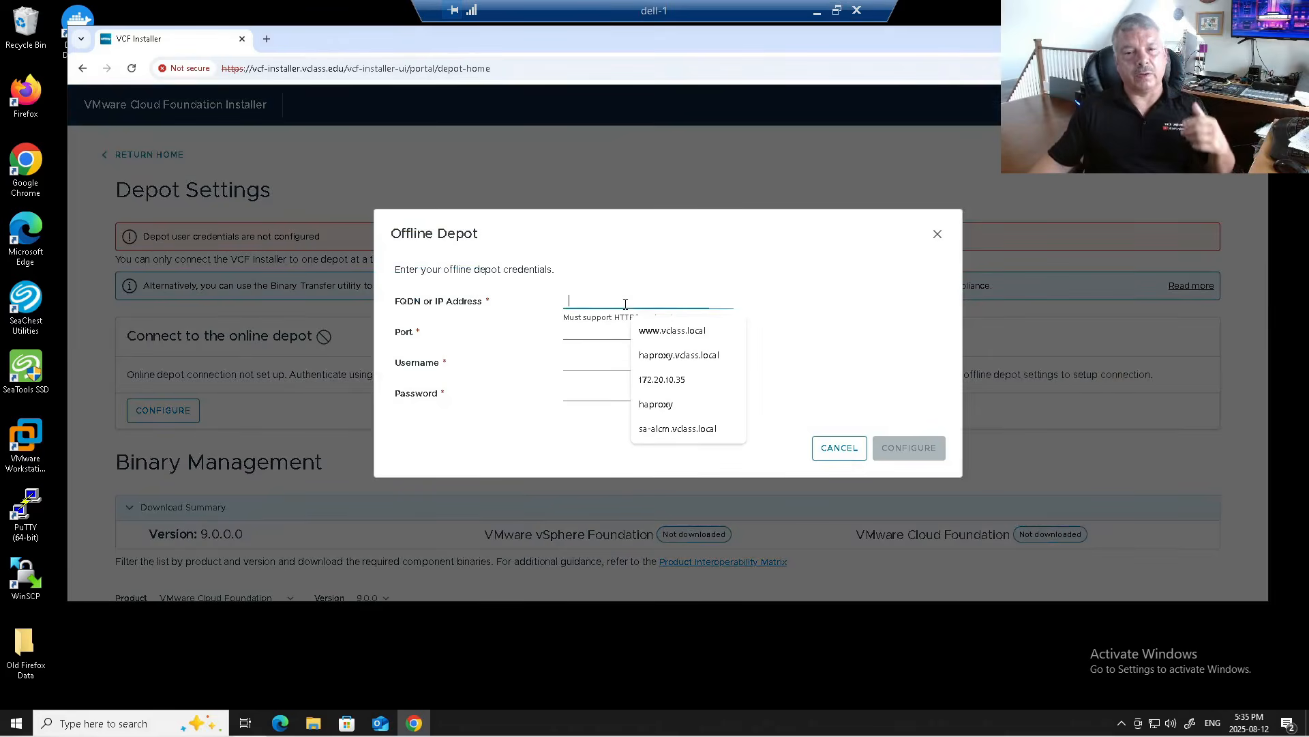
{"action": "left_click", "coordinate": [674, 380]}
{"action": "left_click", "coordinate": [585, 332]}
{"action": "type", "text": "9"}
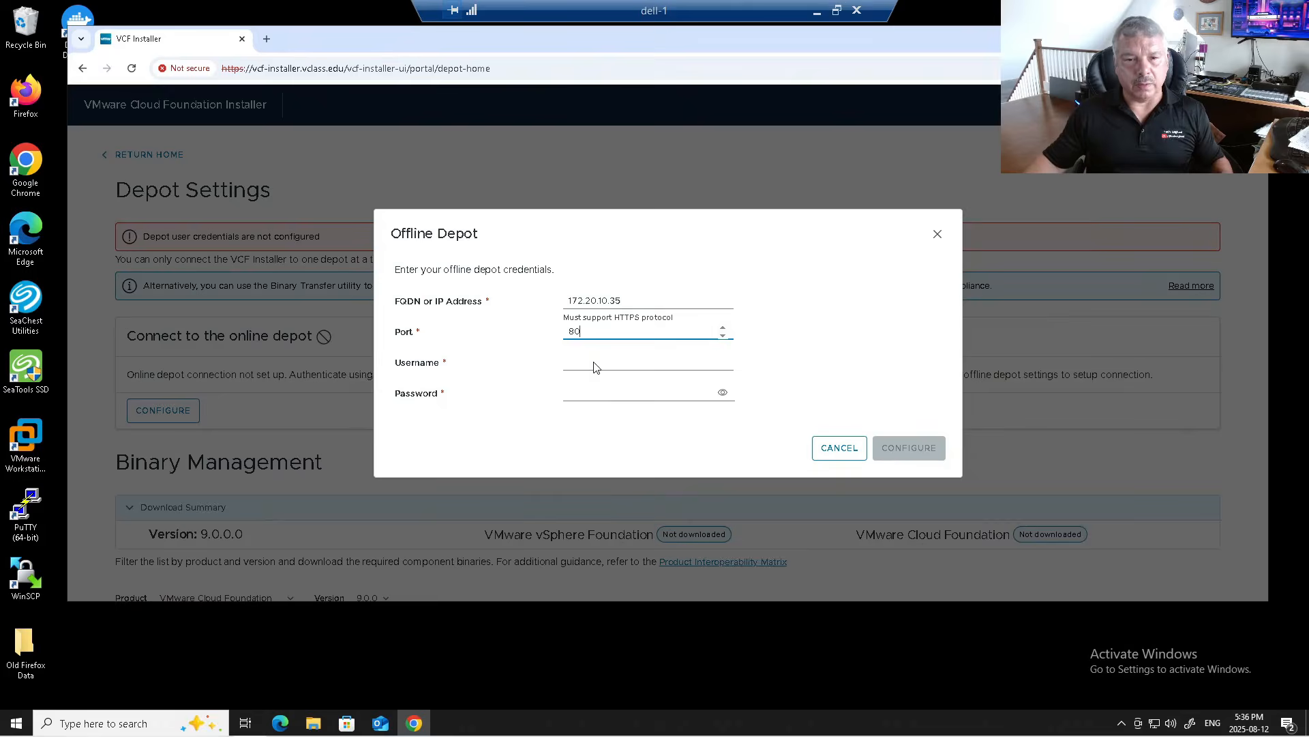
{"action": "left_click", "coordinate": [593, 365]}
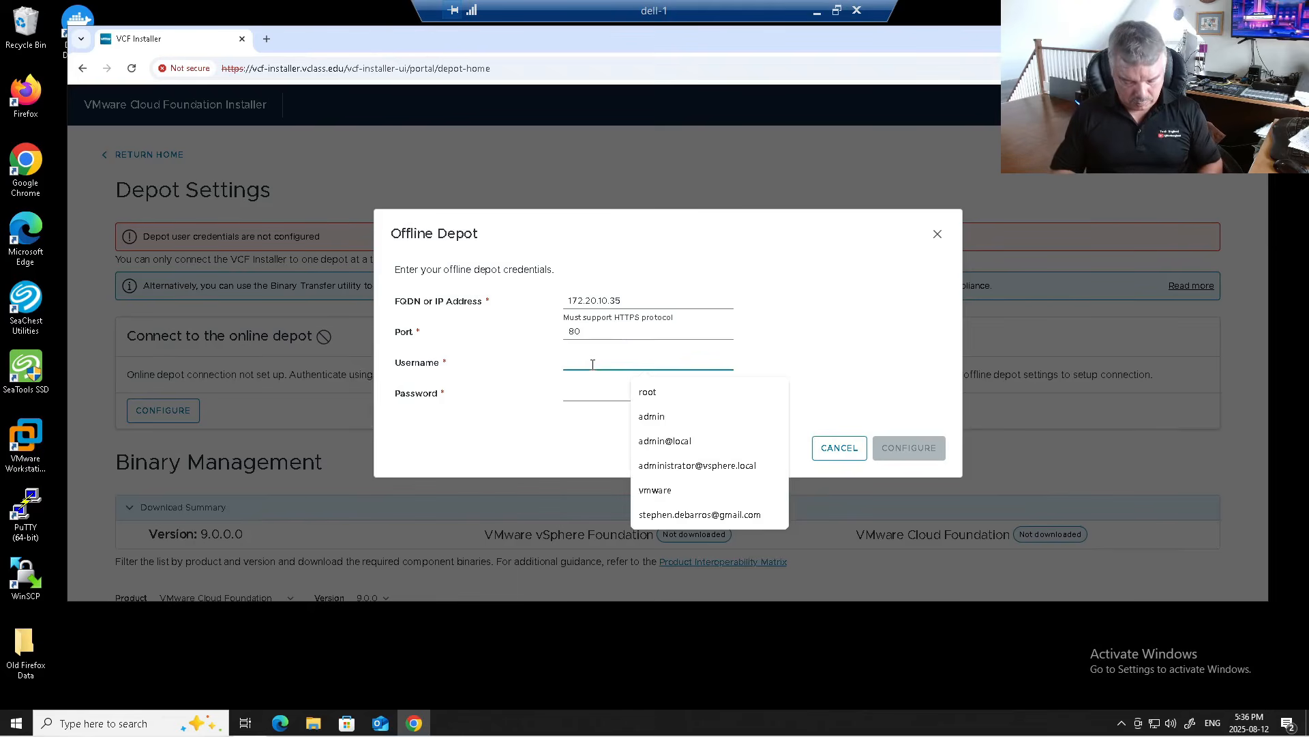
{"action": "type", "text": "vmware"}
{"action": "key", "text": "Tab"}
{"action": "type", "text": "V"}
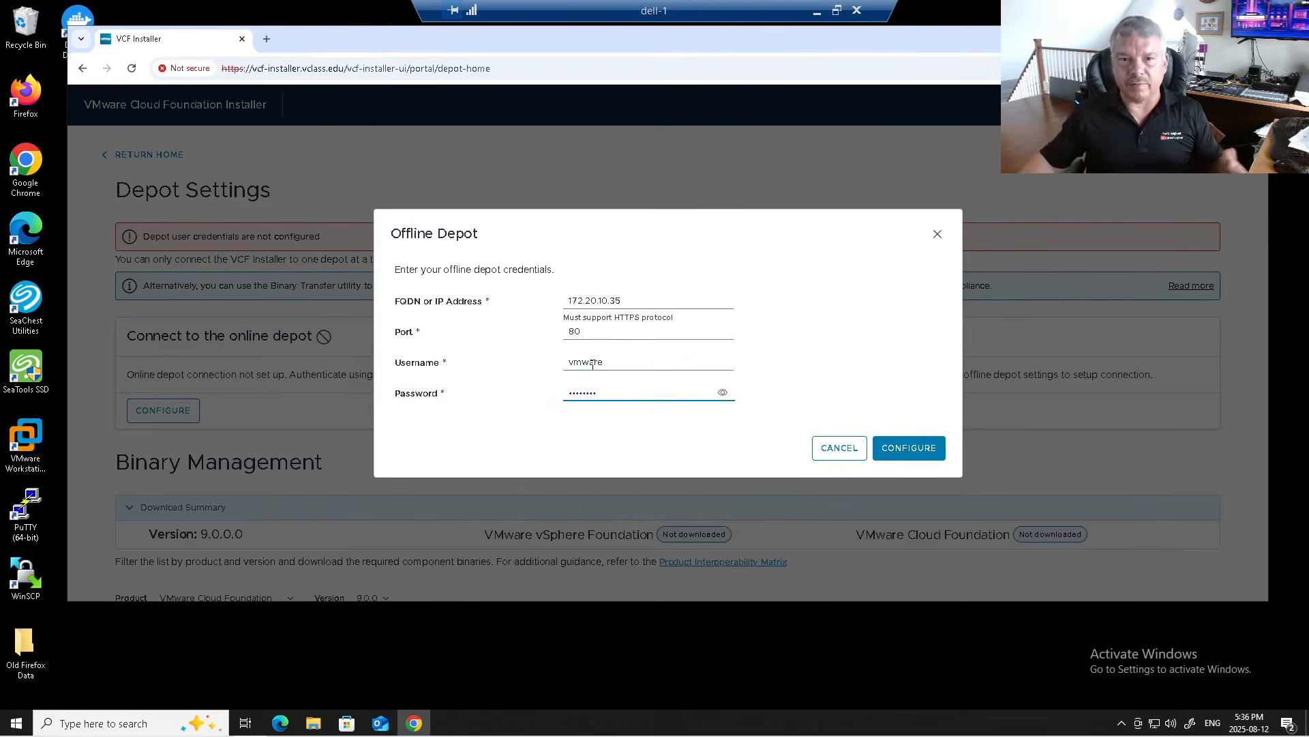
{"action": "left_click", "coordinate": [914, 453]}
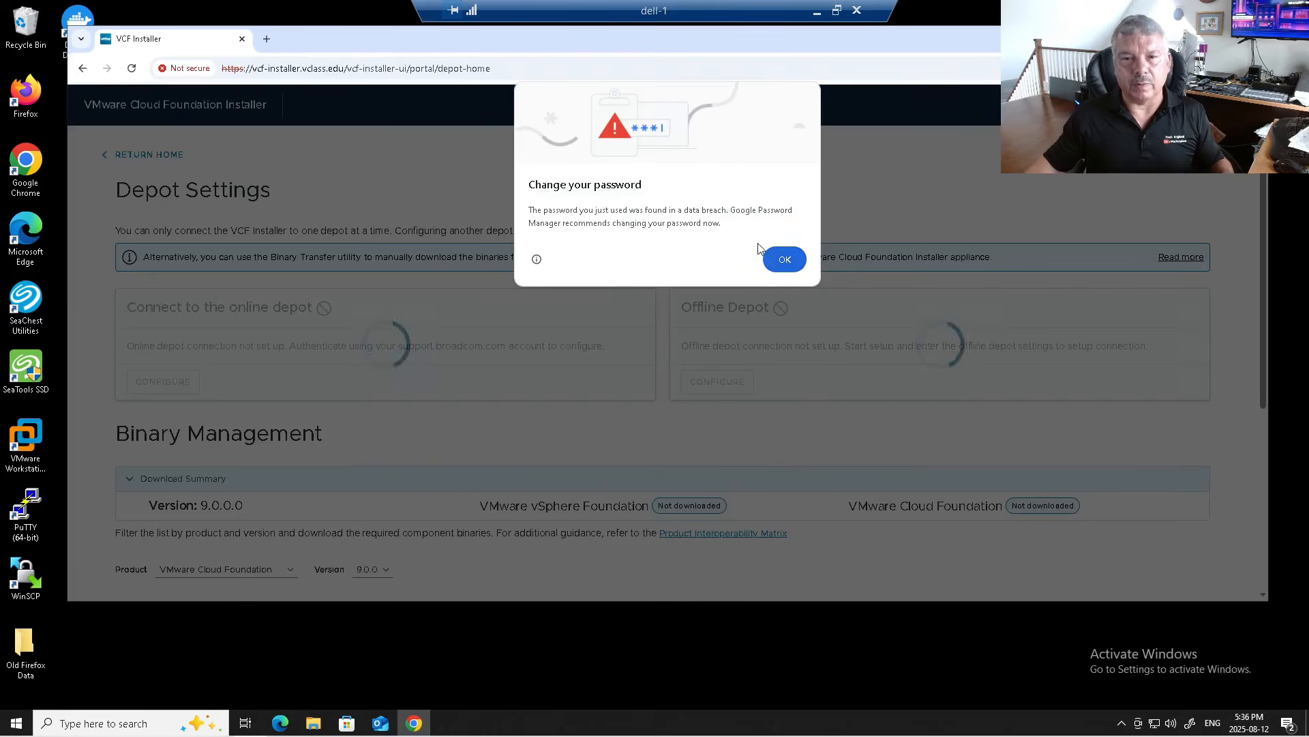
{"action": "left_click", "coordinate": [792, 260]}
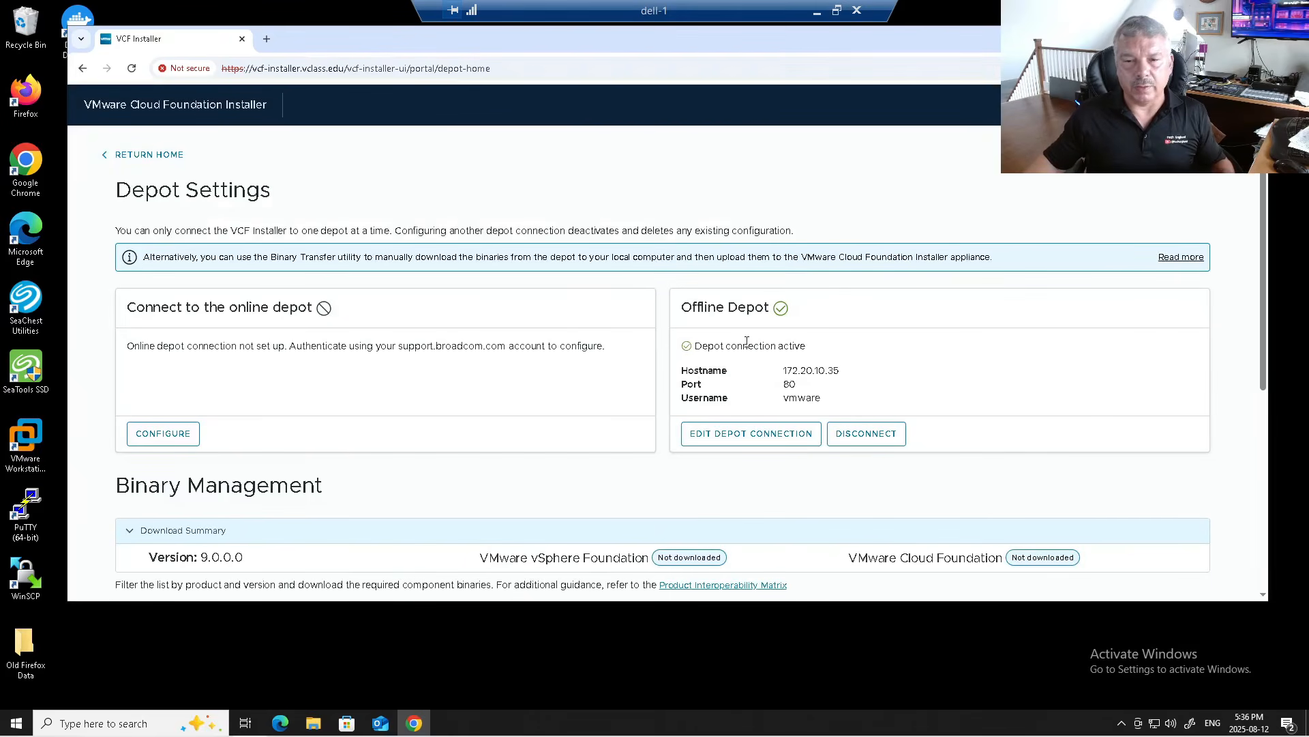
Step: Download all seven VMware Cloud Foundation 9.0.0.0 component binaries from Binary Management
{"action": "scroll", "coordinate": [617, 371], "scroll_direction": "down", "scroll_amount": 4}
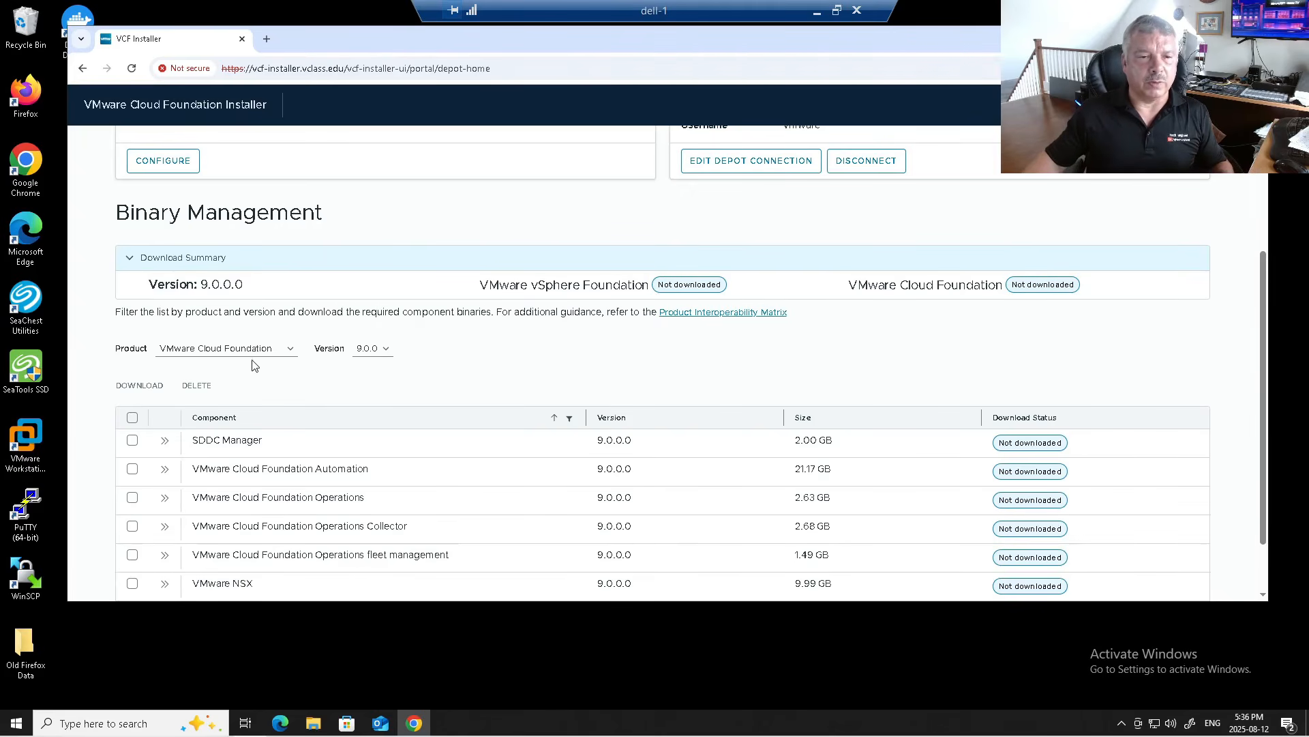
{"action": "left_click", "coordinate": [266, 350]}
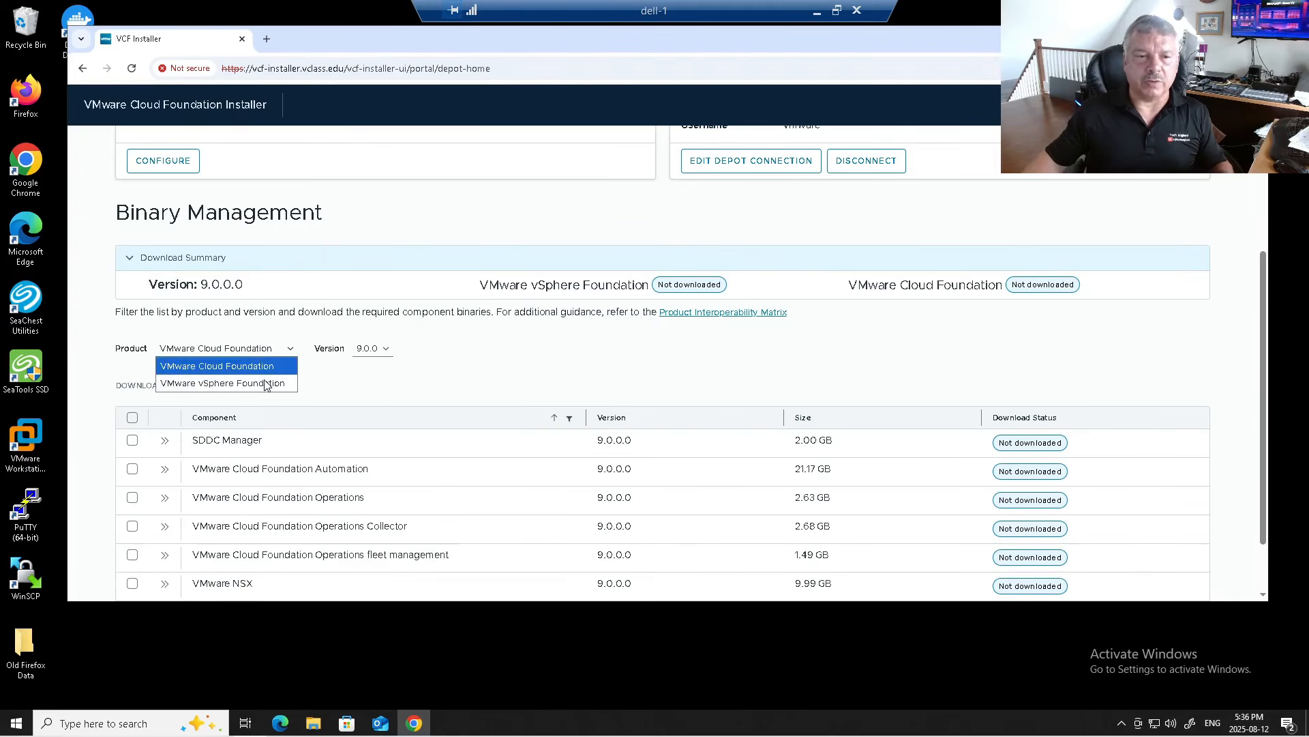
{"action": "left_click", "coordinate": [271, 367]}
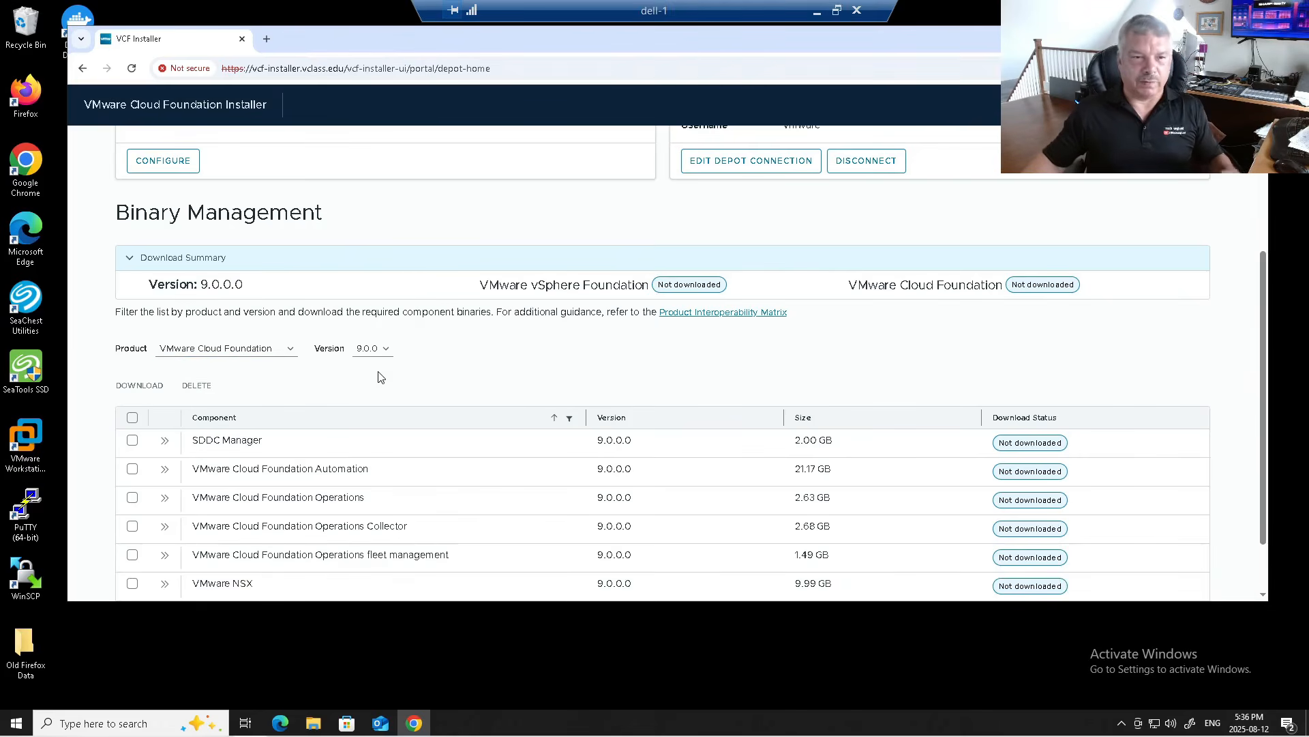
{"action": "scroll", "coordinate": [380, 376], "scroll_direction": "down", "scroll_amount": 1}
{"action": "left_click", "coordinate": [132, 340]}
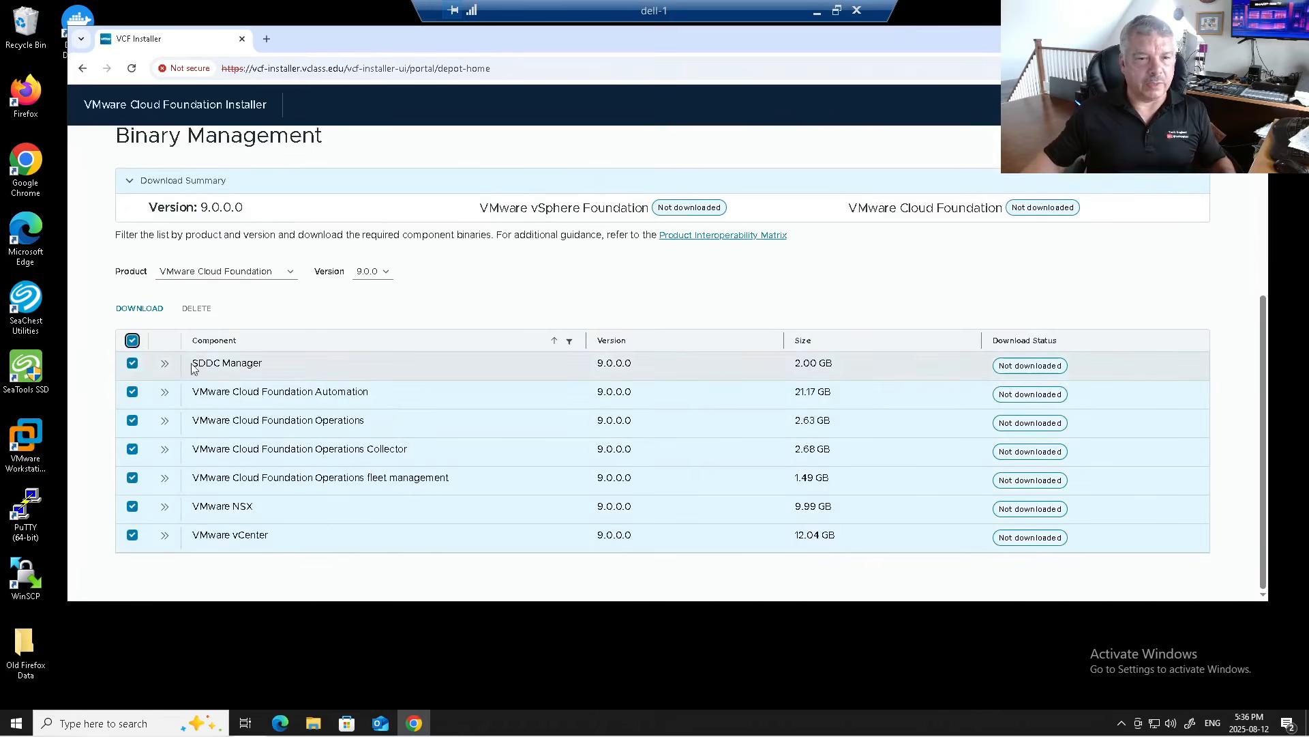
{"action": "left_click", "coordinate": [148, 311]}
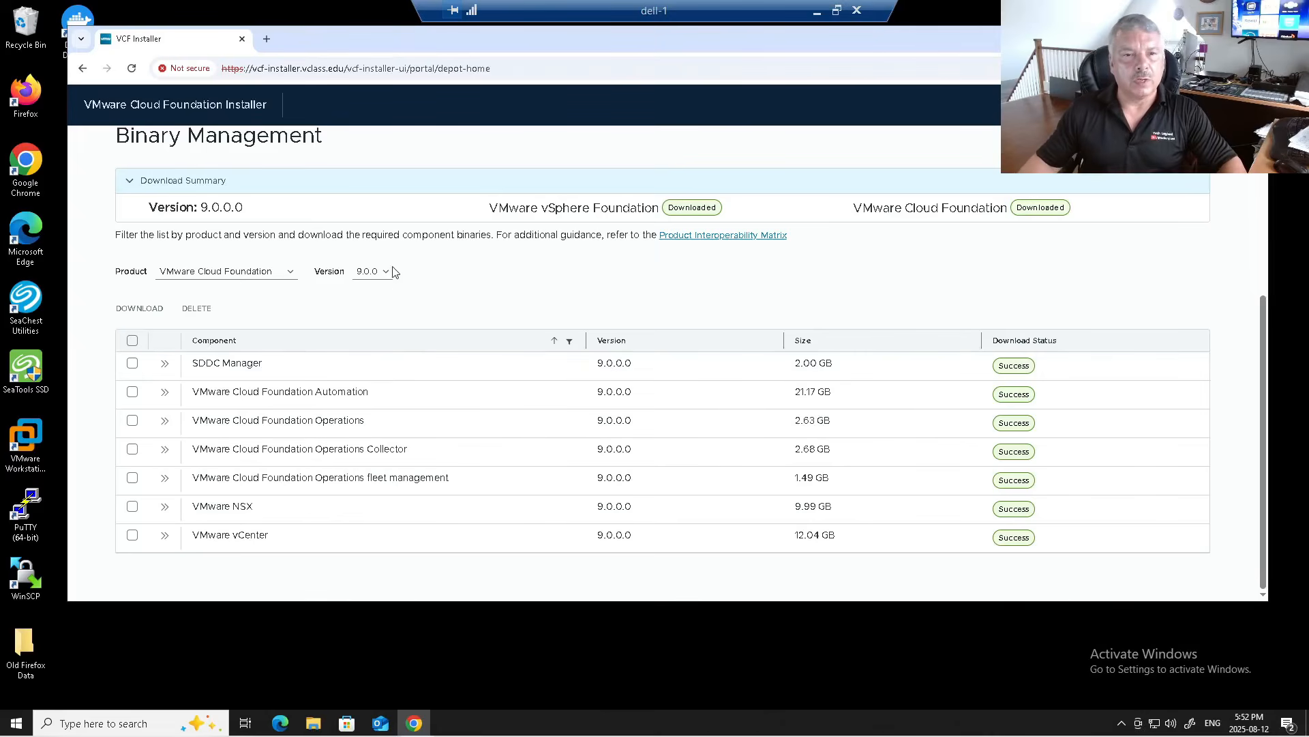
{"action": "scroll", "coordinate": [389, 219], "scroll_direction": "up", "scroll_amount": 5}
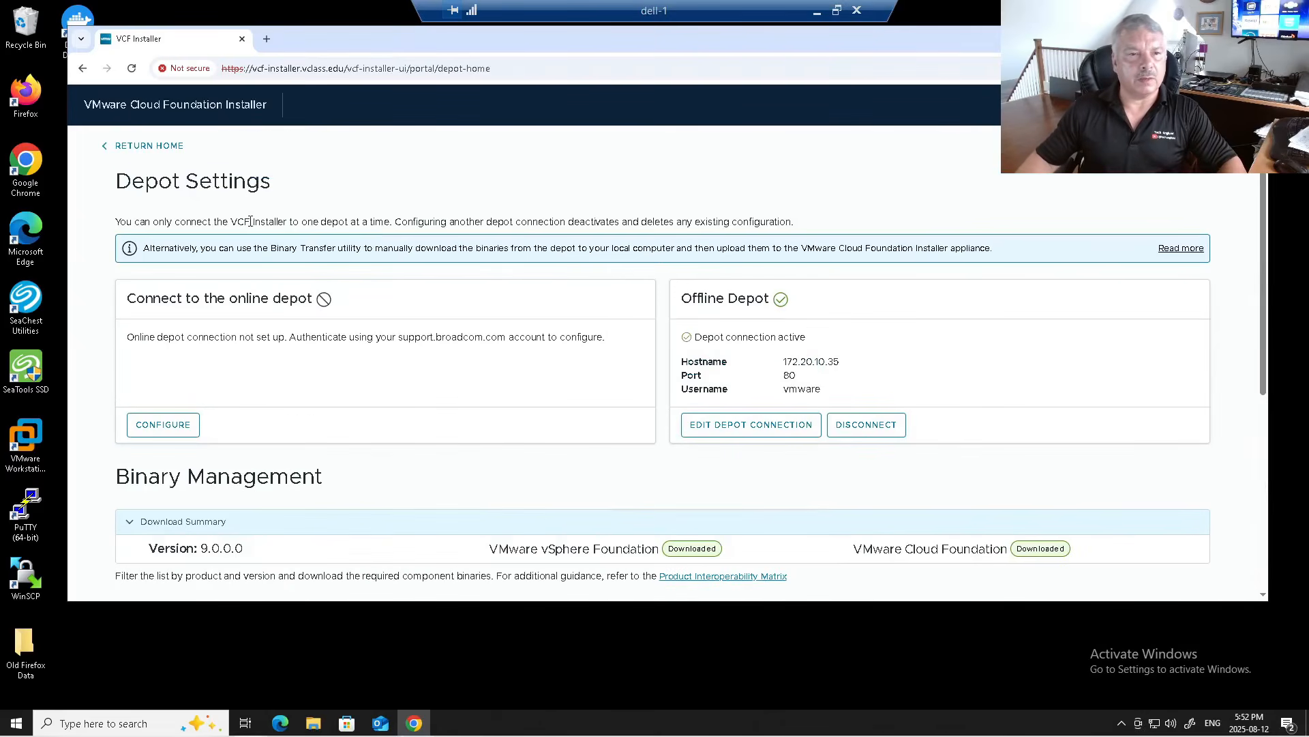
Step: Return to the installer home page and start a VMware Cloud Foundation deployment from the deployment wizard
{"action": "left_click", "coordinate": [140, 147]}
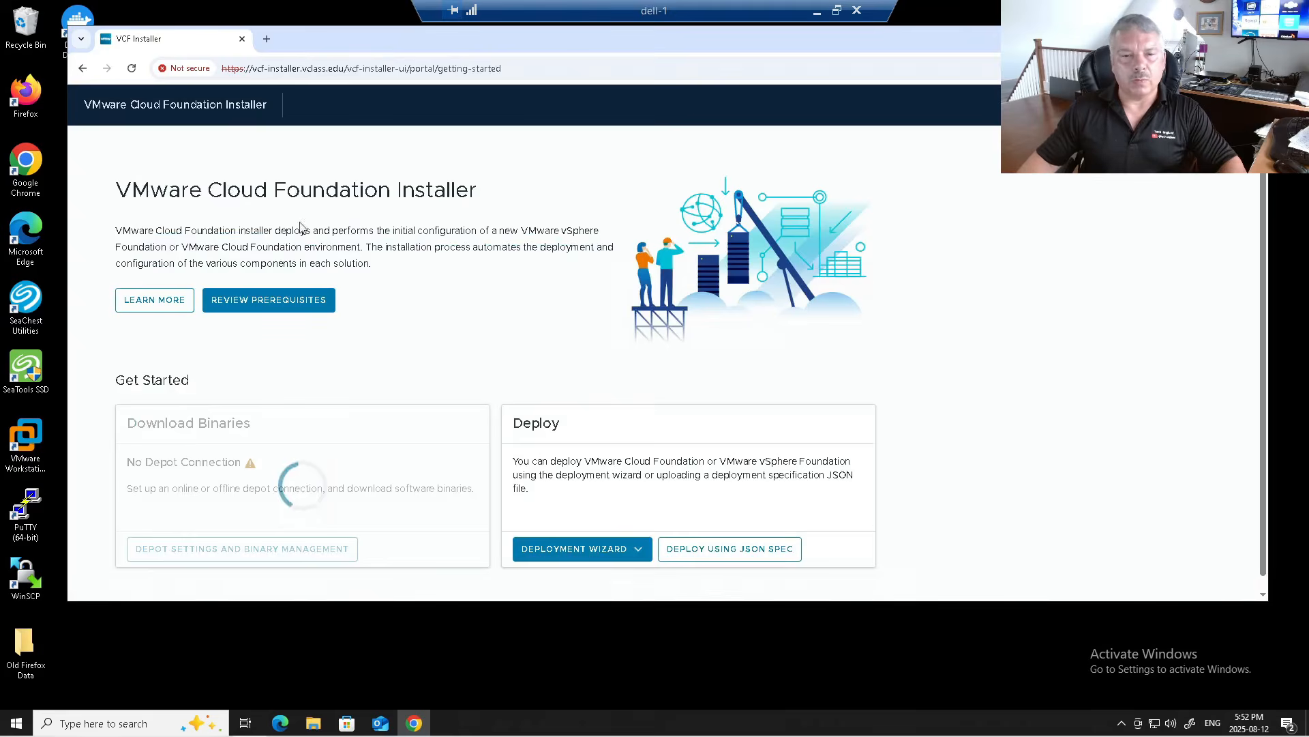
{"action": "scroll", "coordinate": [624, 330], "scroll_direction": "down", "scroll_amount": 2}
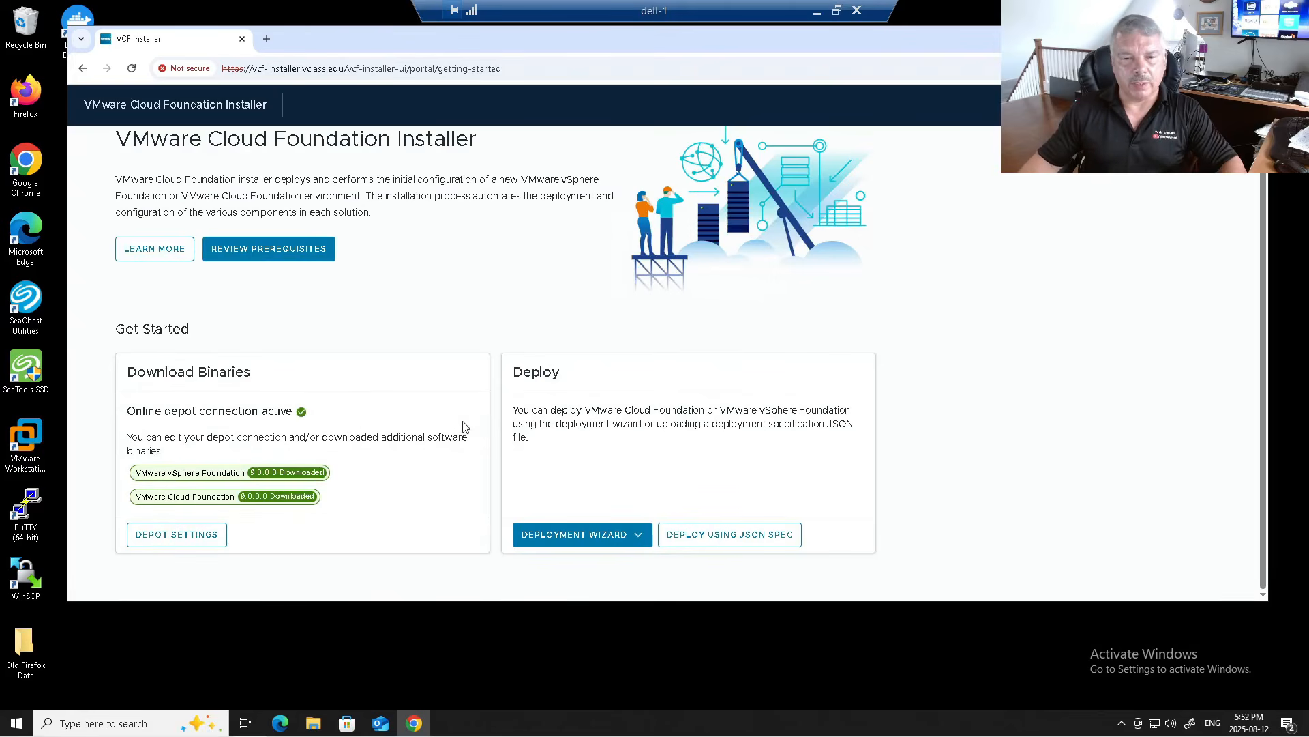
{"action": "left_click", "coordinate": [610, 535]}
{"action": "left_click", "coordinate": [1221, 38]}
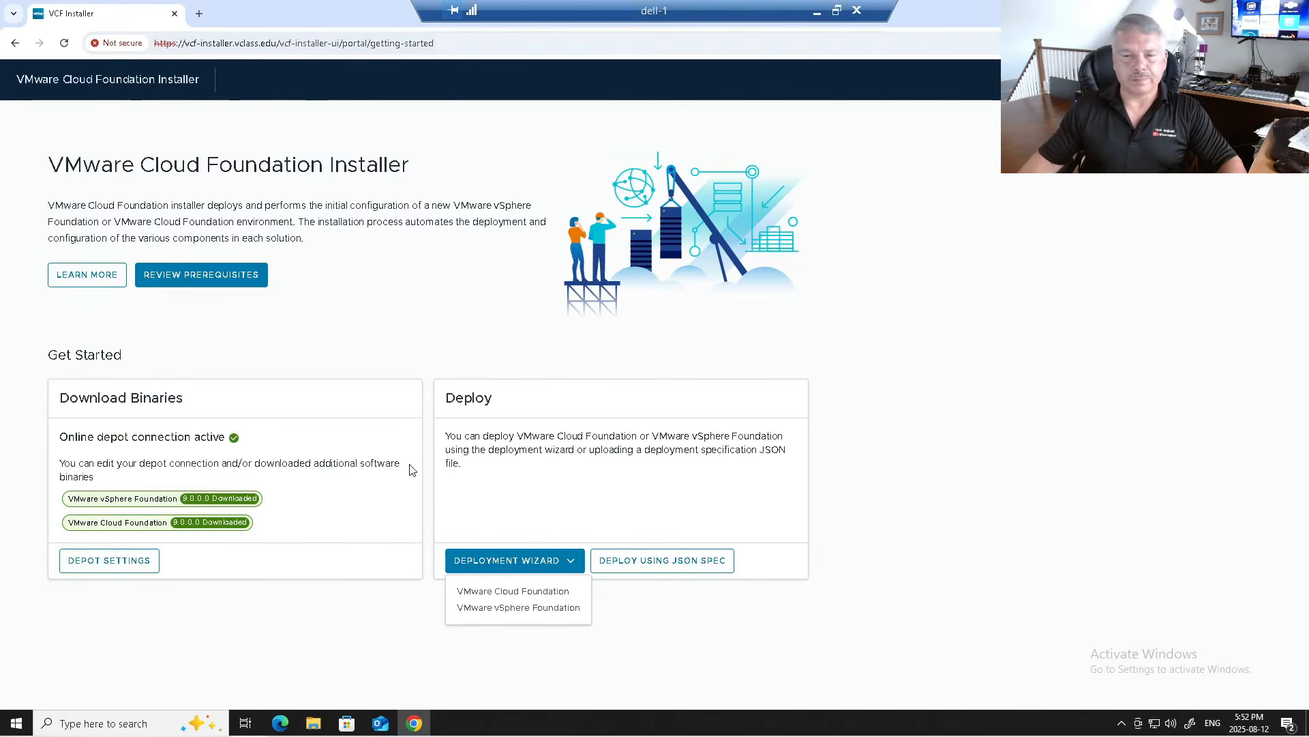
{"action": "left_click", "coordinate": [505, 592]}
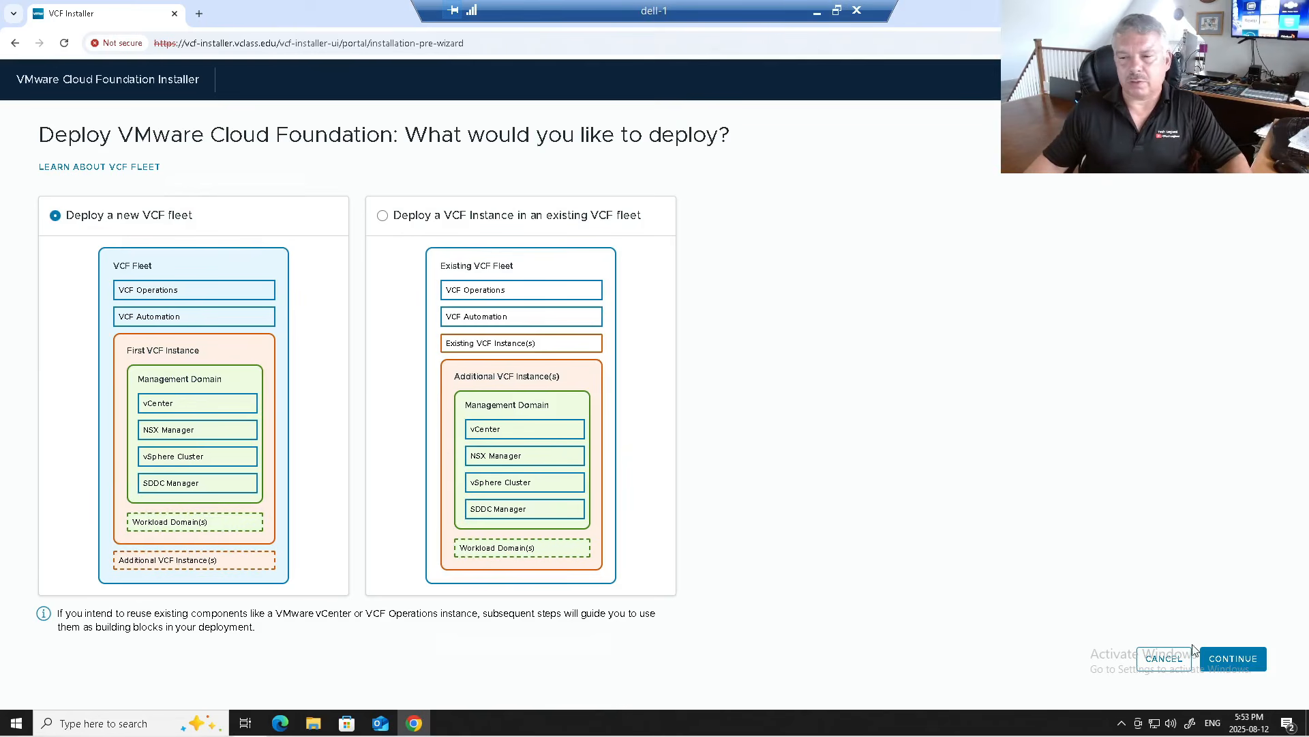
Step: Proceed with a new VCF fleet, leaving both existing-component options unchecked
{"action": "left_click", "coordinate": [1232, 659]}
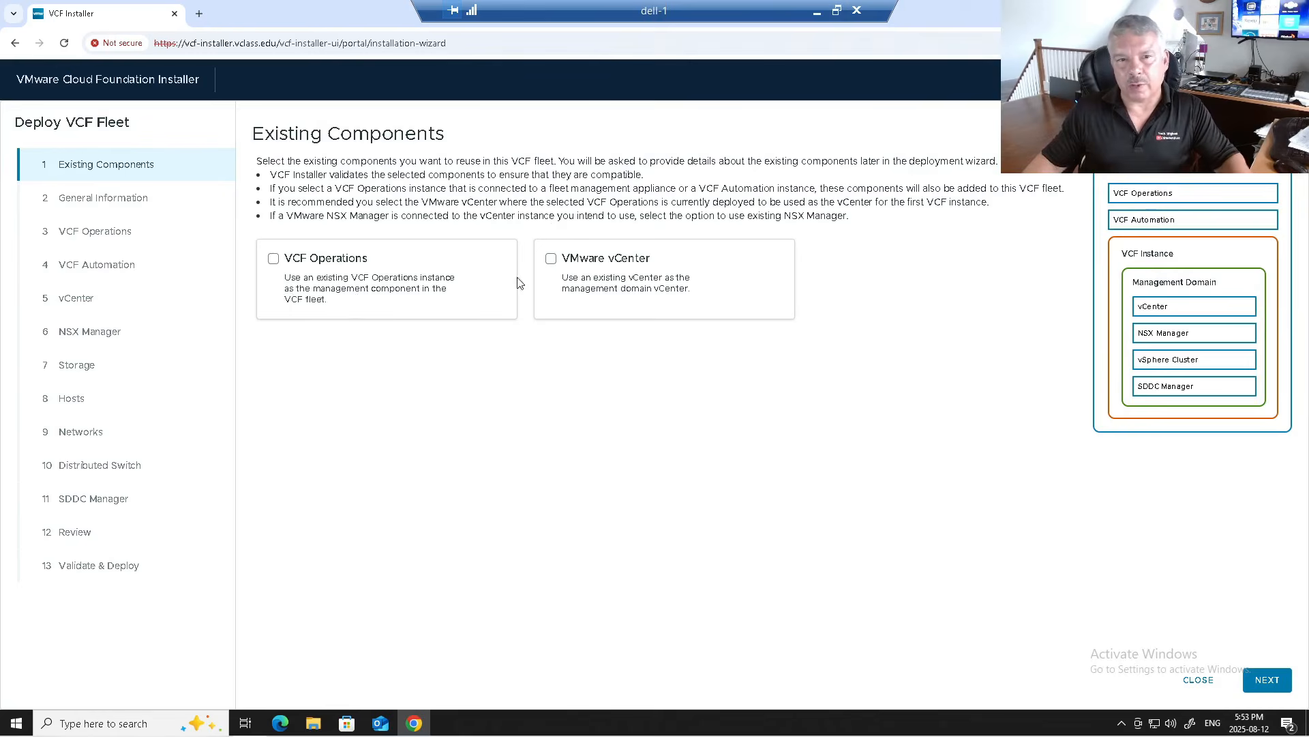
{"action": "left_click", "coordinate": [1272, 680]}
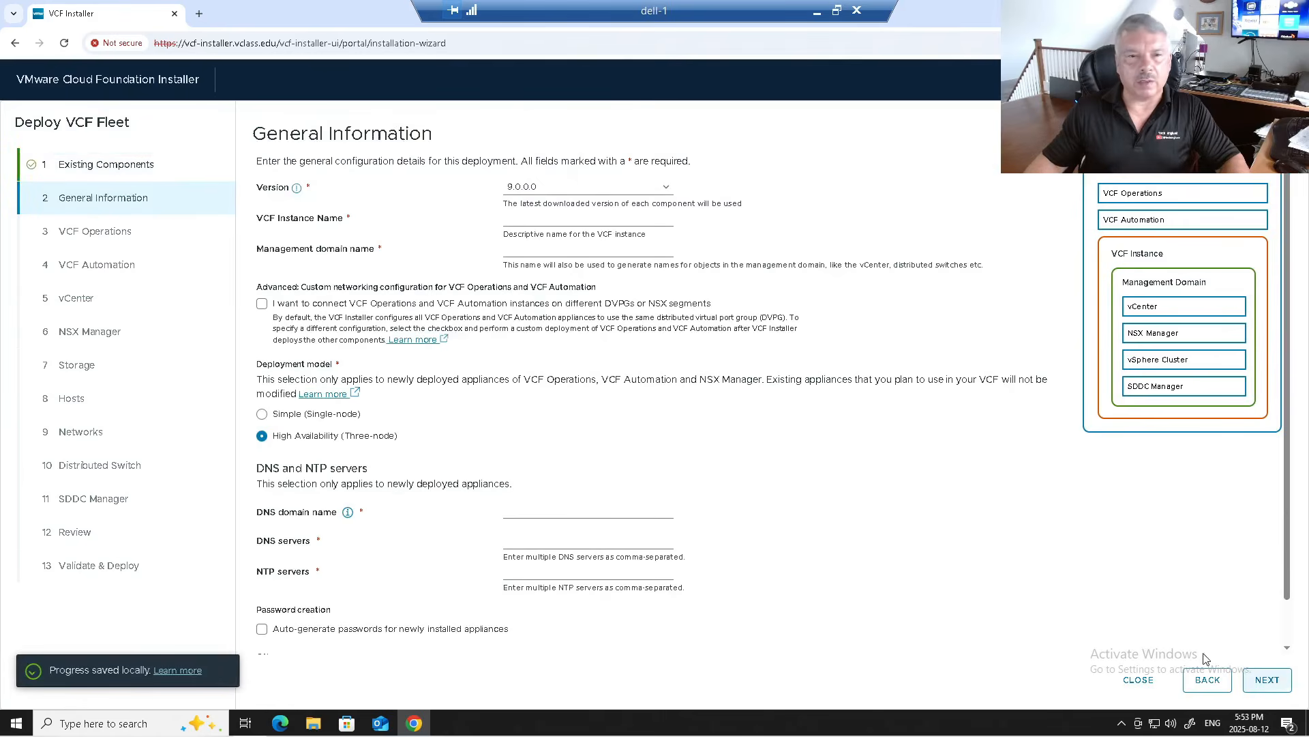
Step: Keep version 9.0.0.0 and name the VCF instance MYvcf-DOMAIN
{"action": "left_click", "coordinate": [551, 191]}
{"action": "left_click", "coordinate": [551, 191]}
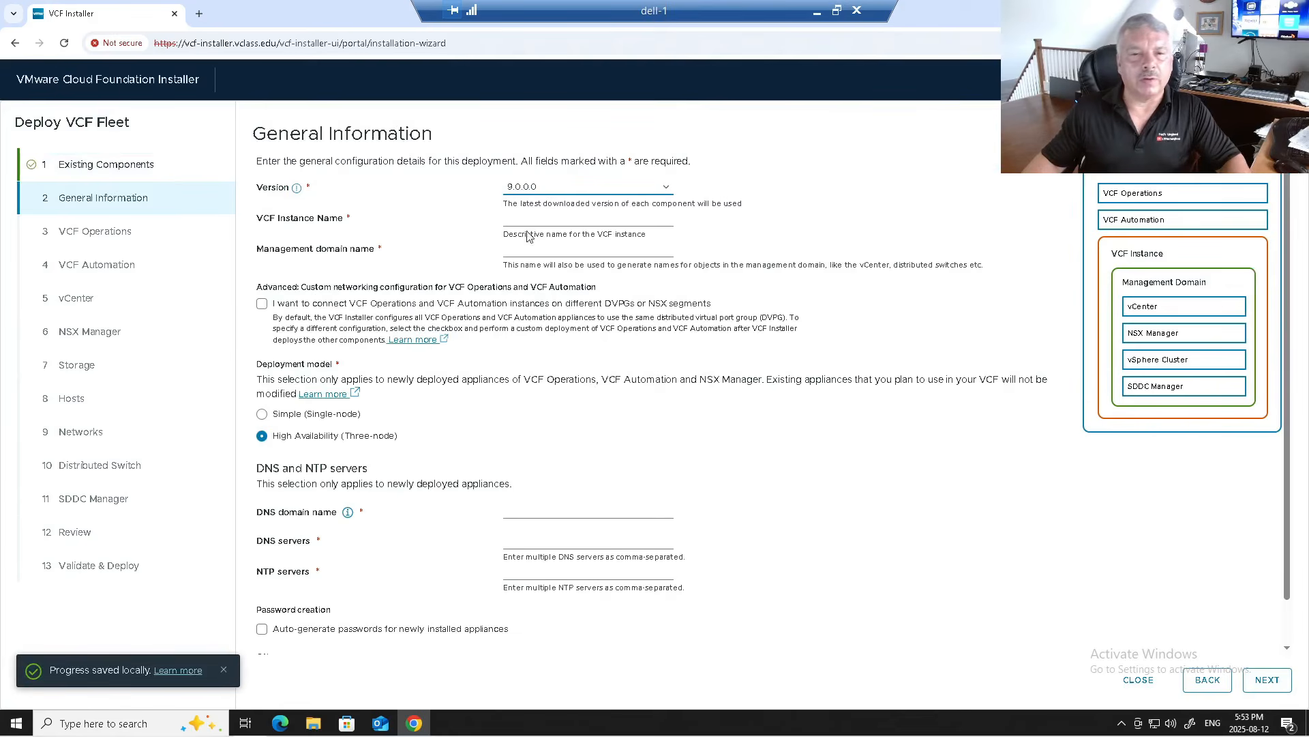
{"action": "left_click", "coordinate": [536, 216]}
{"action": "type", "text": "MYvcf"}
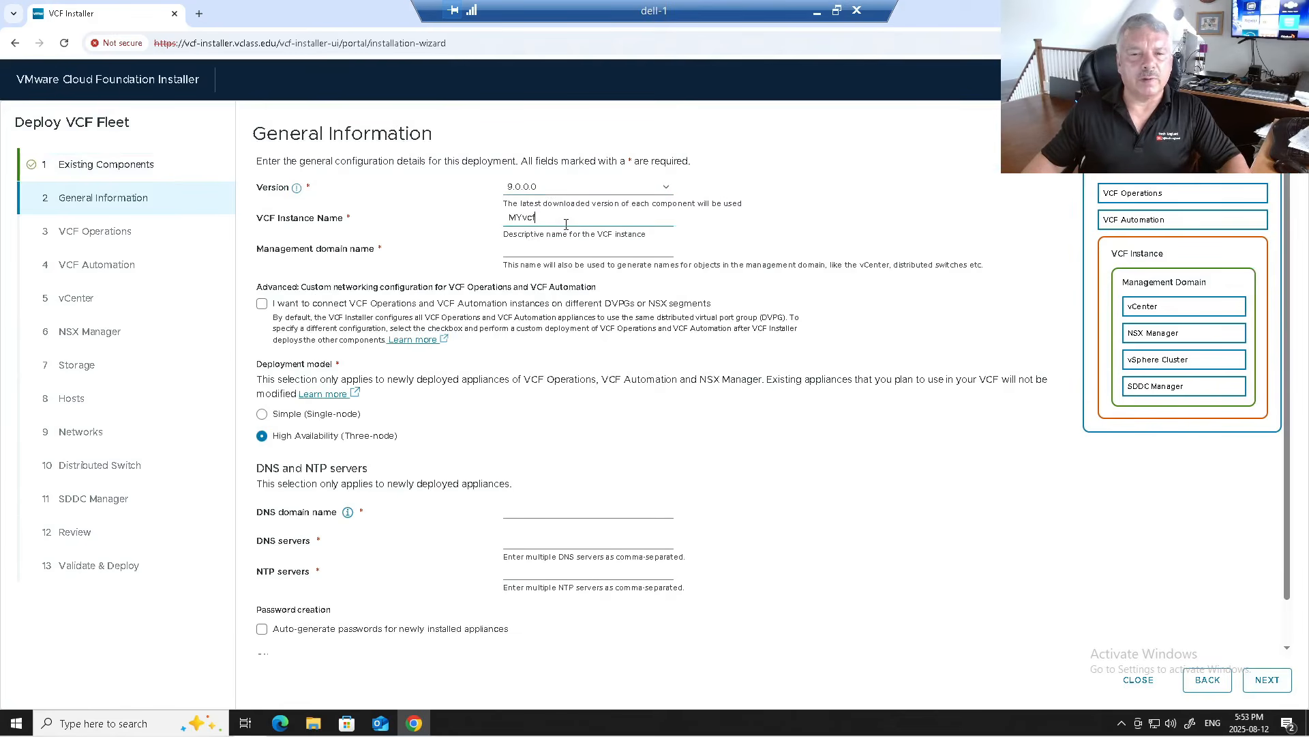
{"action": "type", "text": "-Demo"}
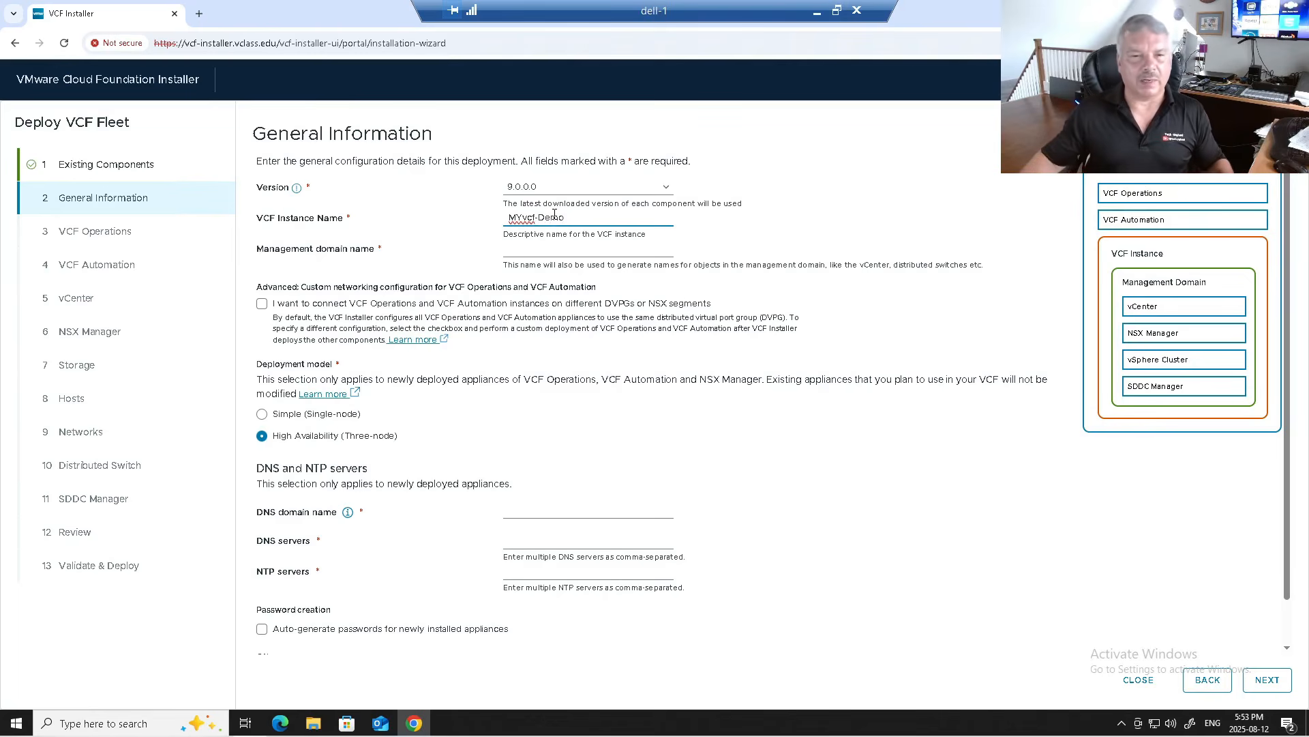
{"action": "left_click", "coordinate": [534, 251]}
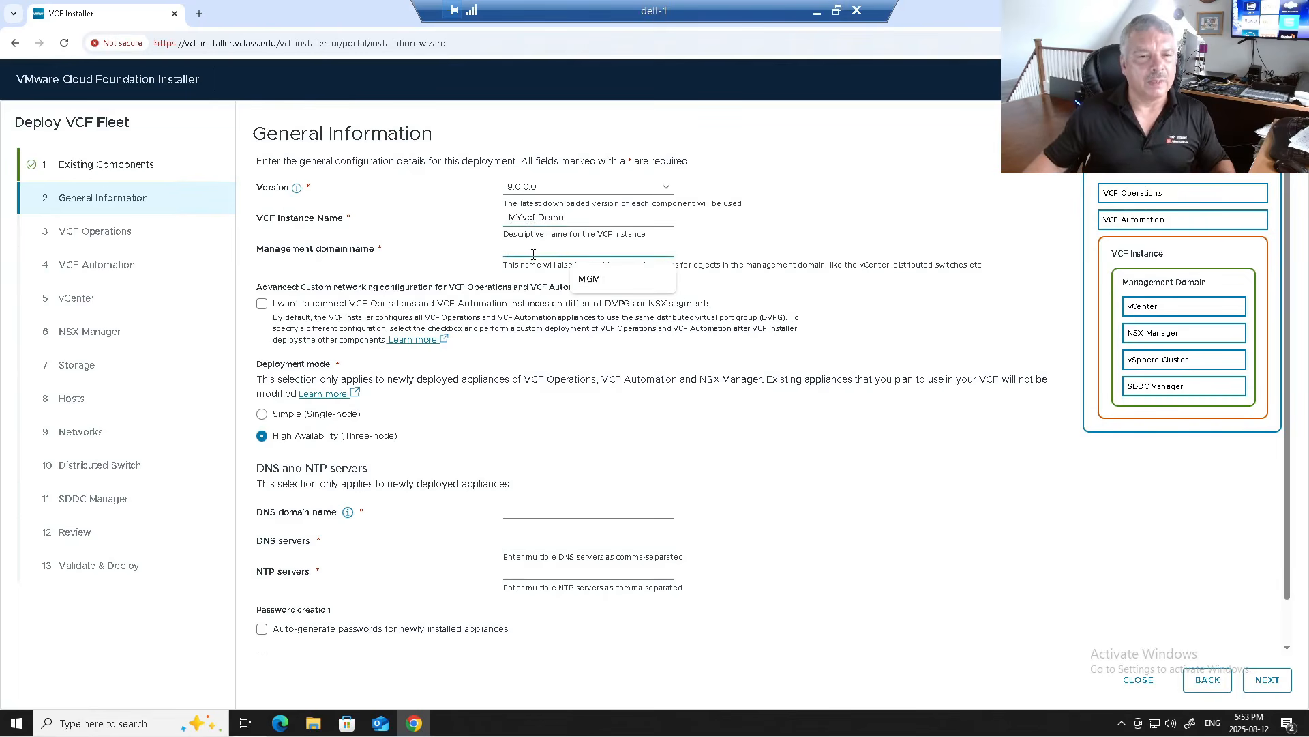
{"action": "left_click_drag", "start_coordinate": [577, 217], "coordinate": [552, 216]}
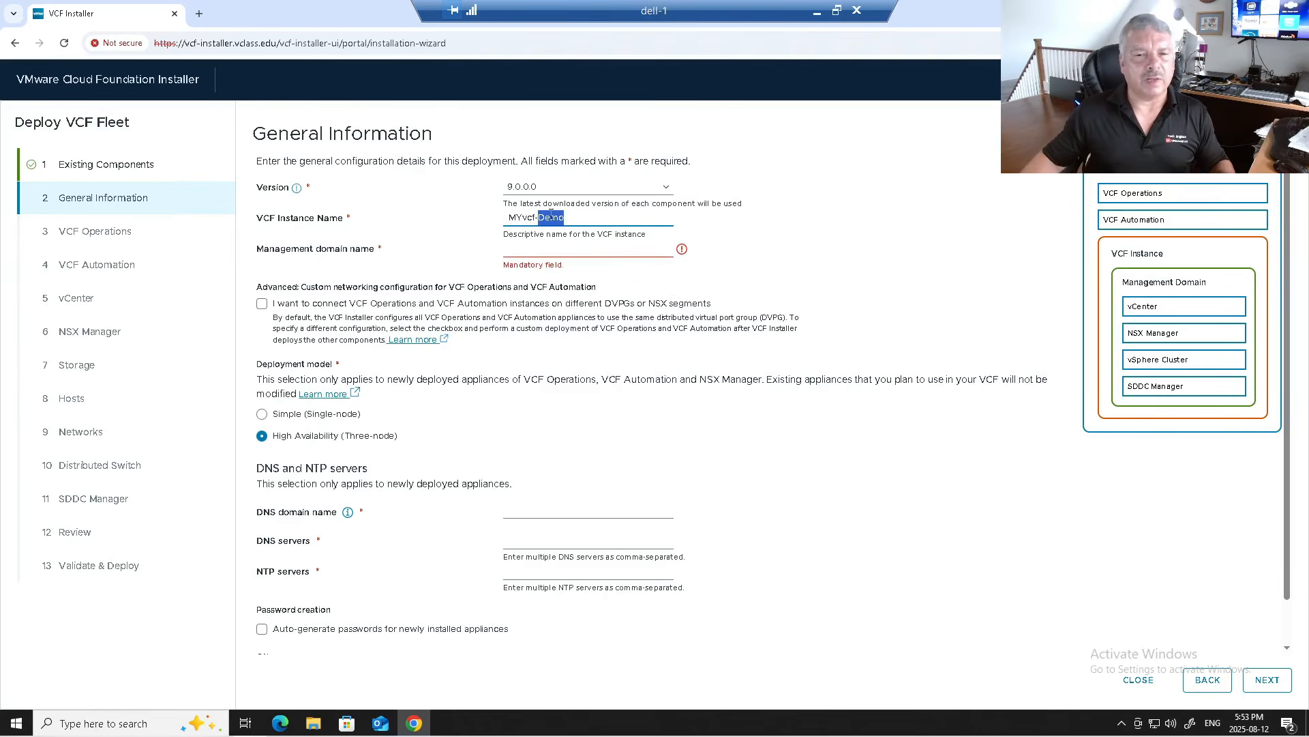
{"action": "key", "text": "BackSpace"}
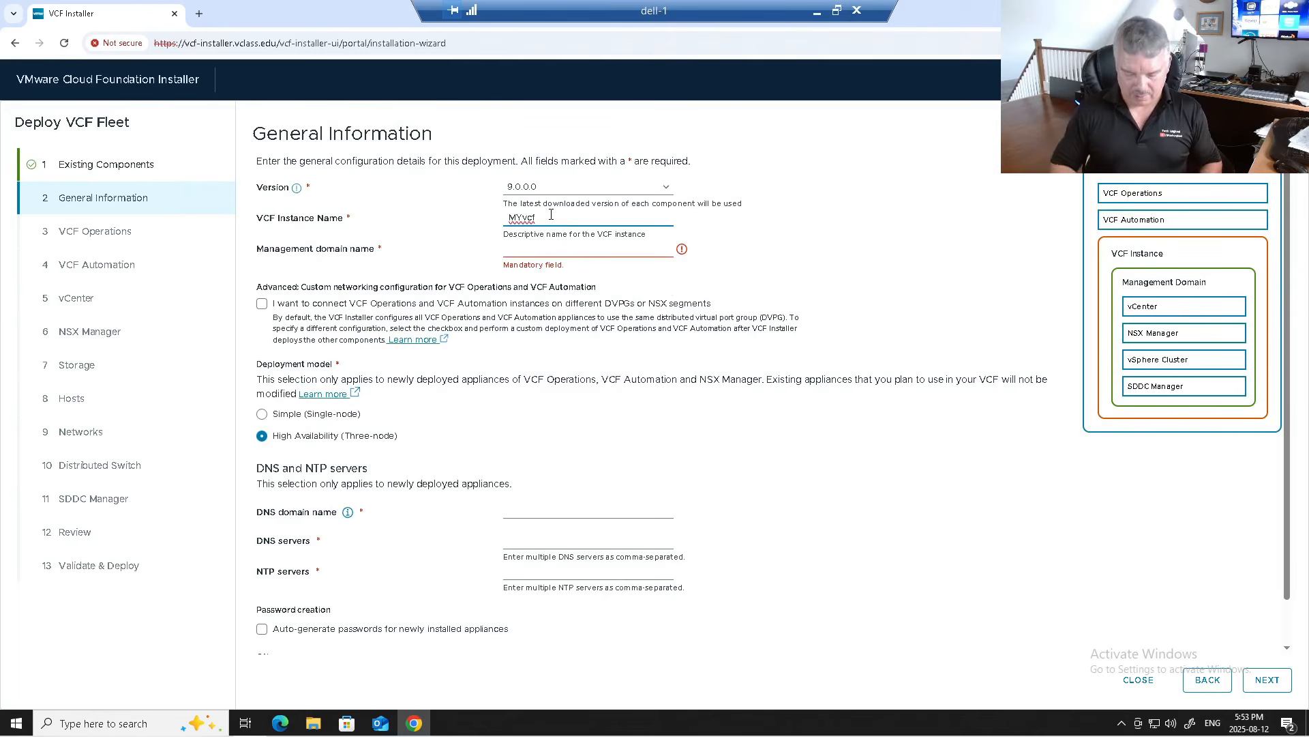
{"action": "type", "text": "OMAIN"}
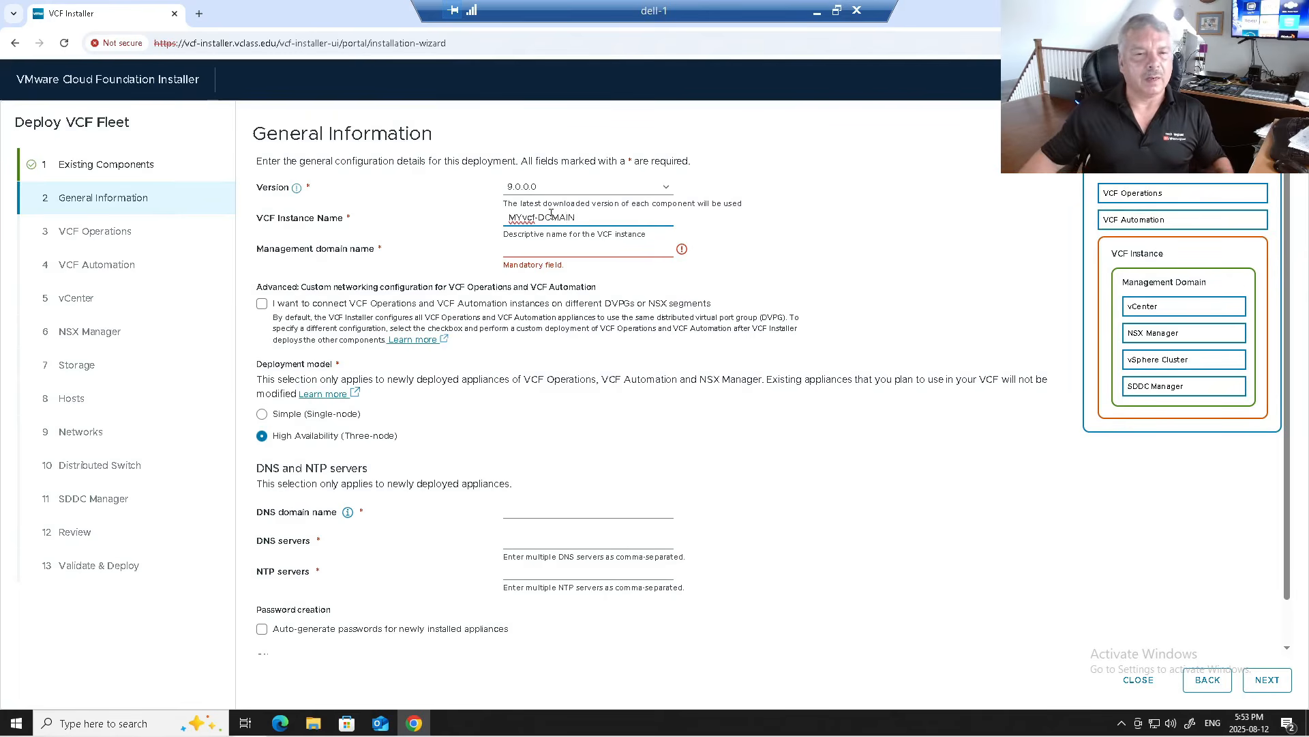
Step: Set the management domain name to MGMT-Dom and choose the Simple (Single-node) deployment model
{"action": "left_click", "coordinate": [547, 251]}
{"action": "type", "text": "MGMT-"}
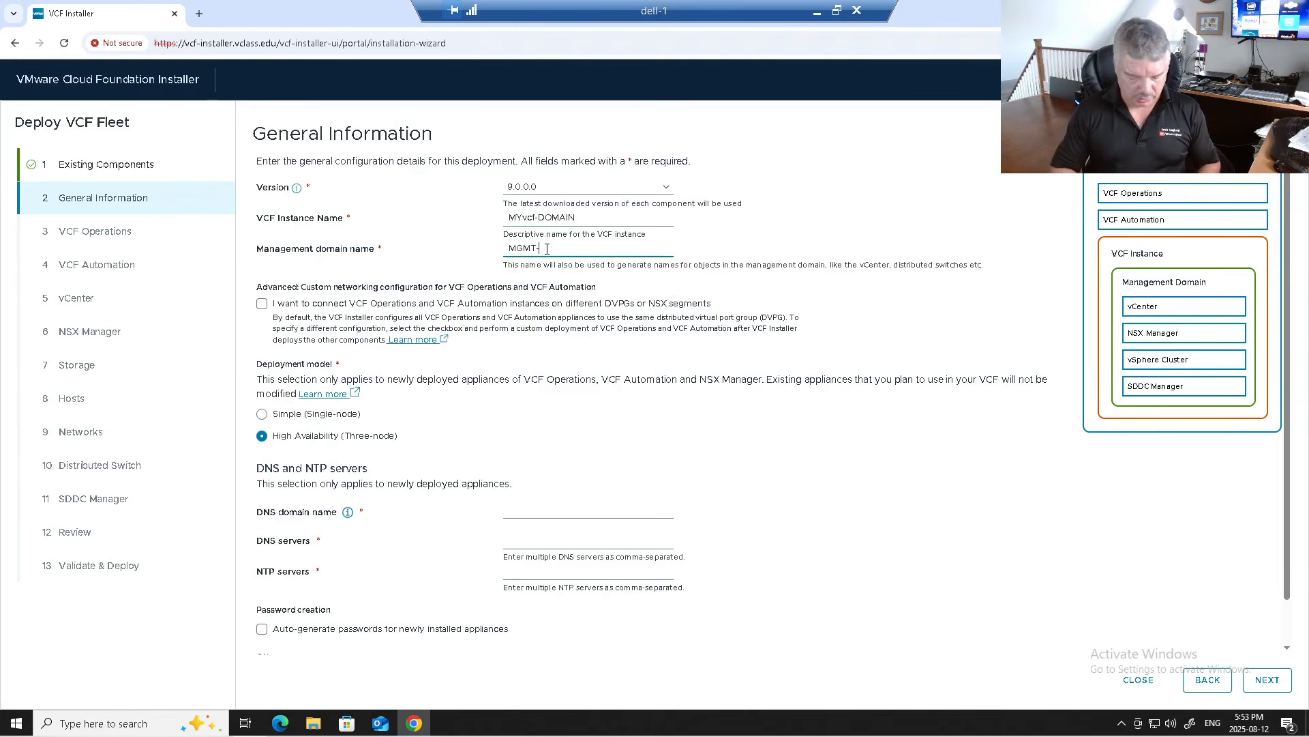
{"action": "type", "text": "DO"}
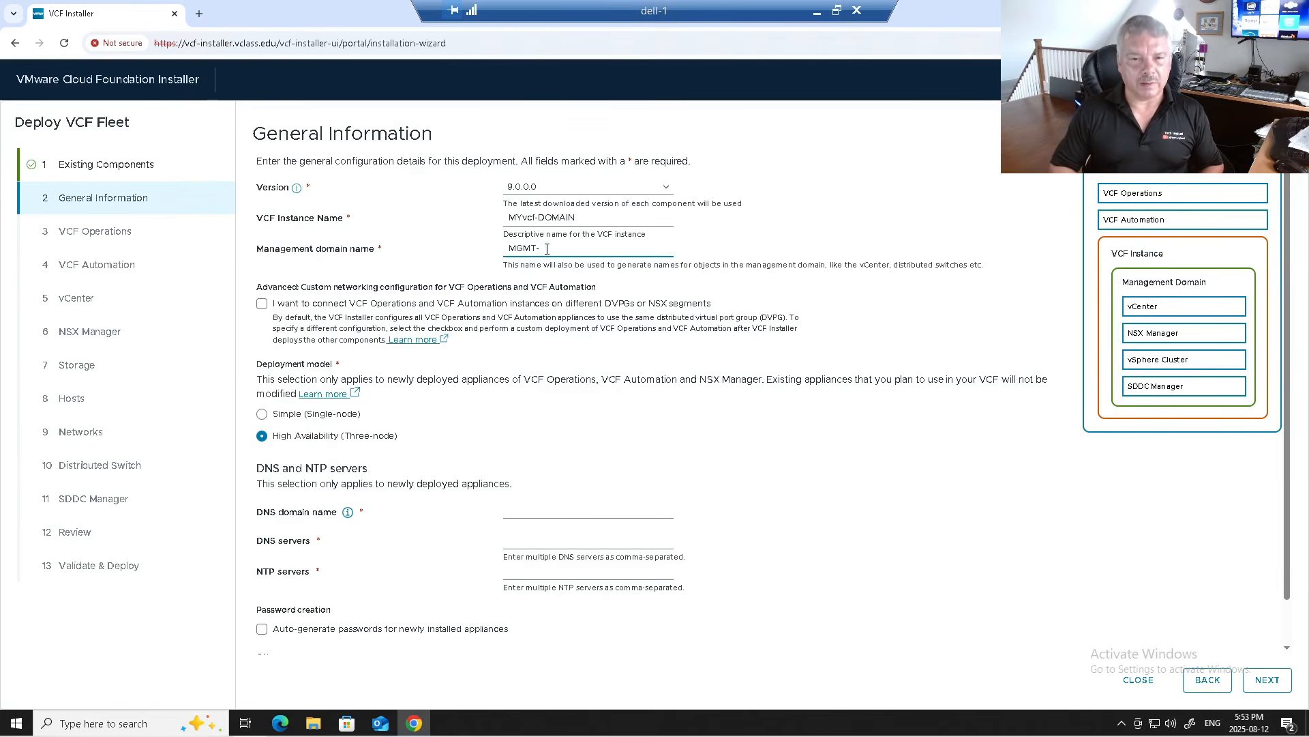
{"action": "type", "text": "m"}
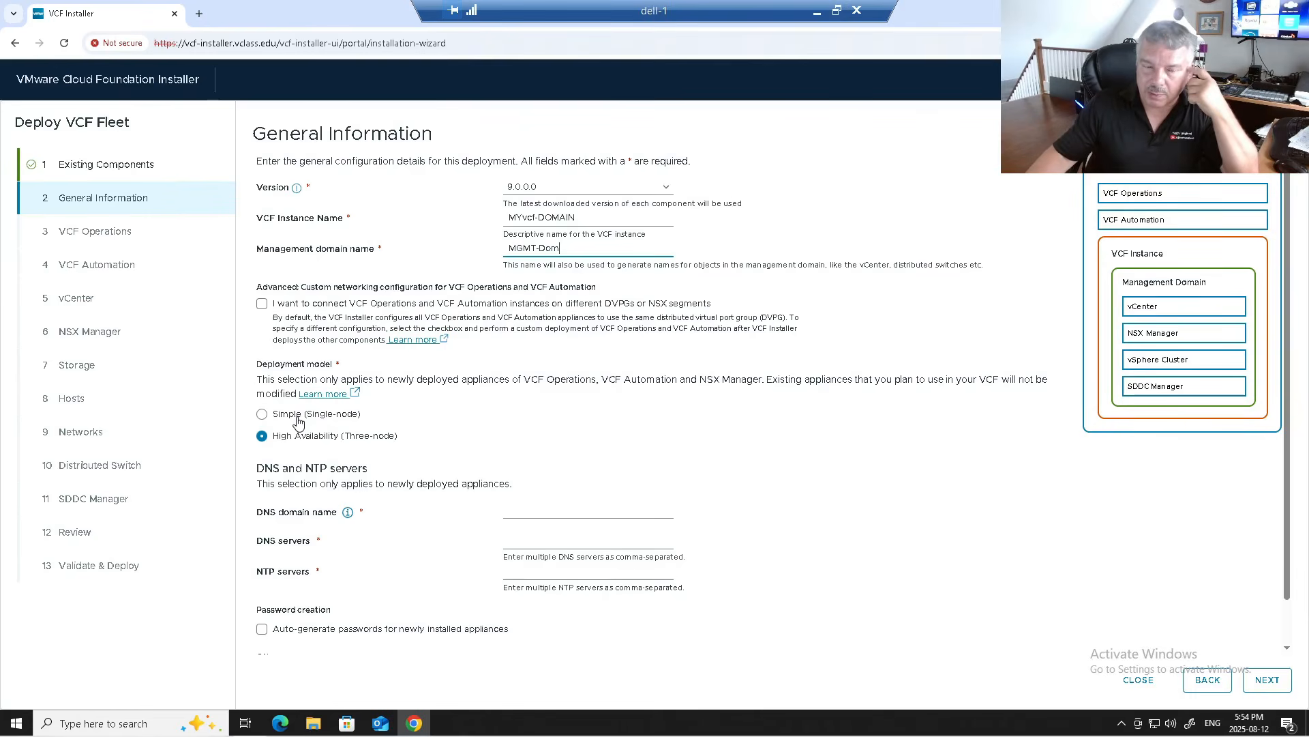
{"action": "left_click", "coordinate": [297, 419]}
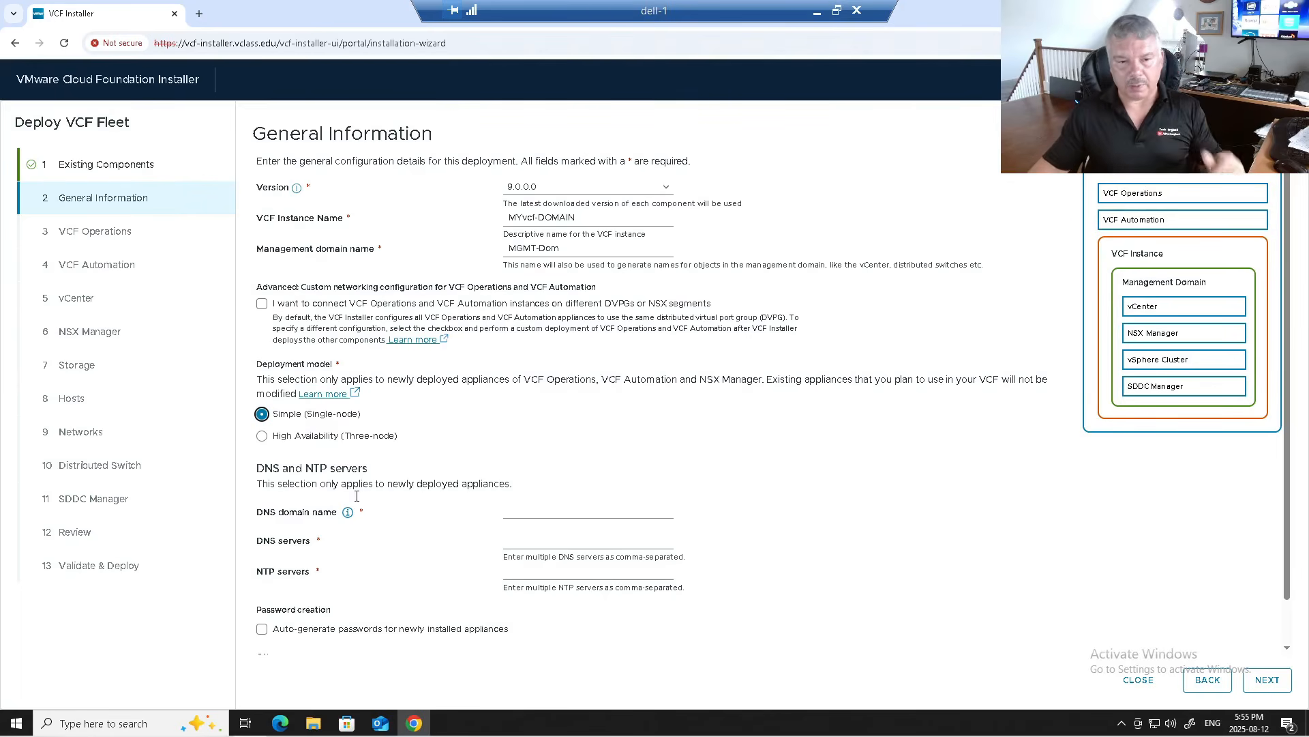
Step: Set the DNS domain to vclass.edu and the DNS server to 172.20.10.11
{"action": "left_click", "coordinate": [529, 511]}
{"action": "left_click", "coordinate": [607, 541]}
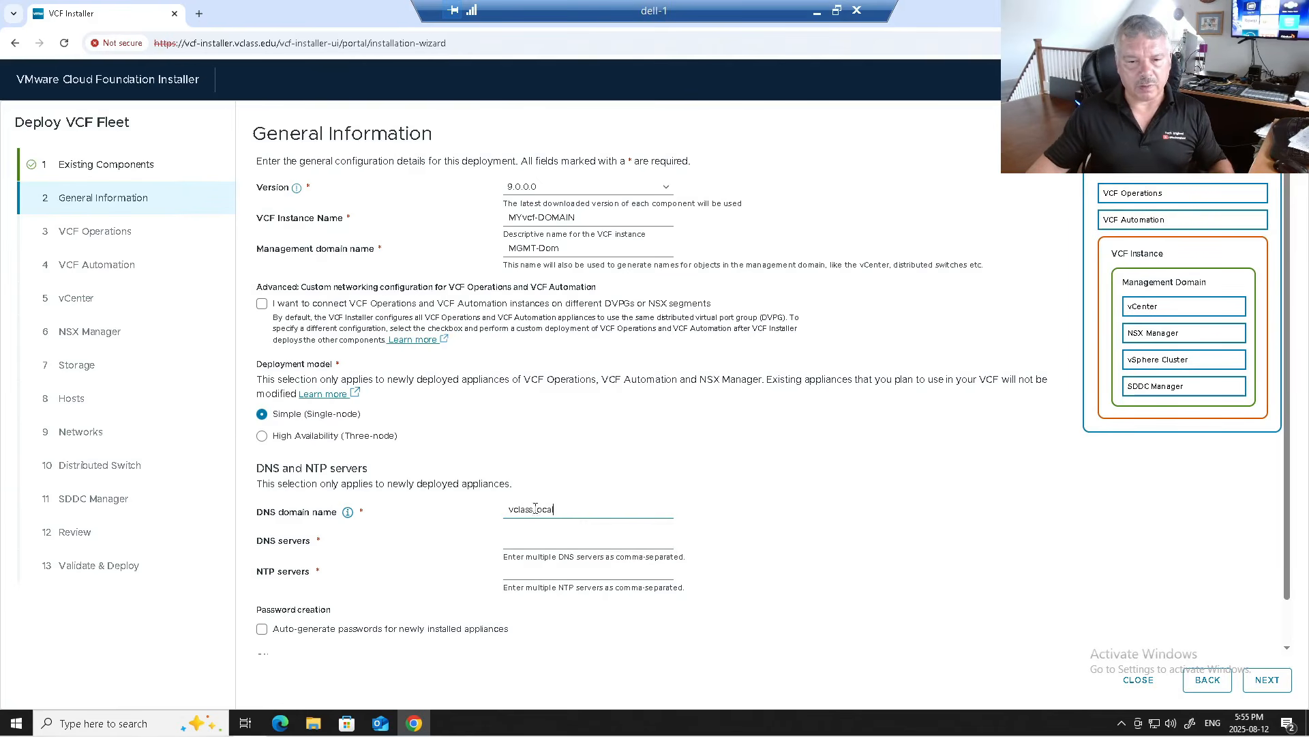
{"action": "double_click", "coordinate": [547, 517]}
{"action": "type", "text": "edu"}
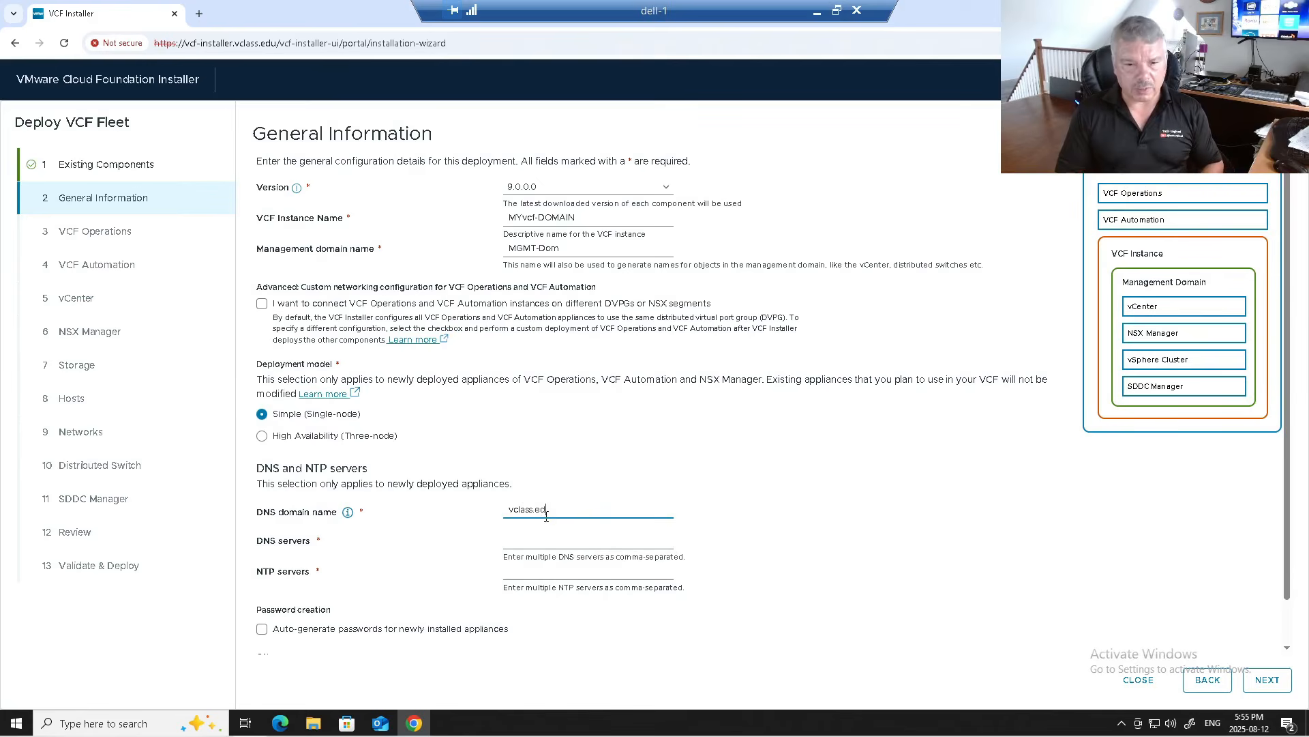
{"action": "left_click", "coordinate": [554, 540]}
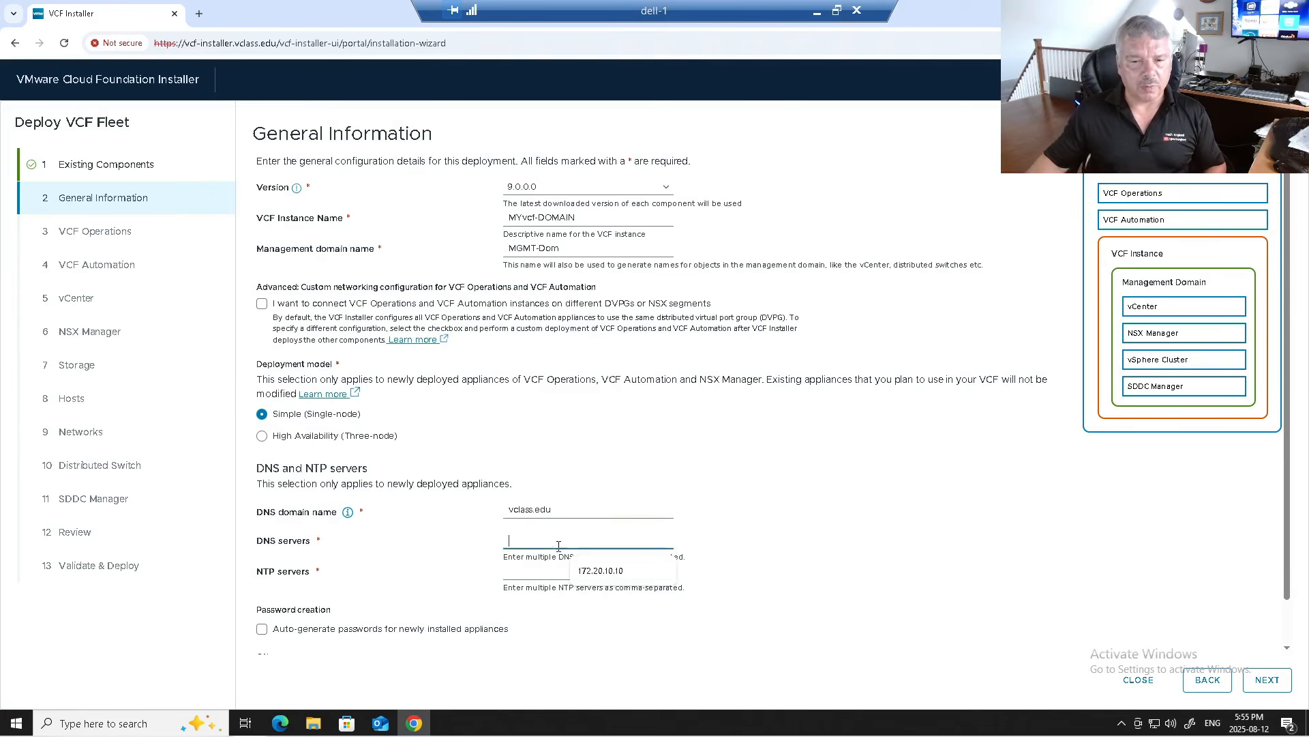
{"action": "left_click", "coordinate": [587, 572]}
{"action": "key", "text": "BackSpace"}
{"action": "type", "text": "172.20.10.11"}
Step: Enter NTP servers 0.ca.pool.ntp.org and 1.ca.pool.ntp.org and continue to VCF Operations
{"action": "left_click", "coordinate": [530, 570]}
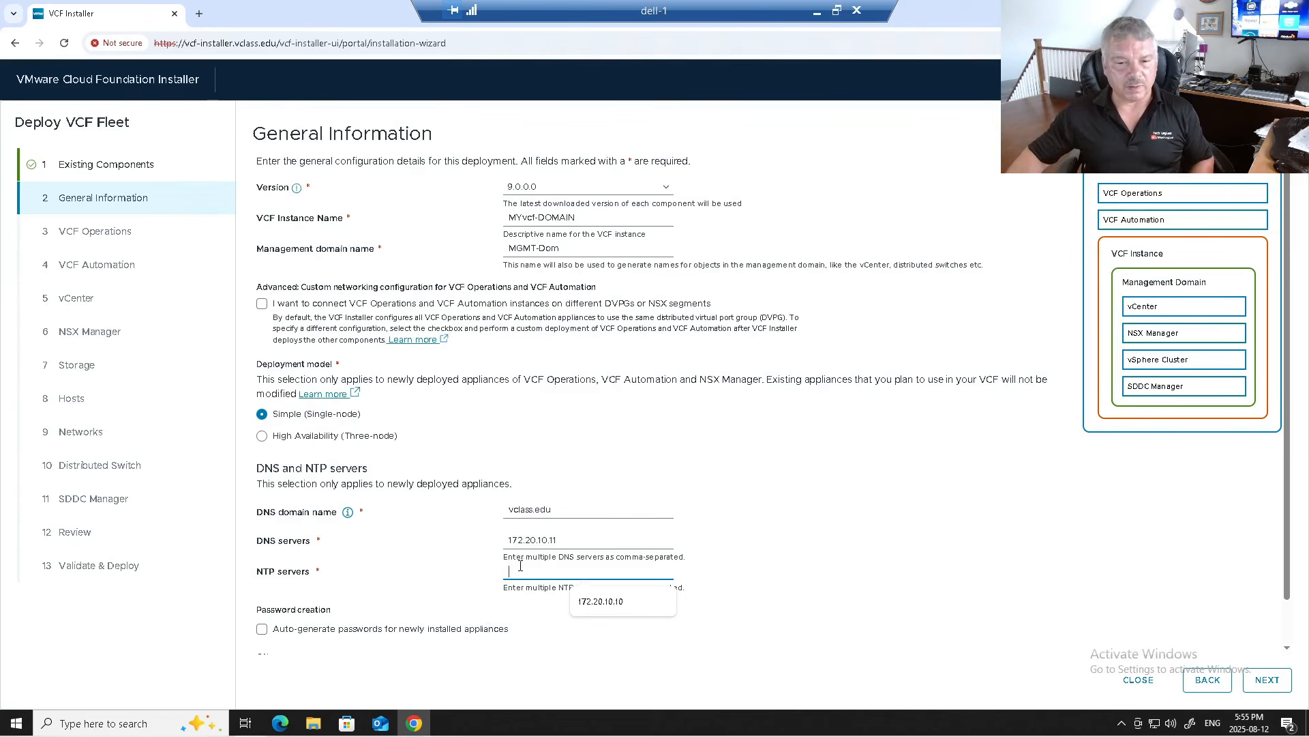
{"action": "type", "text": "0.ca.pool.ntp.org,"}
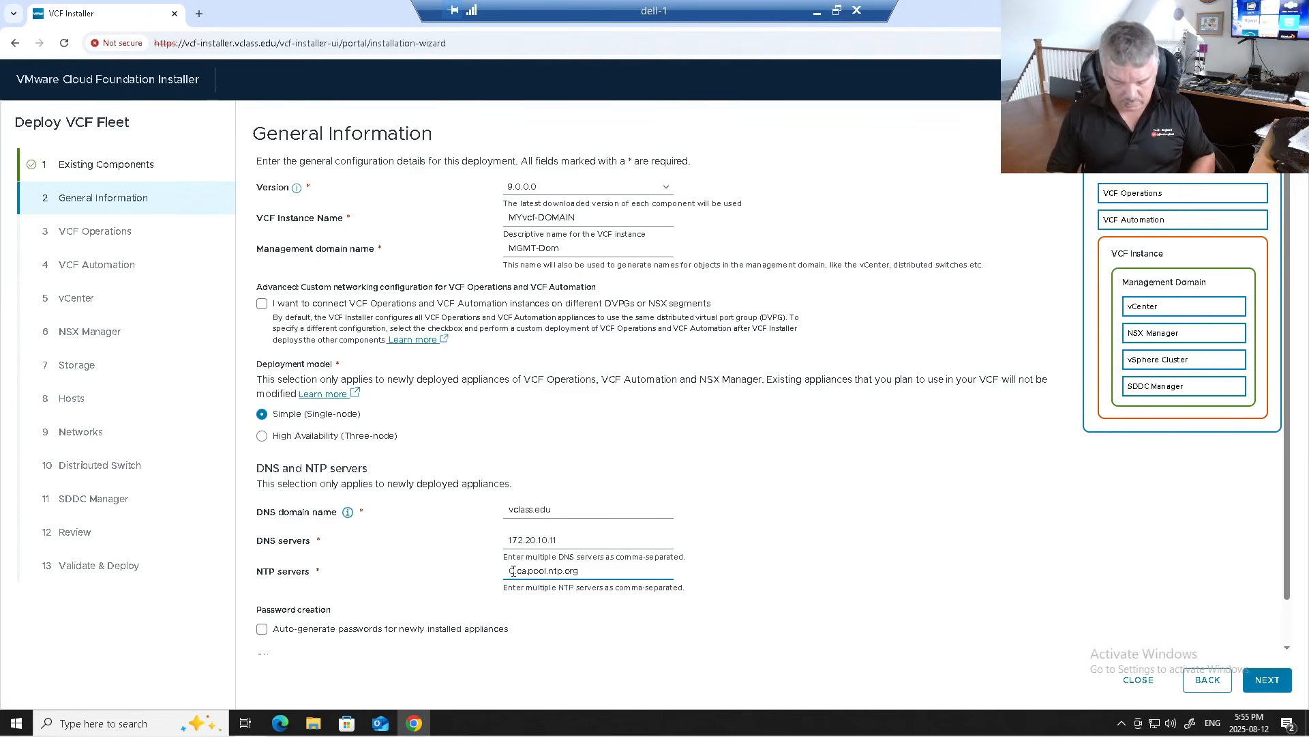
{"action": "type", "text": "0.ca.pool.ntp.org"}
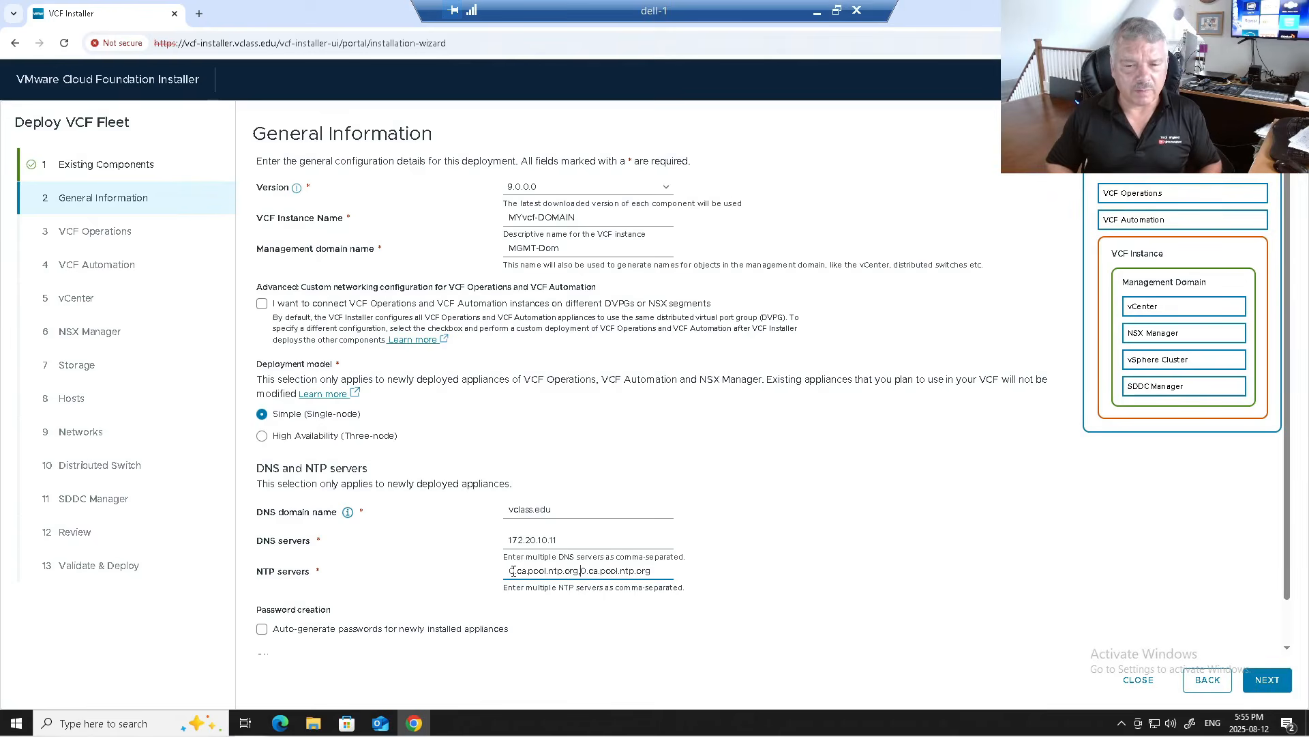
{"action": "key", "text": "Delete"}
{"action": "type", "text": "1"}
{"action": "left_click", "coordinate": [756, 489]}
{"action": "scroll", "coordinate": [755, 489], "scroll_direction": "down", "scroll_amount": 1}
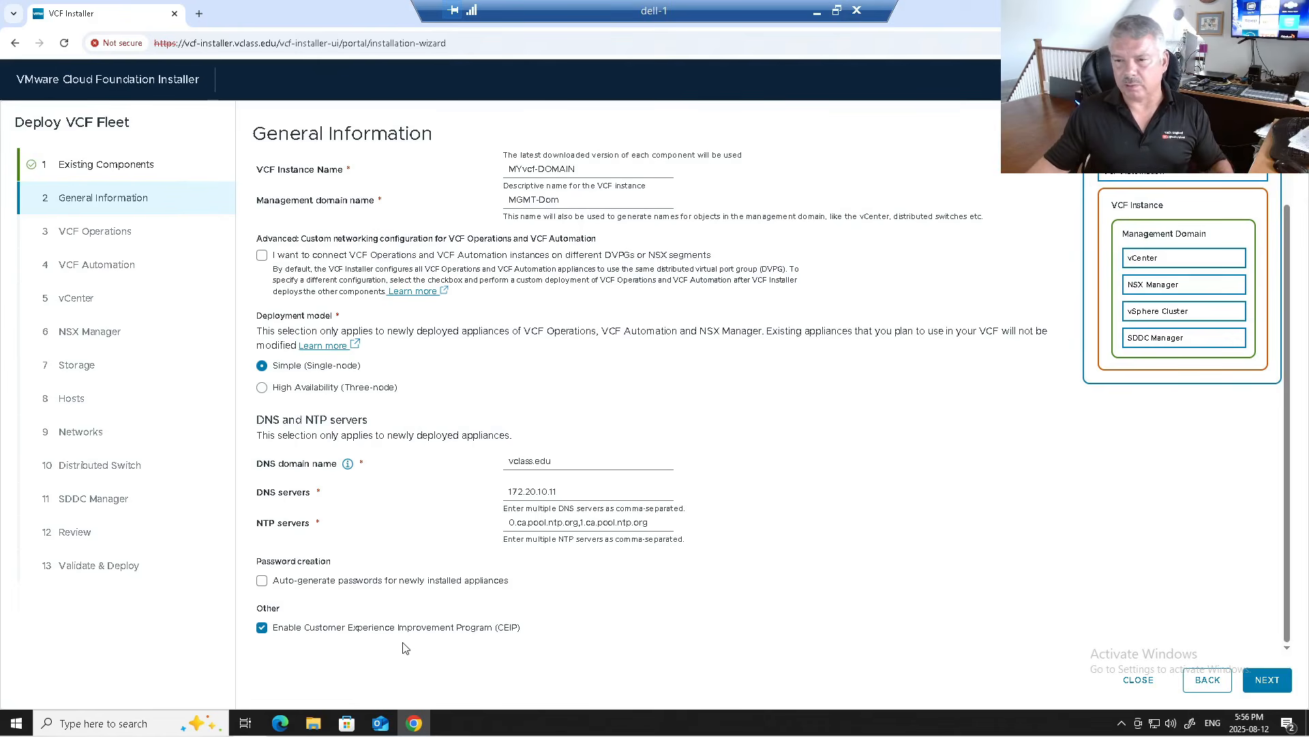
{"action": "left_click", "coordinate": [1267, 680]}
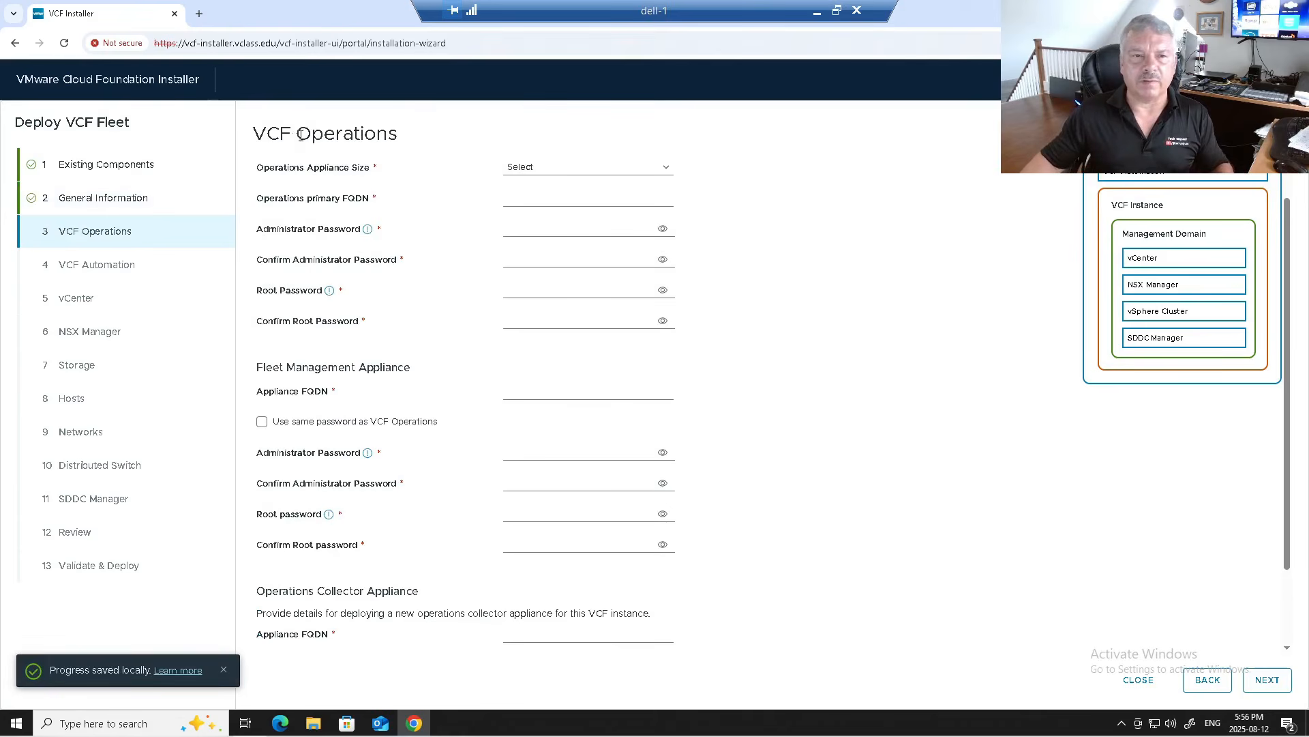
Step: Set the VCF Operations appliance size to Small with primary FQDN vcfops.vclass.edu
{"action": "left_click_drag", "start_coordinate": [301, 136], "coordinate": [391, 139]}
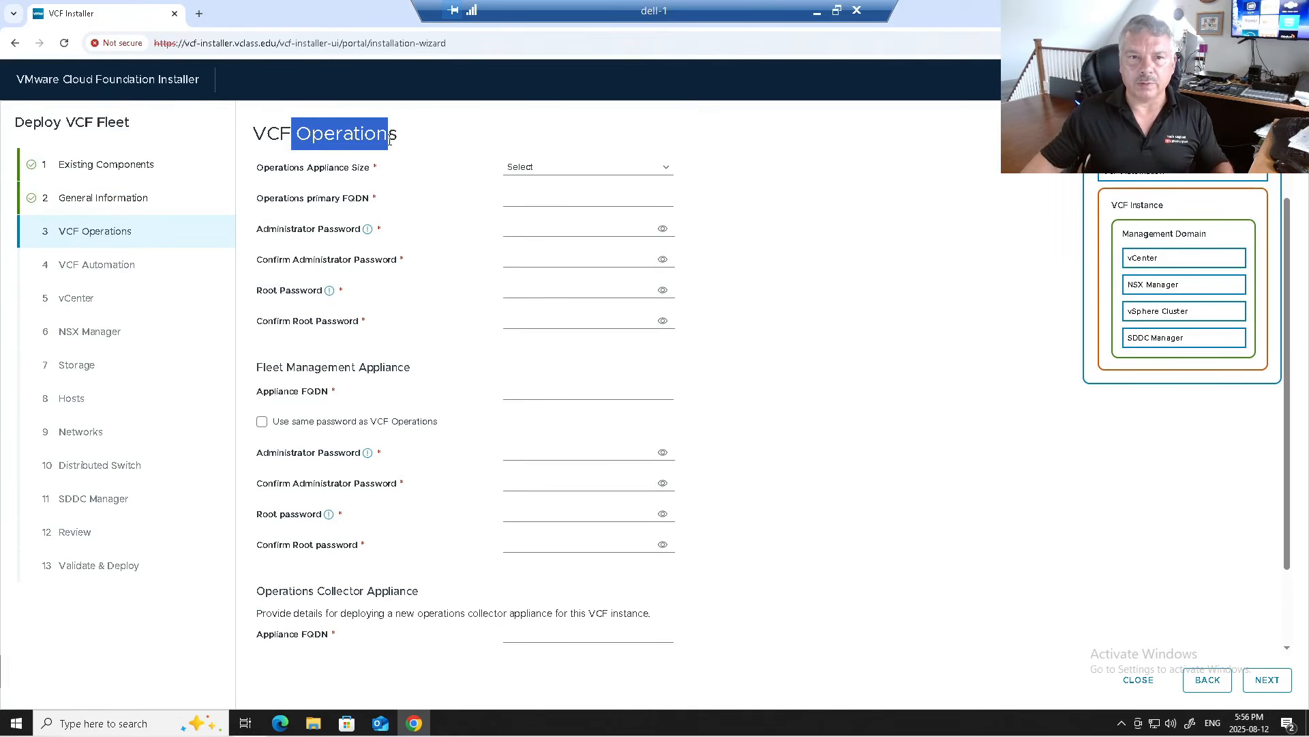
{"action": "left_click", "coordinate": [525, 169]}
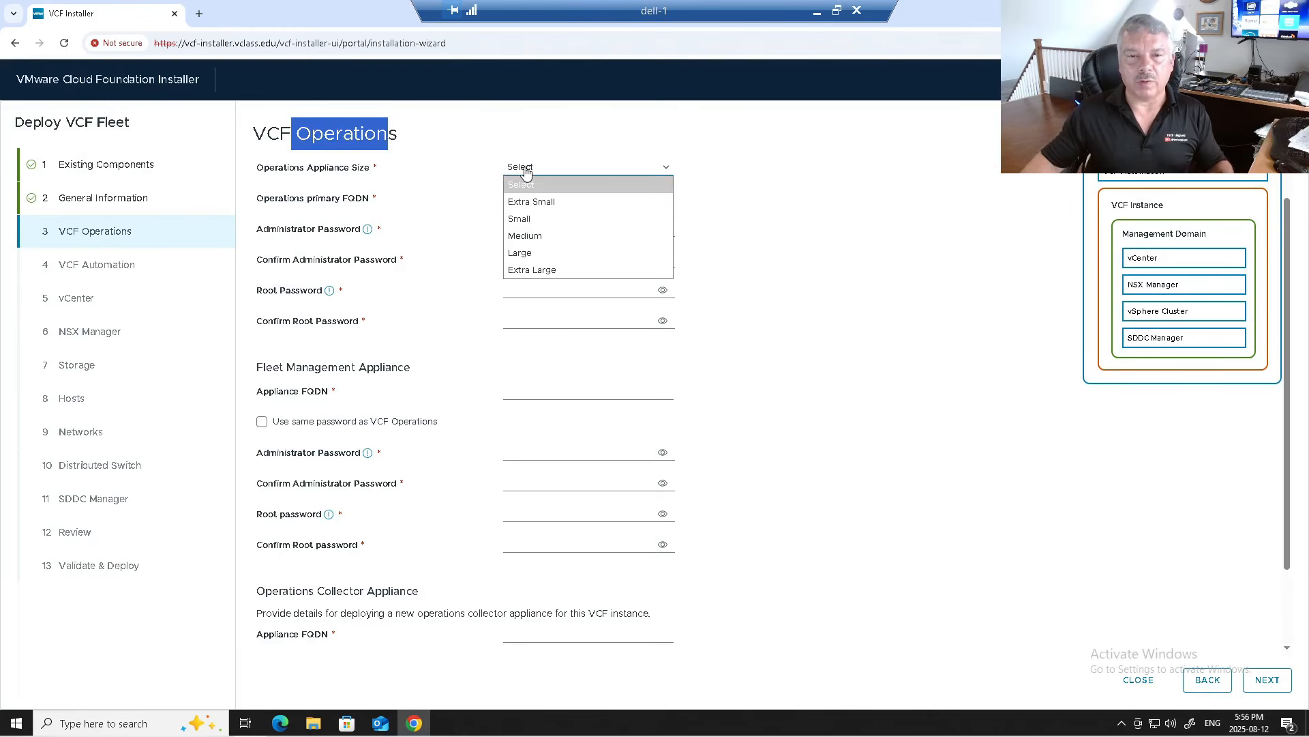
{"action": "left_click", "coordinate": [528, 219]}
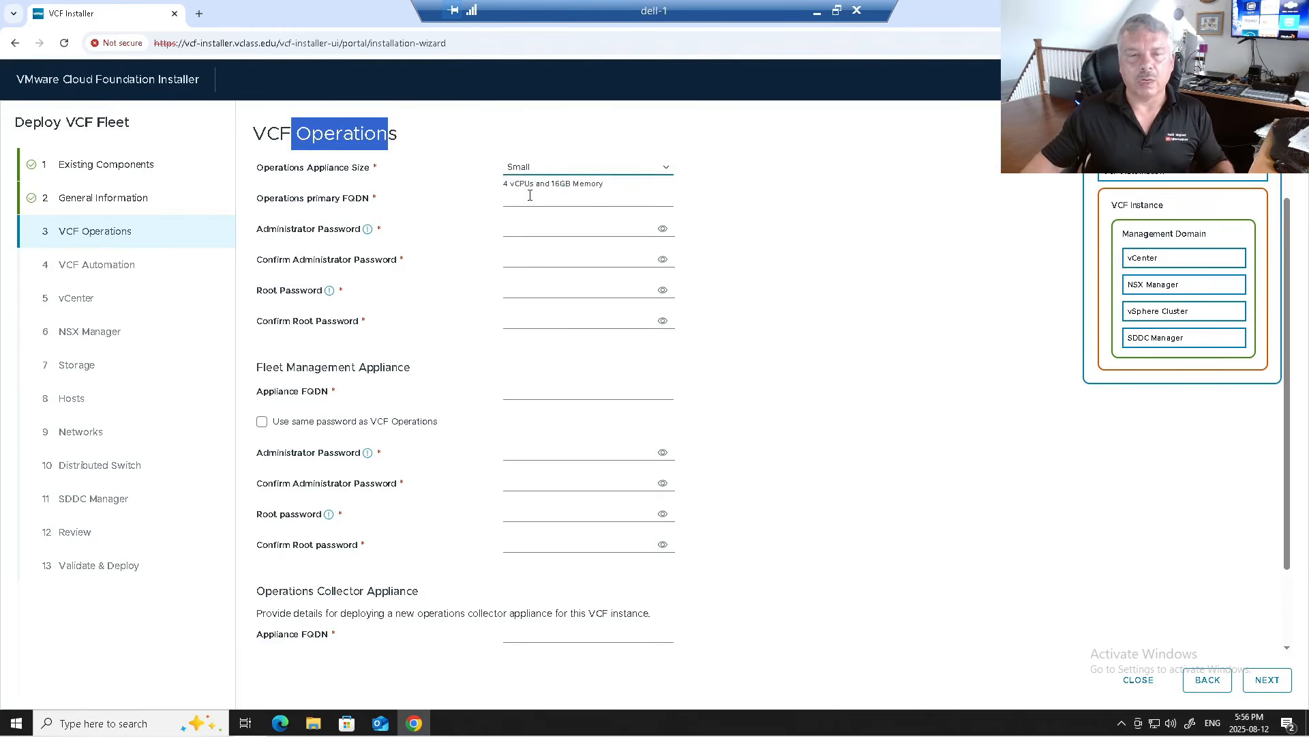
{"action": "left_click", "coordinate": [542, 176]}
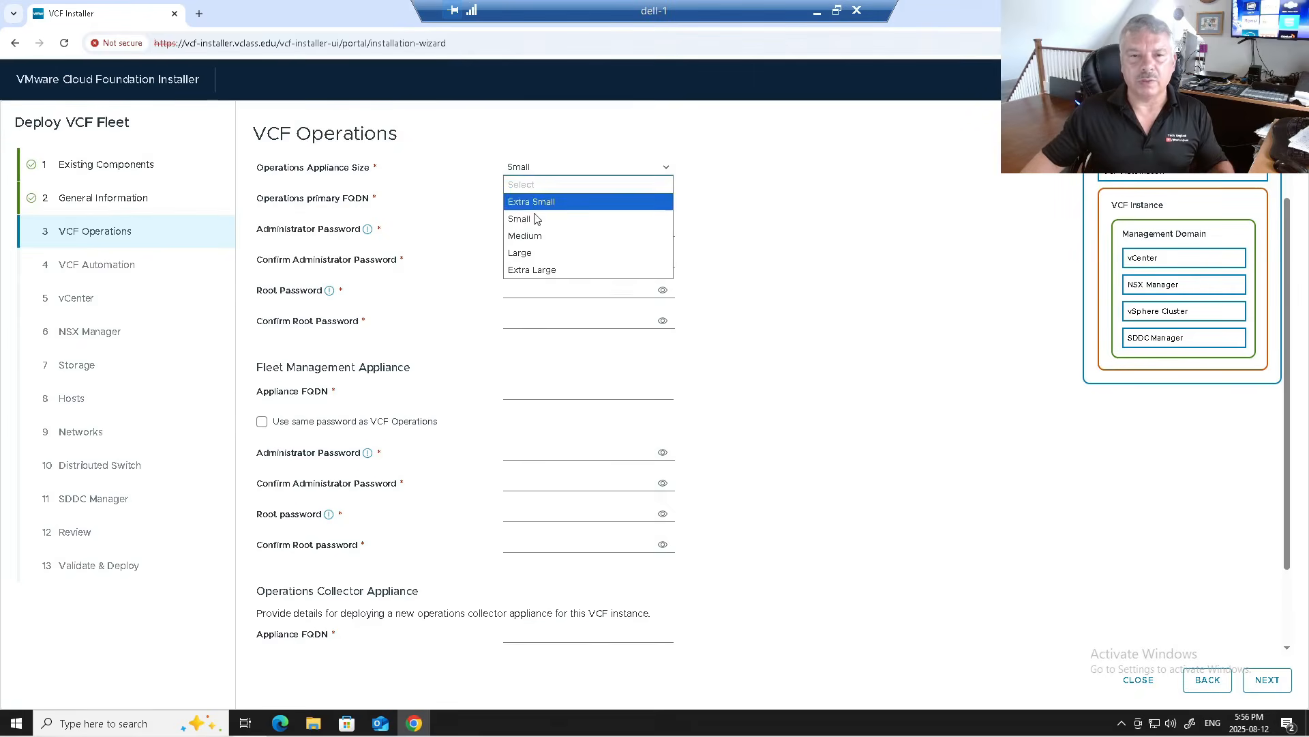
{"action": "left_click", "coordinate": [532, 242]}
{"action": "left_click", "coordinate": [526, 169]}
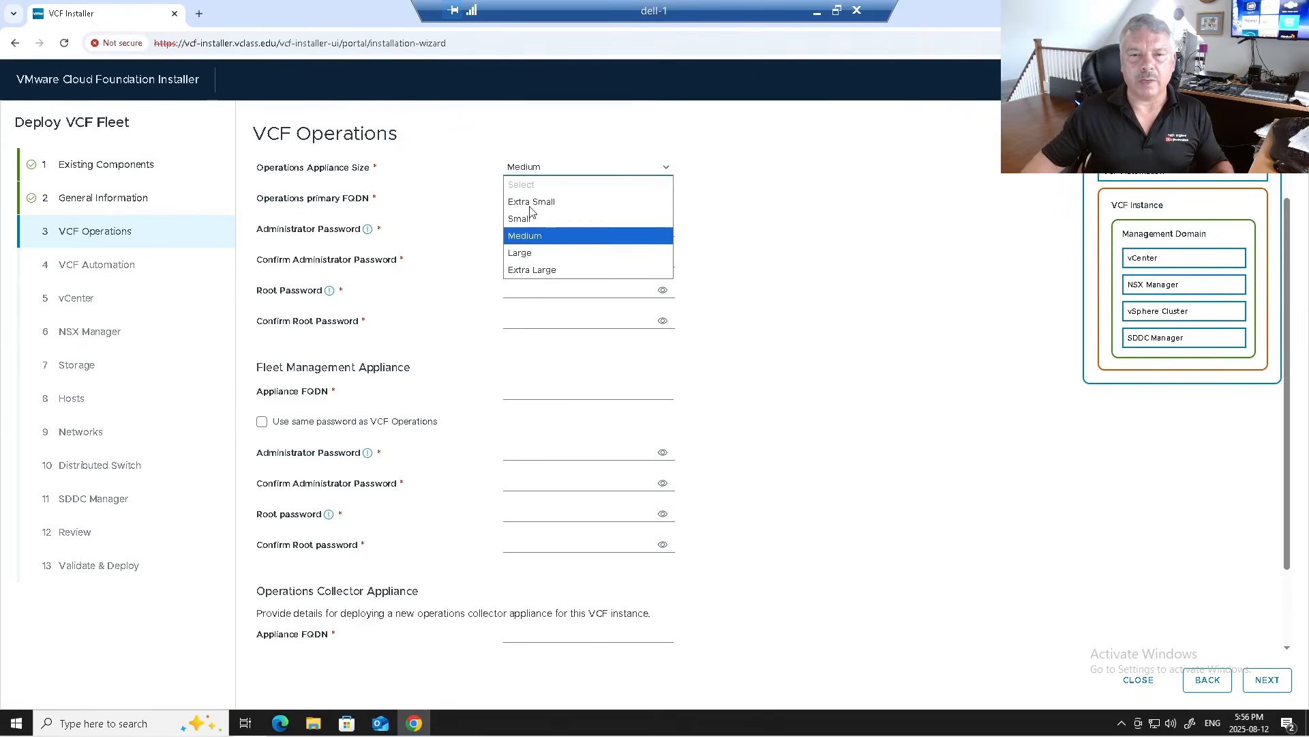
{"action": "left_click", "coordinate": [532, 252]}
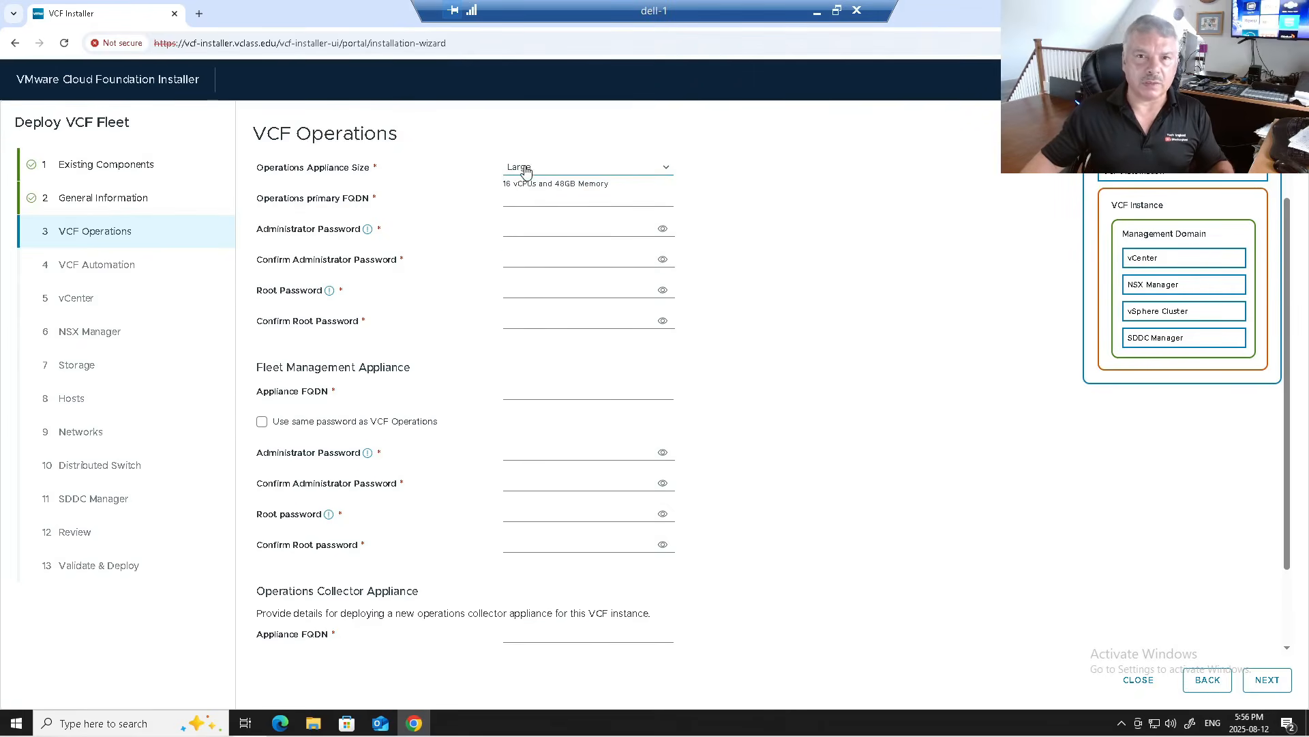
{"action": "left_click", "coordinate": [527, 170]}
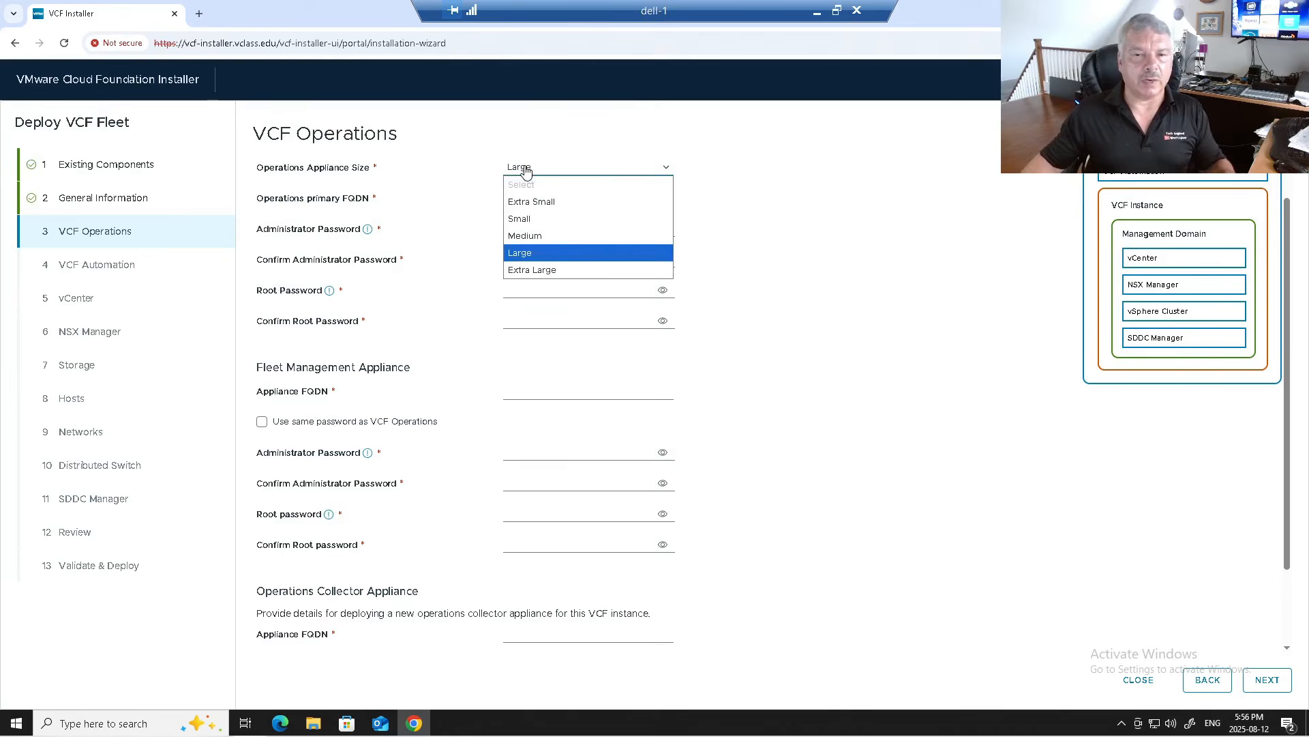
{"action": "left_click", "coordinate": [524, 218]}
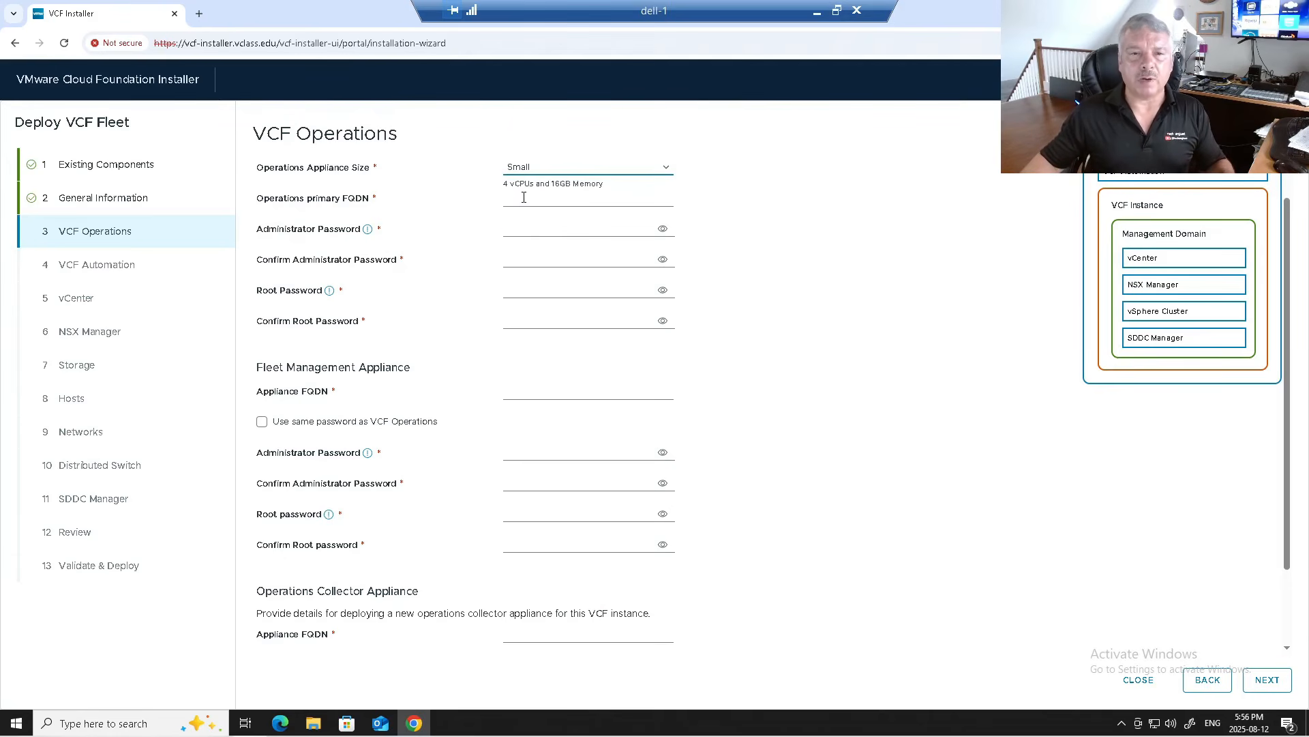
{"action": "left_click", "coordinate": [521, 201]}
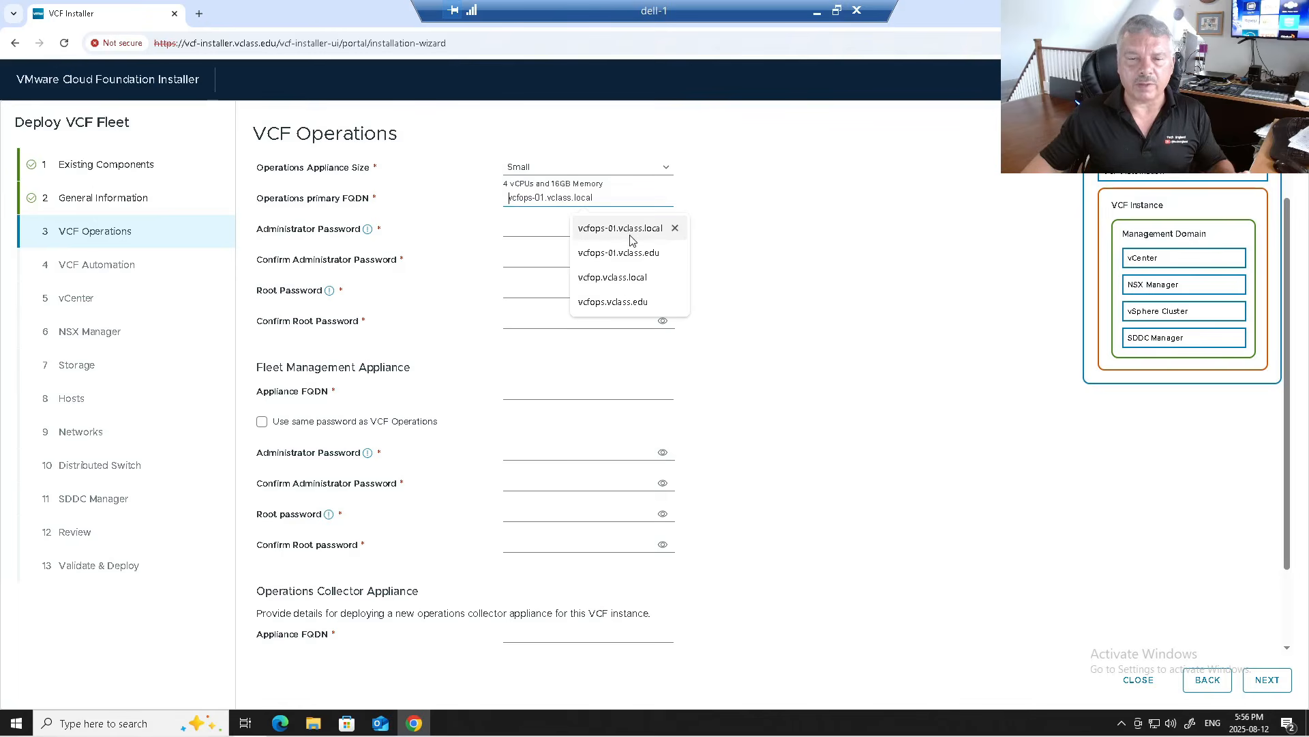
{"action": "left_click", "coordinate": [601, 303]}
Step: Enter the administrator password and reuse it for the confirmation and root password
{"action": "left_click", "coordinate": [523, 225]}
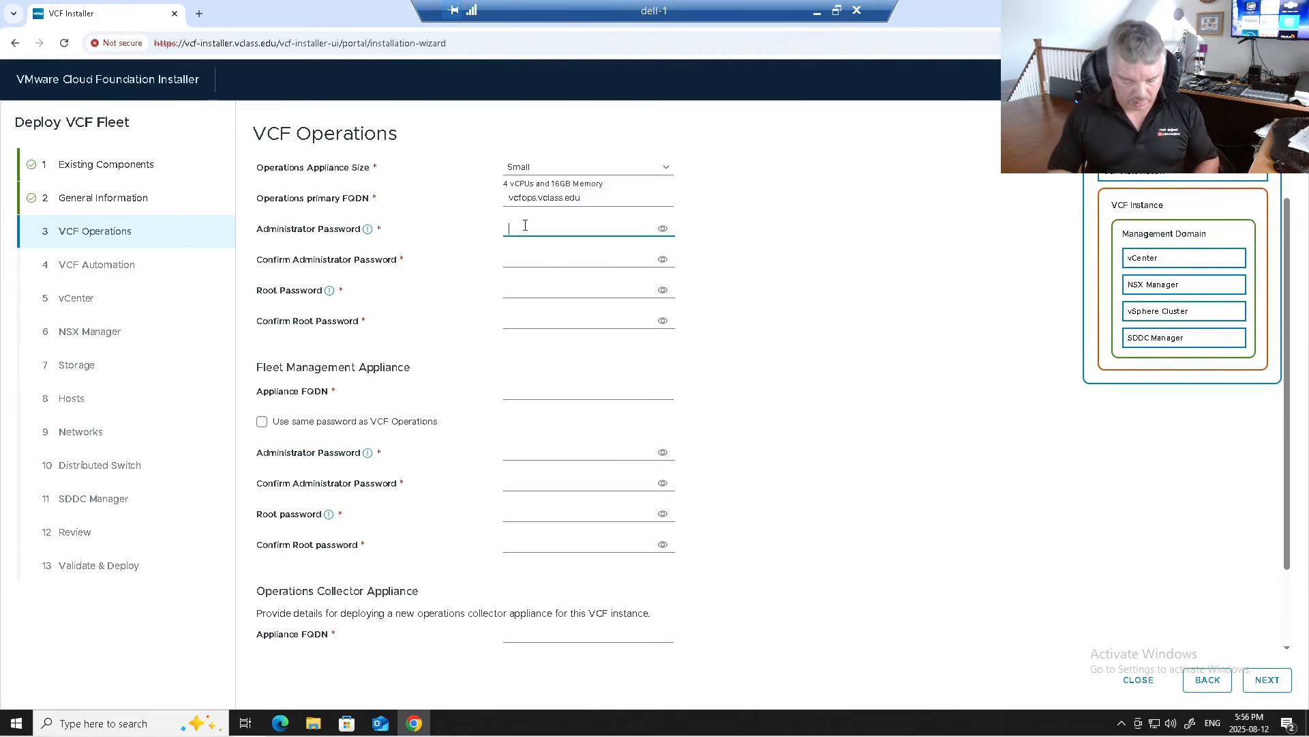
{"action": "type", "text": "VMware123!V"}
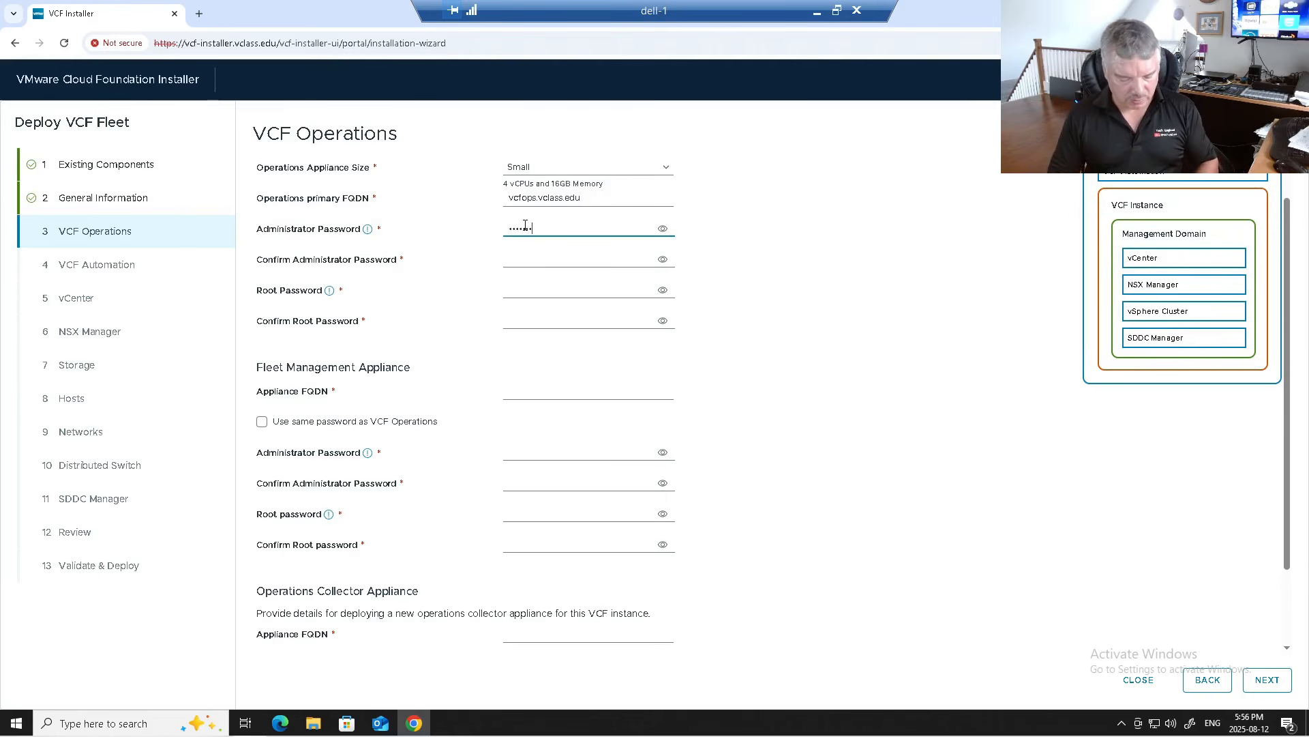
{"action": "type", "text": "Mware"}
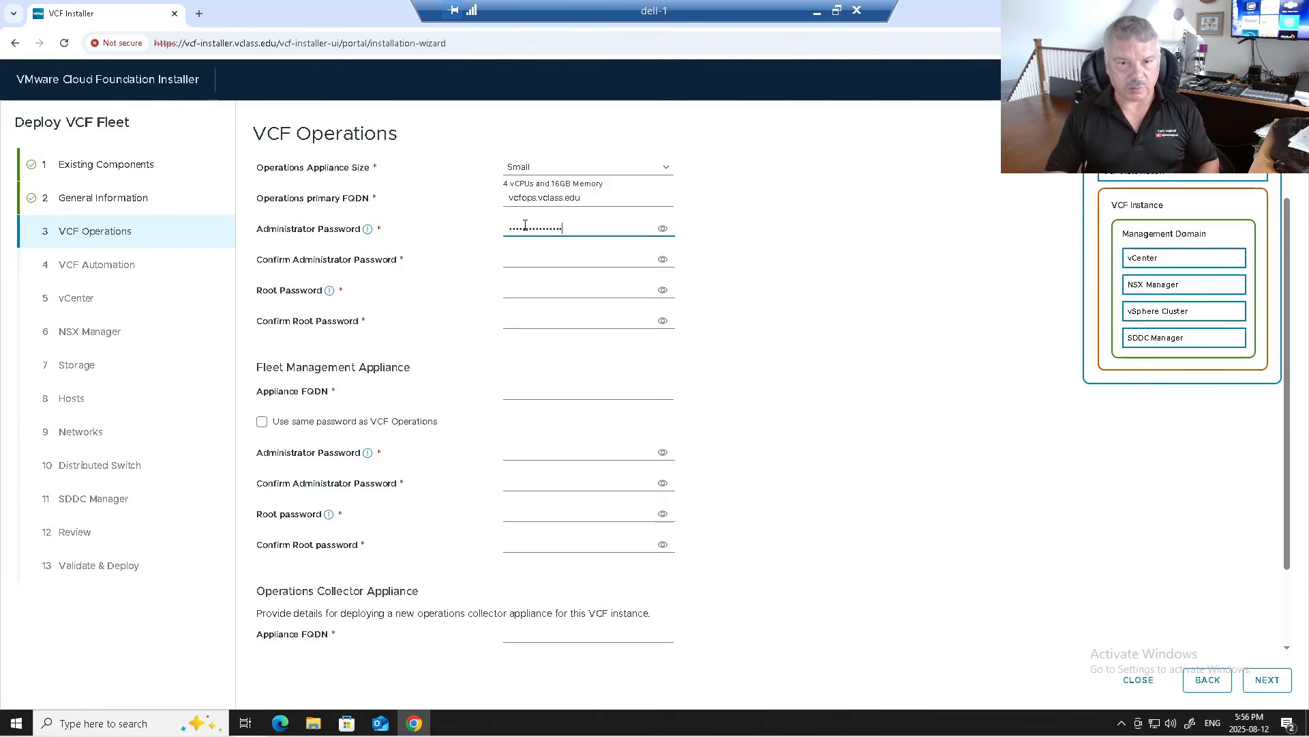
{"action": "left_click", "coordinate": [665, 234]}
{"action": "left_click_drag", "start_coordinate": [591, 229], "coordinate": [467, 240]}
{"action": "key", "text": "ctrl+c"}
{"action": "left_click", "coordinate": [512, 259]}
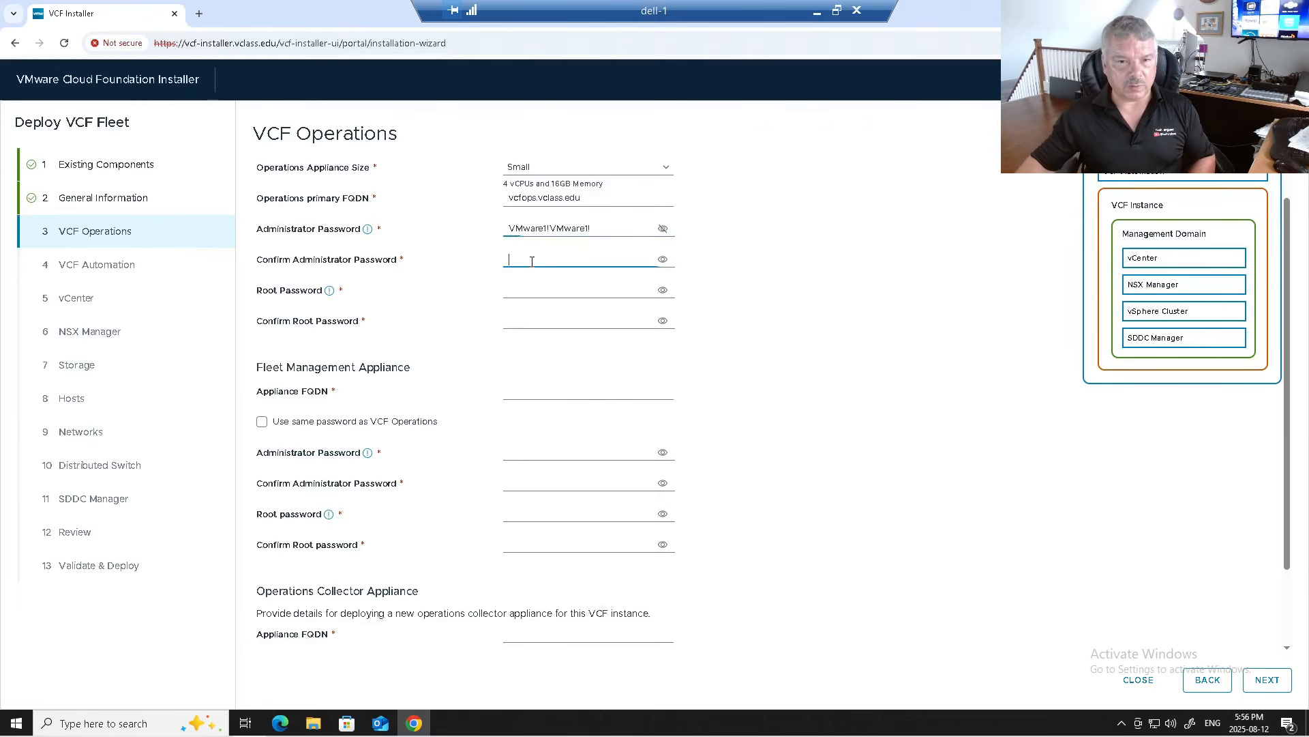
{"action": "key", "text": "ctrl+v"}
{"action": "left_click", "coordinate": [536, 288]}
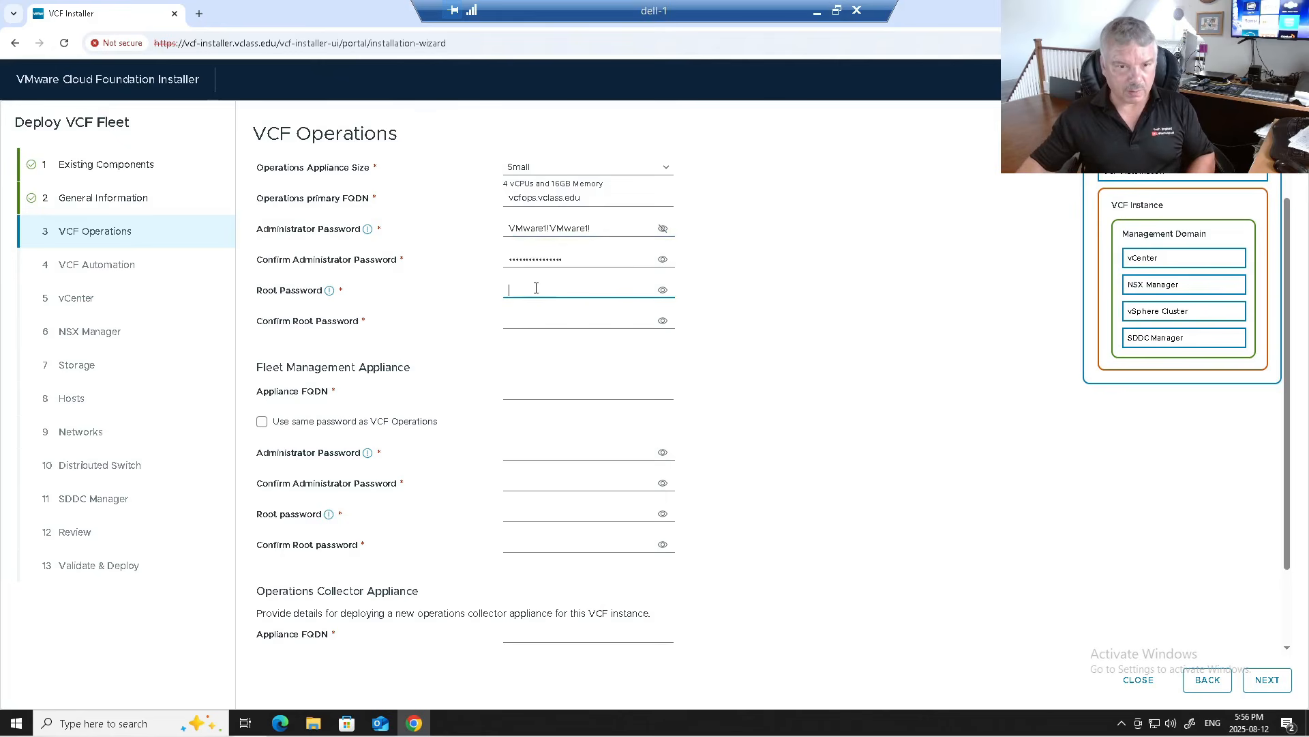
{"action": "key", "text": "ctrl+v"}
{"action": "key", "text": "ctrl+v"}
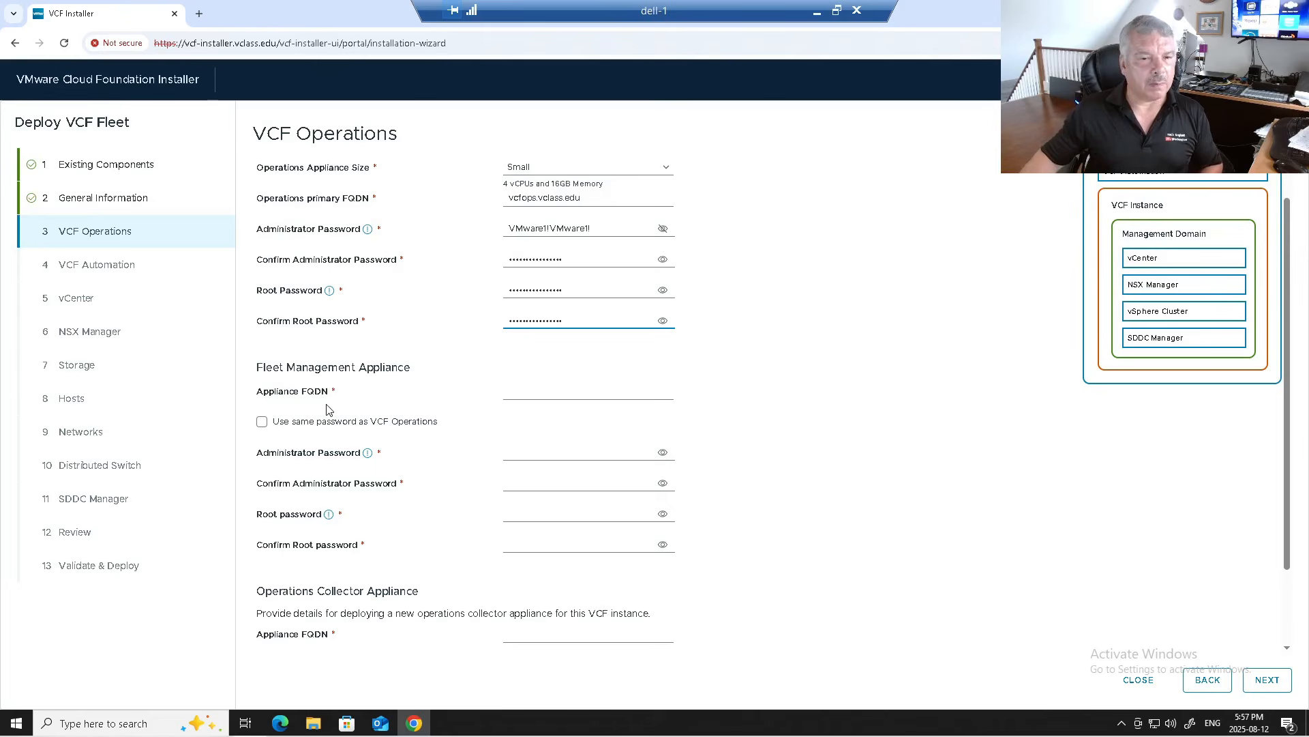
Step: Set fleet management to vcflcm.vclass.edu and collector to vcfops-collector-01.vclass.edu, both reusing Operations passwords
{"action": "left_click", "coordinate": [536, 388]}
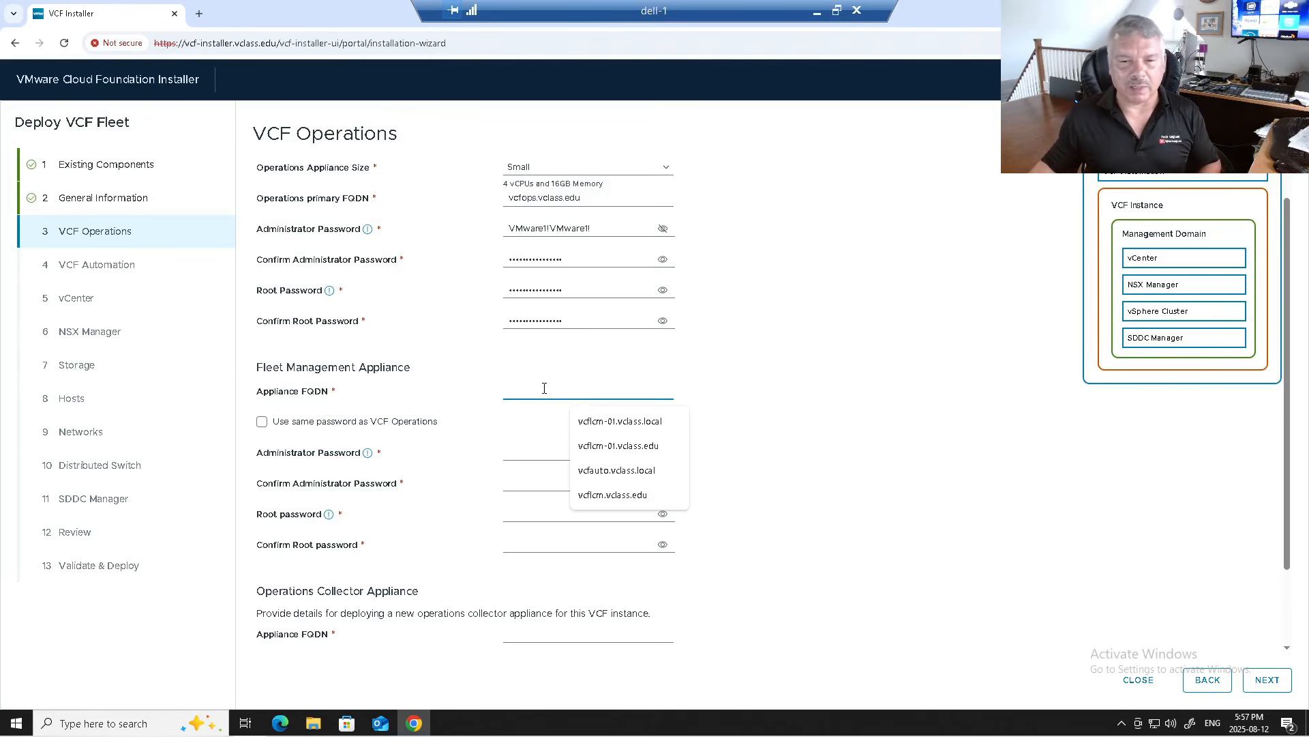
{"action": "left_click", "coordinate": [613, 504]}
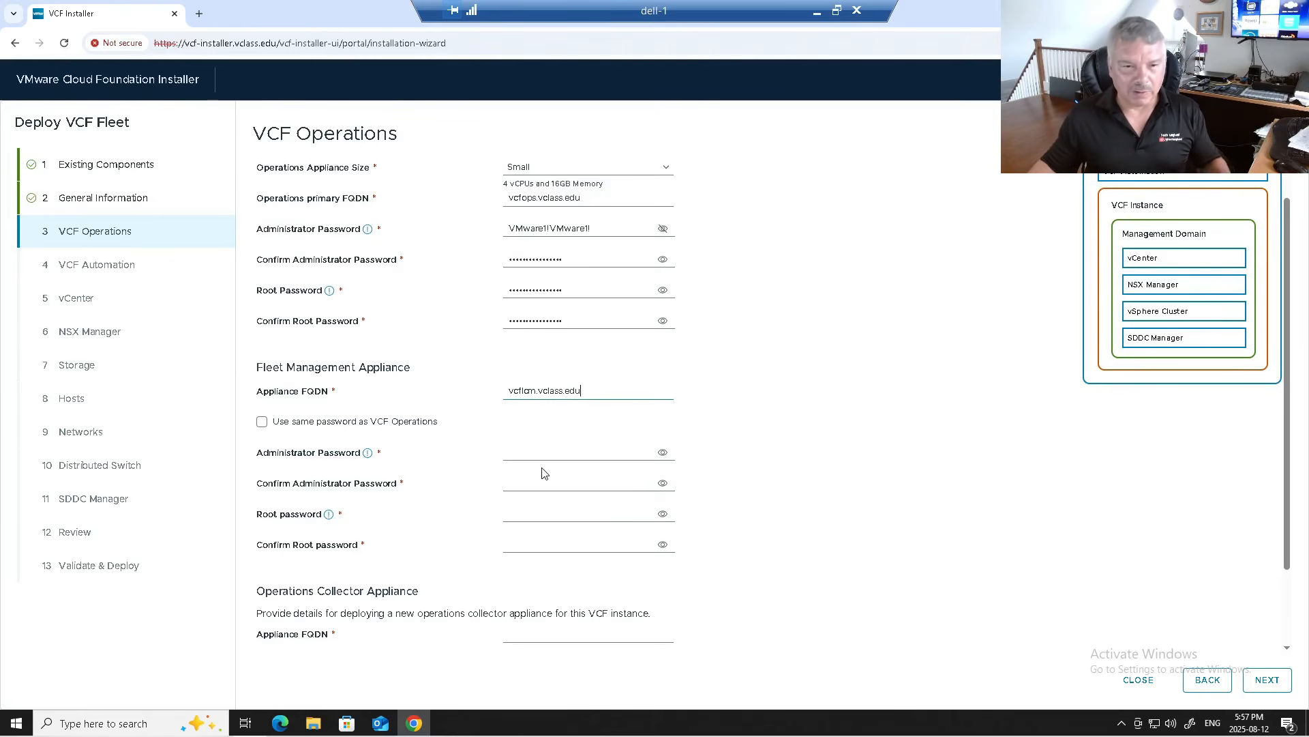
{"action": "left_click", "coordinate": [333, 425]}
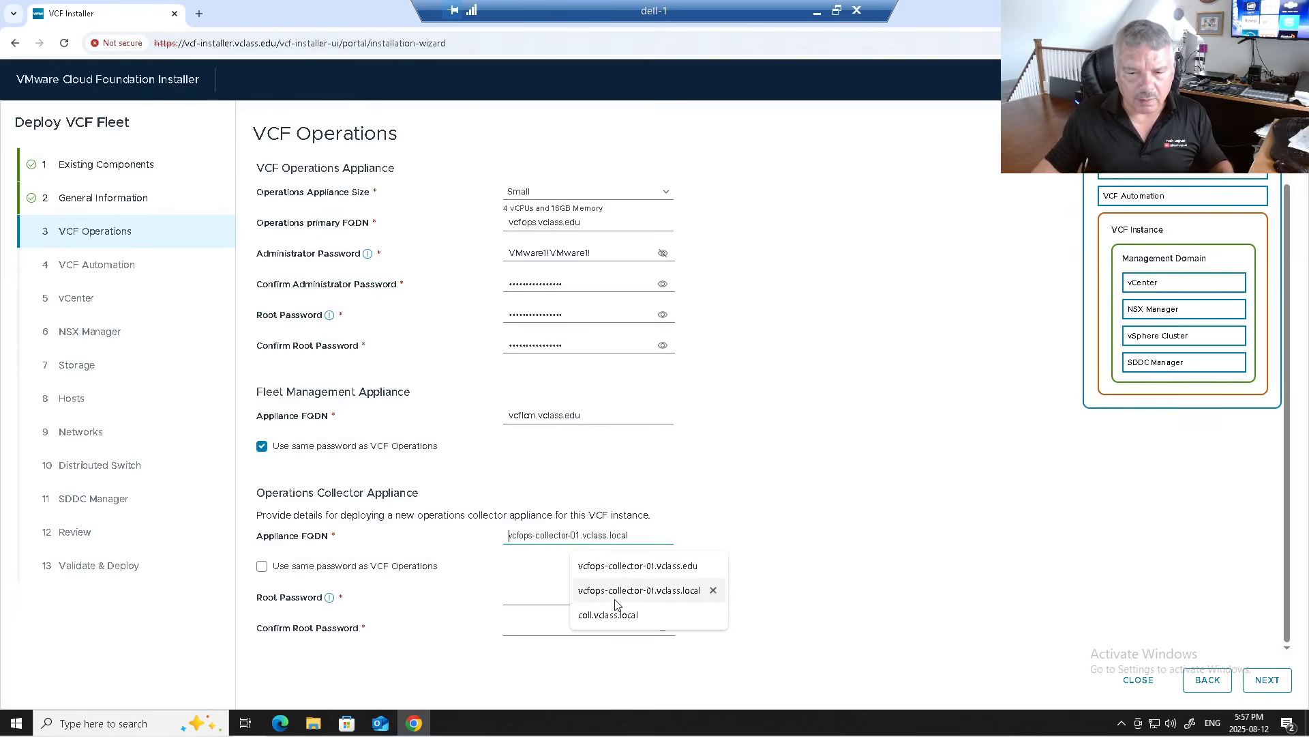
{"action": "left_click", "coordinate": [609, 576]}
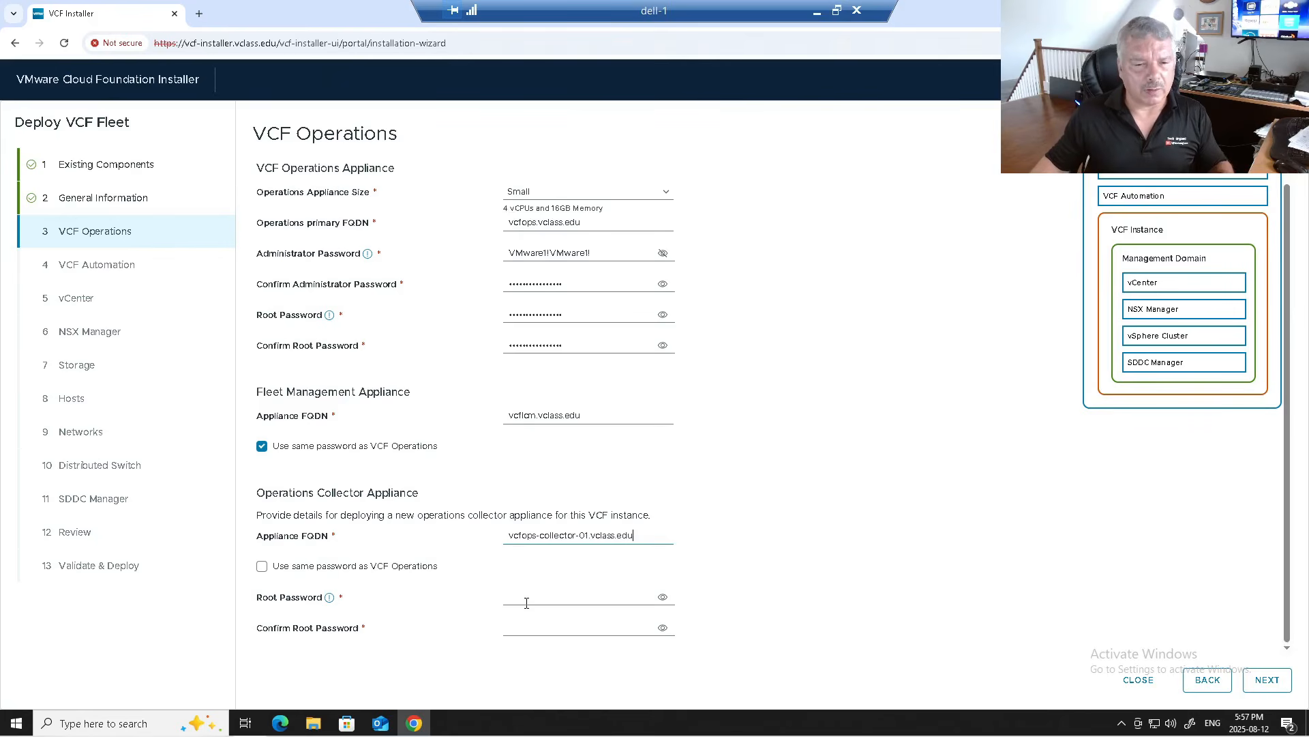
{"action": "left_click", "coordinate": [375, 570]}
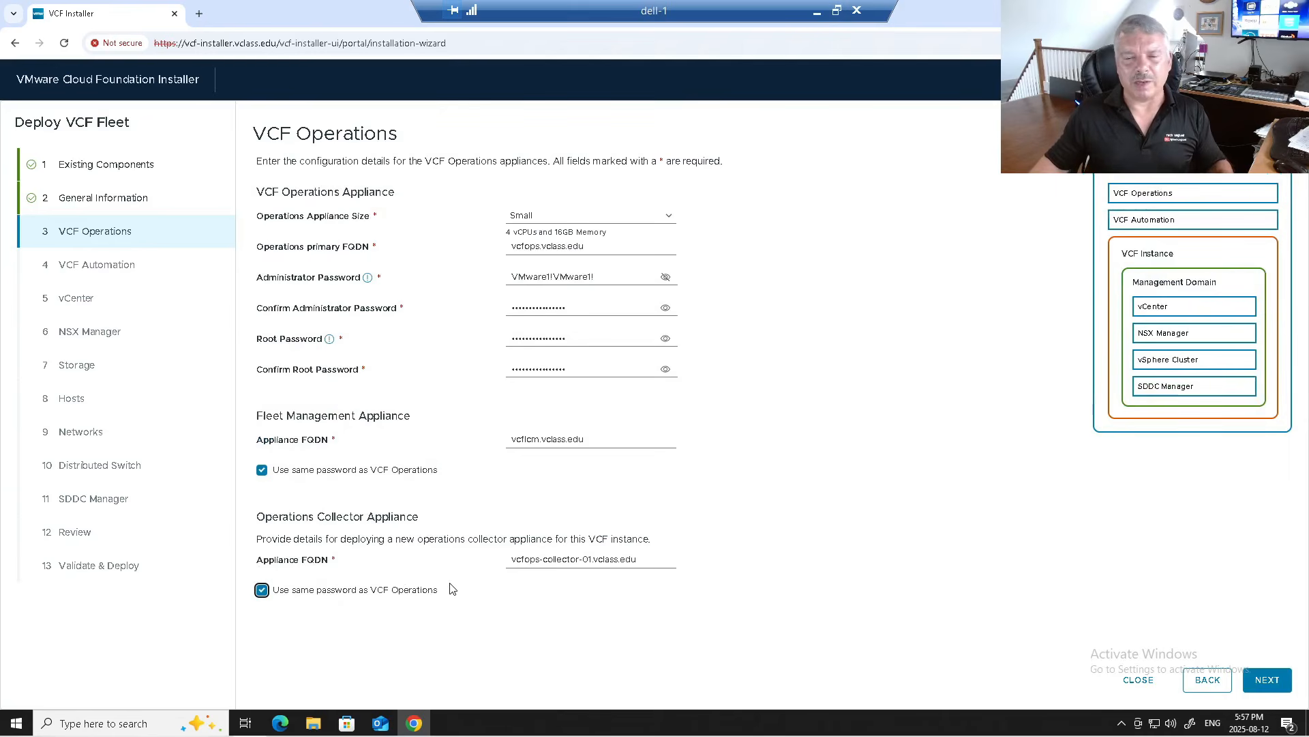
{"action": "left_click", "coordinate": [1267, 680]}
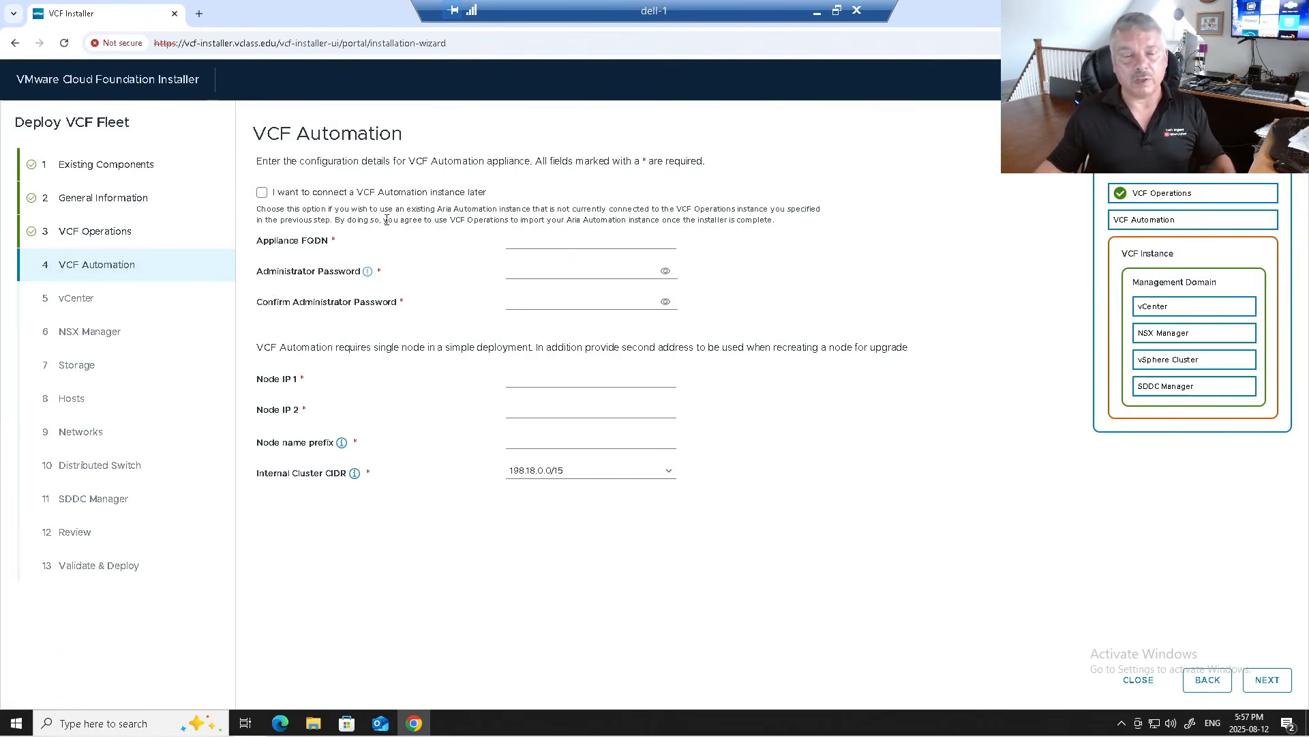
Step: Set the VCF Automation FQDN to vcfauto.vclass.edu and paste the administrator password and its confirmation
{"action": "left_click", "coordinate": [526, 234]}
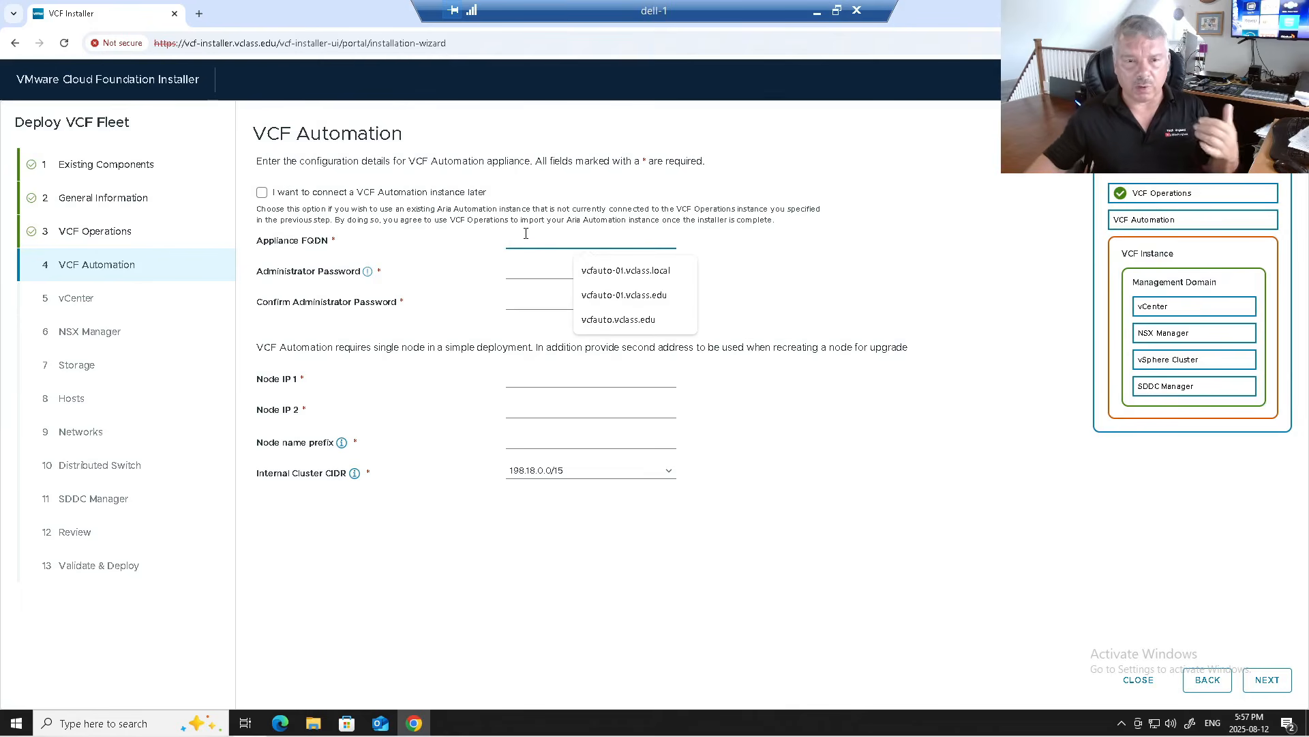
{"action": "left_click", "coordinate": [601, 322]}
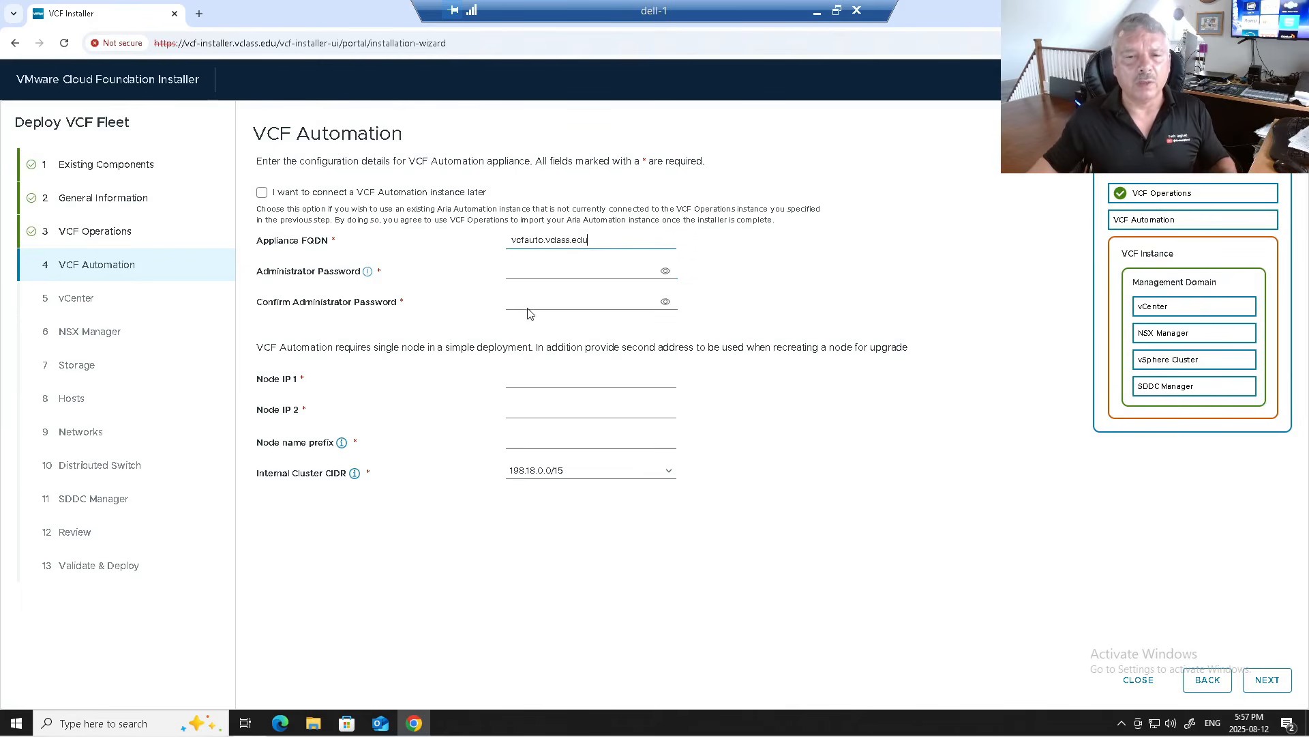
{"action": "left_click", "coordinate": [517, 274]}
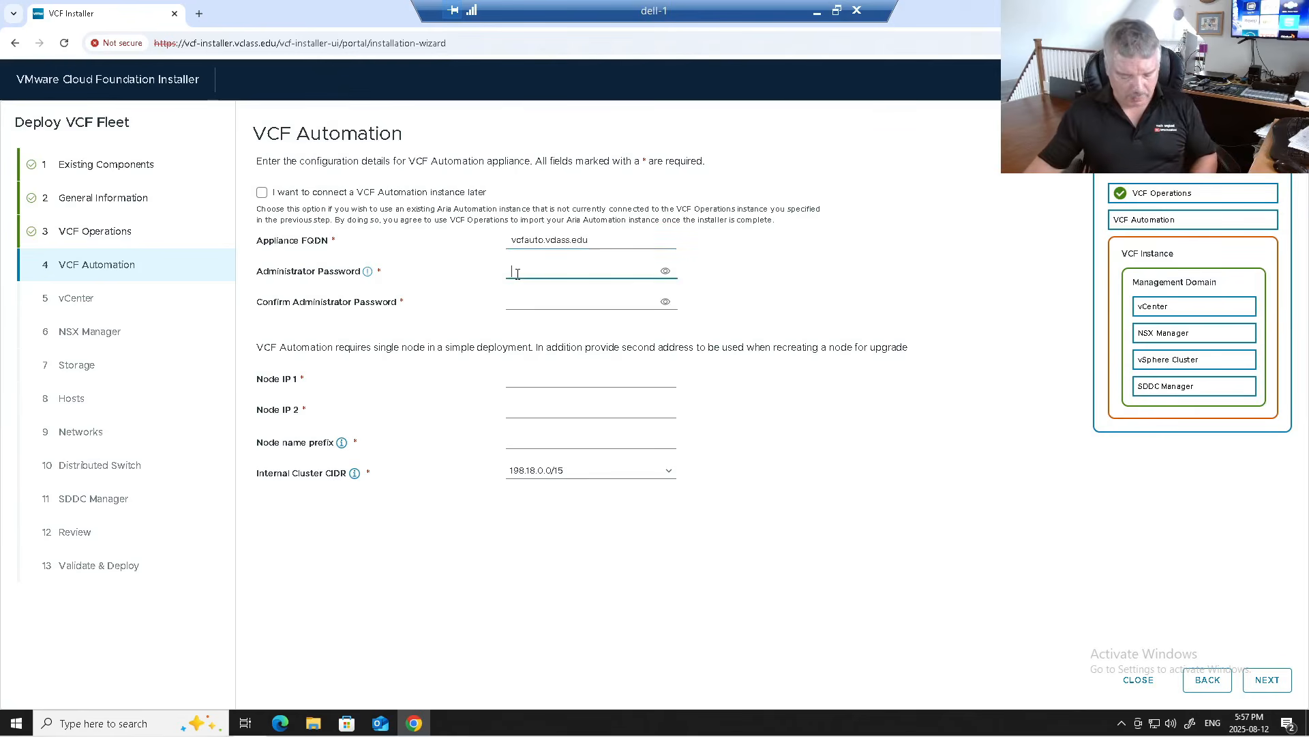
{"action": "key", "text": "super"}
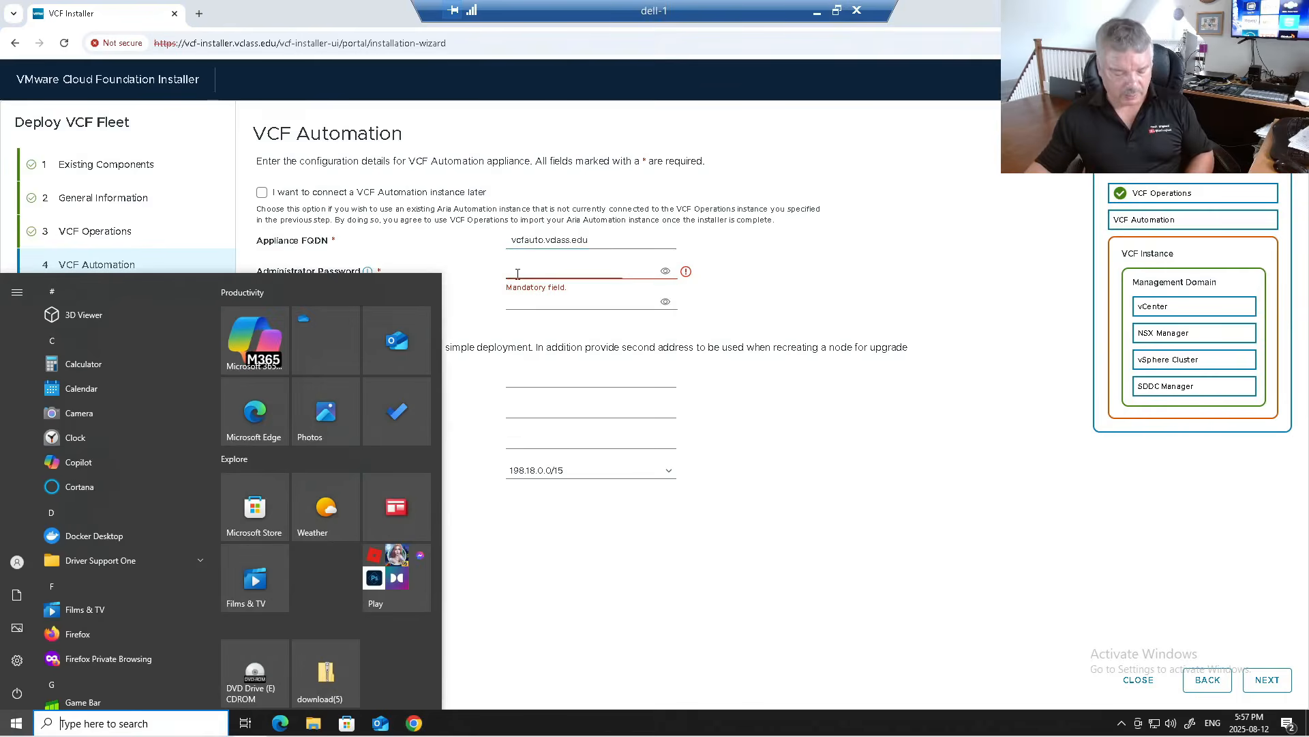
{"action": "left_click", "coordinate": [861, 282]}
{"action": "left_click", "coordinate": [532, 270]}
{"action": "key", "text": "ctrl+v"}
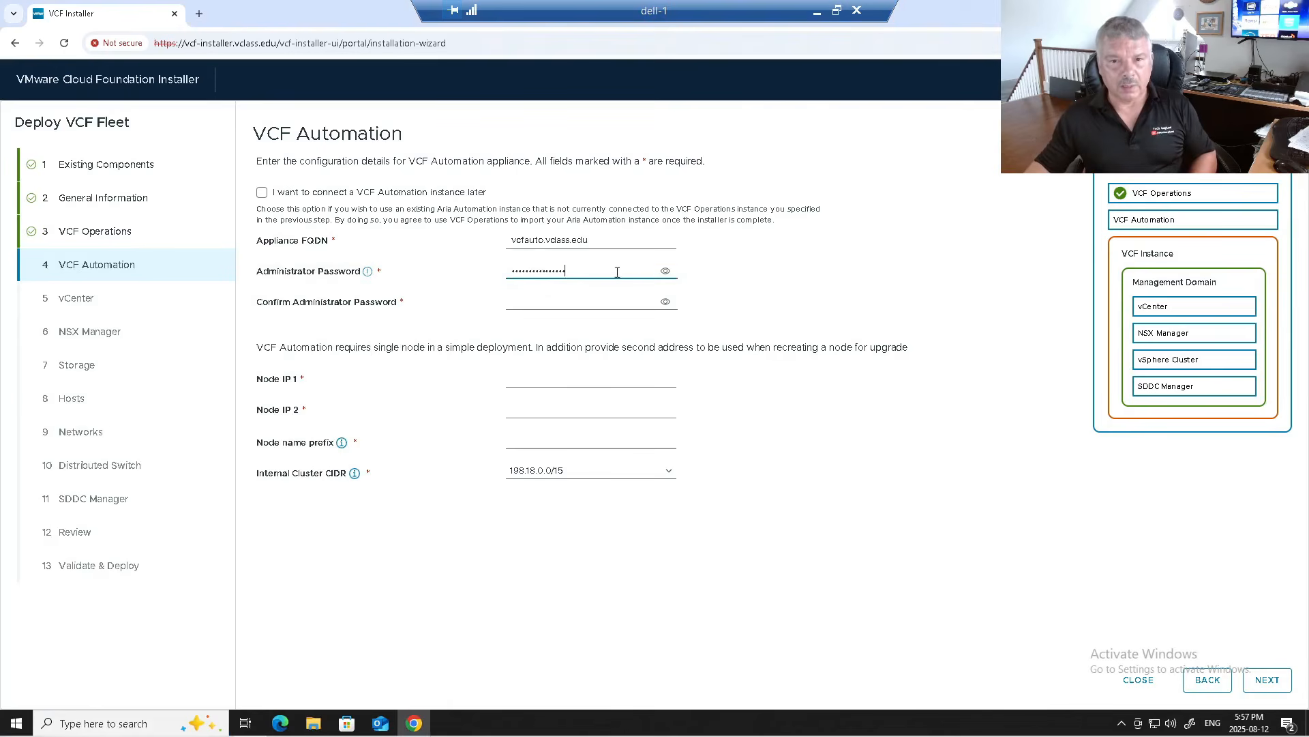
{"action": "left_click", "coordinate": [665, 270]}
{"action": "left_click", "coordinate": [566, 303]}
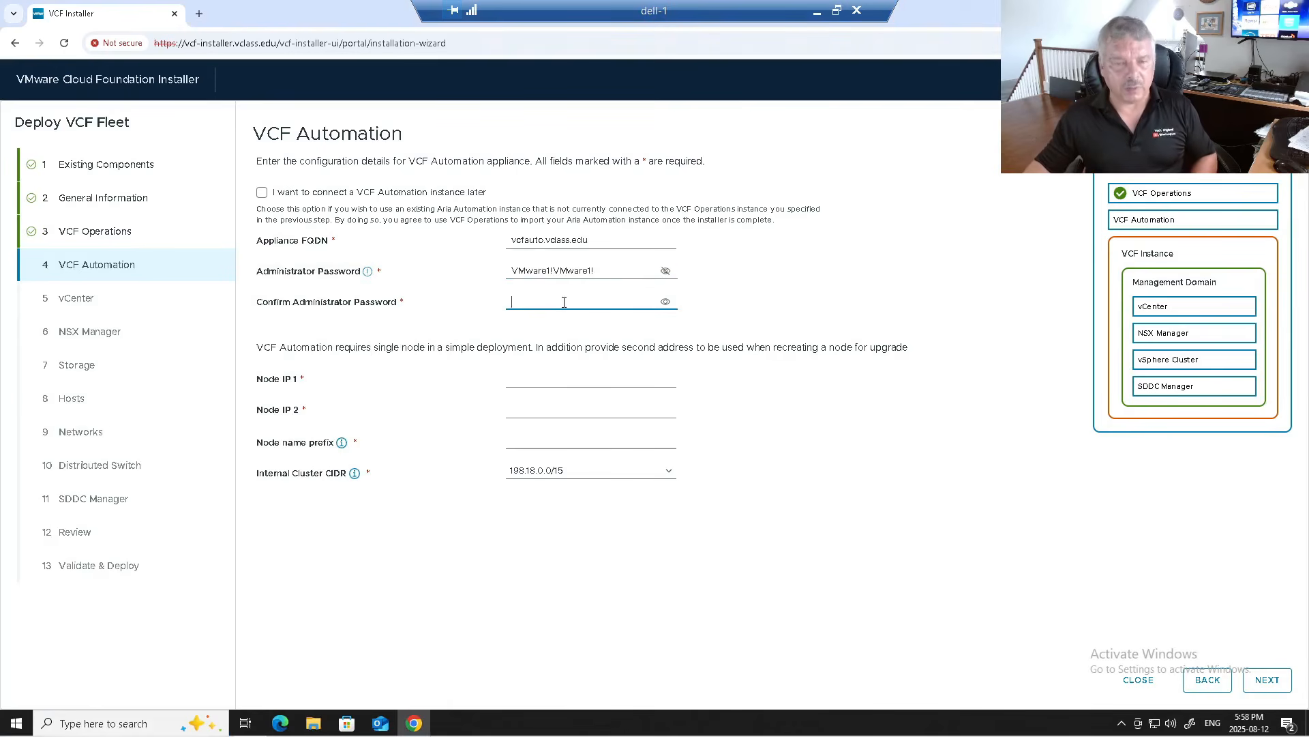
{"action": "key", "text": "ctrl+v"}
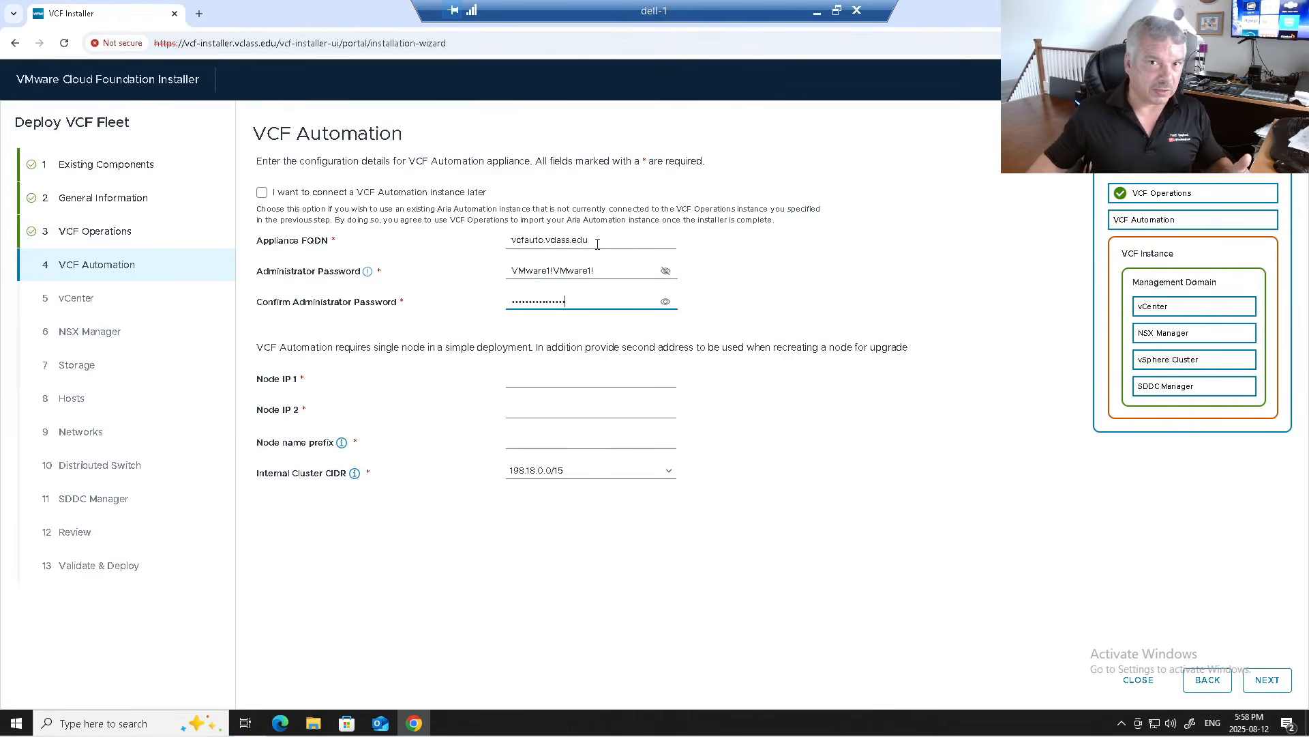
Step: Assign node IPs 172.20.10.101 and 172.20.10.102 with node prefix vcf-auto, then go to vCenter
{"action": "left_click", "coordinate": [536, 384]}
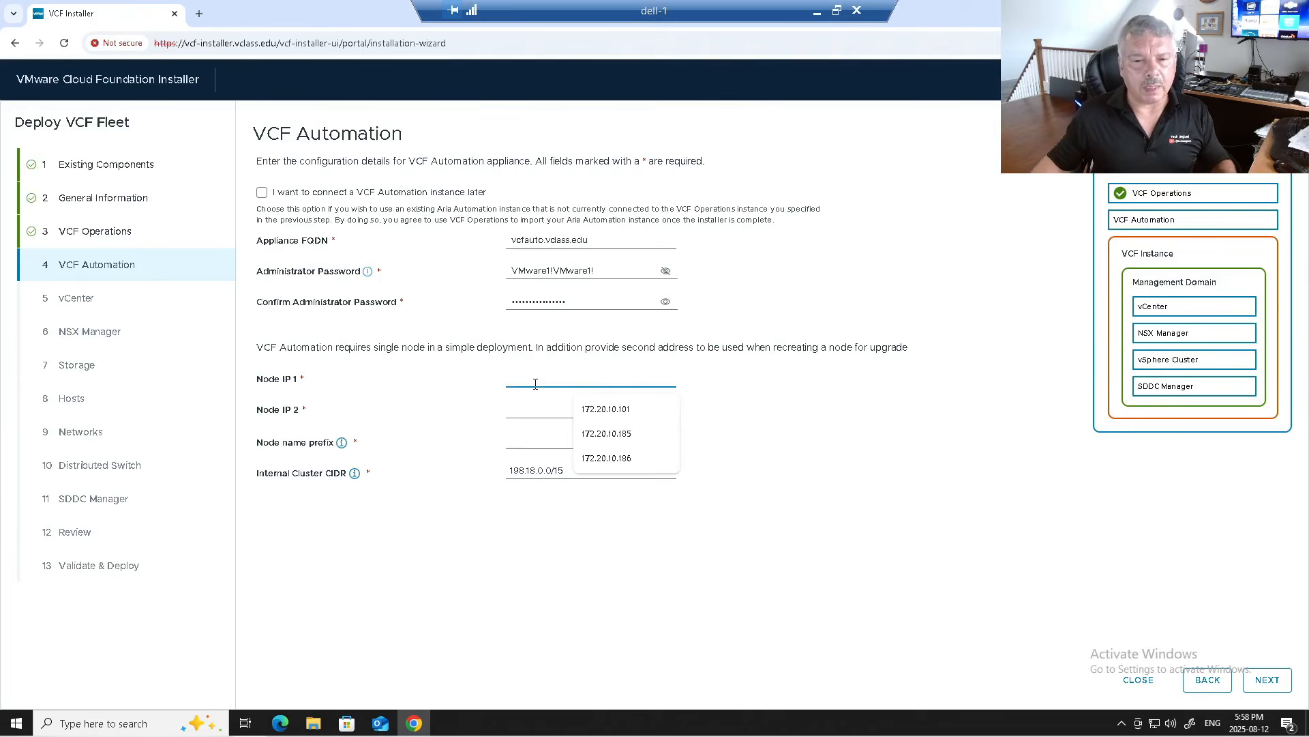
{"action": "left_click", "coordinate": [593, 408]}
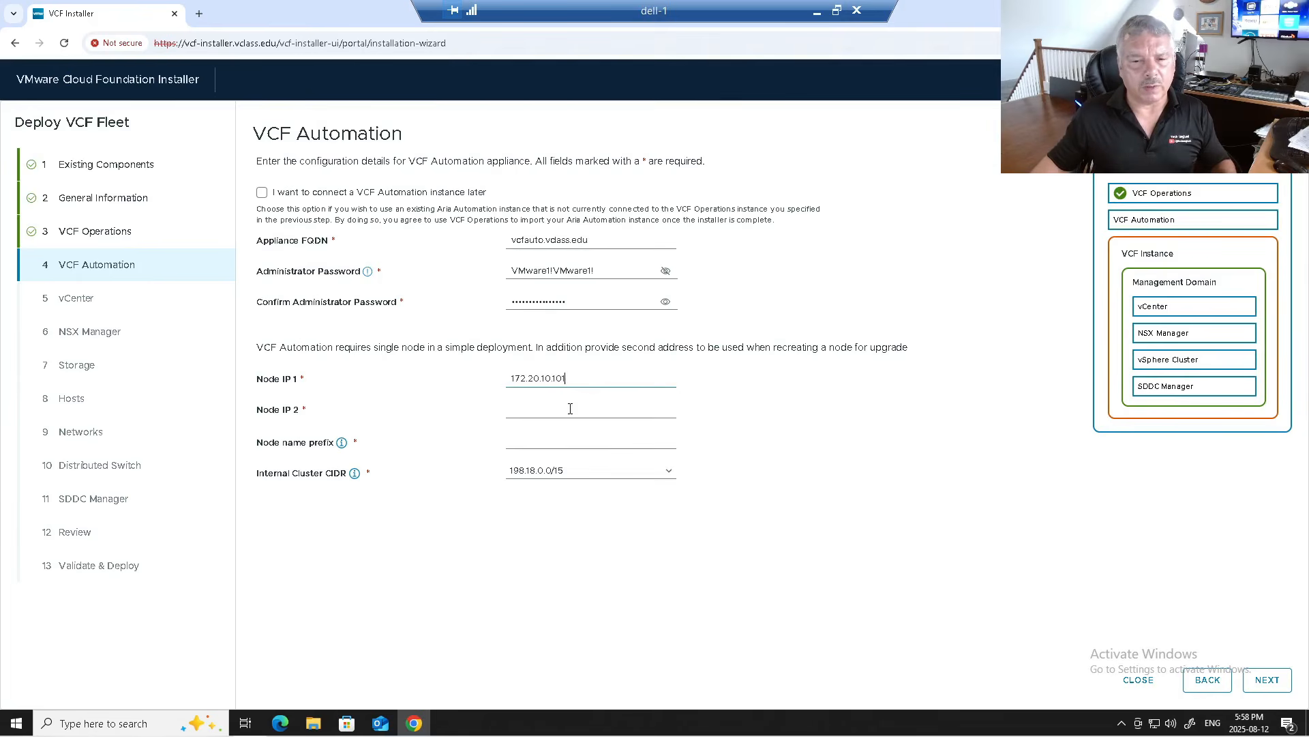
{"action": "left_click", "coordinate": [526, 412]}
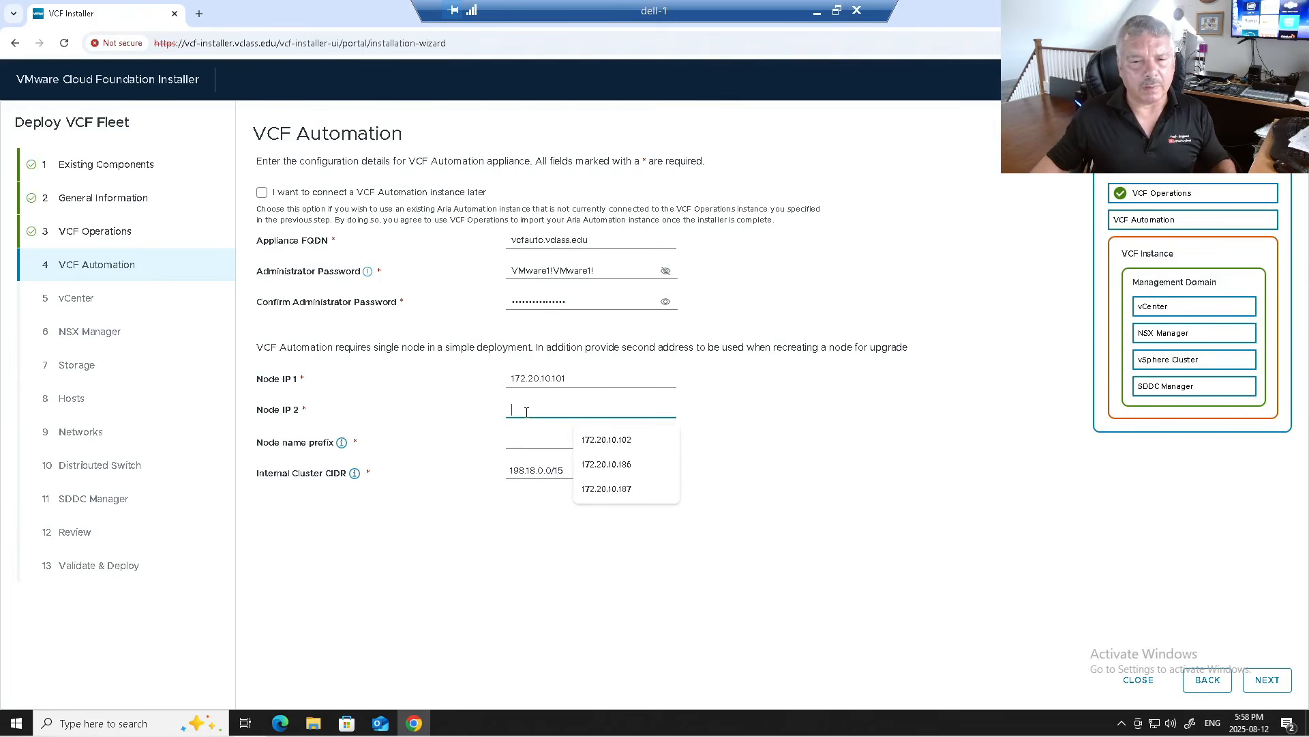
{"action": "left_click", "coordinate": [609, 437]}
{"action": "left_click", "coordinate": [540, 440]}
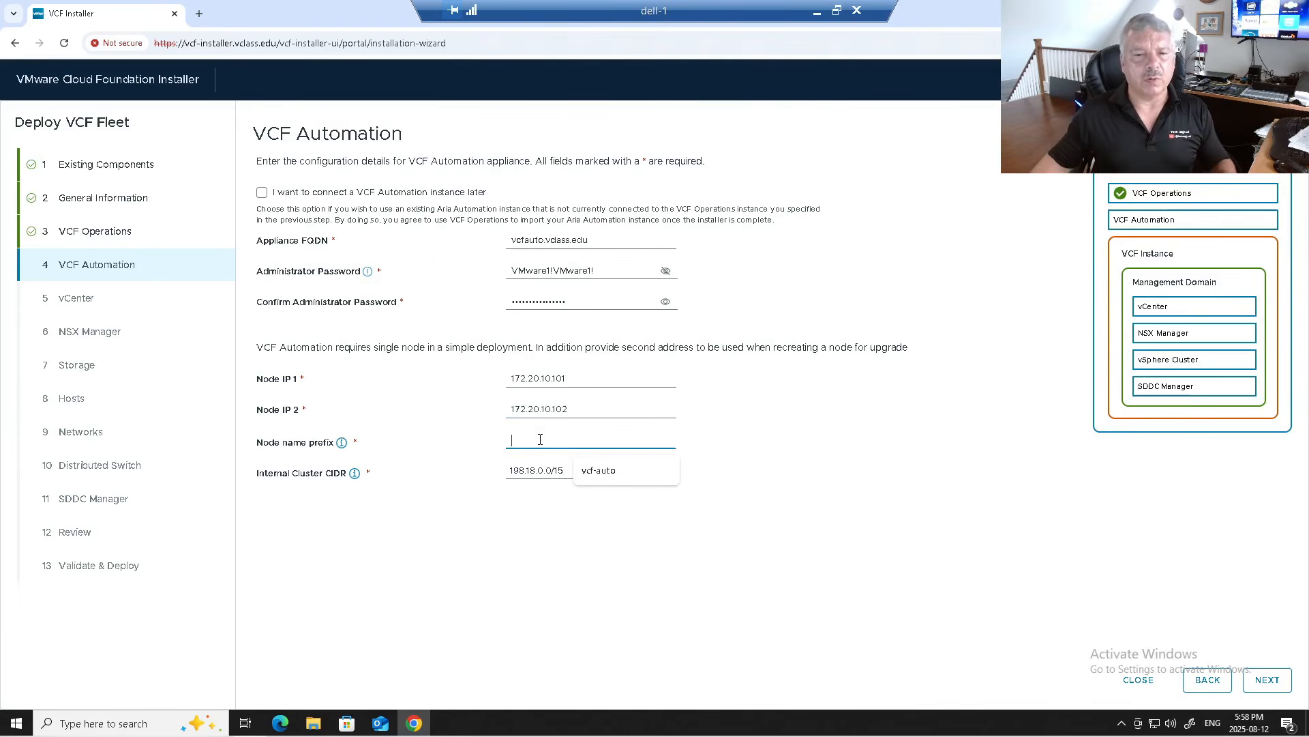
{"action": "left_click_drag", "start_coordinate": [301, 347], "coordinate": [911, 356]}
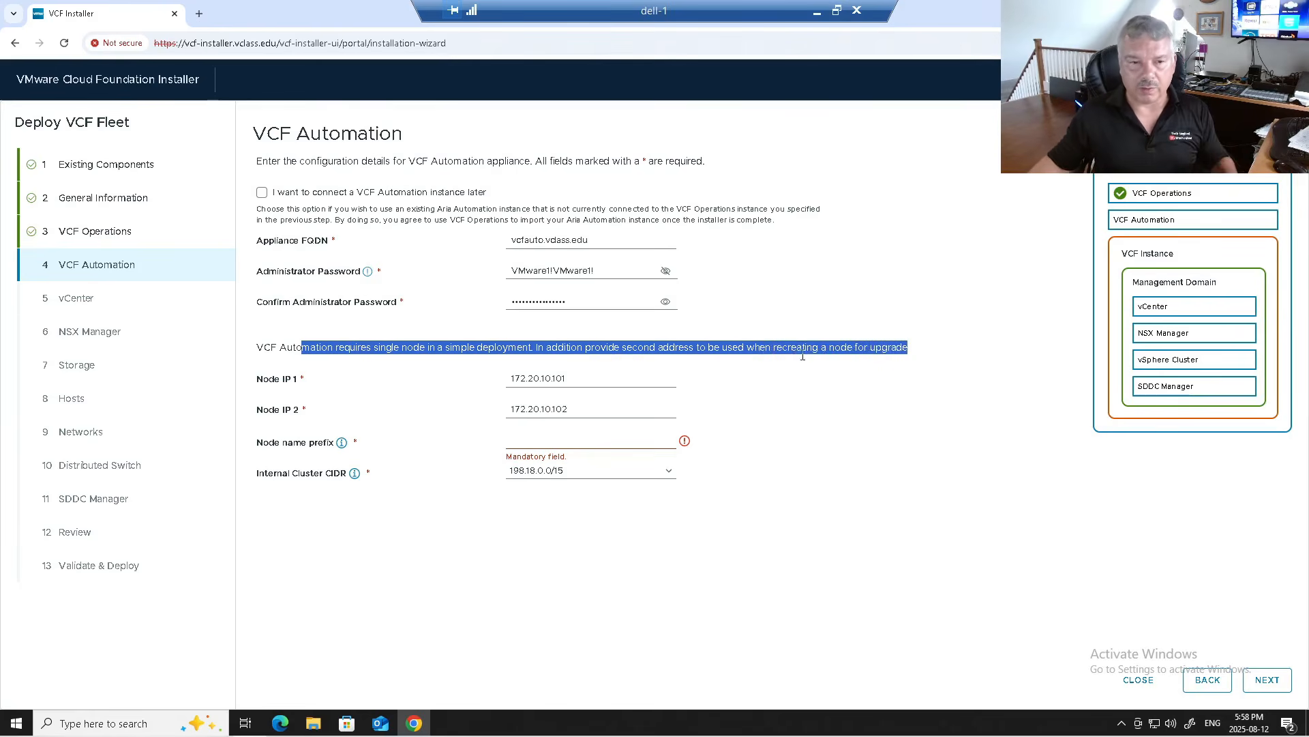
{"action": "left_click", "coordinate": [515, 439]}
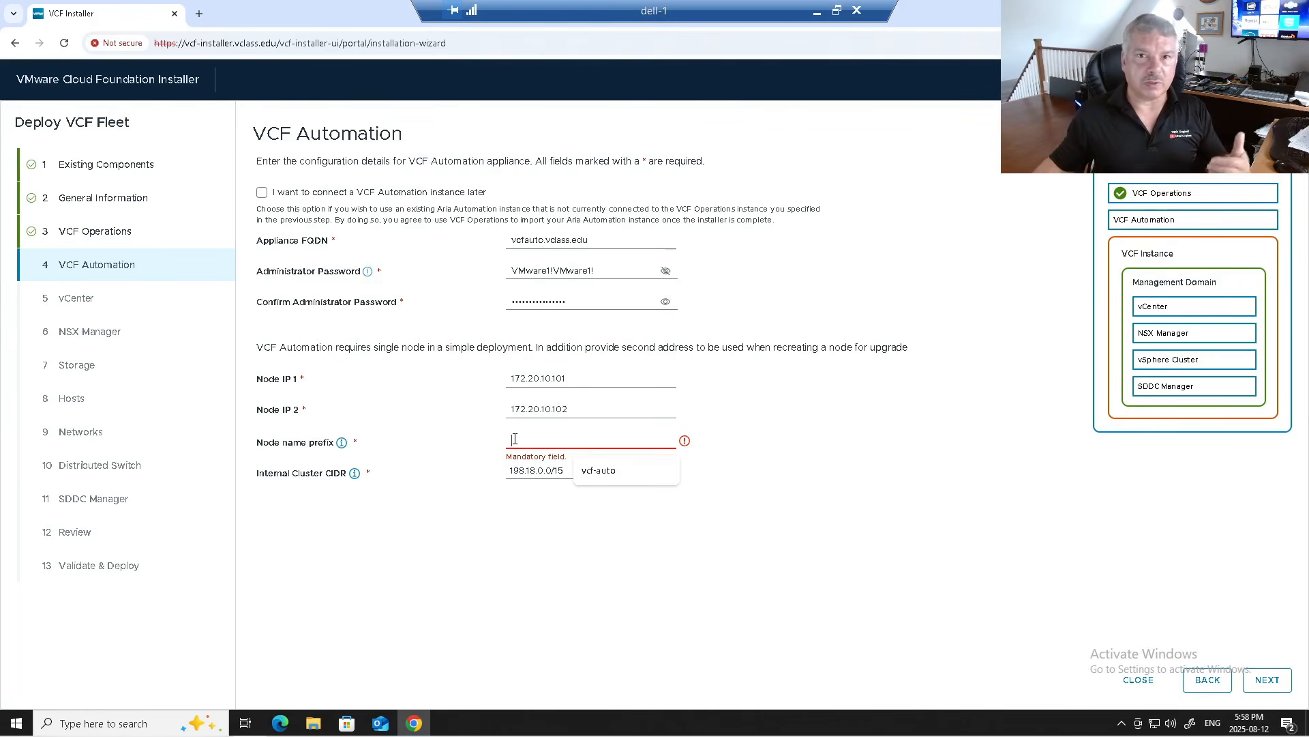
{"action": "left_click", "coordinate": [610, 469]}
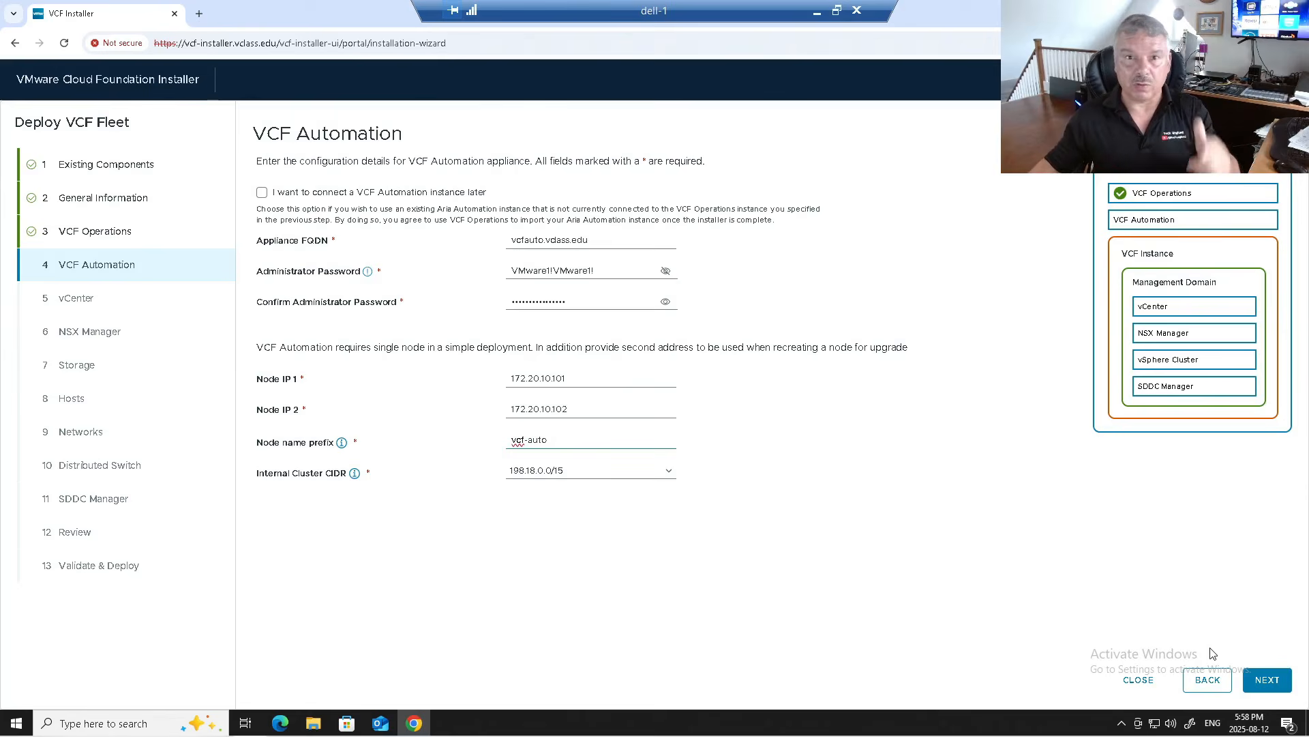
{"action": "left_click", "coordinate": [1259, 678]}
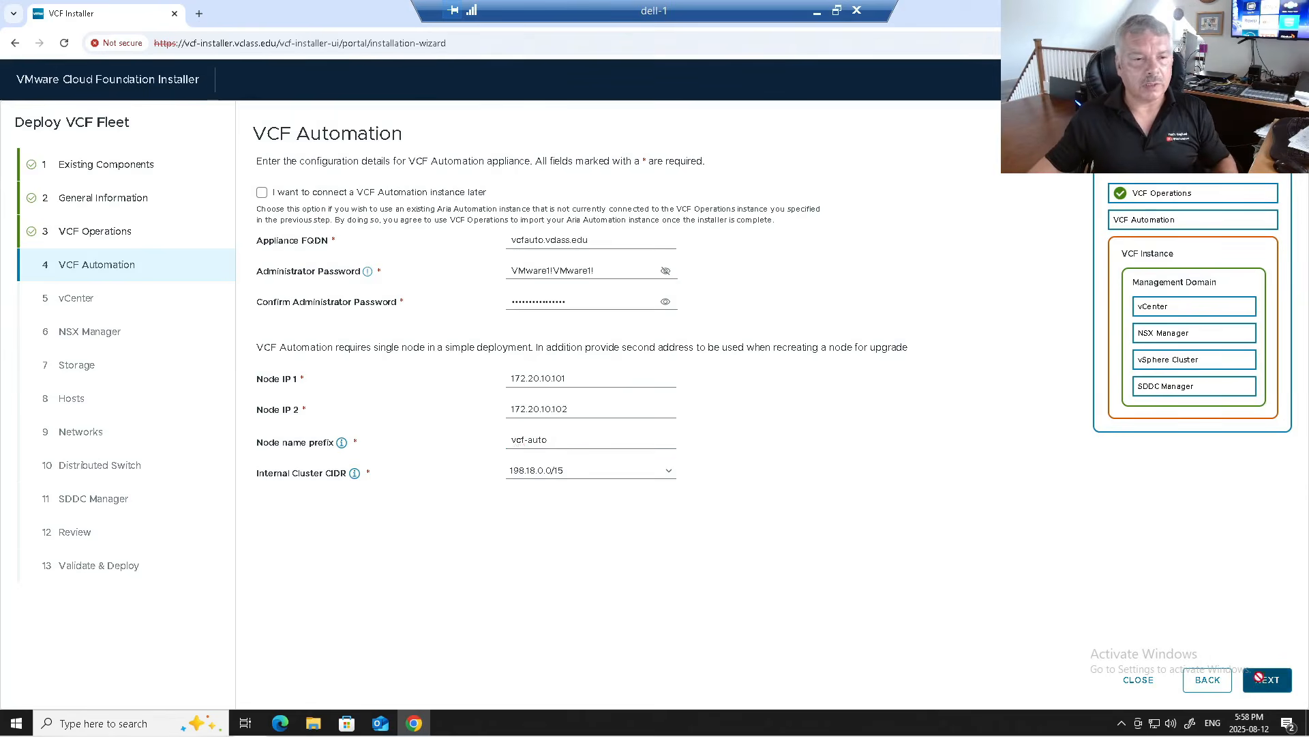
{"action": "left_click", "coordinate": [566, 196]}
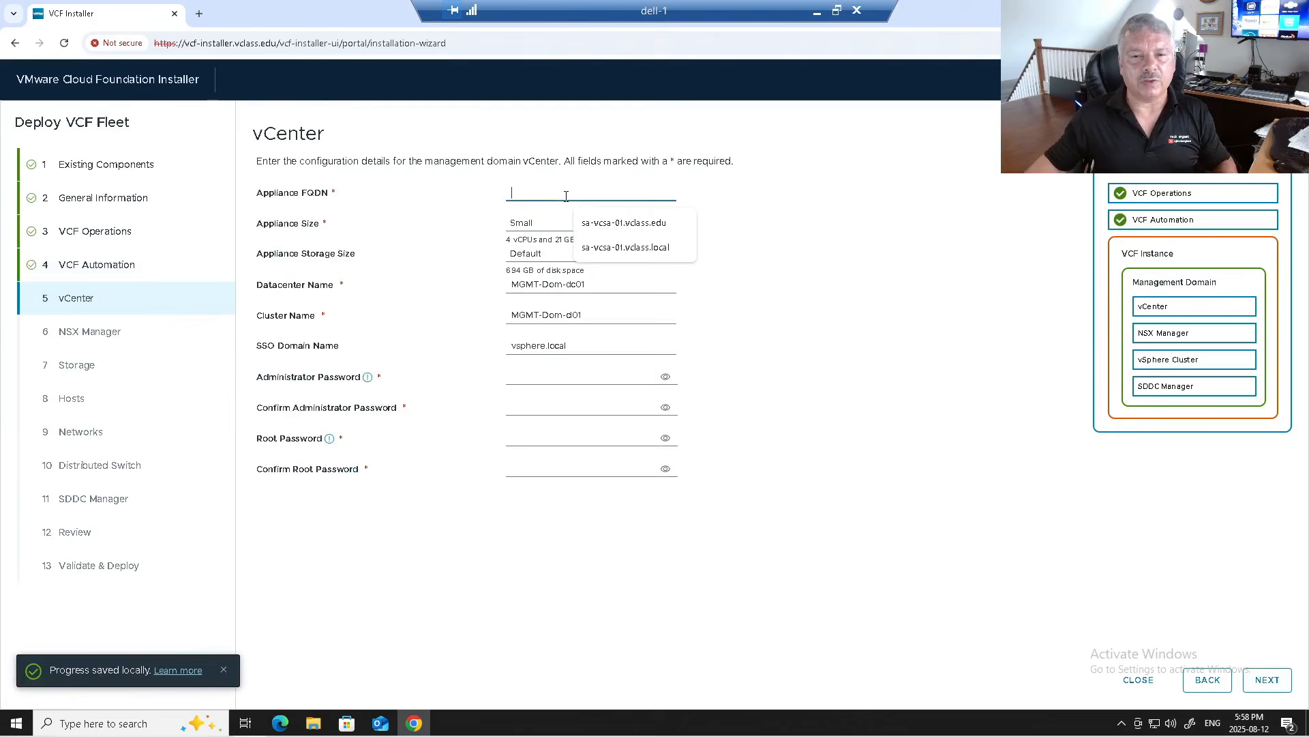
Step: Set vCenter to sa-vcsa-01.vclass.edu at Small size, keeping datacenter MGMT-Dom-dc01 and SSO domain vsphere.local
{"action": "left_click", "coordinate": [600, 225]}
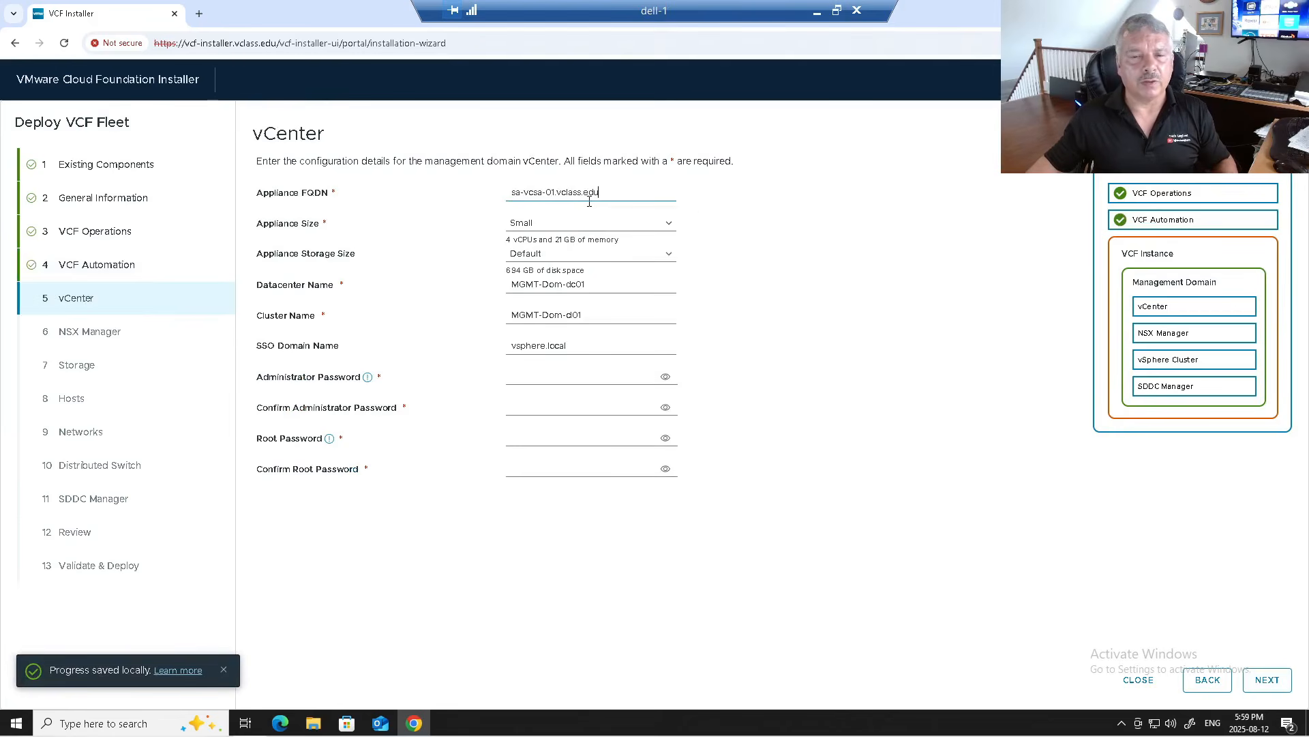
{"action": "left_click", "coordinate": [554, 226]}
{"action": "left_click", "coordinate": [554, 230]}
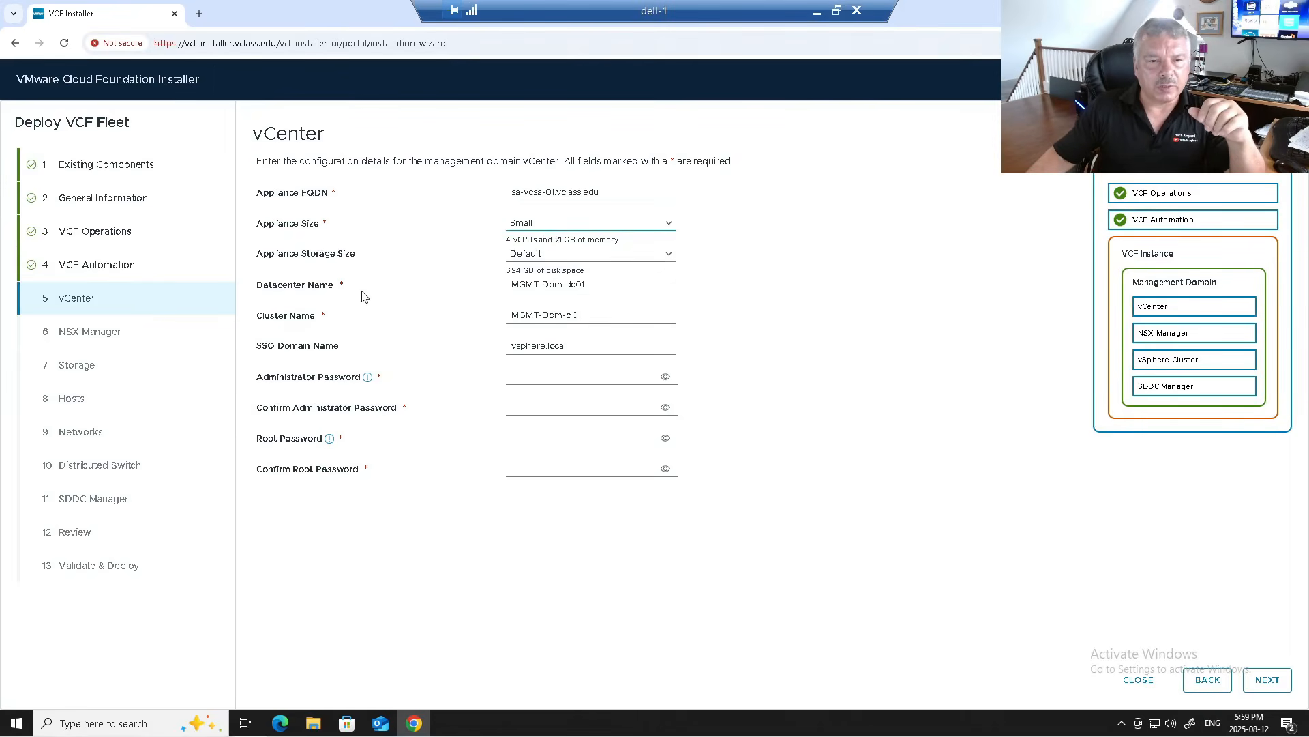
{"action": "left_click", "coordinate": [564, 285]}
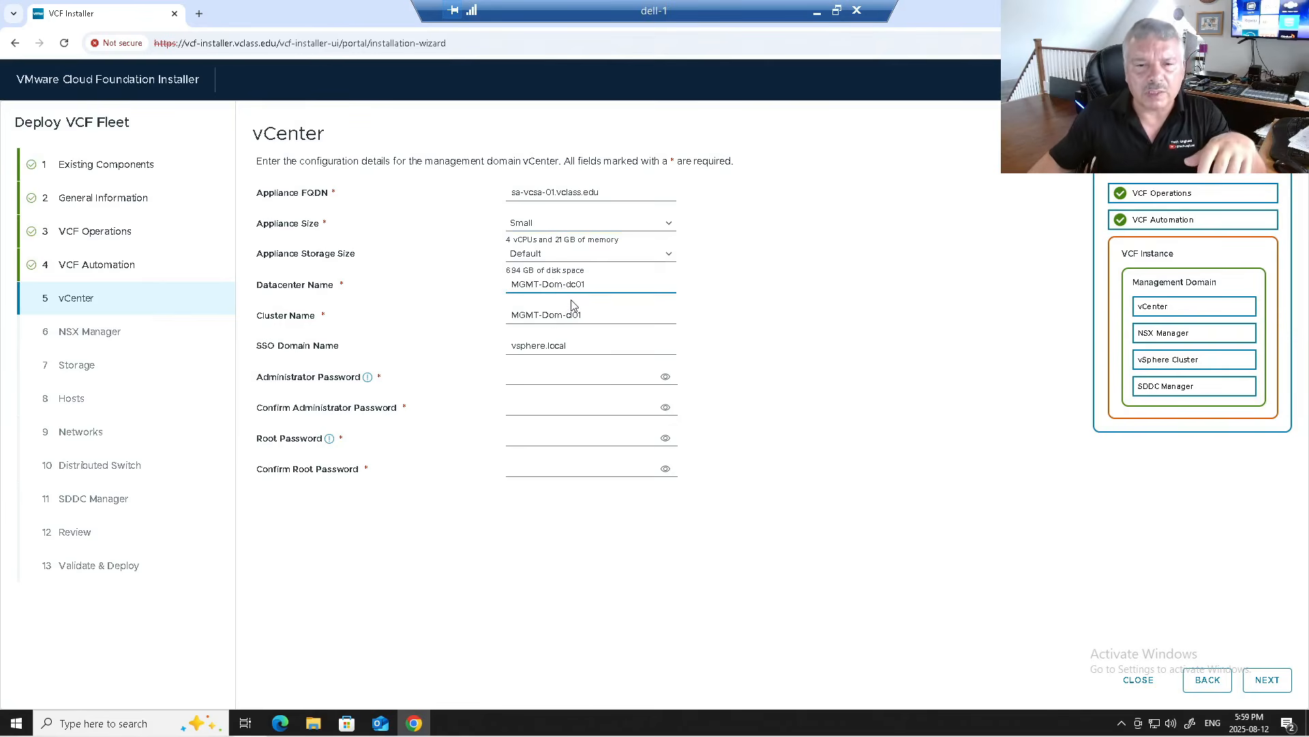
{"action": "left_click", "coordinate": [553, 322]}
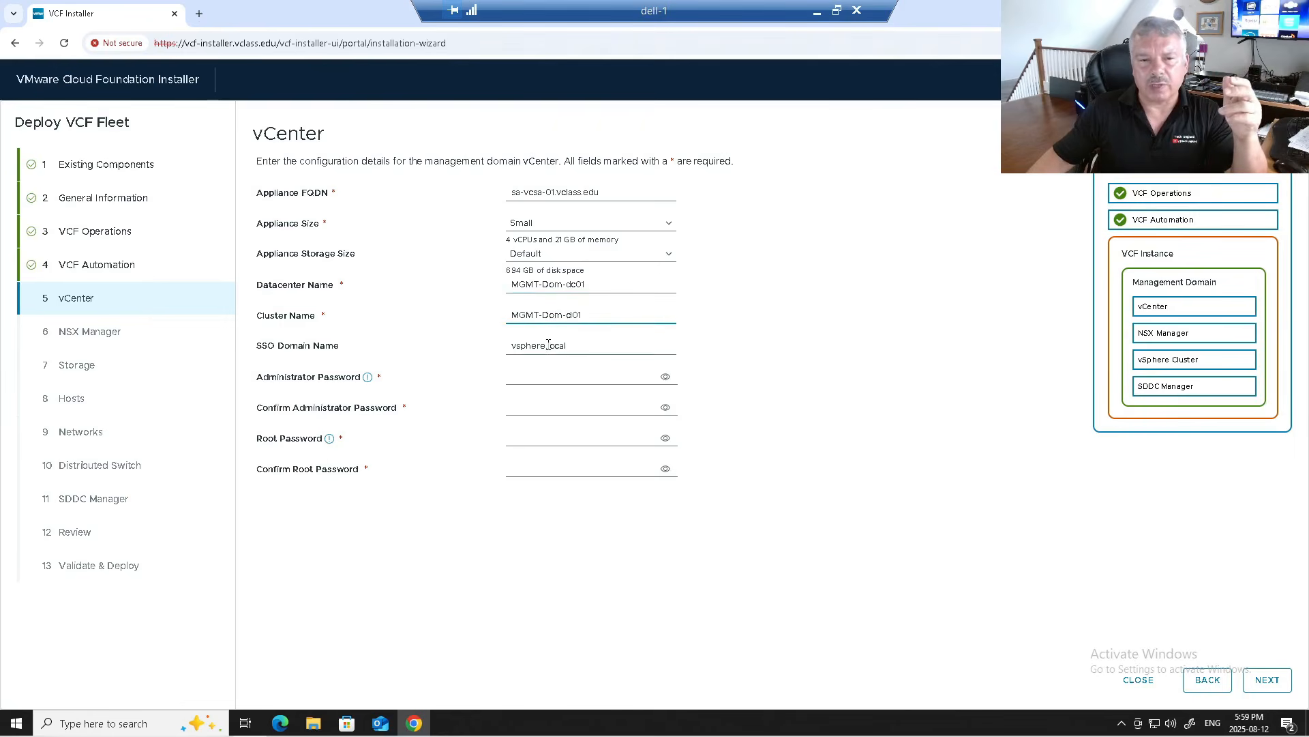
{"action": "left_click", "coordinate": [548, 345]}
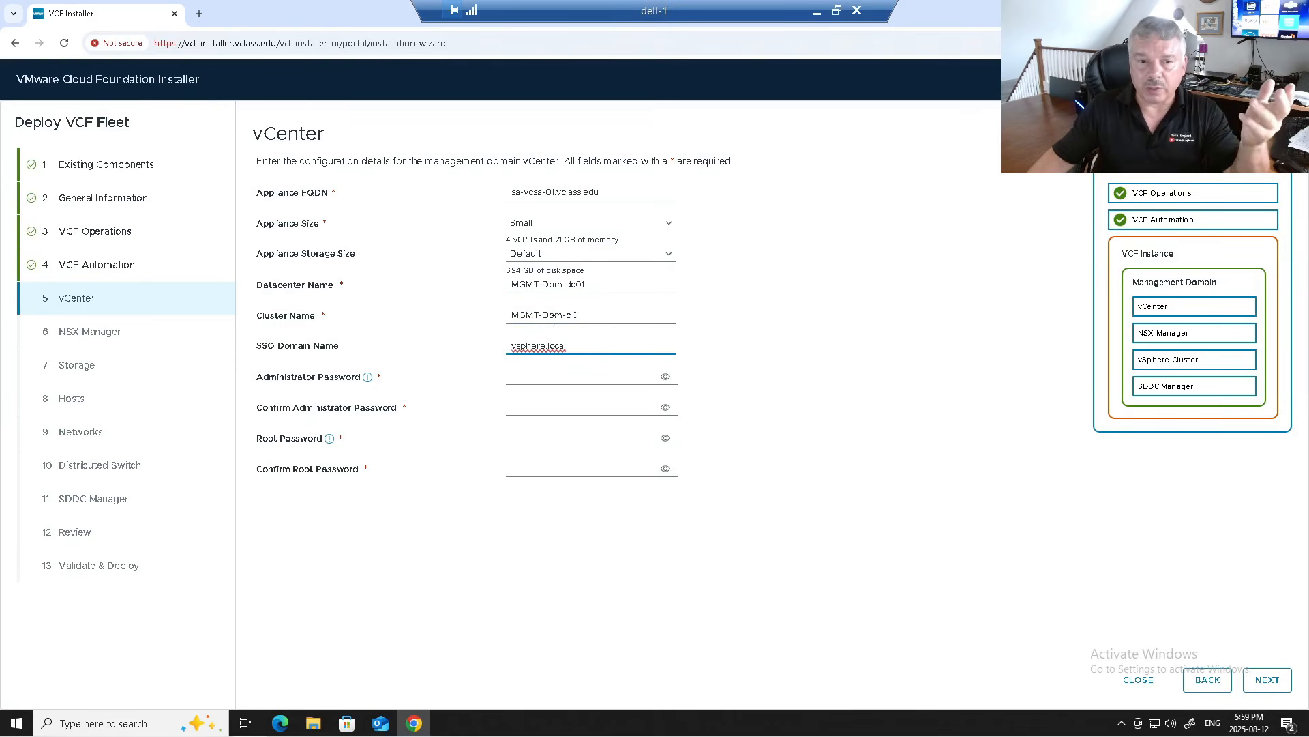
Step: Paste the vCenter administrator and root passwords with confirmations, then continue to NSX Manager
{"action": "left_click", "coordinate": [554, 376]}
{"action": "key", "text": "ctrl+v"}
{"action": "left_click", "coordinate": [560, 408]}
{"action": "key", "text": "ctrl+v"}
{"action": "left_click", "coordinate": [558, 438]}
{"action": "key", "text": "ctrl+v"}
{"action": "left_click", "coordinate": [555, 468]}
{"action": "key", "text": "ctrl+v"}
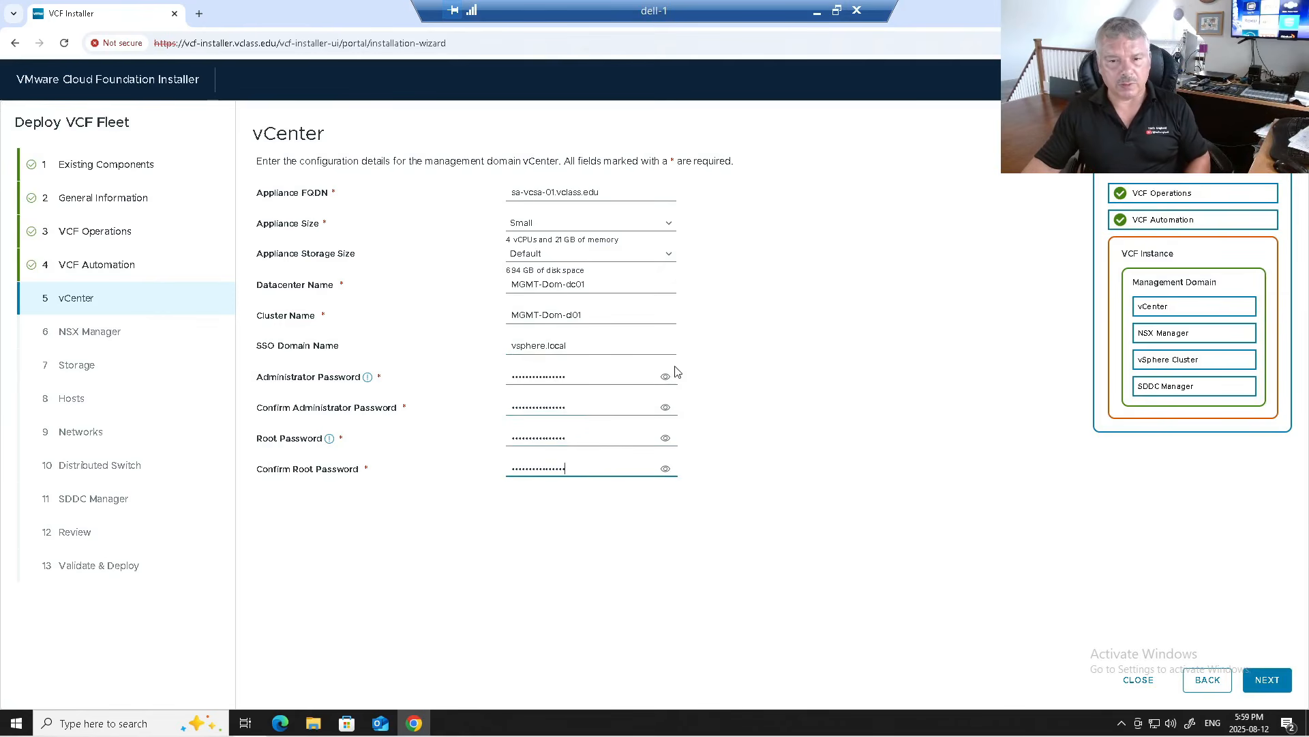
{"action": "left_click", "coordinate": [665, 377]}
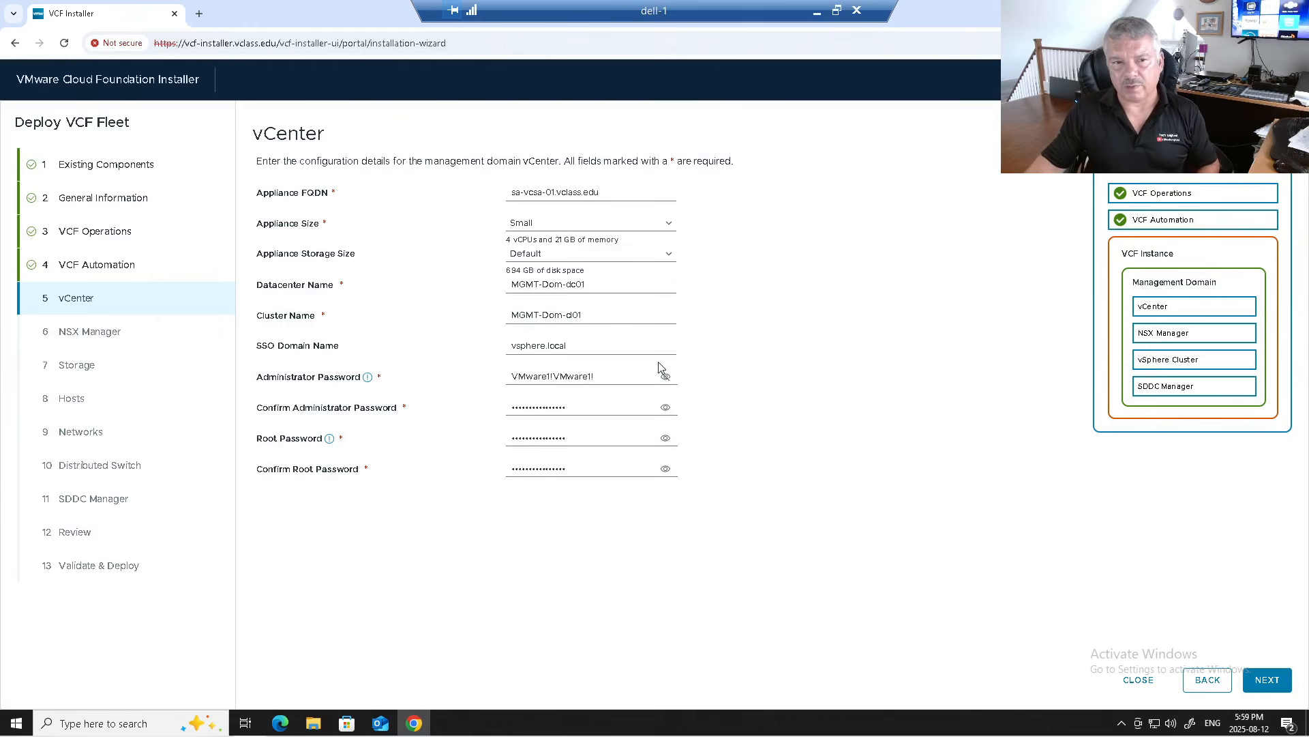
{"action": "left_click", "coordinate": [1267, 680]}
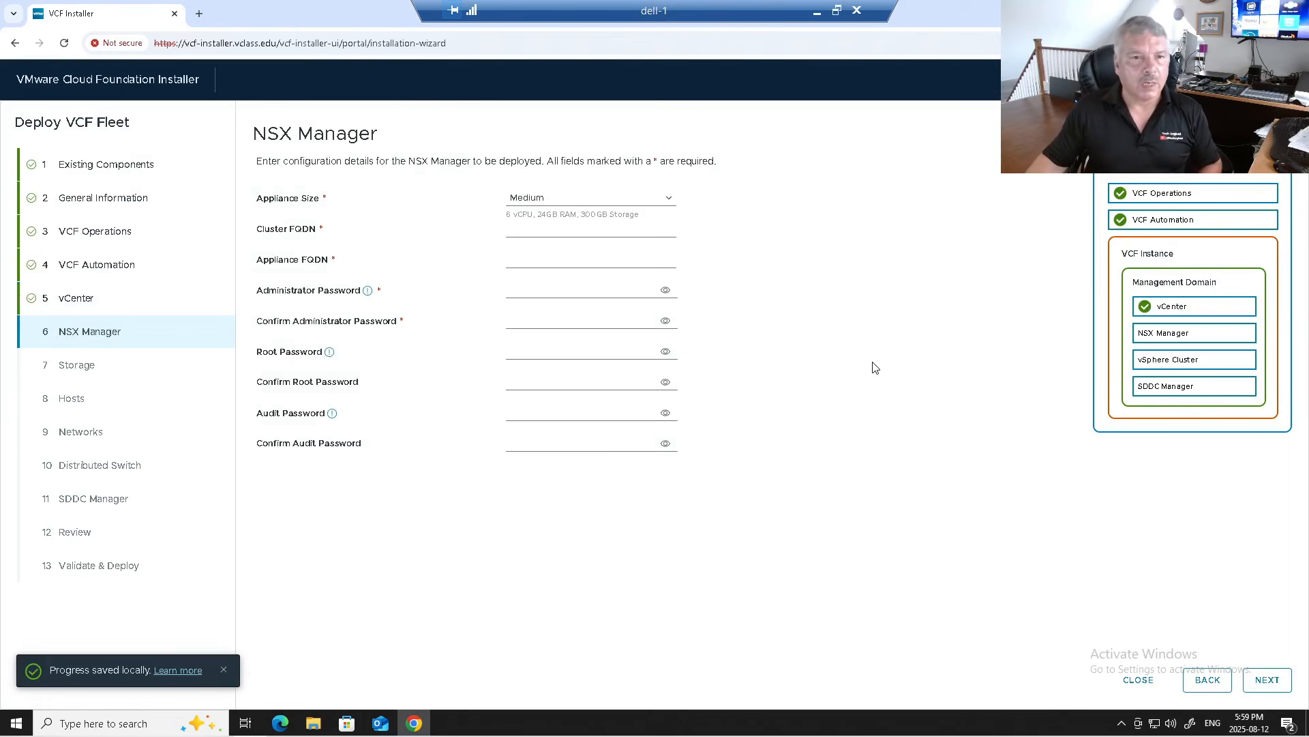
Step: Keep NSX Manager at Medium, with cluster FQDN nsxmg.vclass.edu and appliance FQDN sa-nsxmgr-01.vclass.edu
{"action": "left_click", "coordinate": [625, 200]}
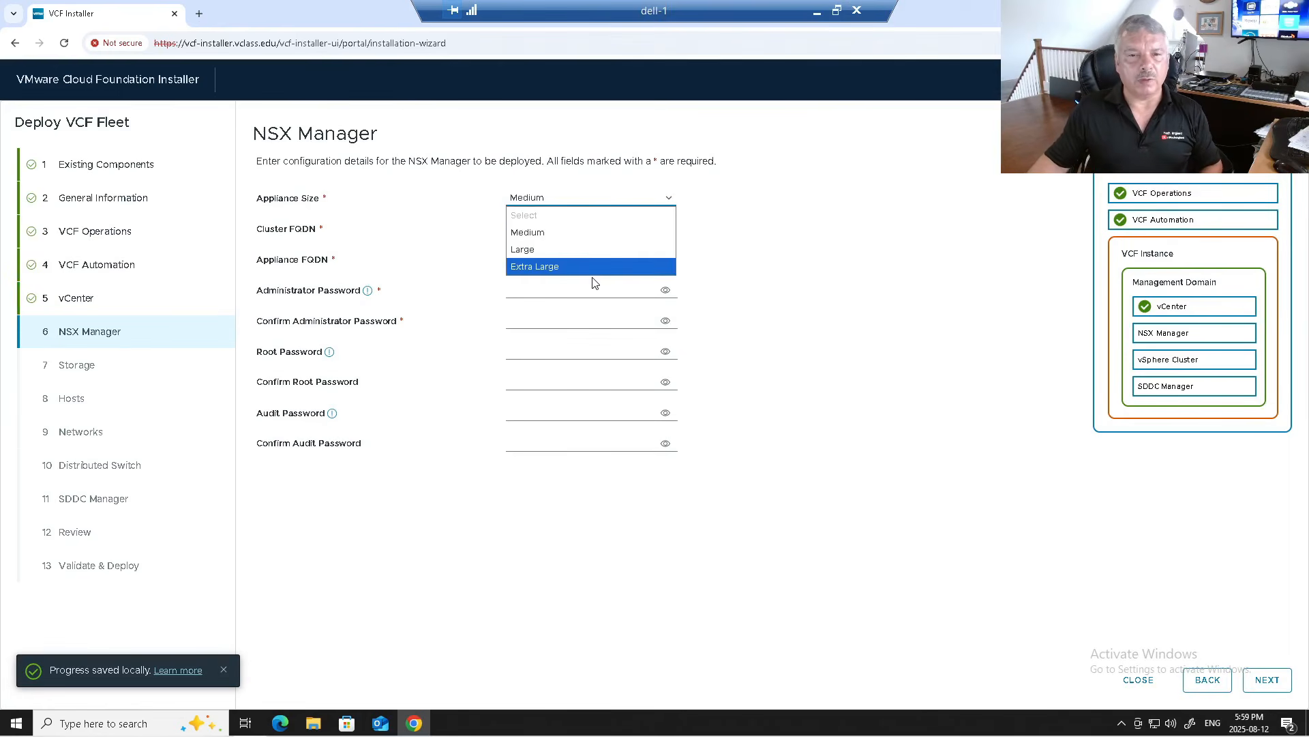
{"action": "left_click", "coordinate": [590, 236]}
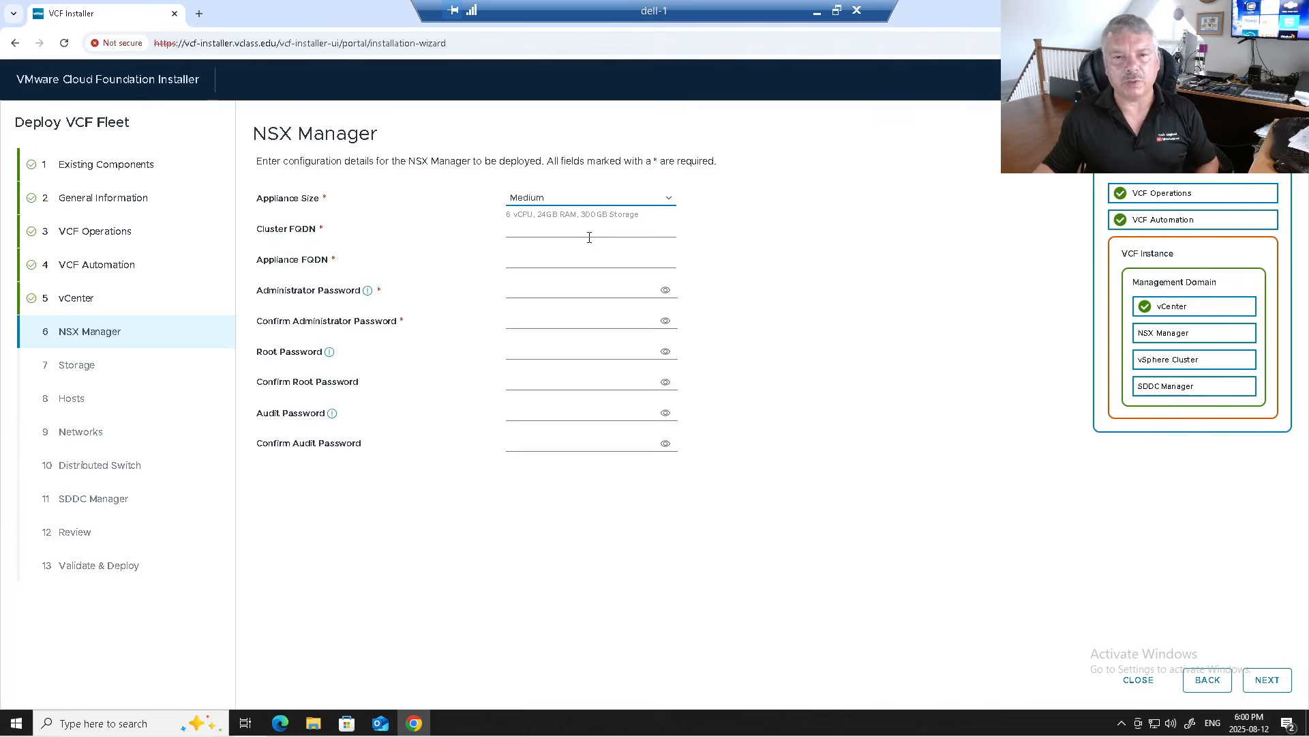
{"action": "left_click", "coordinate": [590, 229]}
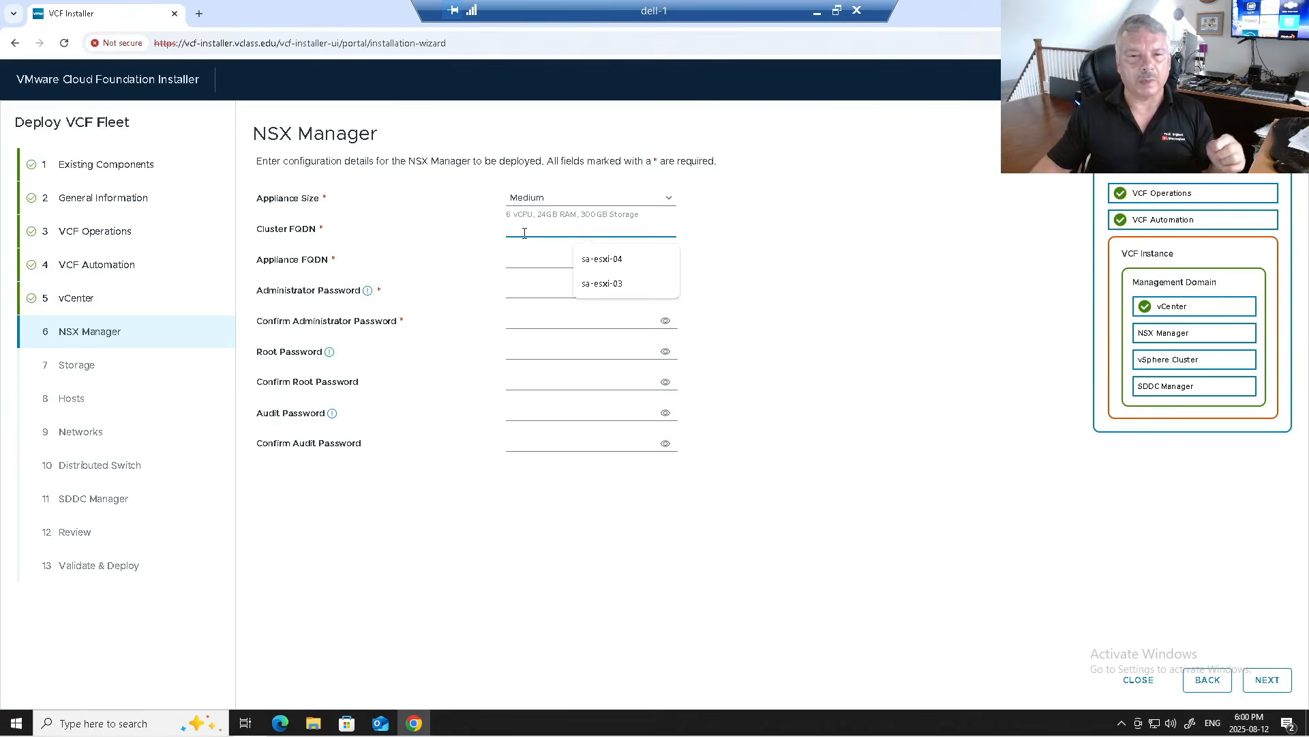
{"action": "type", "text": "nsxmgr"}
{"action": "type", "text": ".vclass.edu"}
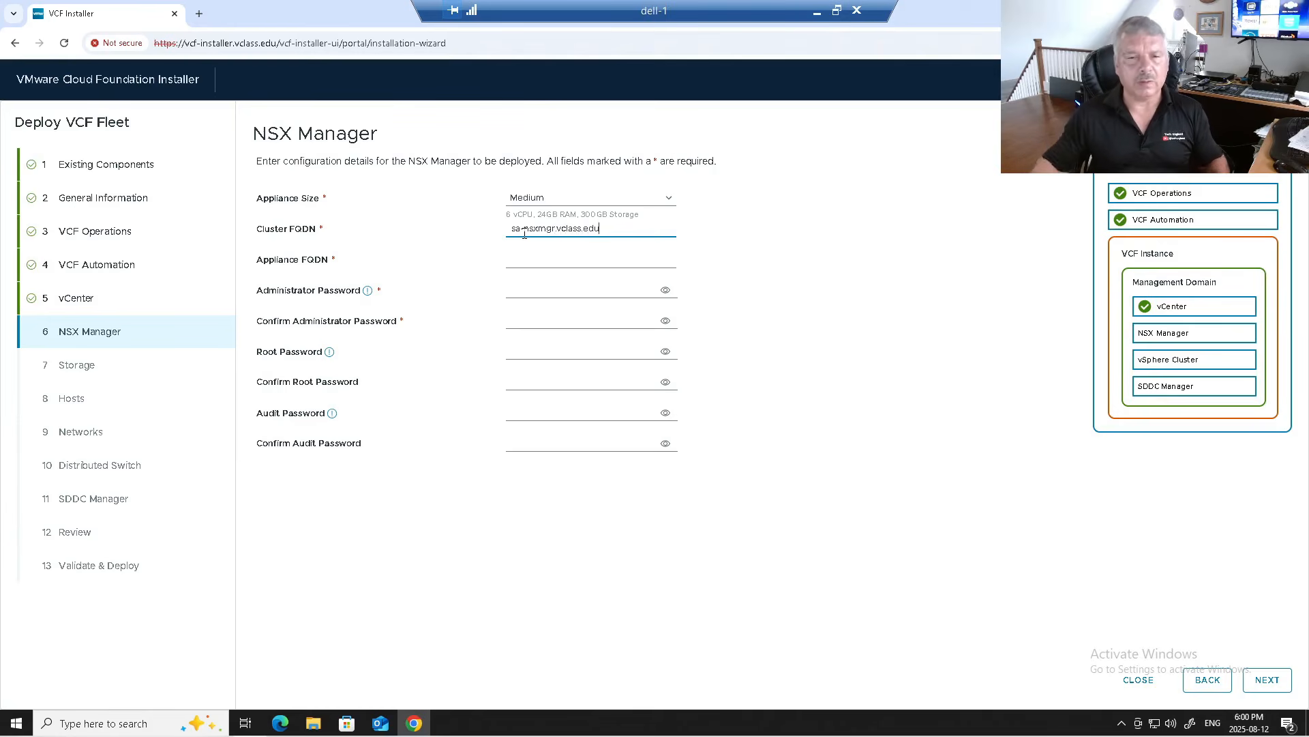
{"action": "left_click", "coordinate": [525, 264]}
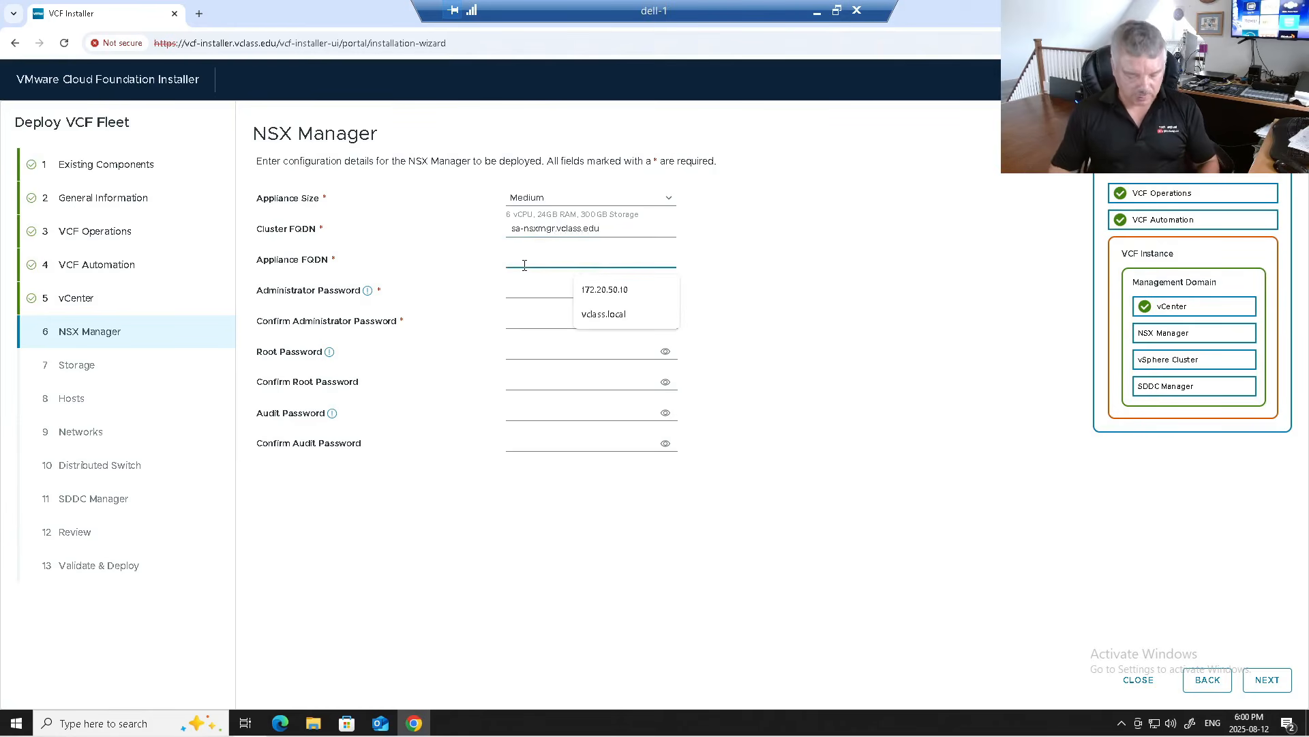
{"action": "type", "text": "sa-nsx"}
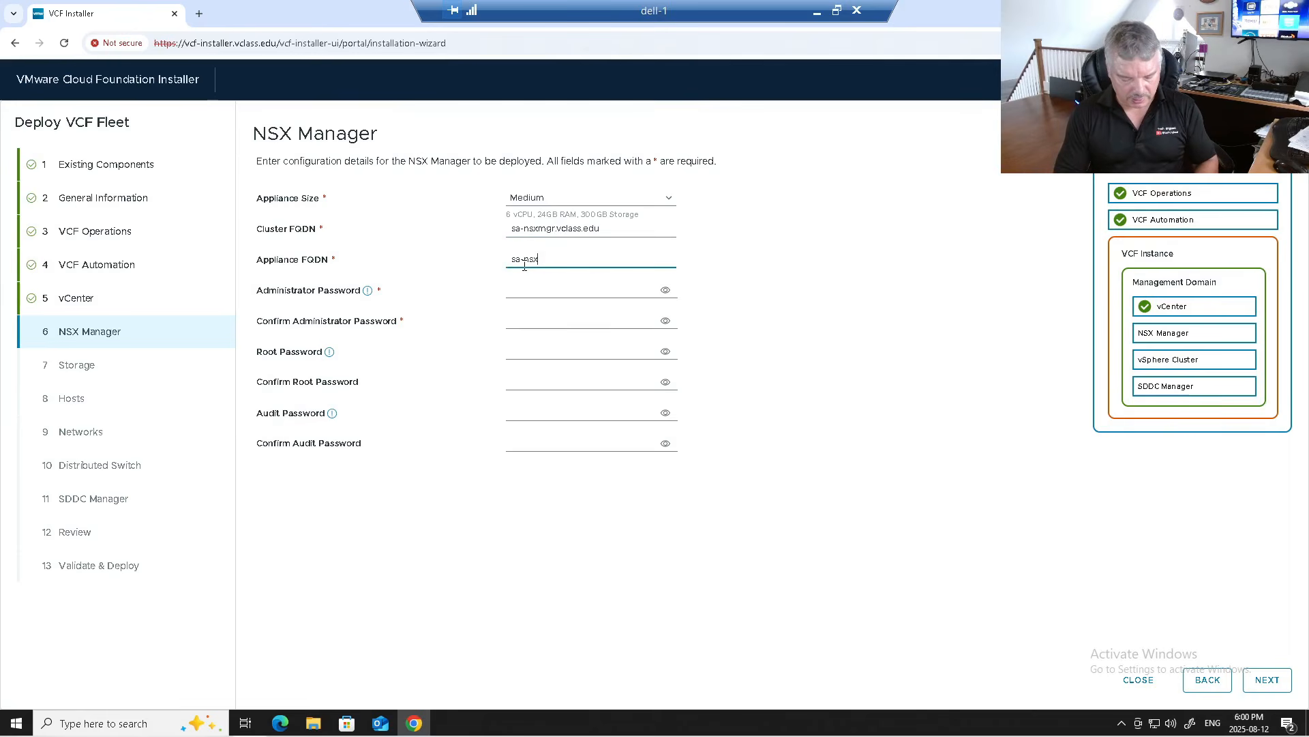
{"action": "type", "text": "mgr-01.vclass.edu"}
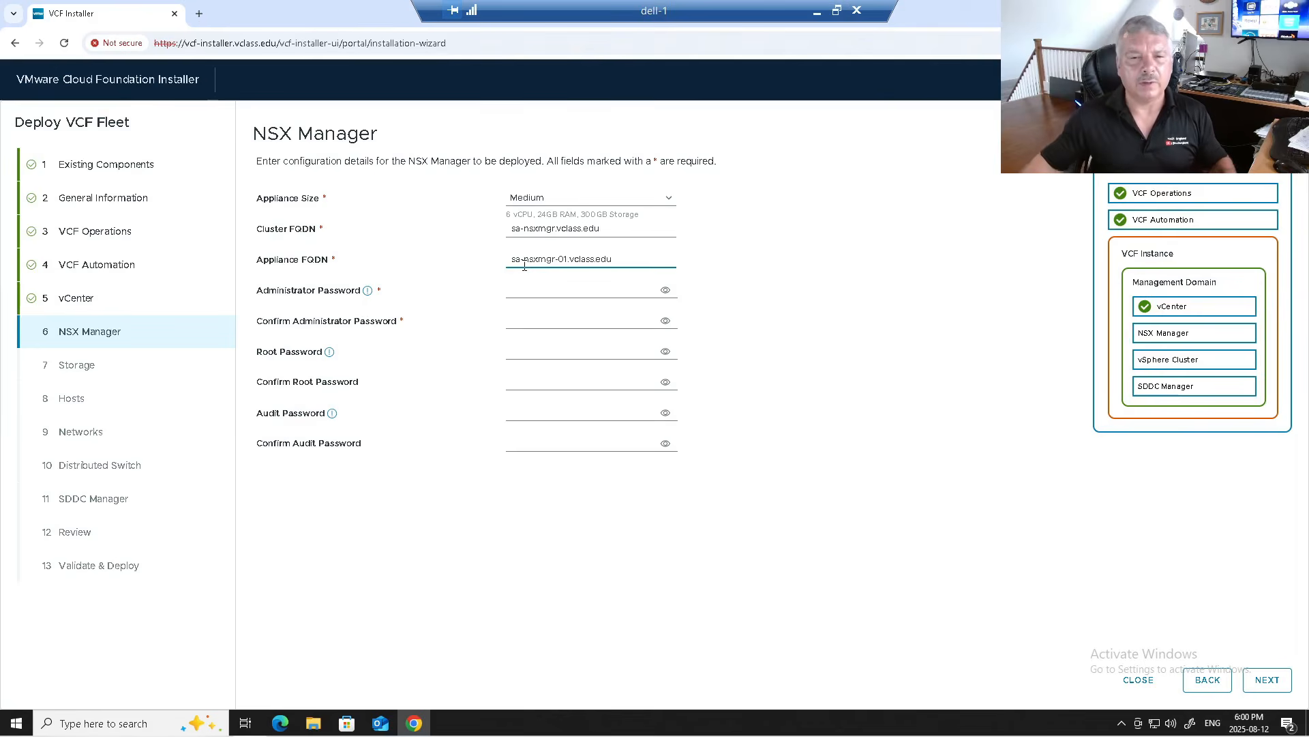
Step: Fill and confirm the NSX administrator, root and audit passwords, then advance to Storage
{"action": "left_click", "coordinate": [530, 291]}
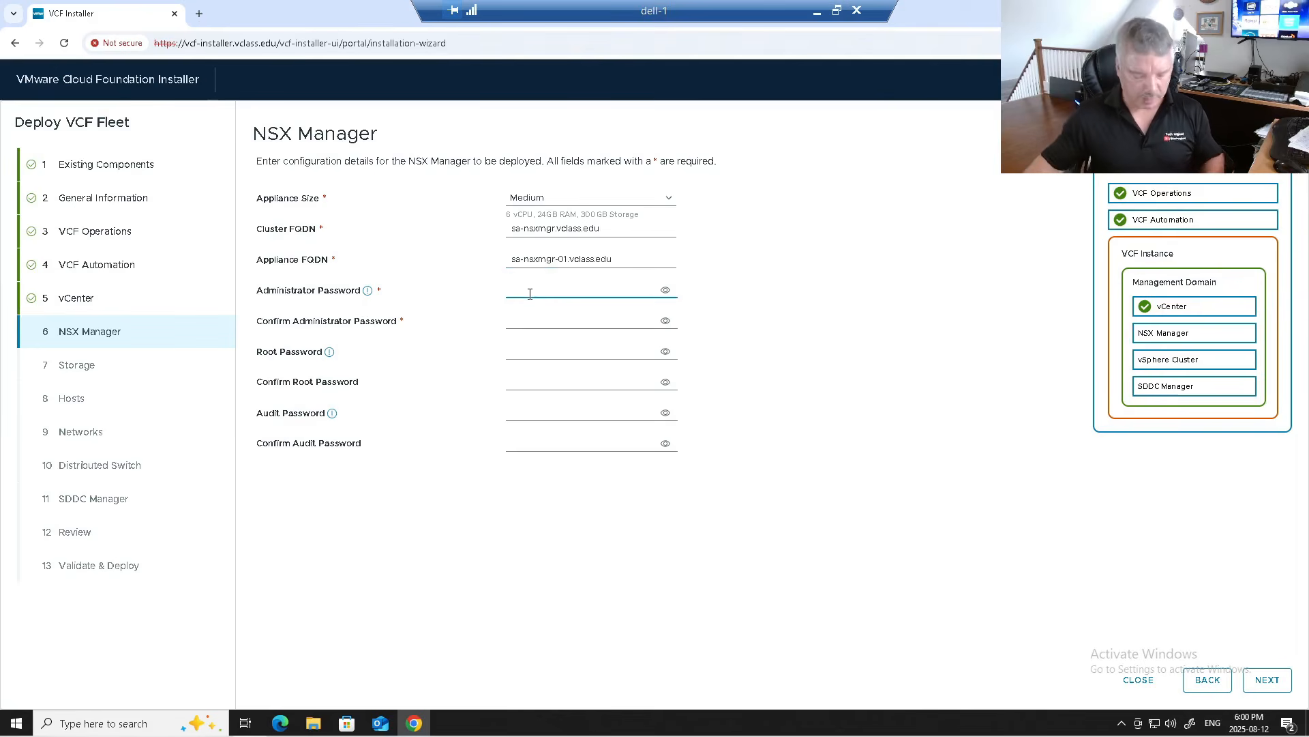
{"action": "key", "text": "ctrl+v"}
{"action": "left_click", "coordinate": [533, 315]}
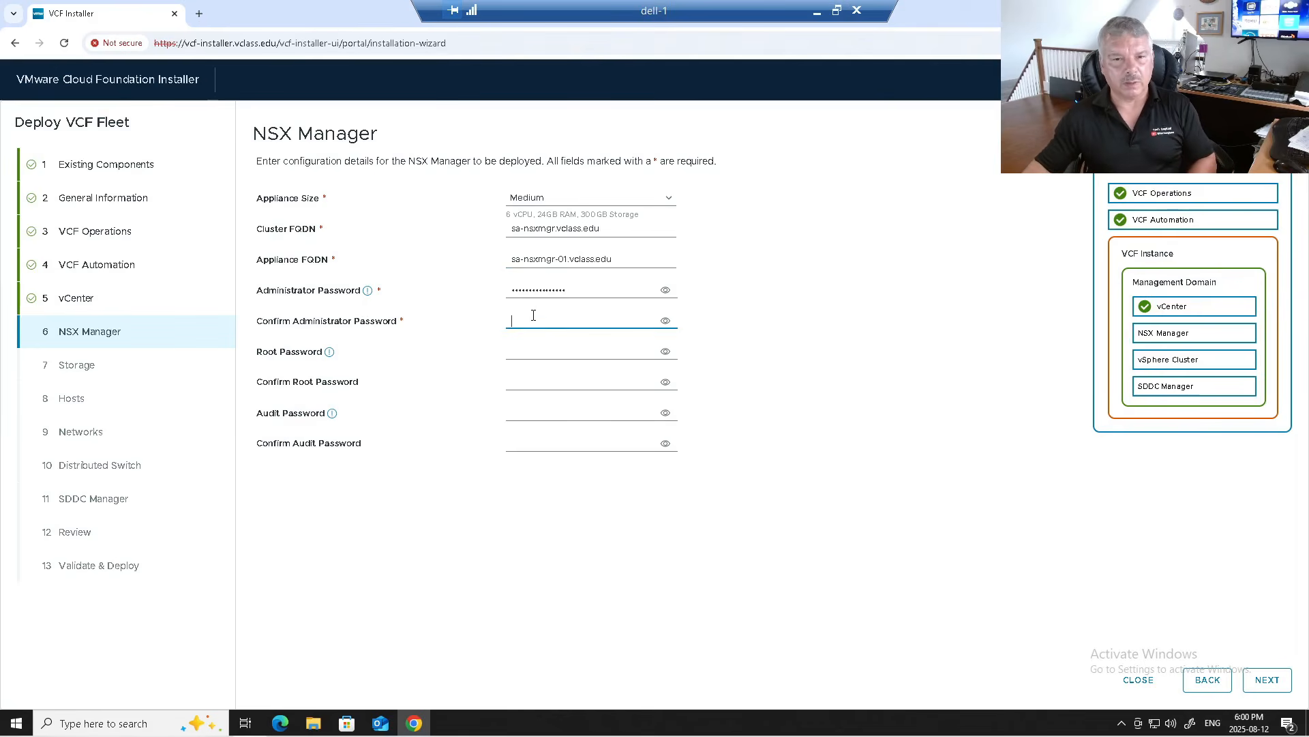
{"action": "key", "text": "ctrl+v"}
{"action": "left_click", "coordinate": [535, 351]}
{"action": "key", "text": "ctrl+v"}
{"action": "left_click", "coordinate": [533, 382]}
{"action": "key", "text": "ctrl+v"}
{"action": "left_click", "coordinate": [538, 411]}
{"action": "key", "text": "ctrl+v"}
{"action": "left_click", "coordinate": [532, 443]}
{"action": "key", "text": "ctrl+v"}
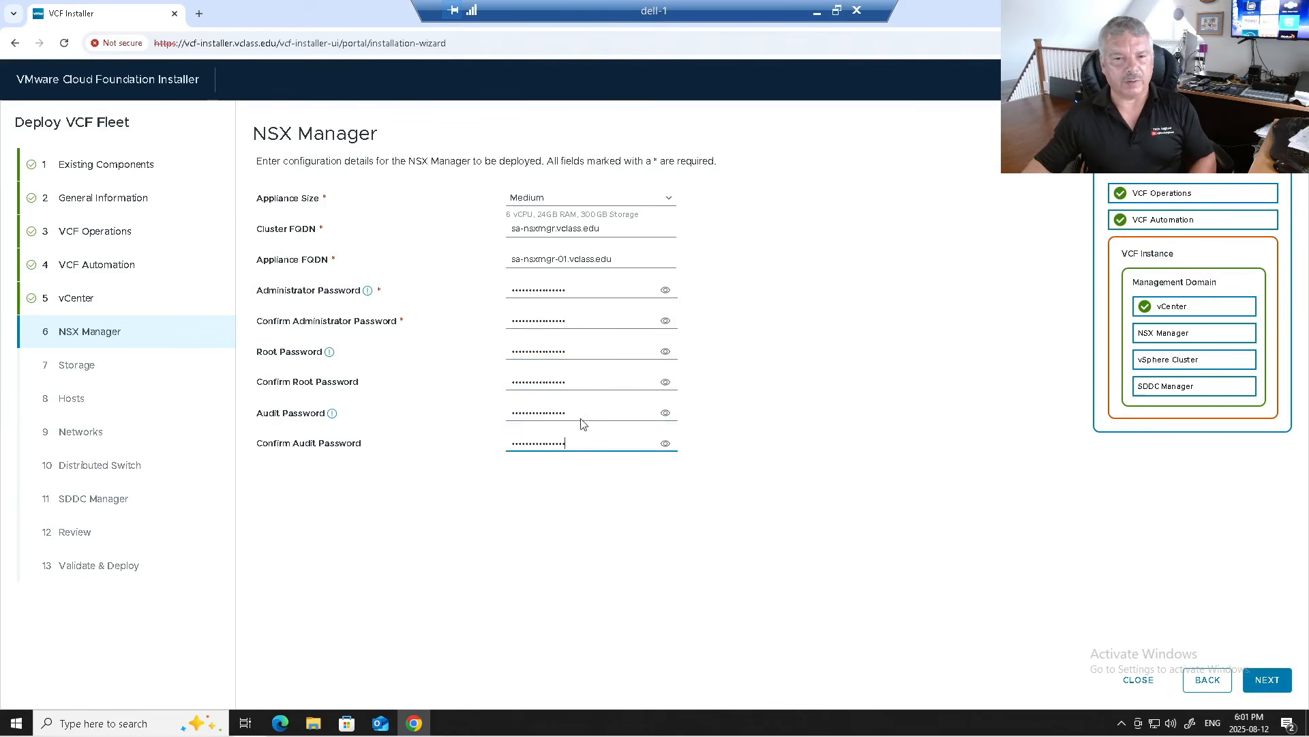
{"action": "left_click", "coordinate": [666, 290]}
{"action": "left_click", "coordinate": [646, 284]}
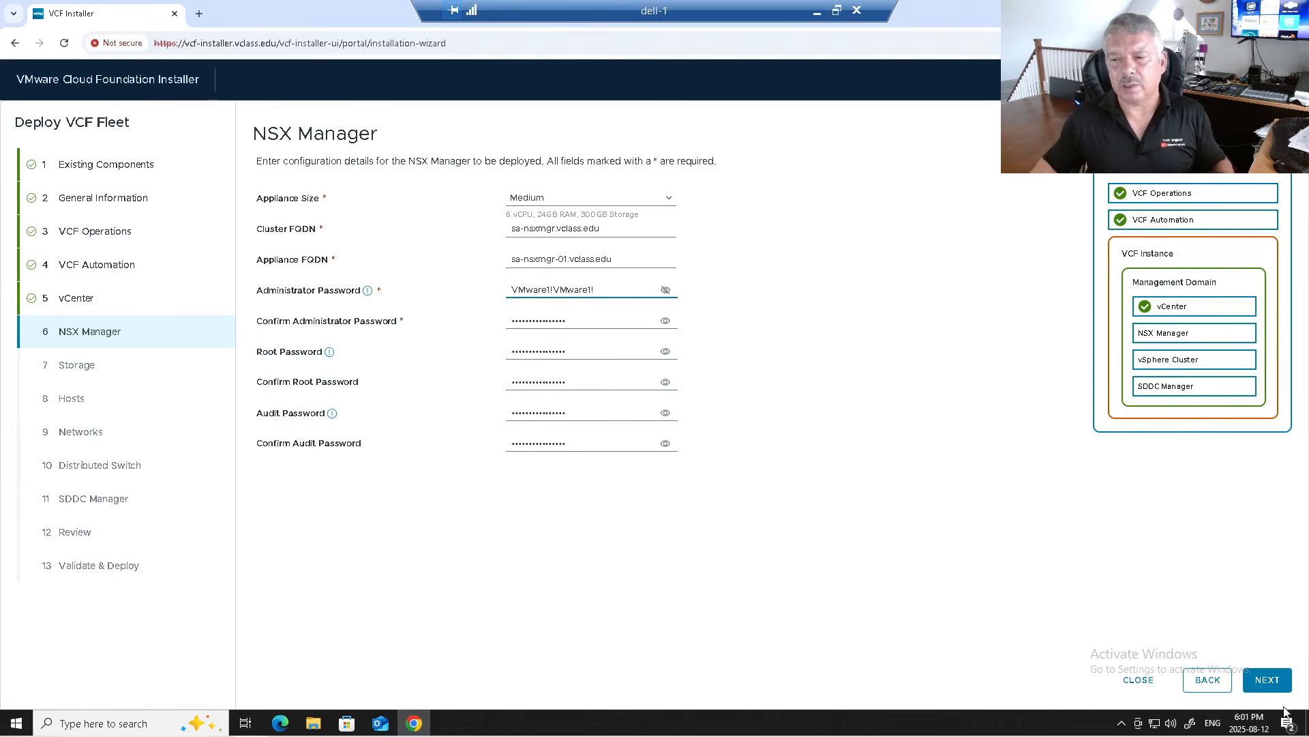
{"action": "left_click", "coordinate": [1267, 680]}
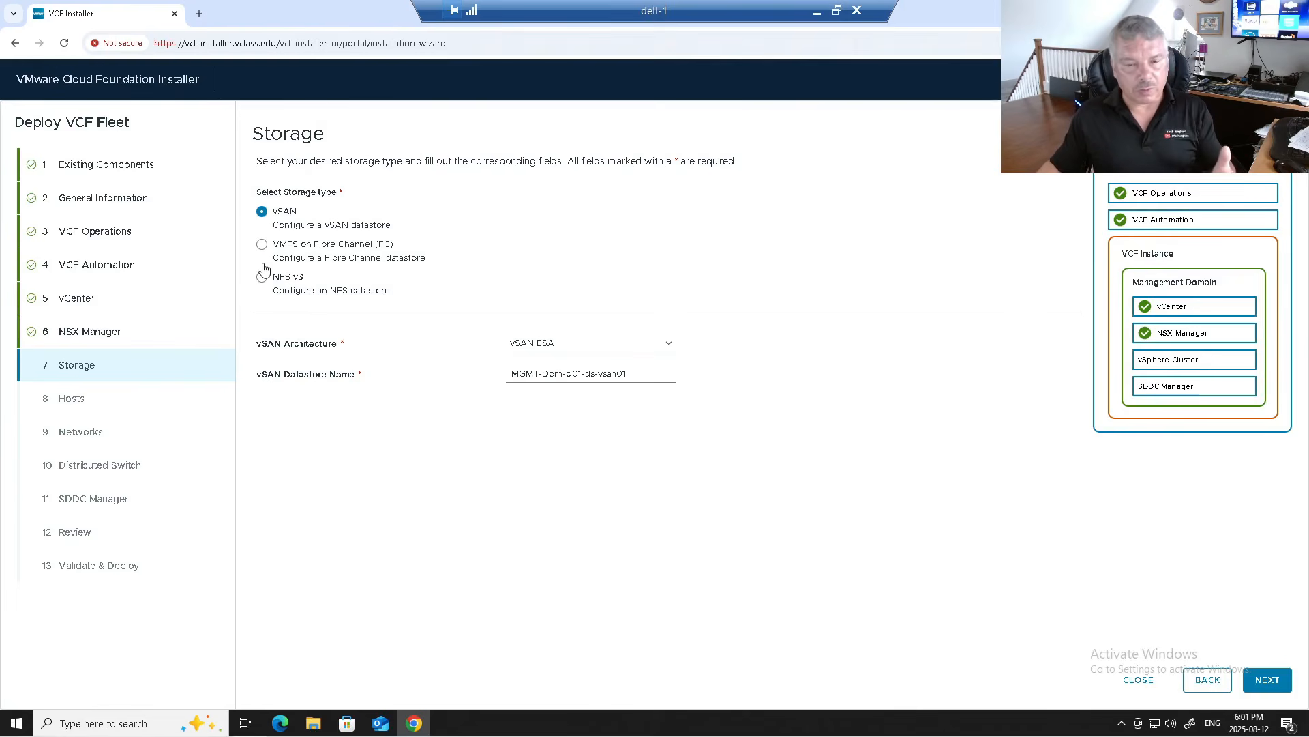
Step: Switch the vSAN architecture from ESA to vSAN OSA
{"action": "left_click", "coordinate": [551, 347]}
{"action": "left_click", "coordinate": [554, 377]}
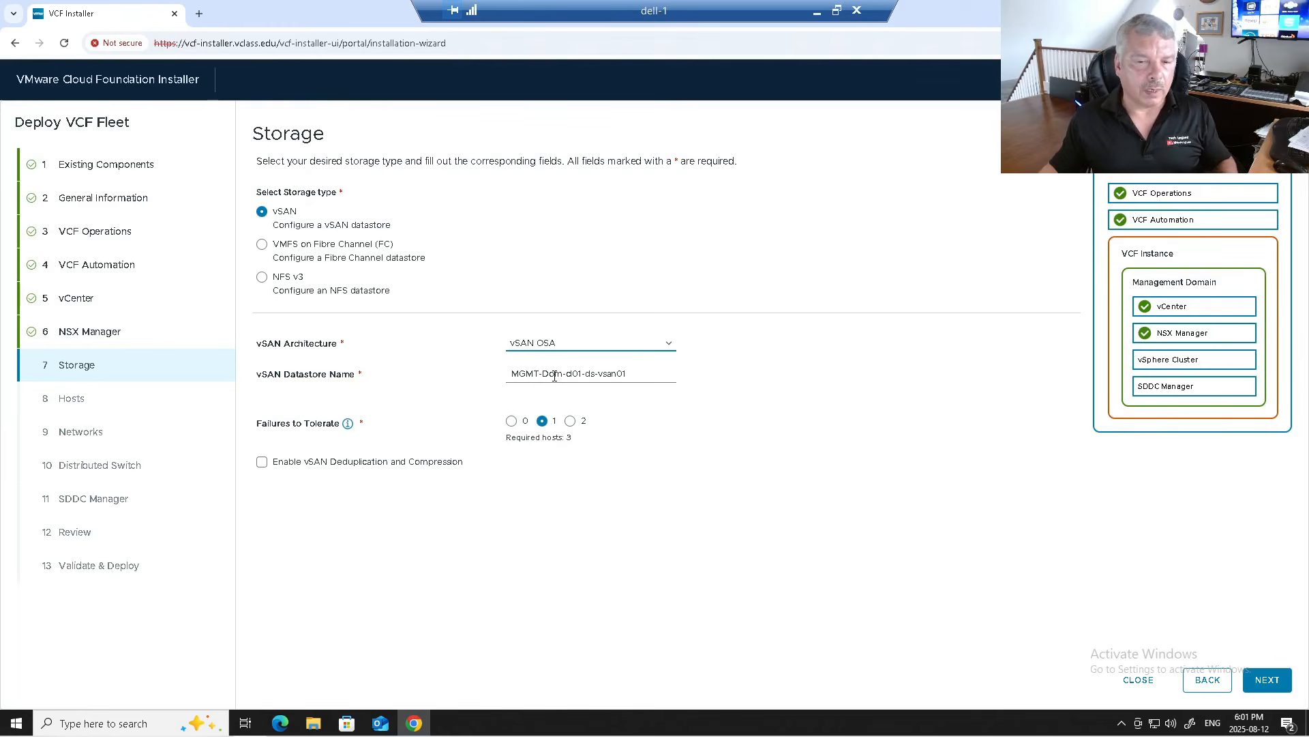
{"action": "left_click", "coordinate": [565, 349]}
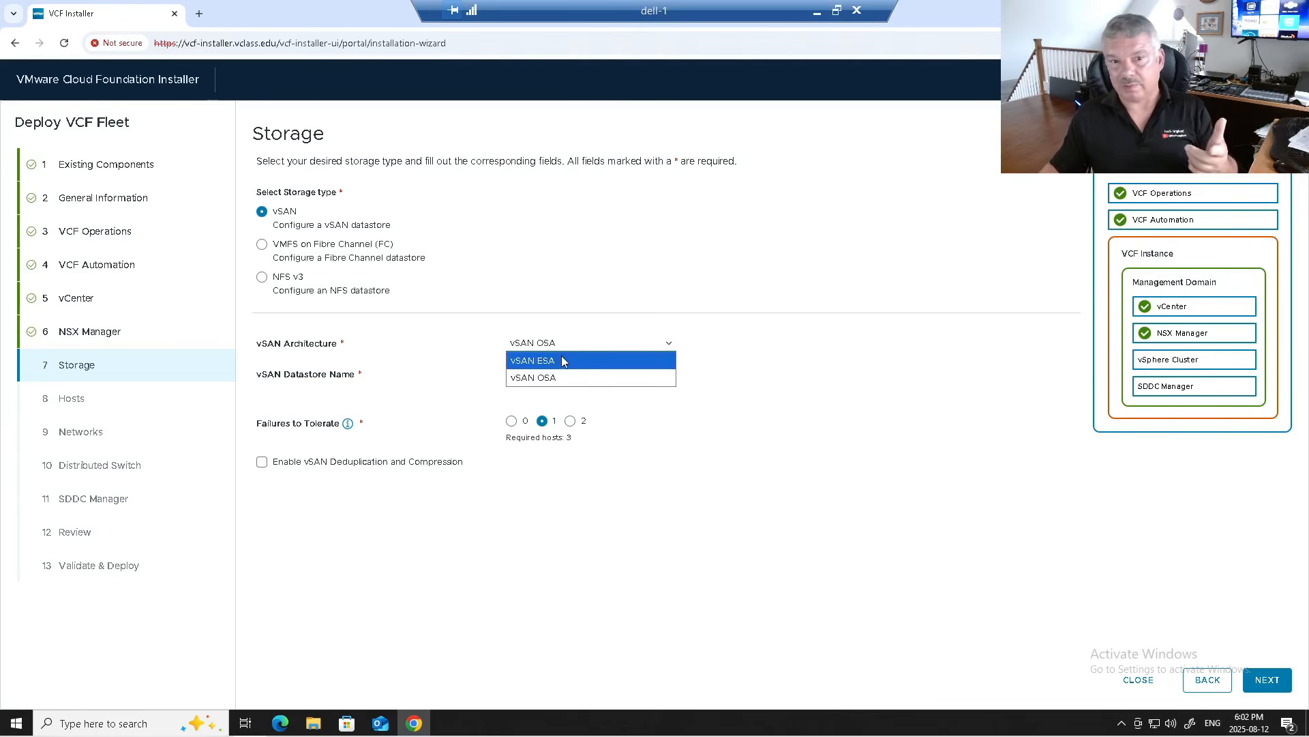
{"action": "left_click", "coordinate": [562, 361]}
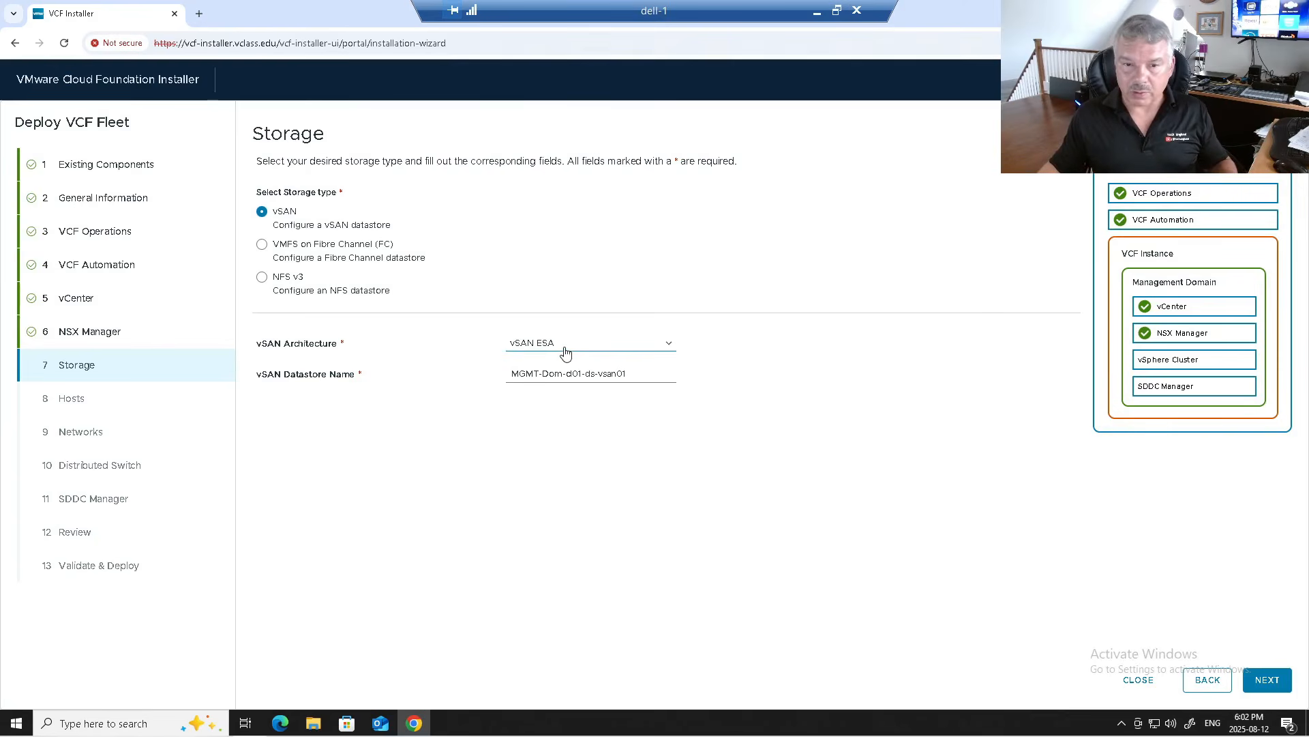
{"action": "left_click", "coordinate": [563, 350]}
{"action": "left_click", "coordinate": [560, 378]}
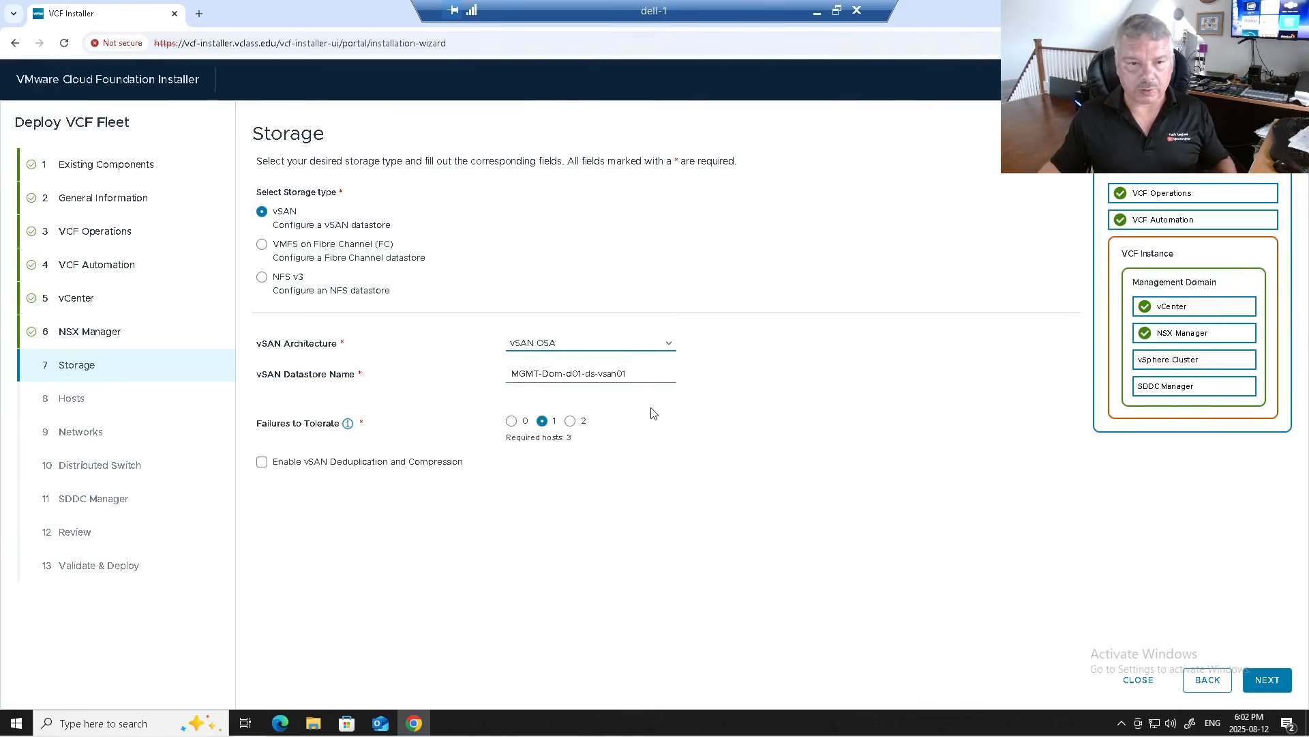
{"action": "left_click_drag", "start_coordinate": [637, 373], "coordinate": [500, 374]}
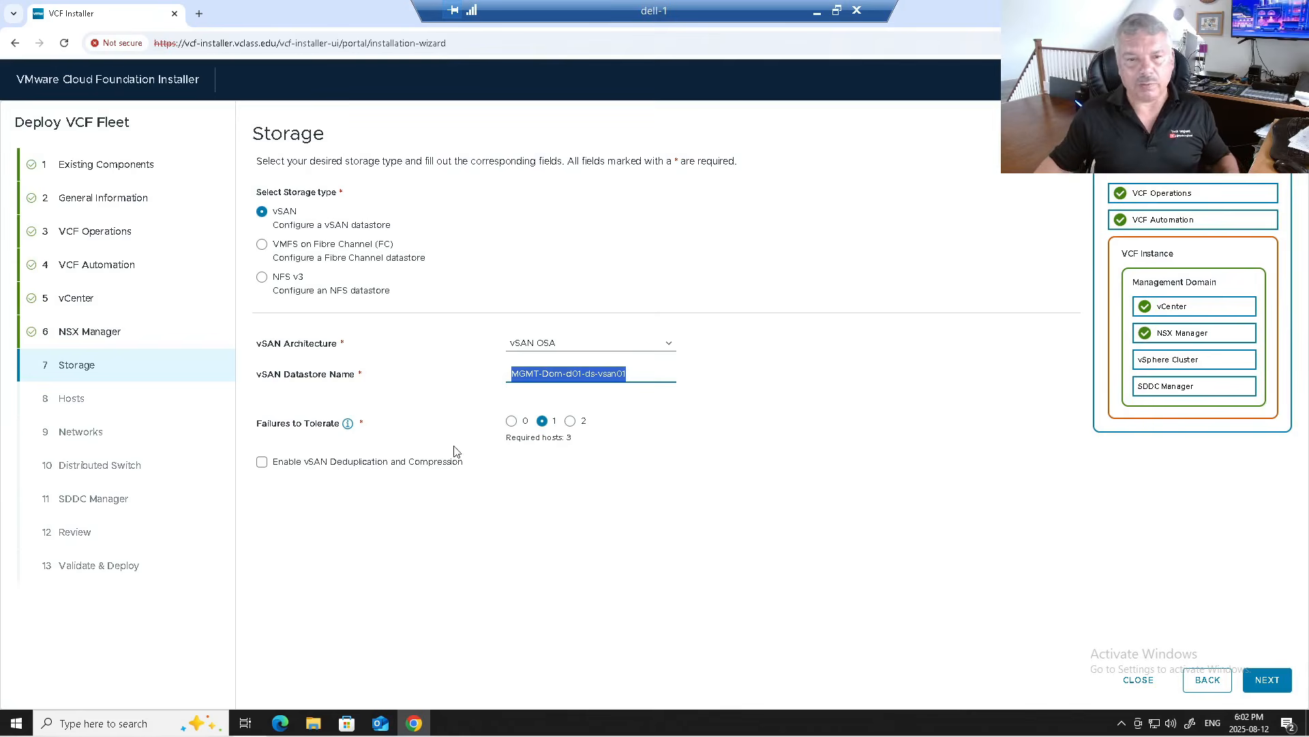
Step: Enter the ESX root password, add a fourth host row, and add sa-esx-01.vclass.edu
{"action": "left_click", "coordinate": [1268, 684]}
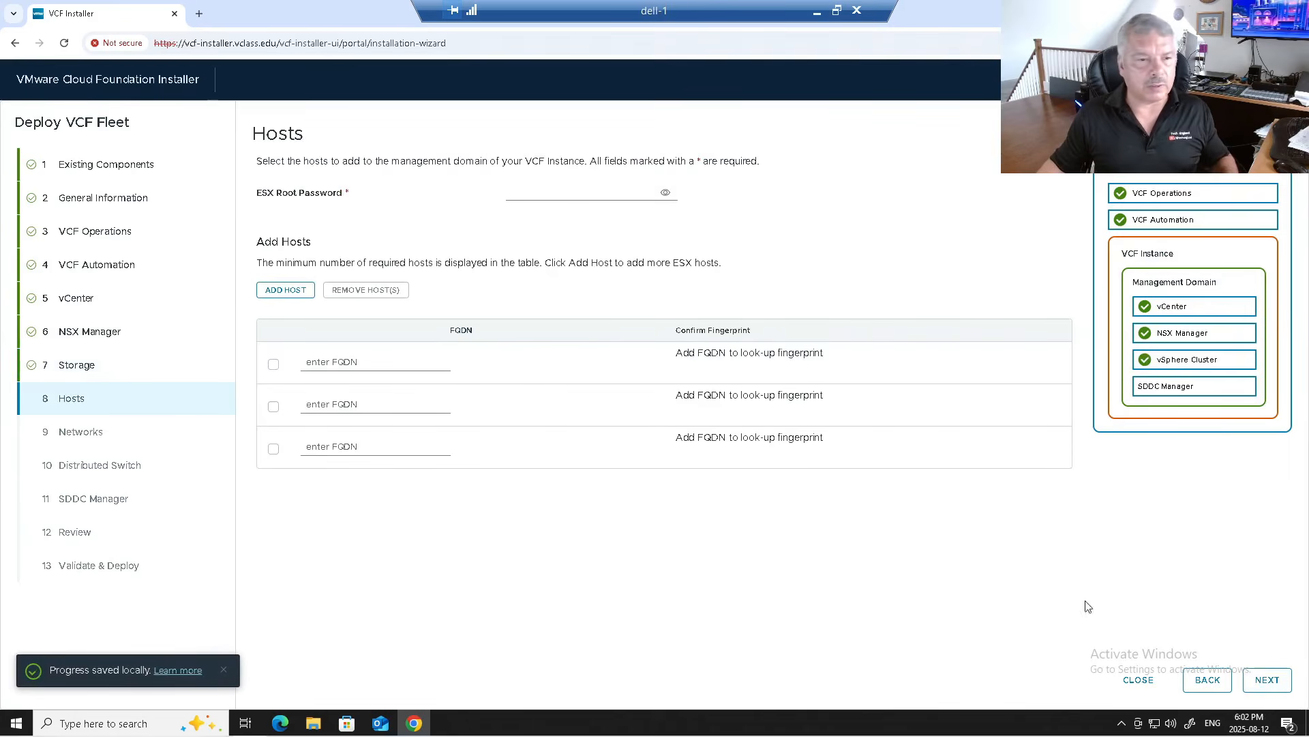
{"action": "left_click", "coordinate": [512, 191]}
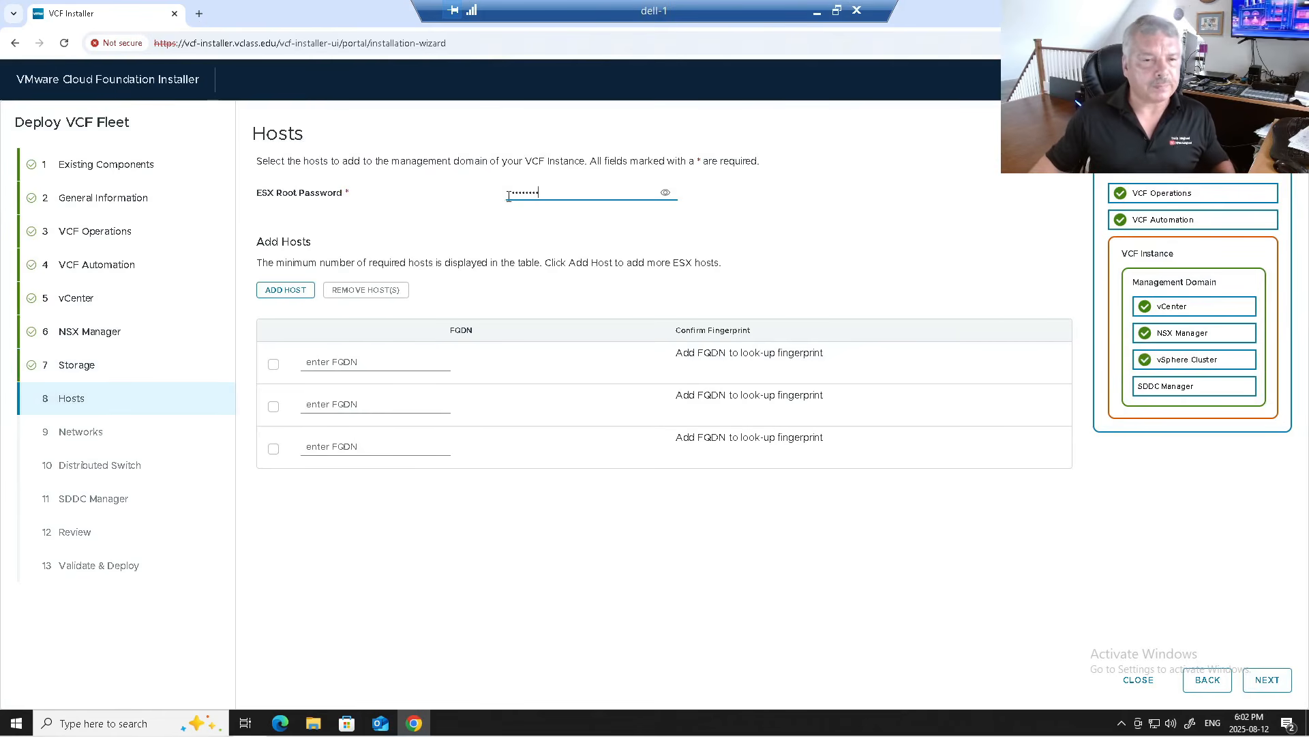
{"action": "left_click", "coordinate": [290, 294]}
{"action": "left_click", "coordinate": [330, 362]}
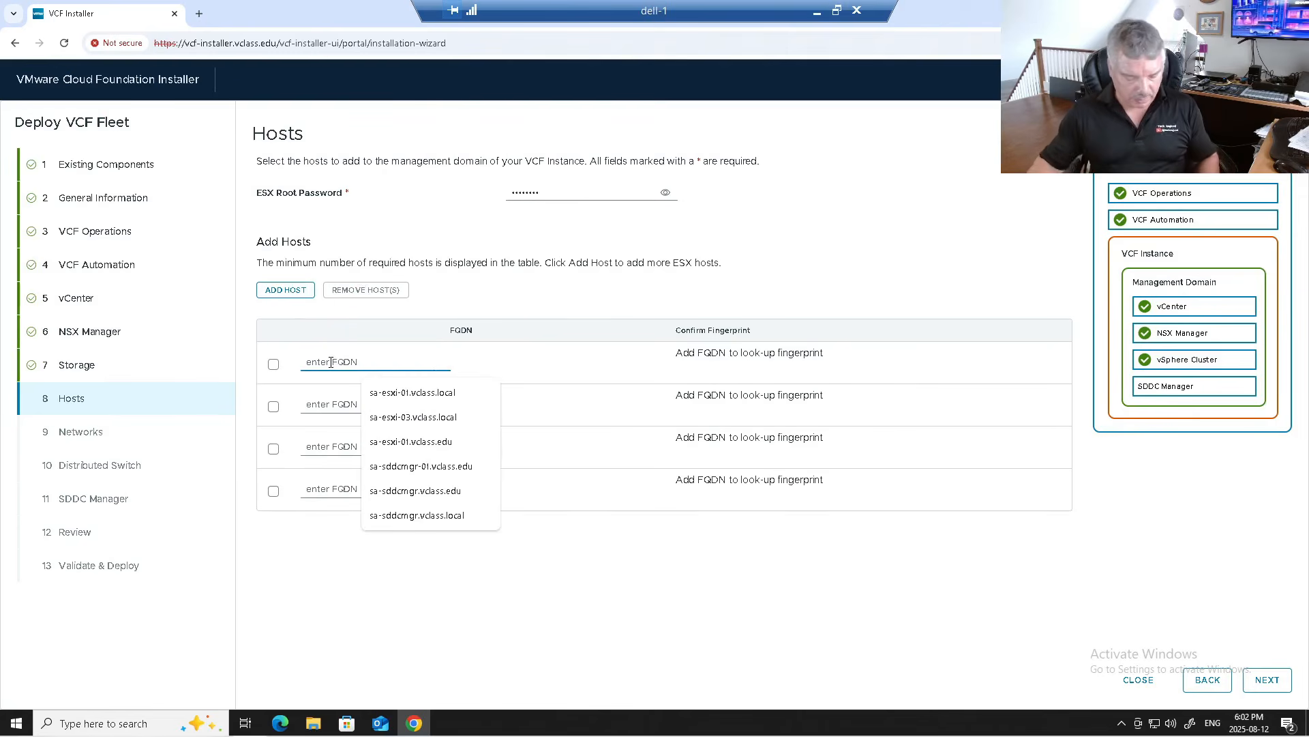
{"action": "type", "text": "sa-esx"}
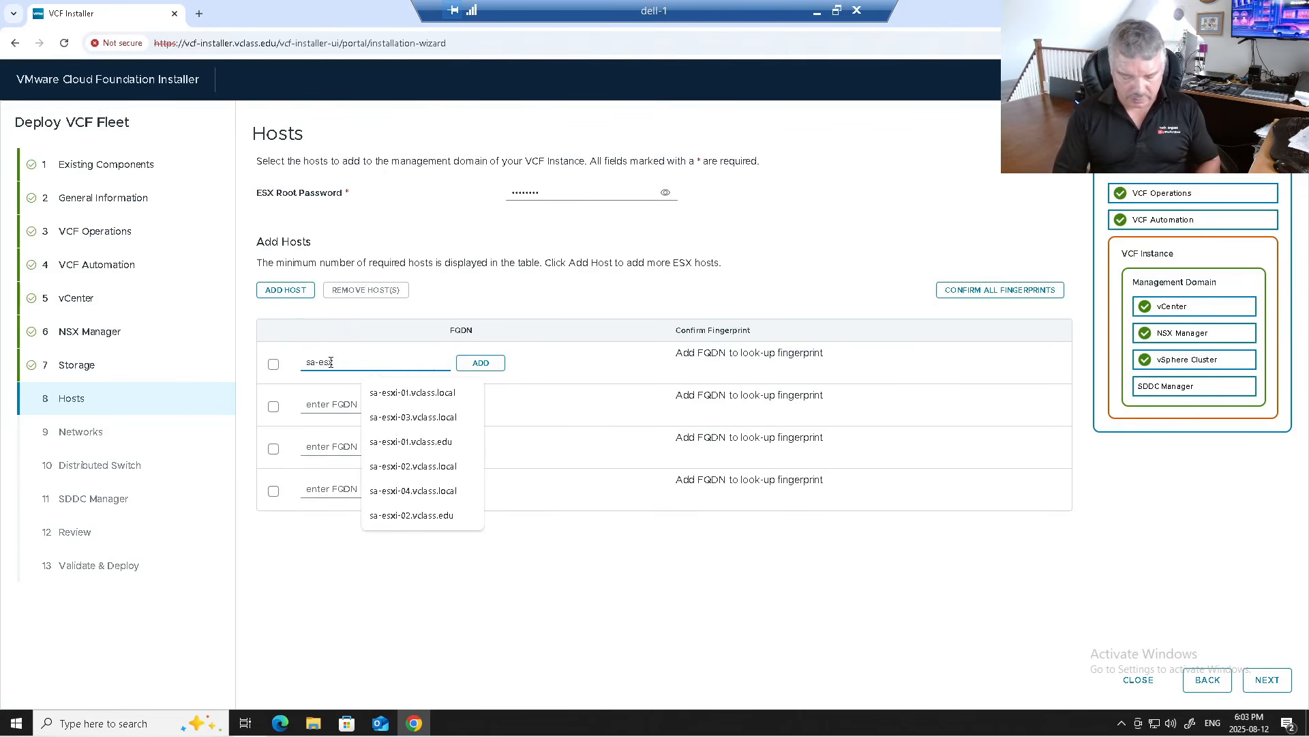
{"action": "type", "text": "-01.vclass.edu"}
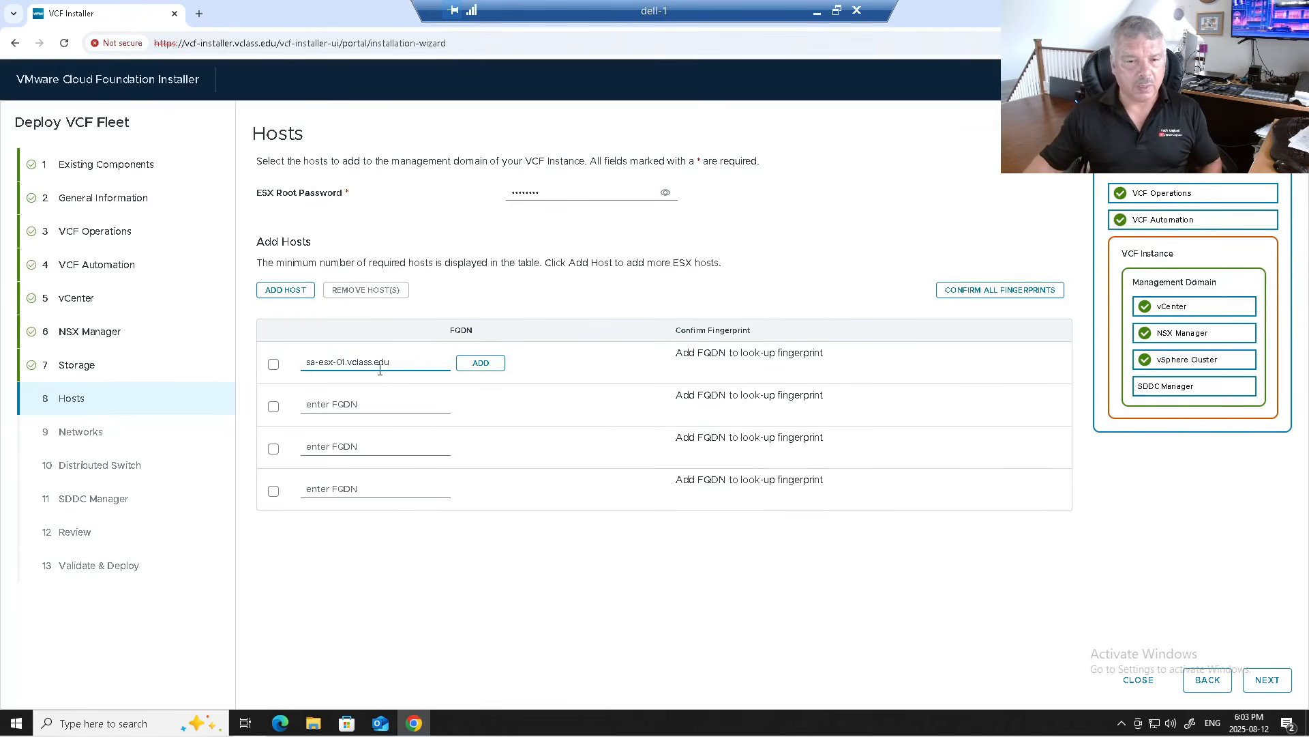
{"action": "left_click", "coordinate": [481, 362]}
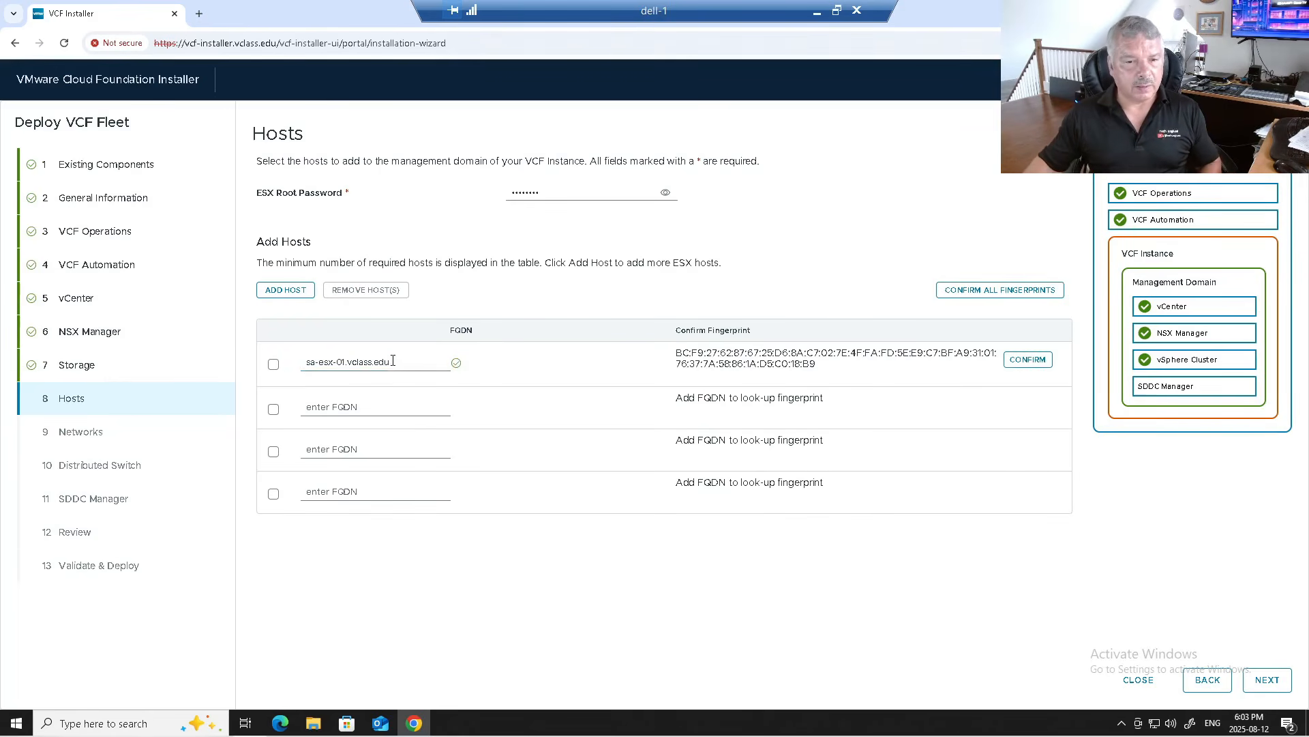
Step: Fill the remaining rows with sa-esx-02, sa-esx-03 and sa-esx-04.vclass.edu
{"action": "left_click_drag", "start_coordinate": [393, 362], "coordinate": [255, 348]}
{"action": "key", "text": "ctrl+c"}
{"action": "left_click", "coordinate": [314, 408]}
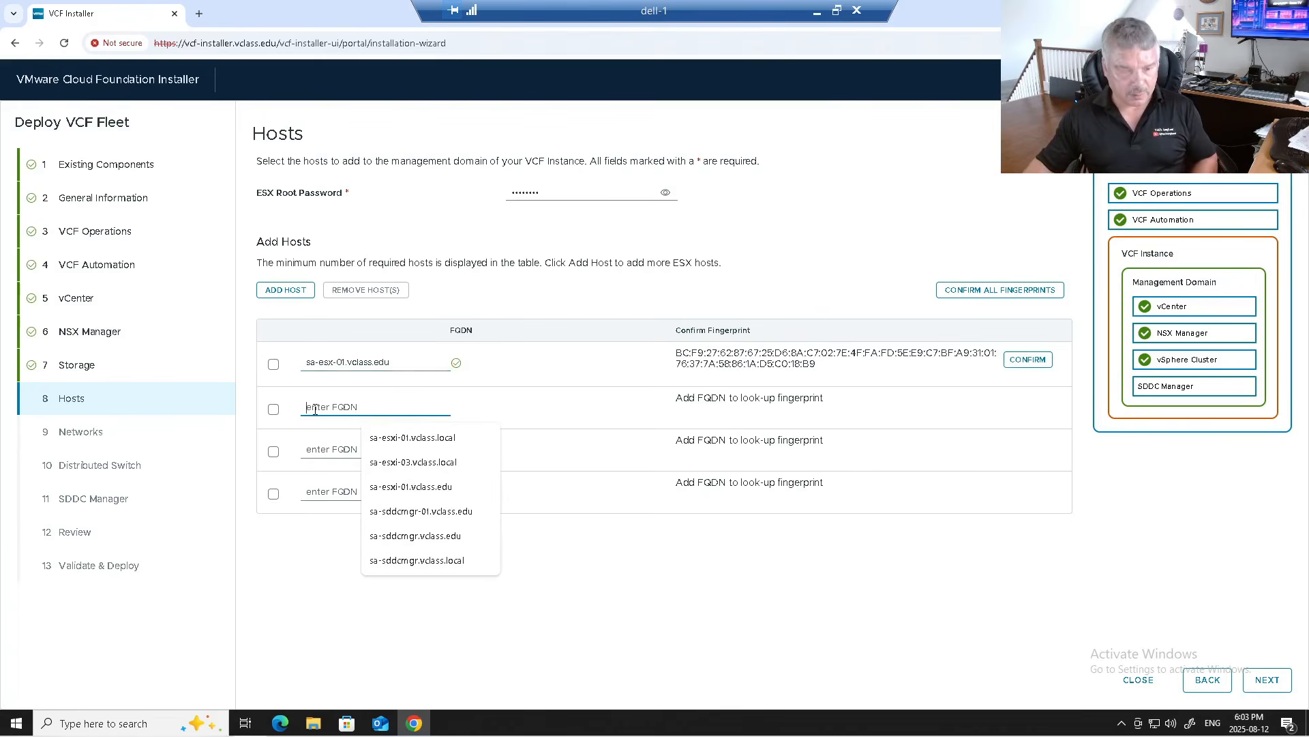
{"action": "key", "text": "ctrl+v"}
{"action": "left_click", "coordinate": [323, 449]}
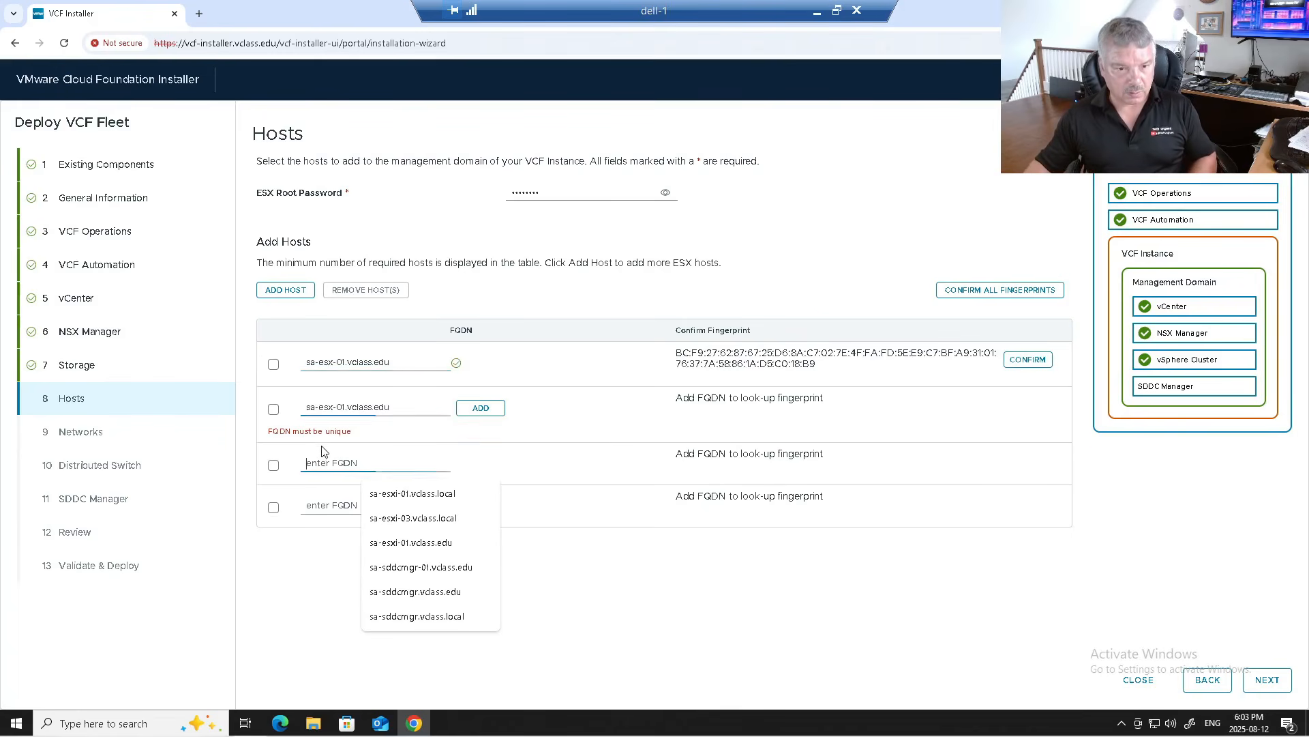
{"action": "left_click", "coordinate": [344, 407]}
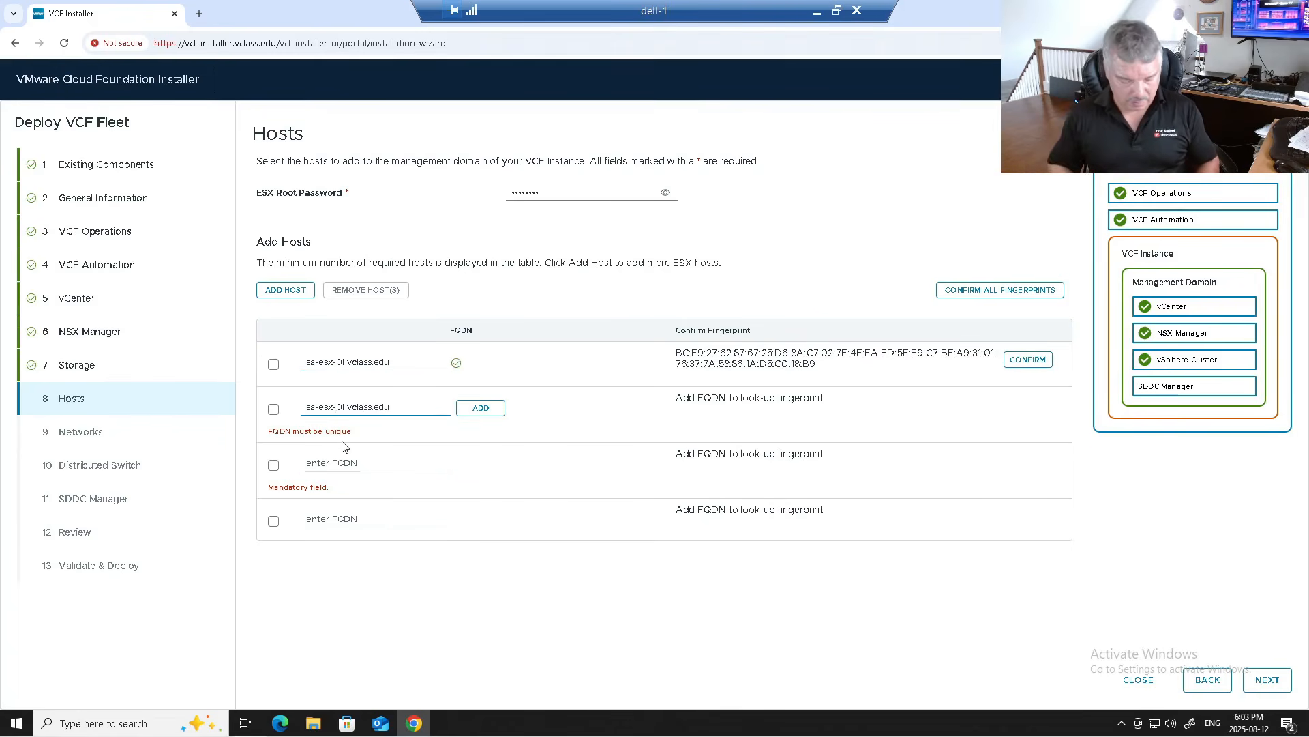
{"action": "key", "text": "BackSpace"}
{"action": "type", "text": "2"}
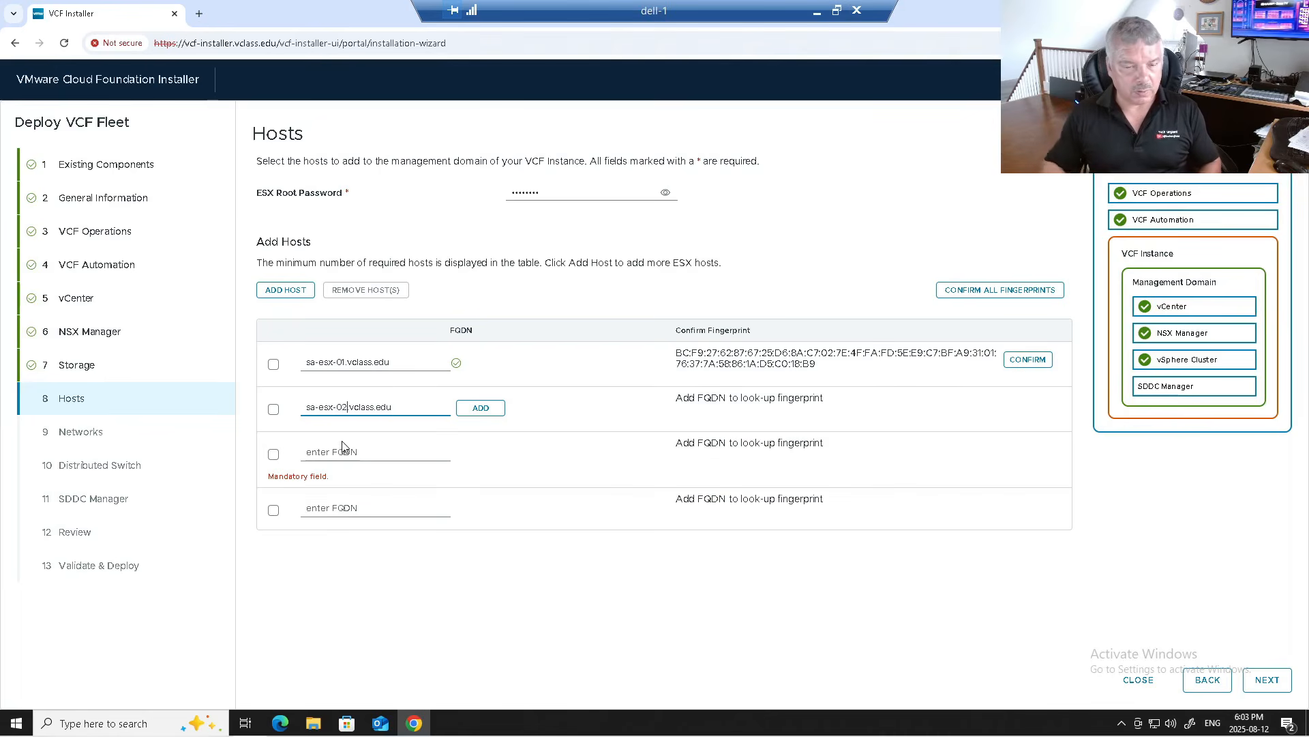
{"action": "left_click", "coordinate": [340, 451]}
{"action": "key", "text": "ctrl+v"}
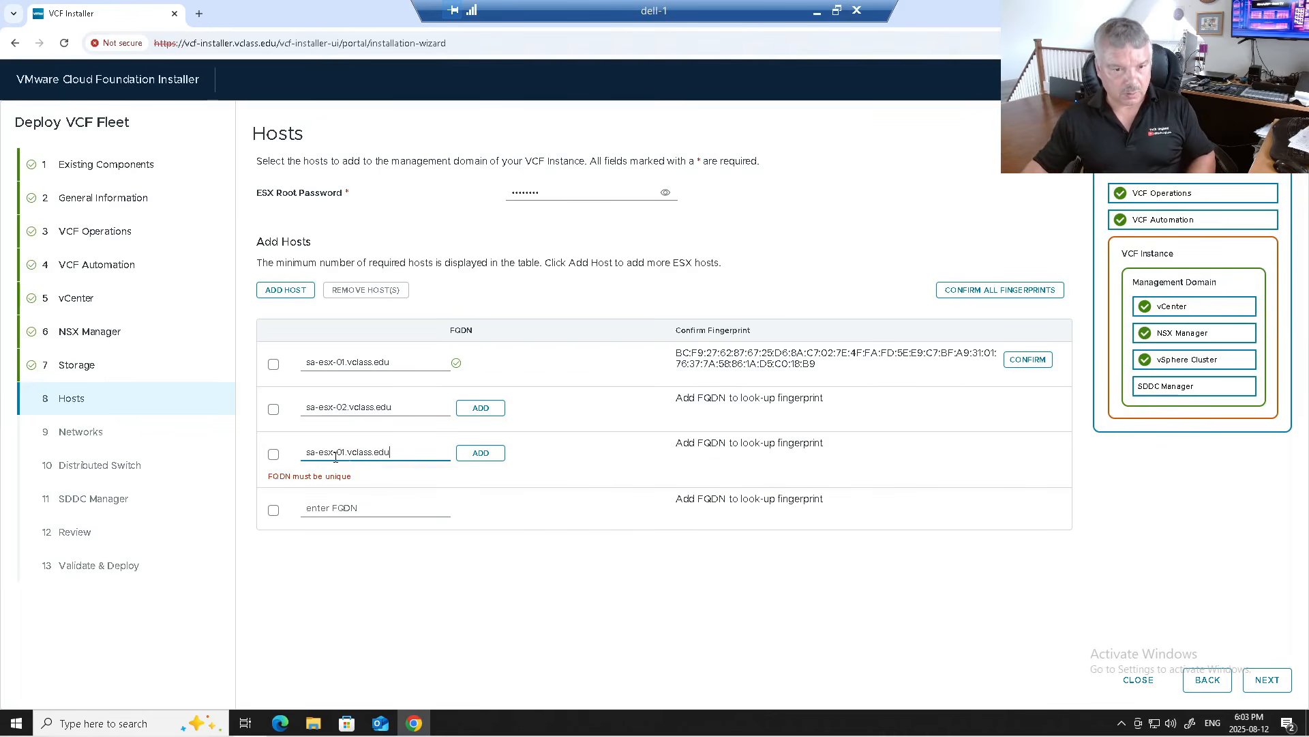
{"action": "key", "text": "BackSpace"}
{"action": "type", "text": "3"}
{"action": "left_click", "coordinate": [352, 502]}
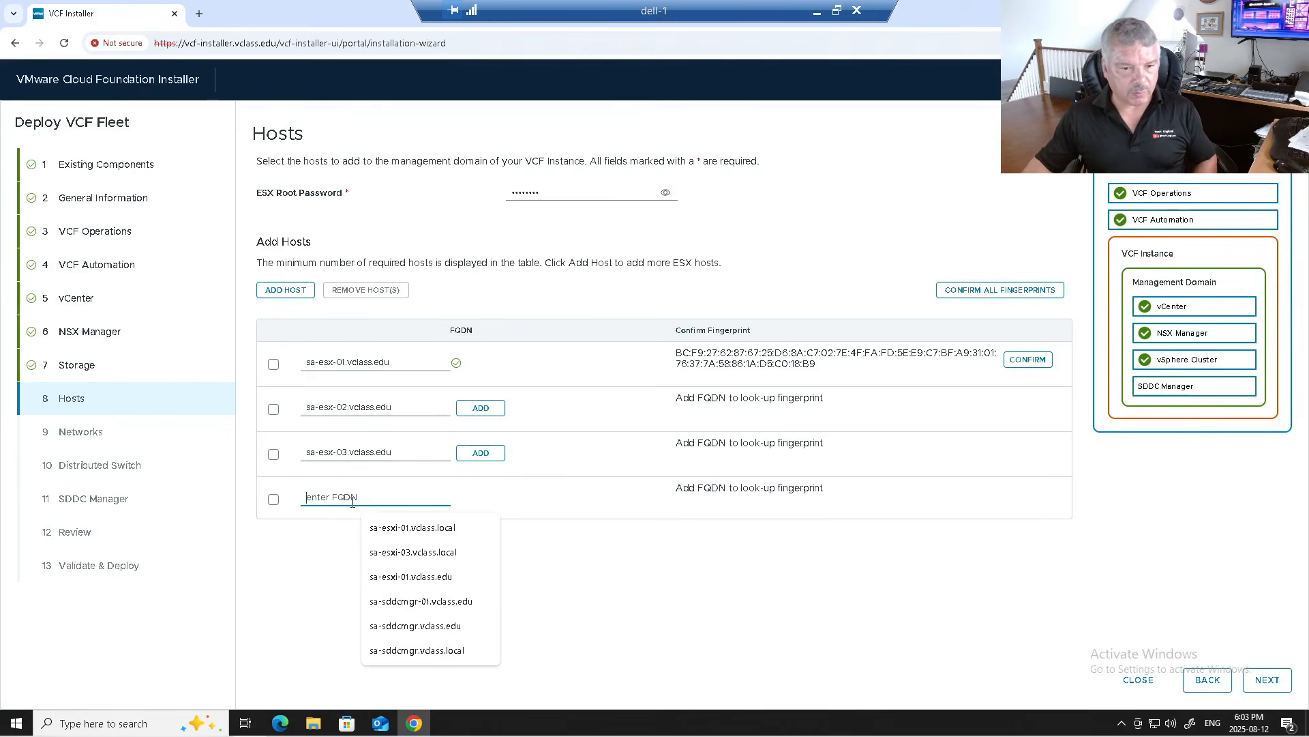
{"action": "key", "text": "ctrl+v"}
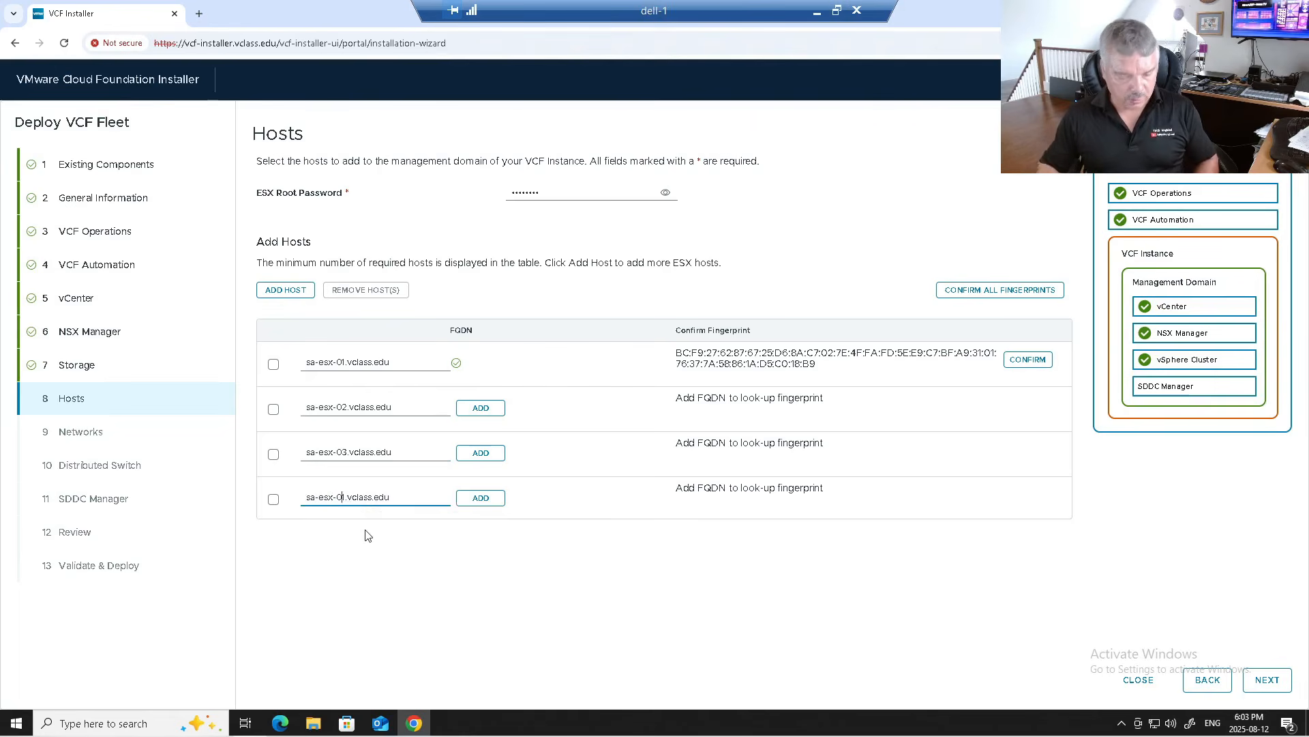
{"action": "key", "text": "BackSpace"}
{"action": "type", "text": "4"}
Step: Add the three new hosts and confirm all four host fingerprints
{"action": "left_click", "coordinate": [481, 408]}
{"action": "left_click", "coordinate": [481, 452]}
{"action": "left_click", "coordinate": [477, 500]}
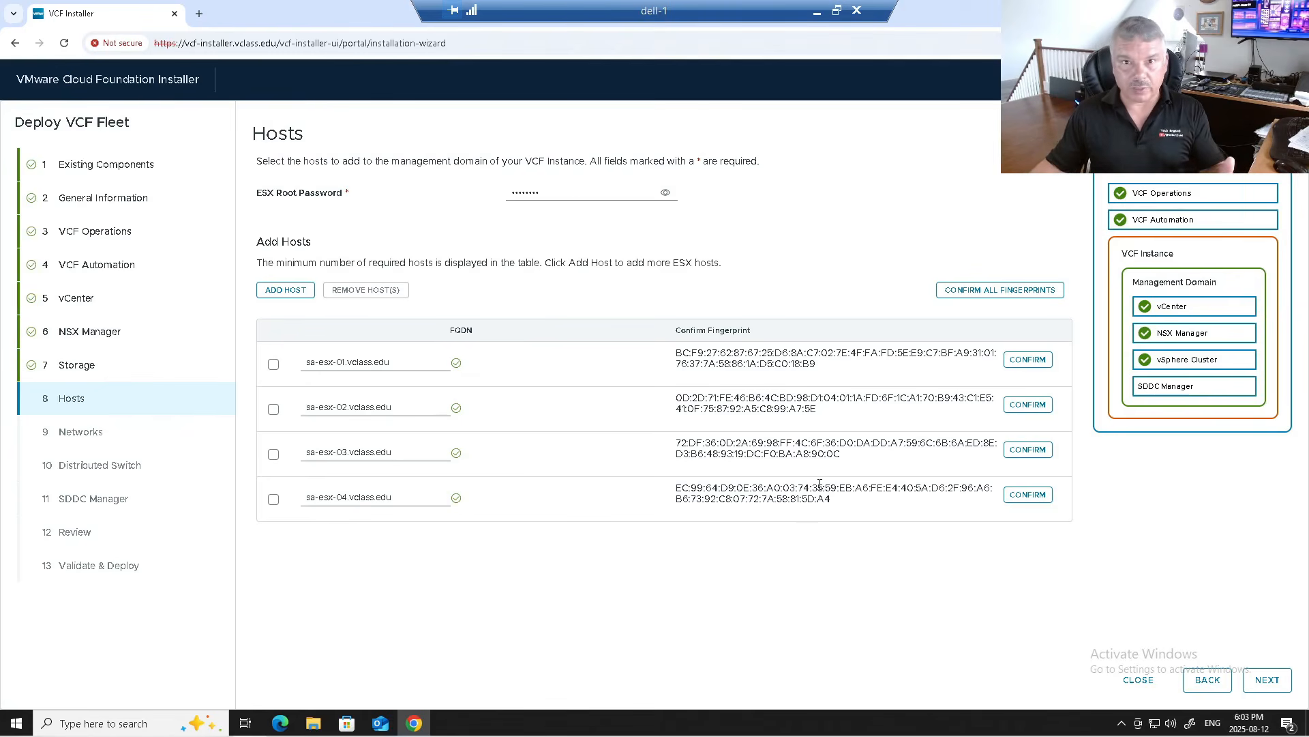
{"action": "left_click", "coordinate": [979, 292]}
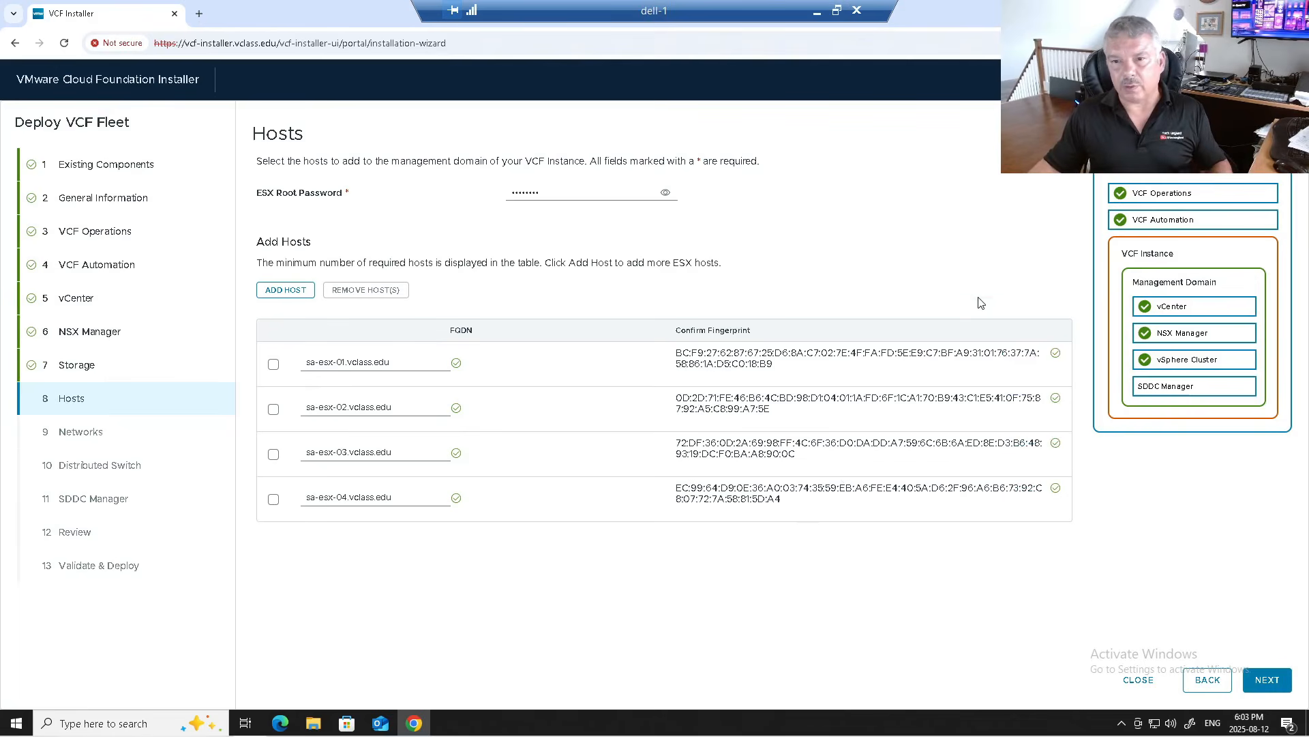
Step: Give ESX Management VLAN 0, CIDR 172.20.10.0/24, gateway 172.20.10.10, and reuse it for VM Management
{"action": "left_click", "coordinate": [1265, 678]}
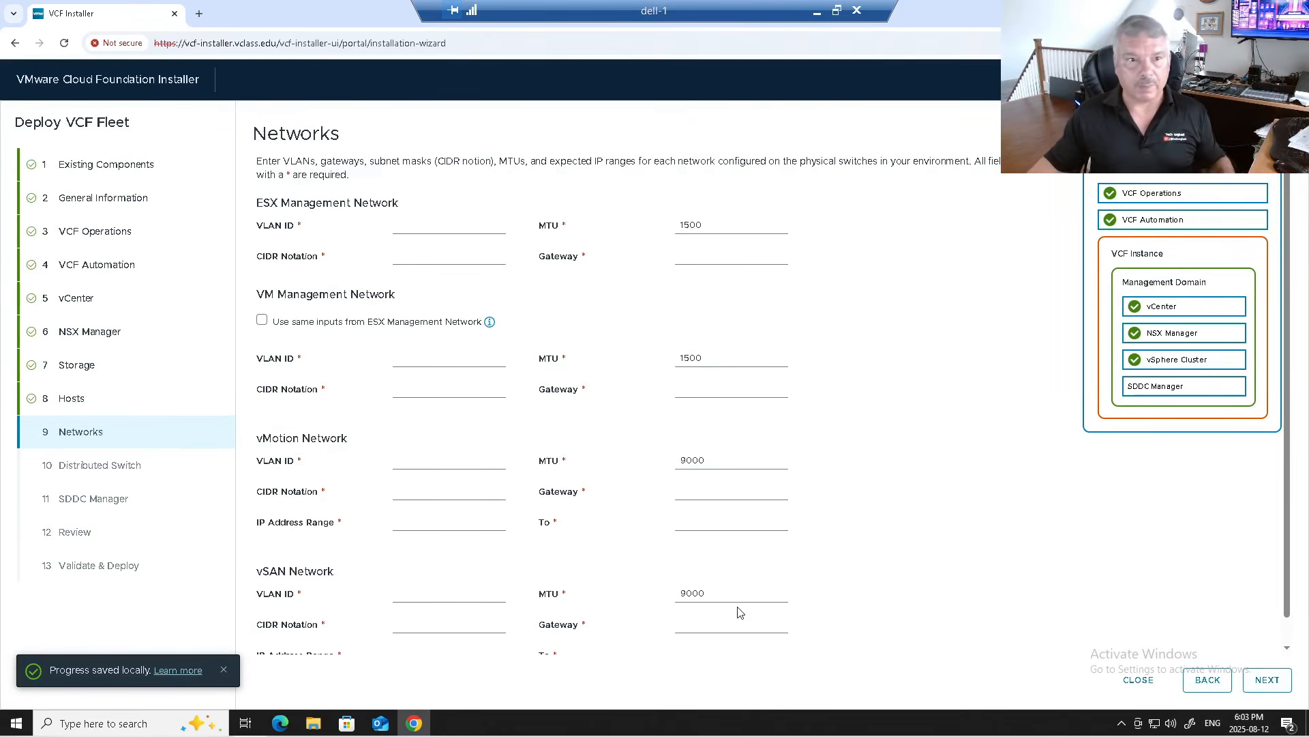
{"action": "left_click", "coordinate": [426, 226]}
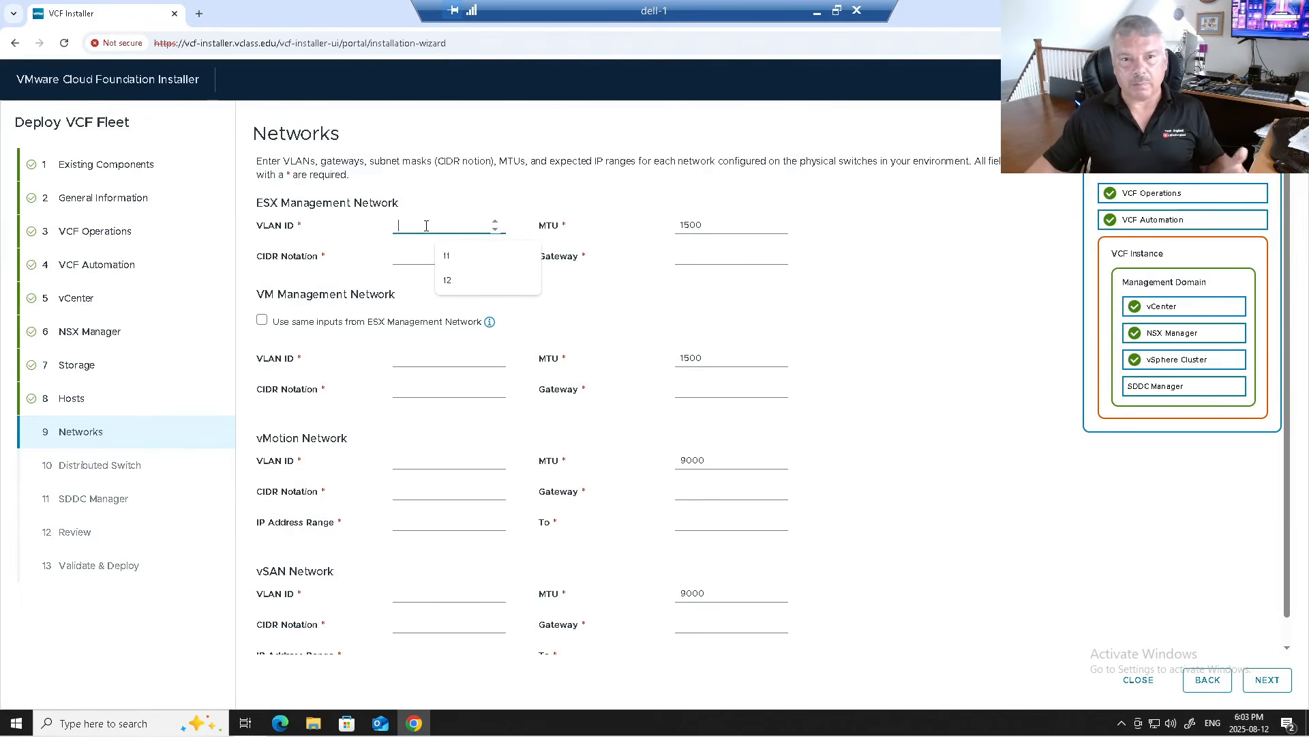
{"action": "type", "text": "0"}
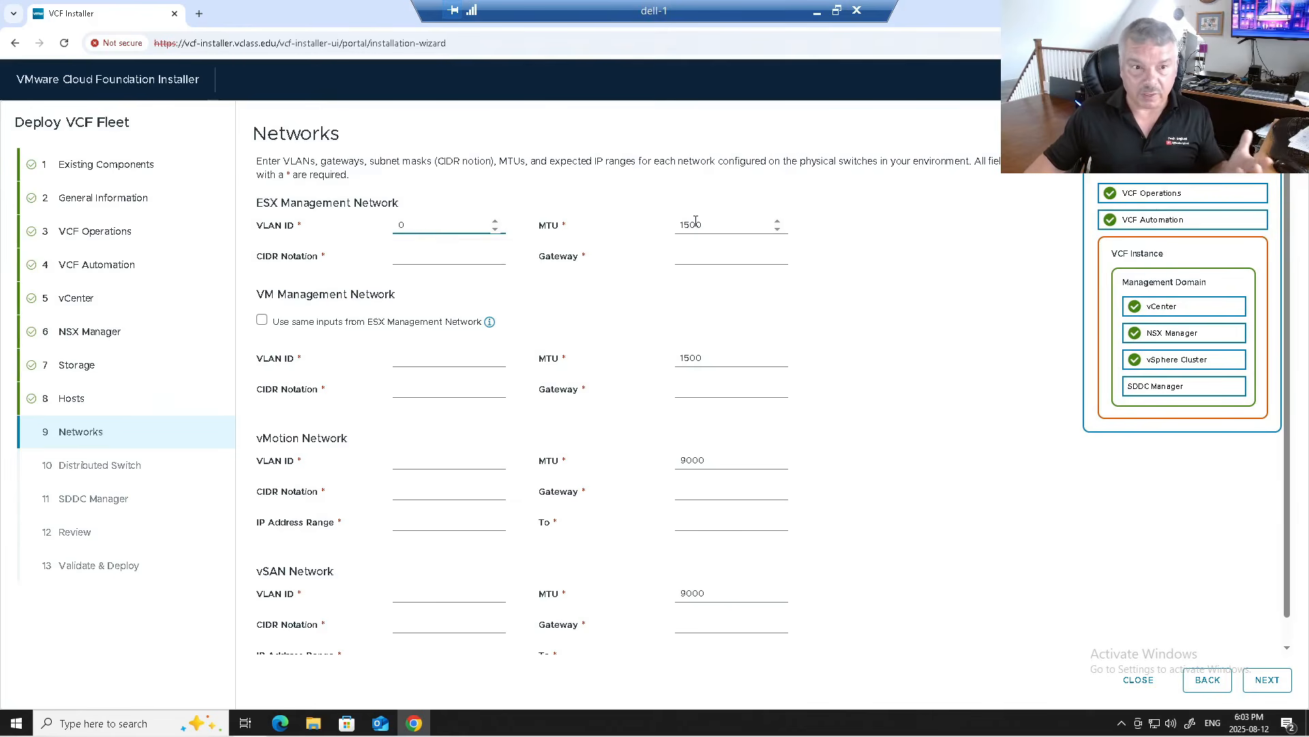
{"action": "left_click", "coordinate": [425, 256]}
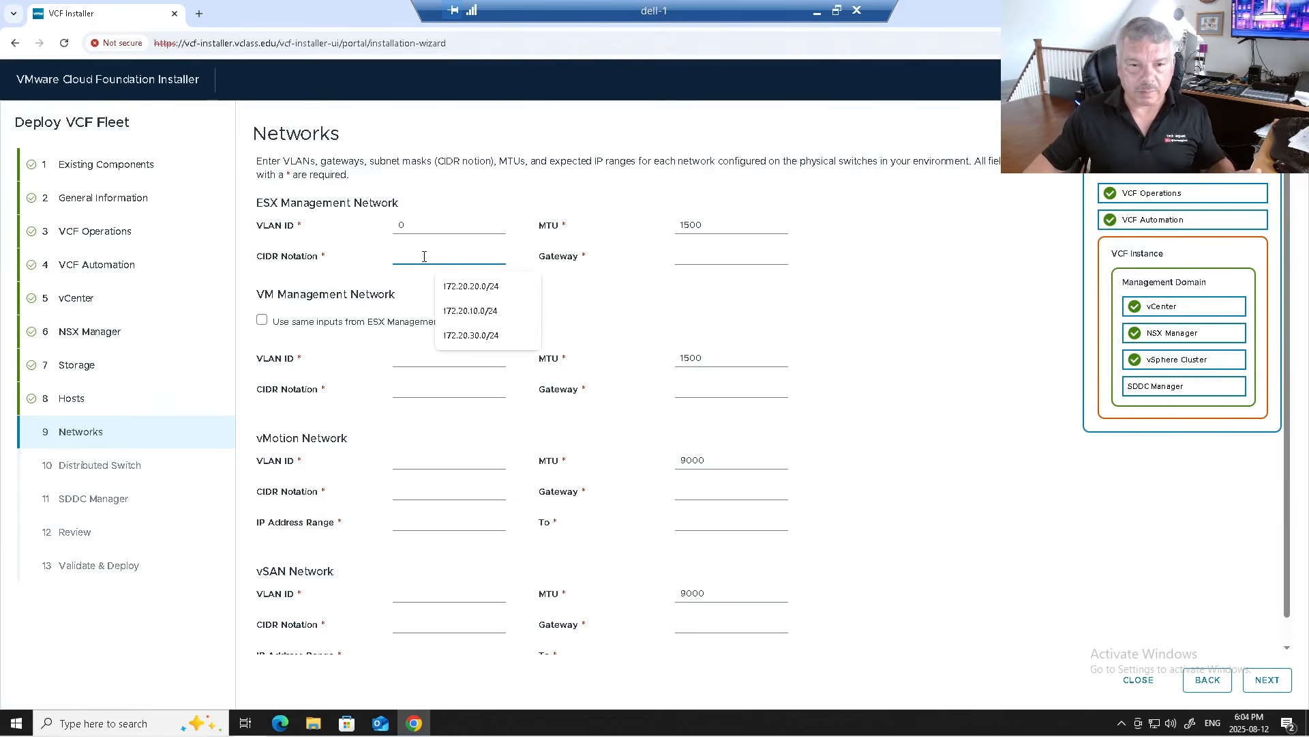
{"action": "left_click", "coordinate": [451, 311]}
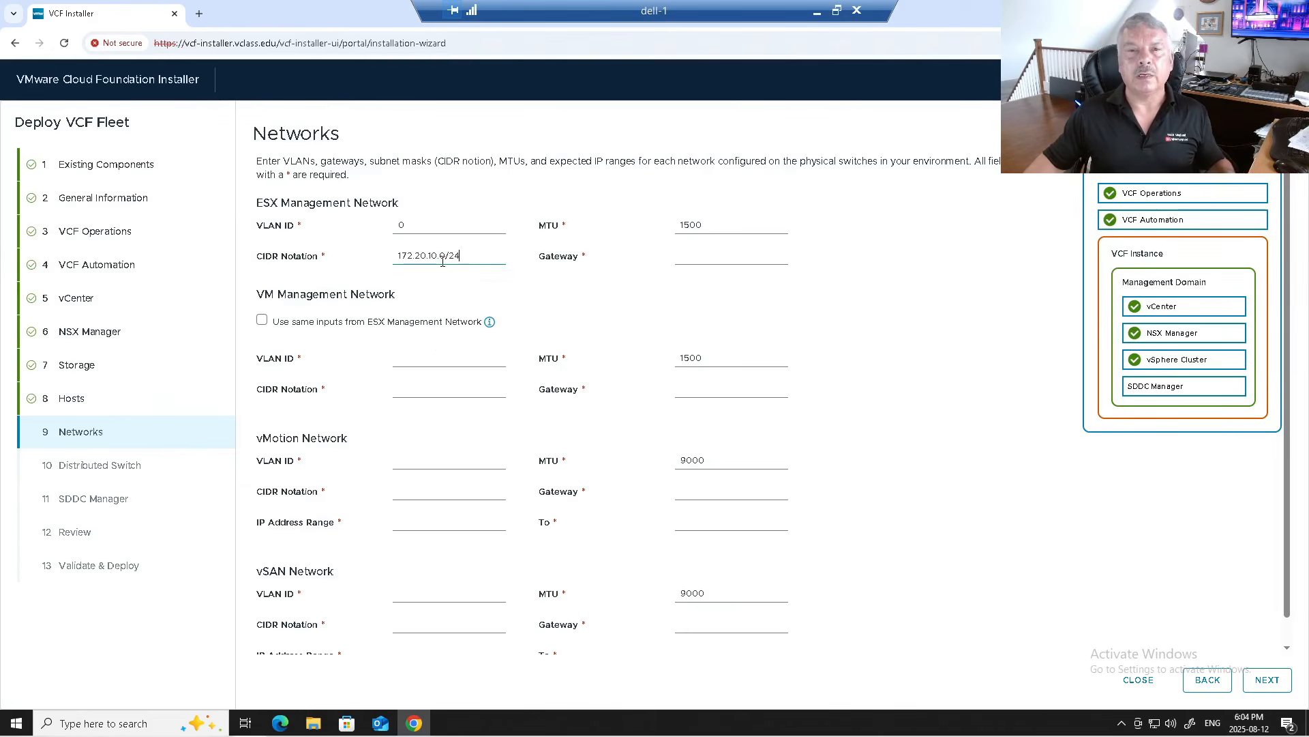
{"action": "left_click", "coordinate": [718, 258]}
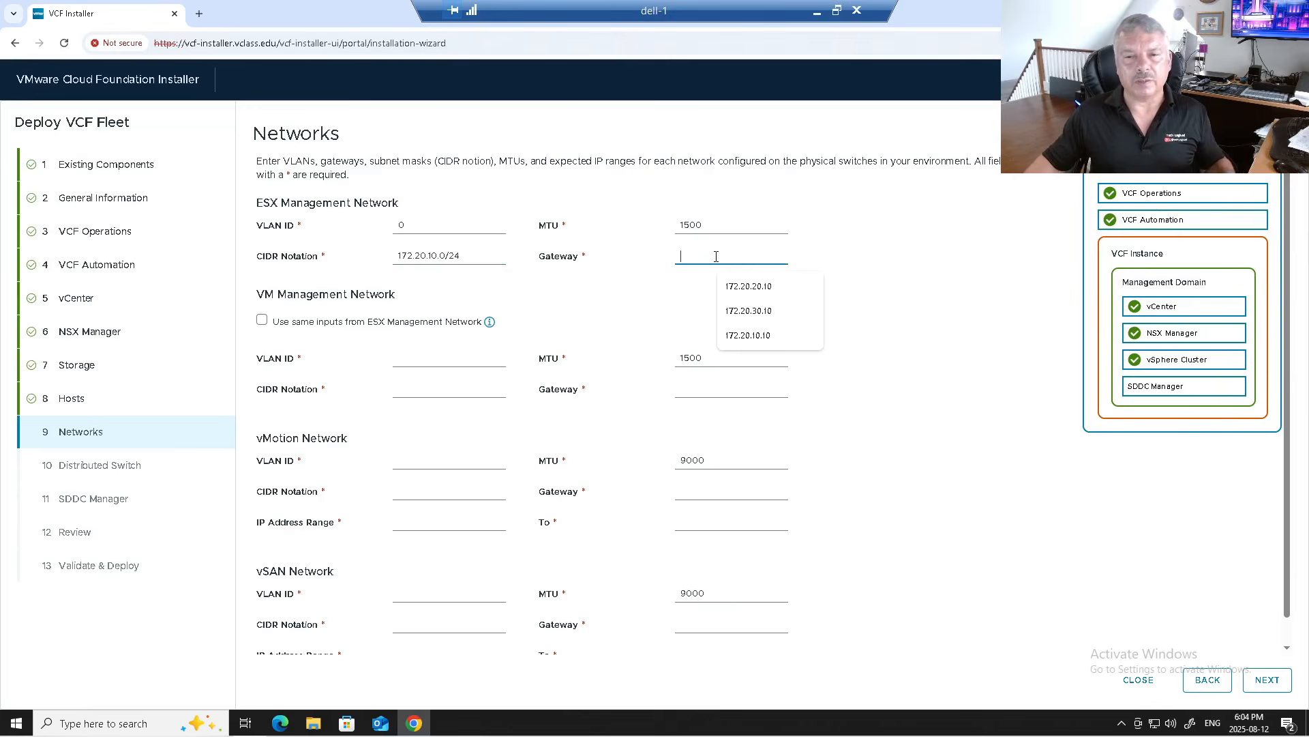
{"action": "left_click", "coordinate": [734, 334]}
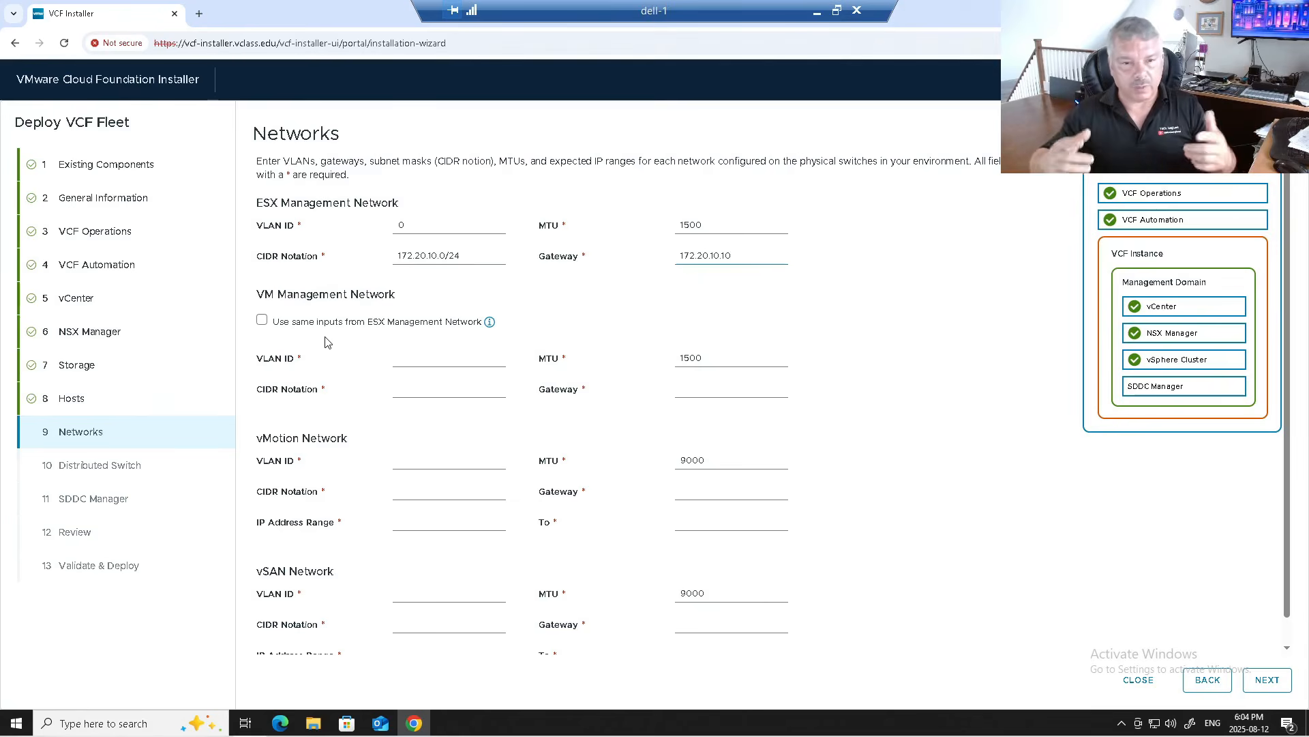
{"action": "left_click", "coordinate": [262, 322]}
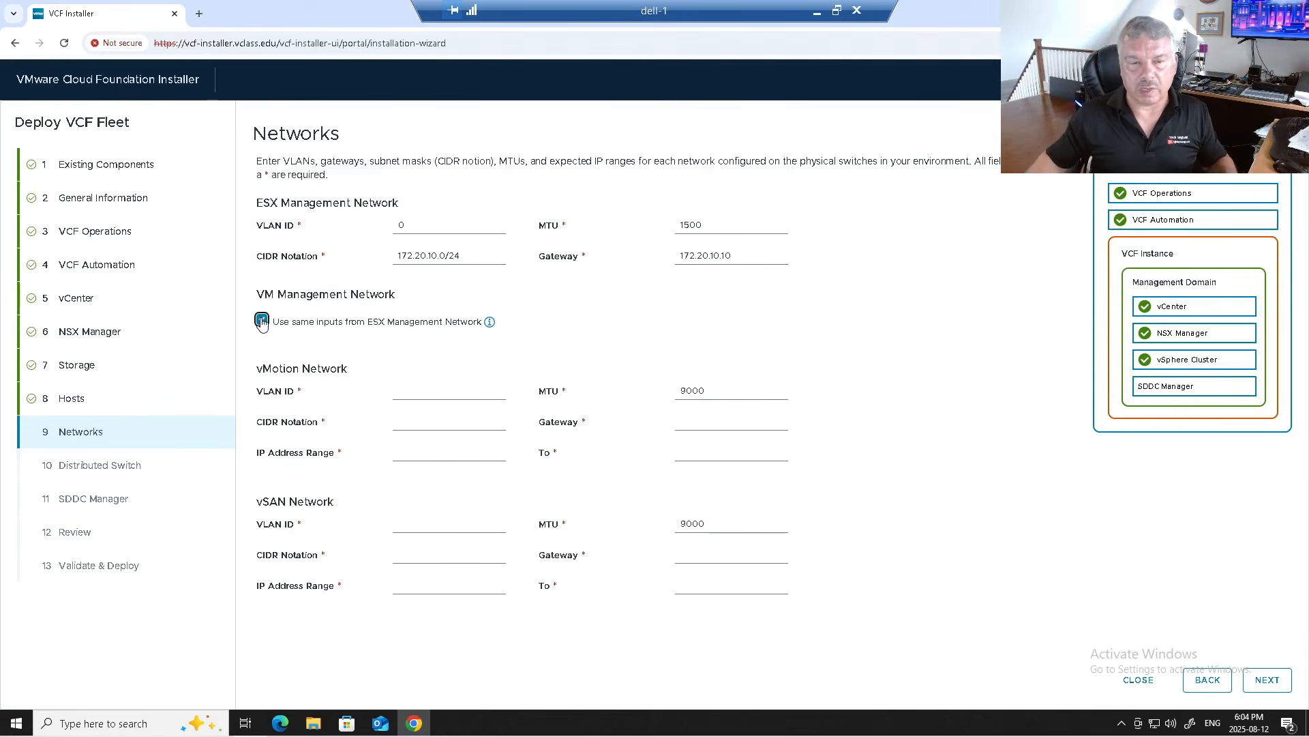
Step: Set the vMotion VLAN to 20 and CIDR to 172.20.20.0/24, keeping MTU 9000
{"action": "left_click", "coordinate": [416, 391]}
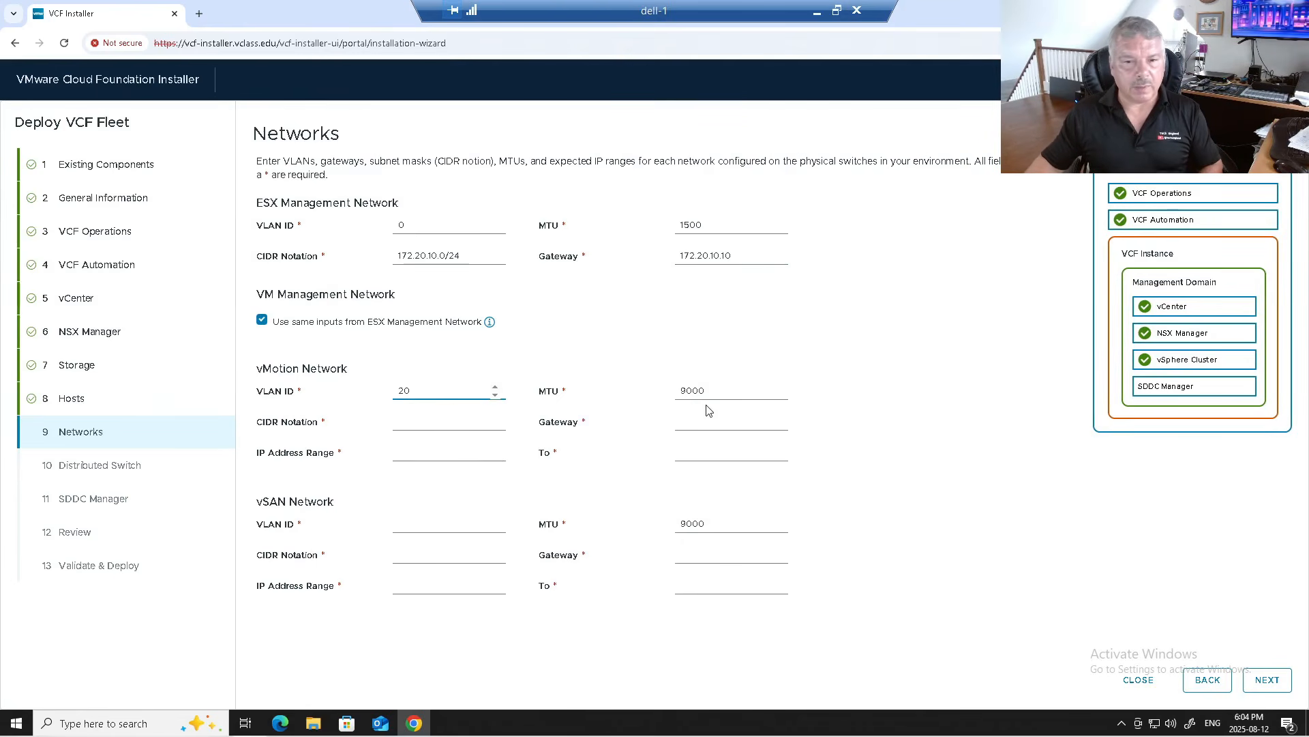
{"action": "left_click", "coordinate": [687, 390]}
{"action": "left_click", "coordinate": [405, 422]}
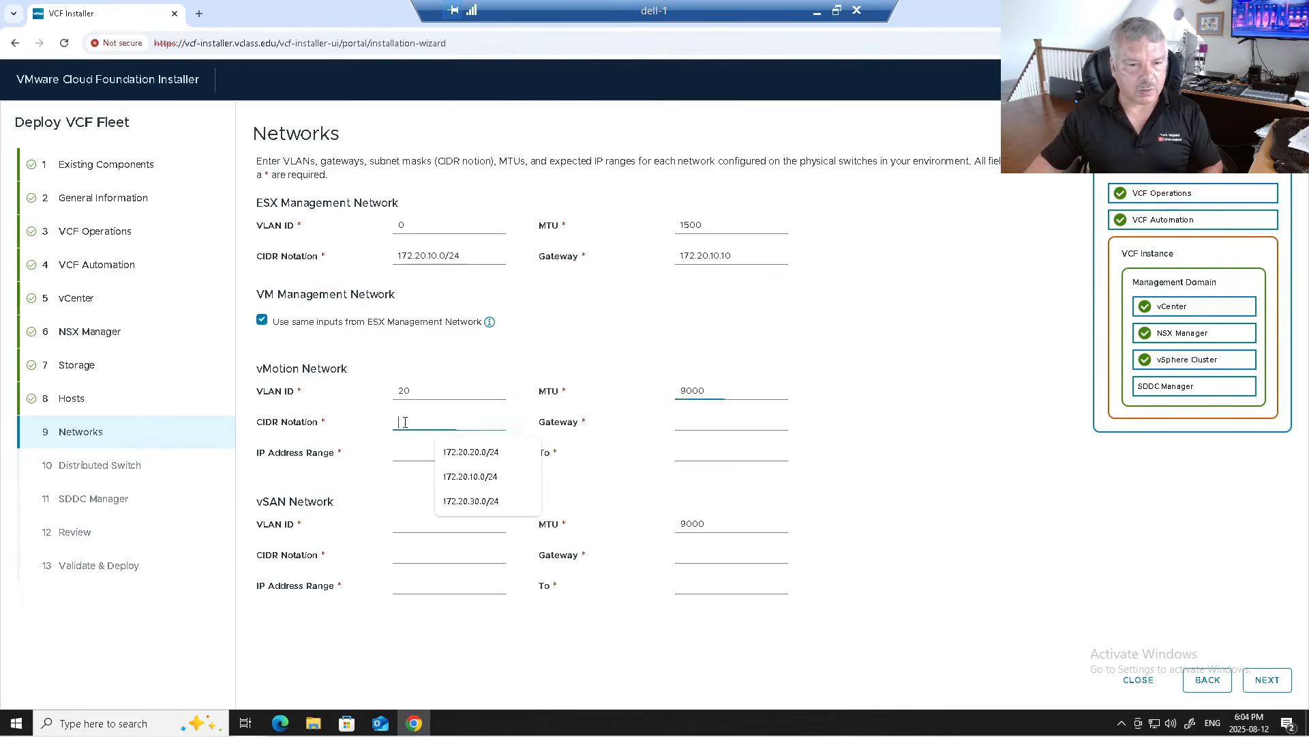
{"action": "left_click", "coordinate": [696, 390]}
{"action": "double_click", "coordinate": [696, 390]}
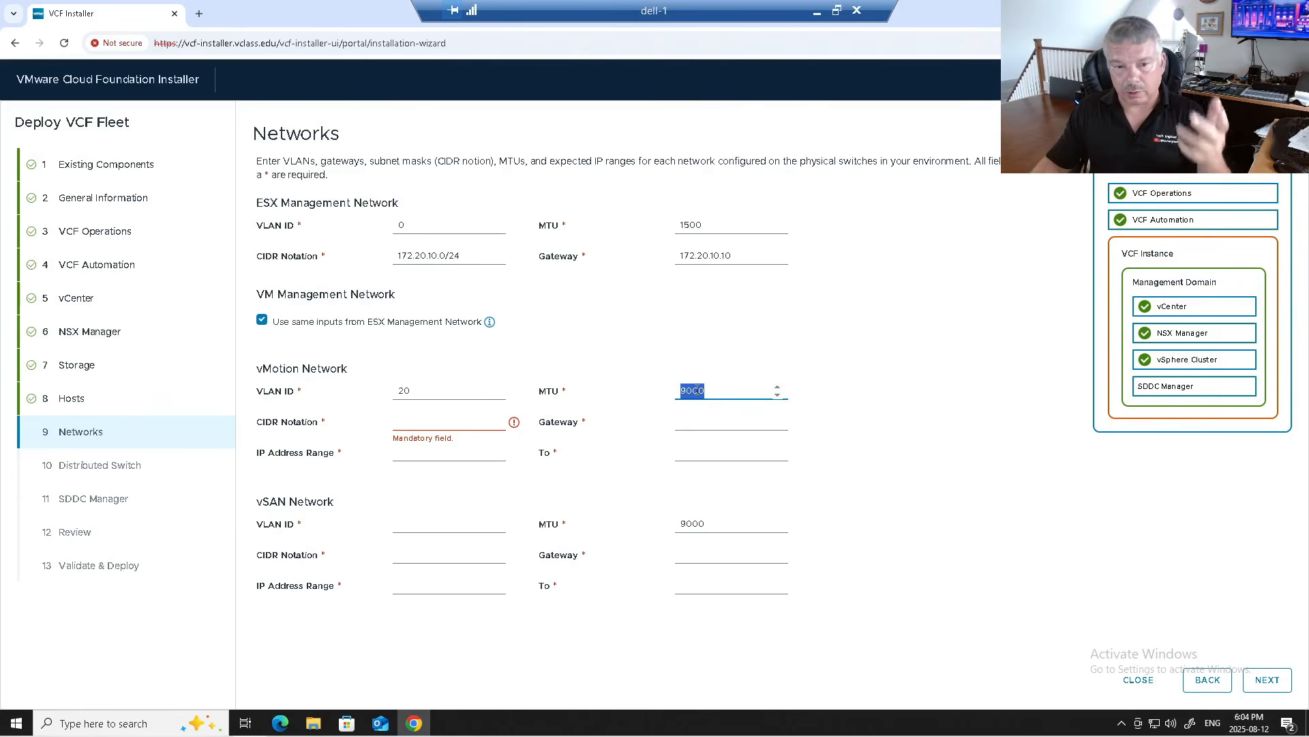
{"action": "left_click", "coordinate": [405, 419]}
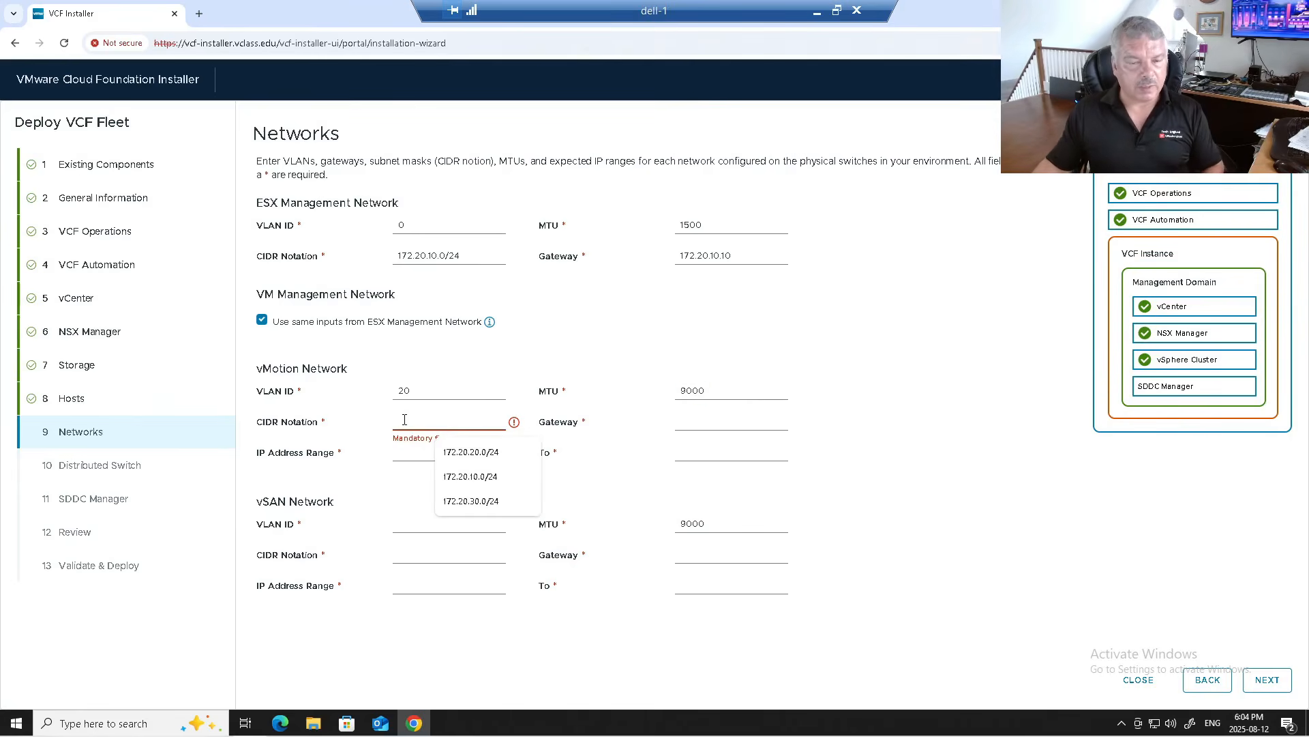
{"action": "left_click", "coordinate": [450, 453]}
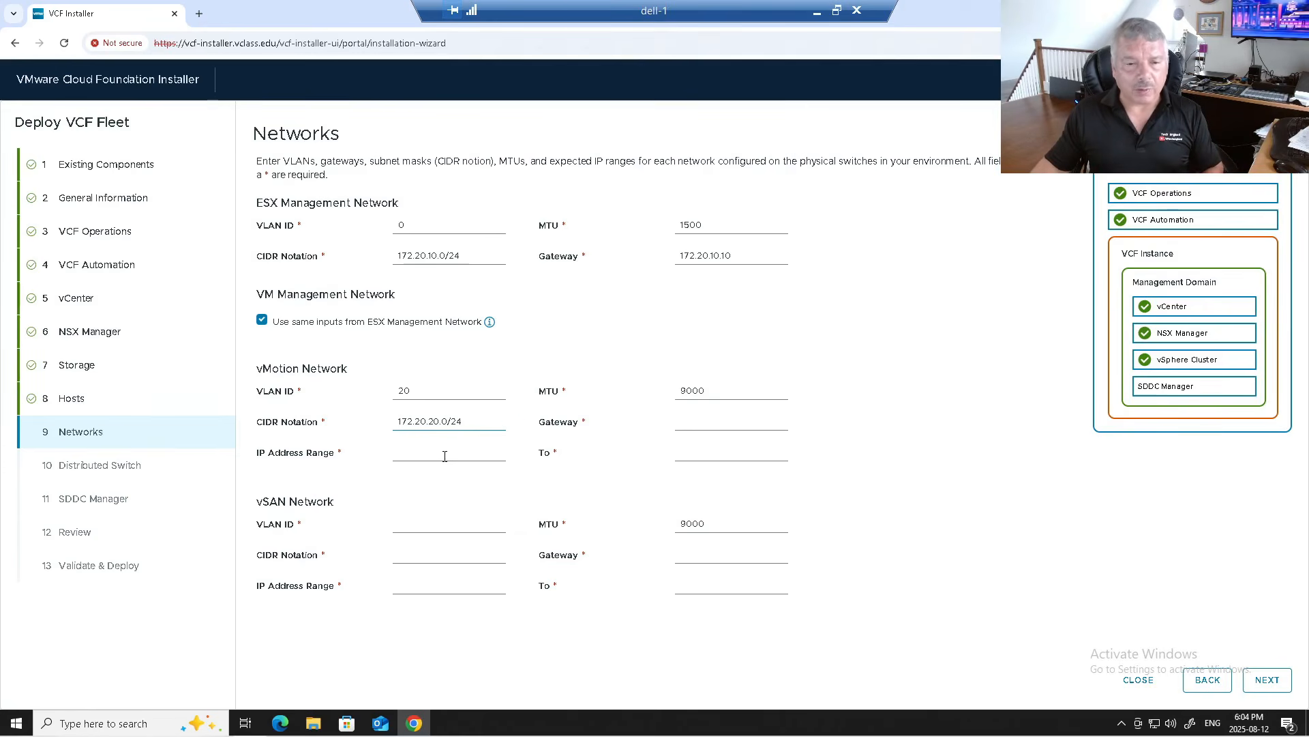
Step: Set the vMotion range 172.20.20.51–172.20.20.59 and gateway 172.20.20.10
{"action": "left_click", "coordinate": [445, 457]}
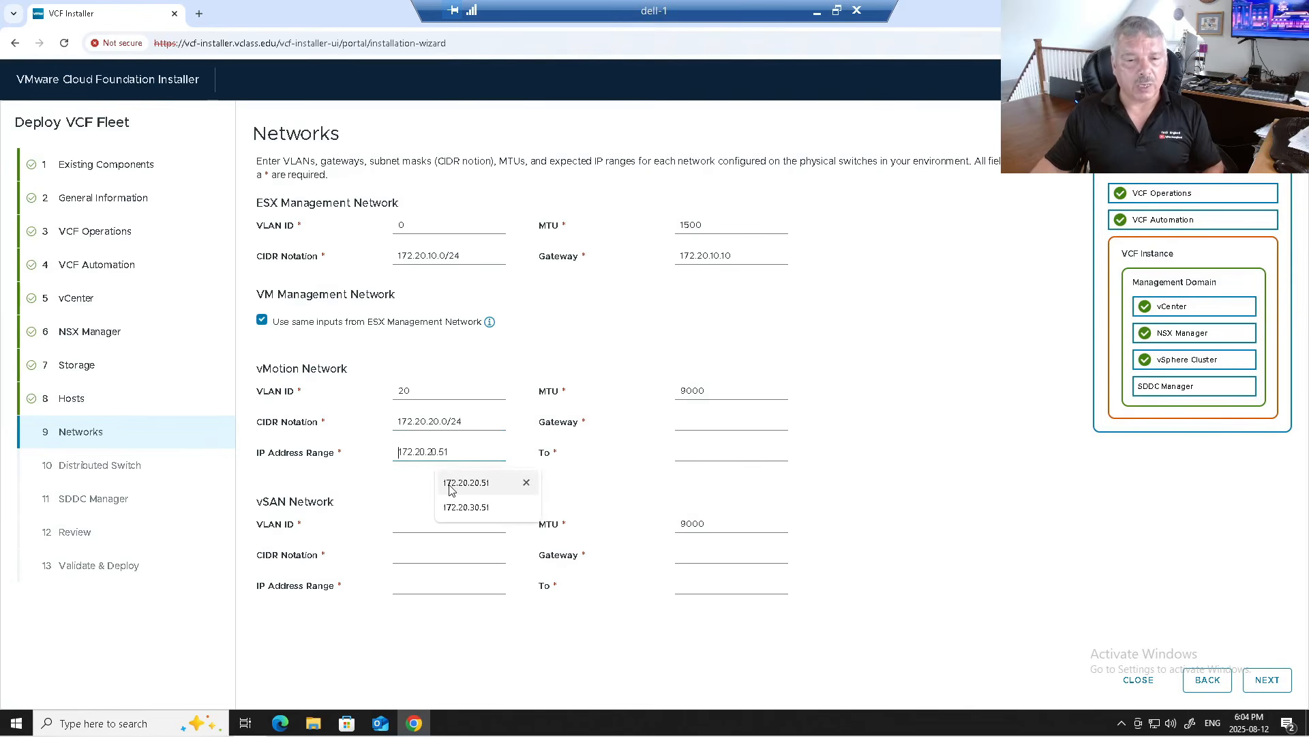
{"action": "left_click", "coordinate": [450, 483]}
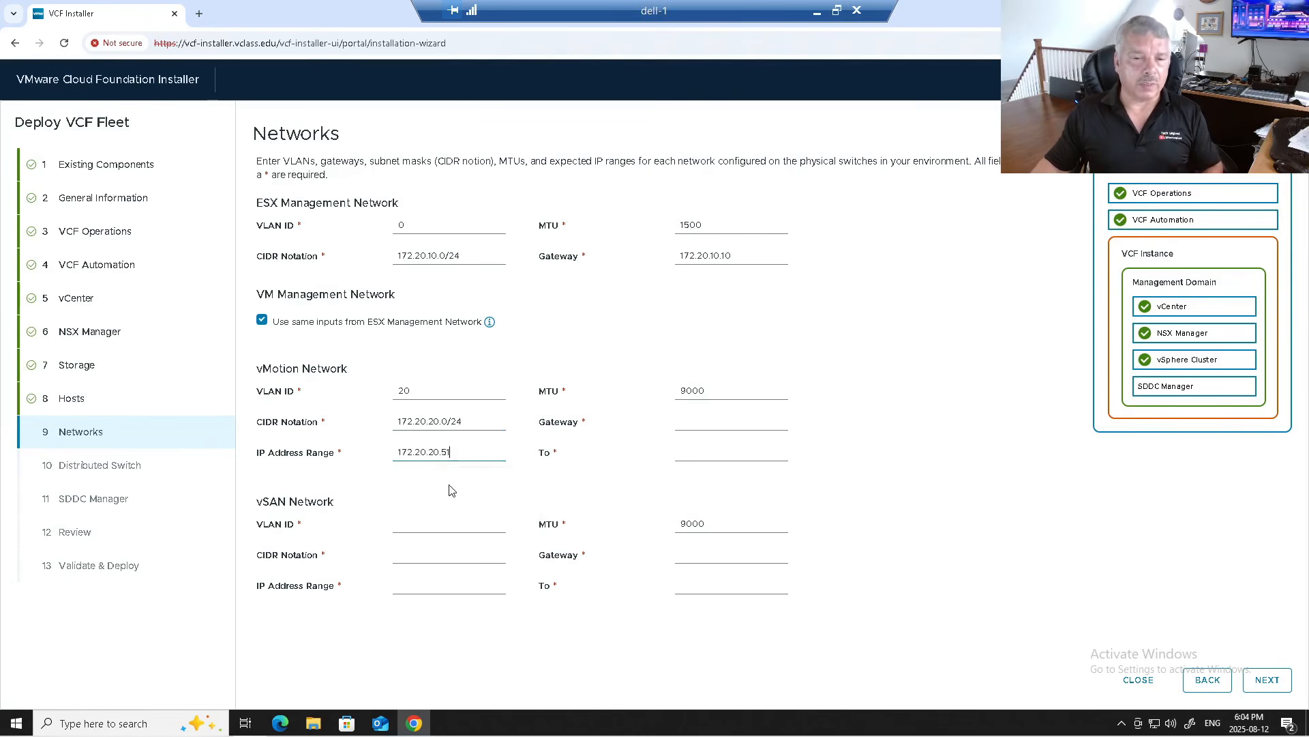
{"action": "left_click", "coordinate": [713, 454]}
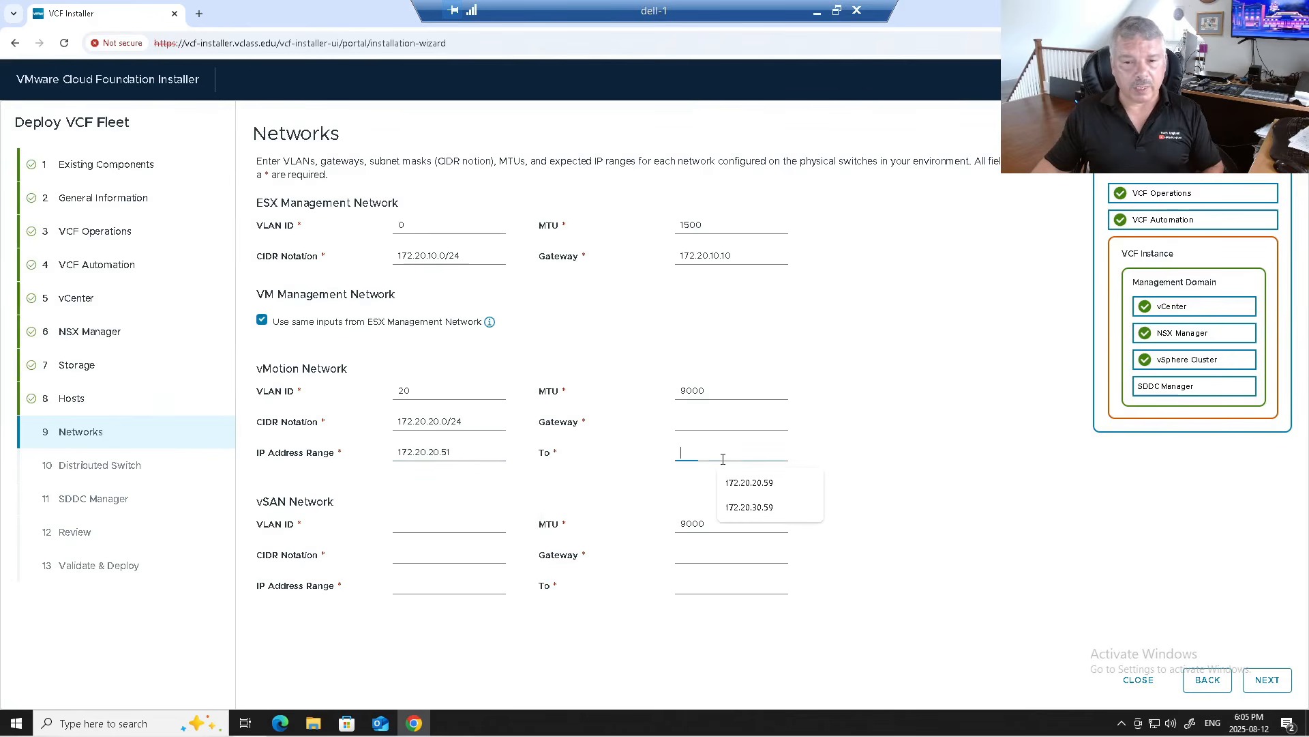
{"action": "left_click", "coordinate": [727, 485]}
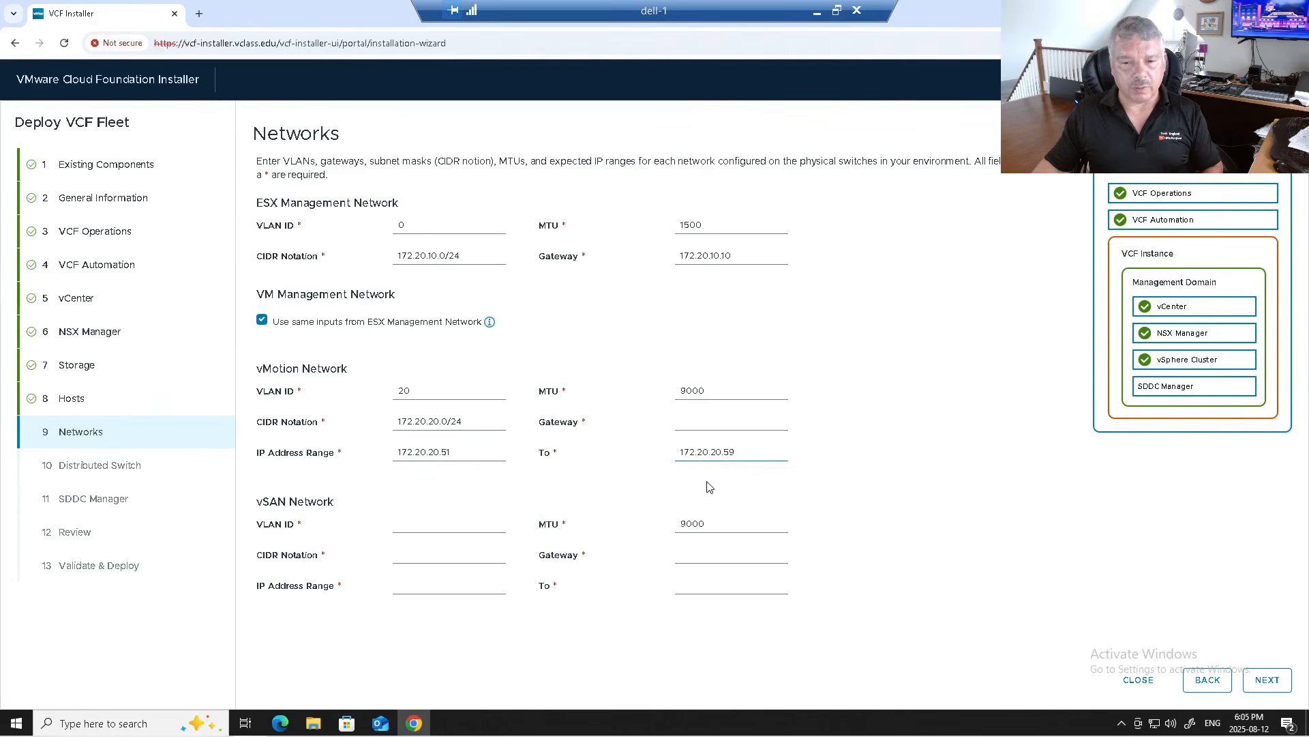
{"action": "left_click", "coordinate": [692, 427]}
{"action": "left_click", "coordinate": [733, 452]}
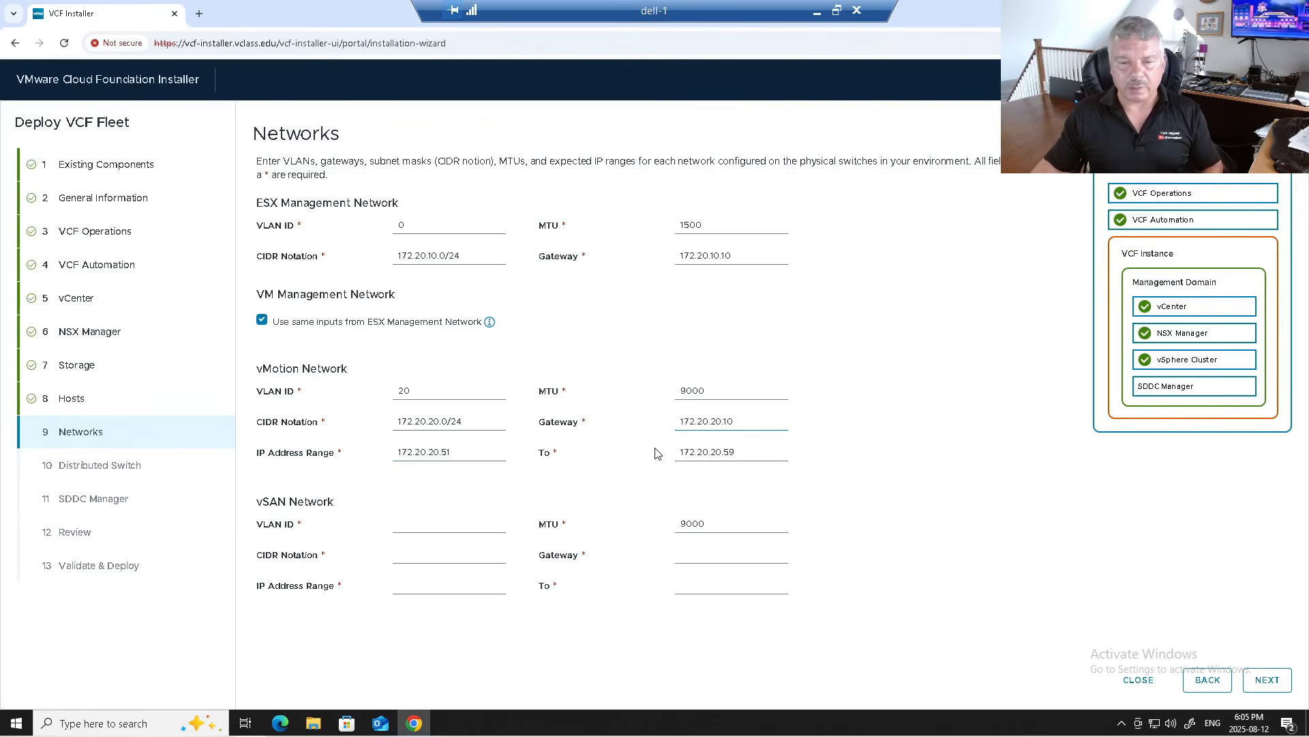
Step: Set the vSAN VLAN to 30, CIDR 172.20.30.0/24 and gateway 172.20.30.10
{"action": "left_click", "coordinate": [431, 526]}
{"action": "type", "text": "30"}
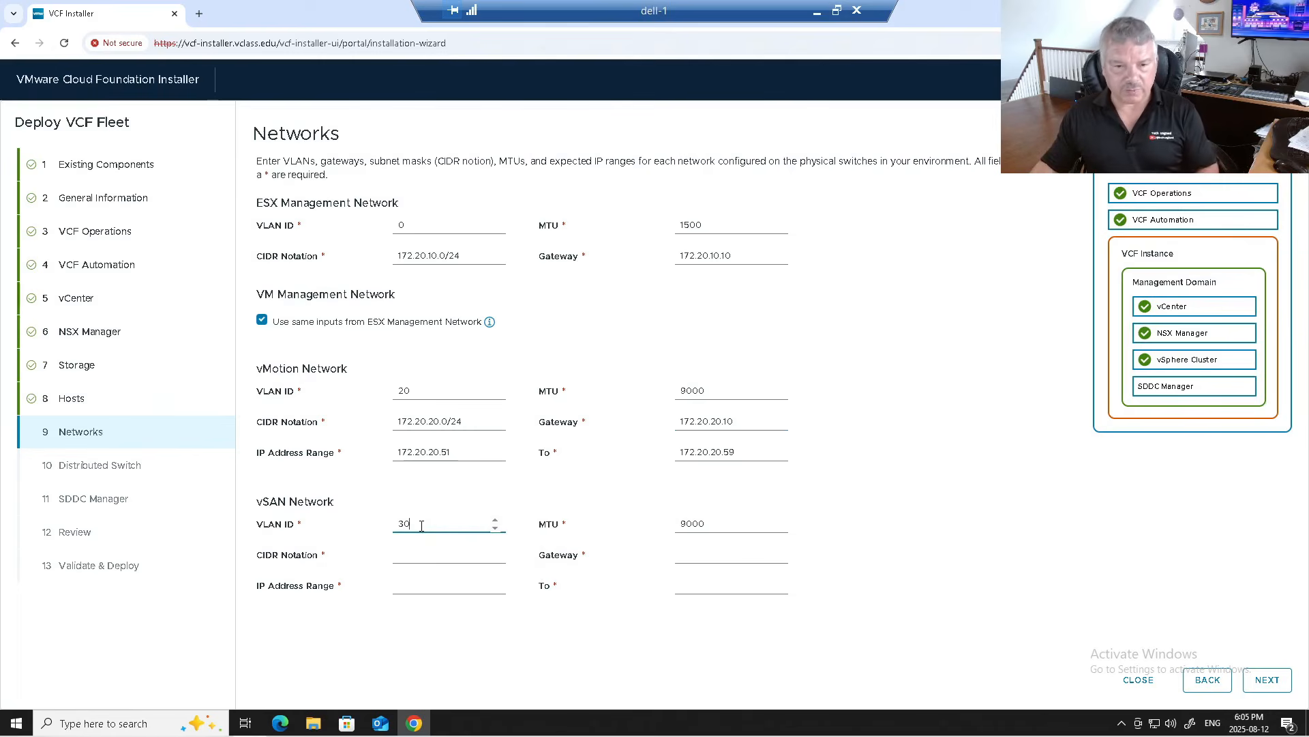
{"action": "left_click", "coordinate": [423, 552]}
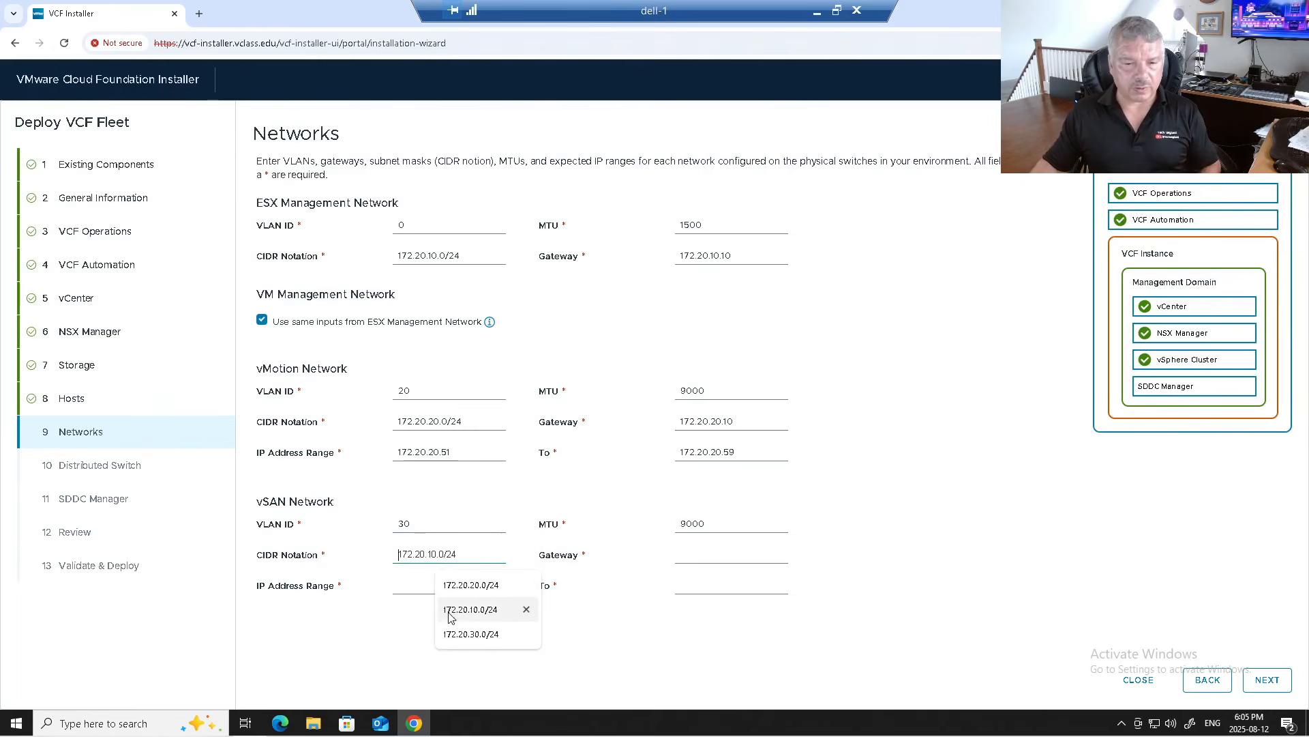
{"action": "left_click", "coordinate": [450, 633]}
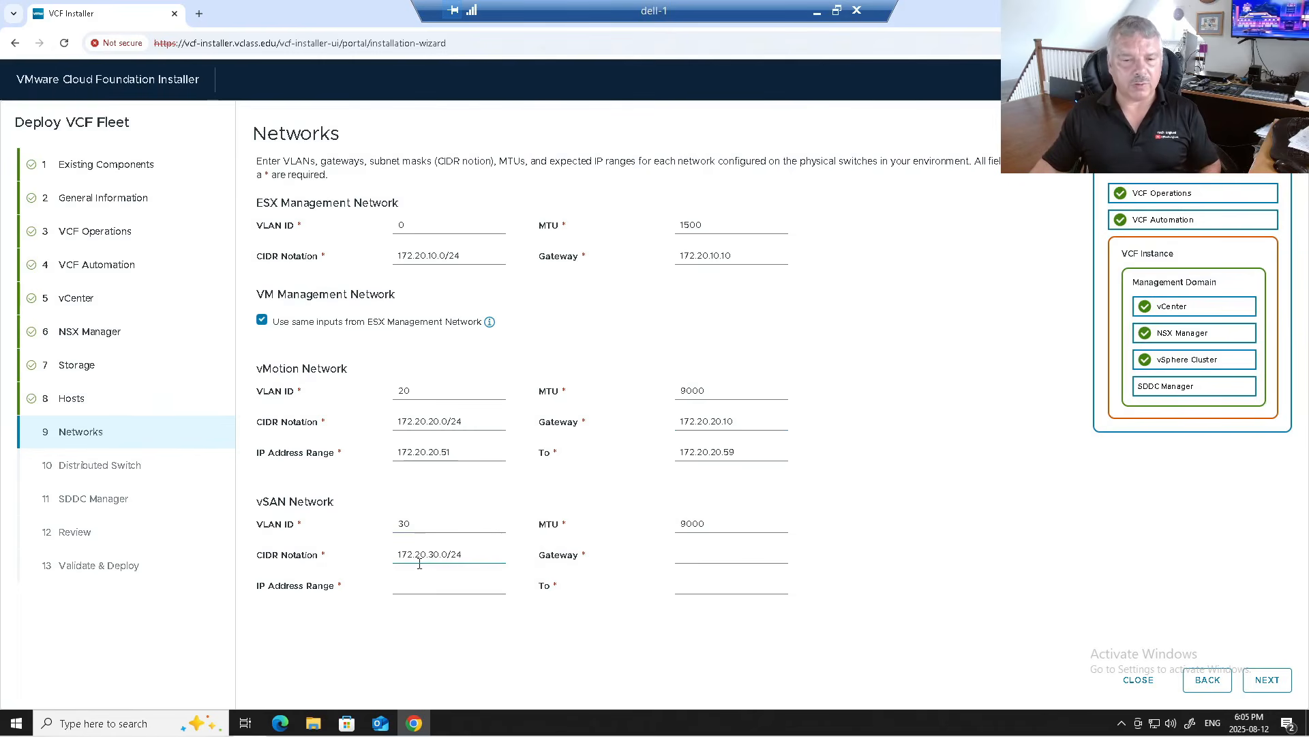
{"action": "left_click", "coordinate": [687, 522]}
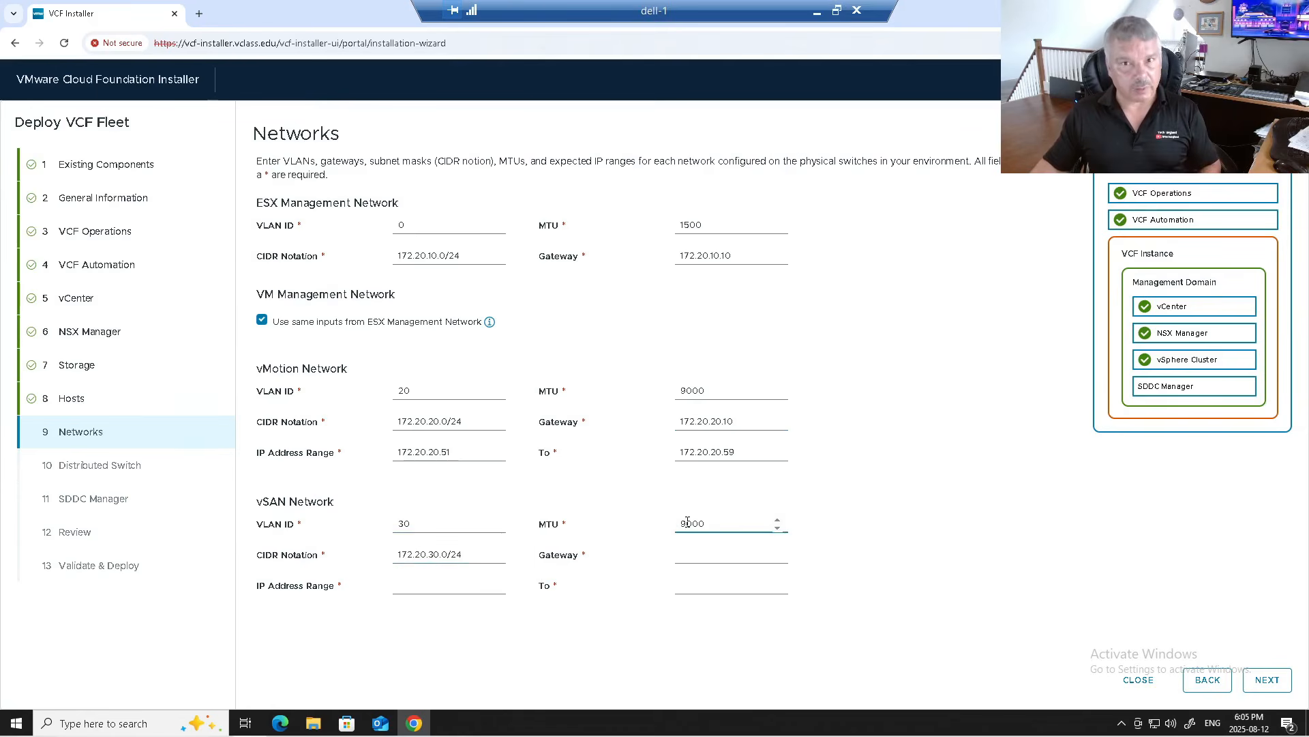
{"action": "left_click", "coordinate": [710, 553]}
{"action": "left_click", "coordinate": [748, 609]}
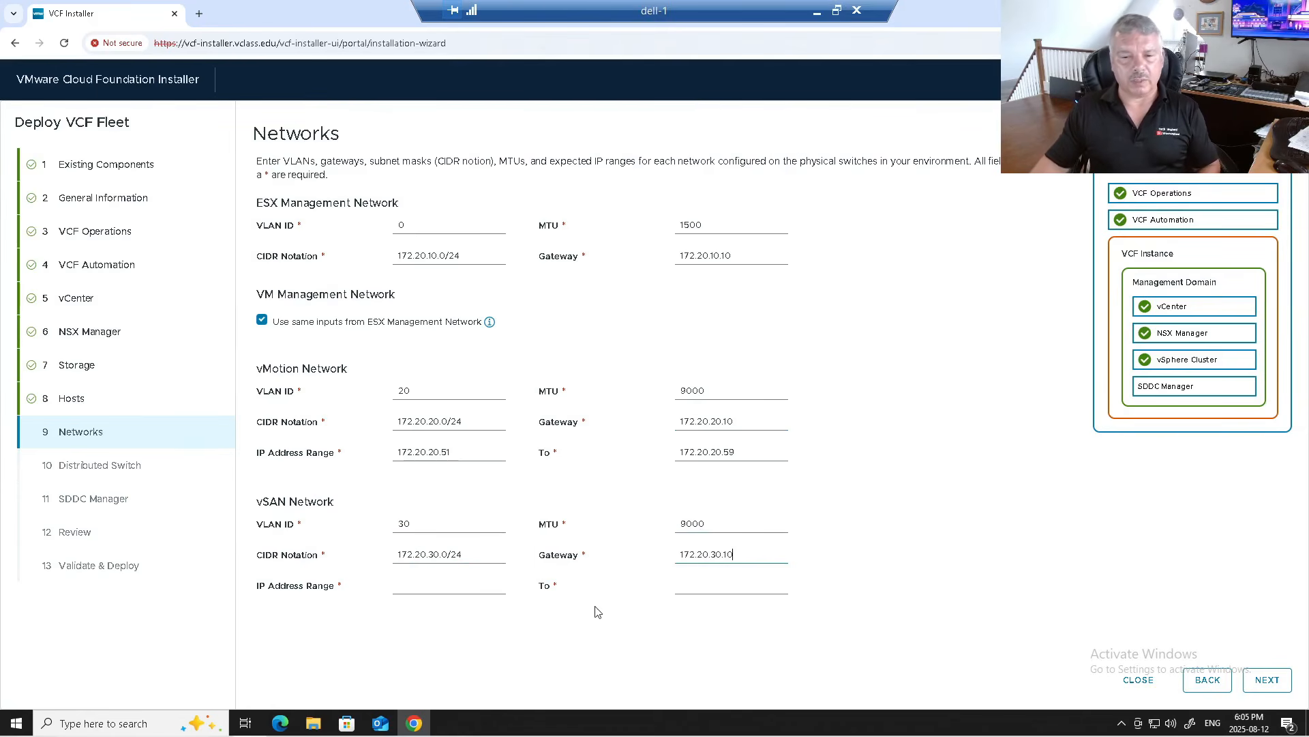
Step: Set the vSAN IP range to 172.20.30.51–172.20.30.59 and continue to Distributed Switch
{"action": "left_click", "coordinate": [446, 587]}
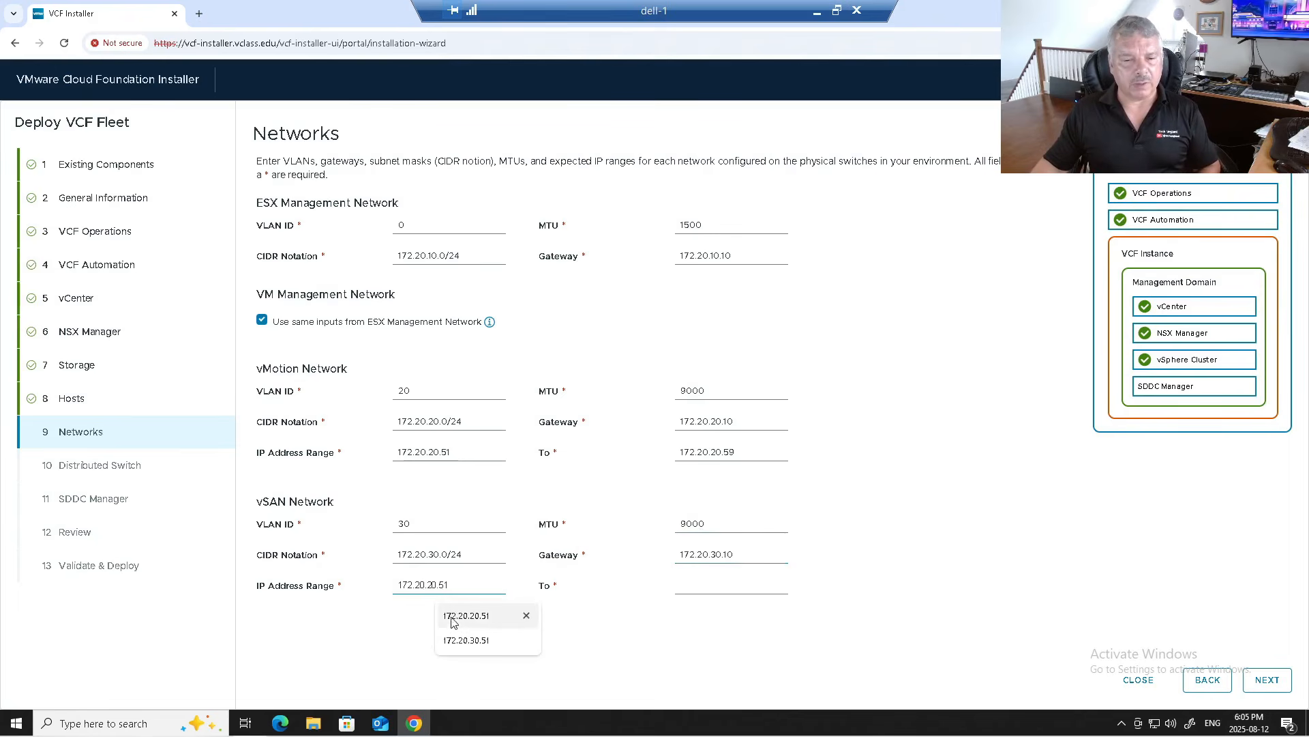
{"action": "left_click", "coordinate": [452, 616]}
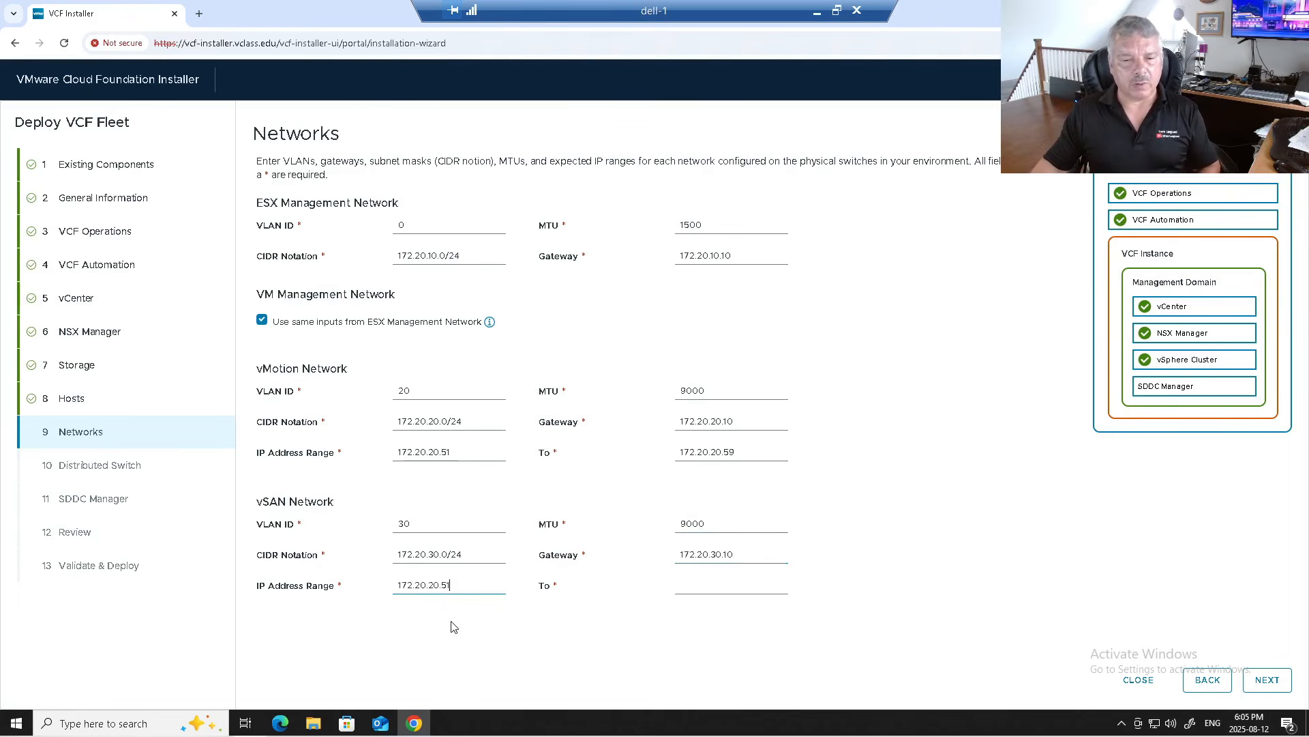
{"action": "left_click", "coordinate": [438, 586]}
{"action": "key", "text": "BackSpace"}
{"action": "type", "text": "3"}
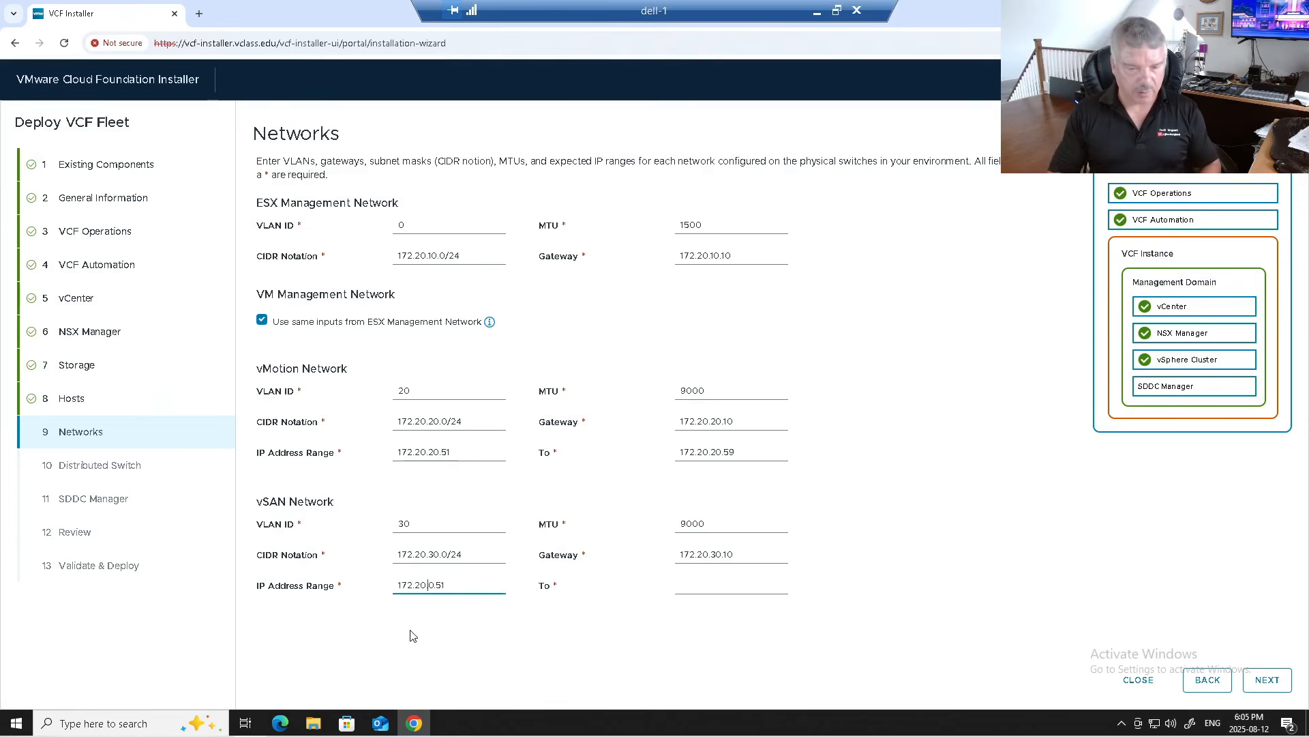
{"action": "left_click", "coordinate": [694, 588]}
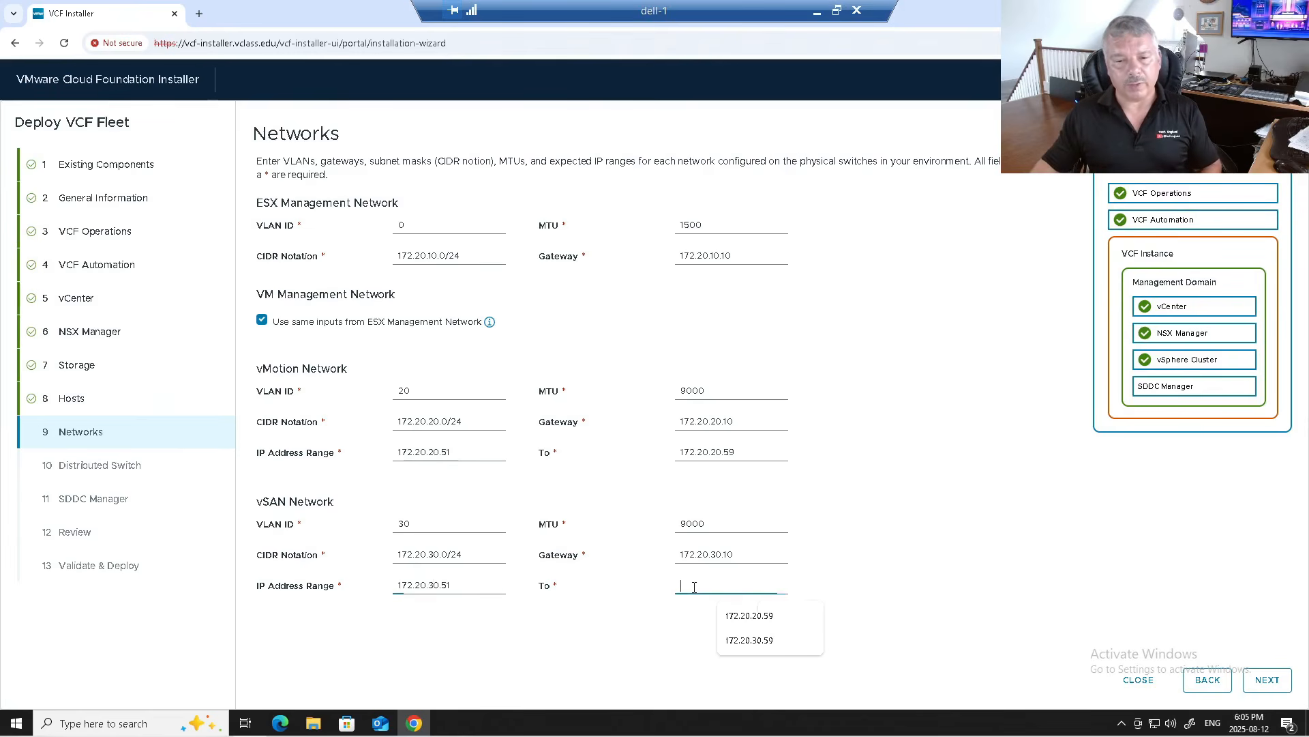
{"action": "left_click", "coordinate": [731, 641]}
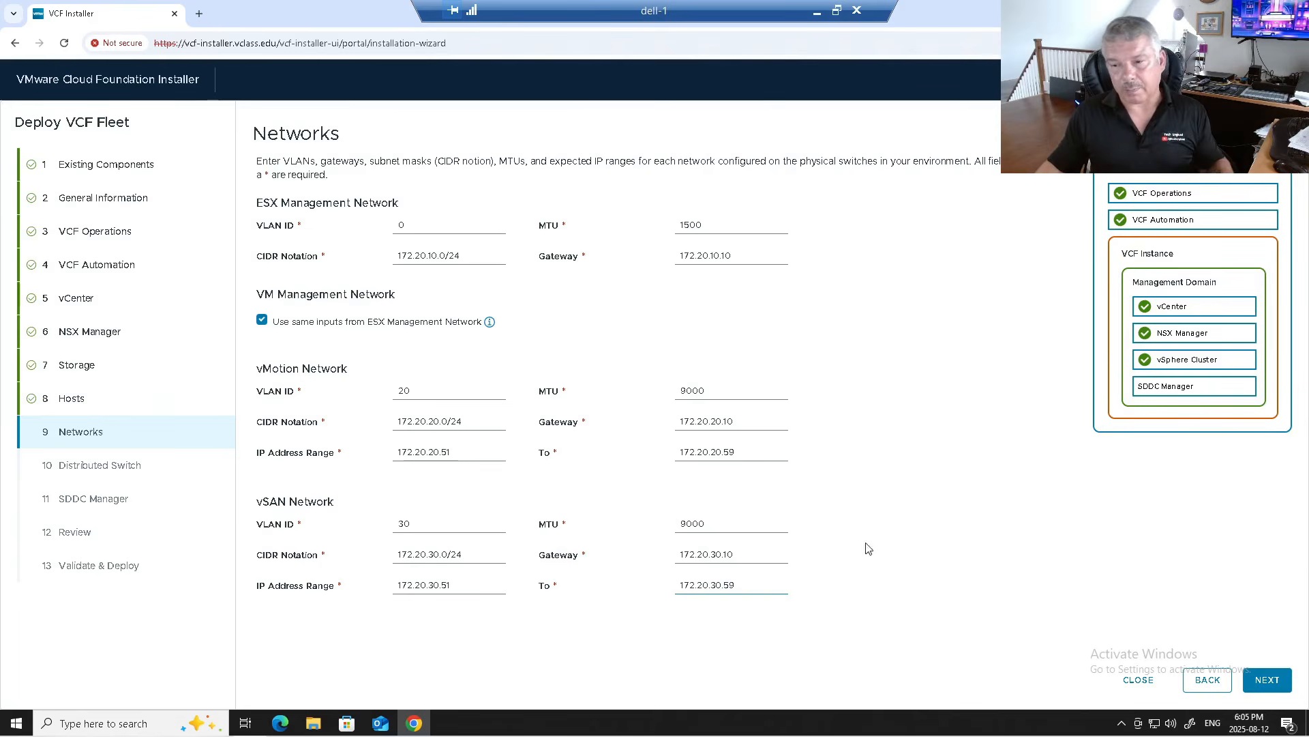
{"action": "left_click", "coordinate": [1268, 680]}
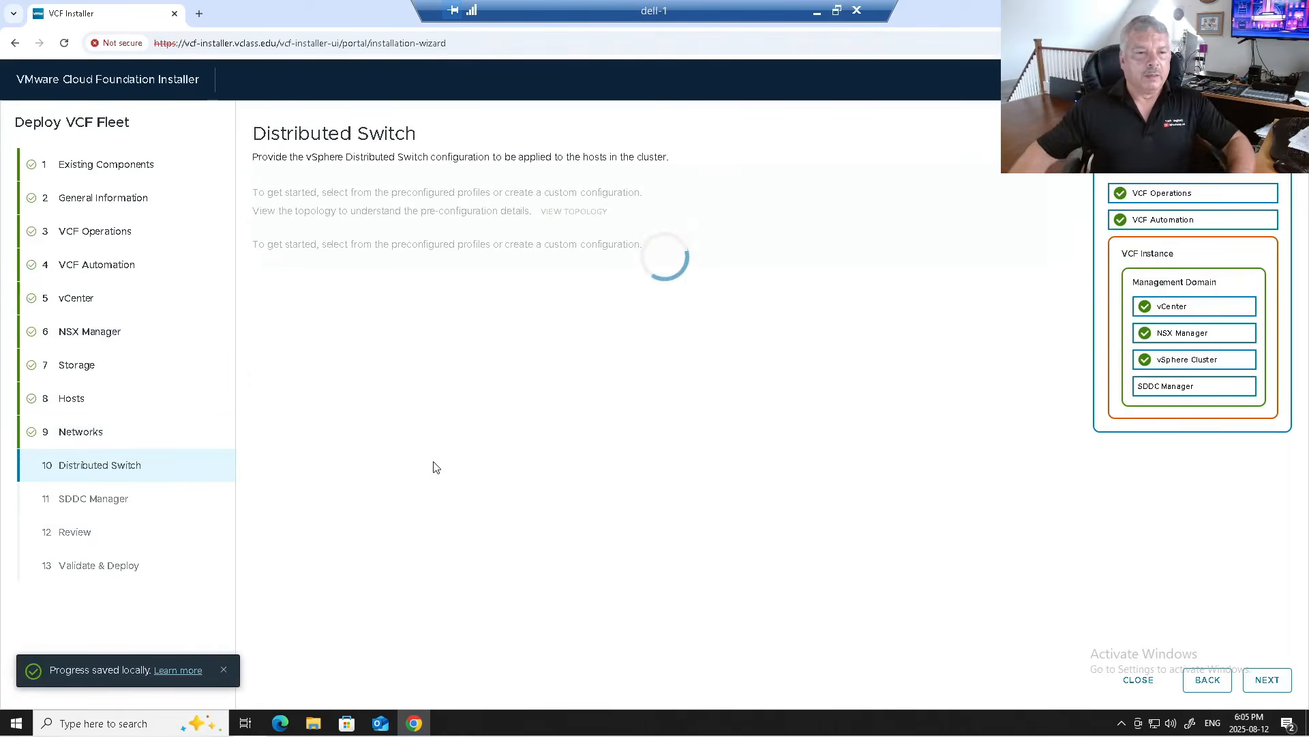
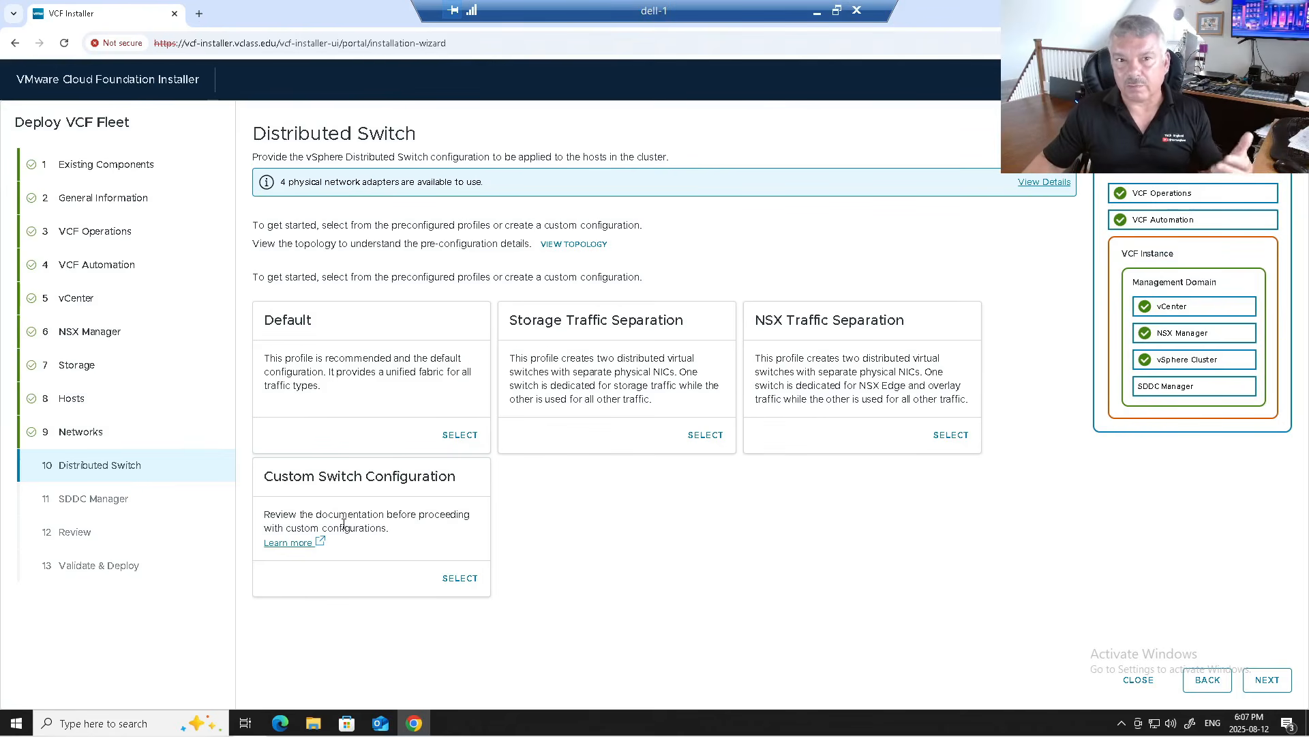
Step: Select the NSX Traffic Separation switch profile with MGMT-Dom-cl01-vds01 and vds02
{"action": "left_click", "coordinate": [950, 436]}
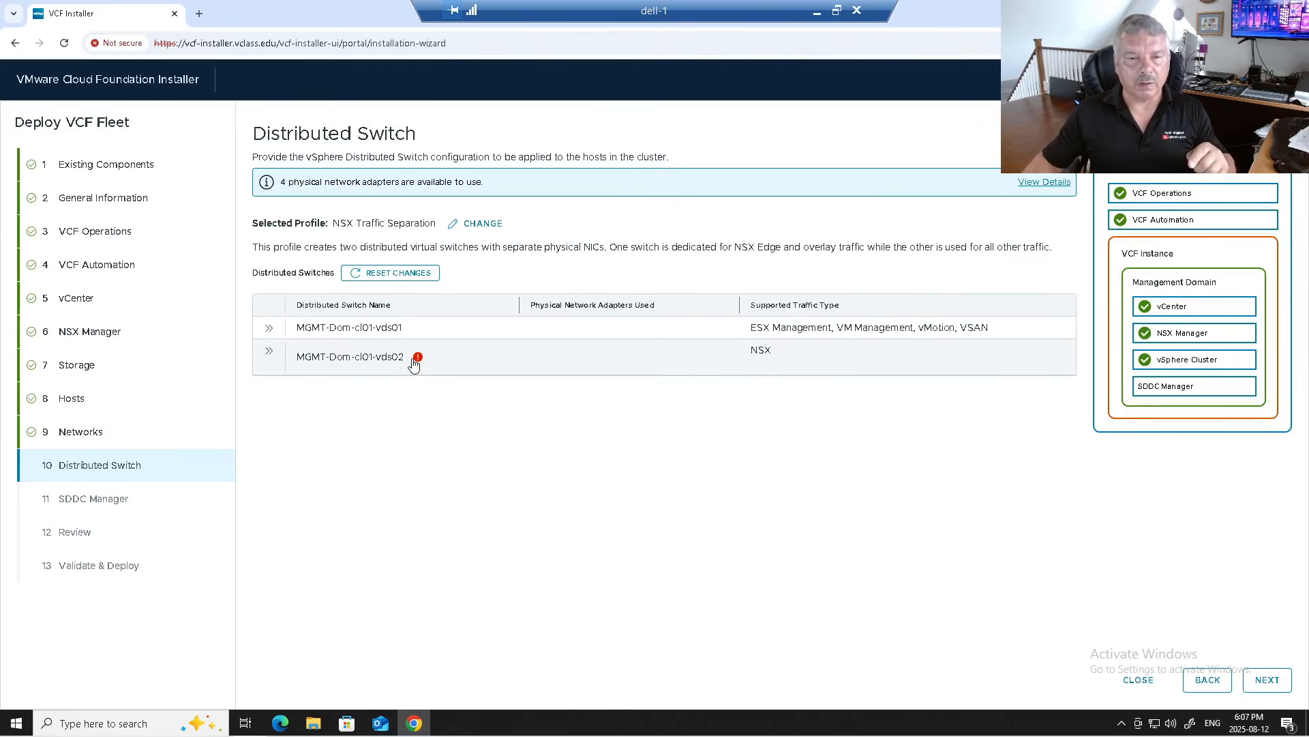
Step: Open MGMT-Dom-cl01-vds02 settings, confirm MTU 9000, and keep 2 uplinks on vmnic2/vmnic3
{"action": "left_click", "coordinate": [269, 351]}
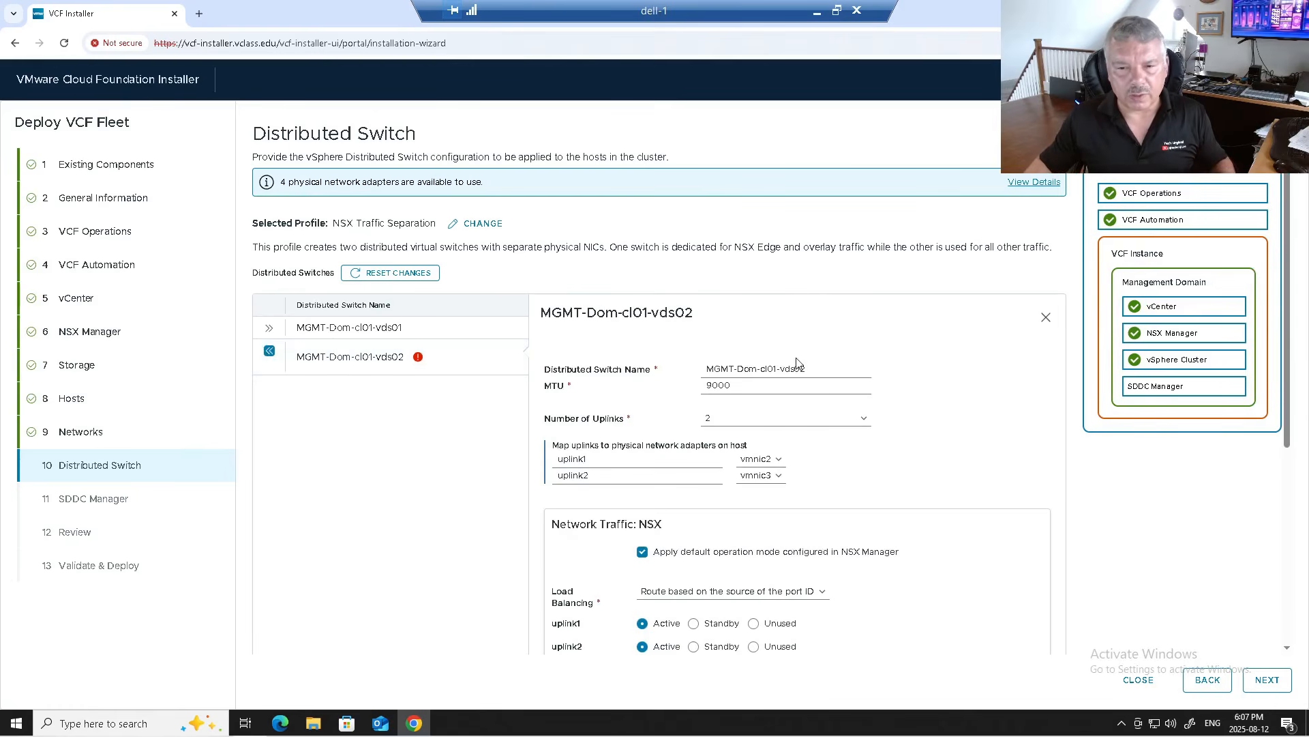
{"action": "left_click_drag", "start_coordinate": [830, 368], "coordinate": [723, 368]}
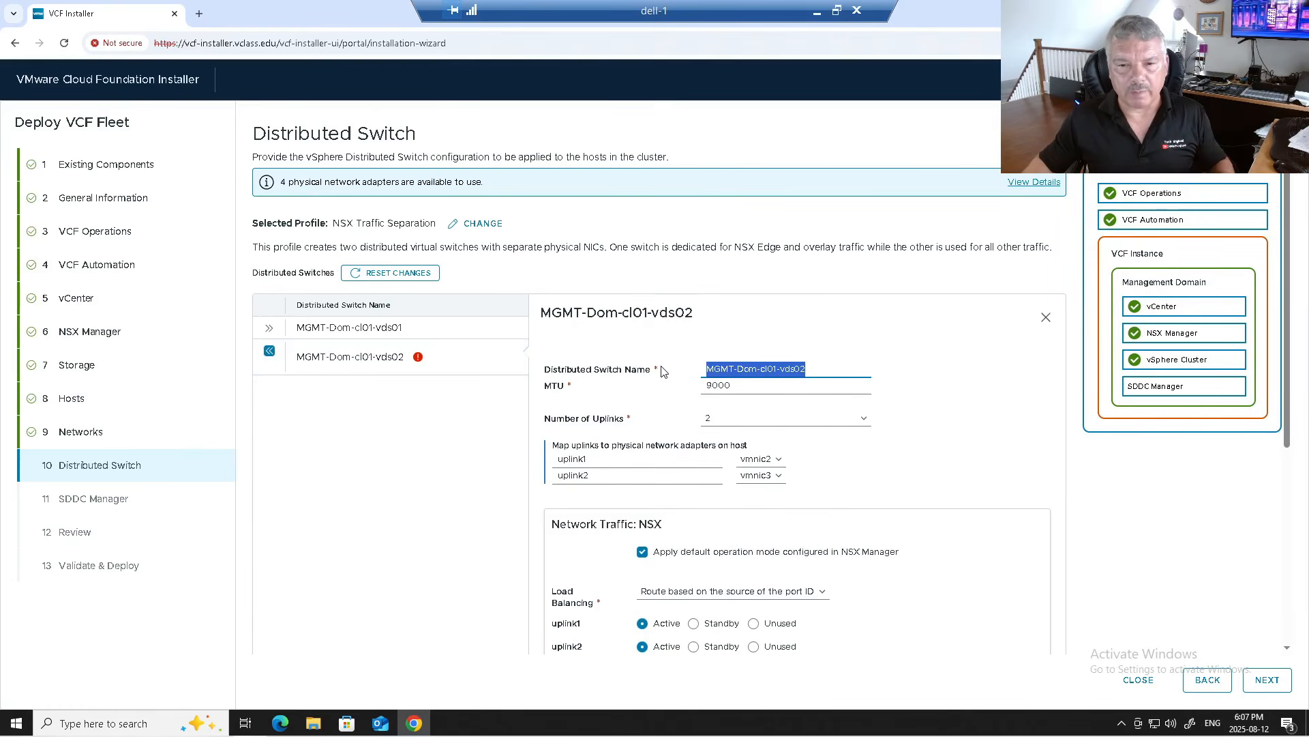
{"action": "left_click", "coordinate": [734, 386]}
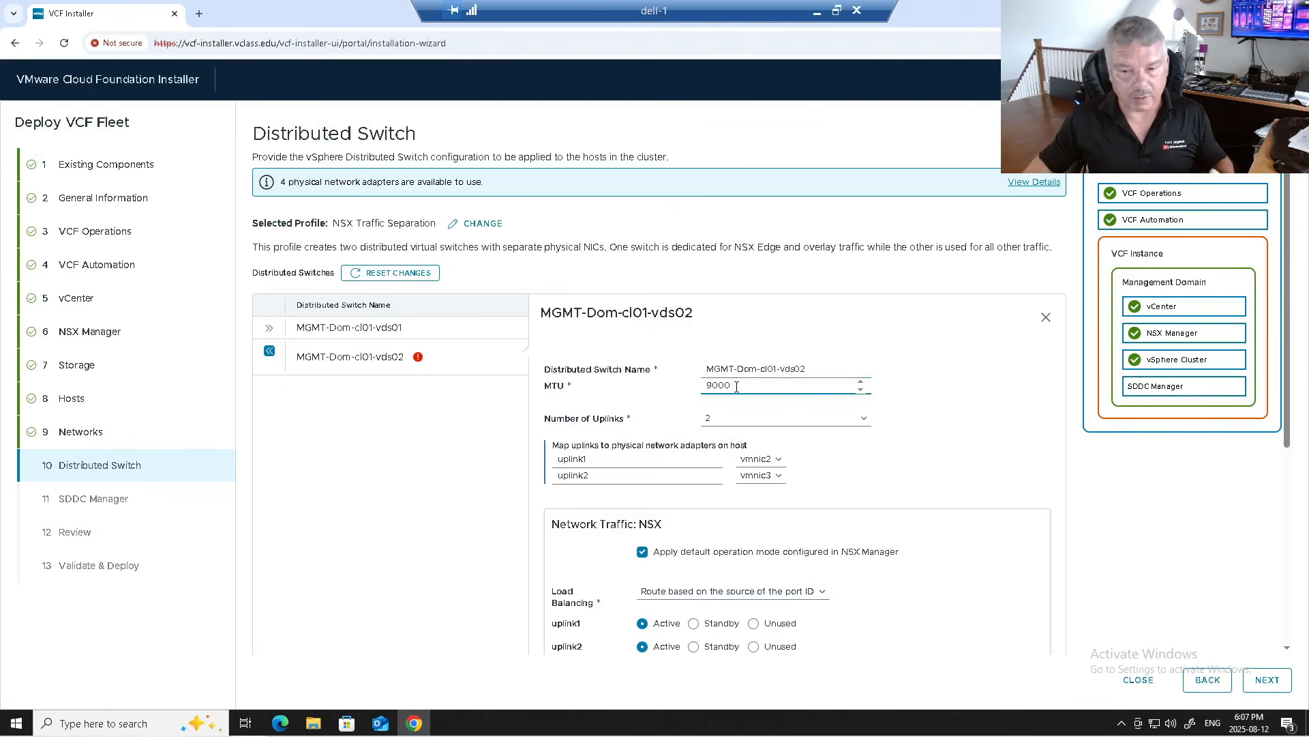
{"action": "left_click", "coordinate": [735, 421]}
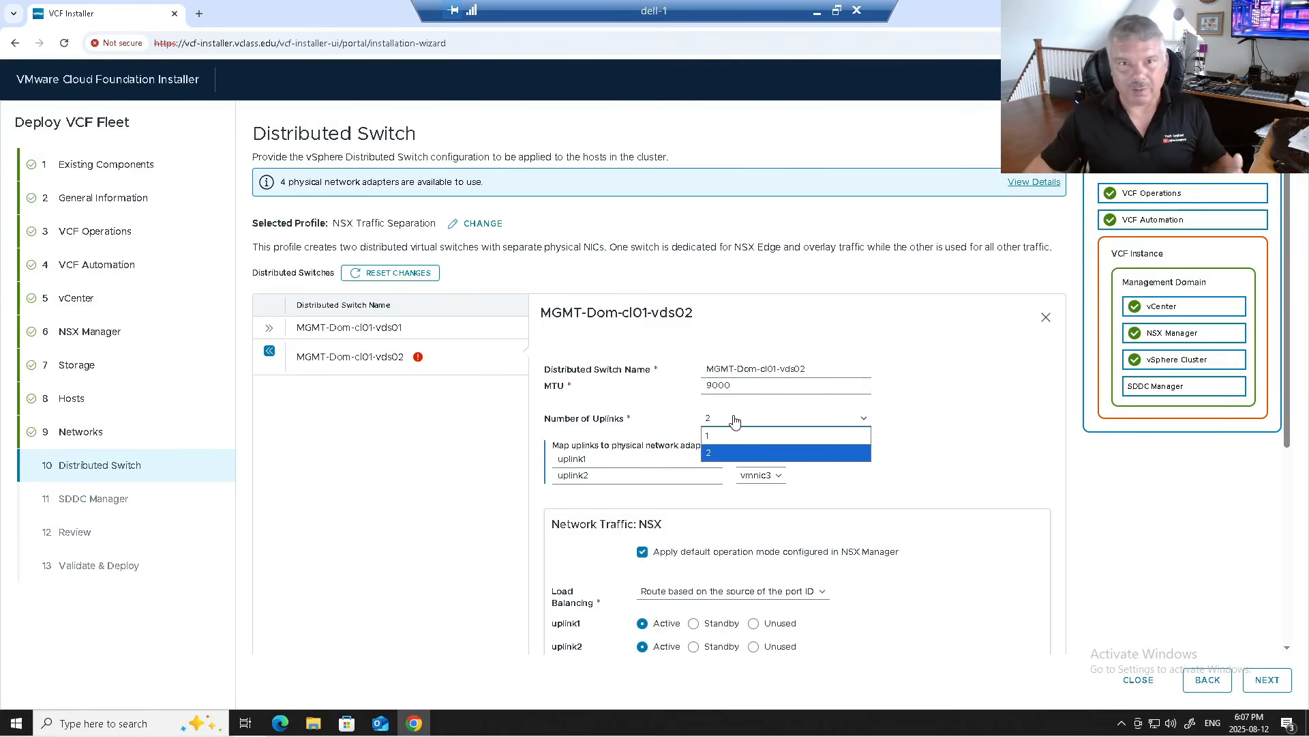
{"action": "left_click", "coordinate": [959, 407]}
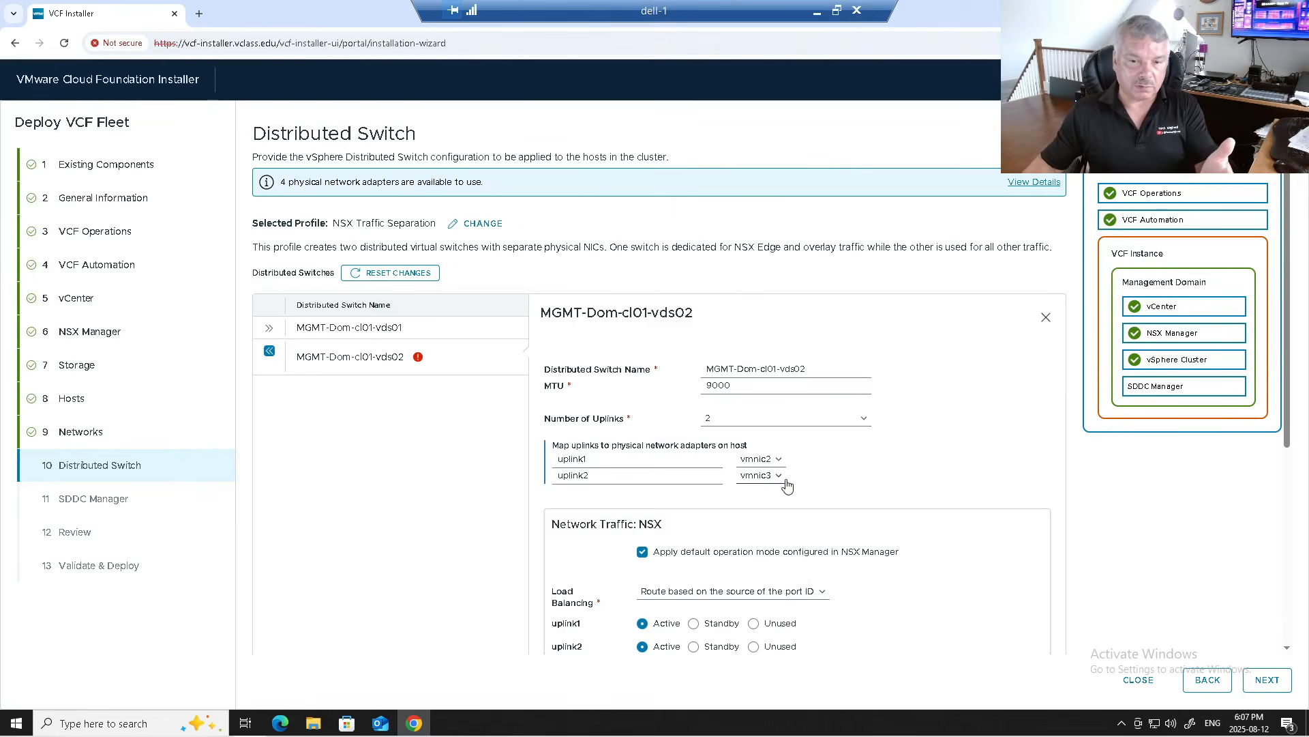
{"action": "scroll", "coordinate": [757, 477], "scroll_direction": "down", "scroll_amount": 2}
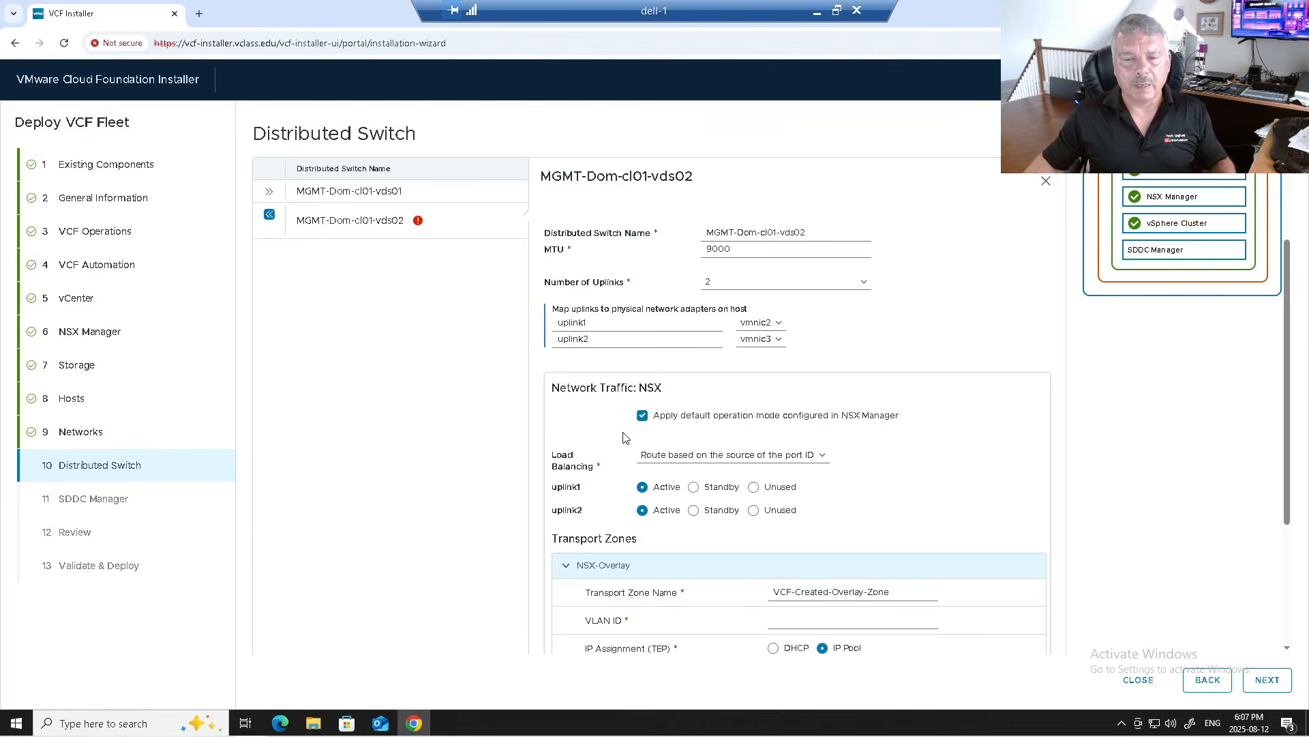
{"action": "left_click", "coordinate": [669, 460]}
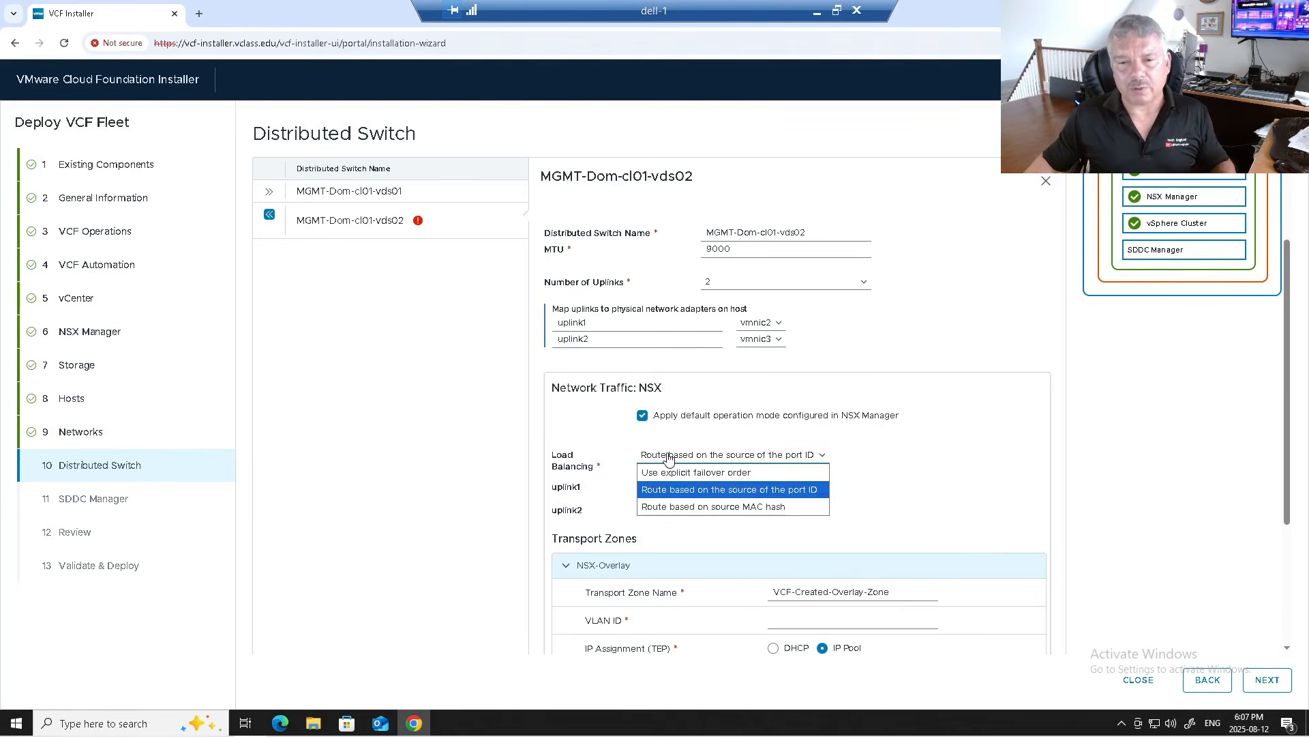
{"action": "left_click", "coordinate": [666, 471]}
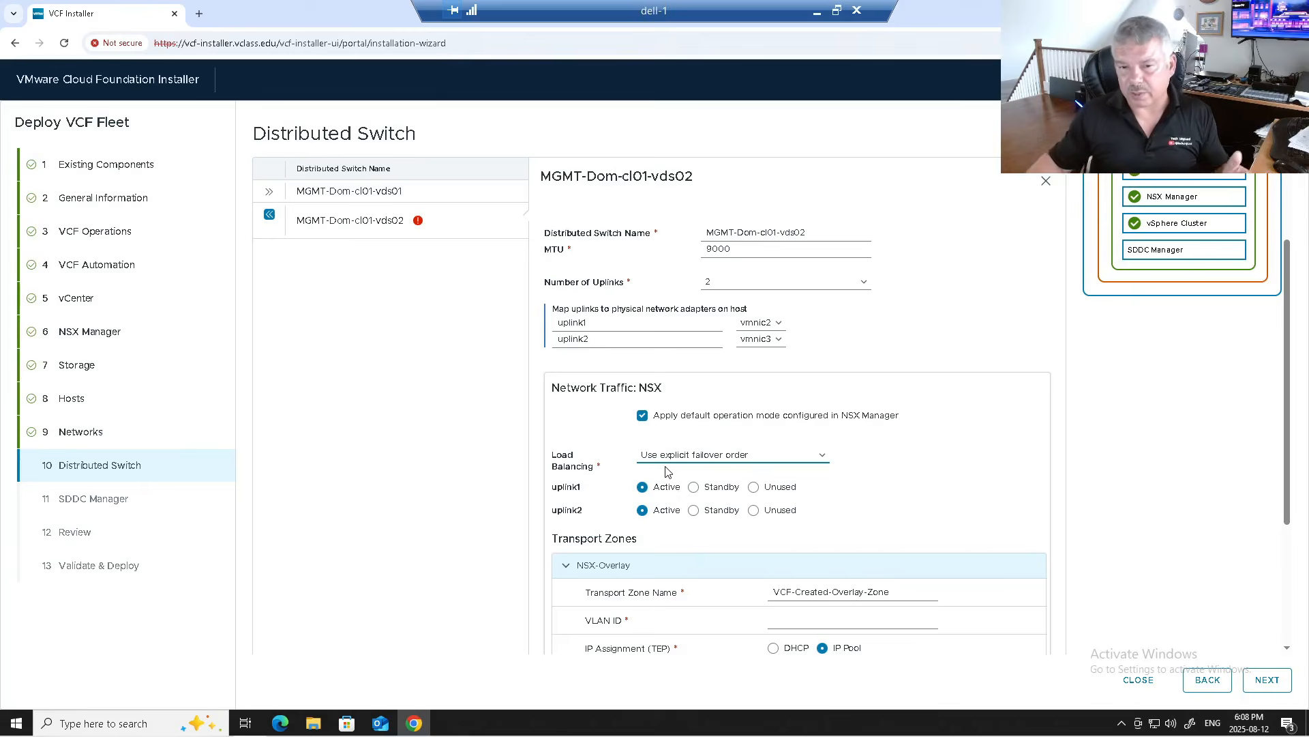
{"action": "left_click", "coordinate": [672, 466]}
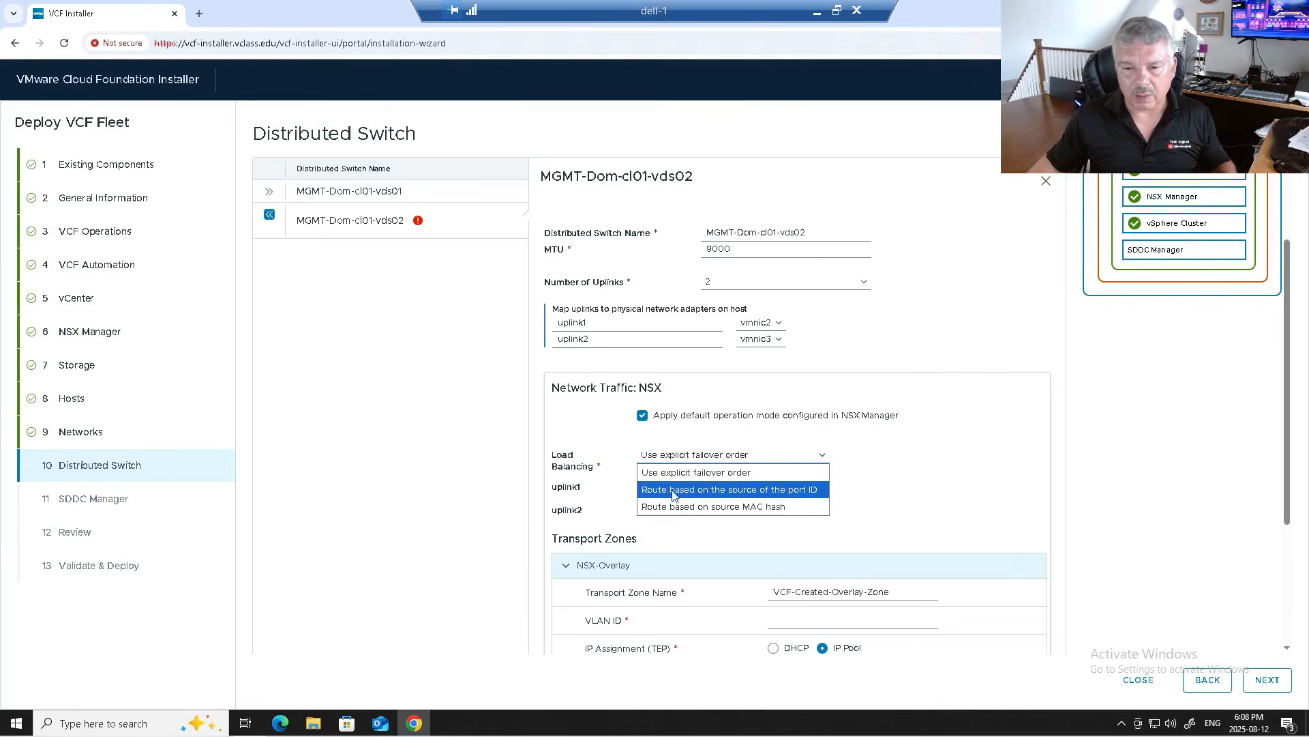
{"action": "left_click", "coordinate": [672, 490]}
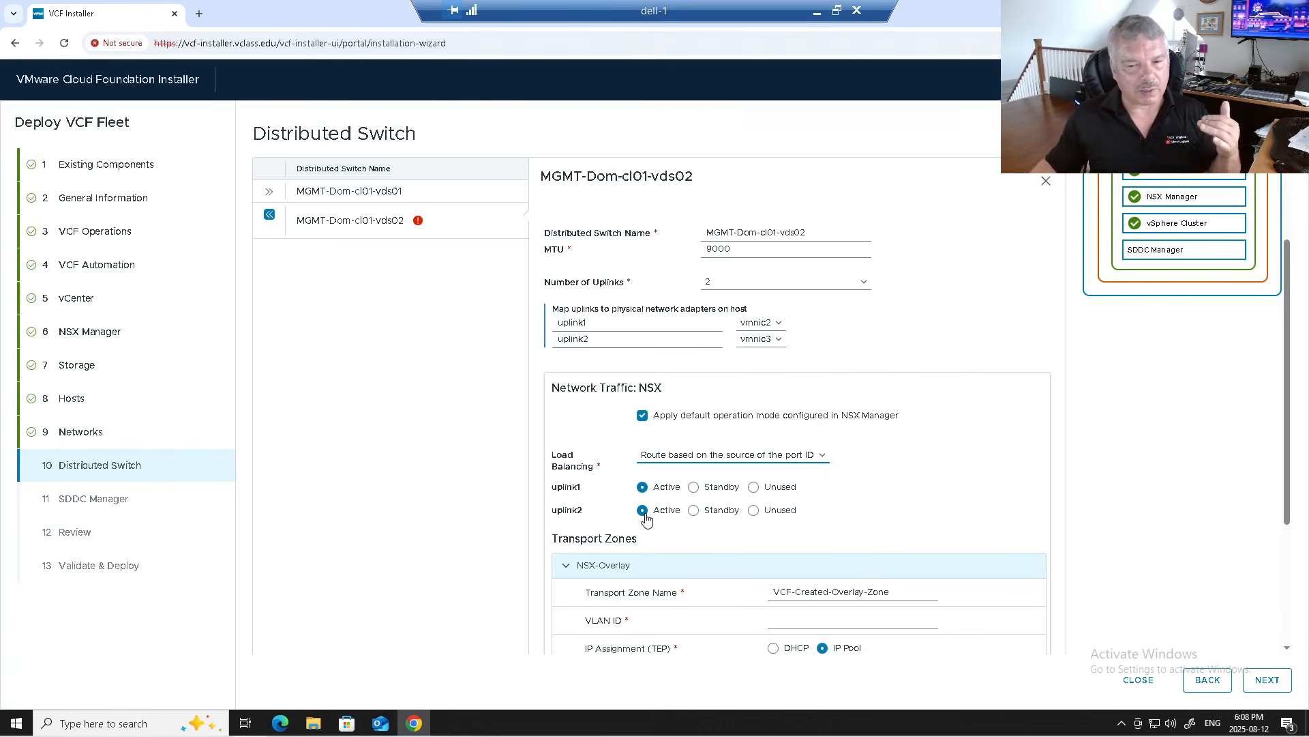
{"action": "scroll", "coordinate": [856, 512], "scroll_direction": "down", "scroll_amount": 2}
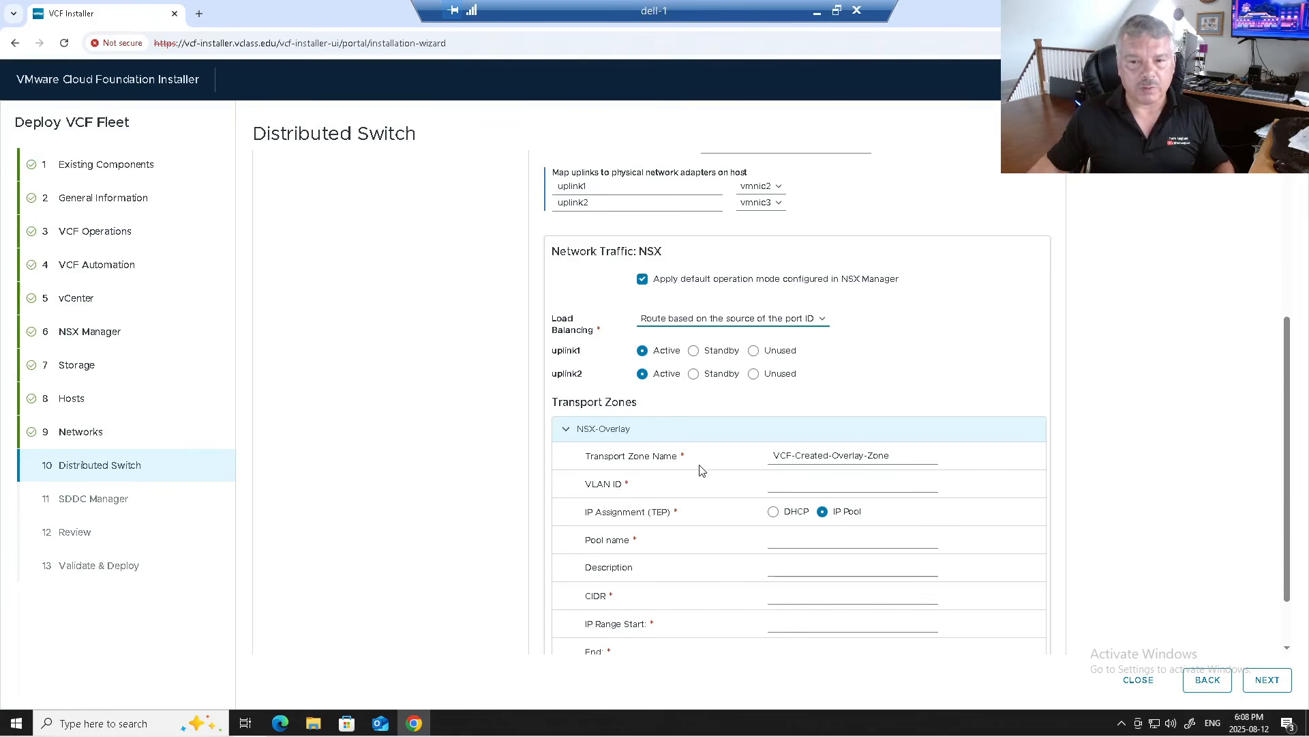
Step: Set overlay VLAN 11, TEP pool name VTEP_Pool and pool CIDR 172.20.11.0/24
{"action": "left_click", "coordinate": [787, 488]}
{"action": "type", "text": "11"}
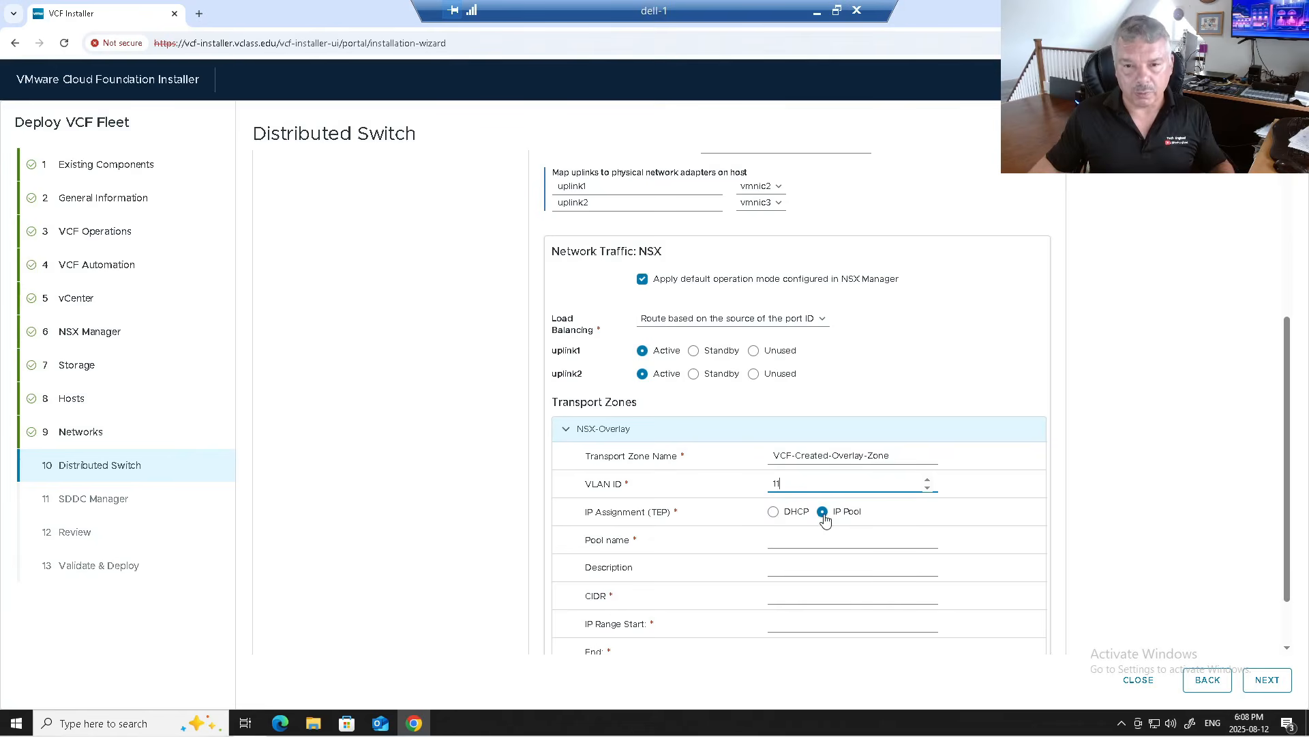
{"action": "left_click", "coordinate": [808, 534]}
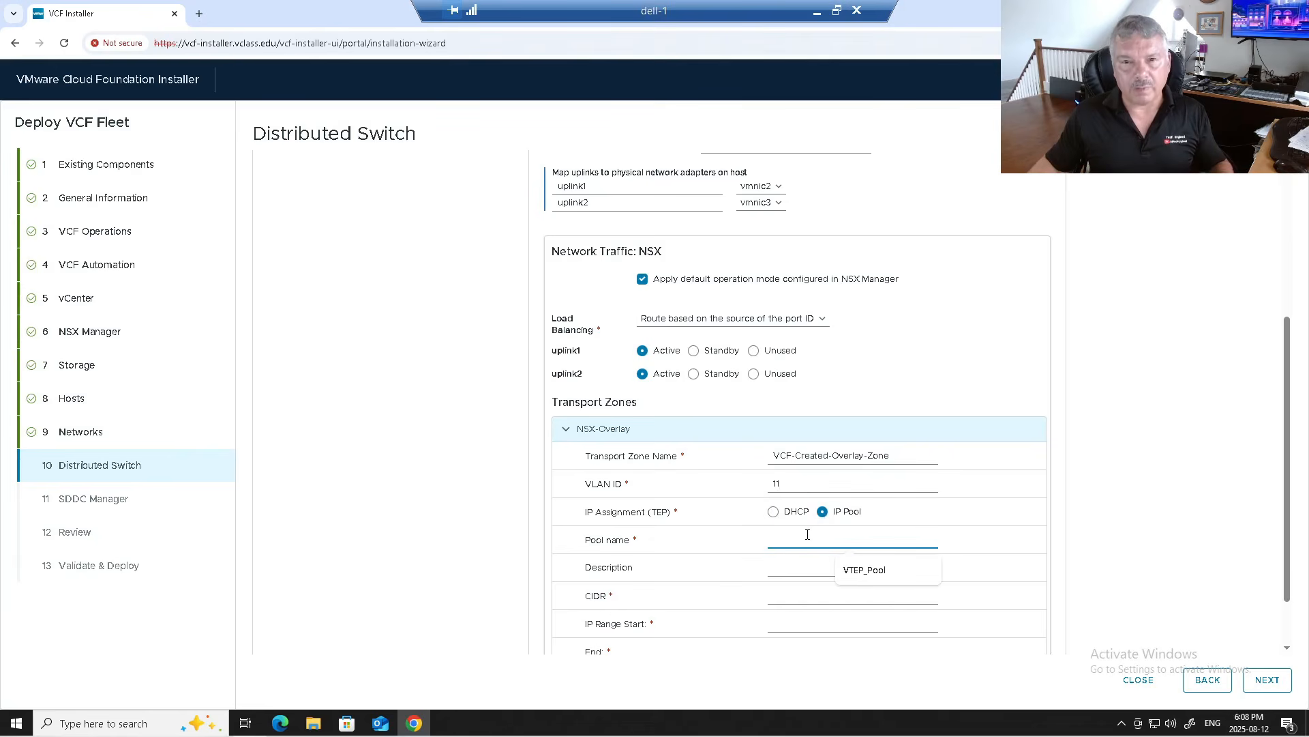
{"action": "left_click", "coordinate": [891, 572]}
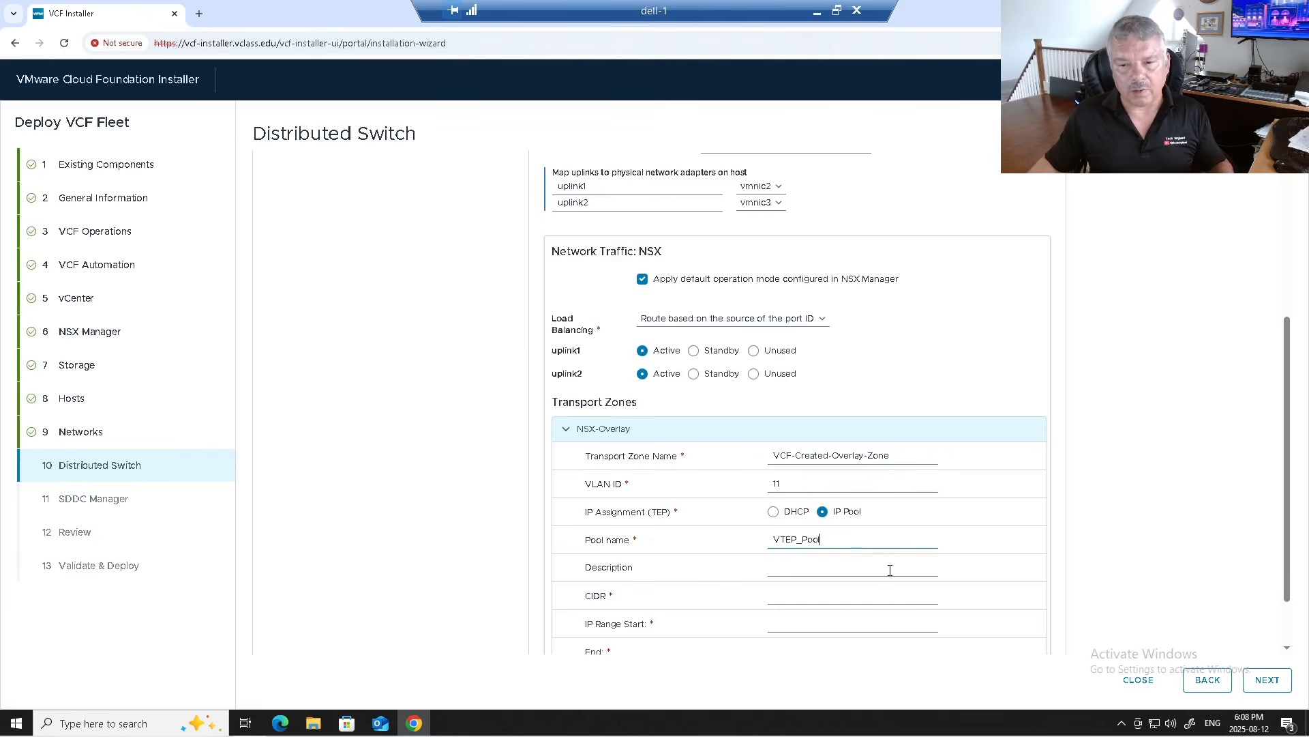
{"action": "left_click", "coordinate": [795, 571]}
{"action": "type", "text": "vfffff"}
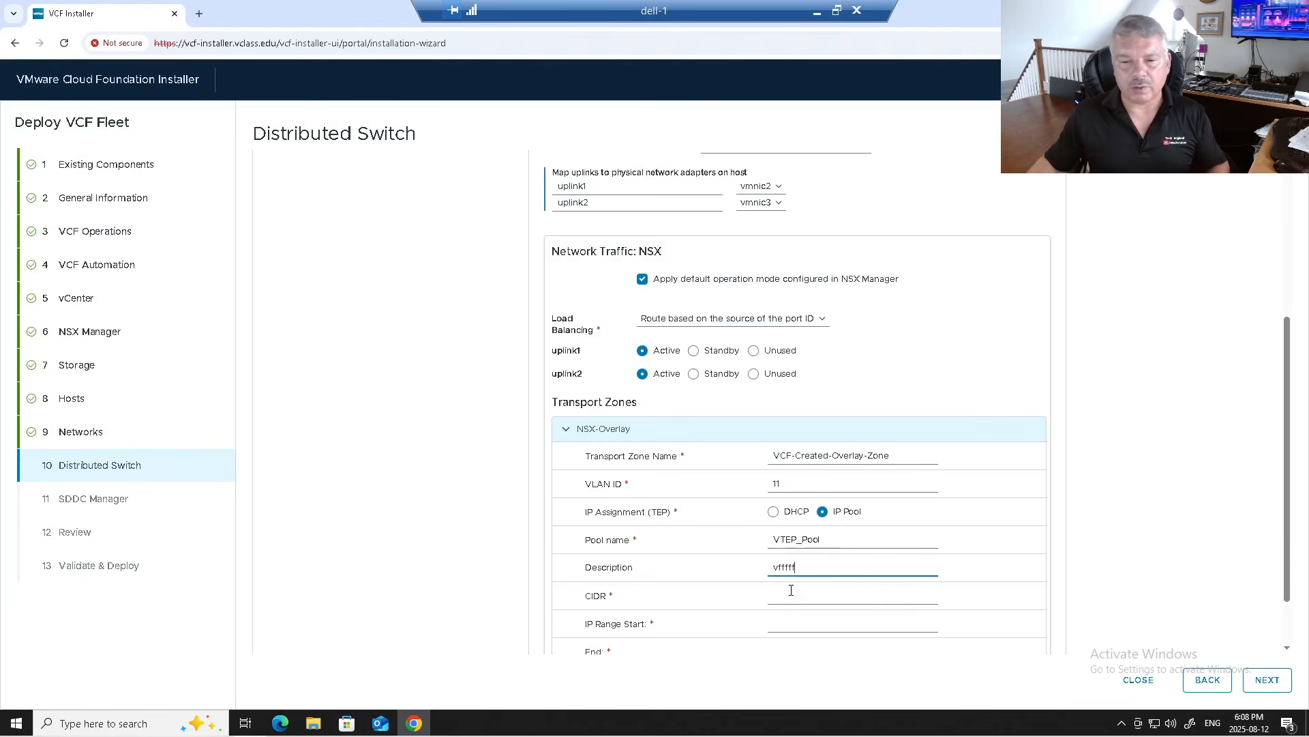
{"action": "left_click", "coordinate": [791, 590]}
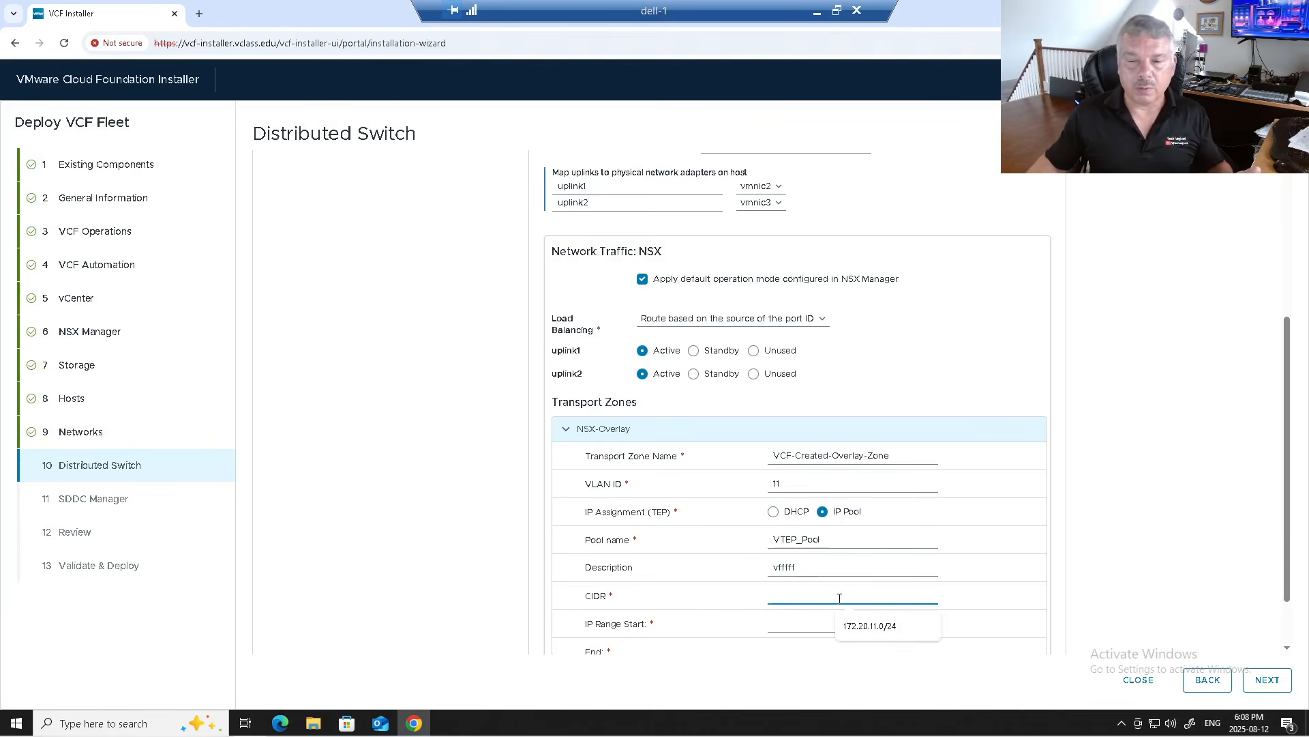
{"action": "left_click", "coordinate": [864, 625]}
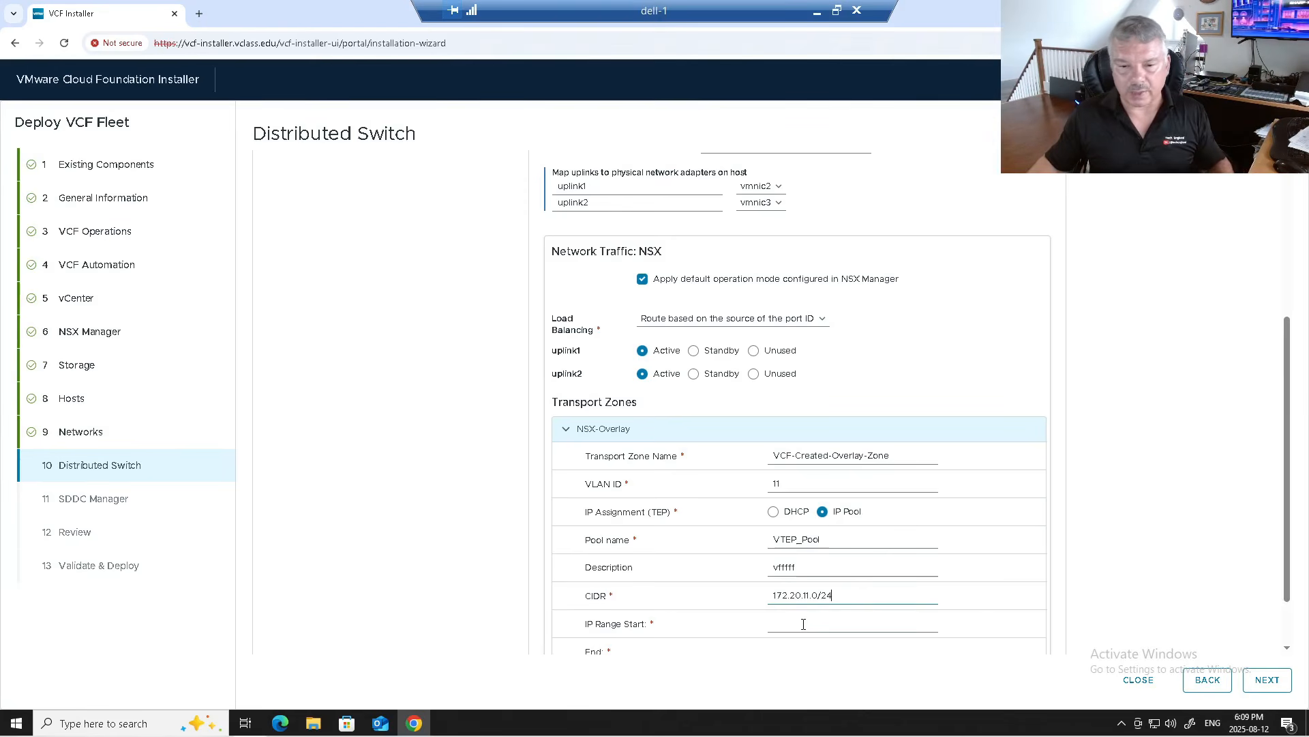
Step: Set the pool range 172.20.11.150–170 and gateway 172.20.11.10, then continue to SDDC Manager
{"action": "left_click", "coordinate": [803, 624]}
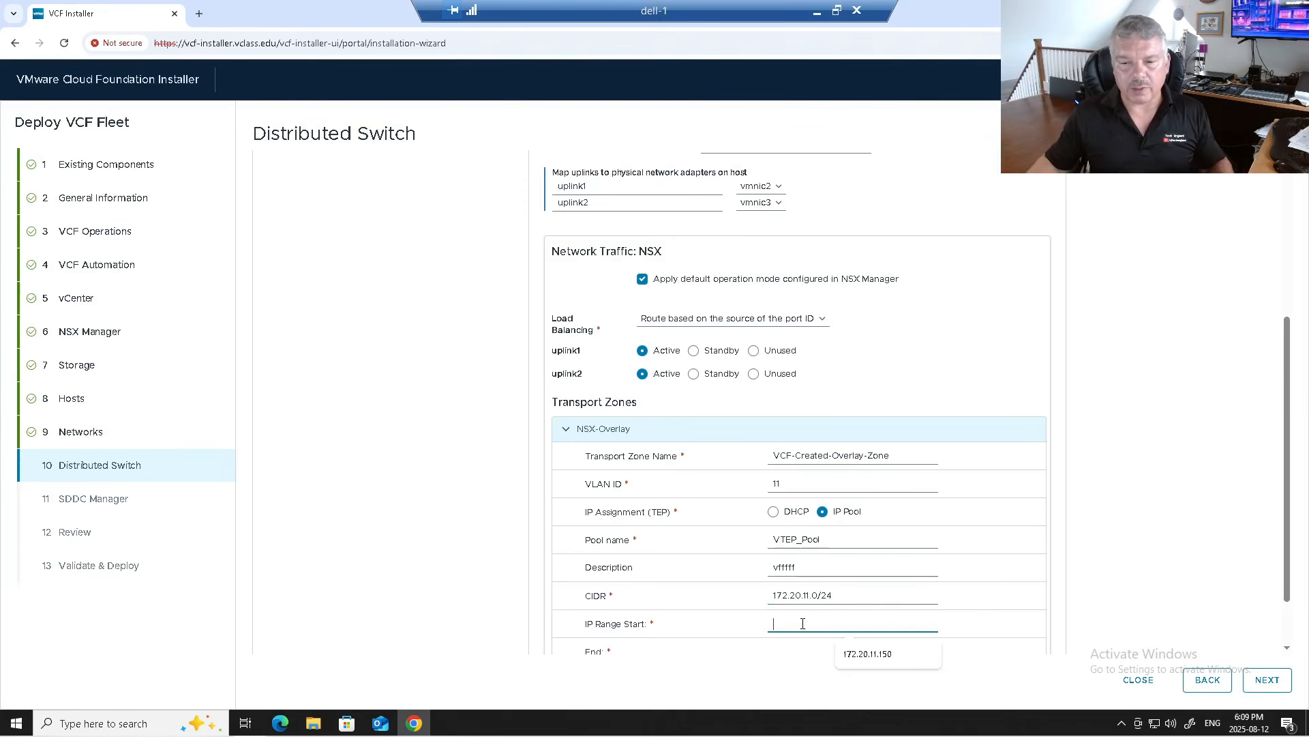
{"action": "left_click", "coordinate": [852, 654]}
{"action": "scroll", "coordinate": [880, 600], "scroll_direction": "down", "scroll_amount": 1}
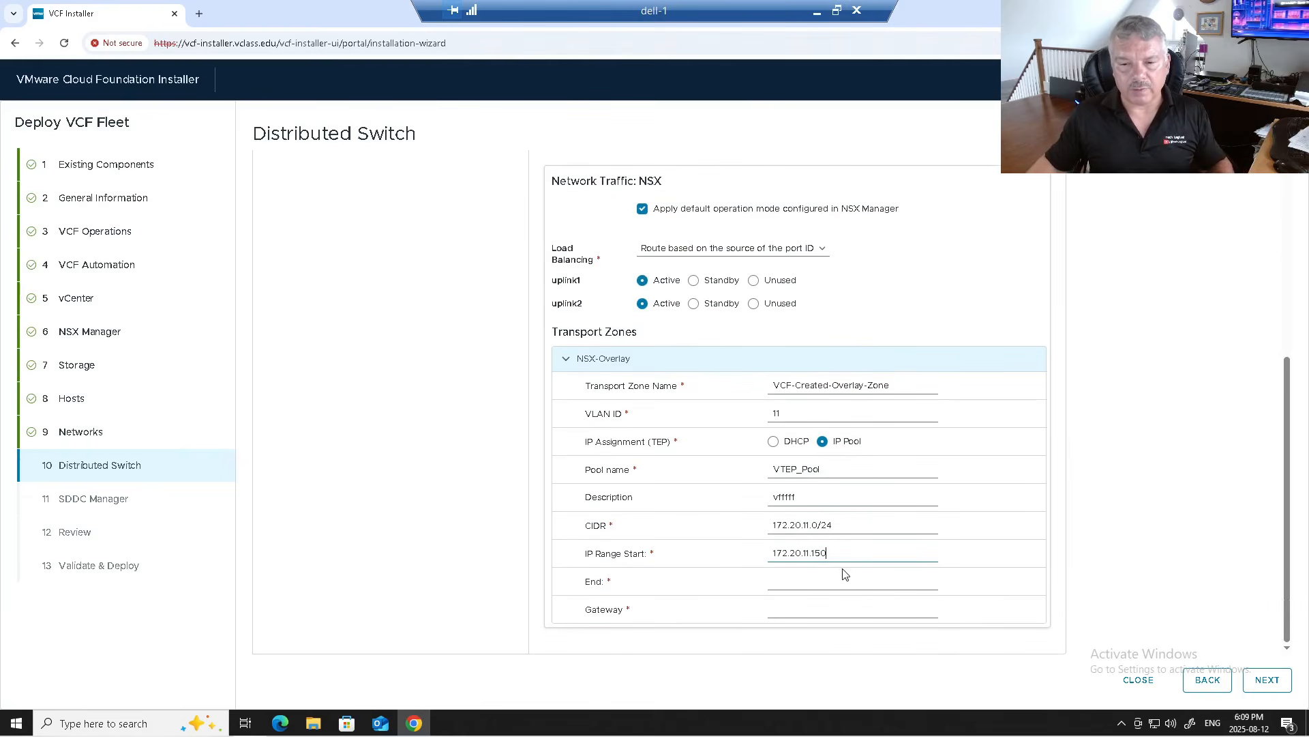
{"action": "left_click", "coordinate": [800, 585]}
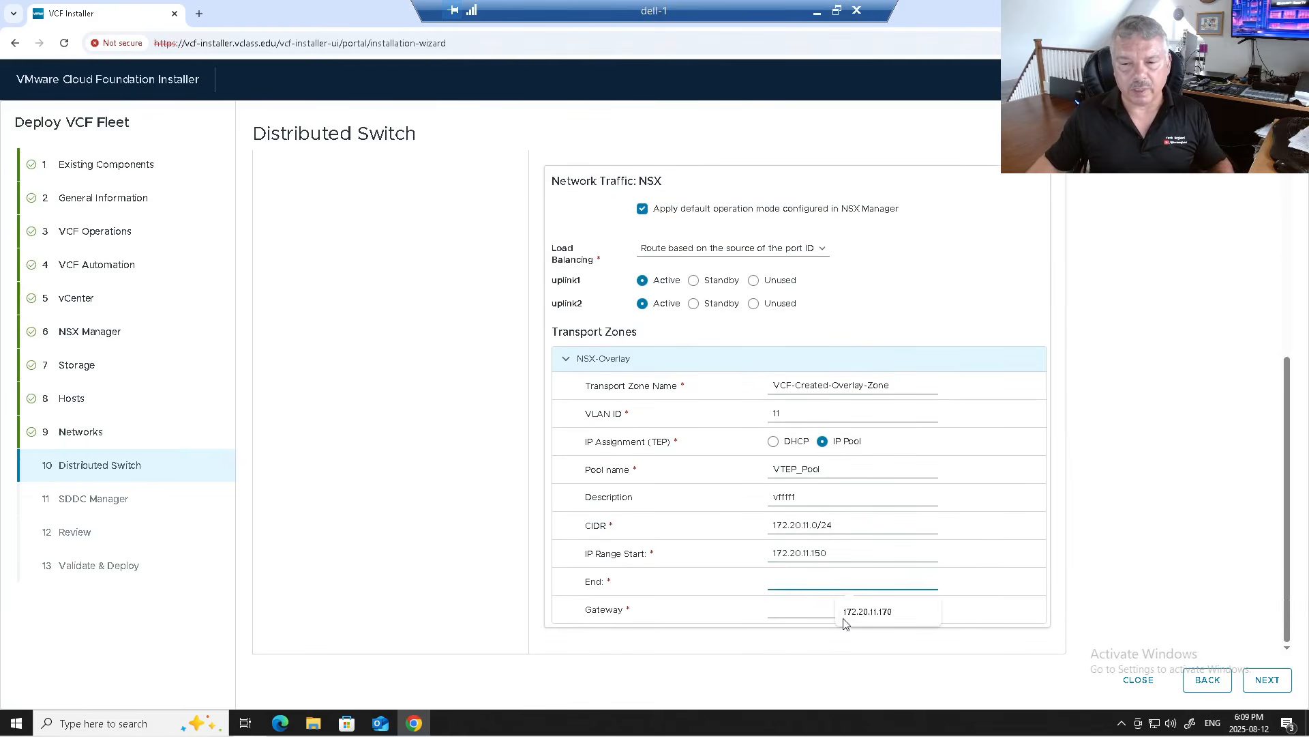
{"action": "left_click", "coordinate": [853, 616]}
{"action": "left_click", "coordinate": [792, 612]}
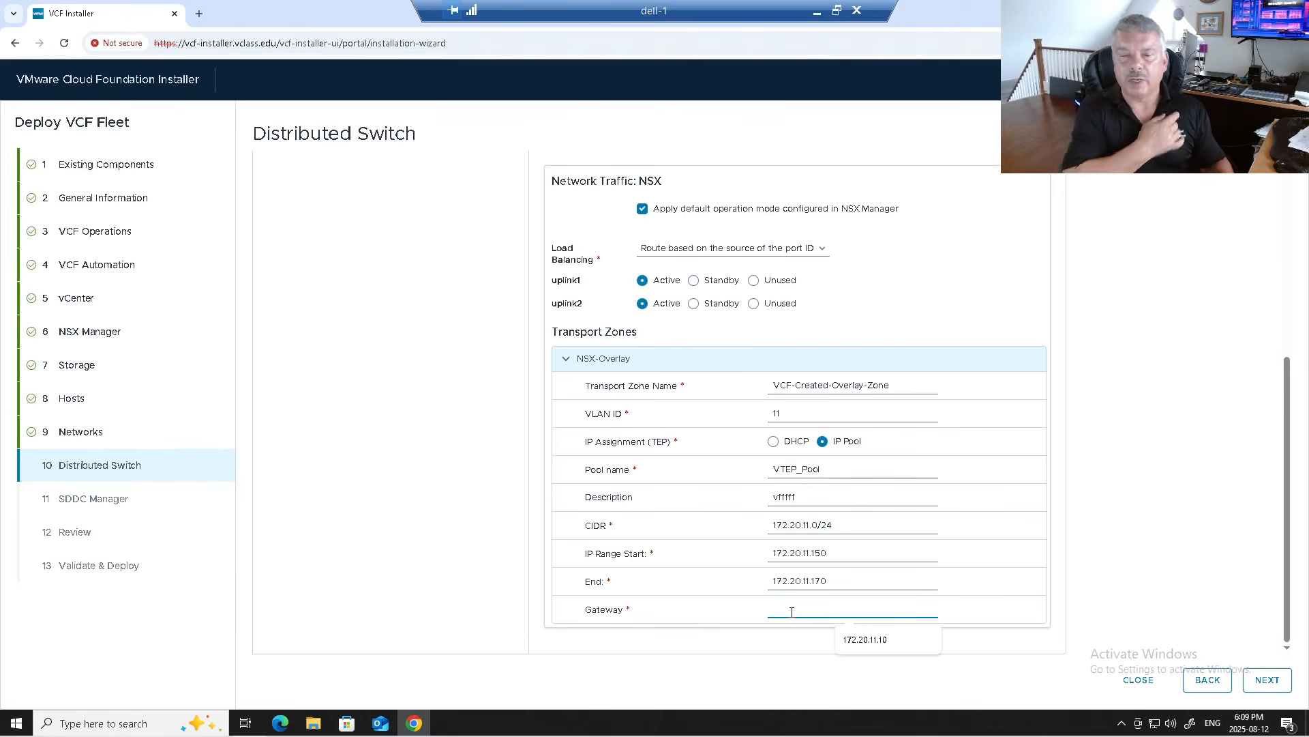
{"action": "left_click", "coordinate": [852, 639]}
{"action": "scroll", "coordinate": [951, 517], "scroll_direction": "down", "scroll_amount": 1}
{"action": "scroll", "coordinate": [856, 453], "scroll_direction": "up", "scroll_amount": 5}
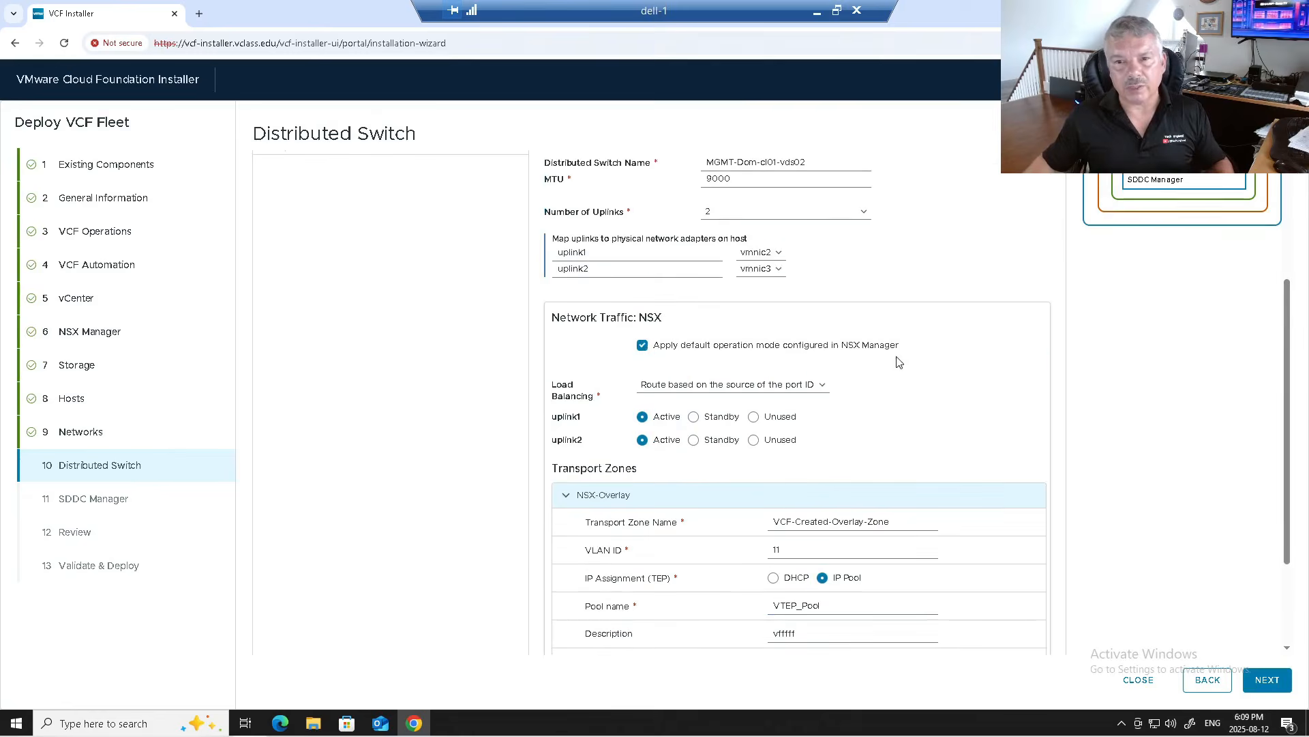
{"action": "scroll", "coordinate": [887, 385], "scroll_direction": "down", "scroll_amount": 3}
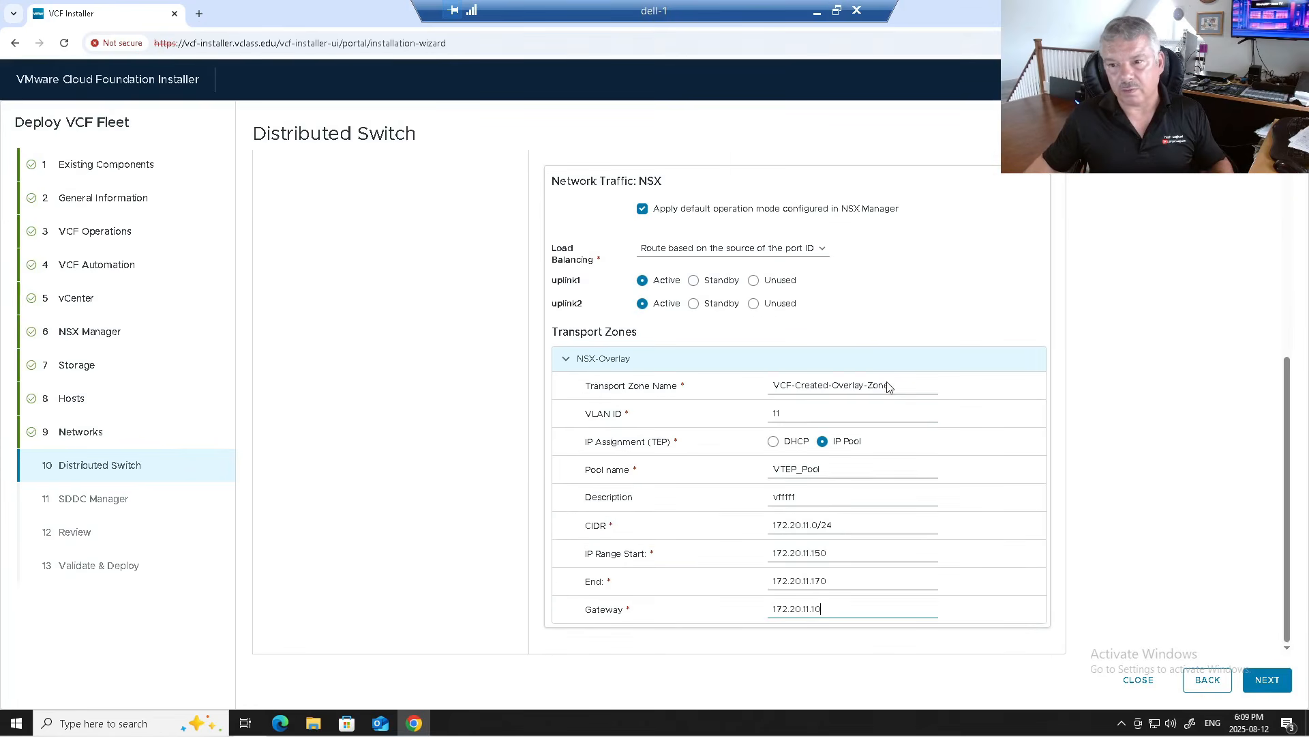
{"action": "left_click", "coordinate": [1267, 680]}
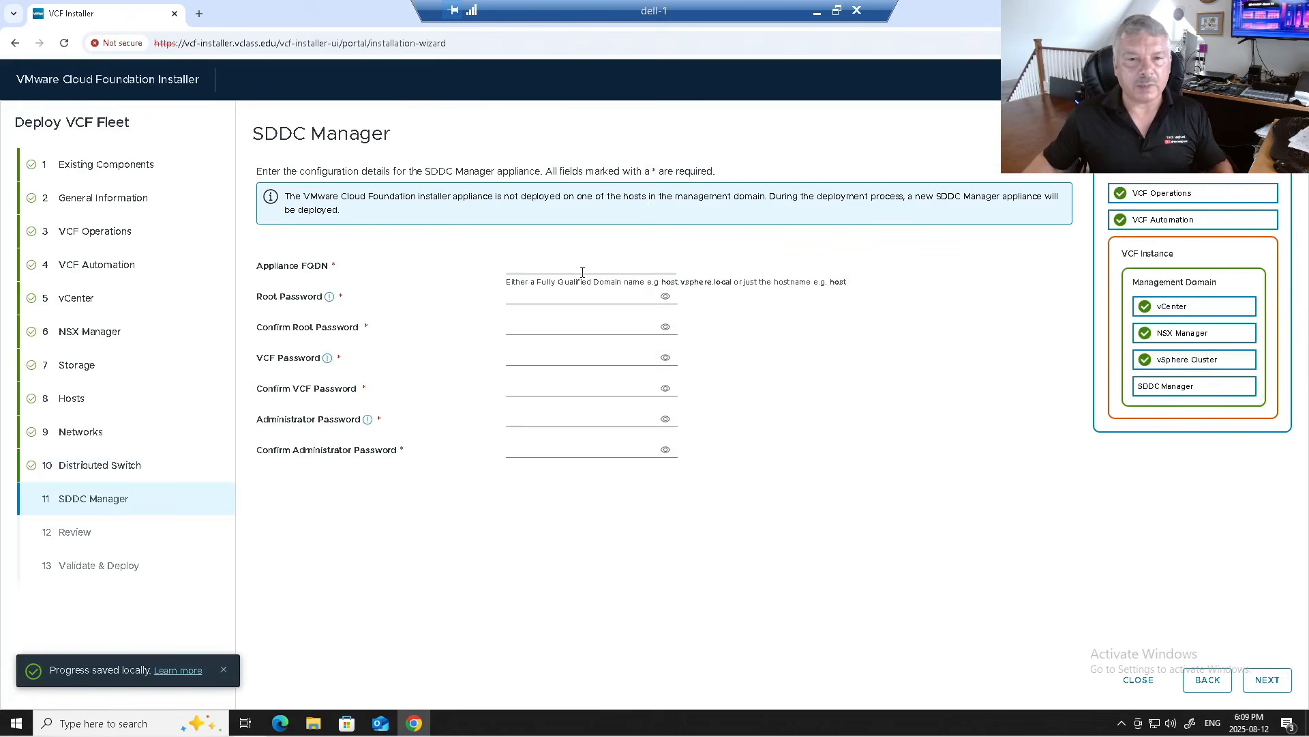
Step: Set the SDDC Manager FQDN to sa-sddcmgr.vclass.edu and enter and confirm the root password
{"action": "left_click", "coordinate": [561, 267]}
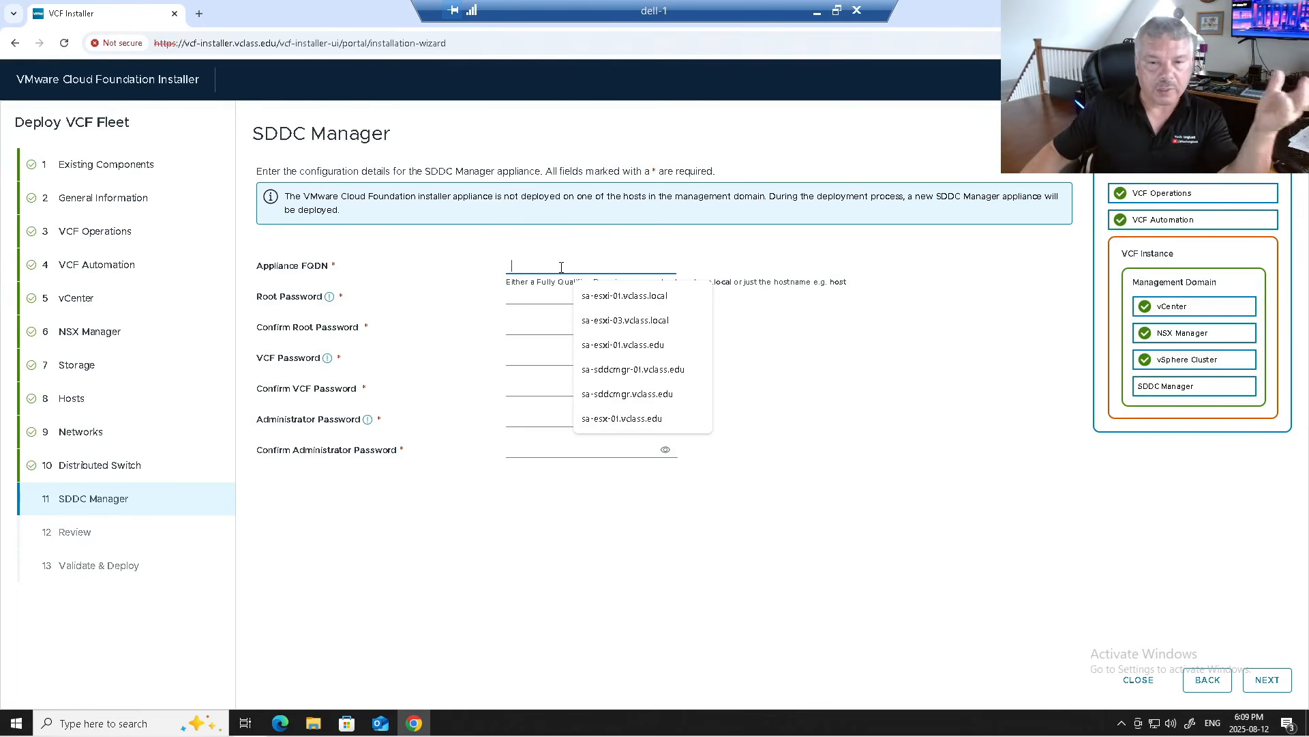
{"action": "left_click", "coordinate": [611, 396]}
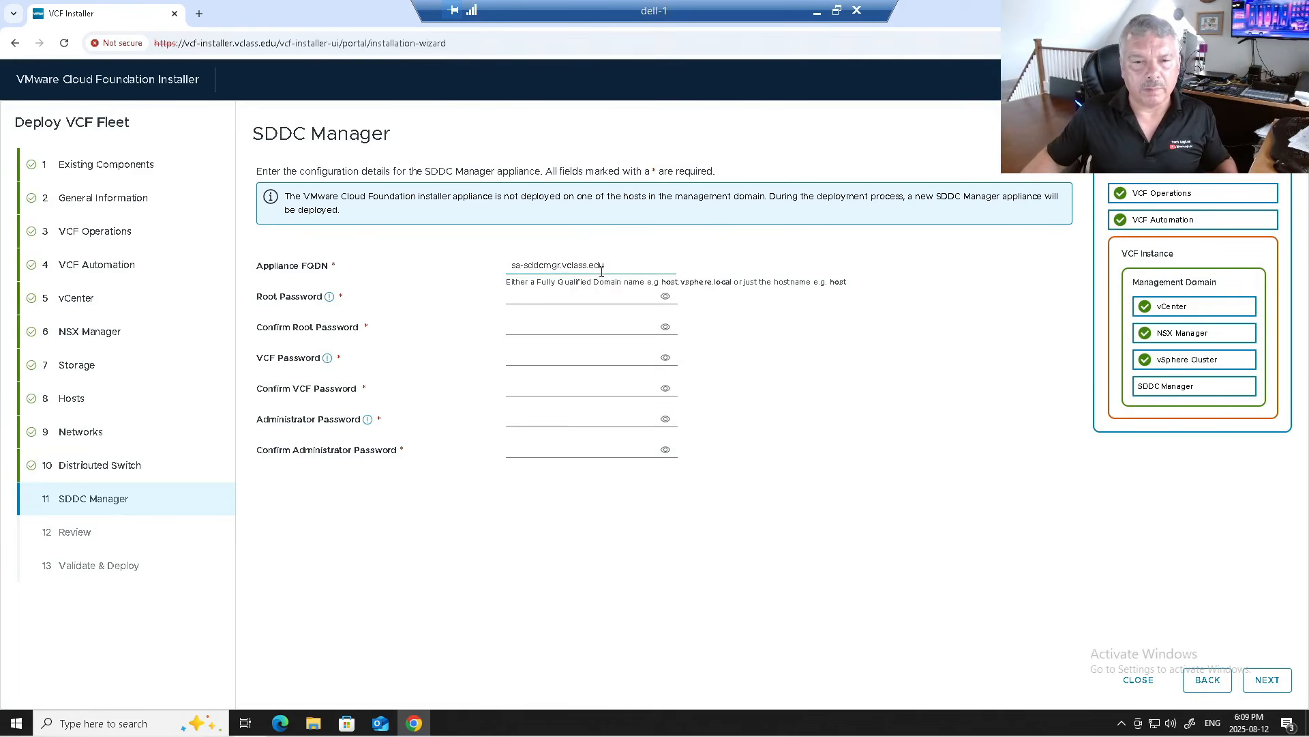
{"action": "left_click_drag", "start_coordinate": [603, 266], "coordinate": [485, 261]}
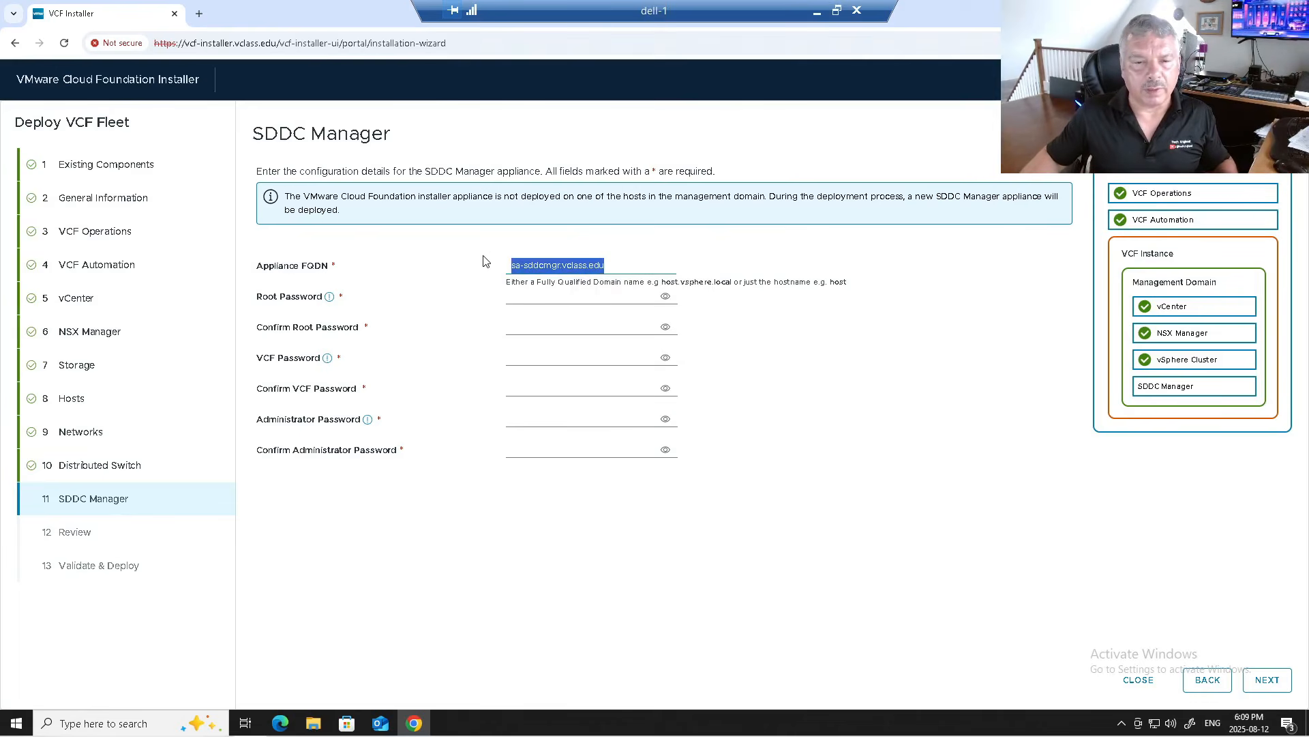
{"action": "left_click", "coordinate": [563, 297]}
{"action": "type", "text": "V"}
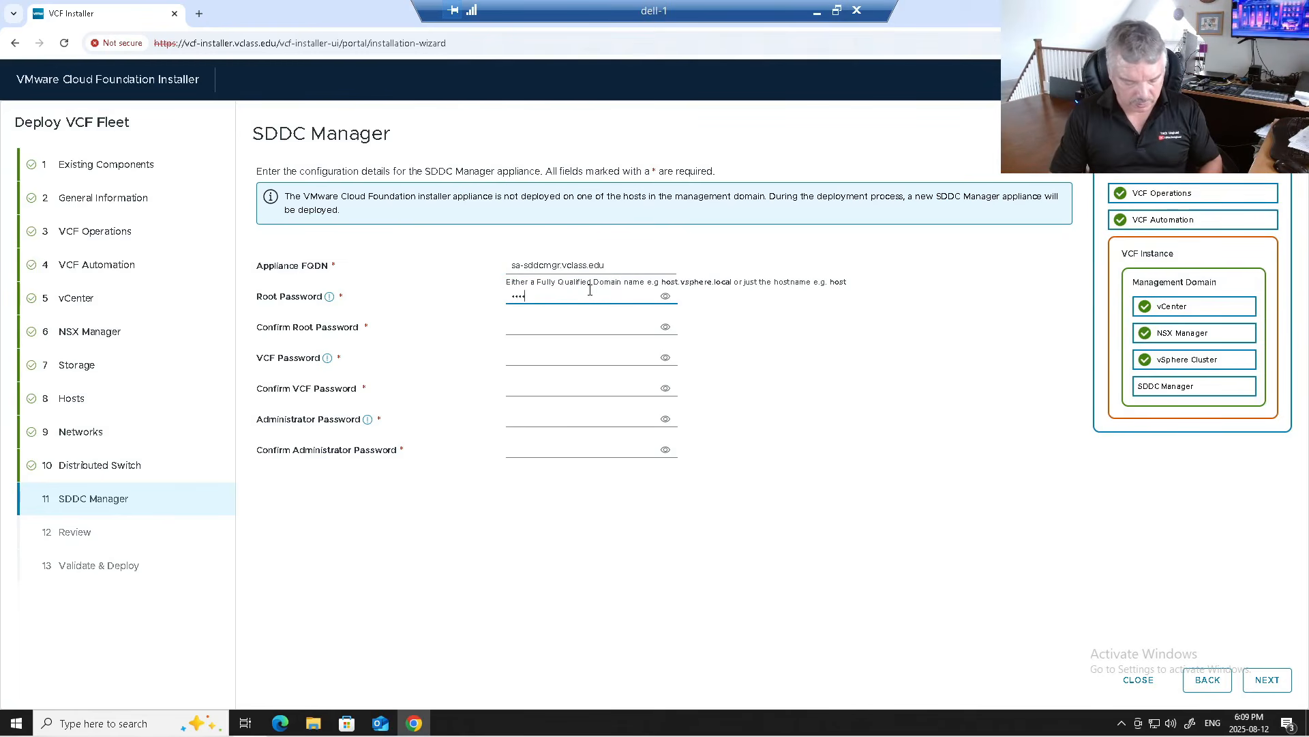
{"action": "type", "text": "Mware1!VMware1!"}
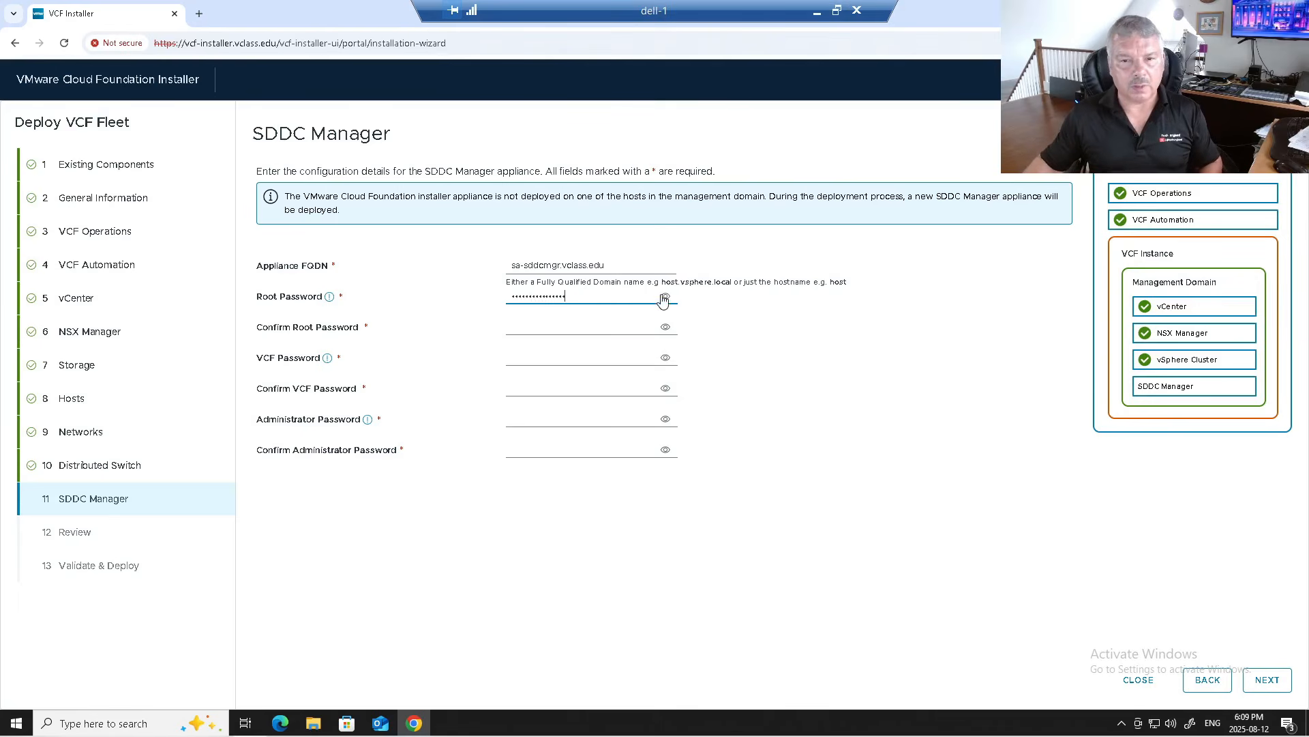
{"action": "left_click", "coordinate": [669, 298]}
{"action": "left_click_drag", "start_coordinate": [600, 298], "coordinate": [462, 292]}
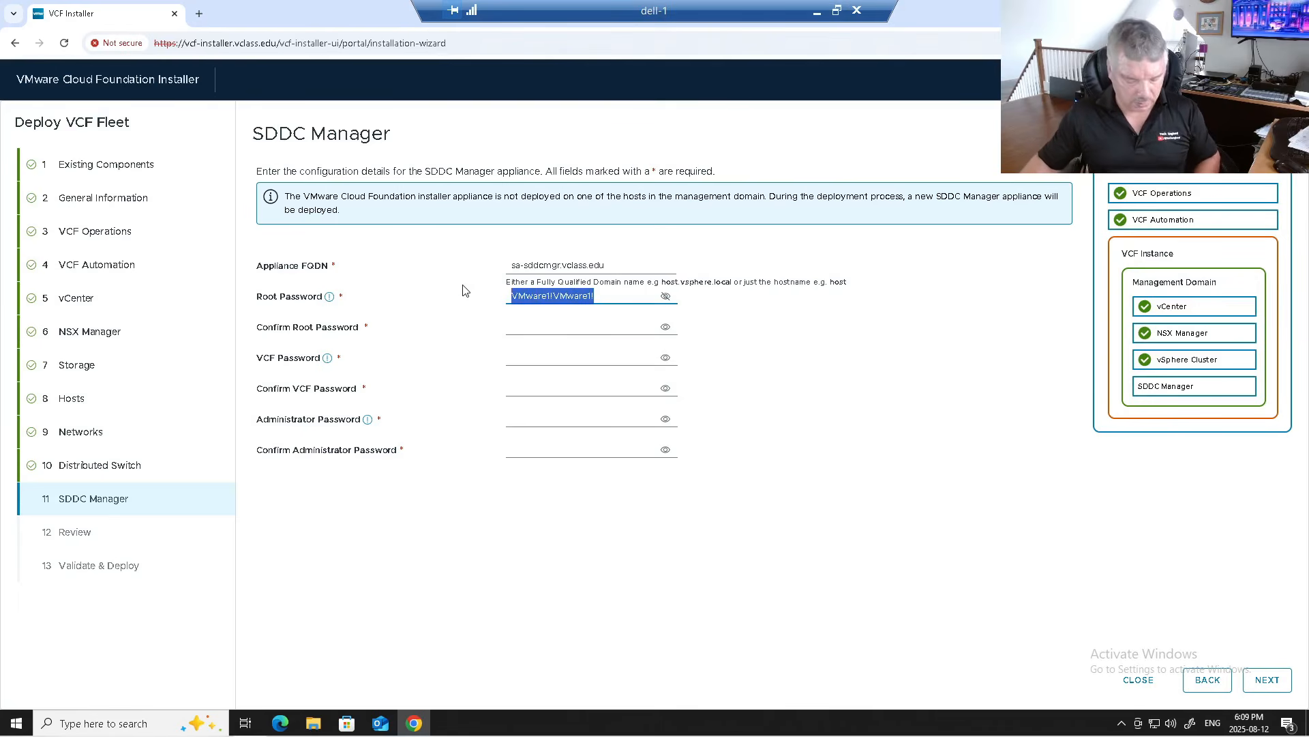
{"action": "left_click", "coordinate": [531, 319]}
{"action": "key", "text": "ctrl+v"}
Step: Paste the same password into the VCF and administrator password fields and continue to Review
{"action": "left_click", "coordinate": [529, 358]}
{"action": "key", "text": "ctrl+v"}
{"action": "left_click", "coordinate": [539, 389]}
{"action": "key", "text": "ctrl+v"}
{"action": "left_click", "coordinate": [538, 418]}
{"action": "key", "text": "ctrl+v"}
{"action": "left_click", "coordinate": [533, 450]}
{"action": "key", "text": "ctrl+v"}
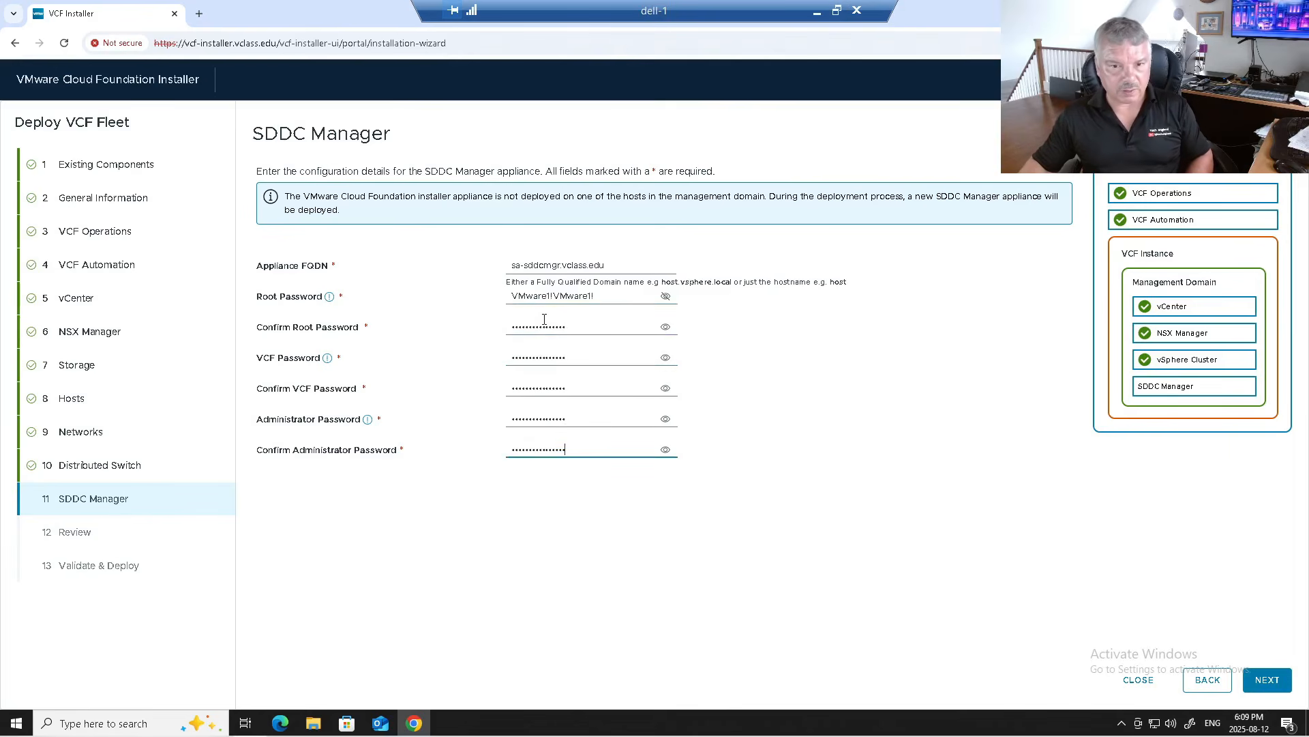
{"action": "left_click", "coordinate": [608, 300]}
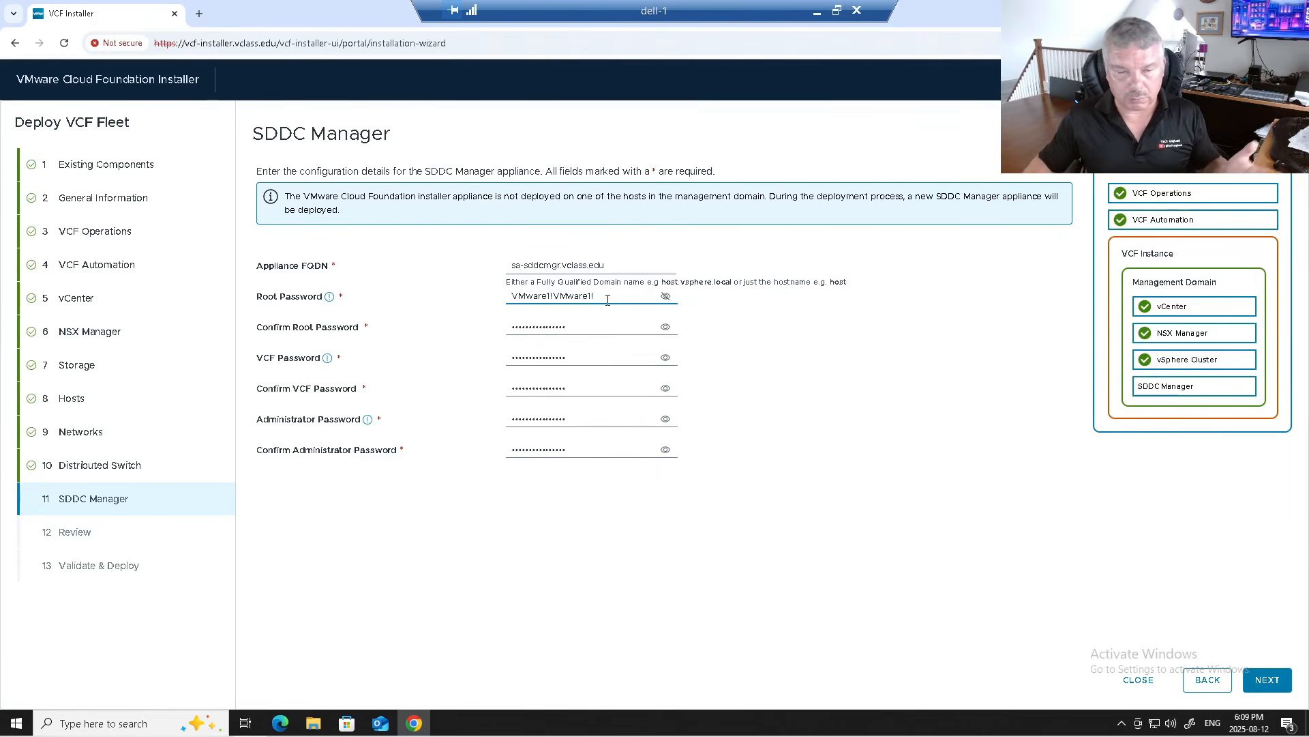
{"action": "left_click", "coordinate": [1267, 681]}
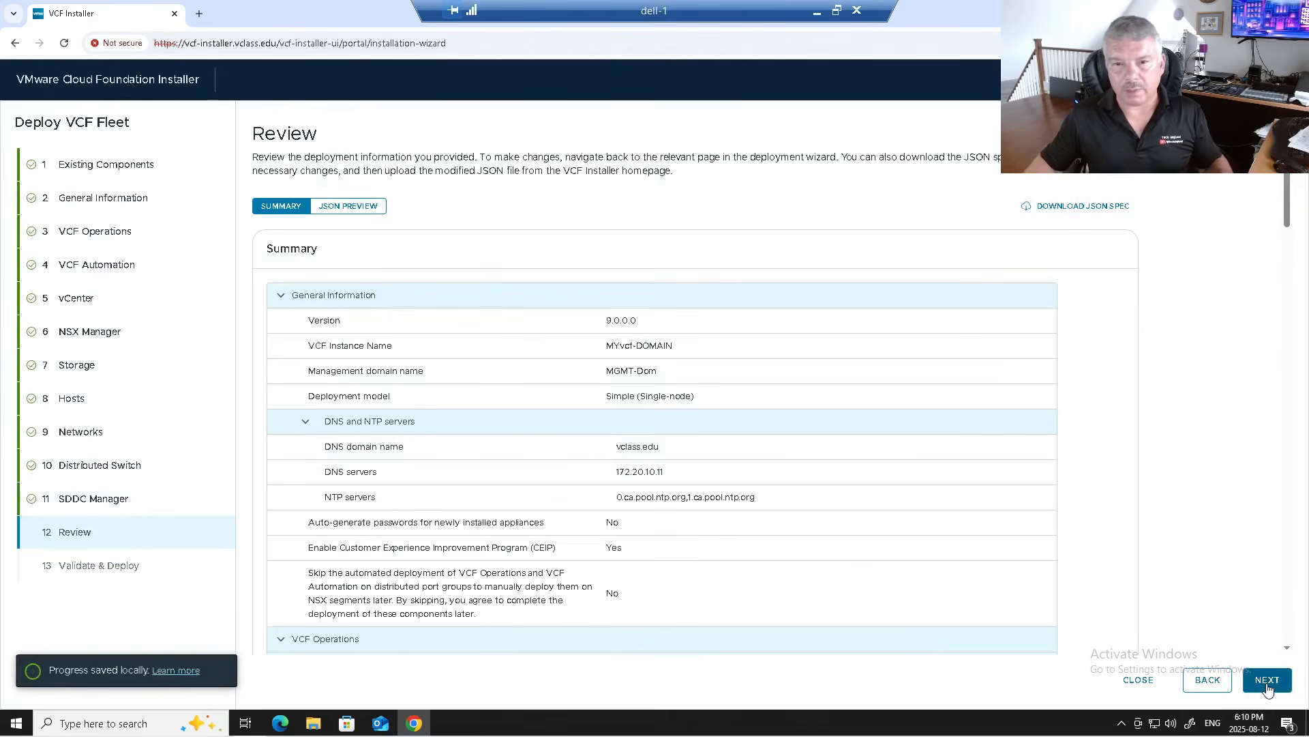
Step: Scroll through the full Review summary and proceed to Validate & Deploy
{"action": "scroll", "coordinate": [637, 358], "scroll_direction": "down", "scroll_amount": 1}
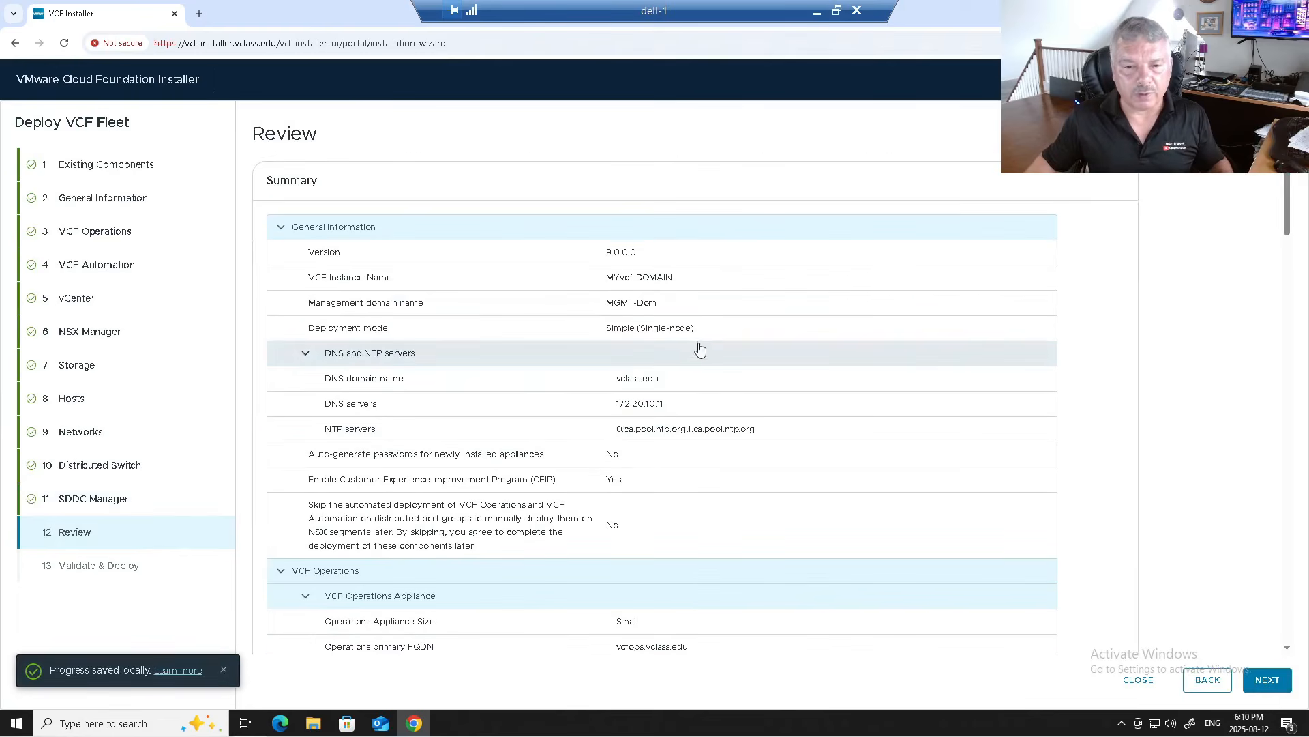
{"action": "scroll", "coordinate": [673, 390], "scroll_direction": "down", "scroll_amount": 2}
{"action": "scroll", "coordinate": [668, 354], "scroll_direction": "down", "scroll_amount": 1}
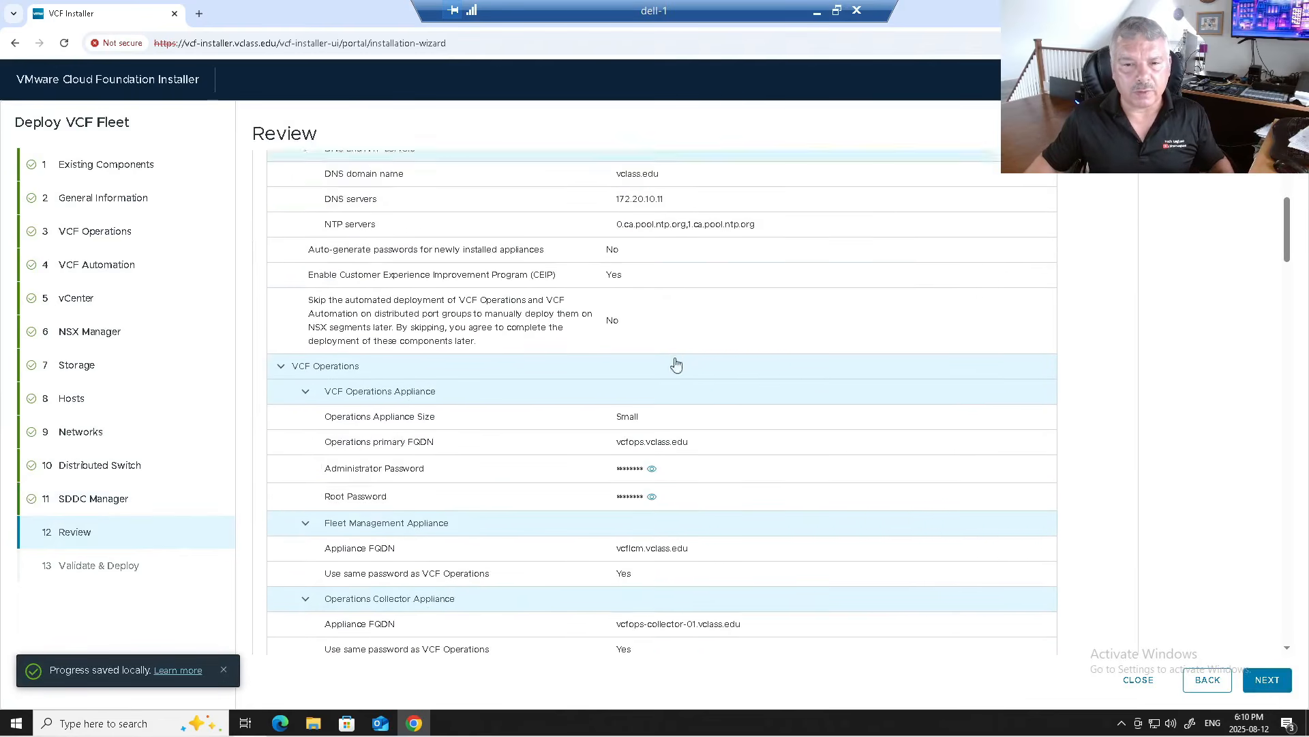
{"action": "scroll", "coordinate": [676, 365], "scroll_direction": "down", "scroll_amount": 1}
{"action": "scroll", "coordinate": [695, 378], "scroll_direction": "down", "scroll_amount": 2}
{"action": "scroll", "coordinate": [692, 402], "scroll_direction": "down", "scroll_amount": 2}
{"action": "scroll", "coordinate": [701, 394], "scroll_direction": "down", "scroll_amount": 1}
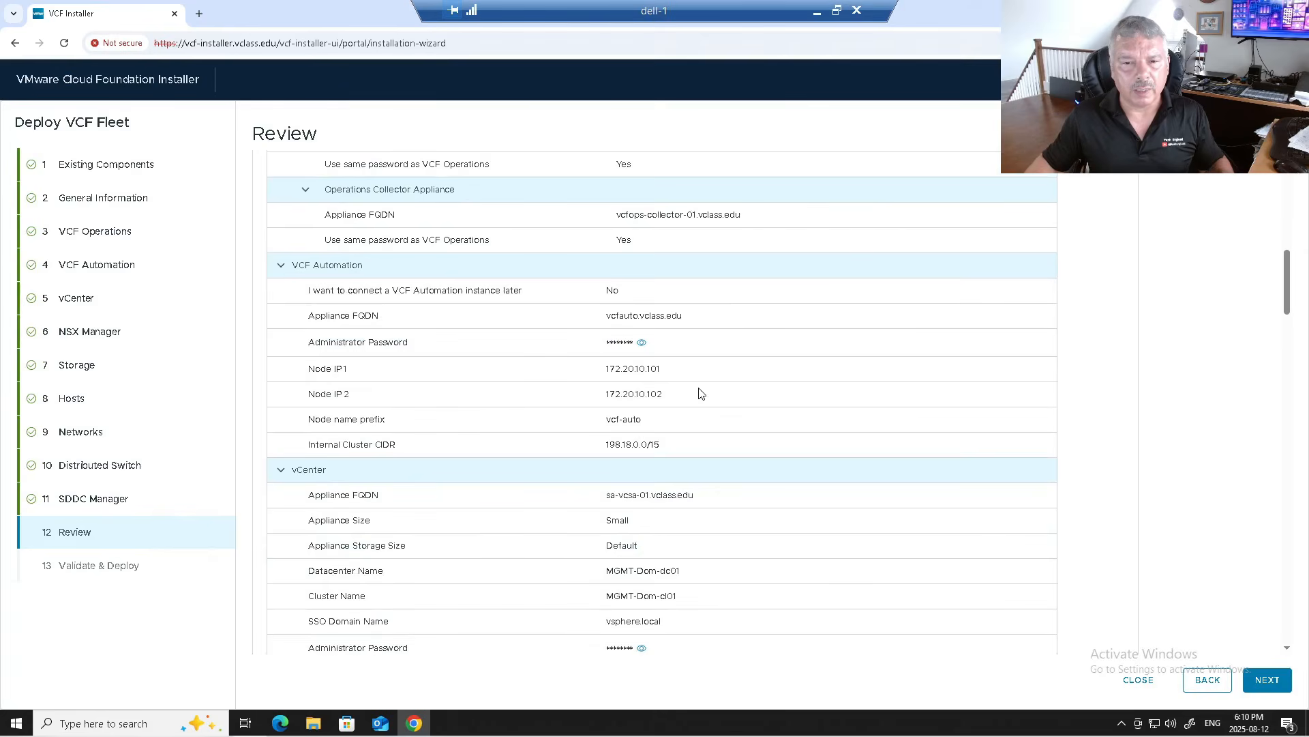
{"action": "scroll", "coordinate": [701, 394], "scroll_direction": "down", "scroll_amount": 10}
{"action": "scroll", "coordinate": [701, 394], "scroll_direction": "down", "scroll_amount": 9}
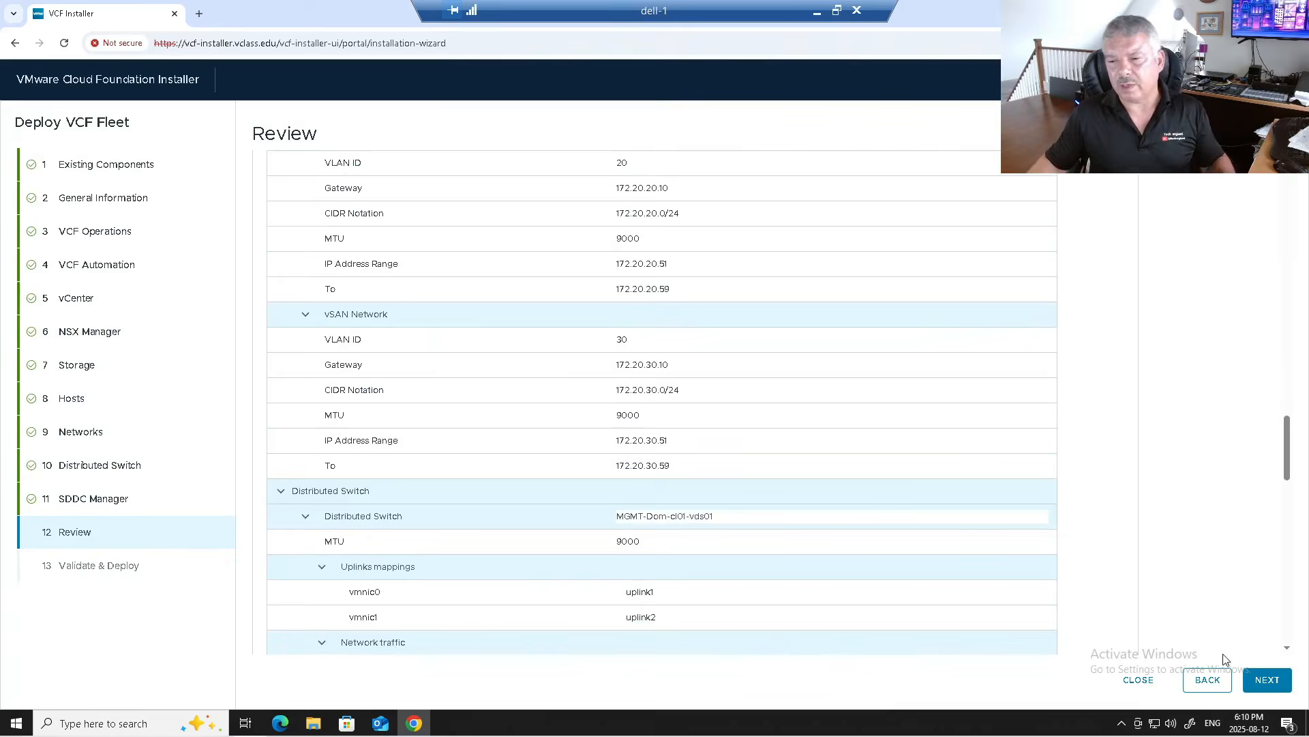
{"action": "left_click", "coordinate": [1266, 678]}
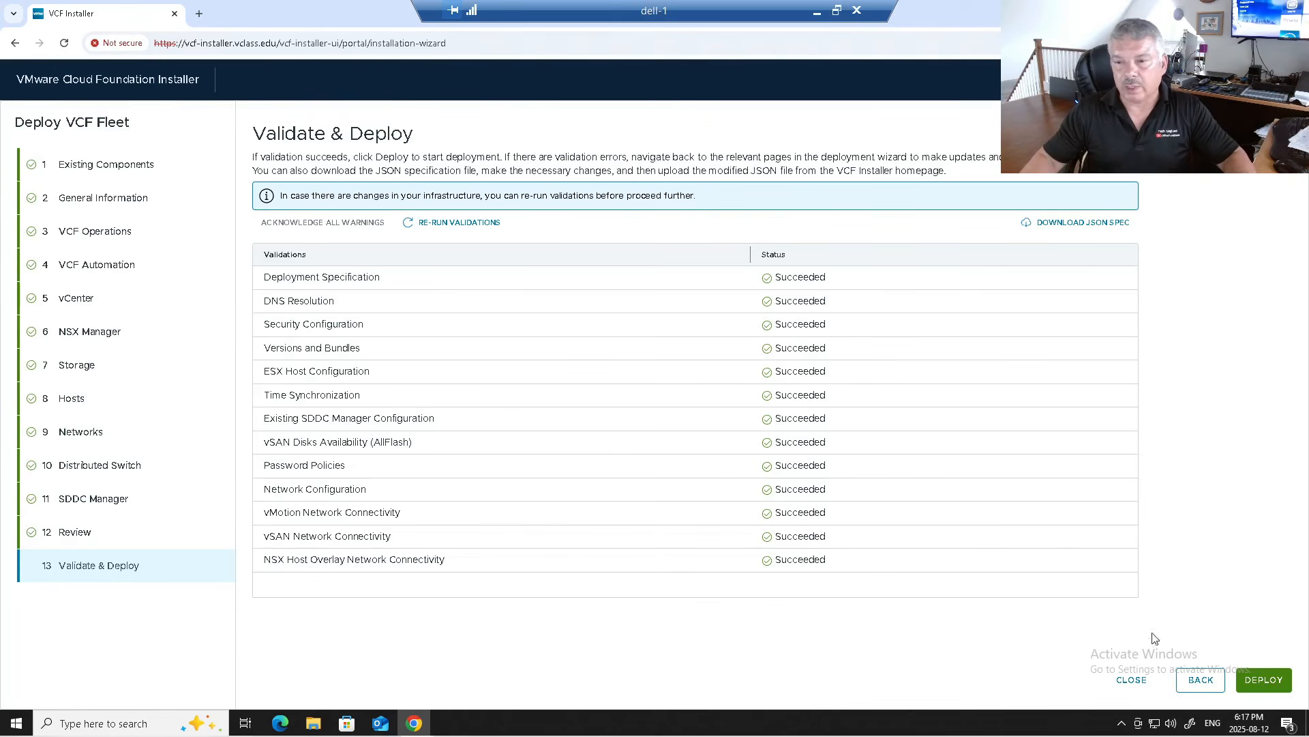
Step: Start the fleet deployment once all 13 validations have succeeded
{"action": "left_click", "coordinate": [1263, 679]}
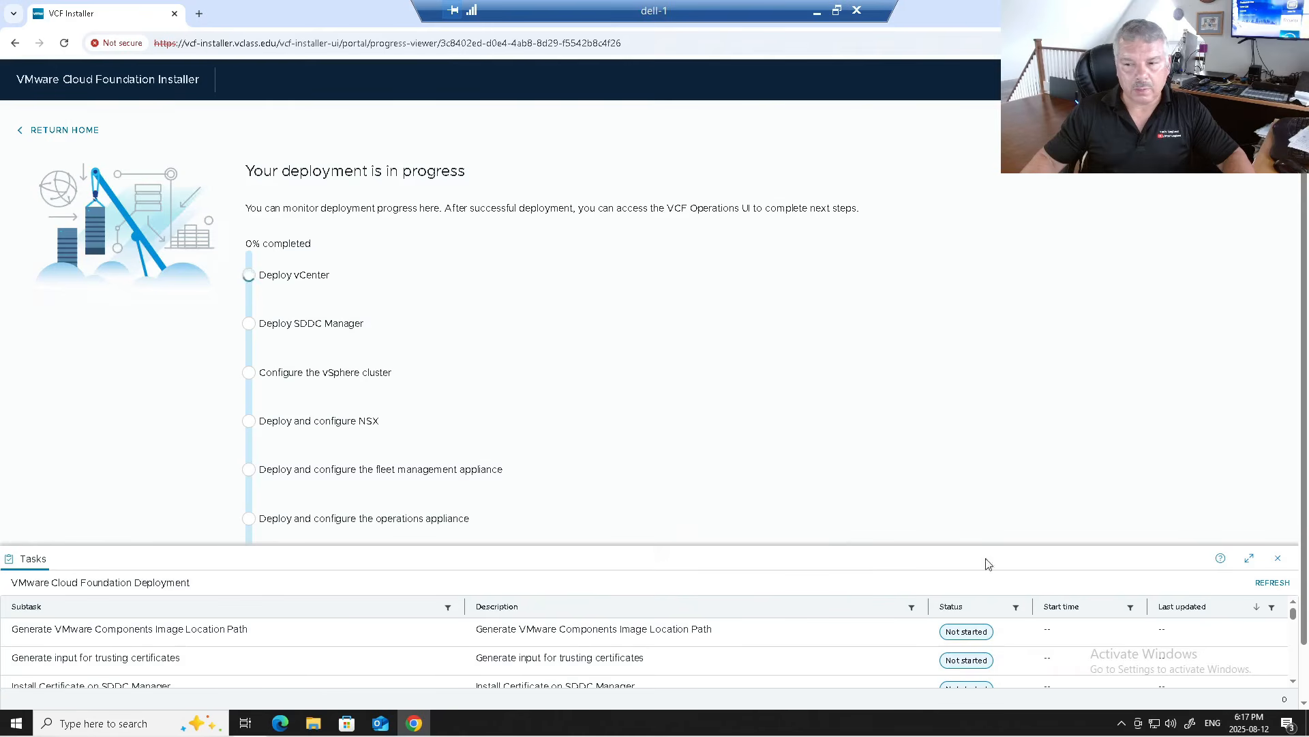
Step: Collapse, reopen and maximize the Tasks panel to check running subtasks, then minimize it
{"action": "left_click", "coordinate": [1279, 558]}
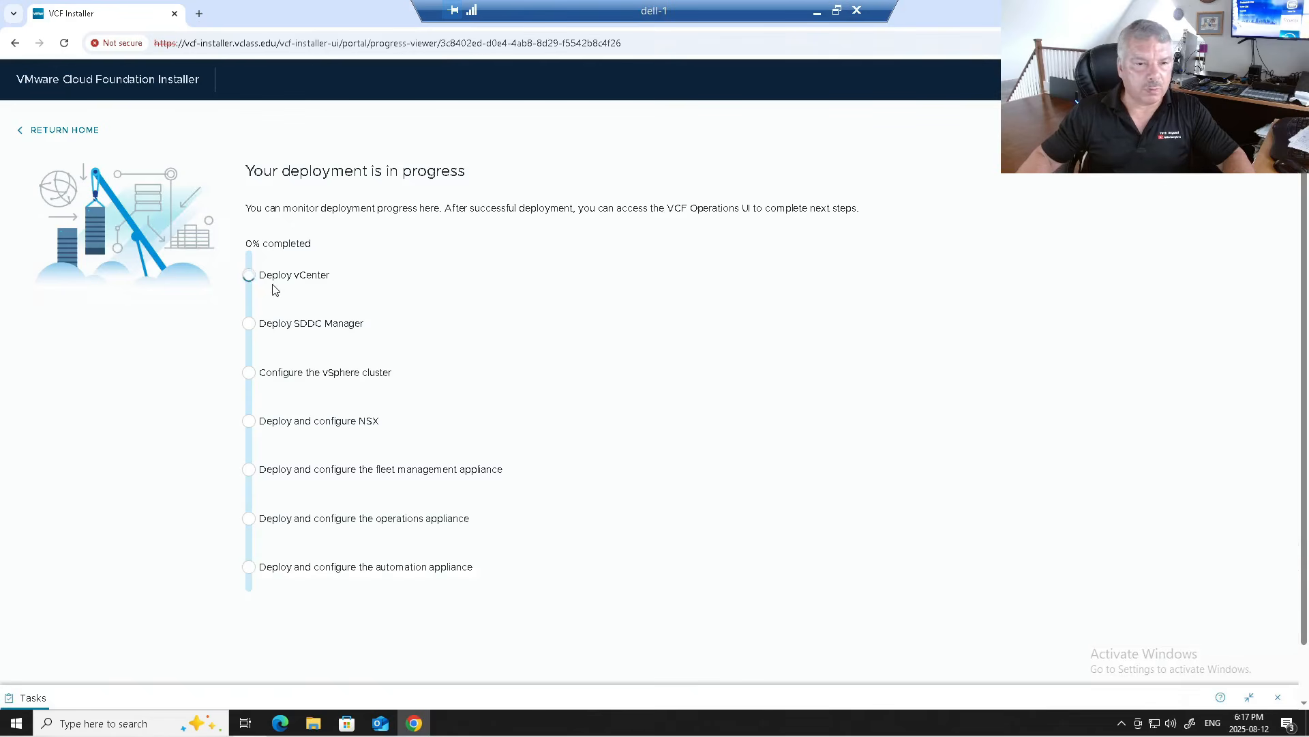
{"action": "scroll", "coordinate": [274, 549], "scroll_direction": "down", "scroll_amount": 1}
{"action": "scroll", "coordinate": [273, 491], "scroll_direction": "up", "scroll_amount": 1}
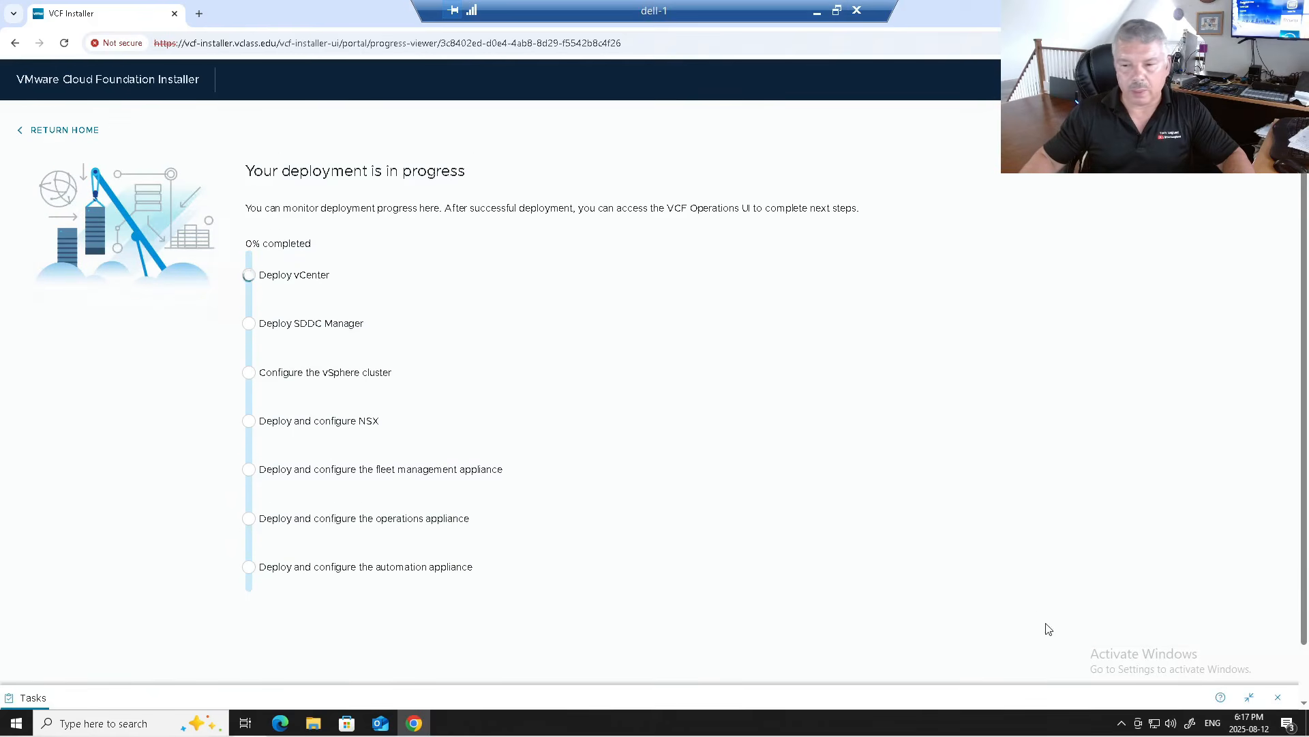
{"action": "left_click", "coordinate": [1249, 696]}
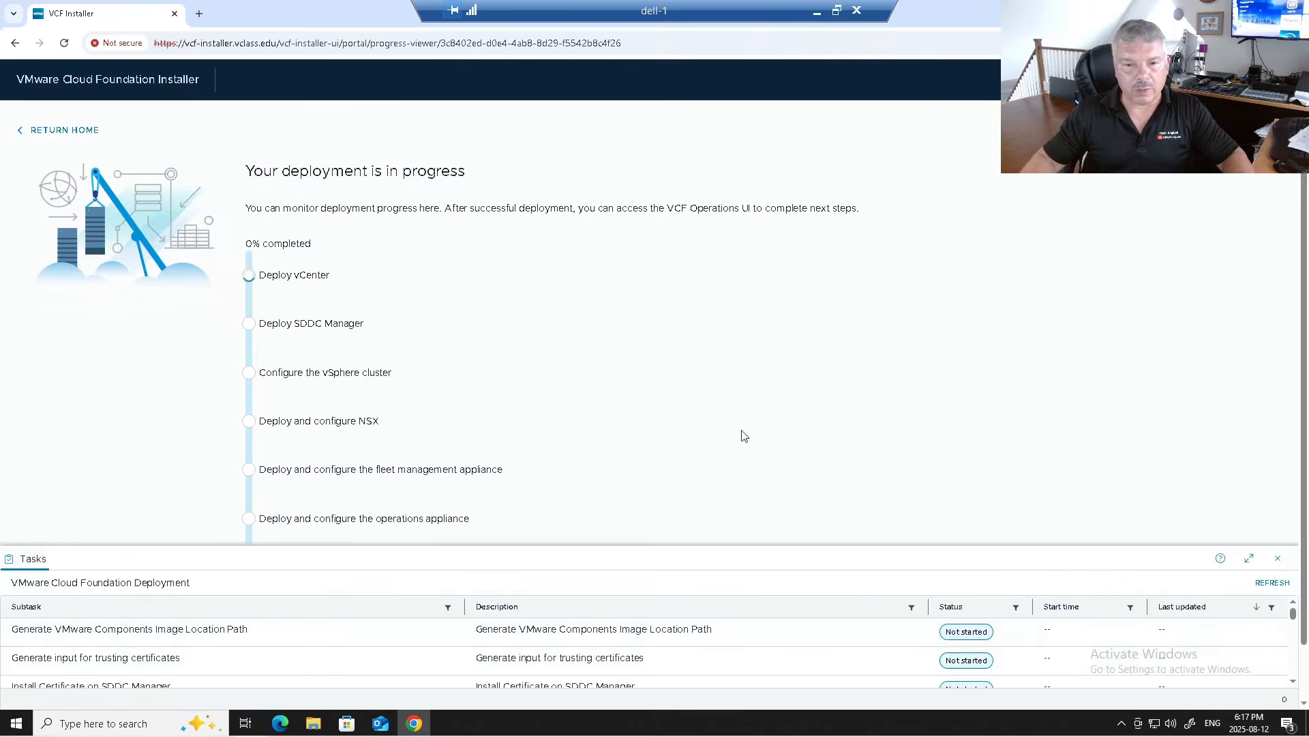
{"action": "left_click", "coordinate": [1250, 558]}
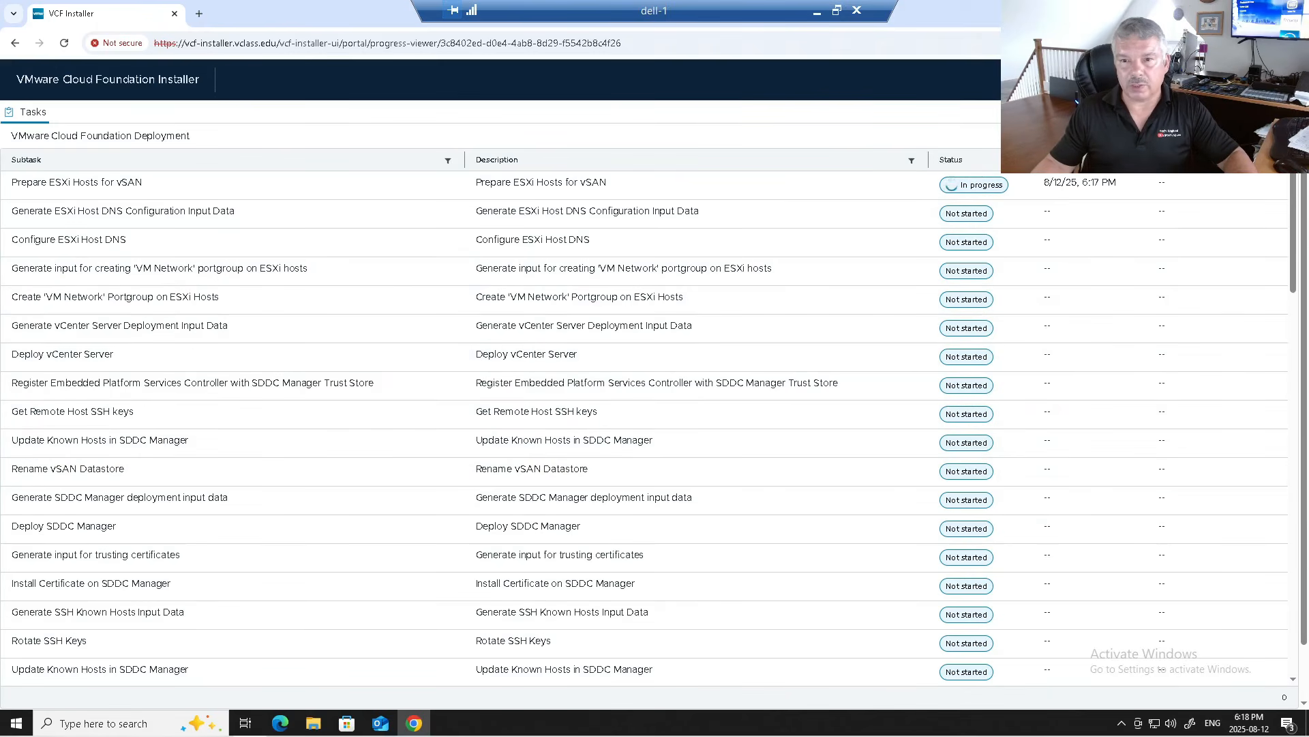
{"action": "left_click", "coordinate": [1278, 111]}
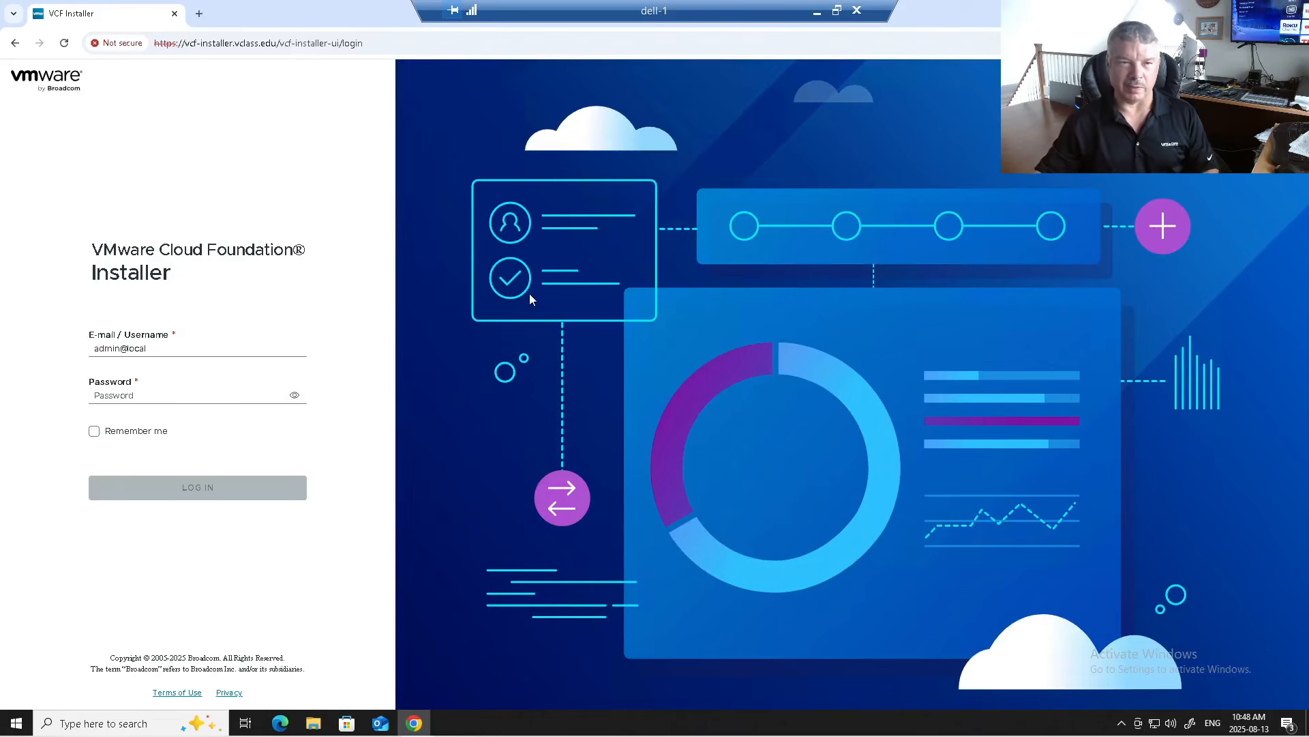
Step: Sign in to the installer with the admin account and its password
{"action": "left_click", "coordinate": [183, 356]}
{"action": "left_click", "coordinate": [180, 400]}
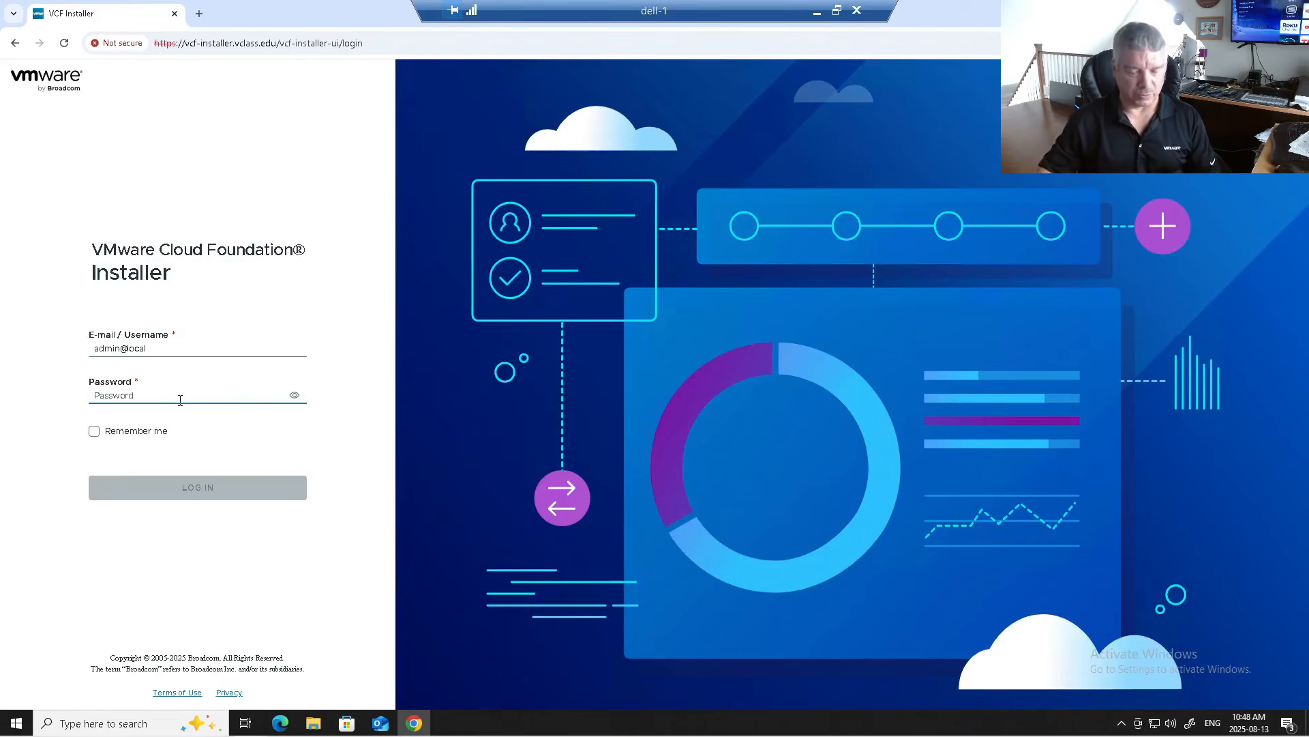
{"action": "type", "text": "VMwa"}
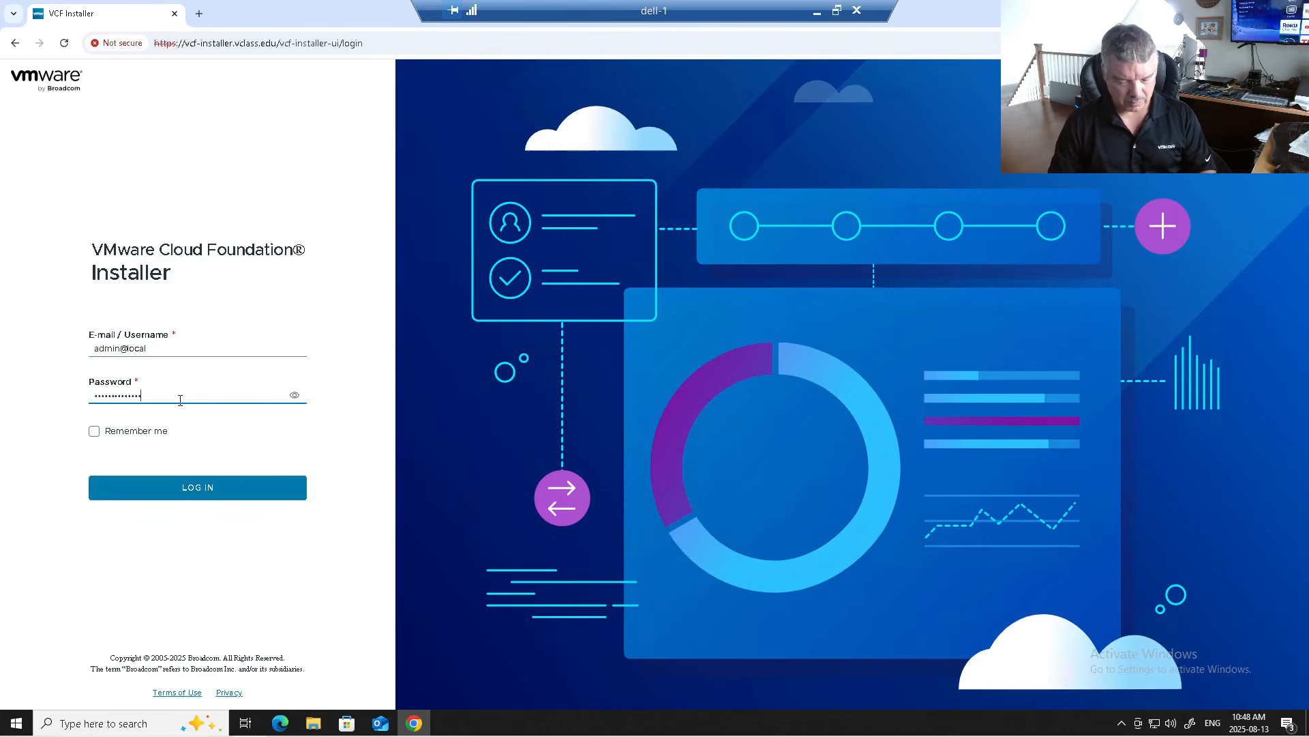
{"action": "key", "text": "Return"}
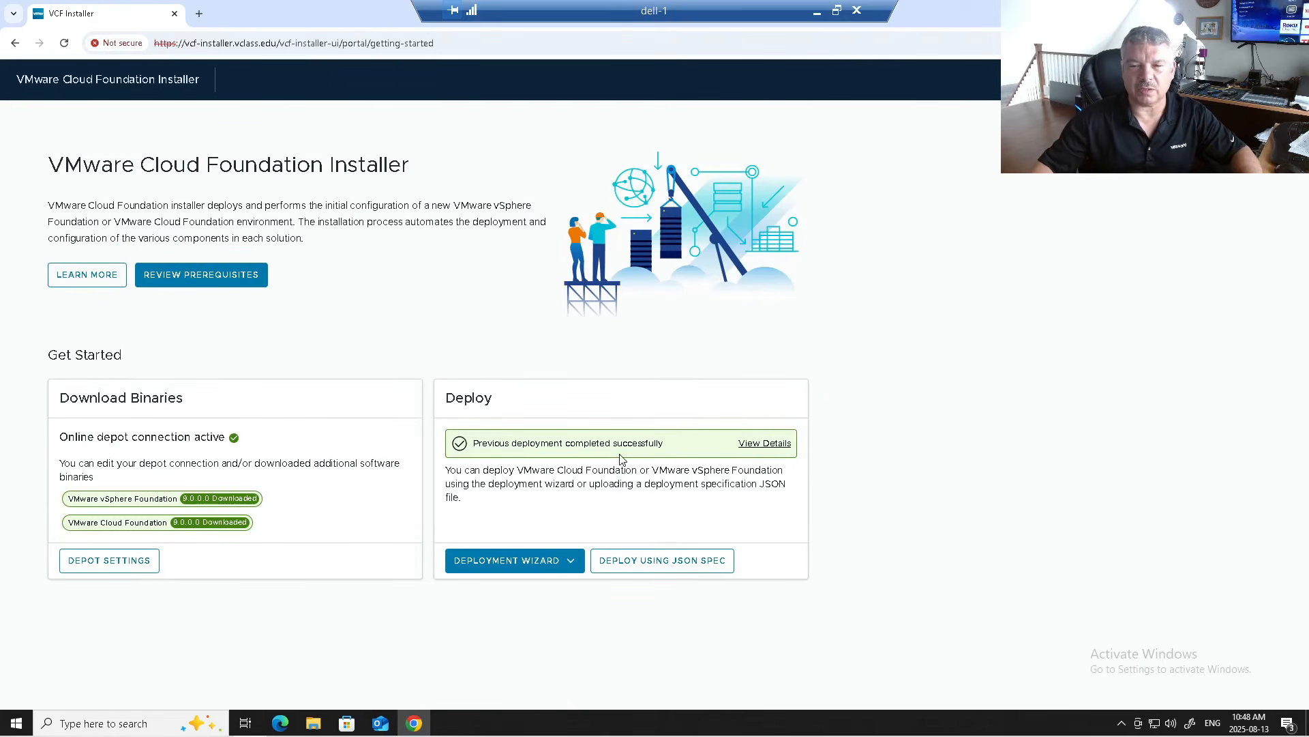
Step: Open the completed deployment's details and maximize its Tasks panel
{"action": "left_click", "coordinate": [756, 451]}
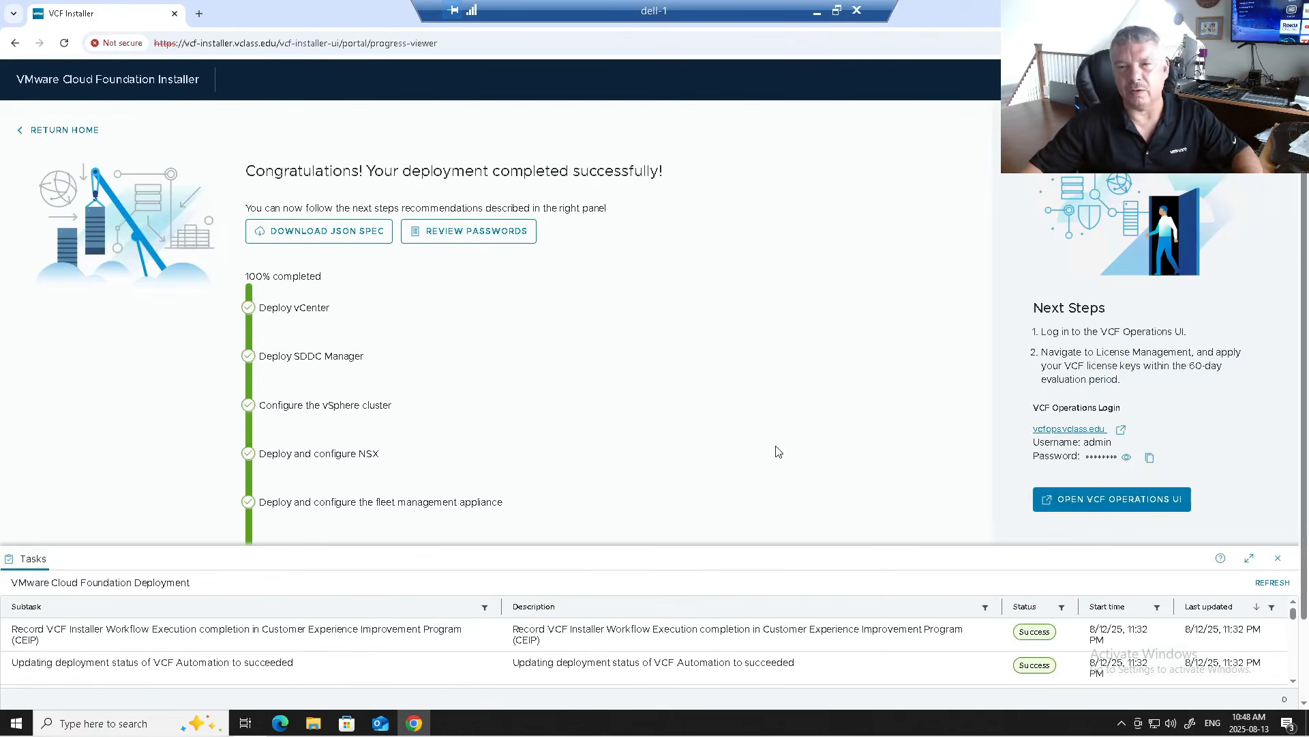
{"action": "scroll", "coordinate": [538, 407], "scroll_direction": "down", "scroll_amount": 1}
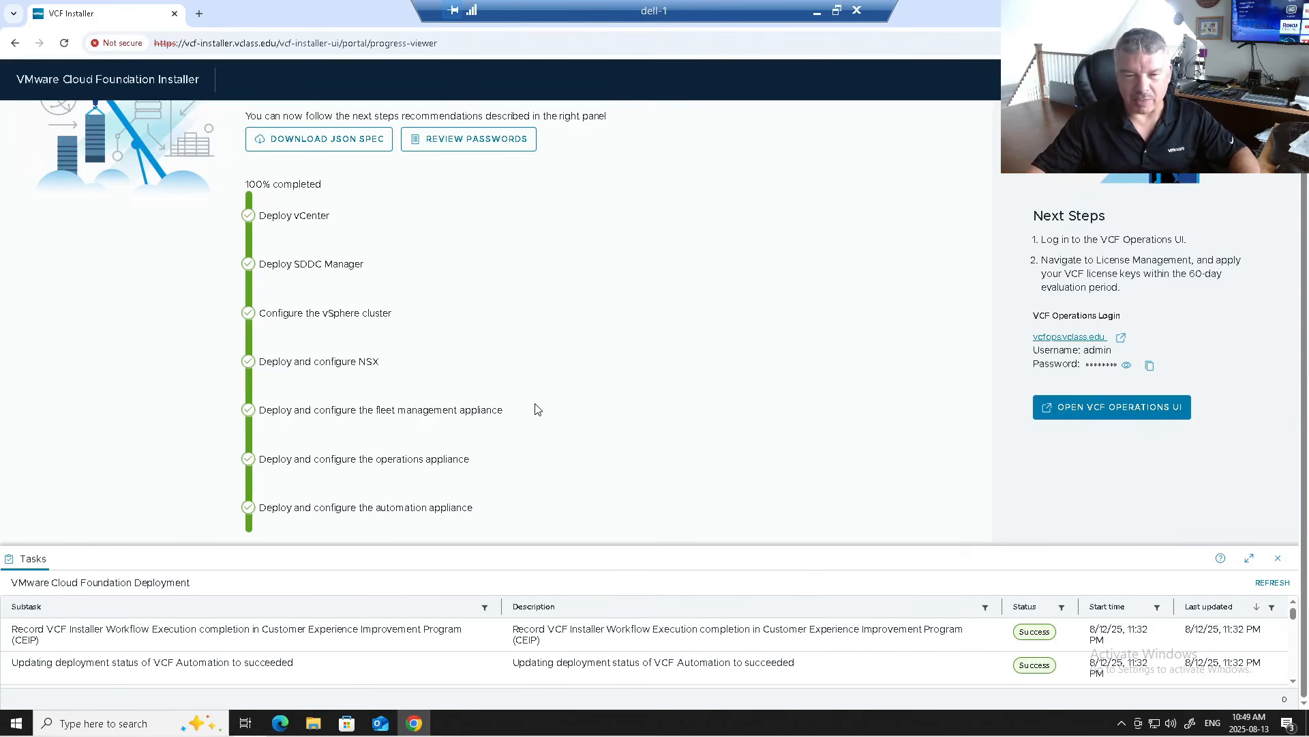
{"action": "left_click", "coordinate": [1248, 558]}
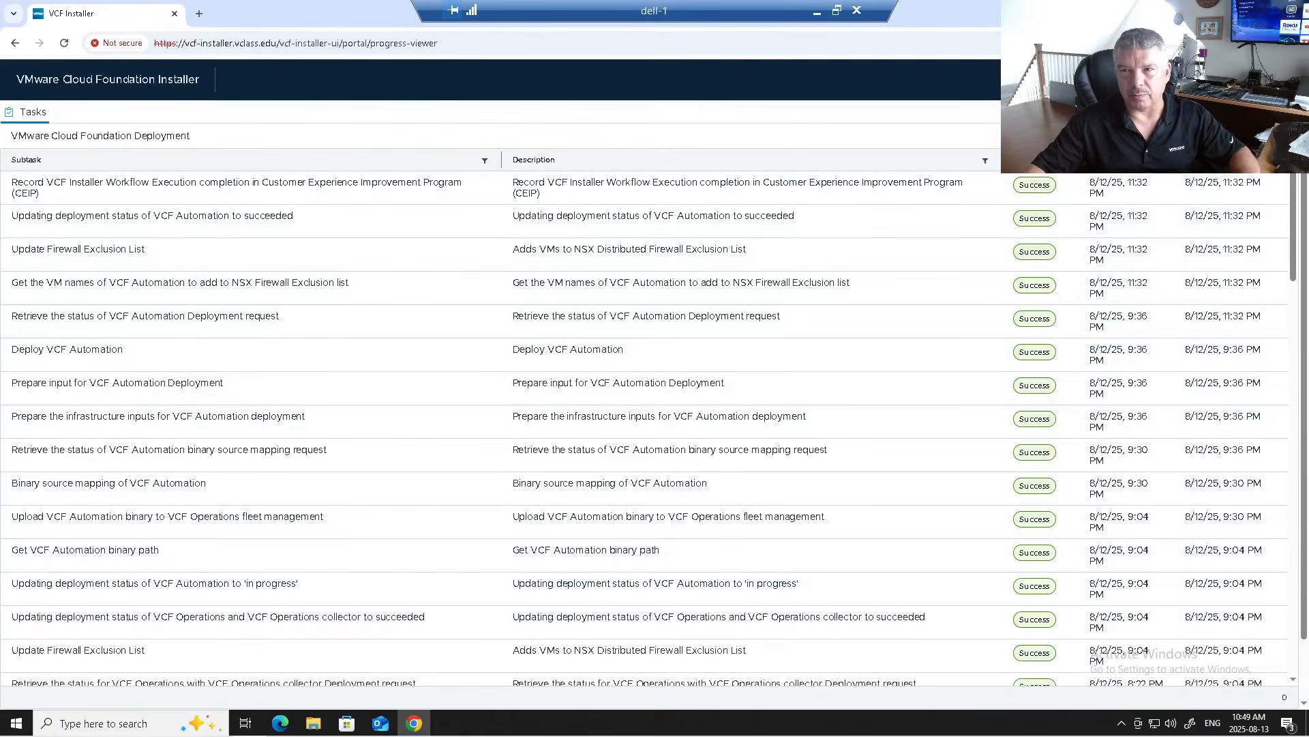
Step: Reopen the Tasks panel full-page and scroll through the subtasks, all marked Success
{"action": "left_click", "coordinate": [1278, 112]}
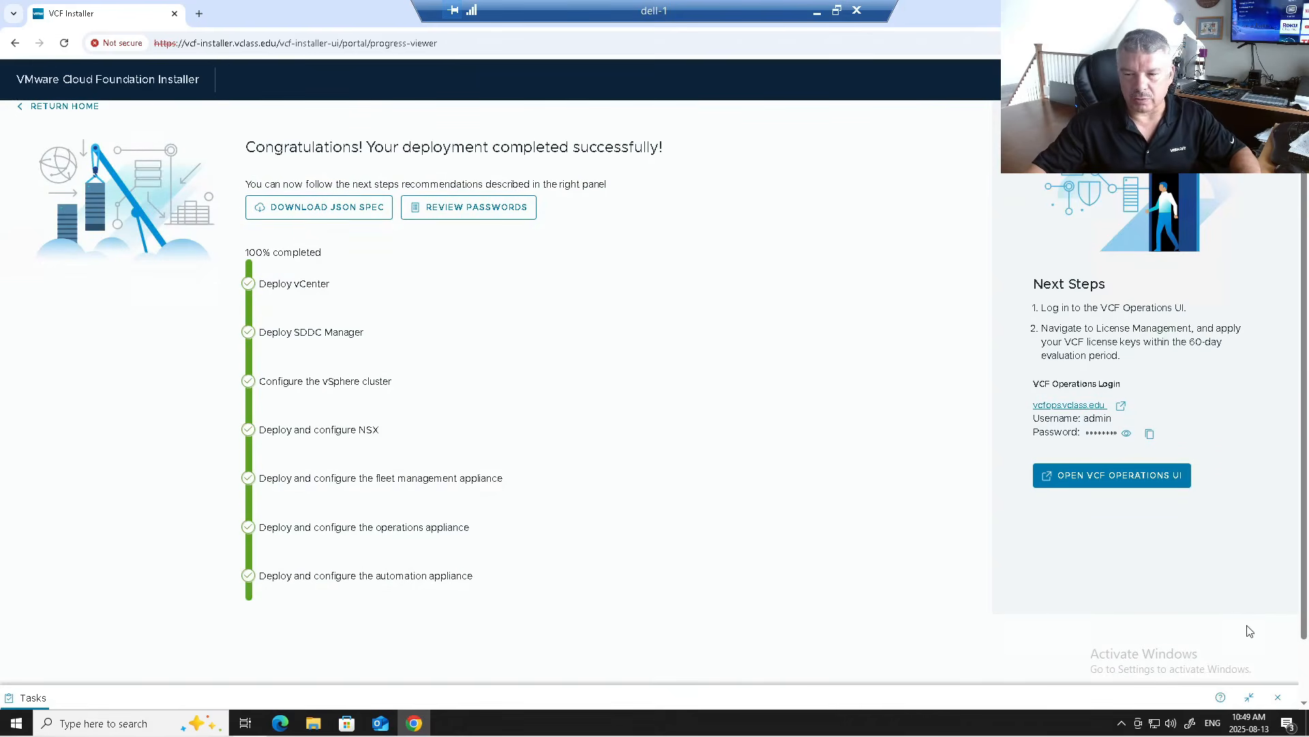
{"action": "left_click", "coordinate": [1249, 698]}
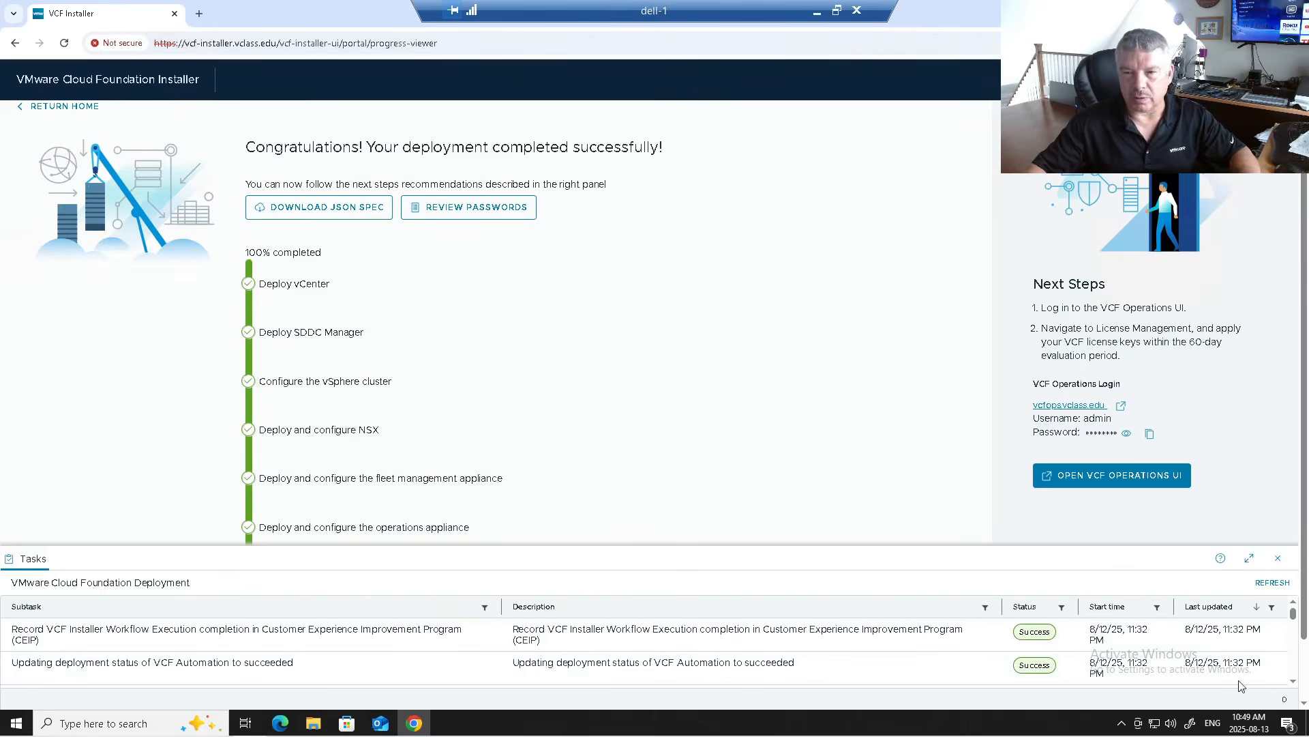
{"action": "left_click", "coordinate": [1249, 558]}
{"action": "scroll", "coordinate": [1113, 475], "scroll_direction": "down", "scroll_amount": 10}
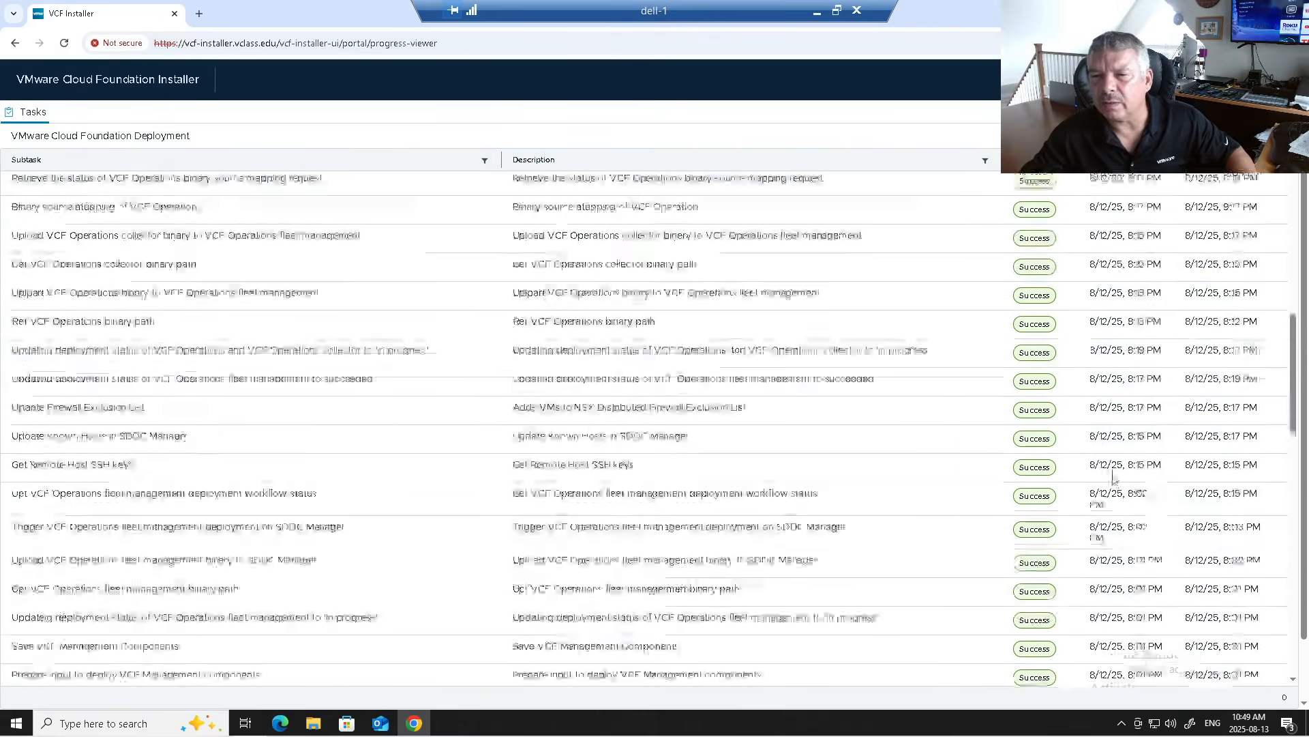
{"action": "scroll", "coordinate": [1113, 475], "scroll_direction": "down", "scroll_amount": 10}
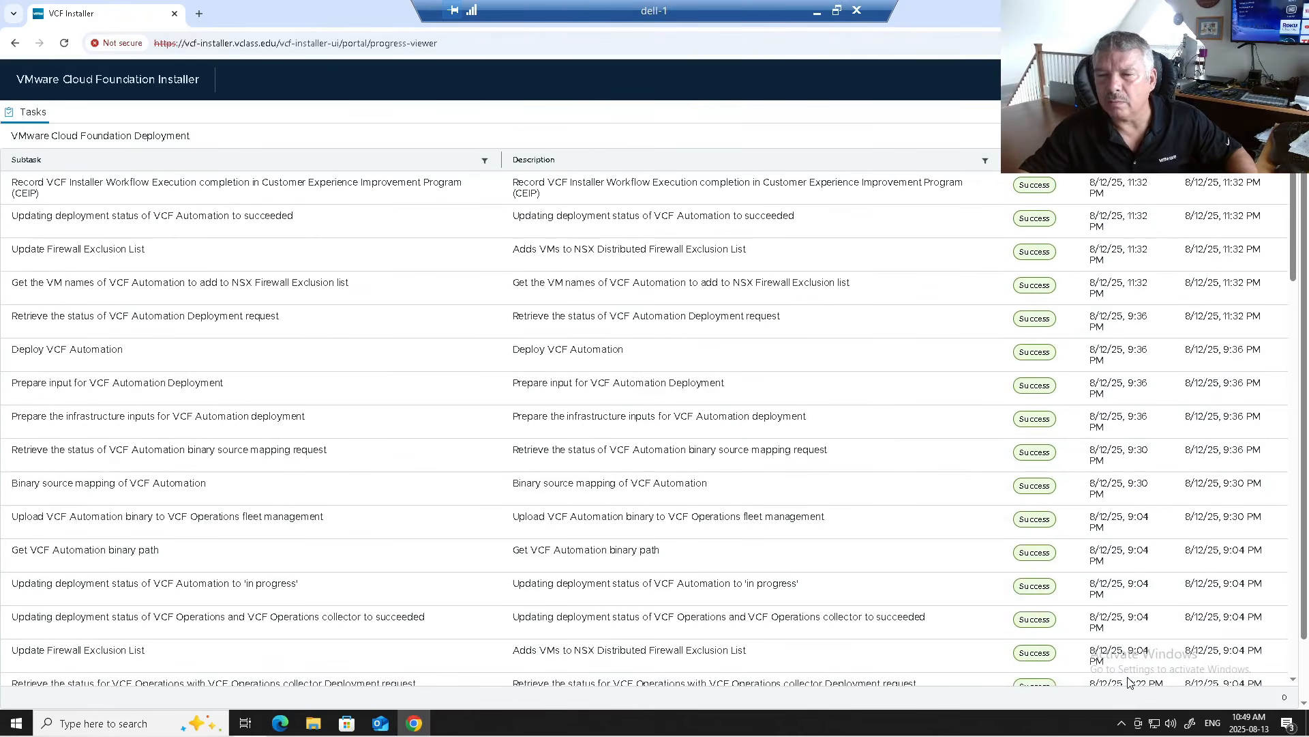
{"action": "scroll", "coordinate": [1130, 682], "scroll_direction": "down", "scroll_amount": 1}
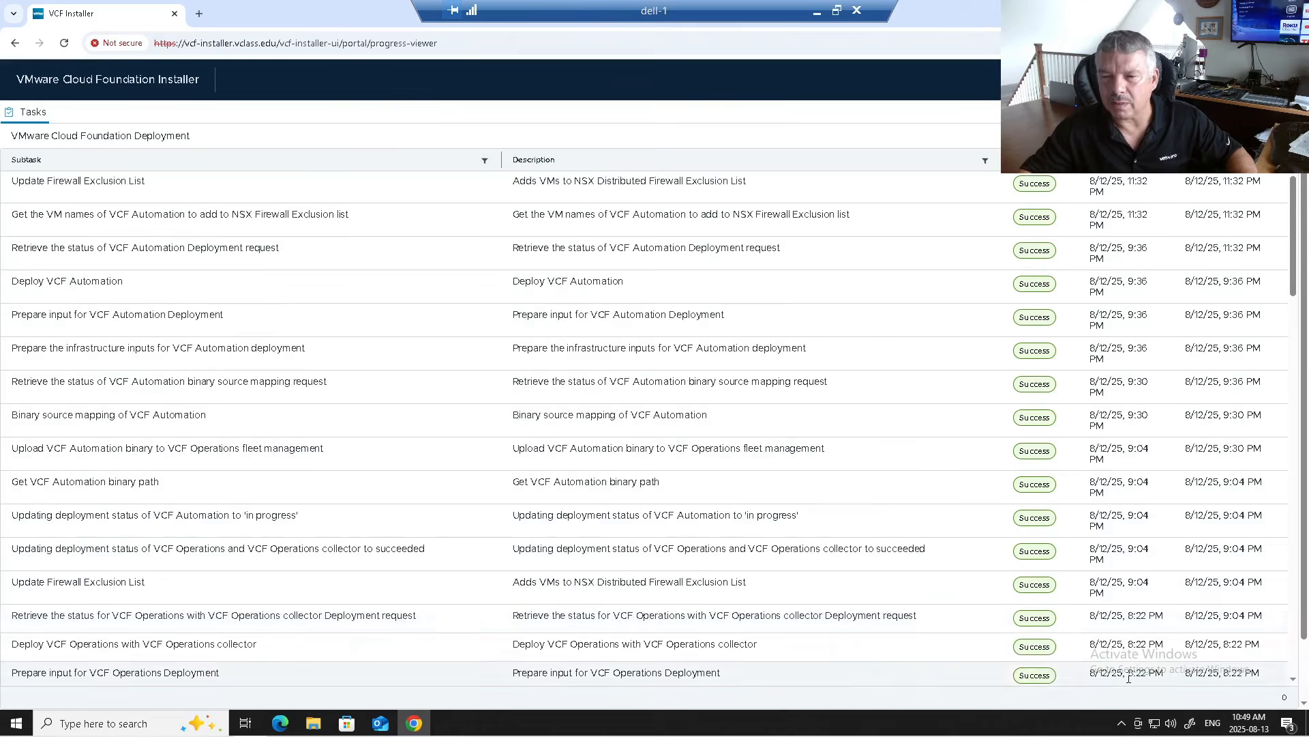
{"action": "scroll", "coordinate": [1130, 683], "scroll_direction": "up", "scroll_amount": 1}
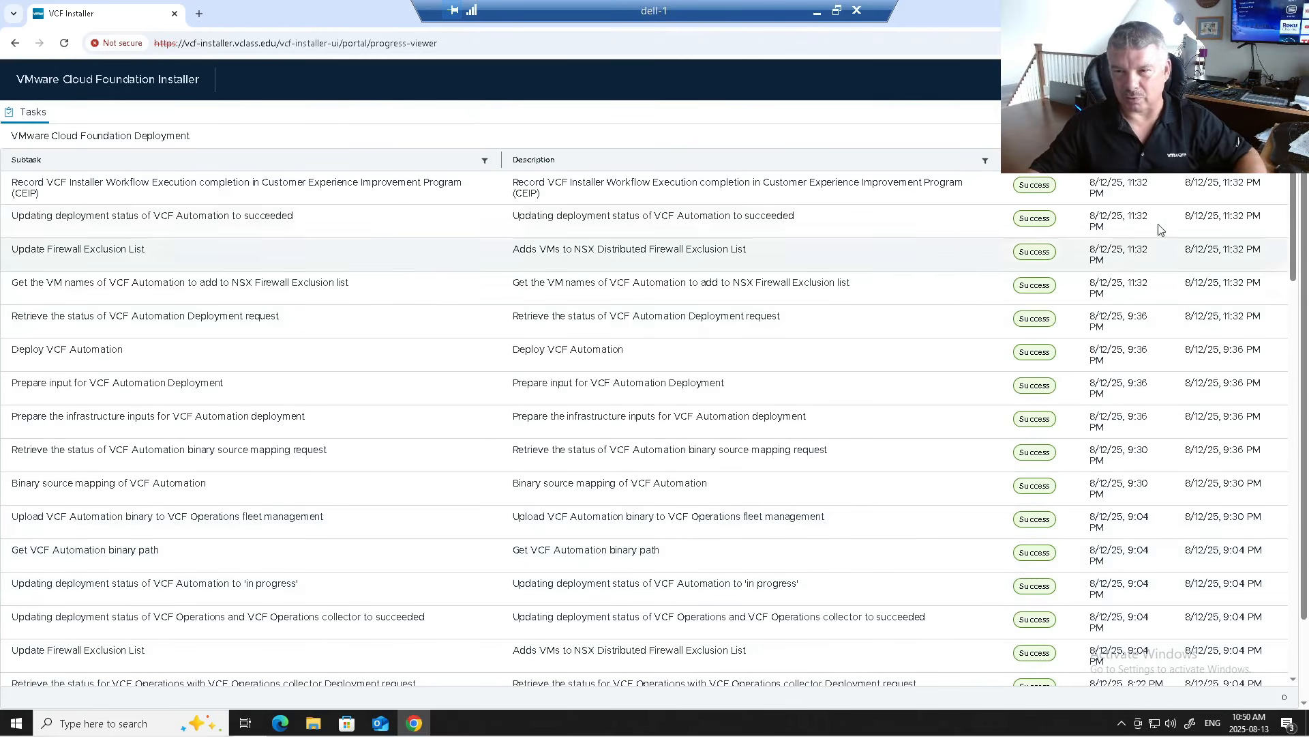
{"action": "scroll", "coordinate": [1159, 409], "scroll_direction": "down", "scroll_amount": 20}
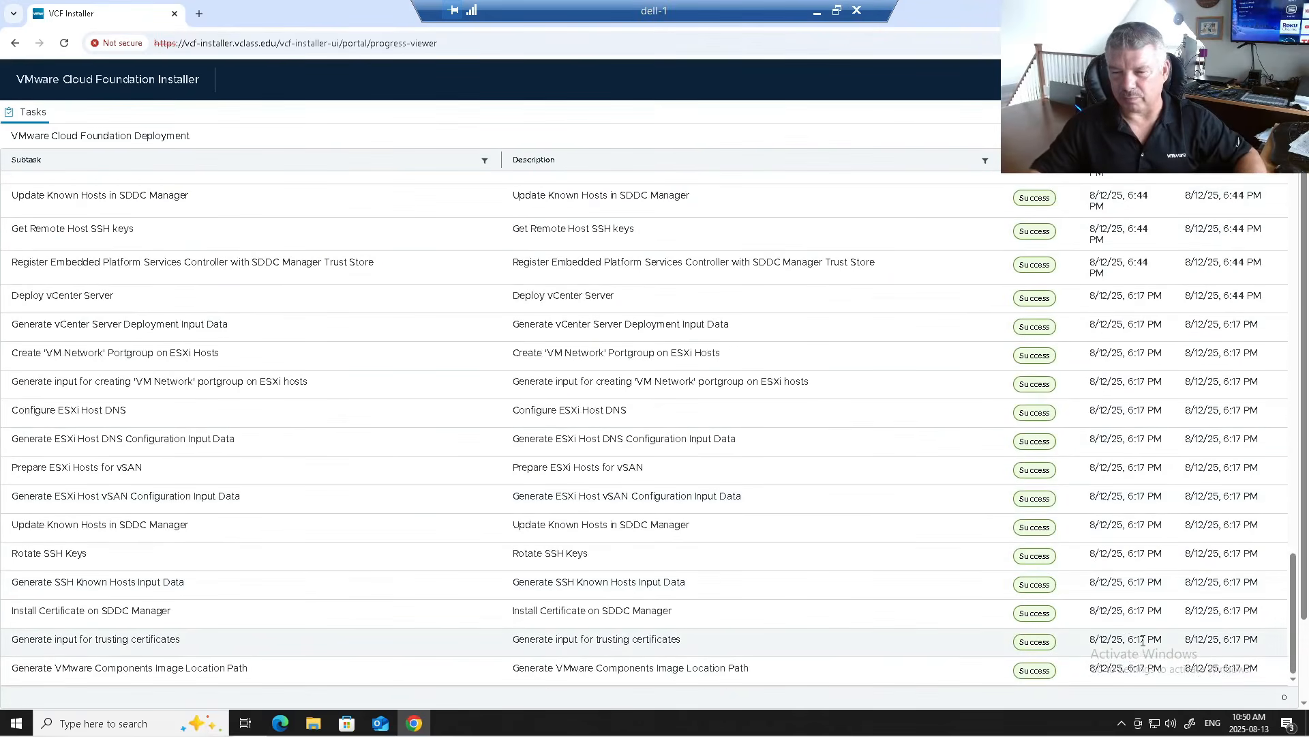
{"action": "scroll", "coordinate": [1142, 641], "scroll_direction": "up", "scroll_amount": 20}
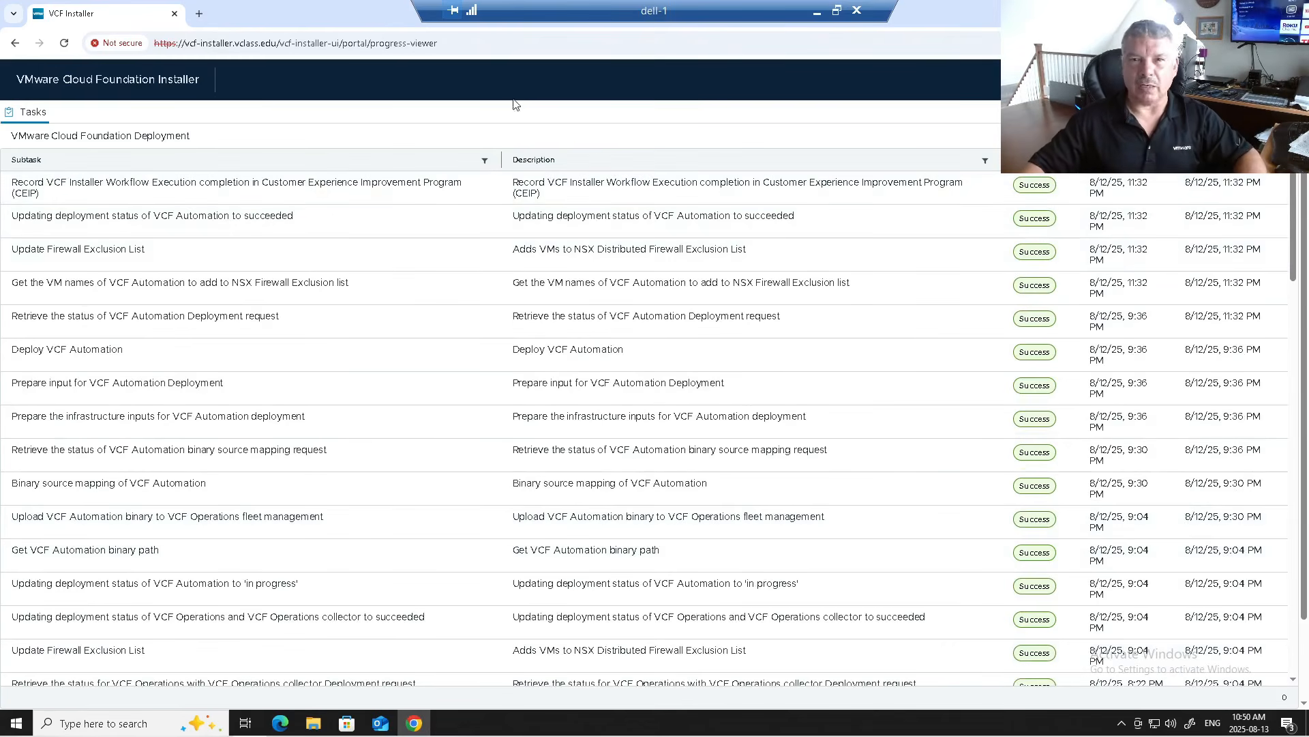
Step: Close the installer tab, open a new Chrome window and browse to sa-sddcmgr
{"action": "left_click", "coordinate": [174, 14]}
{"action": "double_click", "coordinate": [28, 164]}
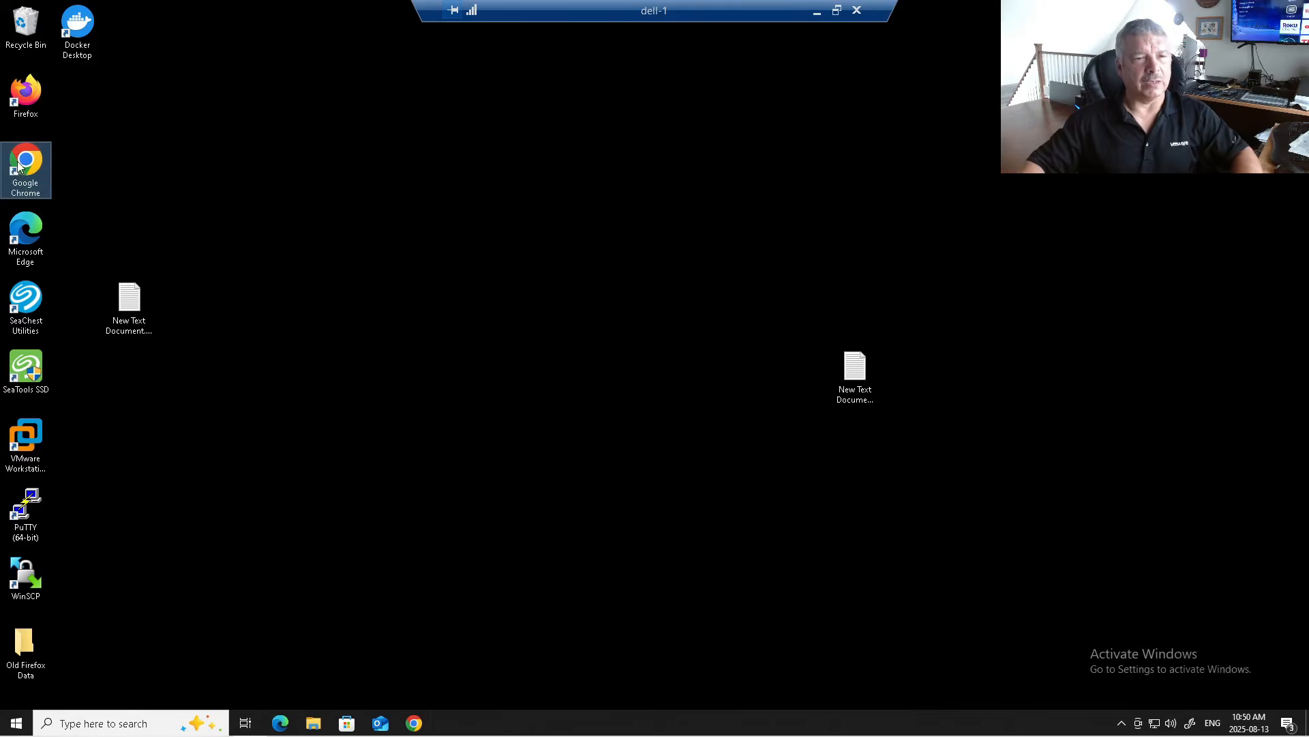
{"action": "left_click", "coordinate": [183, 38]}
{"action": "left_click", "coordinate": [172, 344]}
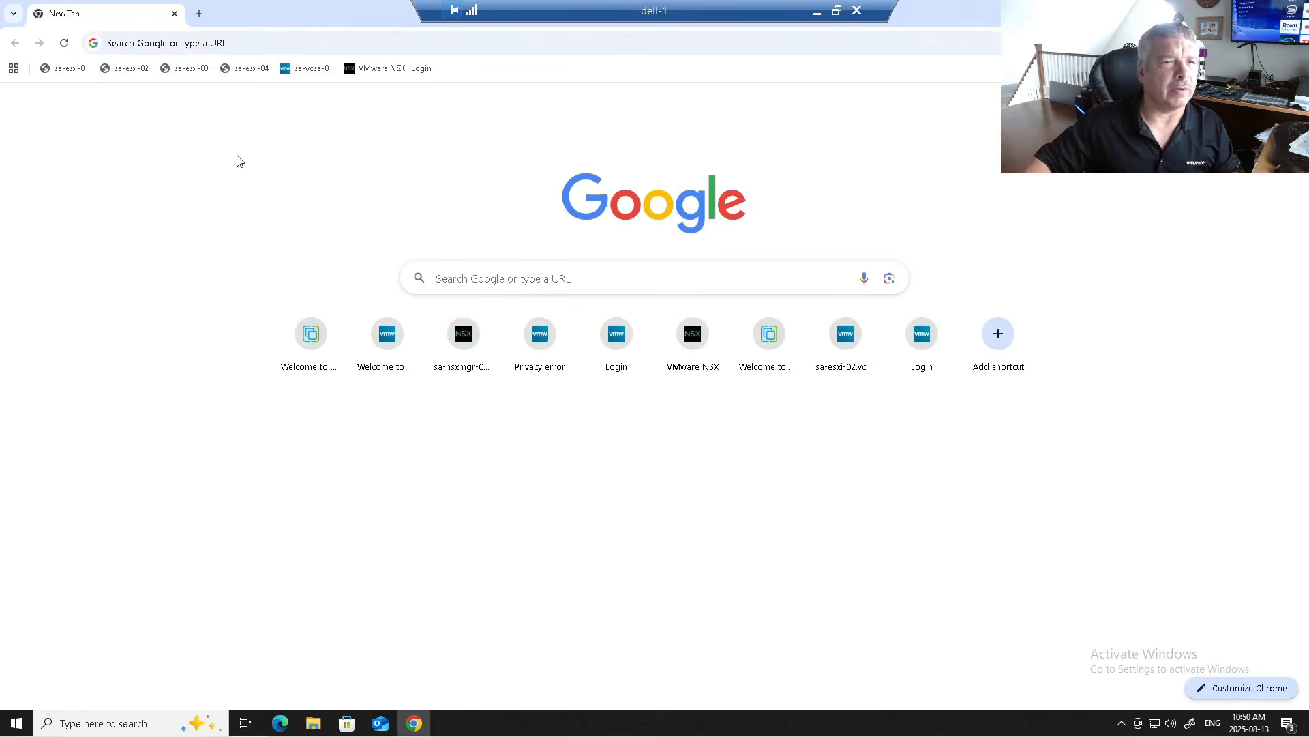
{"action": "left_click", "coordinate": [197, 44]}
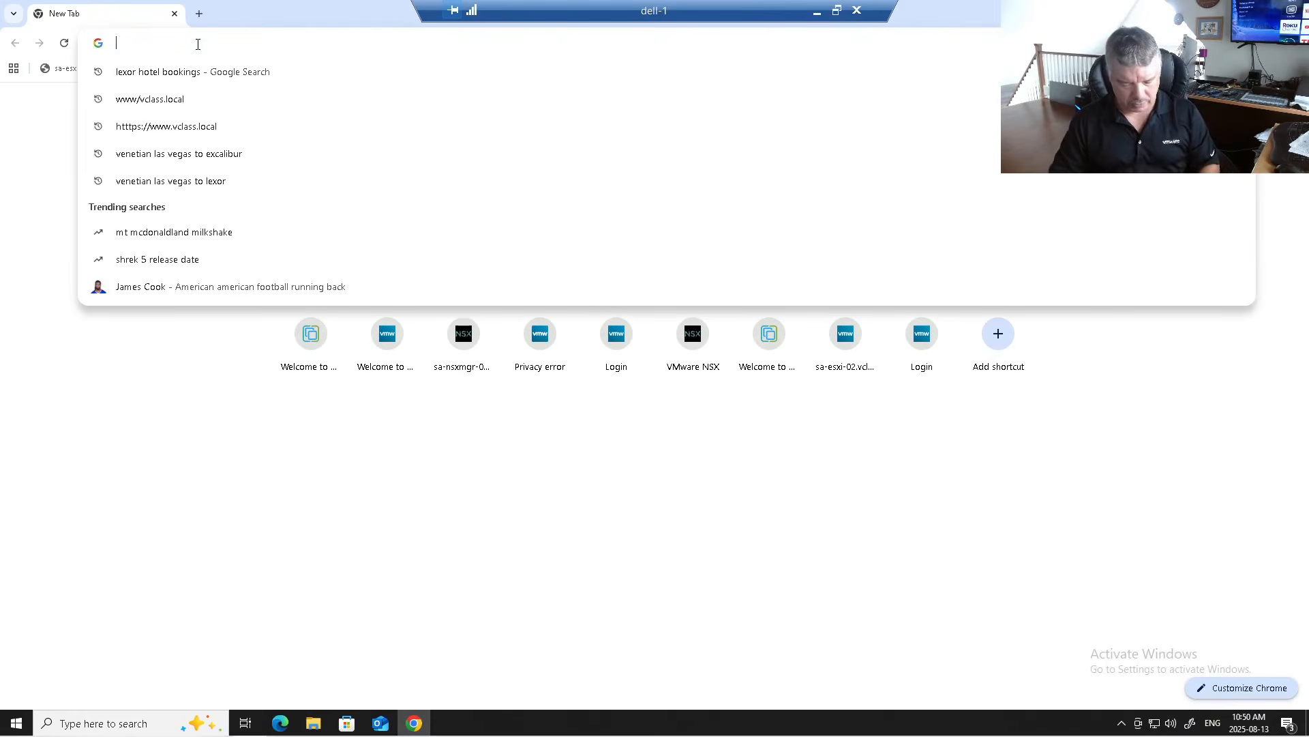
{"action": "type", "text": "sa-sdd"}
{"action": "key", "text": "Return"}
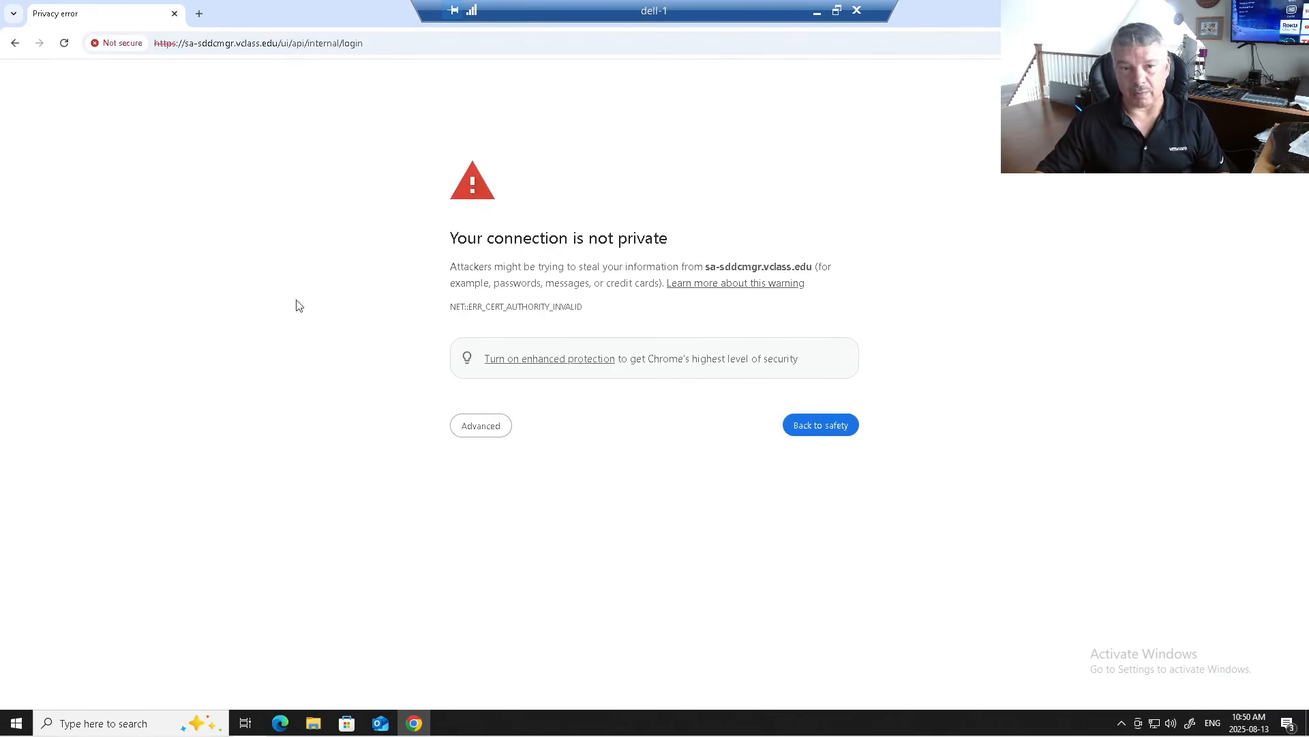
Step: Bypass the certificate warnings to reach the VMware sign-in page
{"action": "left_click", "coordinate": [480, 429]}
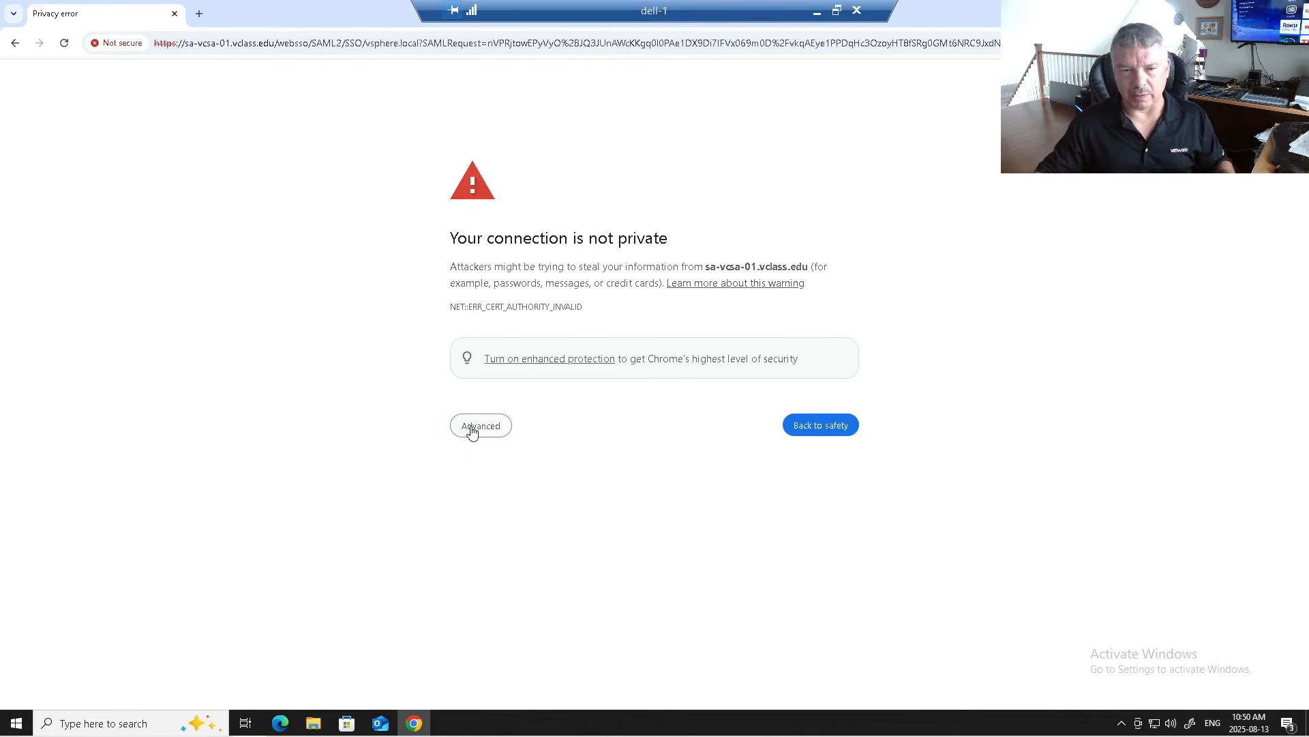
{"action": "left_click", "coordinate": [471, 431]}
{"action": "left_click", "coordinate": [497, 532]}
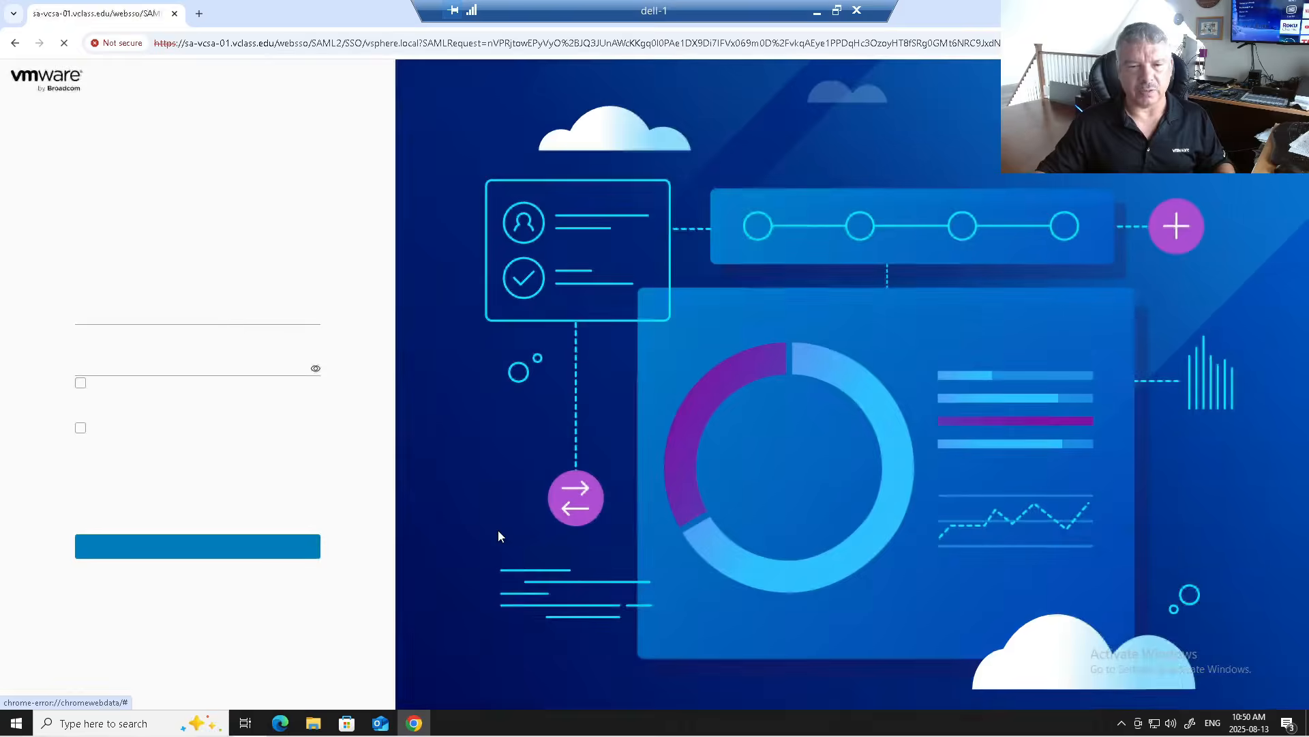
Step: Sign in to vSphere Client with the SSO administrator account and password, fixing the mistyped username first
{"action": "left_click", "coordinate": [124, 350]}
{"action": "type", "text": "vcf"}
{"action": "key", "text": "Tab"}
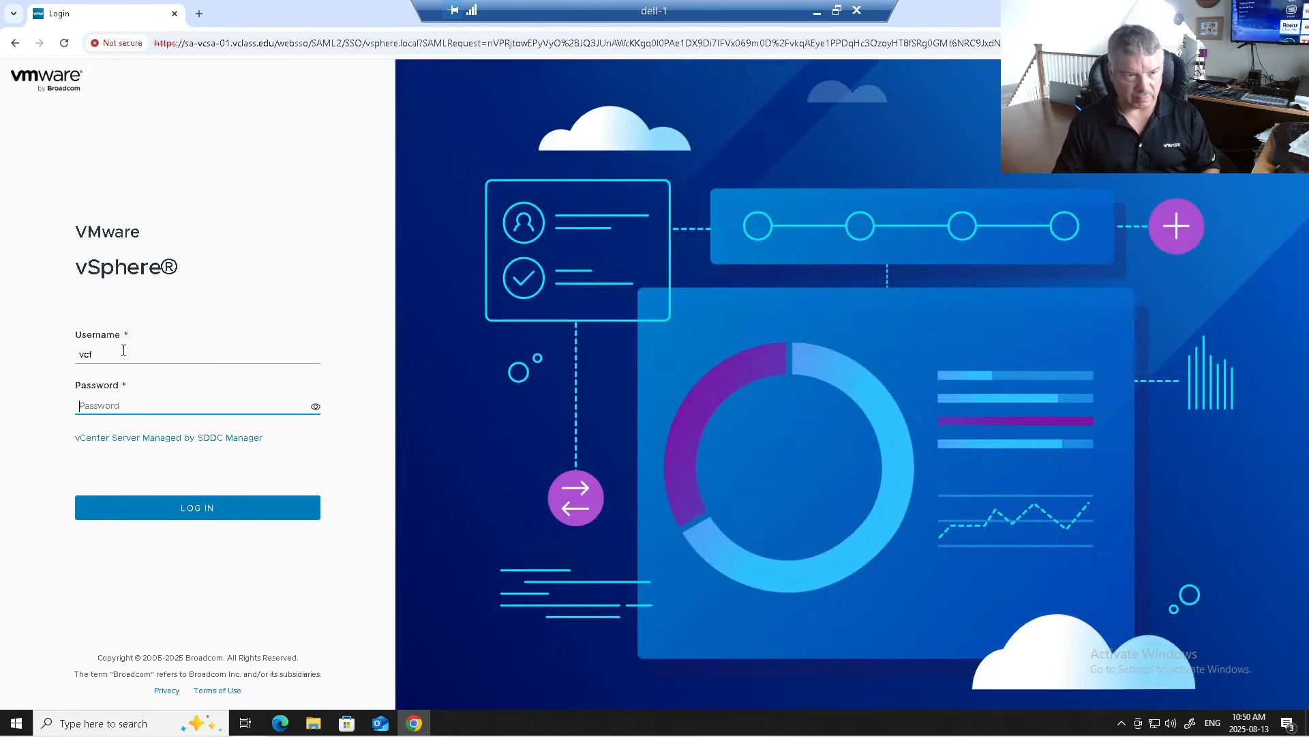
{"action": "key", "text": "shift+Tab"}
{"action": "type", "text": "administrator"}
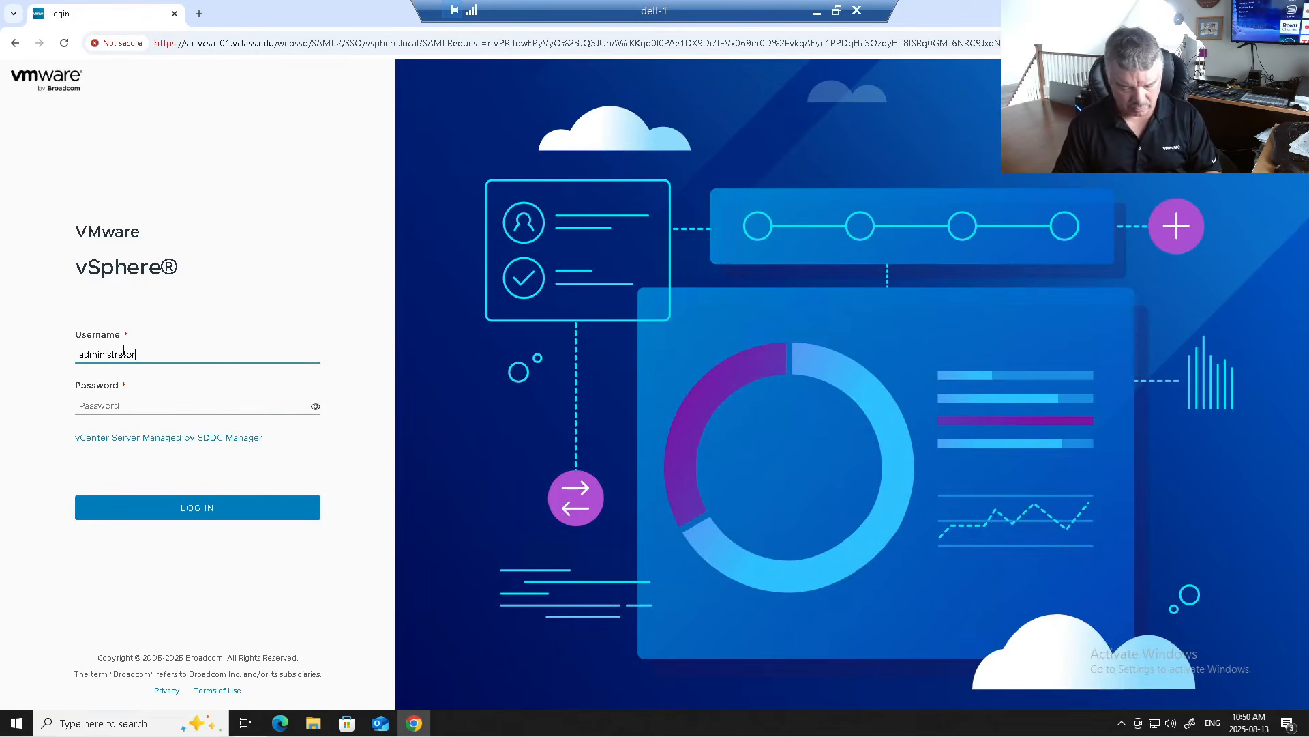
{"action": "type", "text": "@vsphere.local"}
{"action": "key", "text": "Tab"}
{"action": "type", "text": "V"}
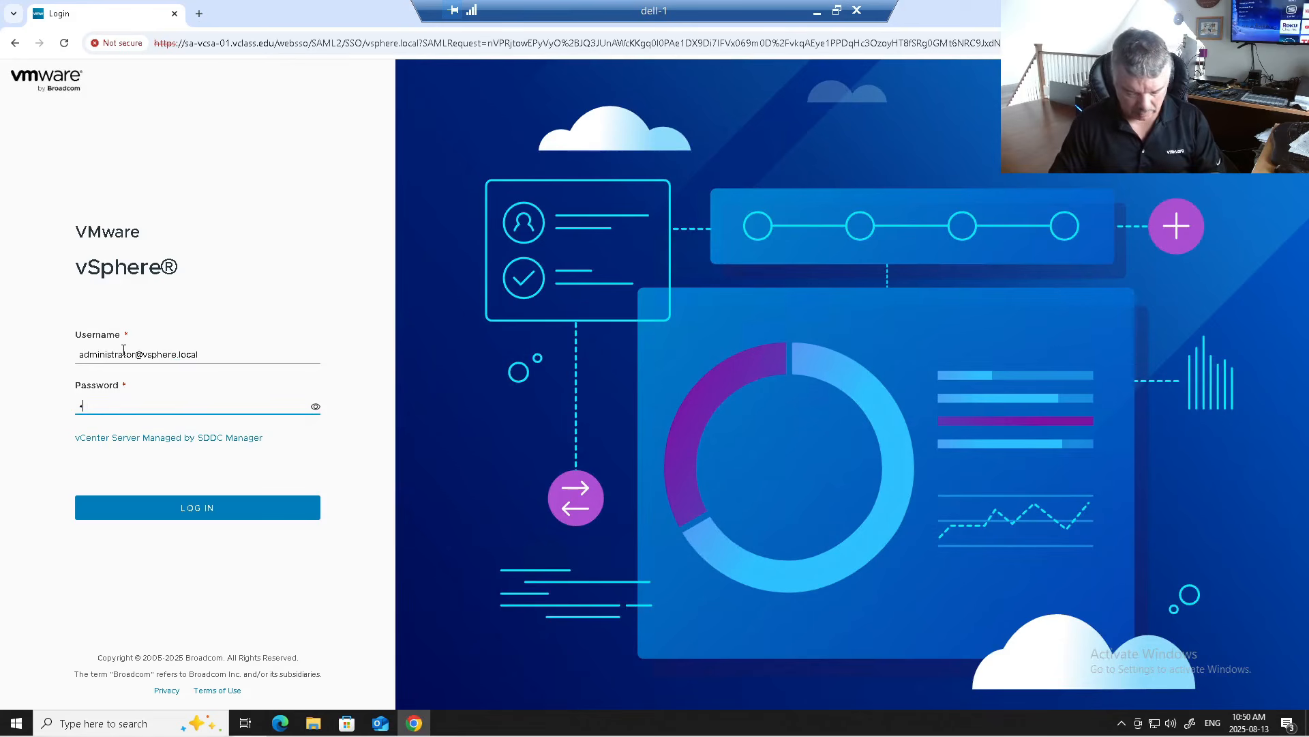
{"action": "type", "text": "Mware1!VMware1!"}
{"action": "key", "text": "Return"}
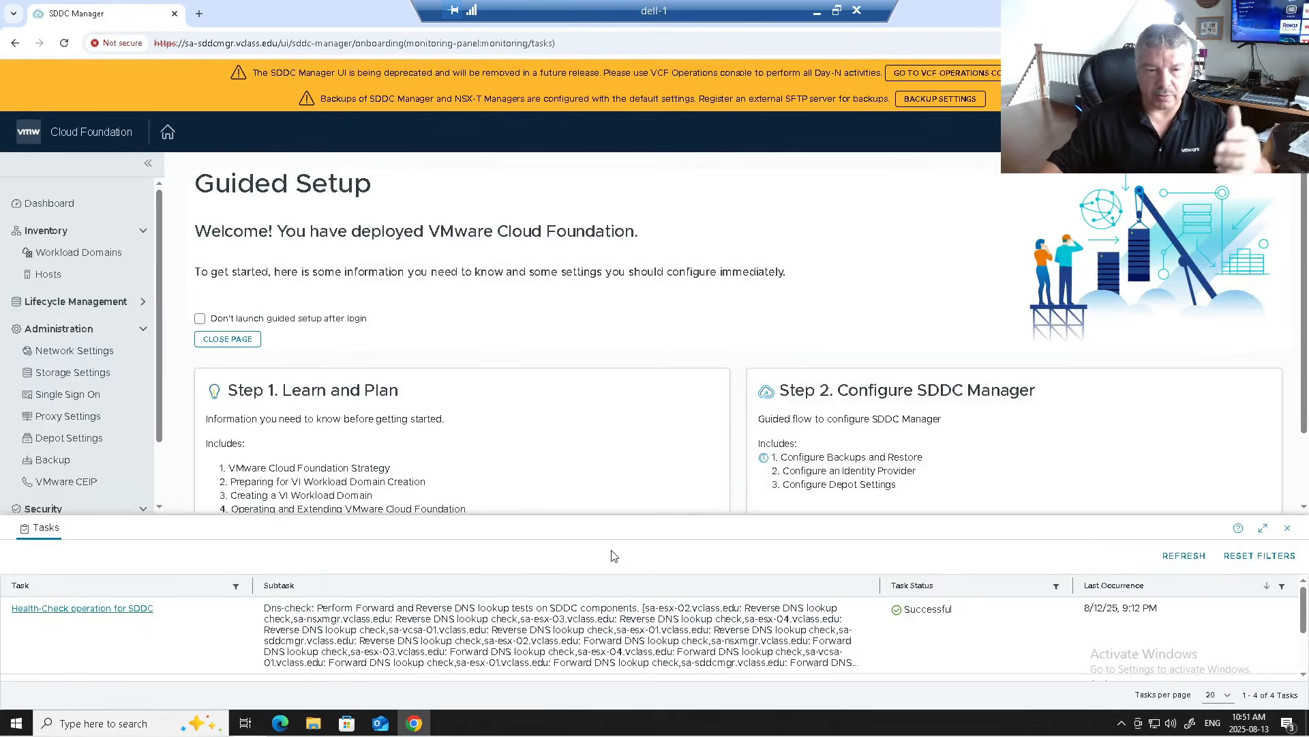
Step: Review the four Successful deployment tasks in SDDC Manager's expanded task list, then open a blank tab
{"action": "left_click", "coordinate": [1262, 528]}
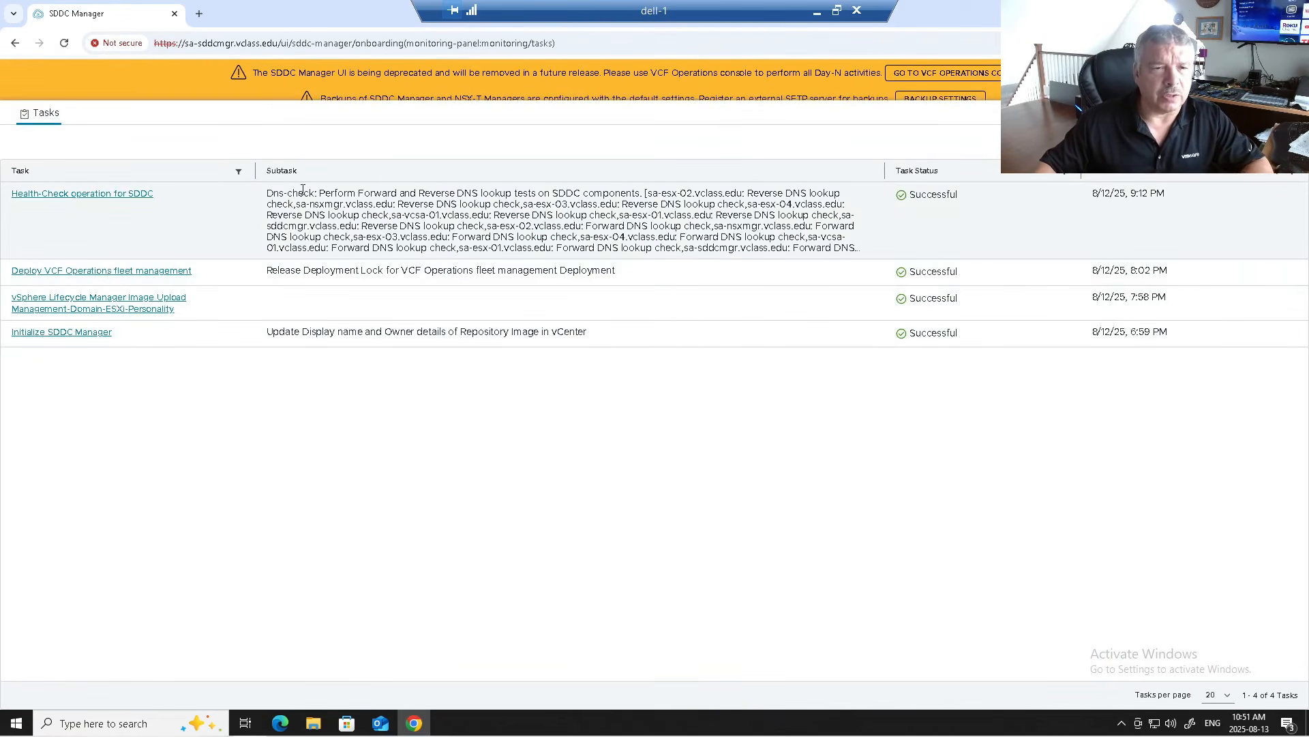
{"action": "left_click_drag", "start_coordinate": [299, 193], "coordinate": [575, 194]}
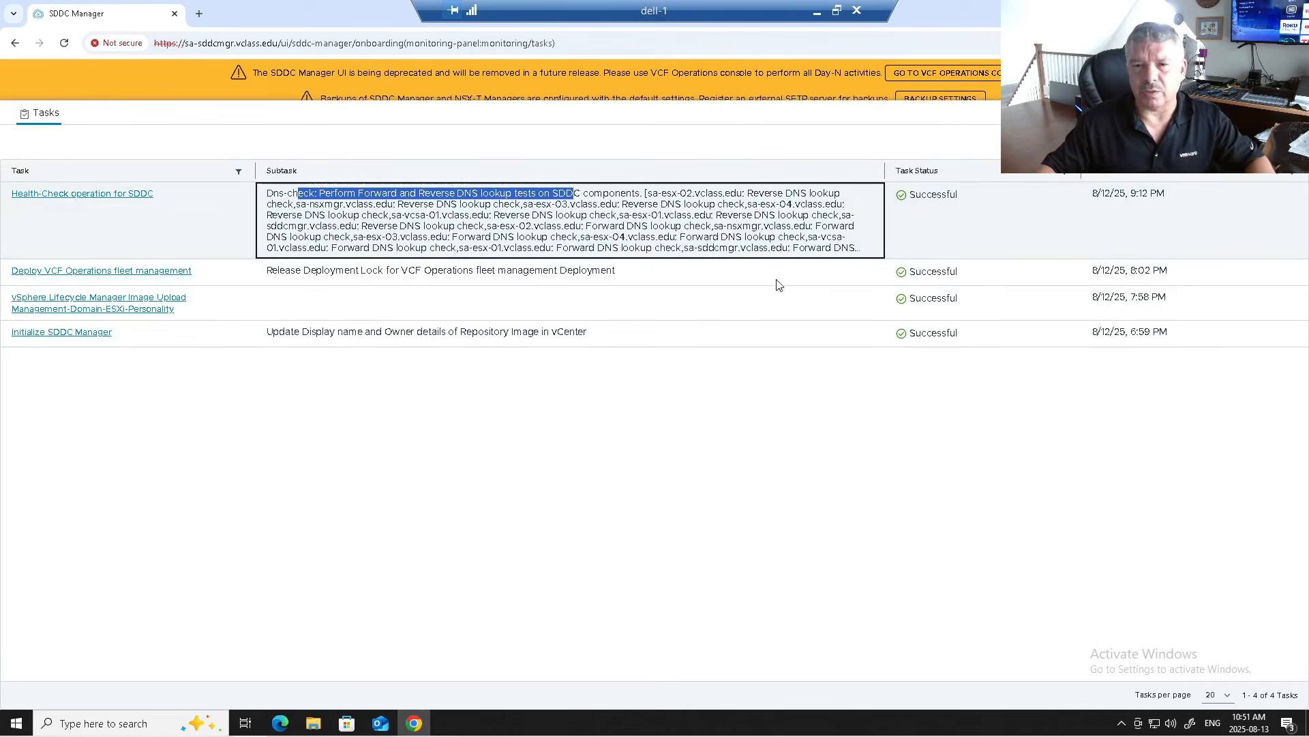
{"action": "left_click", "coordinate": [1263, 113]}
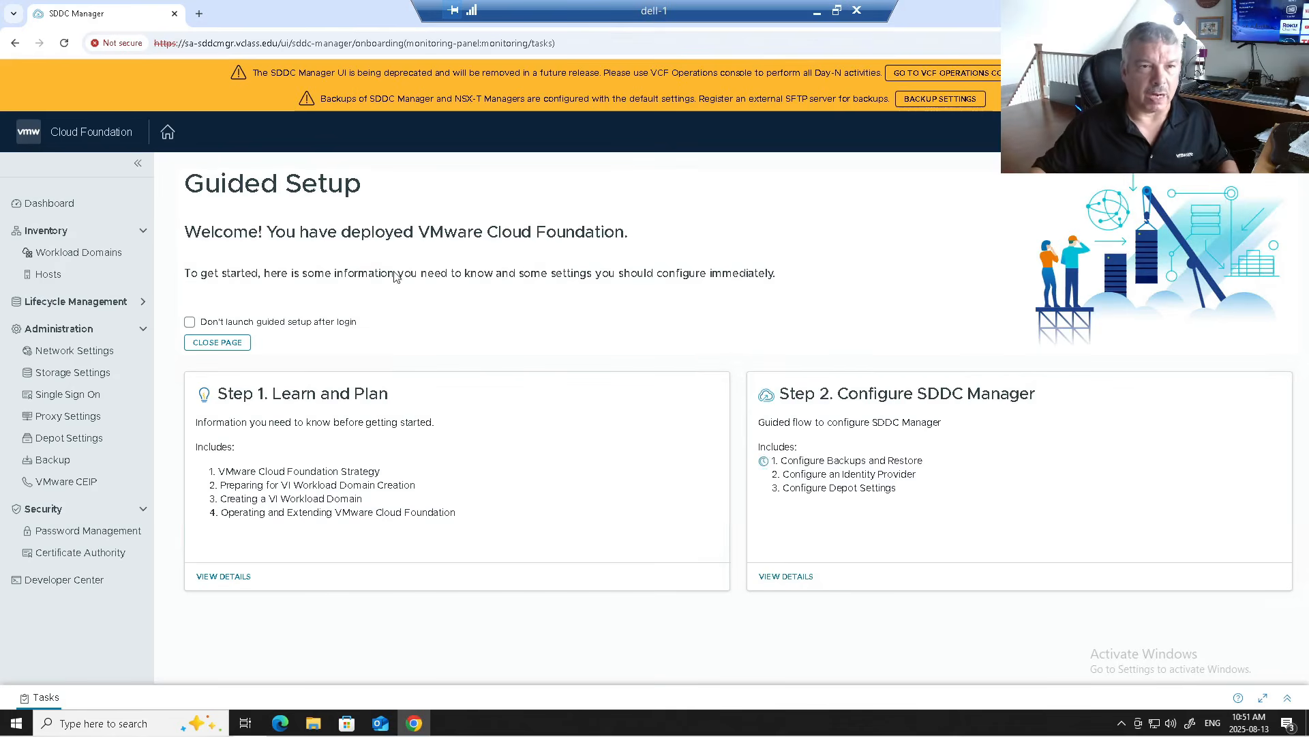
{"action": "left_click", "coordinate": [199, 14]}
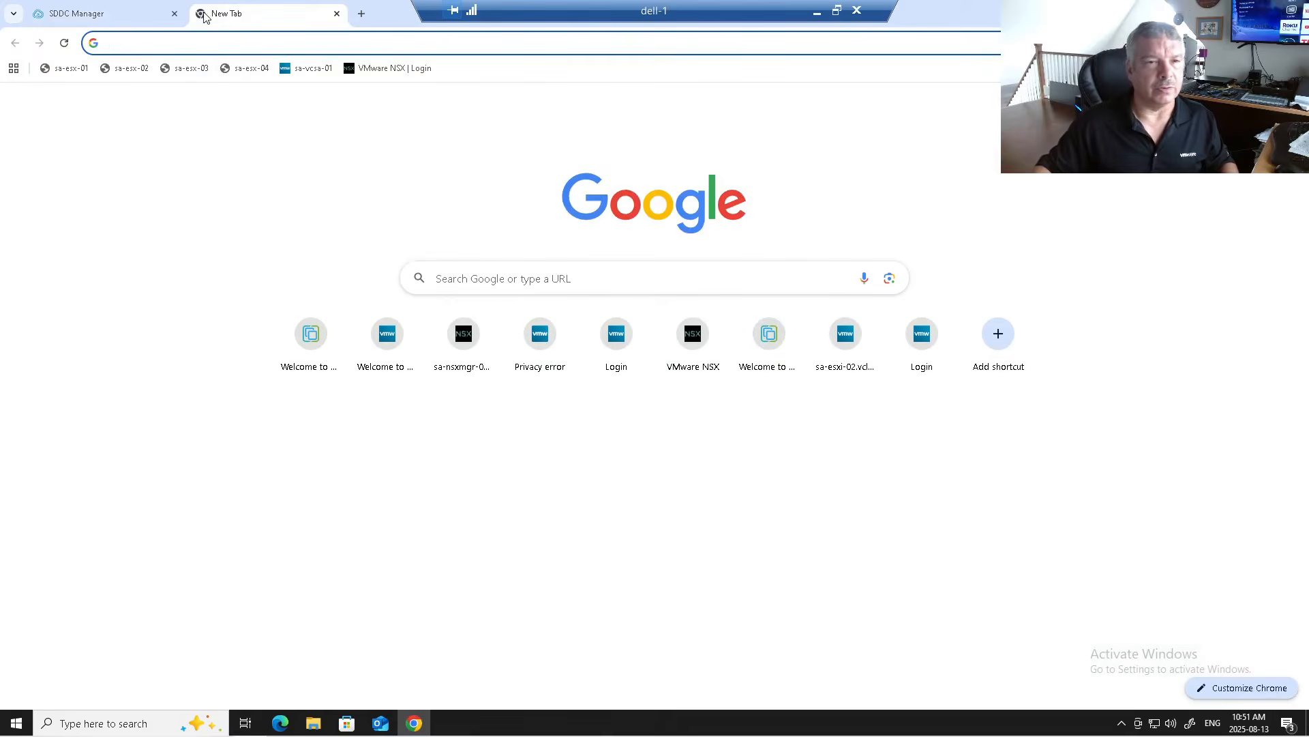
Step: Launch vSphere Client from the sa-vcsa-01 bookmark and view the MGMT-Dom-cl01 cluster summary
{"action": "left_click", "coordinate": [310, 69]}
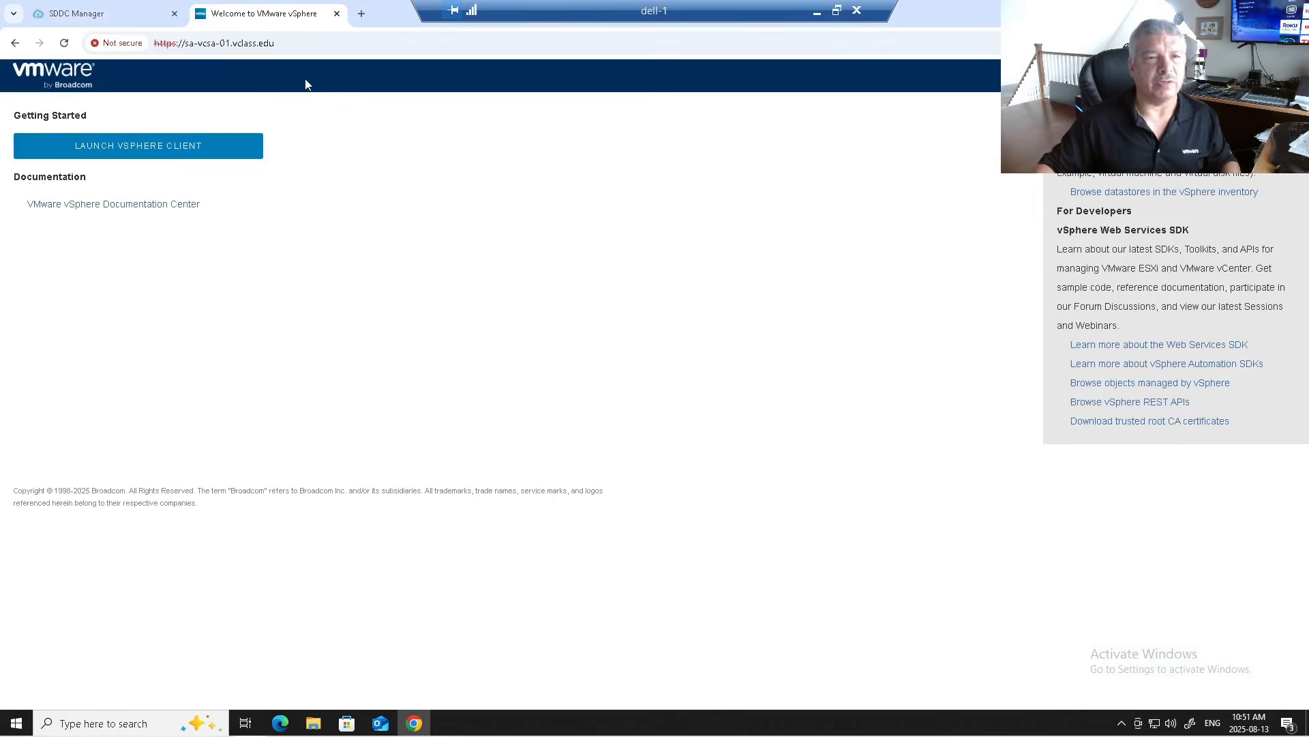
{"action": "left_click", "coordinate": [182, 155]}
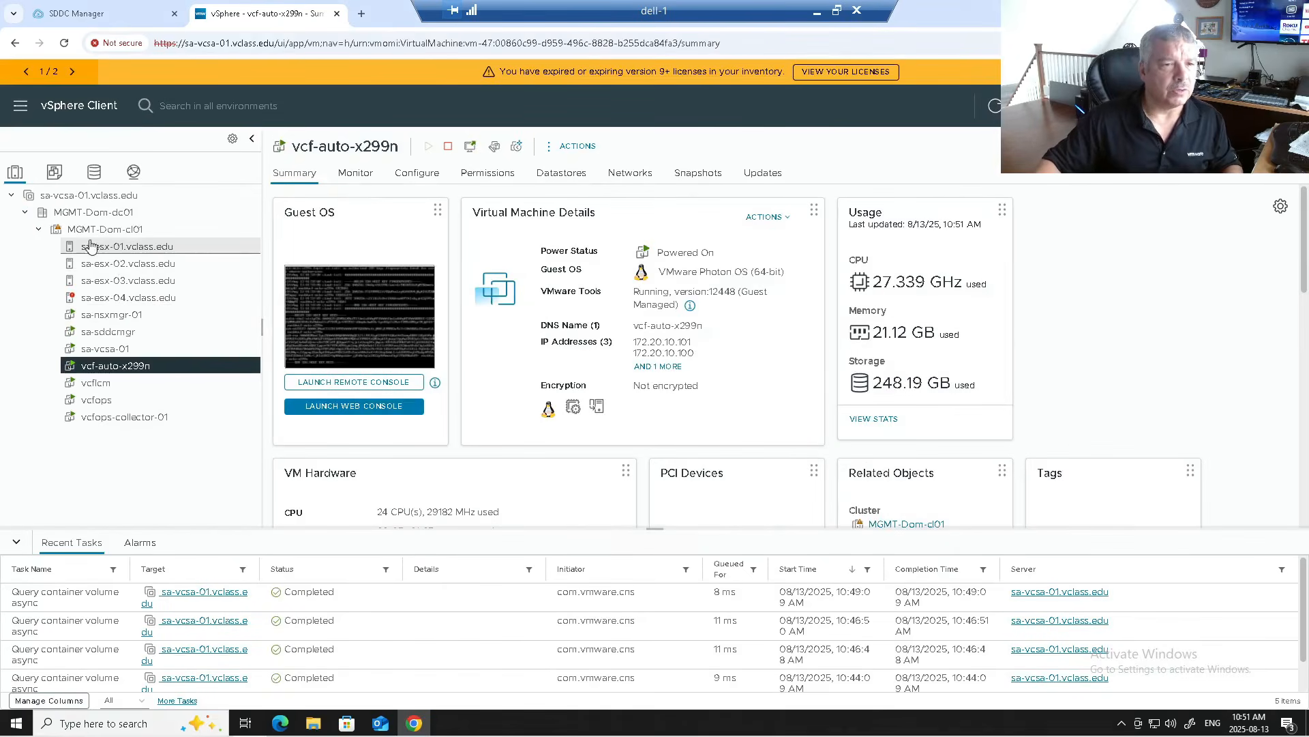
{"action": "left_click", "coordinate": [95, 230]}
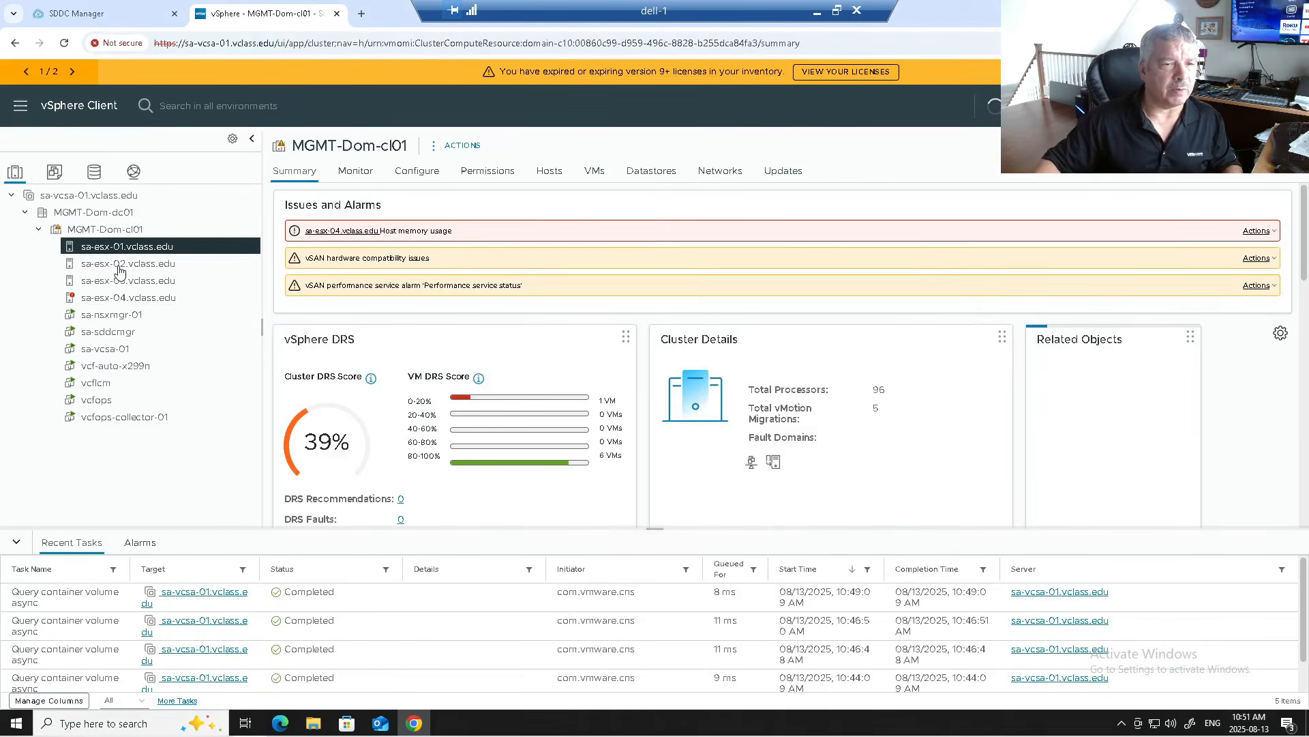
Step: Inspect hosts sa-esx-03, sa-esx-04 and sa-esx-01, listing the VMs each one runs
{"action": "left_click", "coordinate": [116, 281]}
{"action": "left_click", "coordinate": [119, 298]}
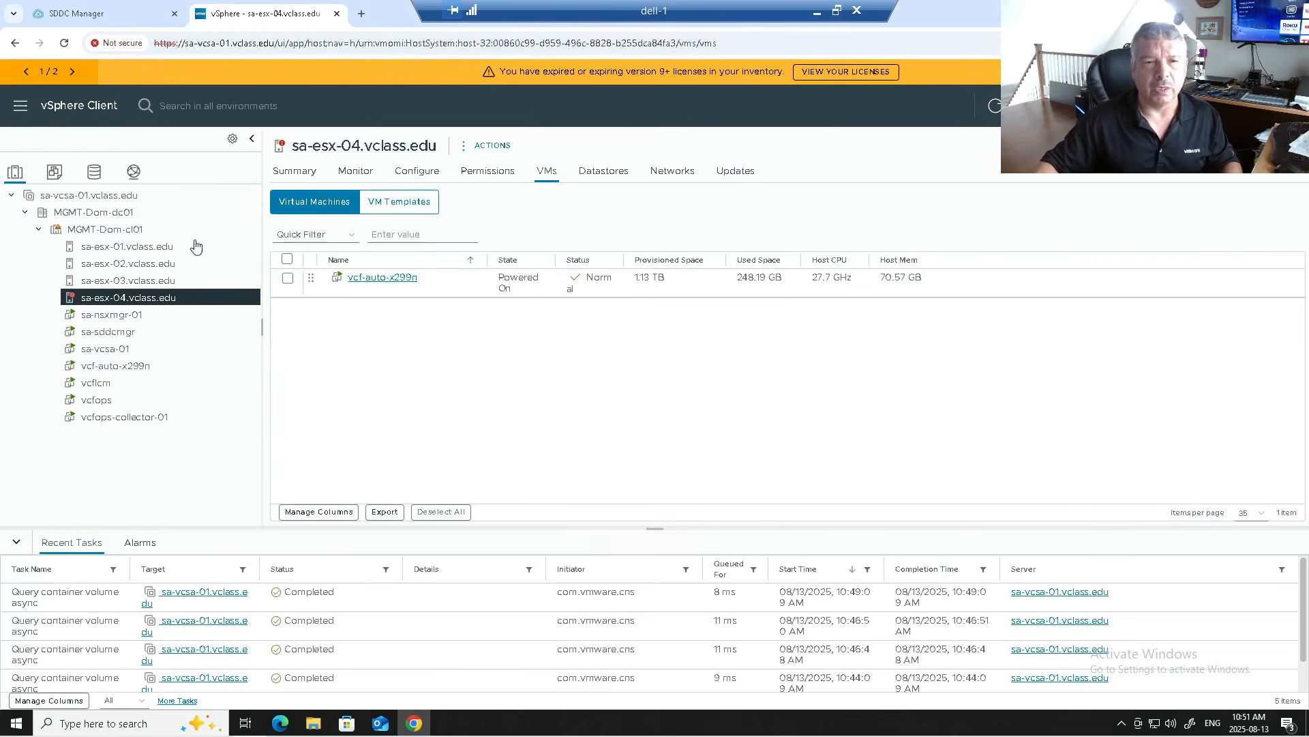
{"action": "left_click", "coordinate": [287, 171]}
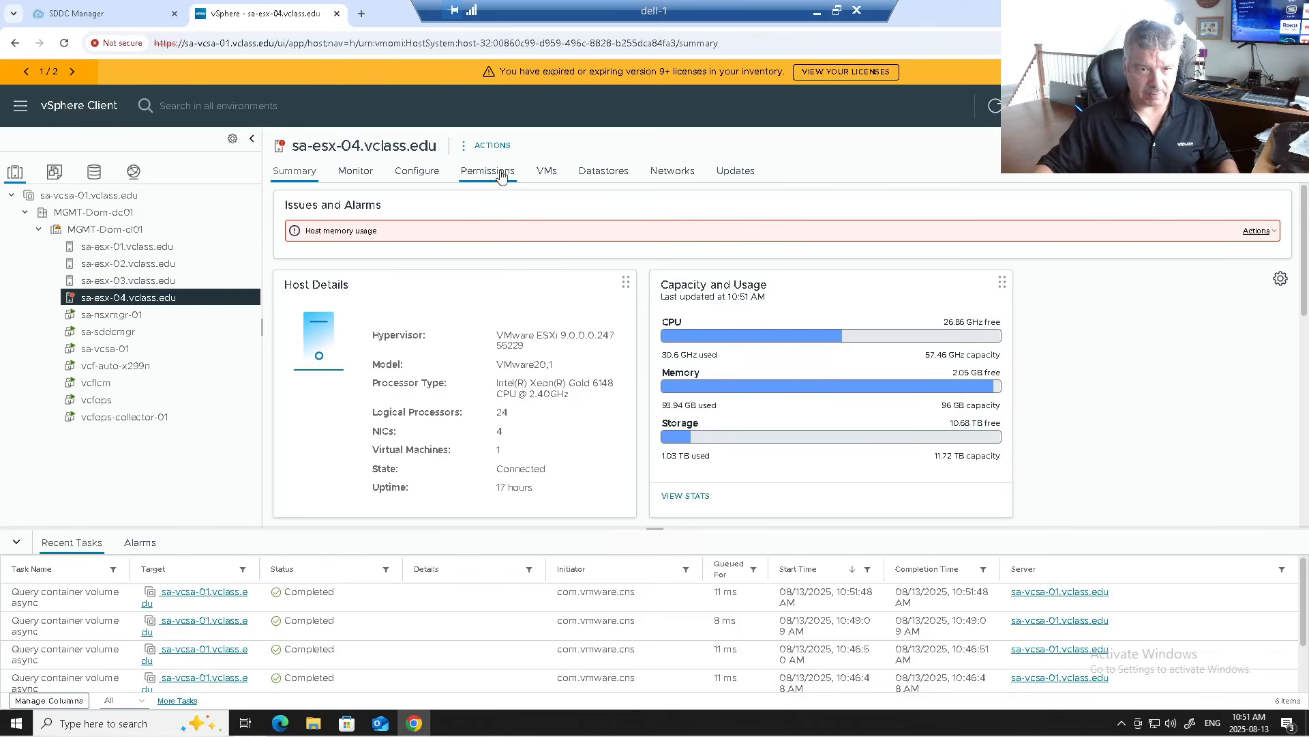
{"action": "left_click", "coordinate": [546, 171]}
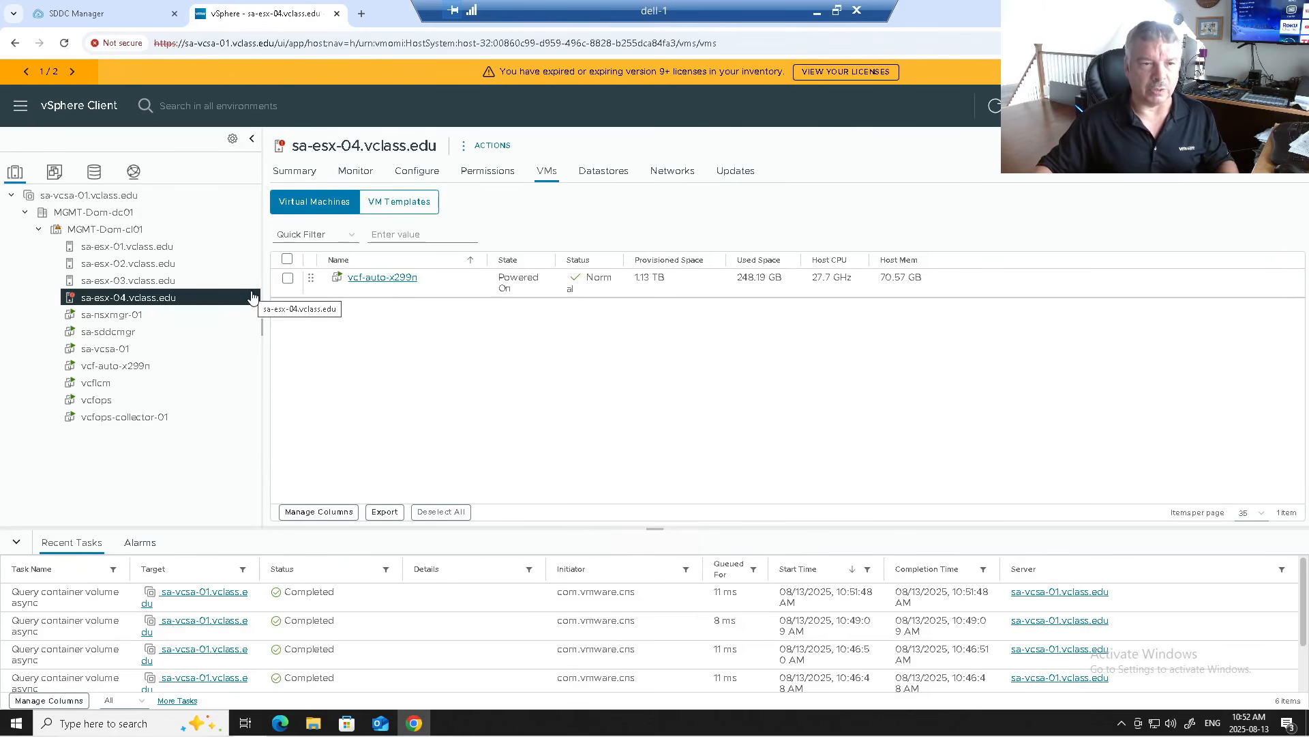
{"action": "left_click", "coordinate": [177, 253]}
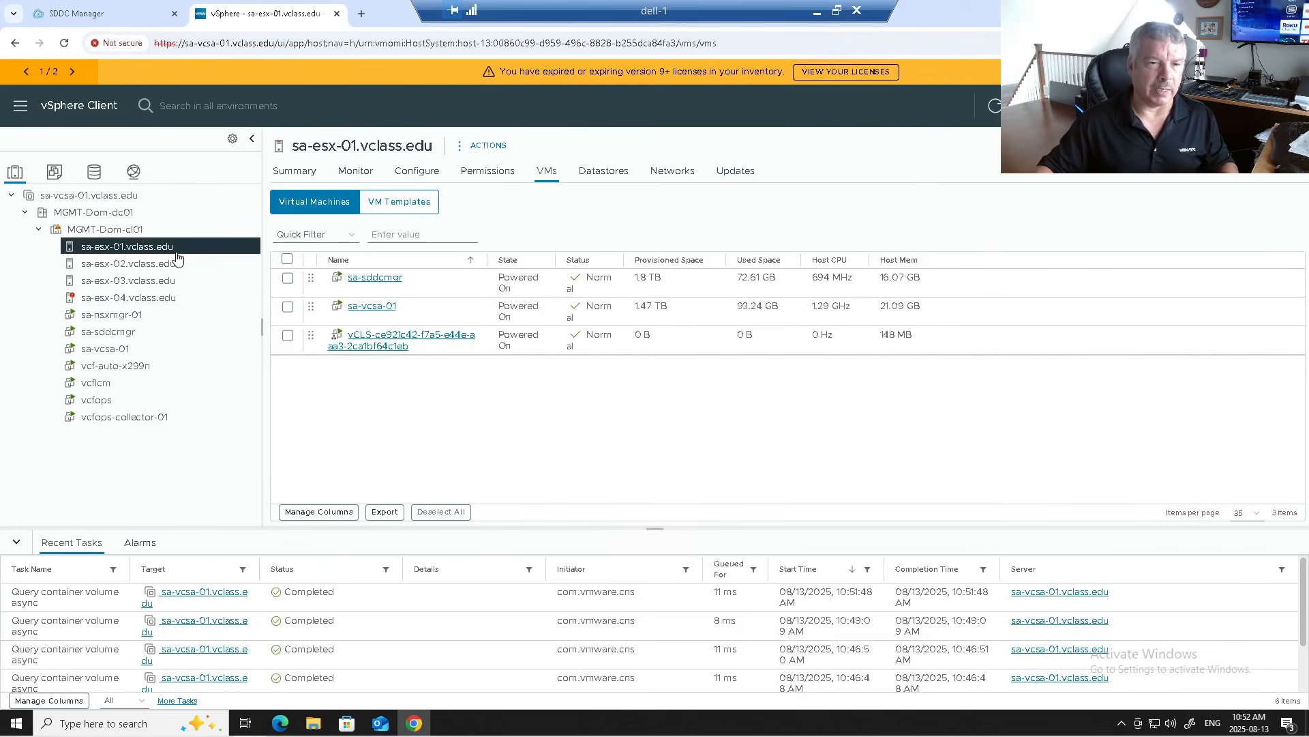
Step: Browse the sa-sddcmgr, sa-vcsa-01, sa-nsxmgr-01, vcf-auto, vcfops and vcflcm summaries, ending on vcfops-collector-01
{"action": "left_click", "coordinate": [150, 335]}
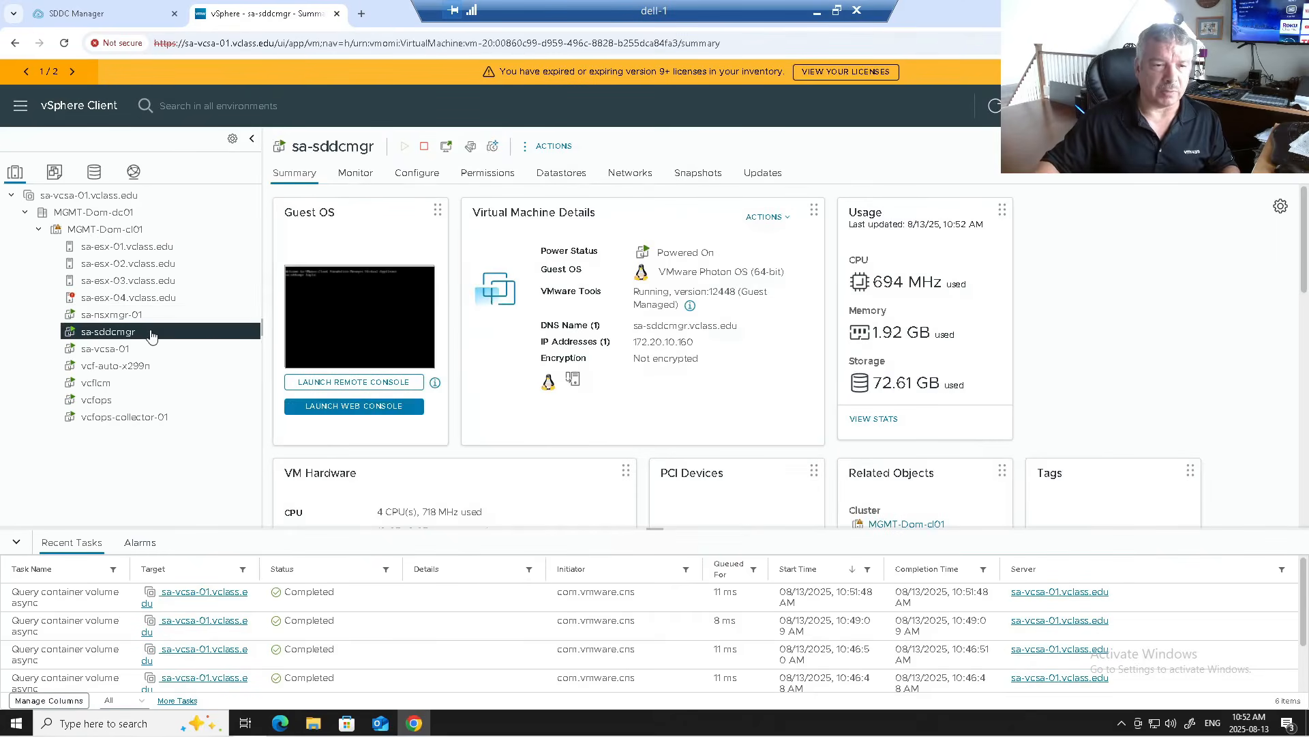
{"action": "left_click", "coordinate": [145, 351]}
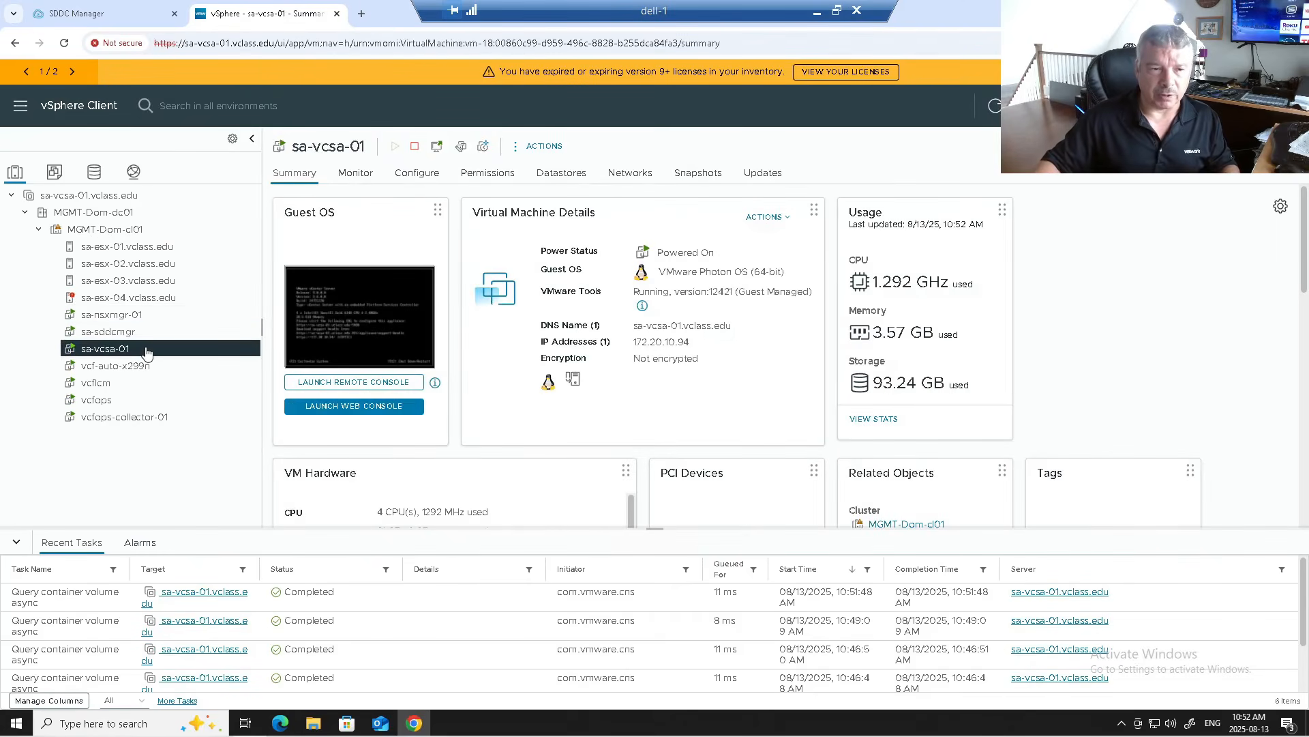
{"action": "left_click", "coordinate": [150, 318]}
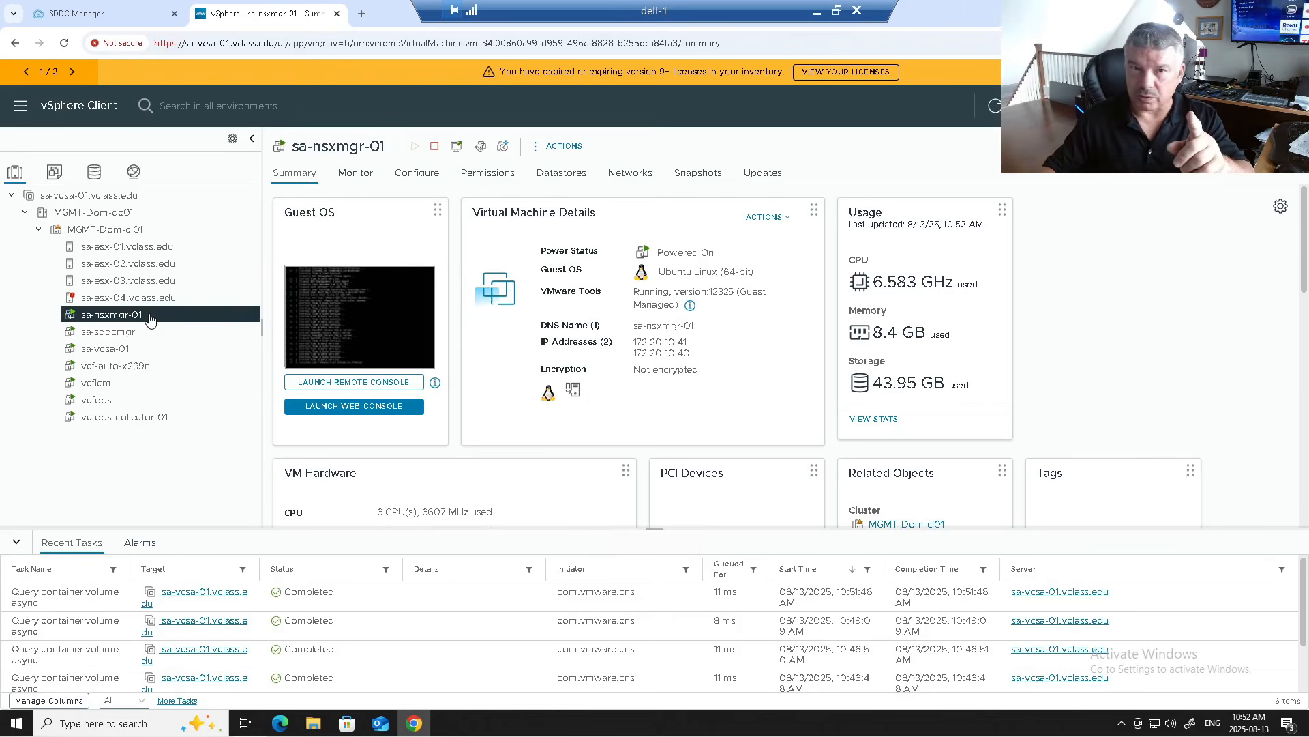
{"action": "left_click", "coordinate": [143, 367]}
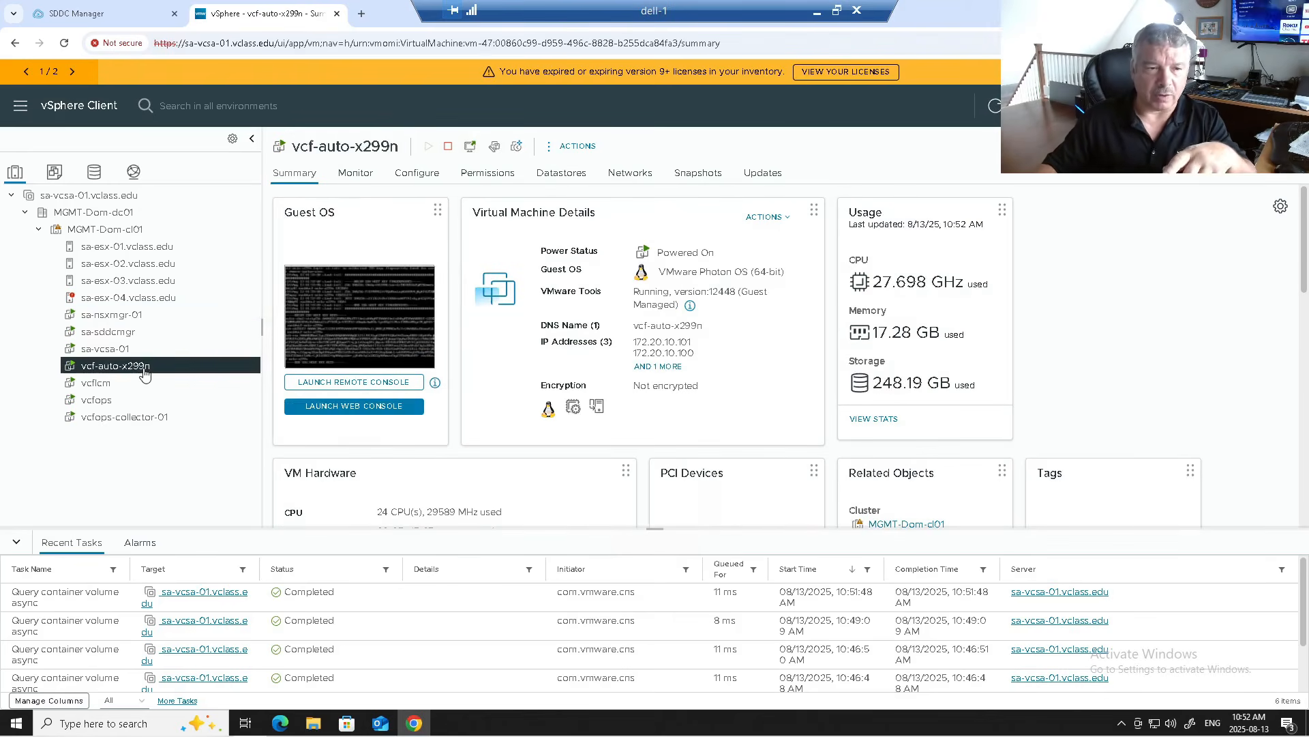
{"action": "left_click", "coordinate": [141, 401]}
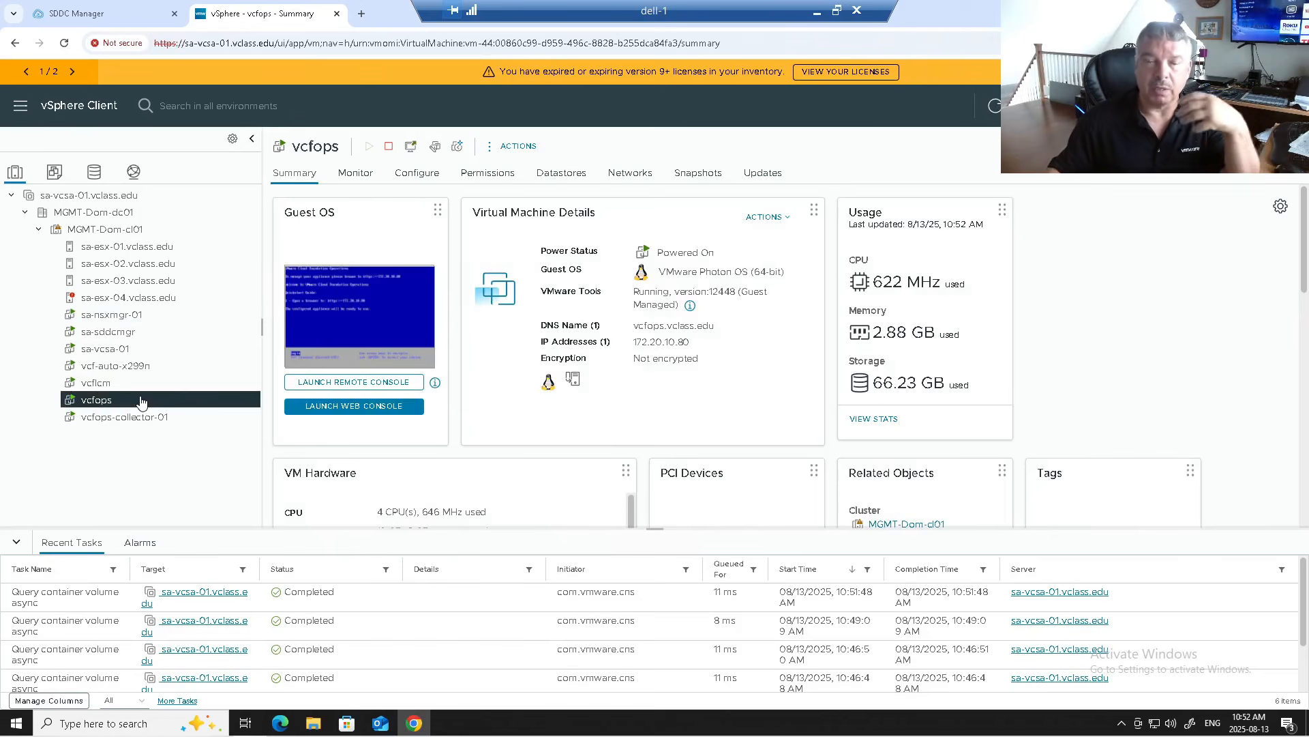
{"action": "left_click", "coordinate": [134, 383]}
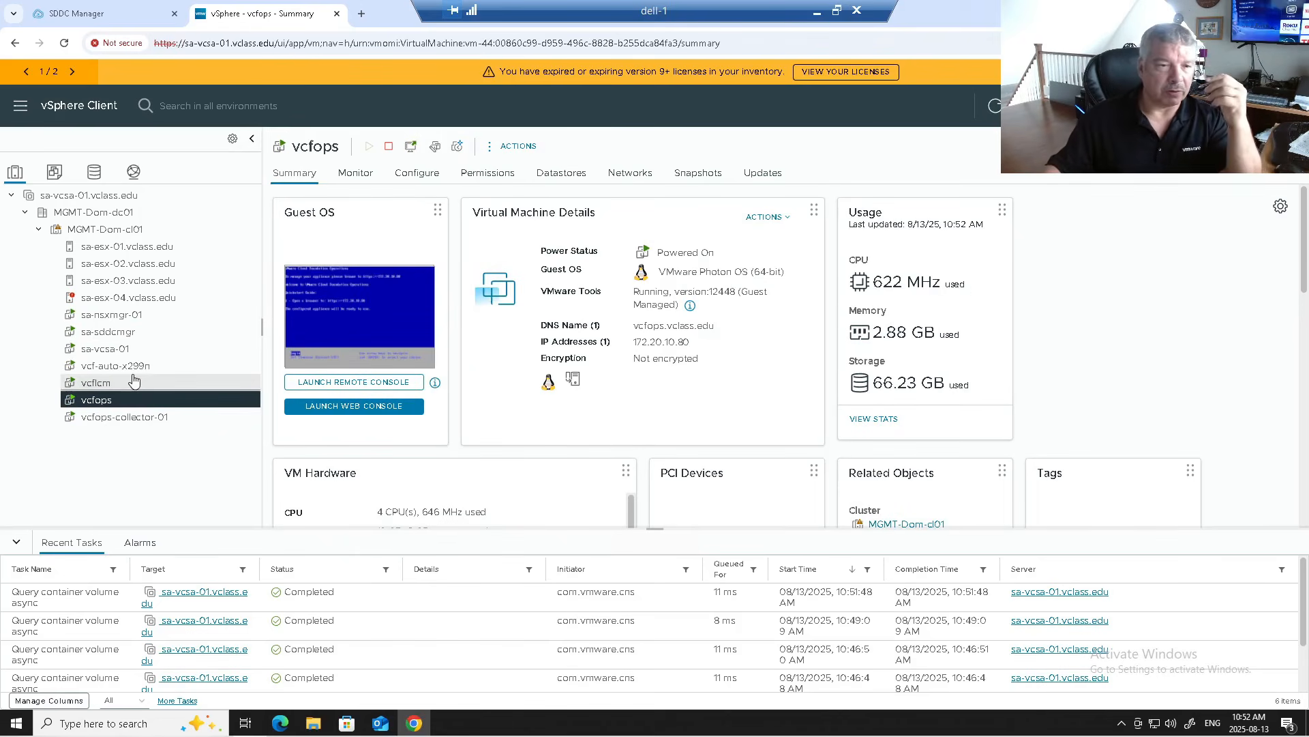
{"action": "left_click", "coordinate": [137, 421]}
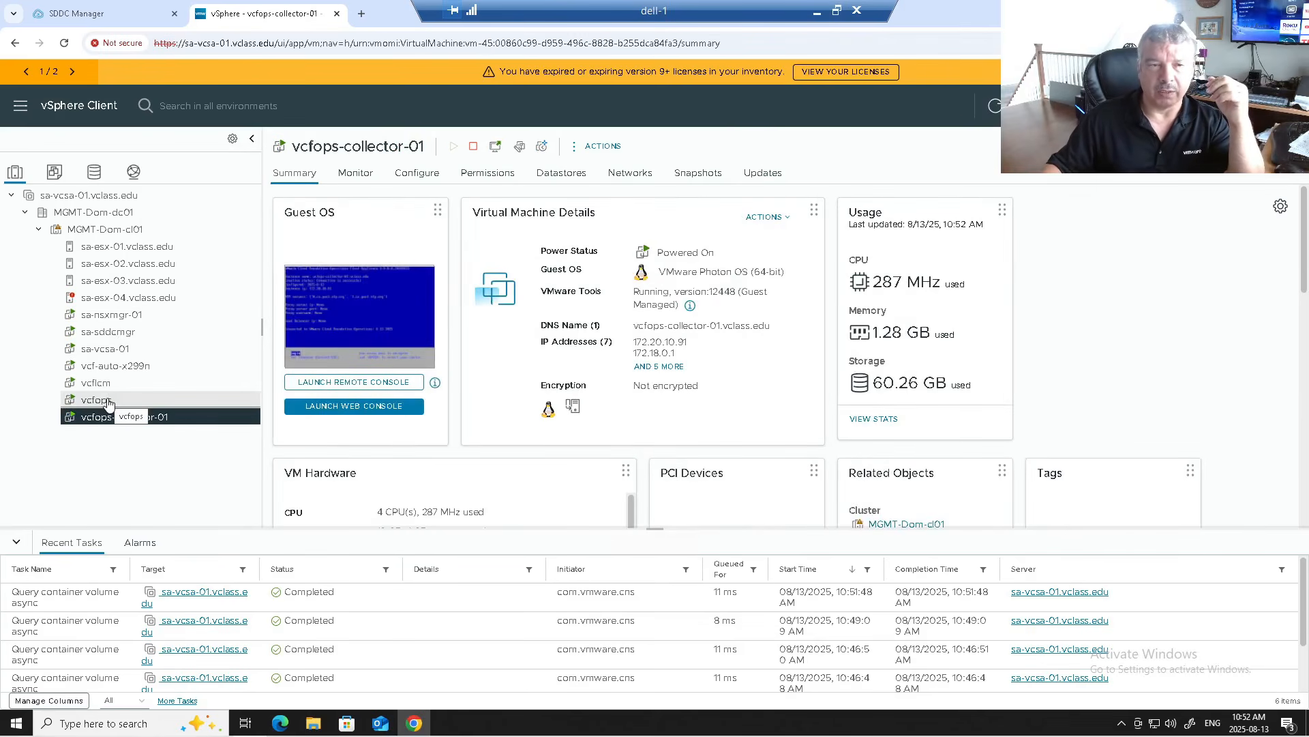
Step: Sign in to NSX Manager as admin in a new tab and dismiss the CEIP and welcome prompts
{"action": "left_click", "coordinate": [362, 14]}
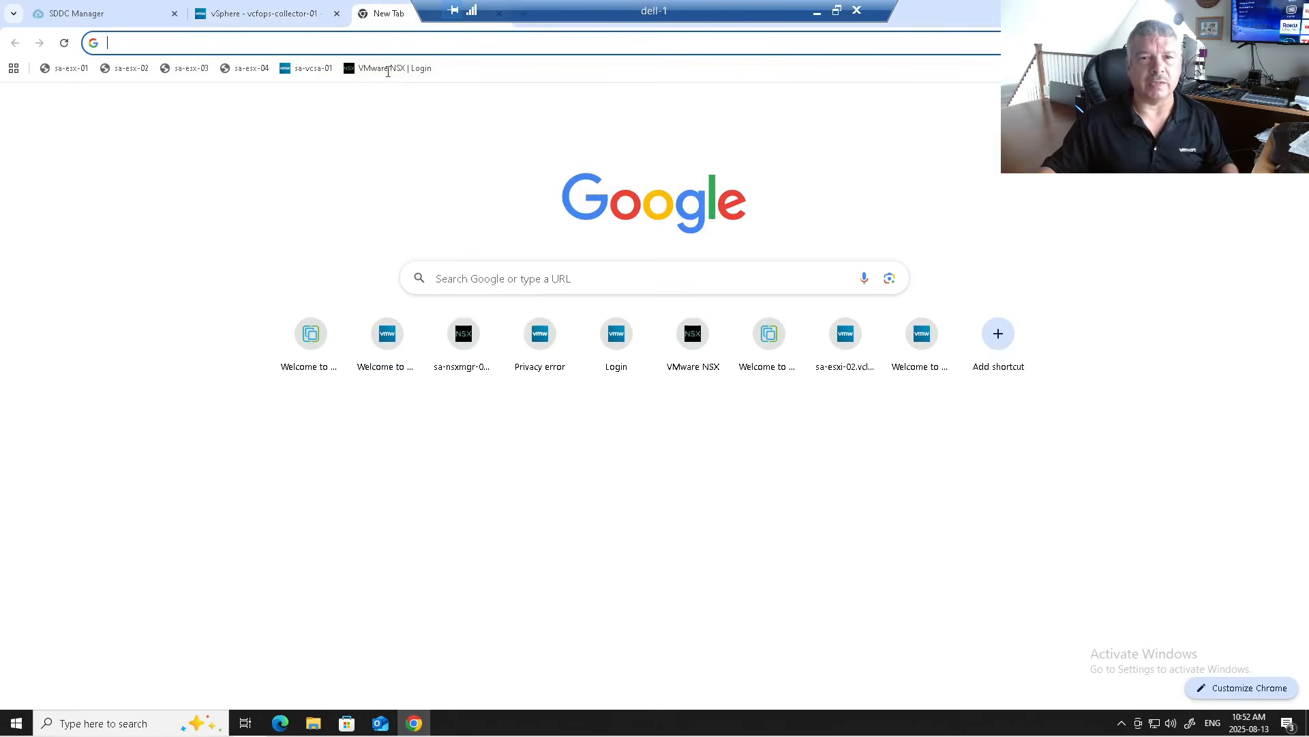
{"action": "left_click", "coordinate": [384, 67]}
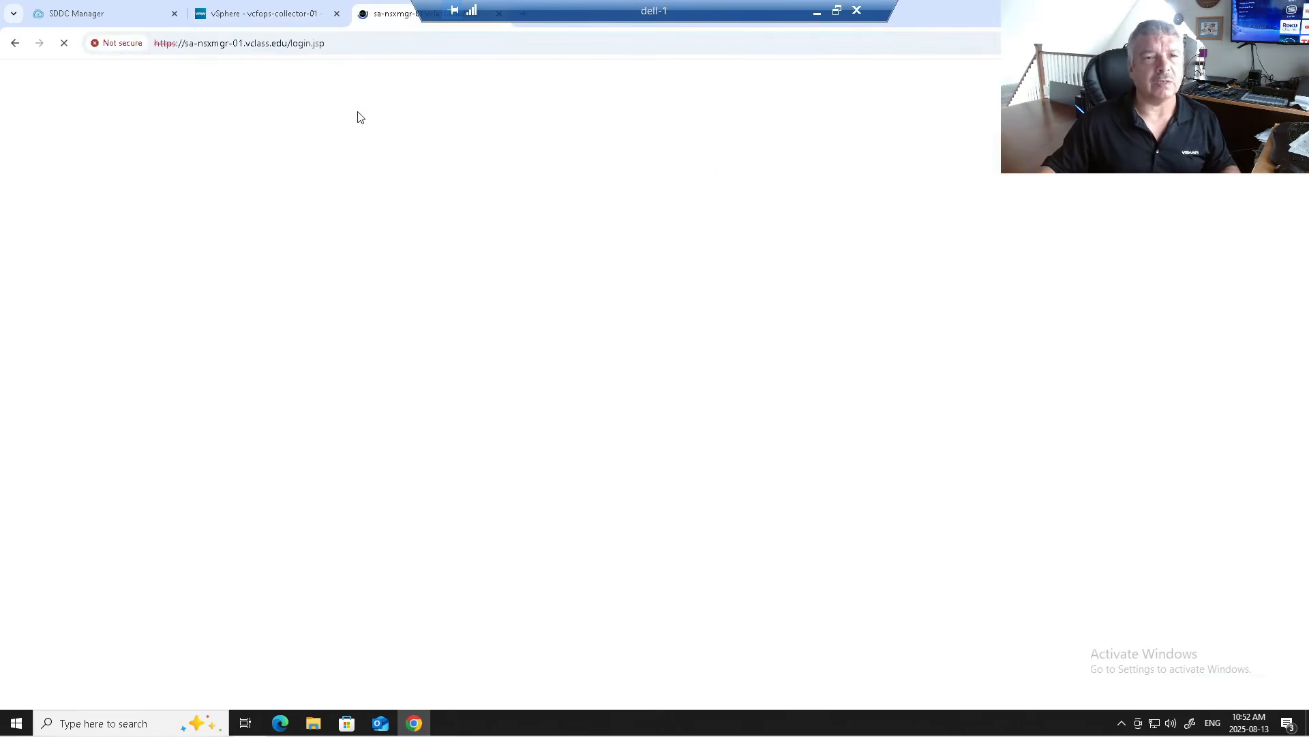
{"action": "type", "text": "admin"}
{"action": "key", "text": "Tab"}
{"action": "type", "text": "••••••••"}
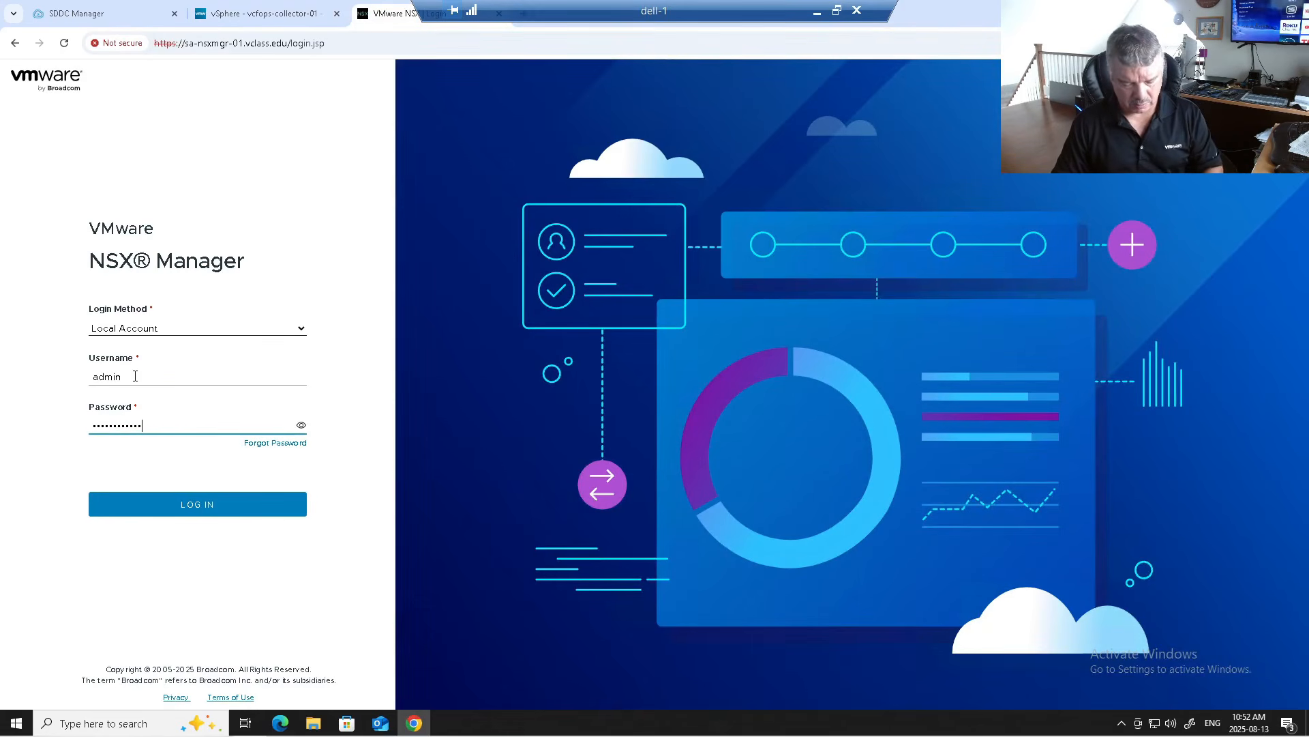
{"action": "key", "text": "Return"}
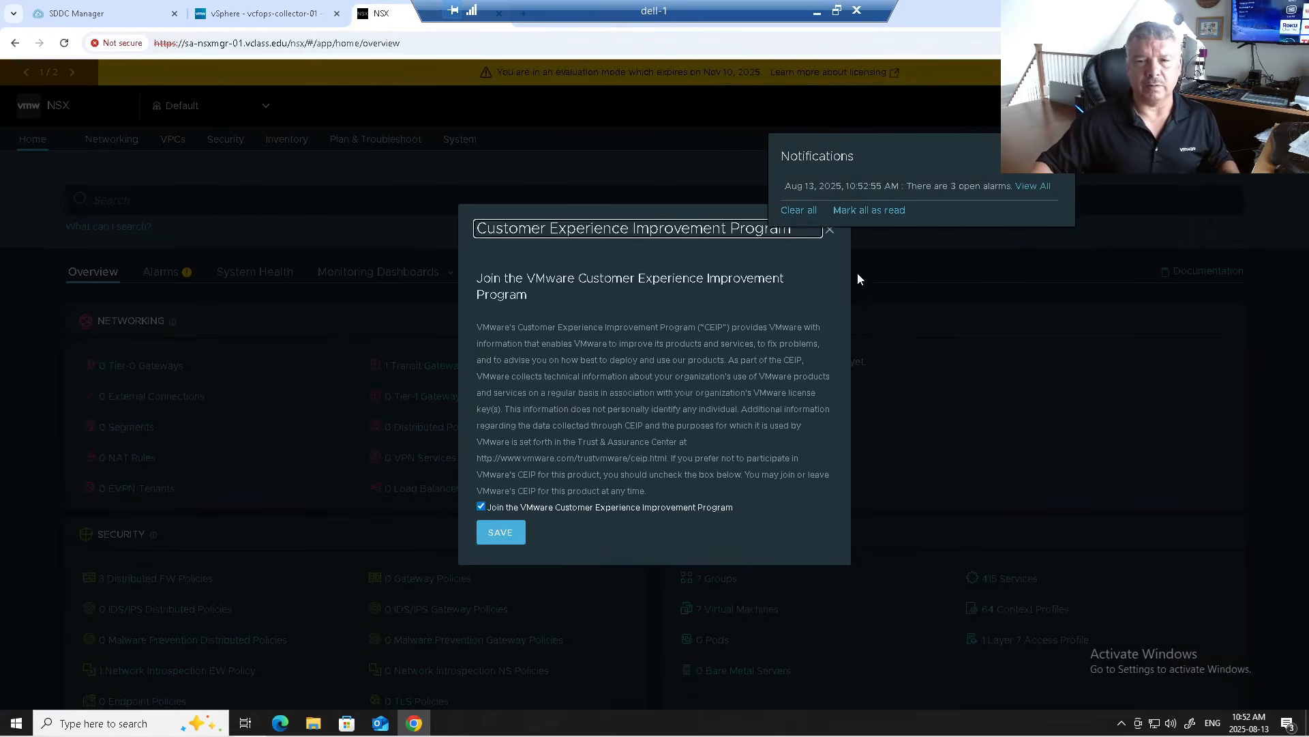
{"action": "left_click", "coordinate": [830, 232]}
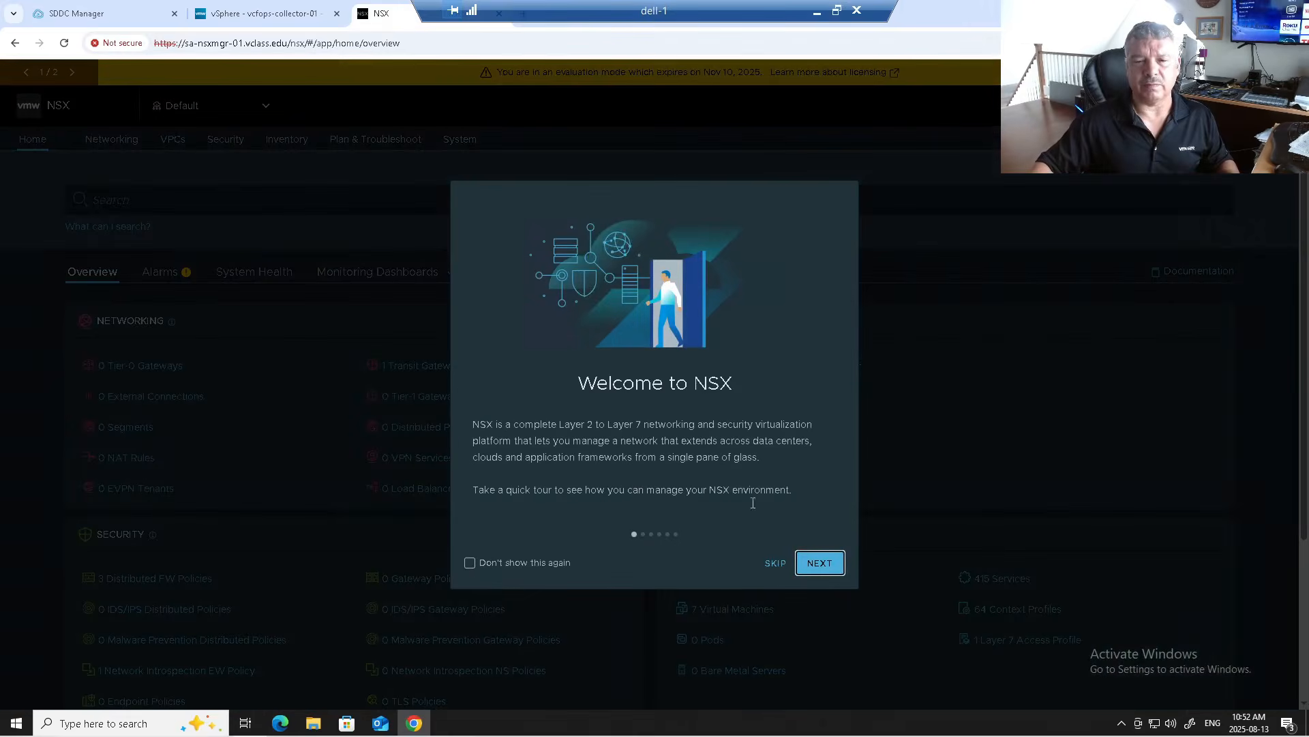
{"action": "left_click", "coordinate": [775, 563]}
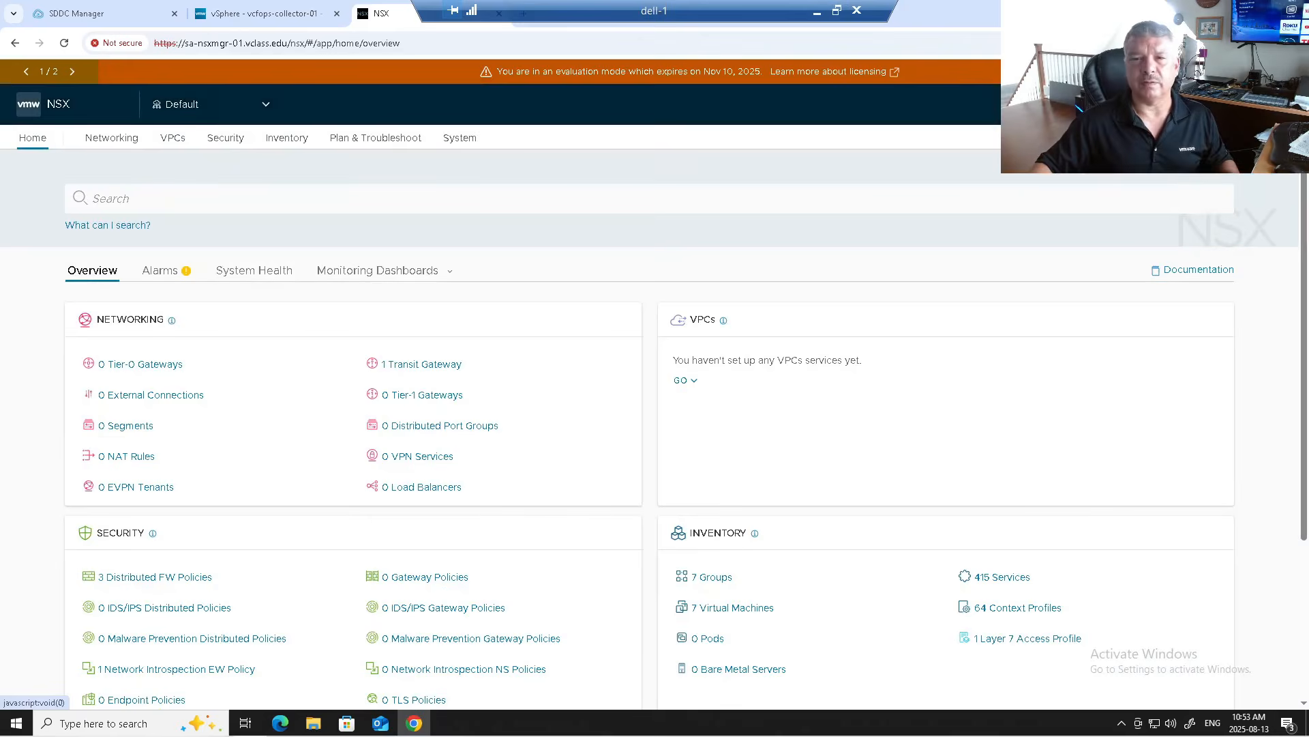
Step: Review the NSX network topology and the empty Tier-1, Tier-0 and segment lists, then open System Overview
{"action": "left_click", "coordinate": [111, 137]}
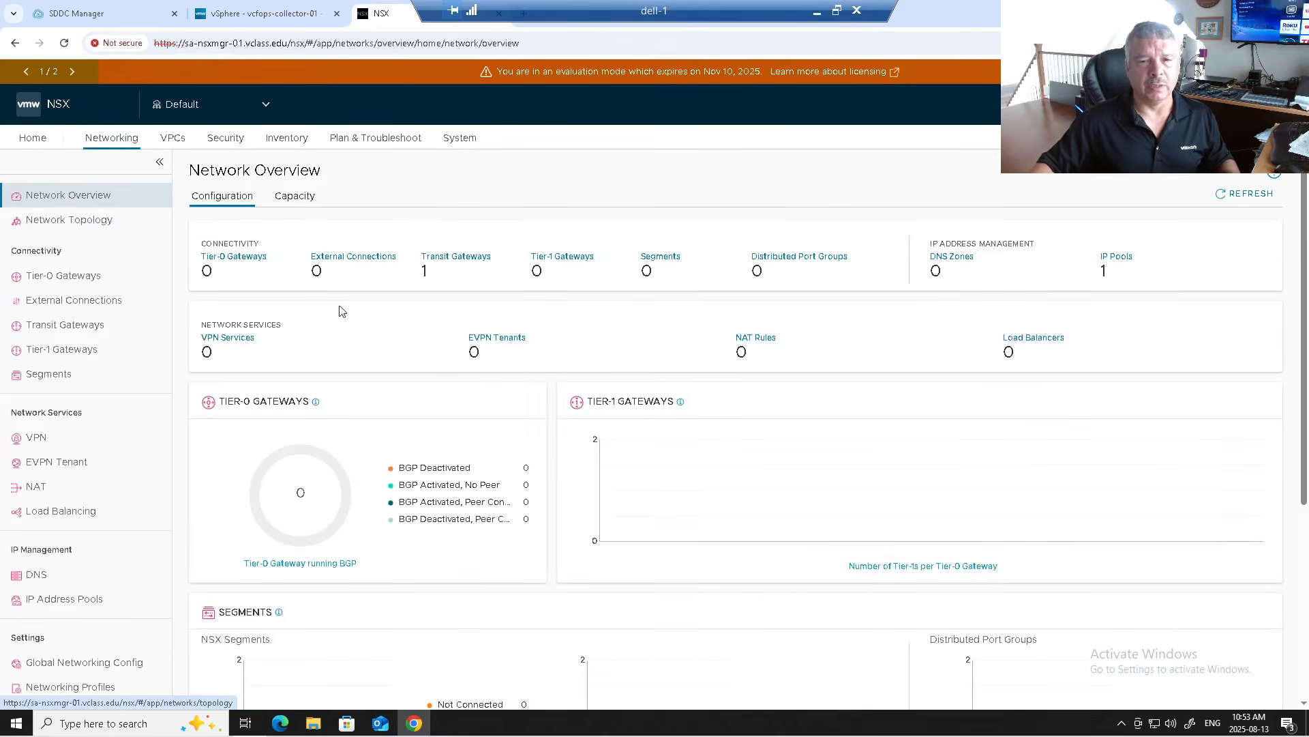
{"action": "left_click", "coordinate": [67, 220]}
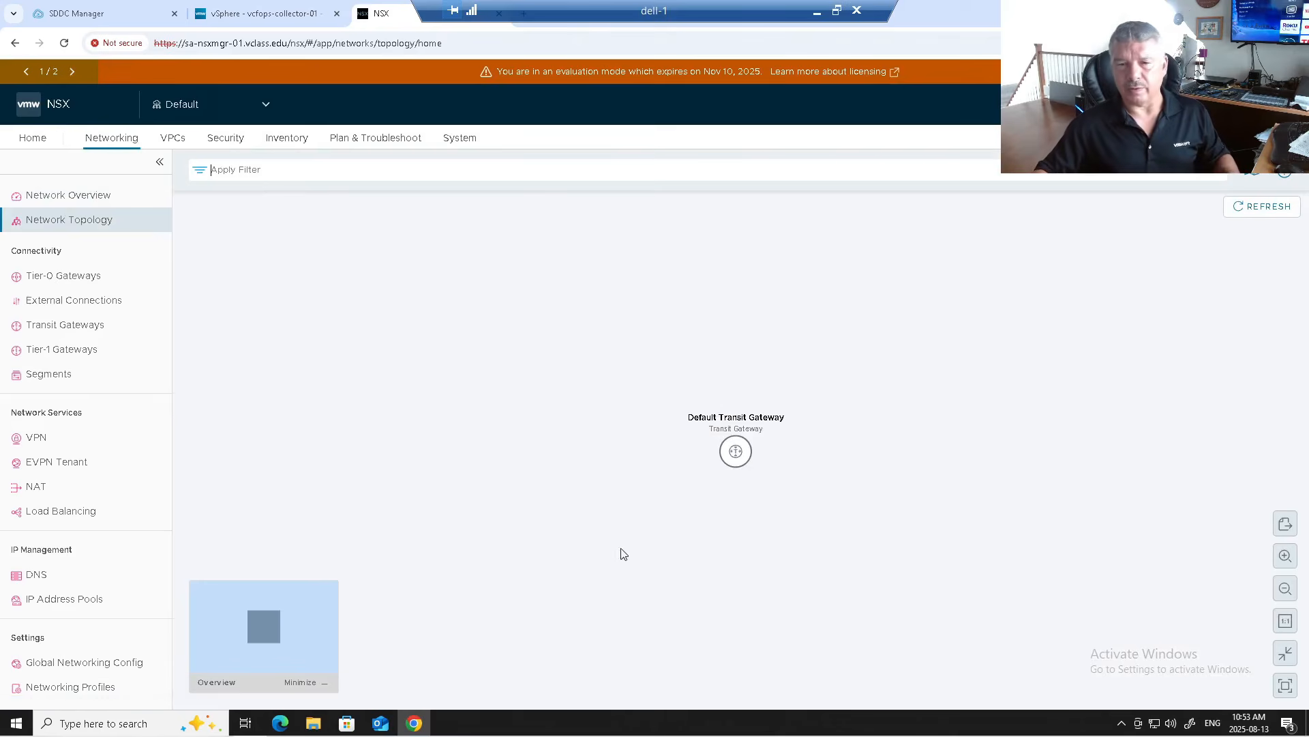
{"action": "scroll", "coordinate": [718, 445], "scroll_direction": "up", "scroll_amount": 2}
{"action": "scroll", "coordinate": [768, 460], "scroll_direction": "up", "scroll_amount": 1}
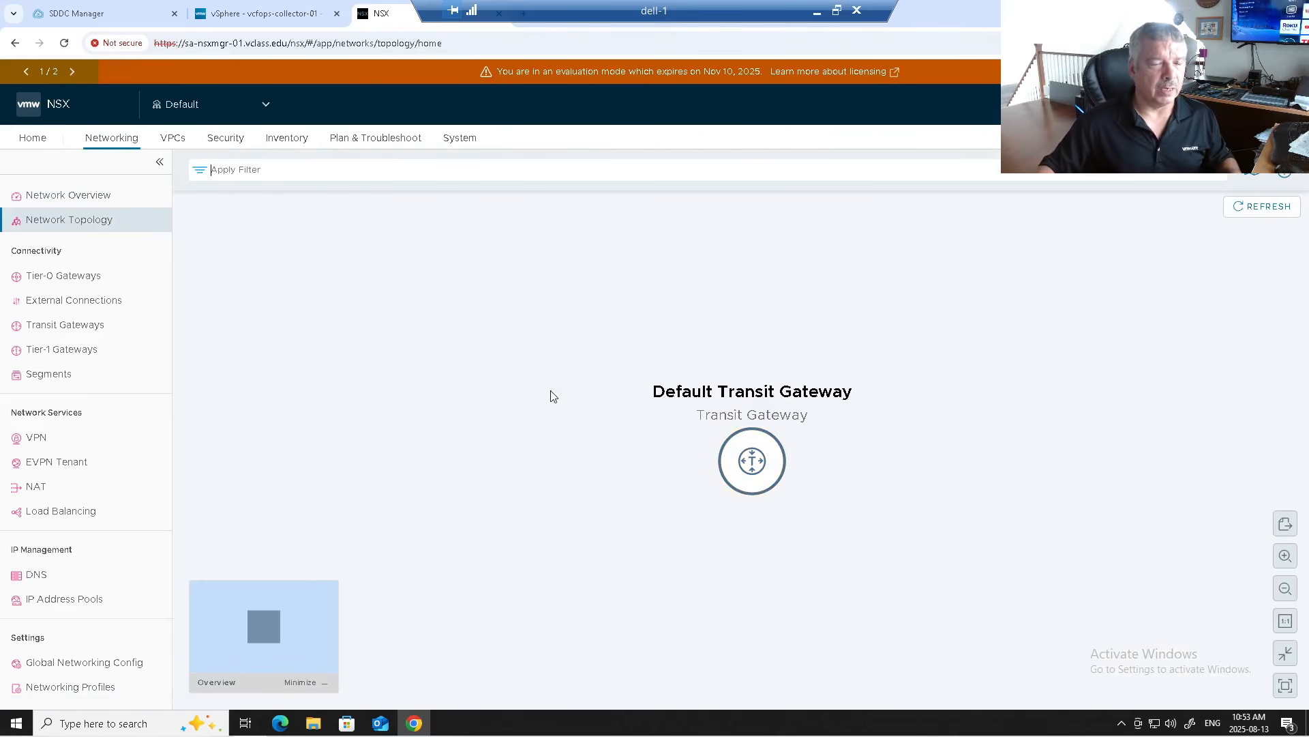
{"action": "left_click", "coordinate": [39, 349]}
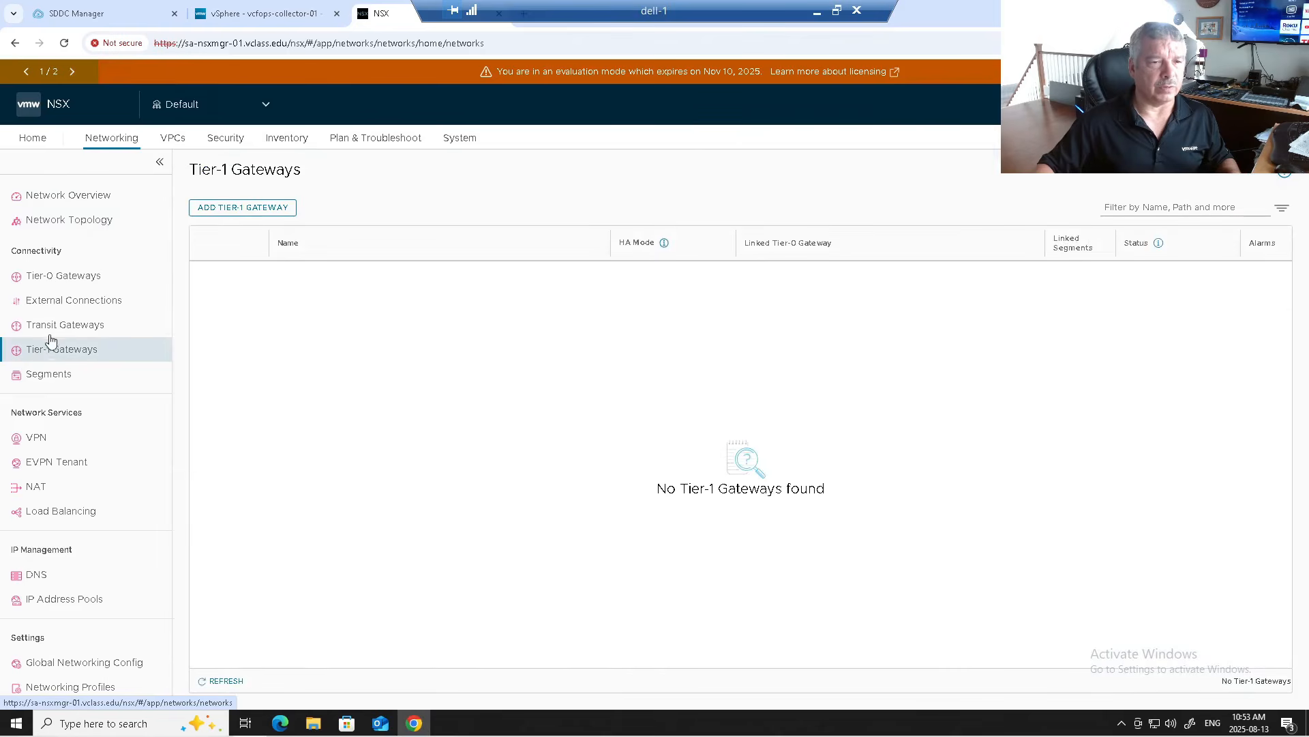
{"action": "left_click", "coordinate": [58, 276]}
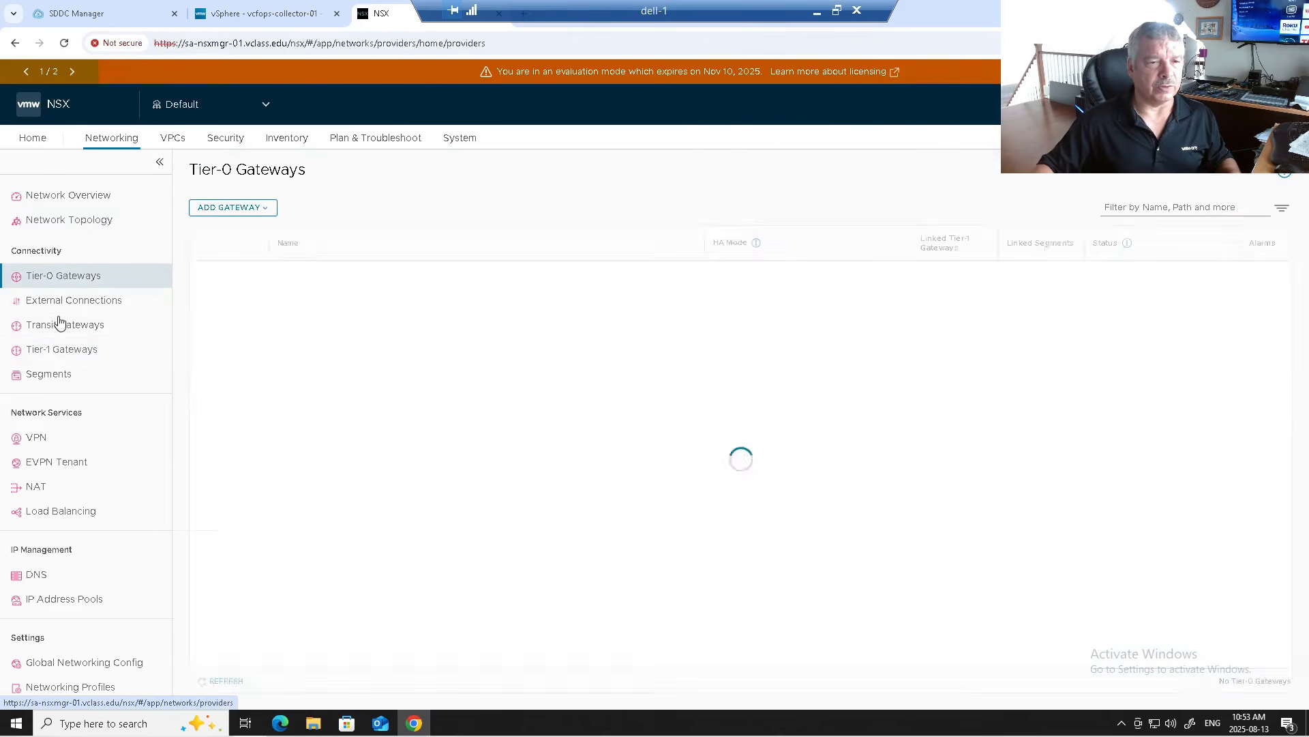
{"action": "left_click", "coordinate": [51, 382]}
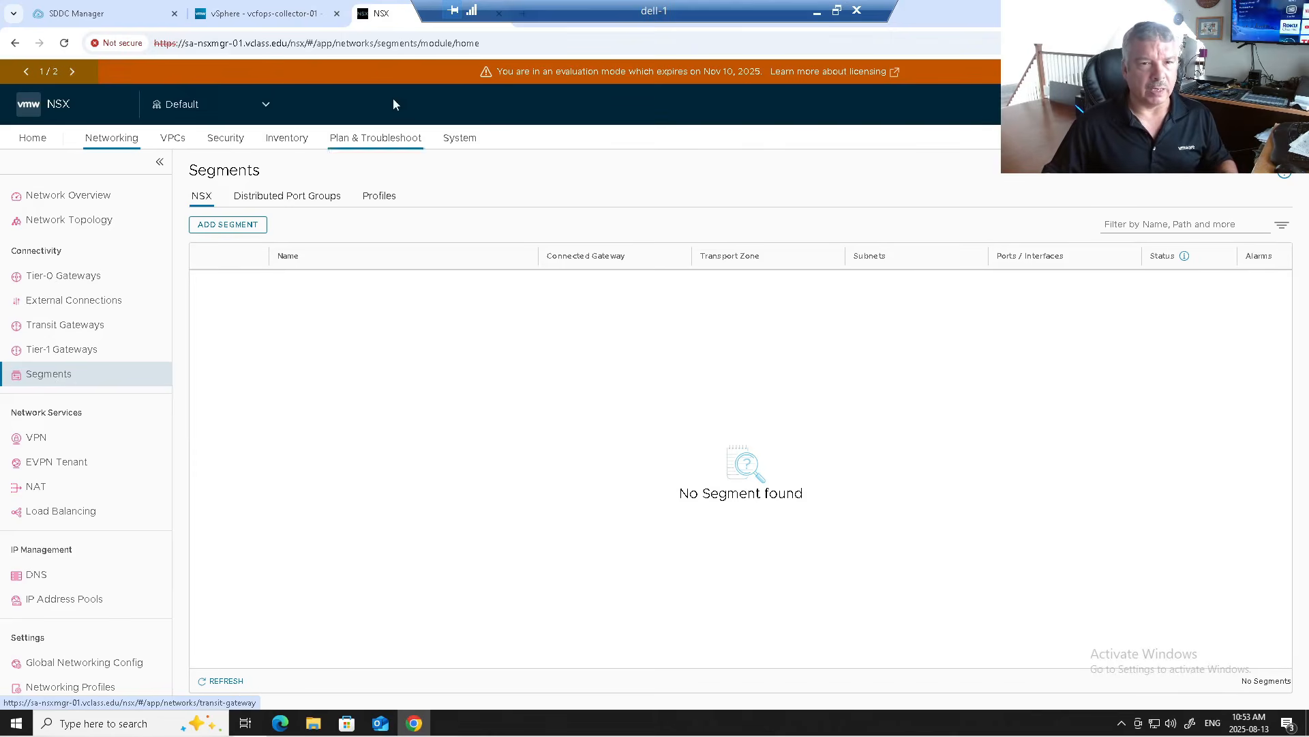
{"action": "left_click", "coordinate": [455, 142]}
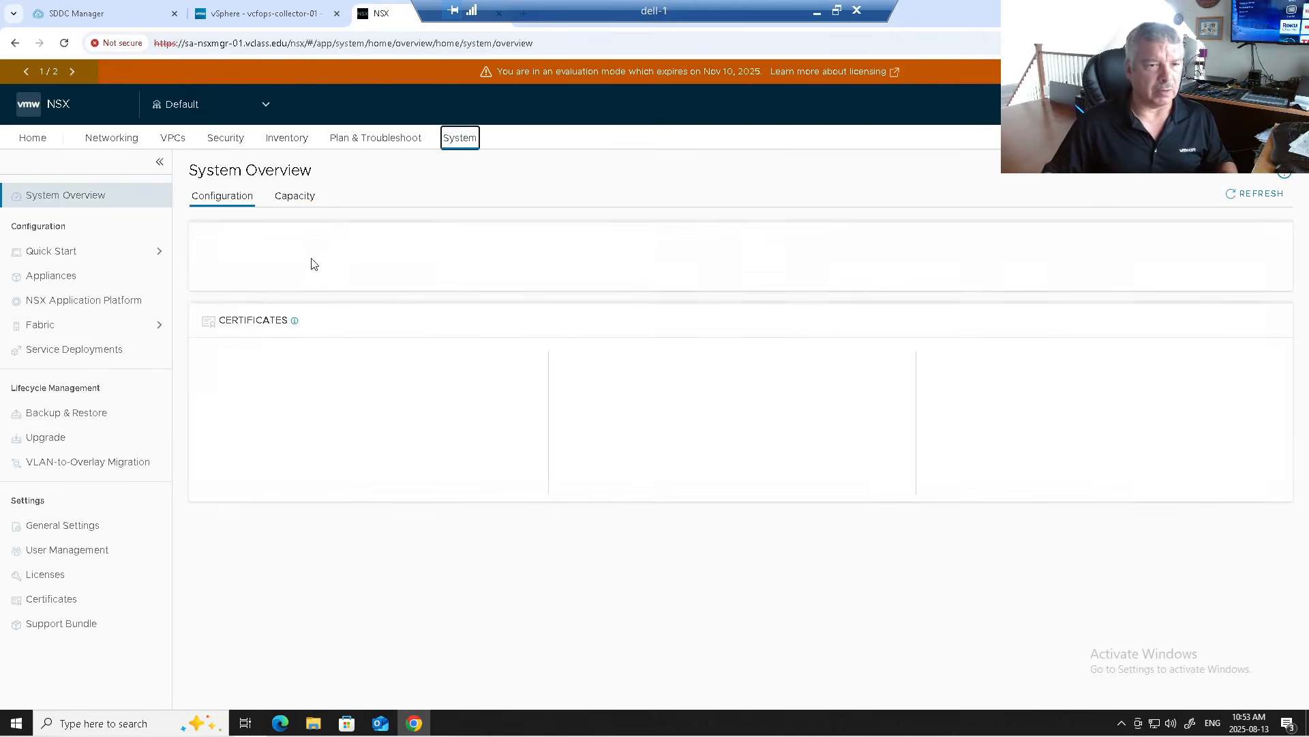
Step: Check MGMT-Dom-cl01's four prepared hosts and sa-esx-01's TEP IPs, then view the empty Edge Transport Nodes list
{"action": "left_click", "coordinate": [51, 325]}
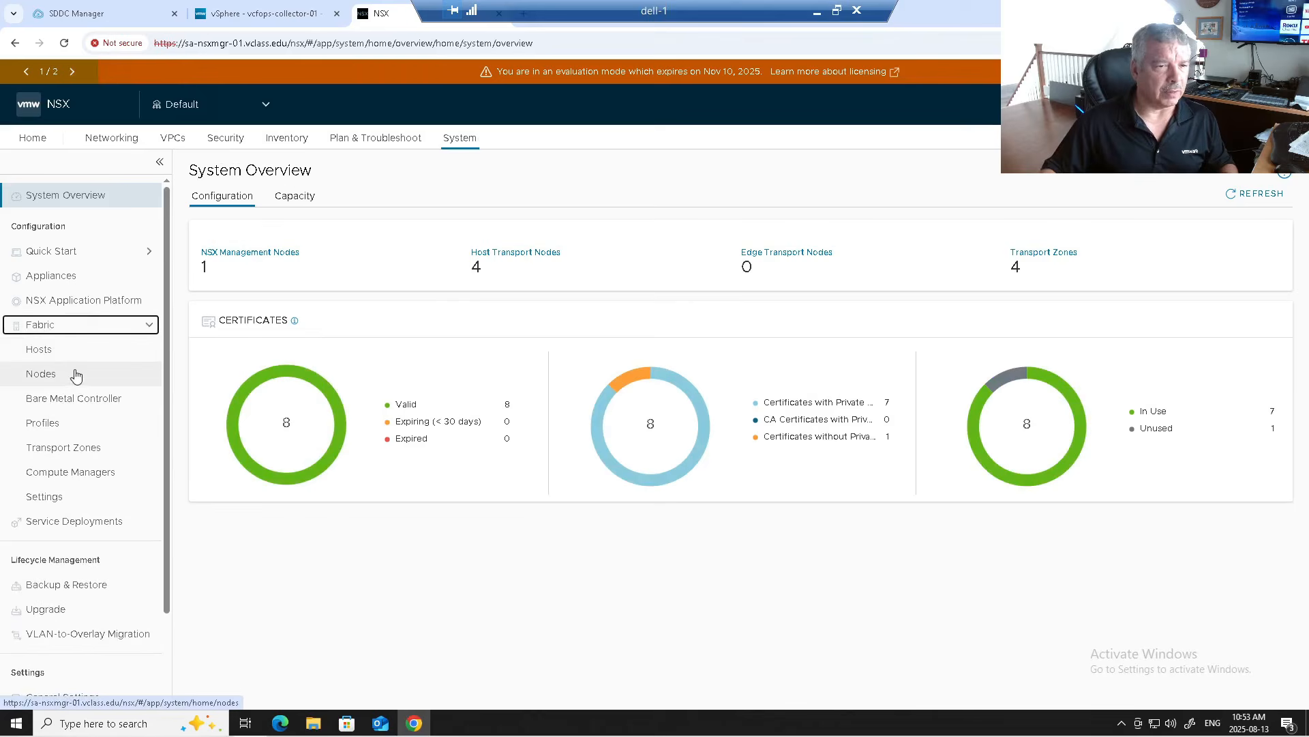
{"action": "left_click", "coordinate": [41, 350]}
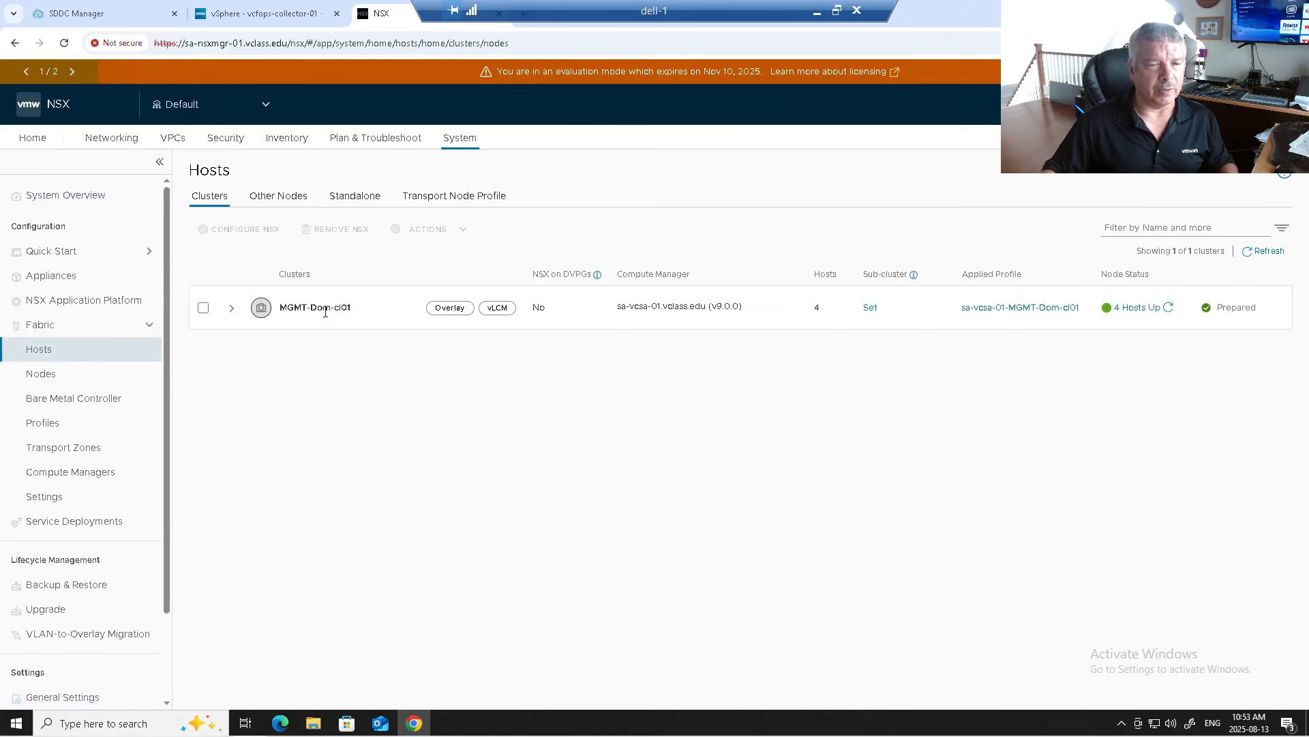
{"action": "left_click", "coordinate": [231, 309]}
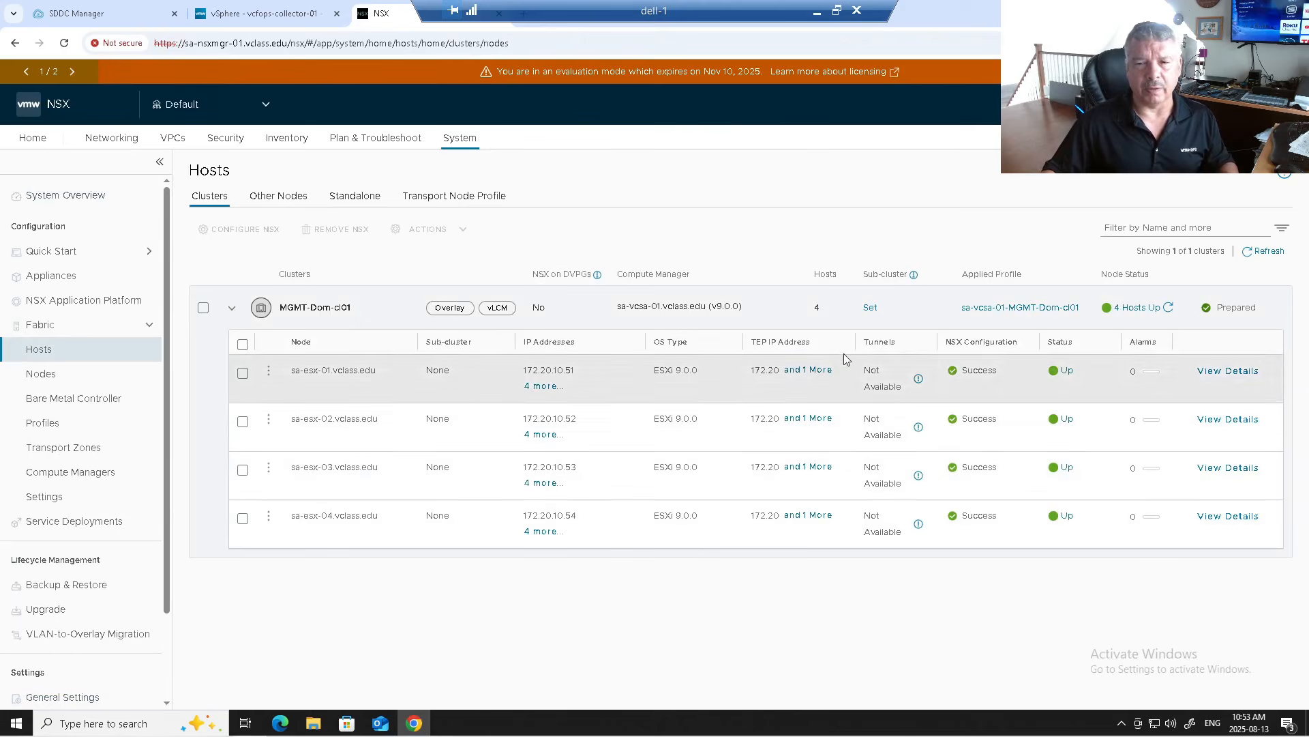
{"action": "left_click", "coordinate": [822, 371]}
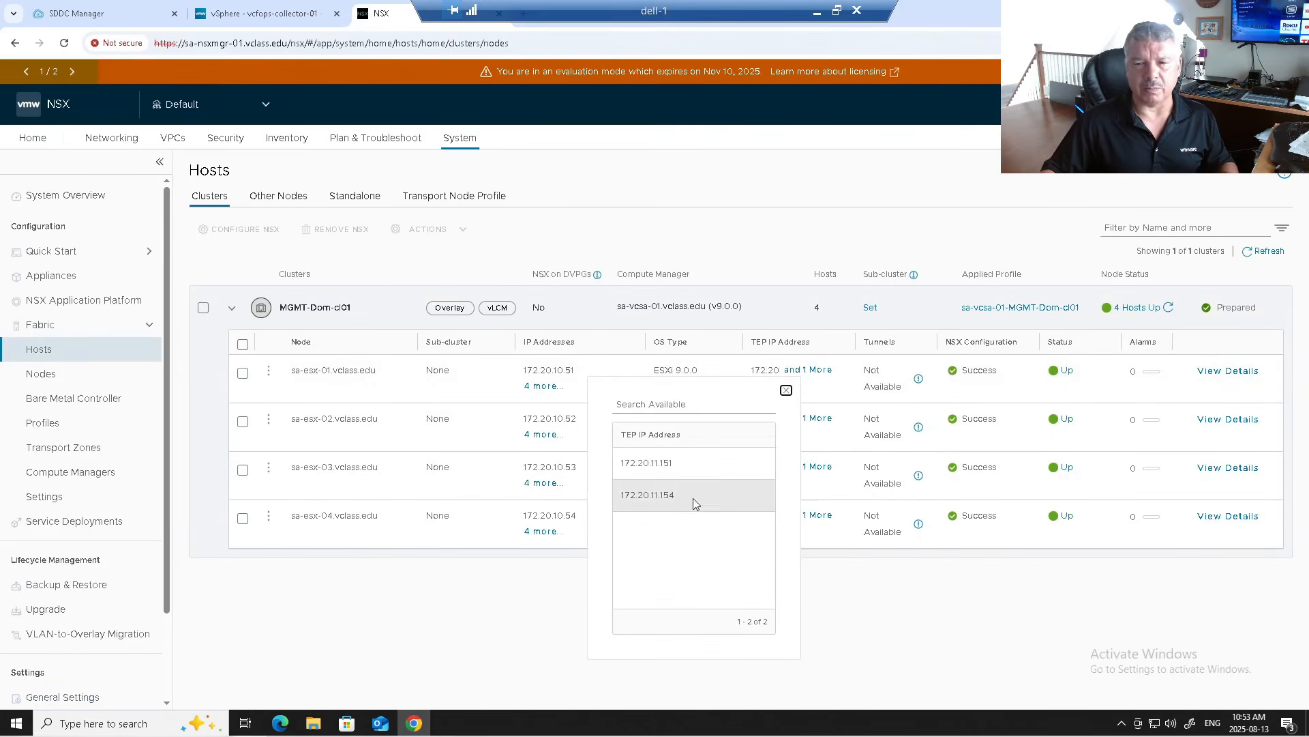
{"action": "left_click", "coordinate": [890, 243]}
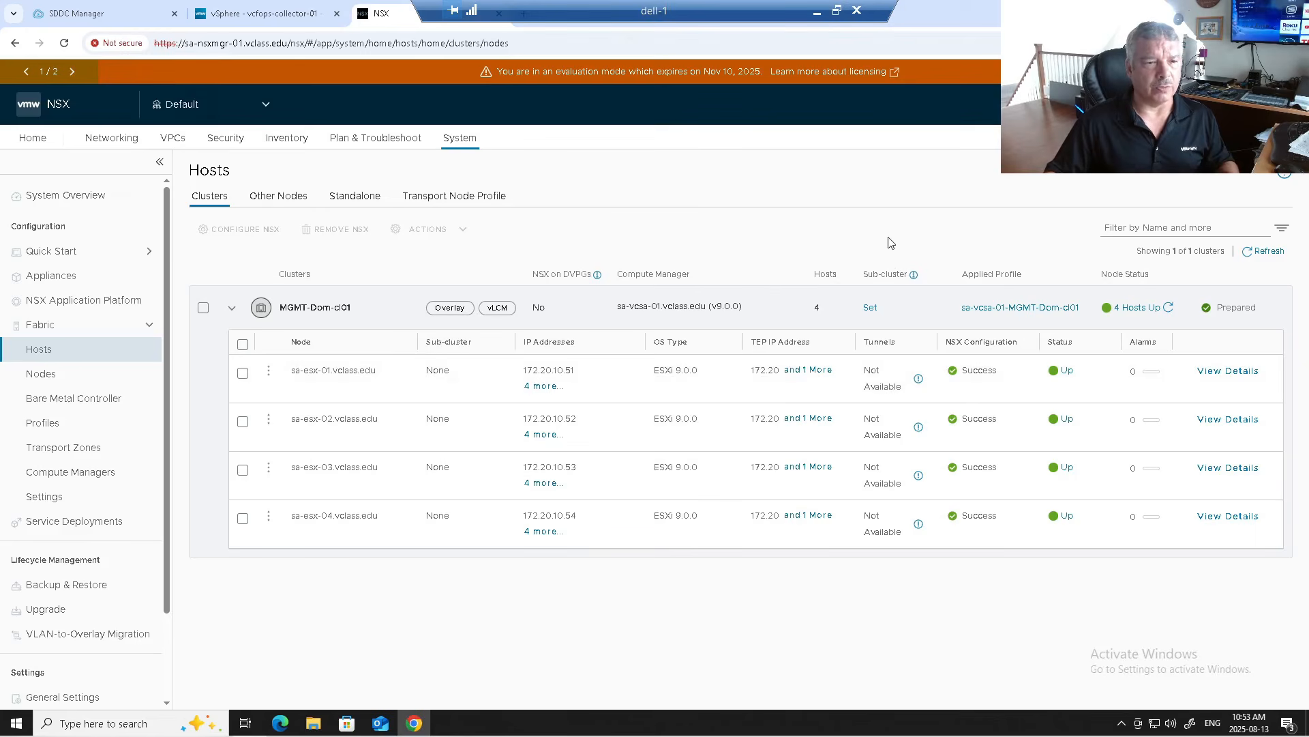
{"action": "left_click", "coordinate": [47, 372]}
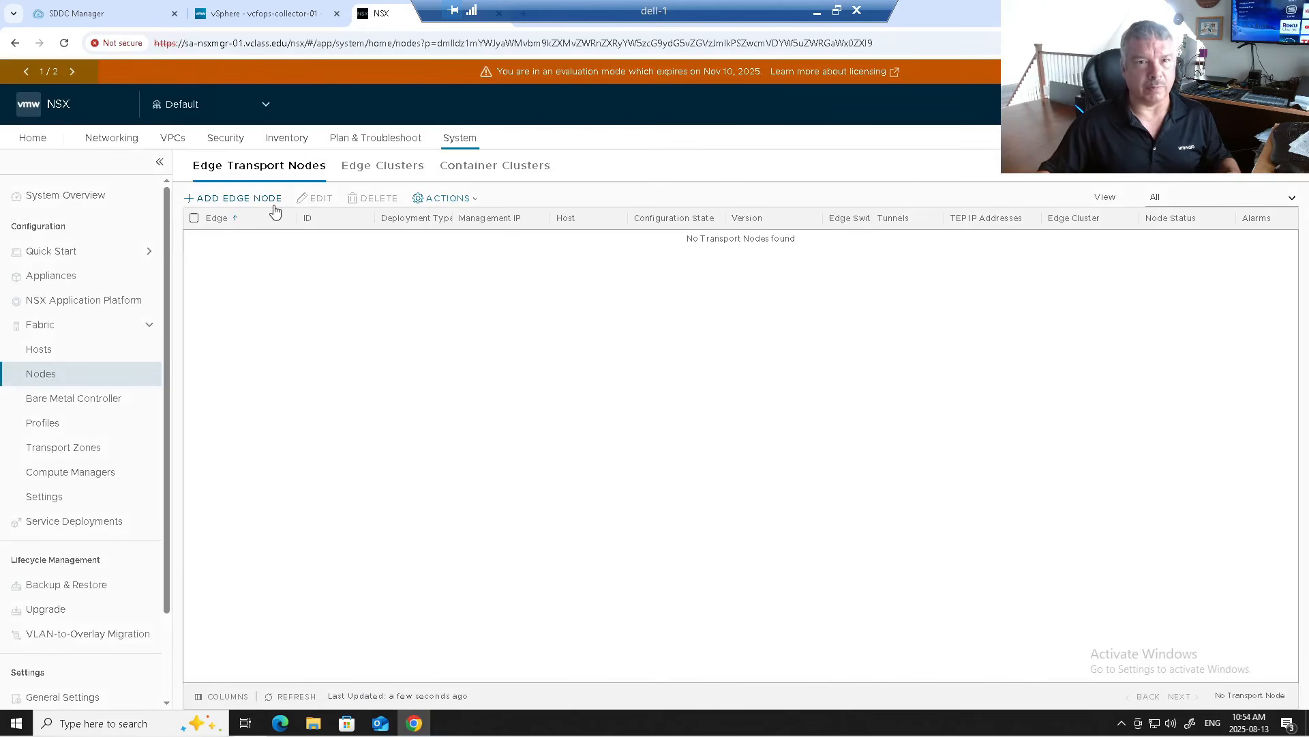
{"action": "left_click", "coordinate": [1262, 10]}
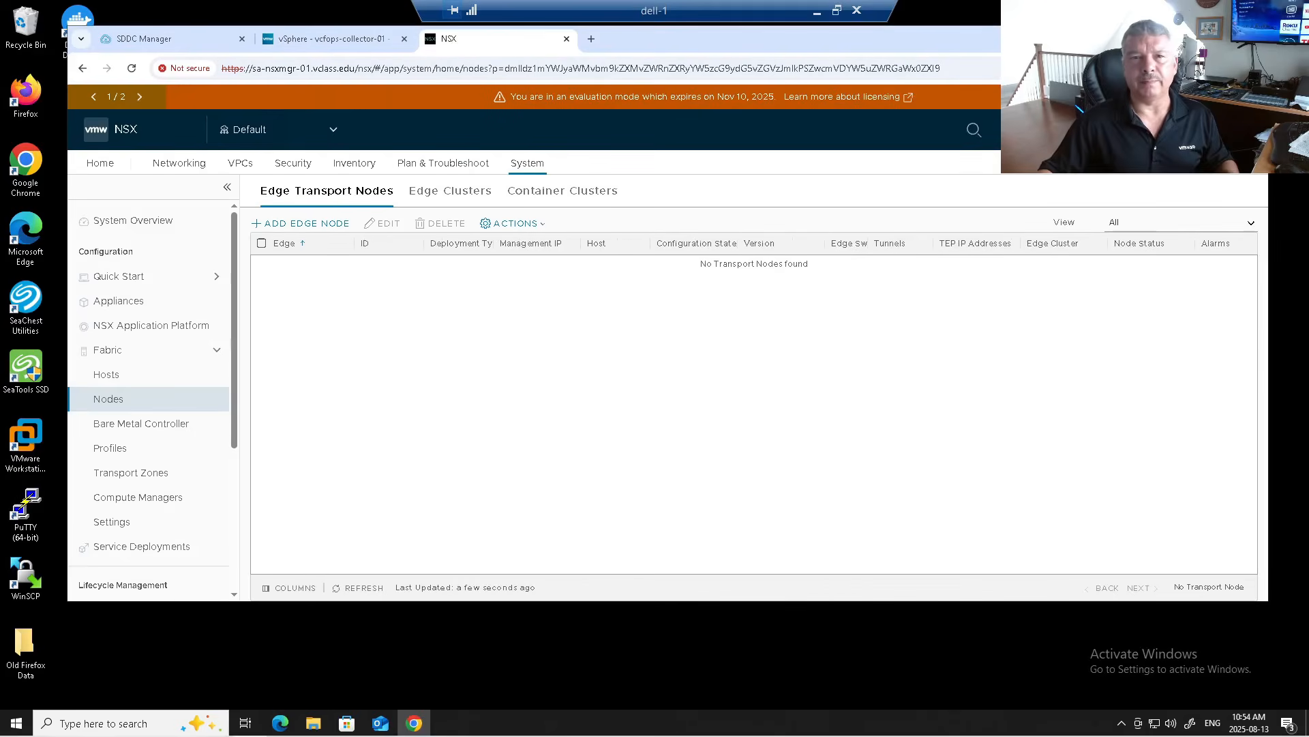
Step: Open vcfops.vclass.edu in a new tab and sign in to VCF Operations as admin
{"action": "left_click", "coordinate": [587, 40]}
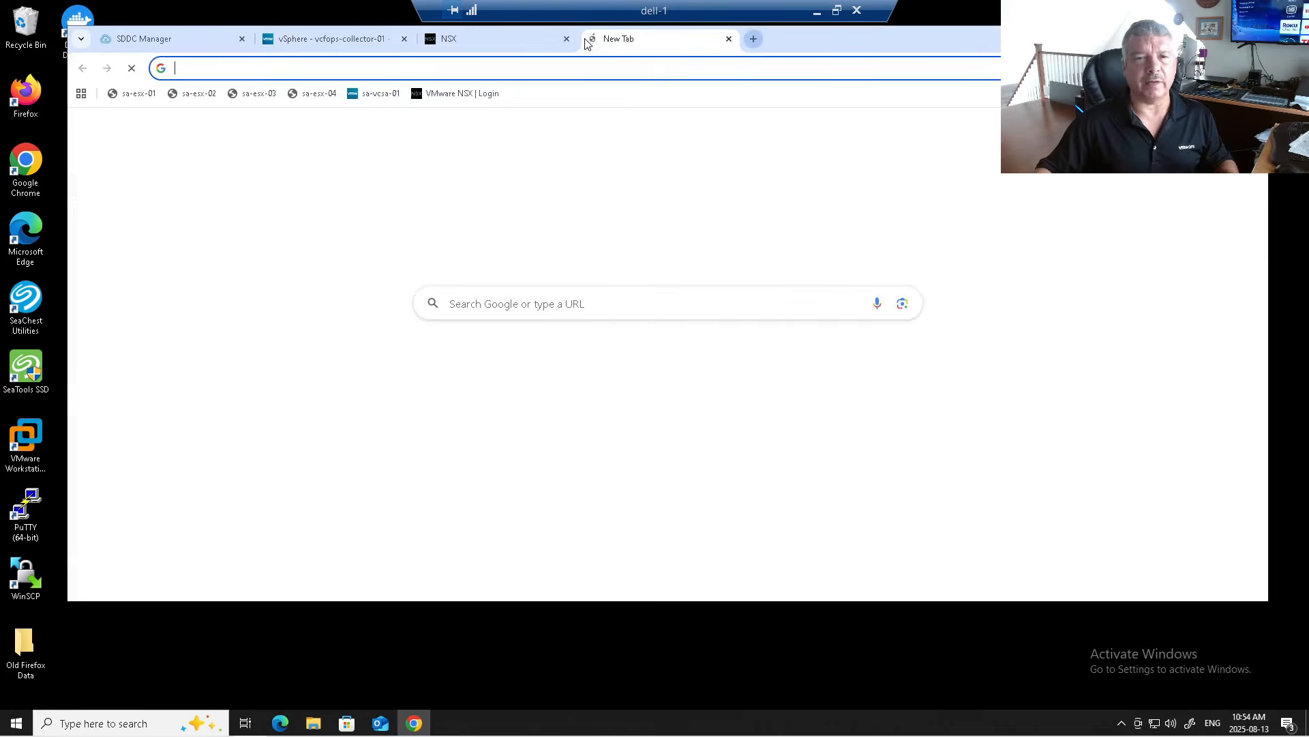
{"action": "left_click", "coordinate": [351, 66]}
{"action": "type", "text": "vcf"}
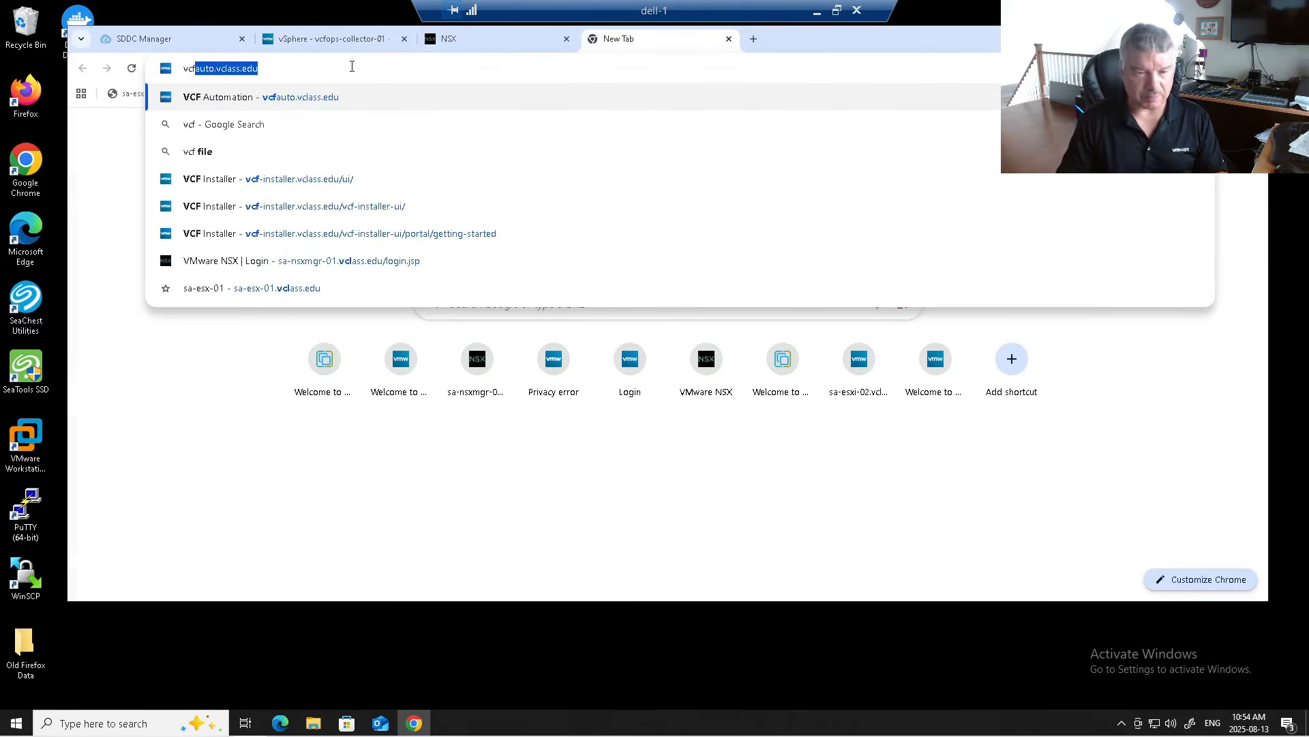
{"action": "type", "text": "ops.vclass."}
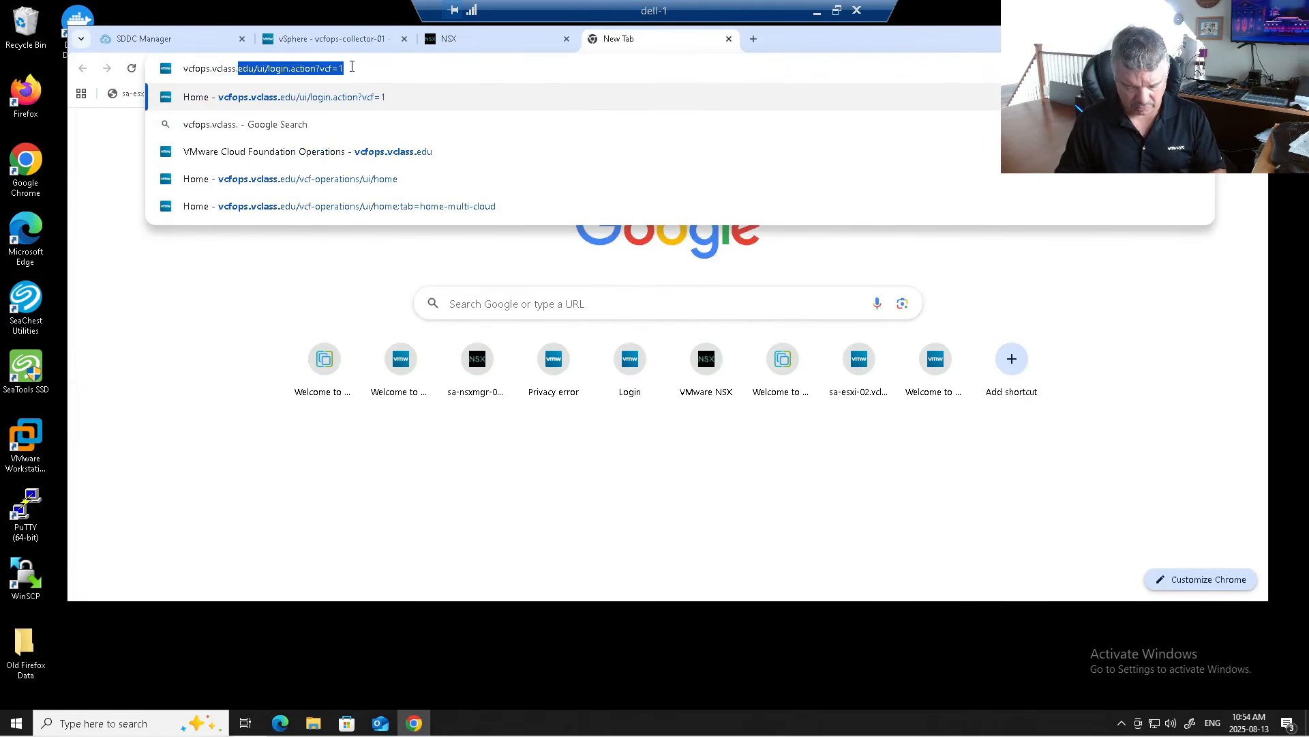
{"action": "type", "text": "edu"}
{"action": "key", "text": "Return"}
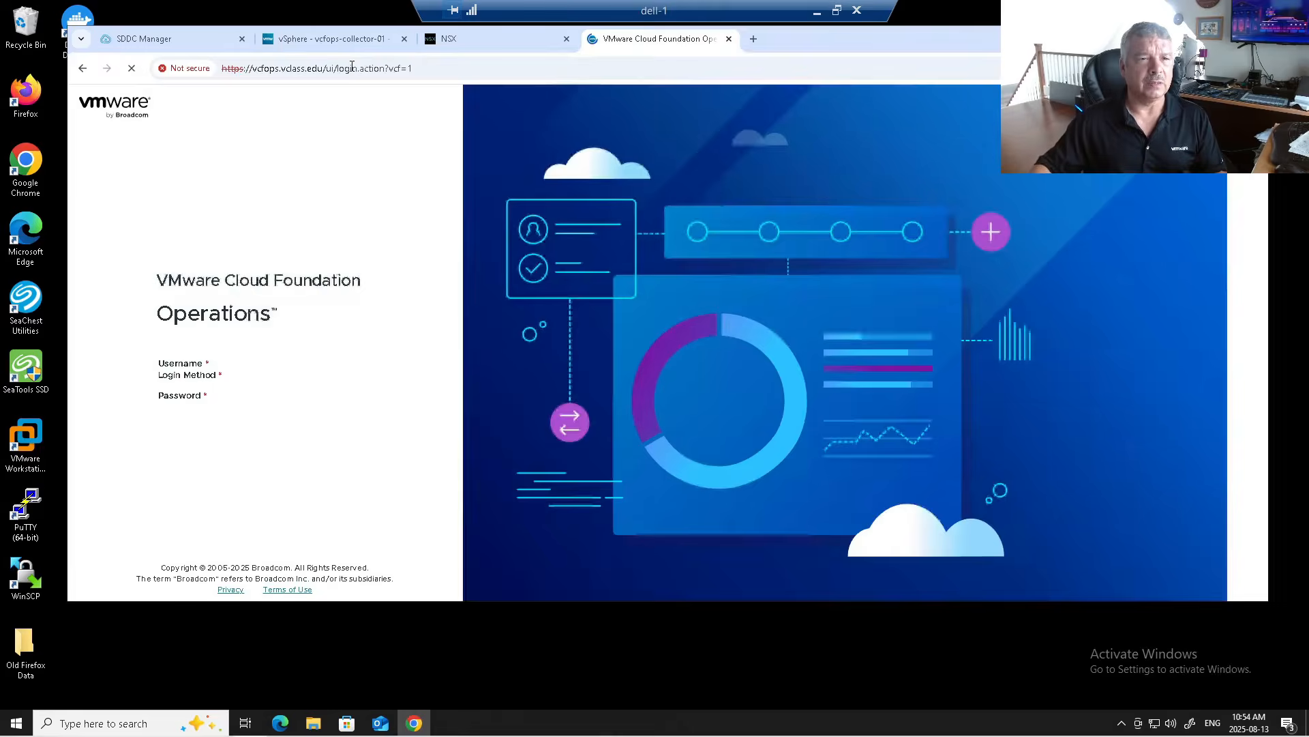
{"action": "type", "text": "admin"}
{"action": "key", "text": "Tab"}
{"action": "type", "text": "VM"}
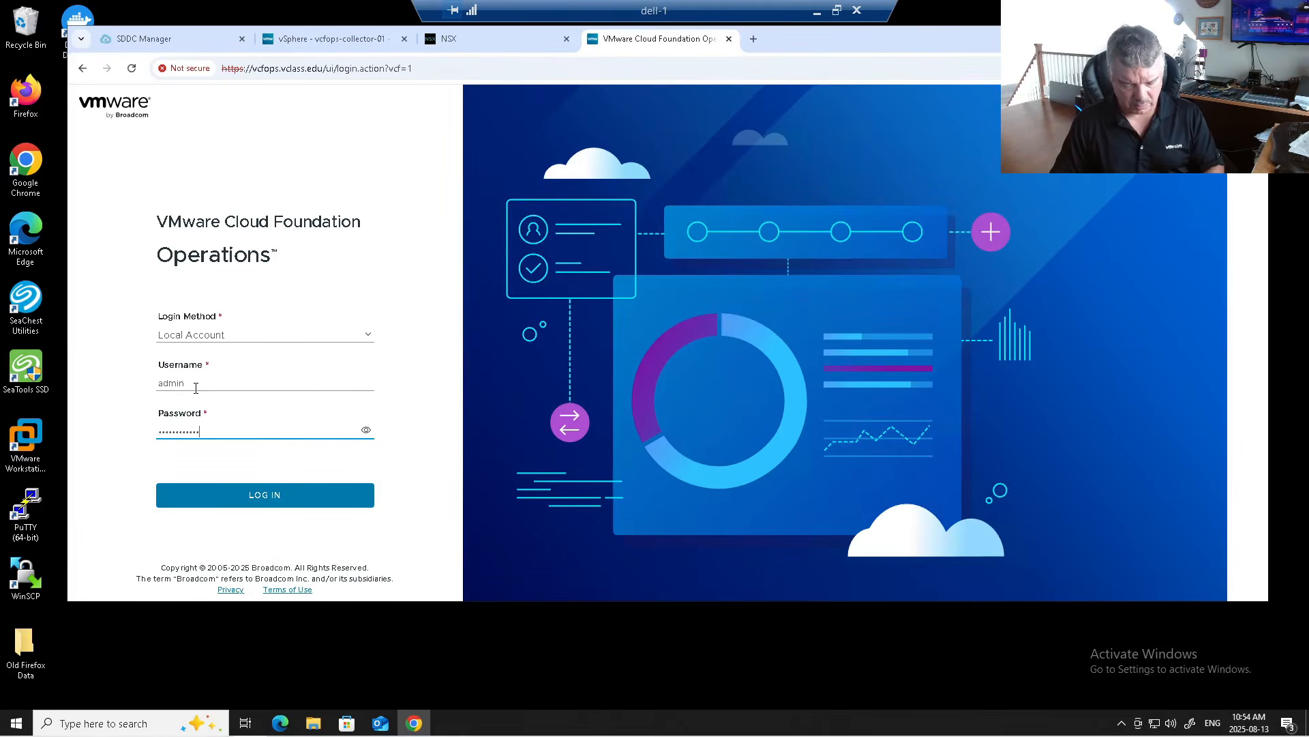
{"action": "type", "text": "!"}
{"action": "key", "text": "Return"}
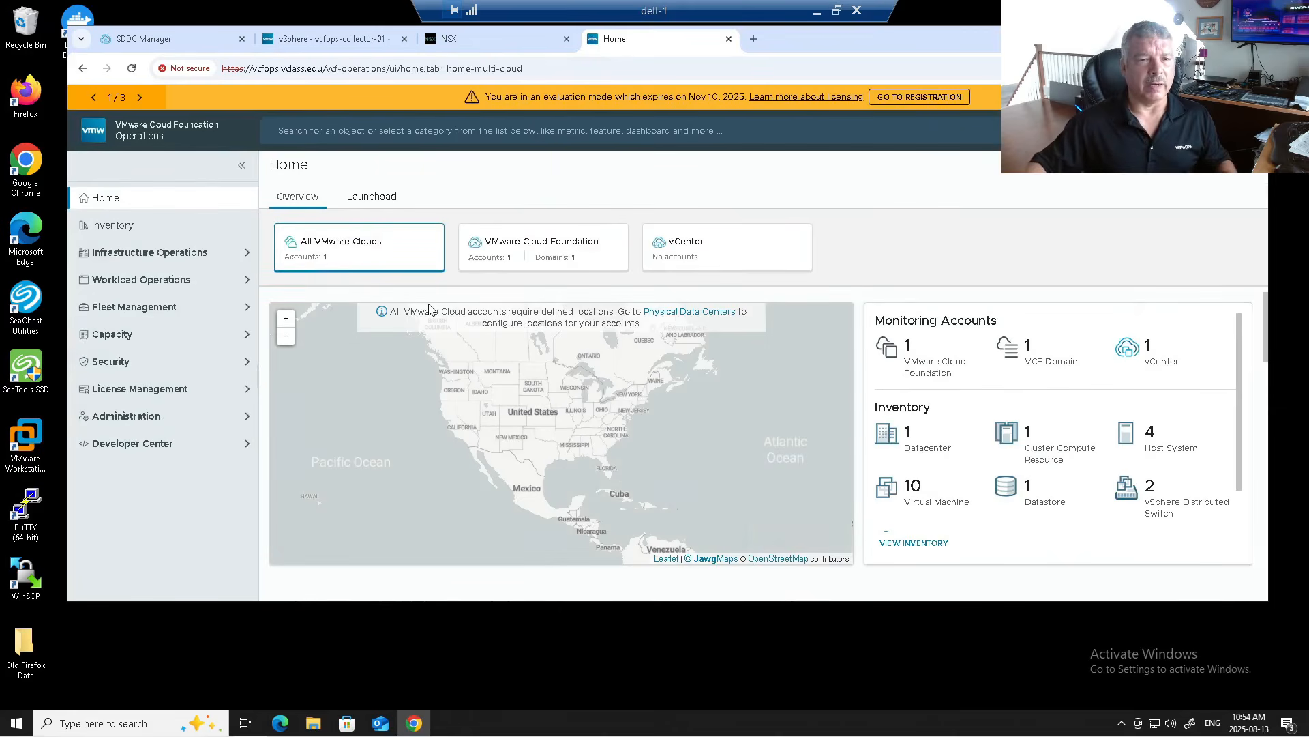
Step: Load vcfauto.vclass.edu in a new tab and choose the System organization
{"action": "left_click", "coordinate": [755, 40]}
{"action": "left_click", "coordinate": [462, 70]}
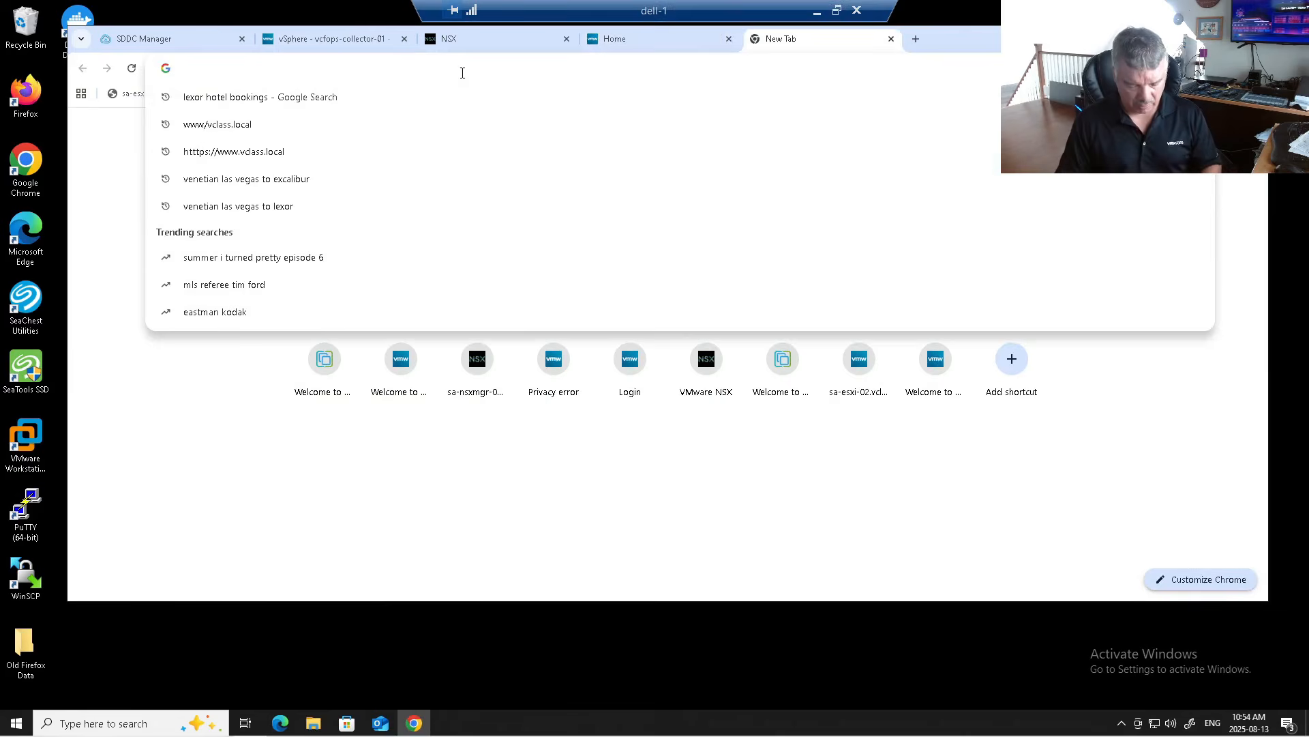
{"action": "type", "text": "vcf"}
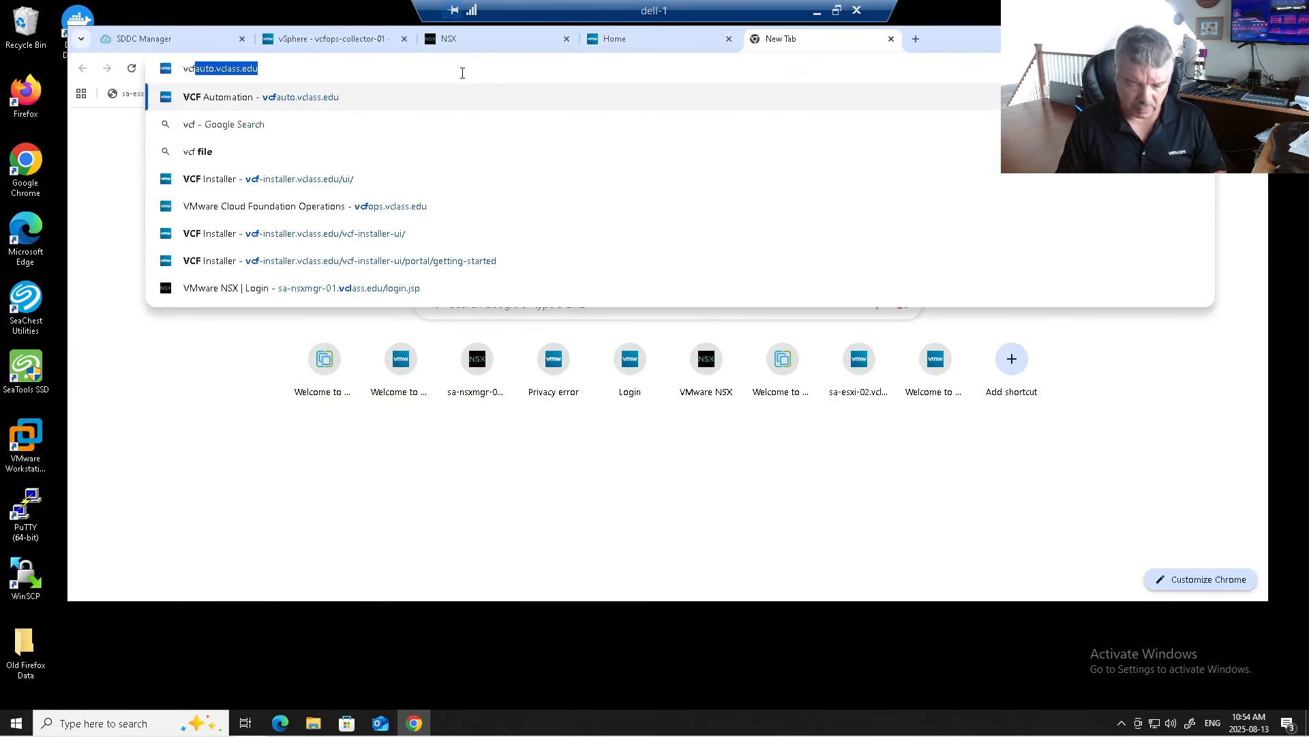
{"action": "type", "text": "auto.vcla"}
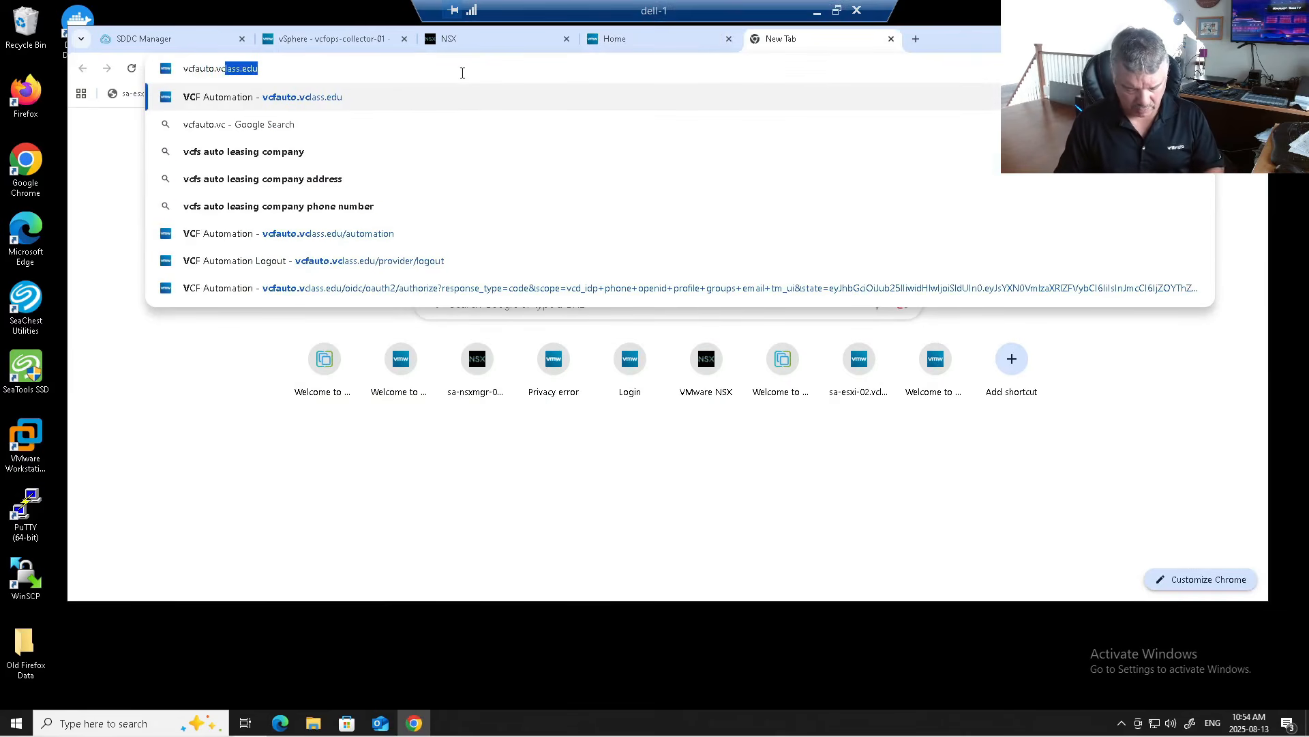
{"action": "type", "text": "ss.edu"}
{"action": "key", "text": "Return"}
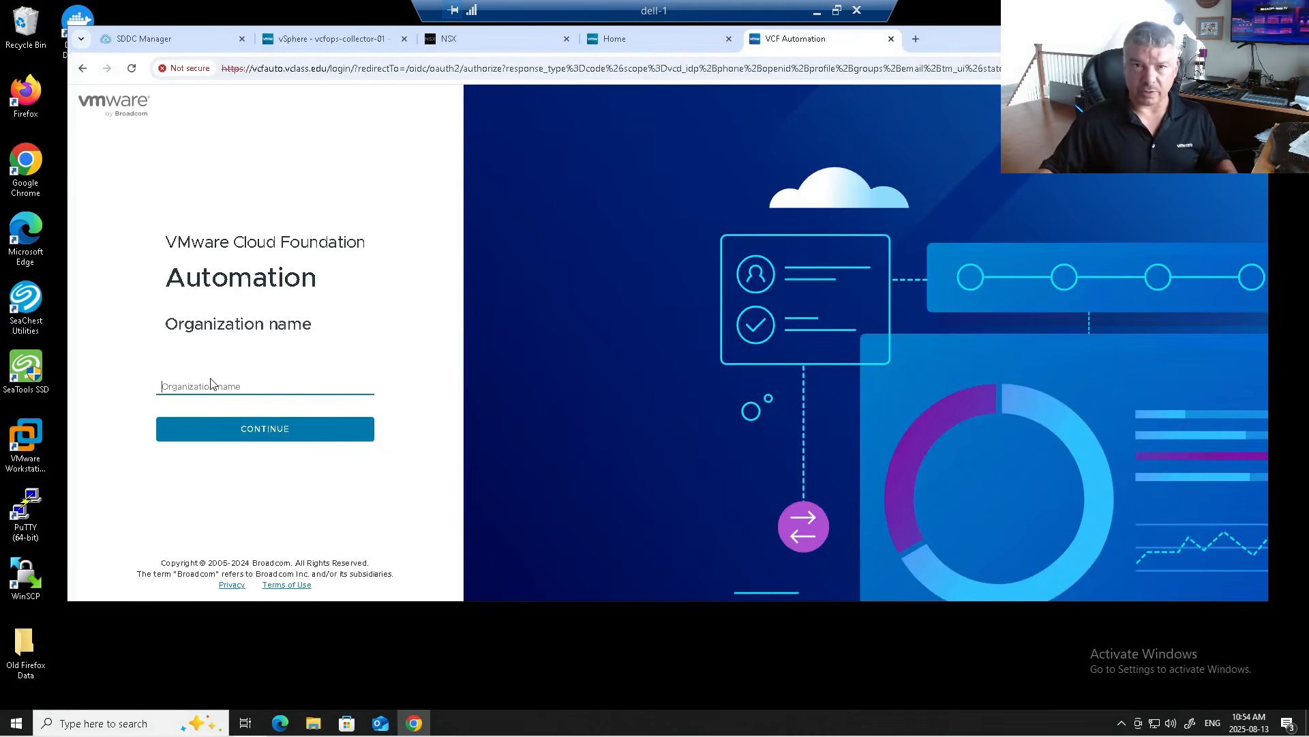
{"action": "type", "text": "s"}
{"action": "key", "text": "BackSpace"}
{"action": "type", "text": "system"}
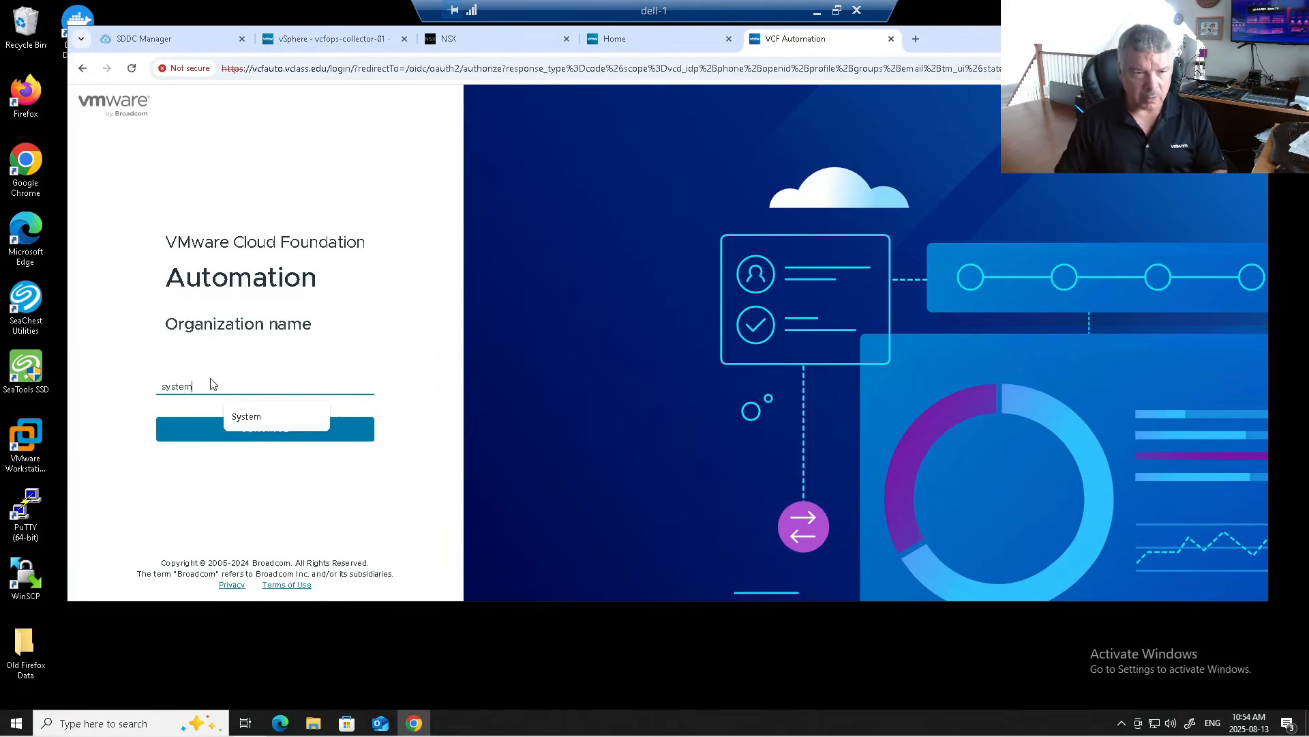
{"action": "left_click", "coordinate": [249, 442]}
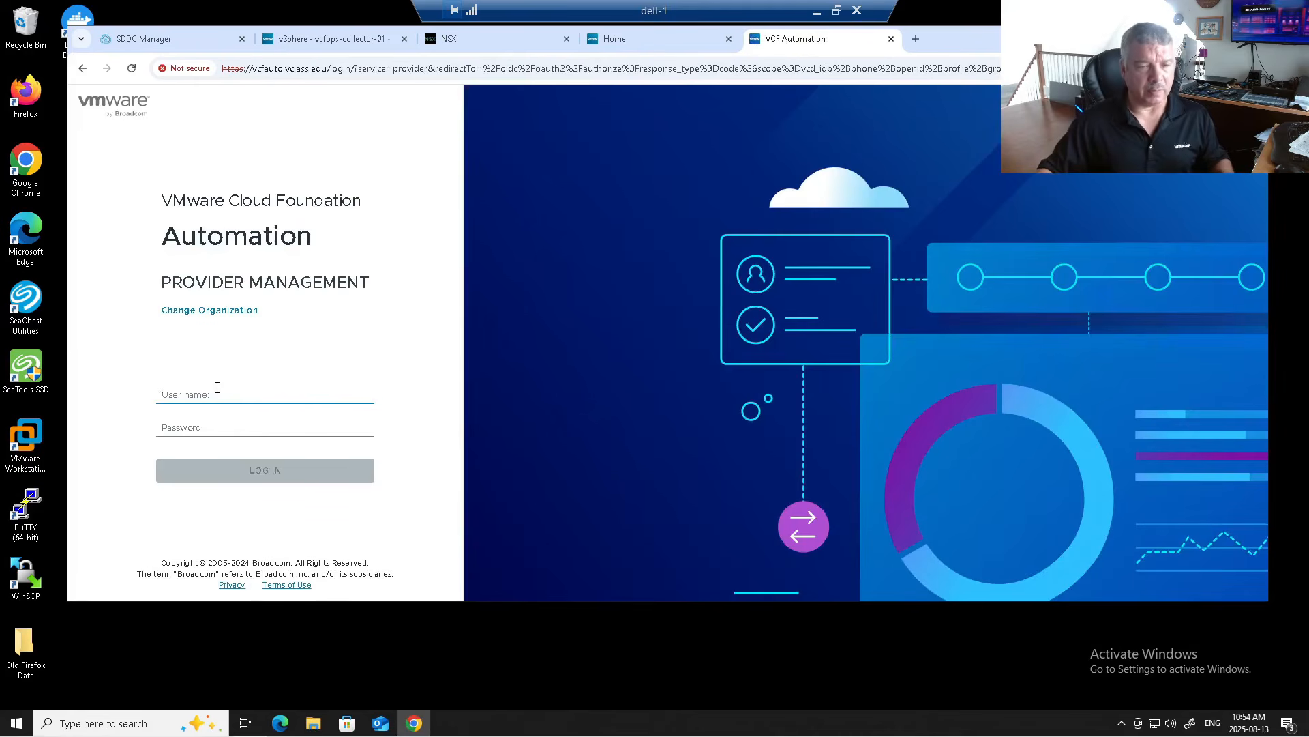
Step: Sign in to Provider Management as admin and scroll through the Welcome page
{"action": "type", "text": "admin"}
{"action": "key", "text": "Tab"}
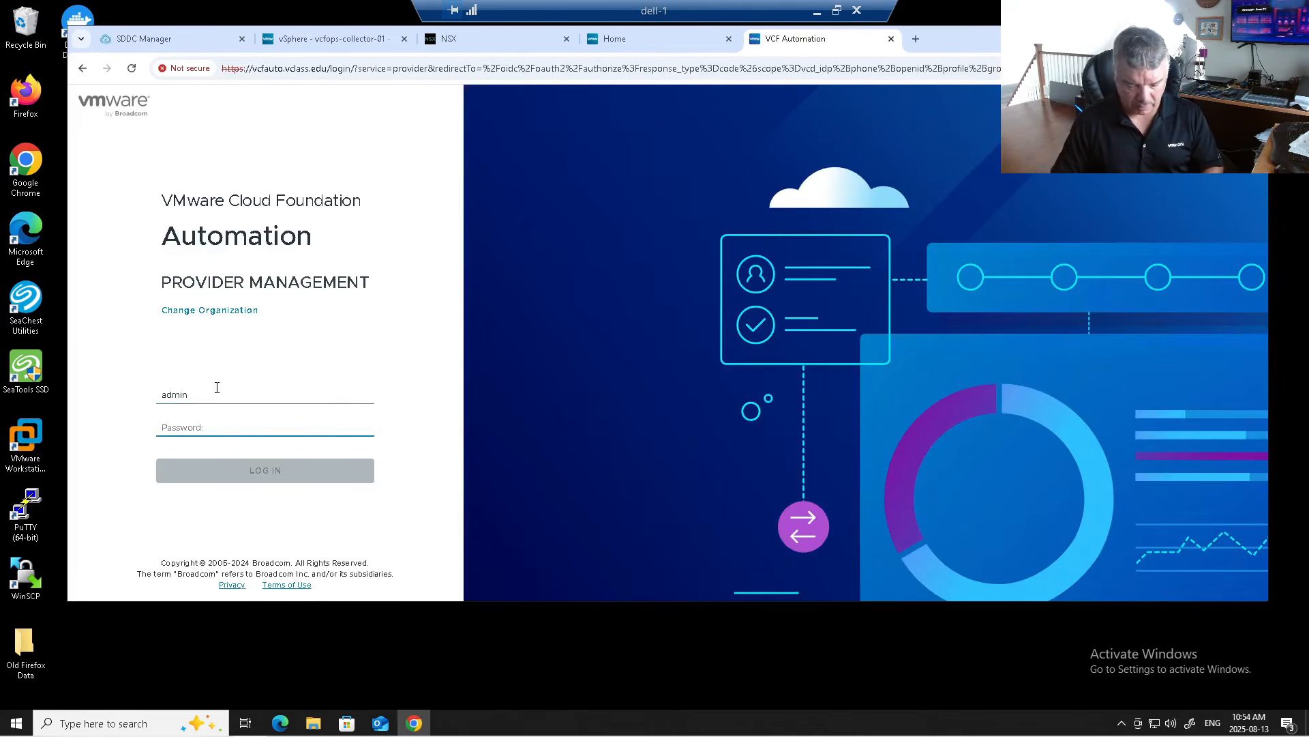
{"action": "type", "text": "VMw"}
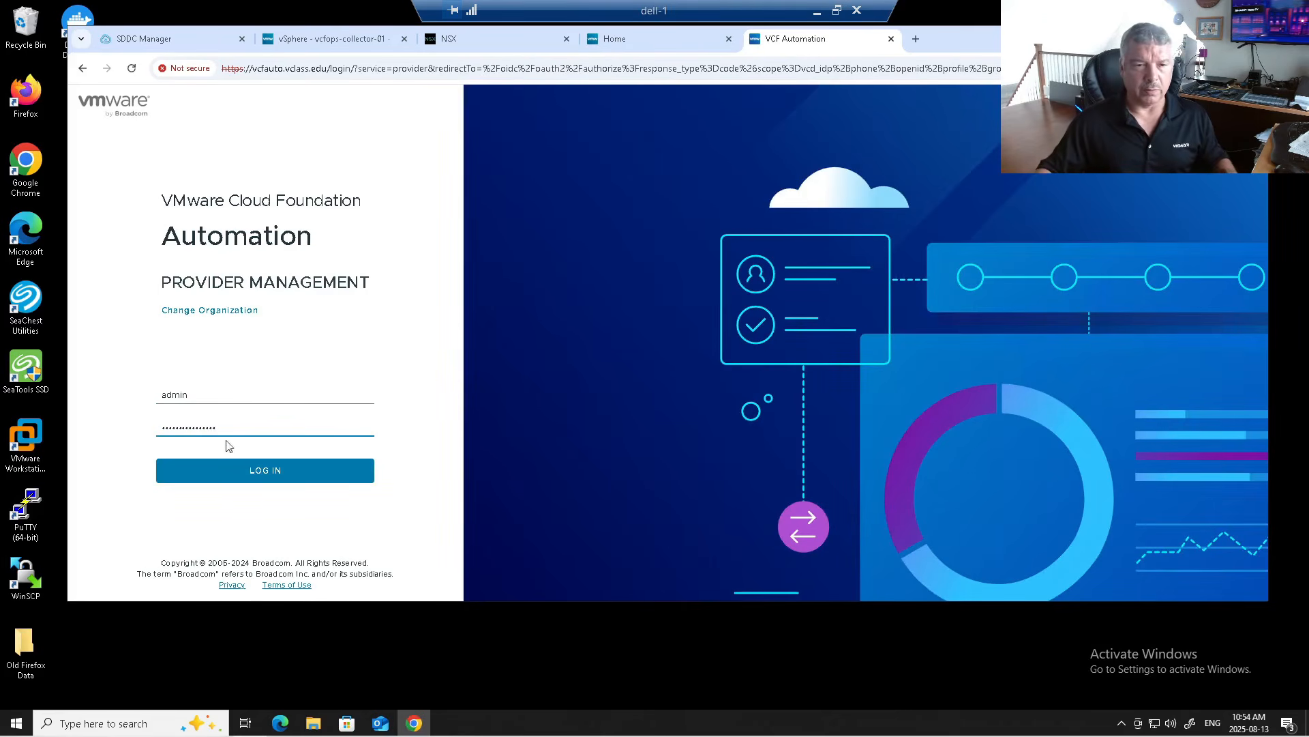
{"action": "left_click", "coordinate": [241, 472]}
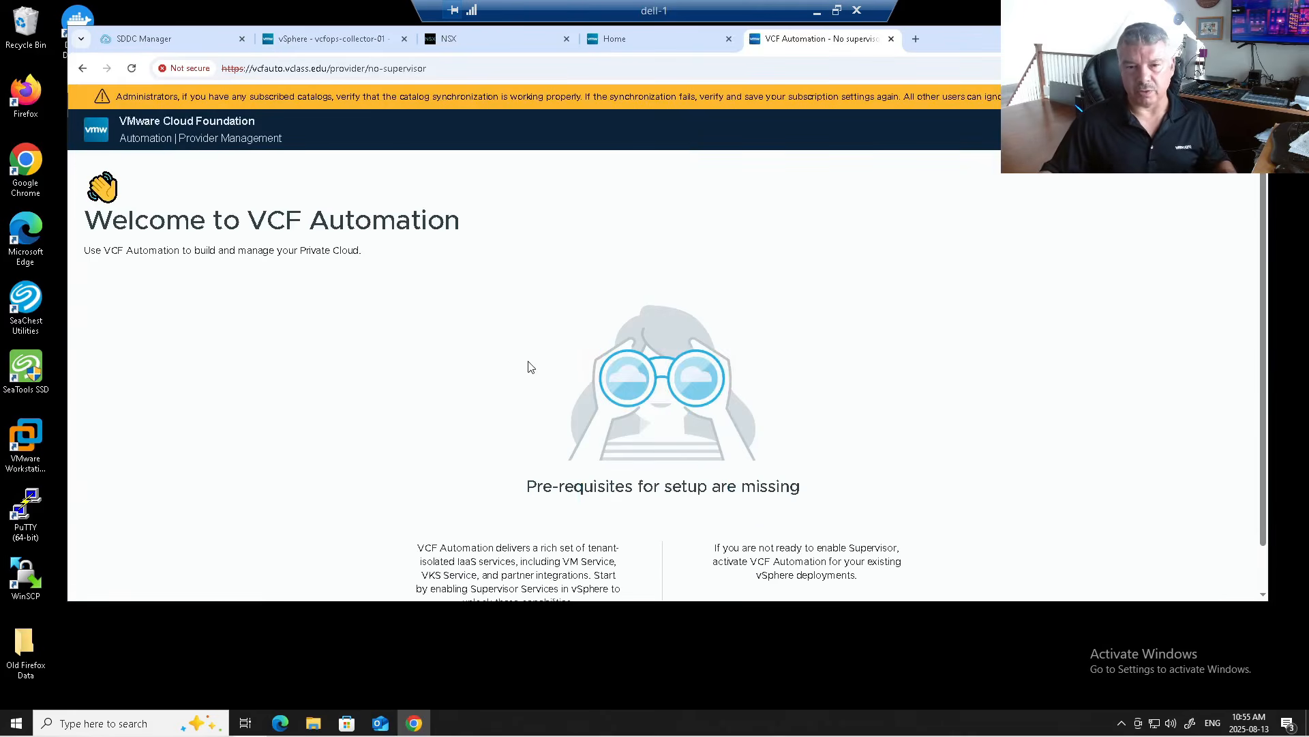
{"action": "scroll", "coordinate": [539, 368], "scroll_direction": "down", "scroll_amount": 1}
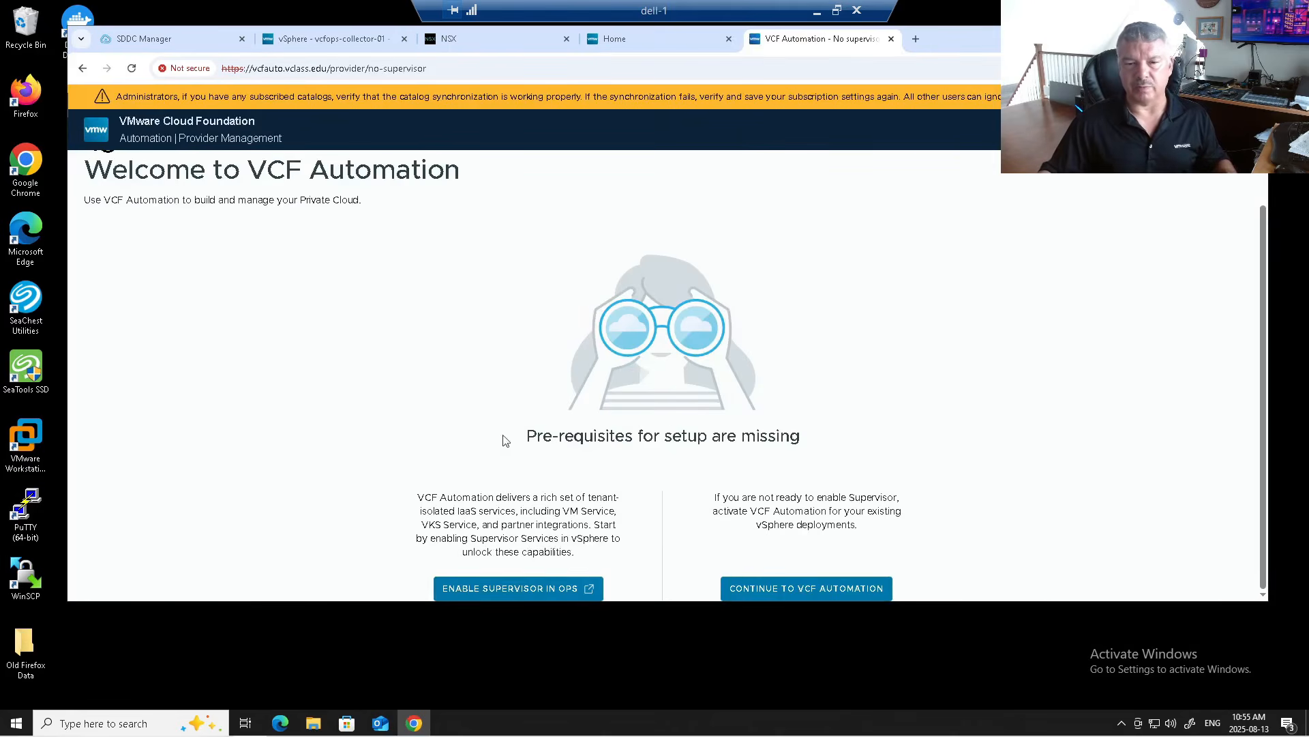
{"action": "scroll", "coordinate": [440, 368], "scroll_direction": "up", "scroll_amount": 1}
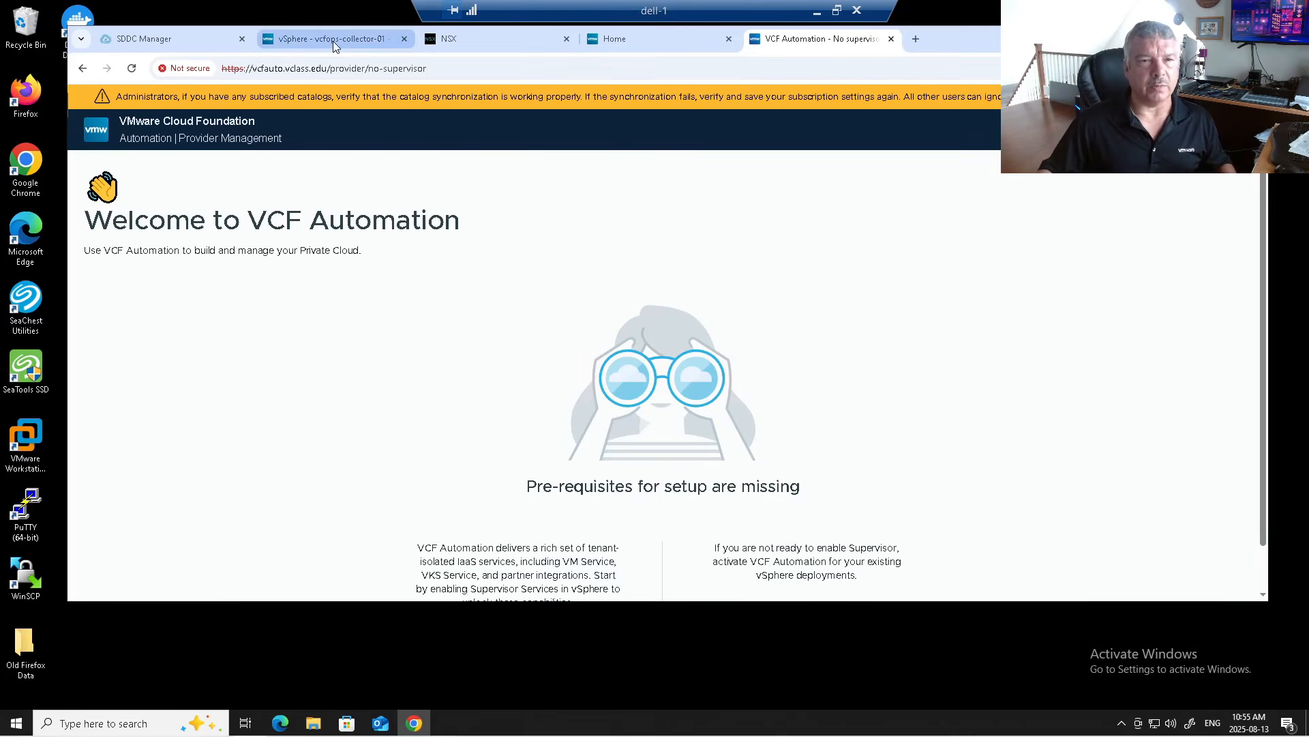
Step: Open the VCF Installer at vcf-installer.vclass.edu in a new tab and log in
{"action": "left_click", "coordinate": [915, 39]}
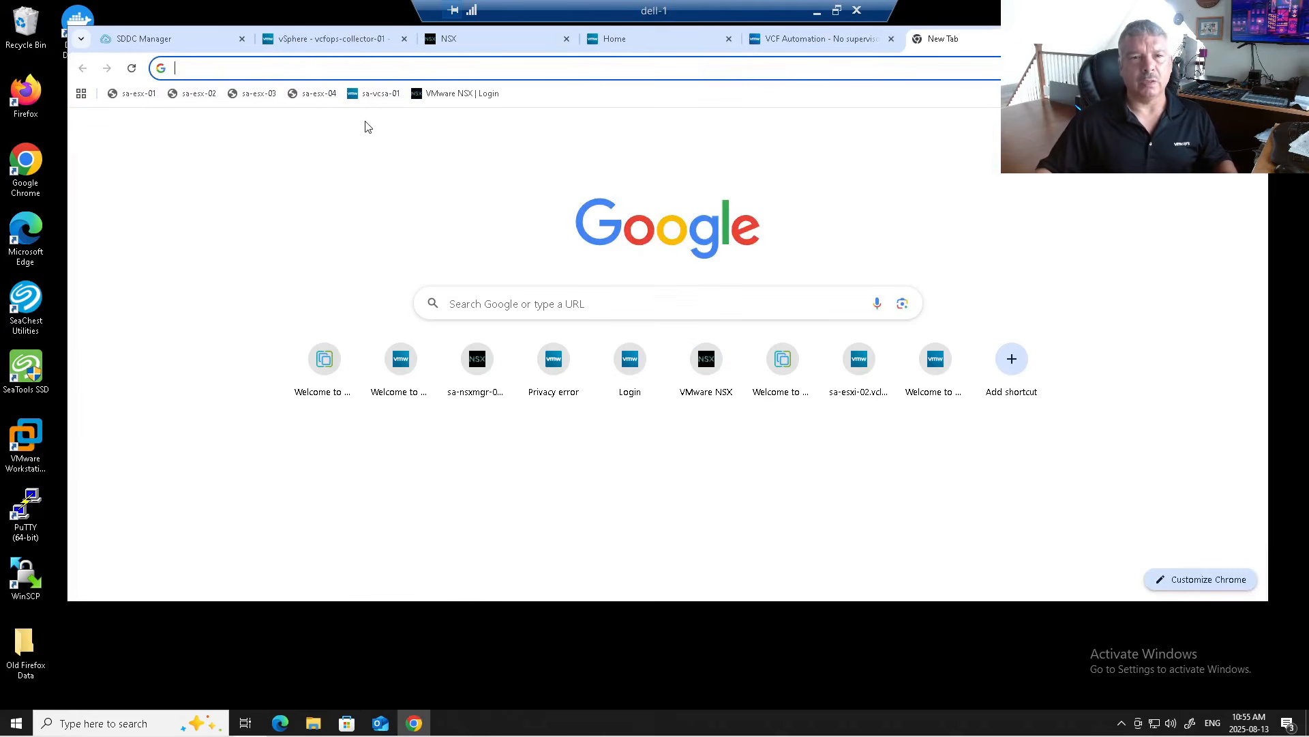
{"action": "left_click", "coordinate": [326, 68]}
{"action": "type", "text": "vcf-i"}
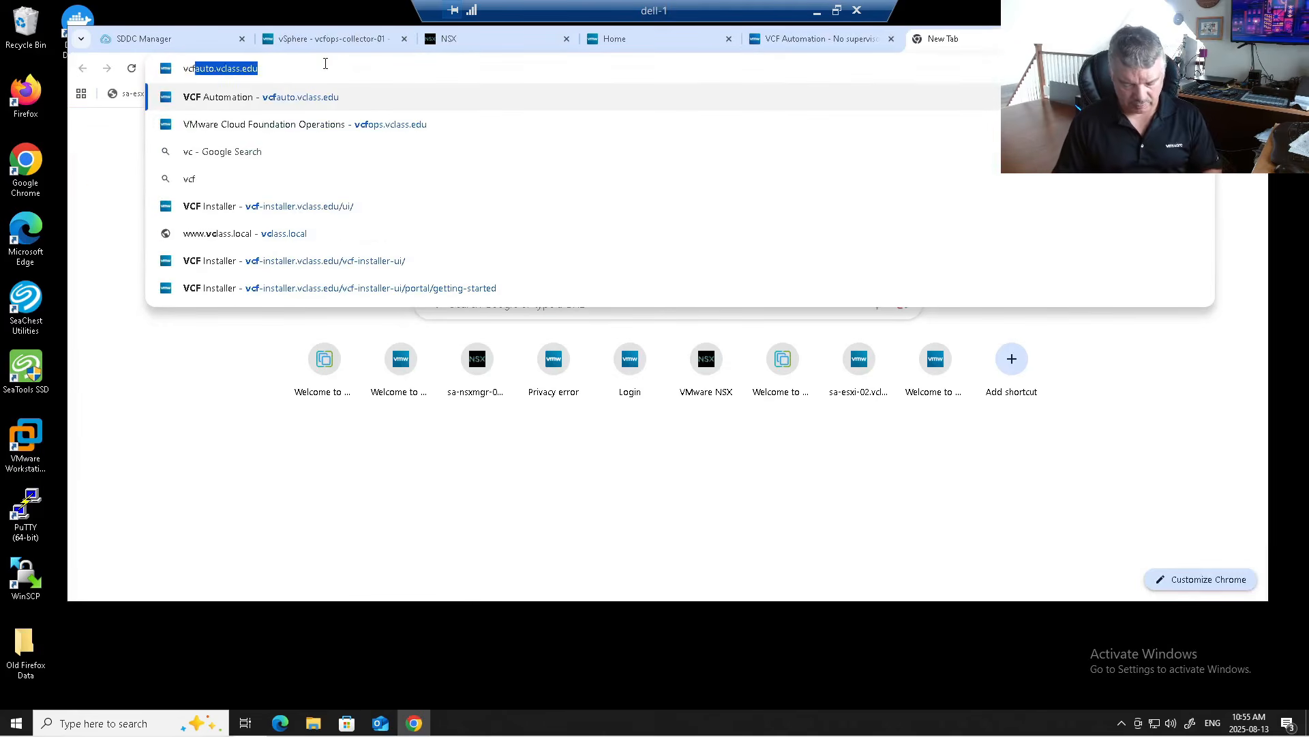
{"action": "type", "text": "n"}
{"action": "key", "text": "Tab"}
{"action": "key", "text": "Return"}
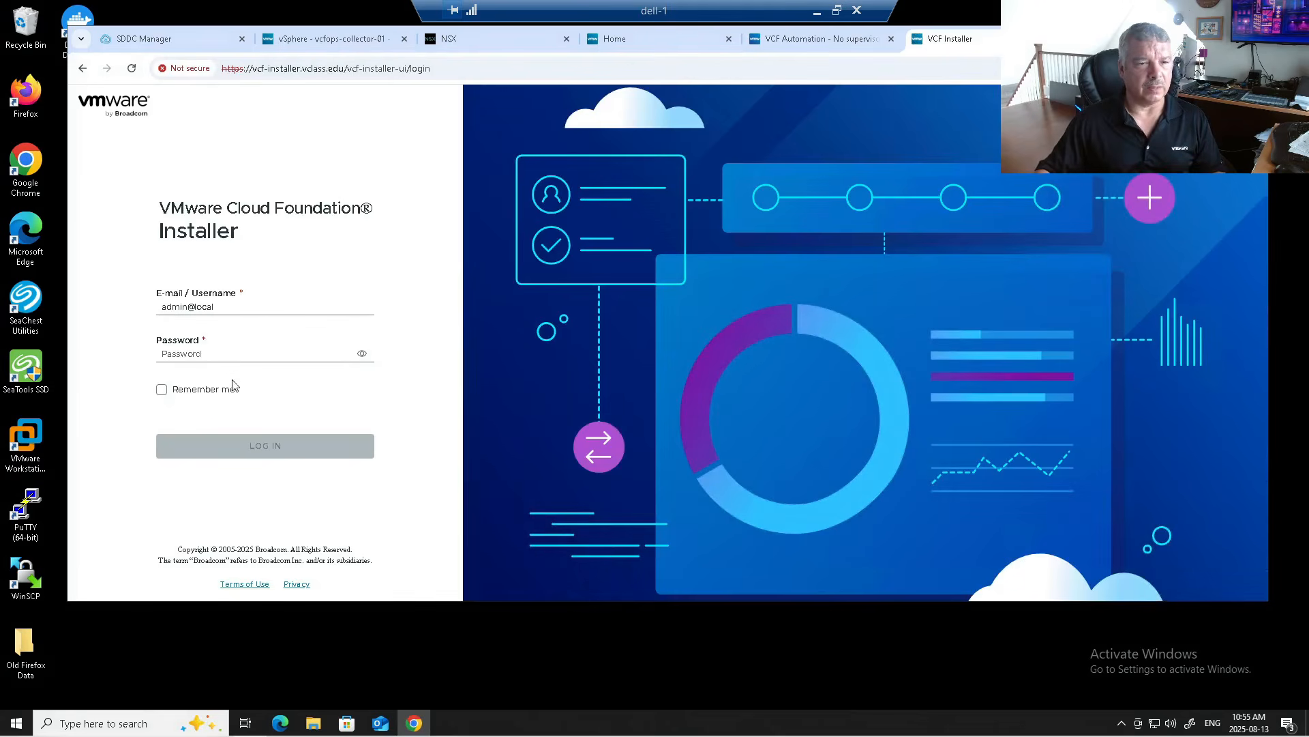
{"action": "left_click", "coordinate": [215, 353]}
{"action": "type", "text": "****"}
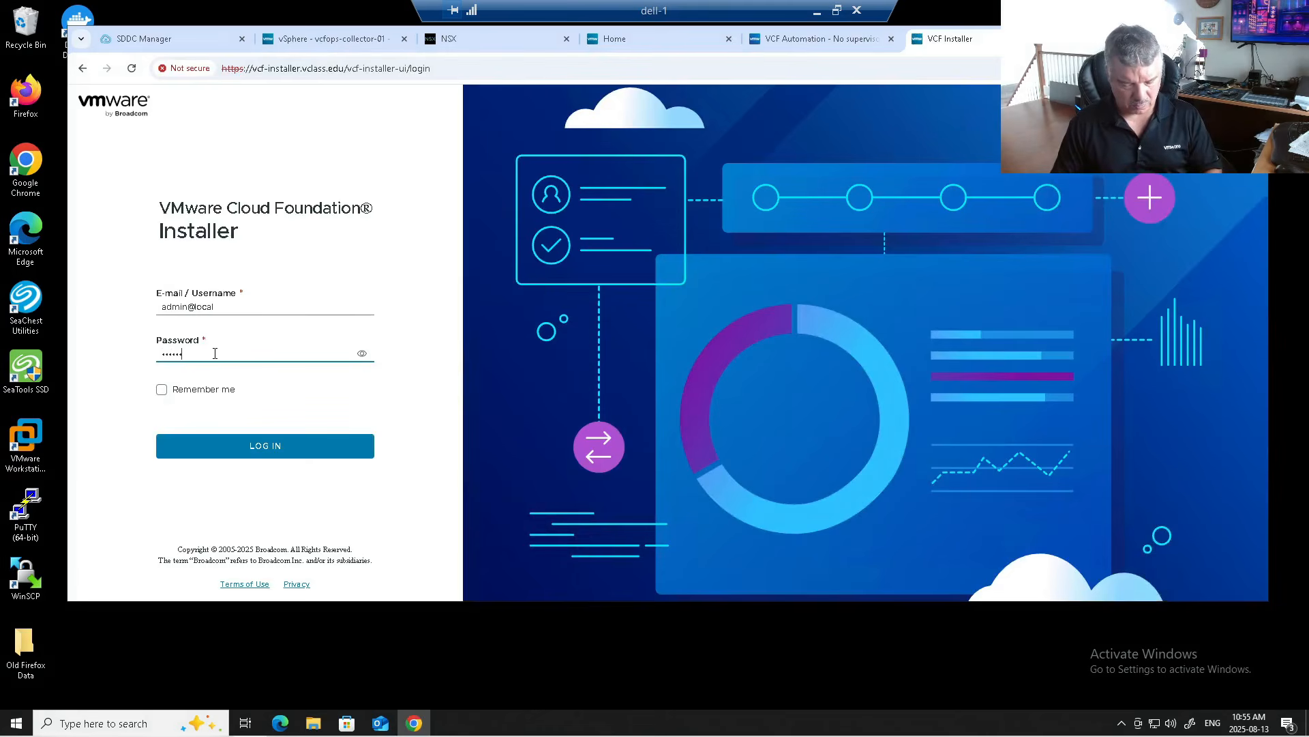
{"action": "key", "text": "Return"}
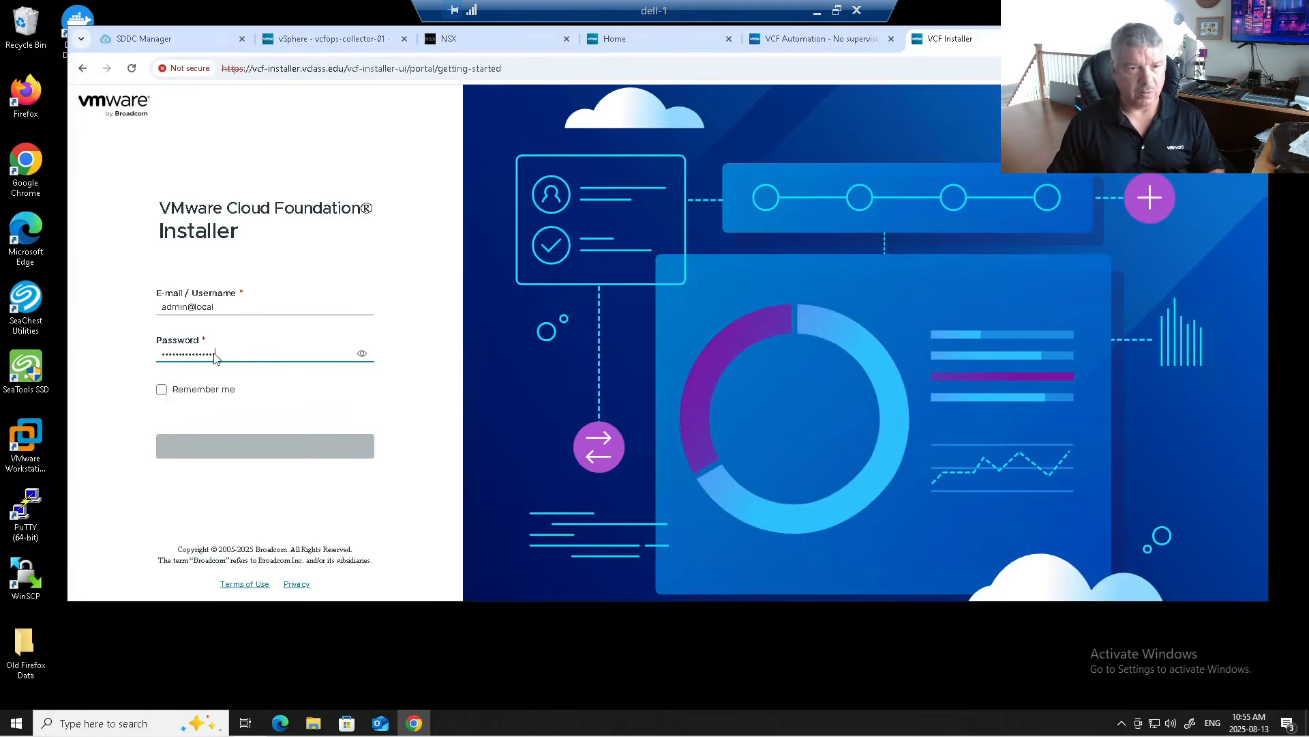
Step: Open the completed deployment's details, collapse the tasks, and highlight the Operations login and license Next Steps
{"action": "scroll", "coordinate": [485, 311], "scroll_direction": "down", "scroll_amount": 1}
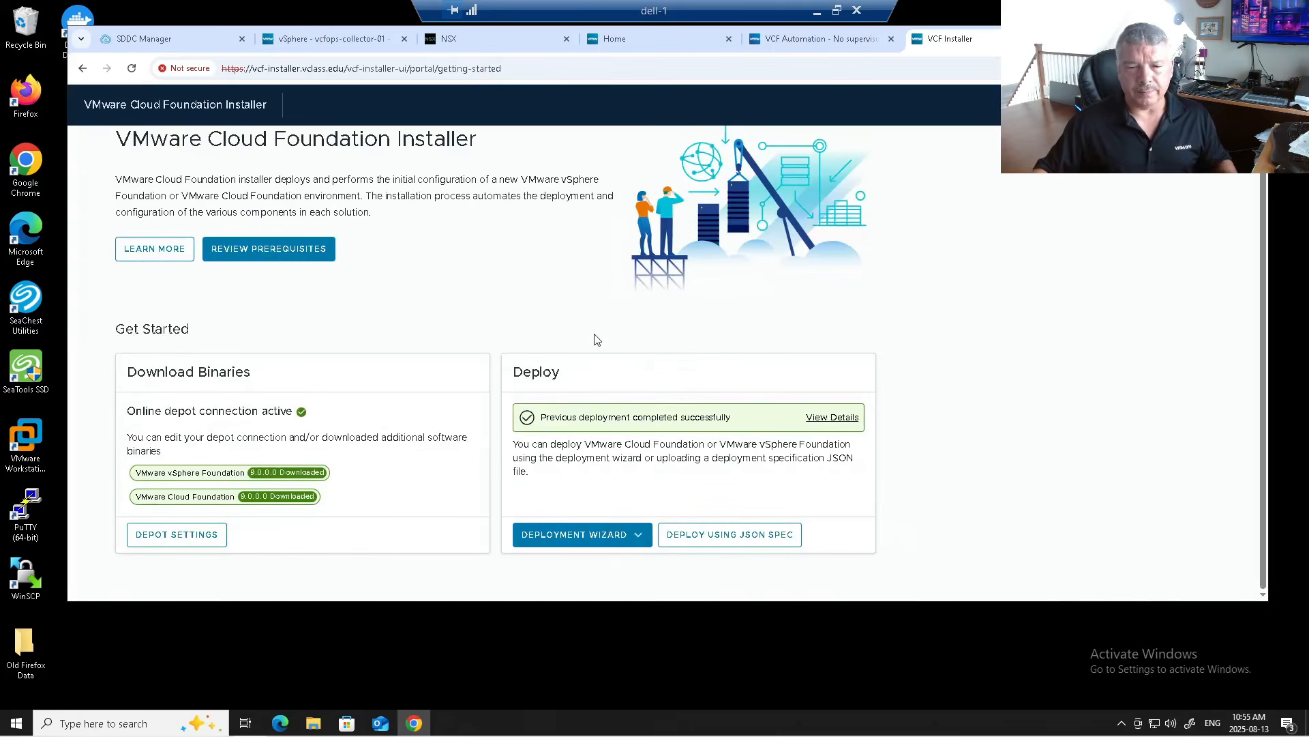
{"action": "left_click", "coordinate": [832, 417]}
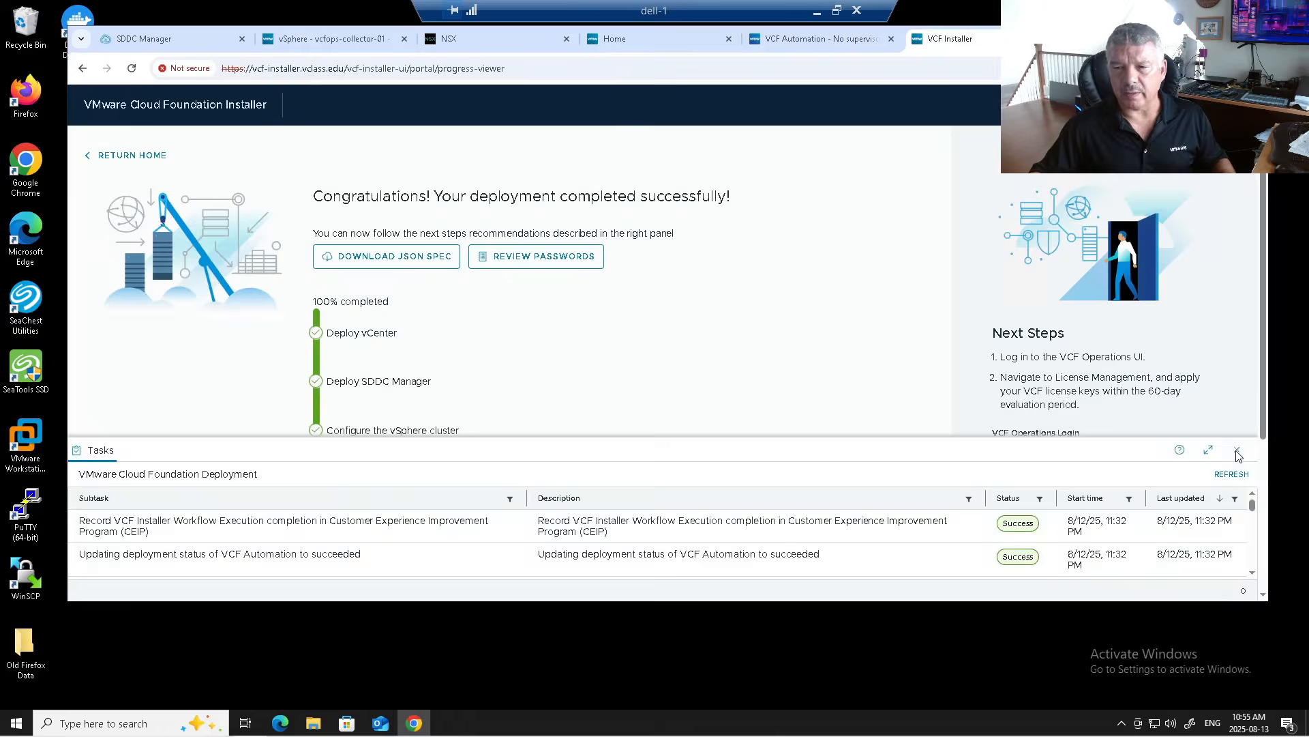
{"action": "left_click", "coordinate": [1237, 450]}
{"action": "scroll", "coordinate": [450, 409], "scroll_direction": "down", "scroll_amount": 2}
{"action": "scroll", "coordinate": [445, 483], "scroll_direction": "up", "scroll_amount": 2}
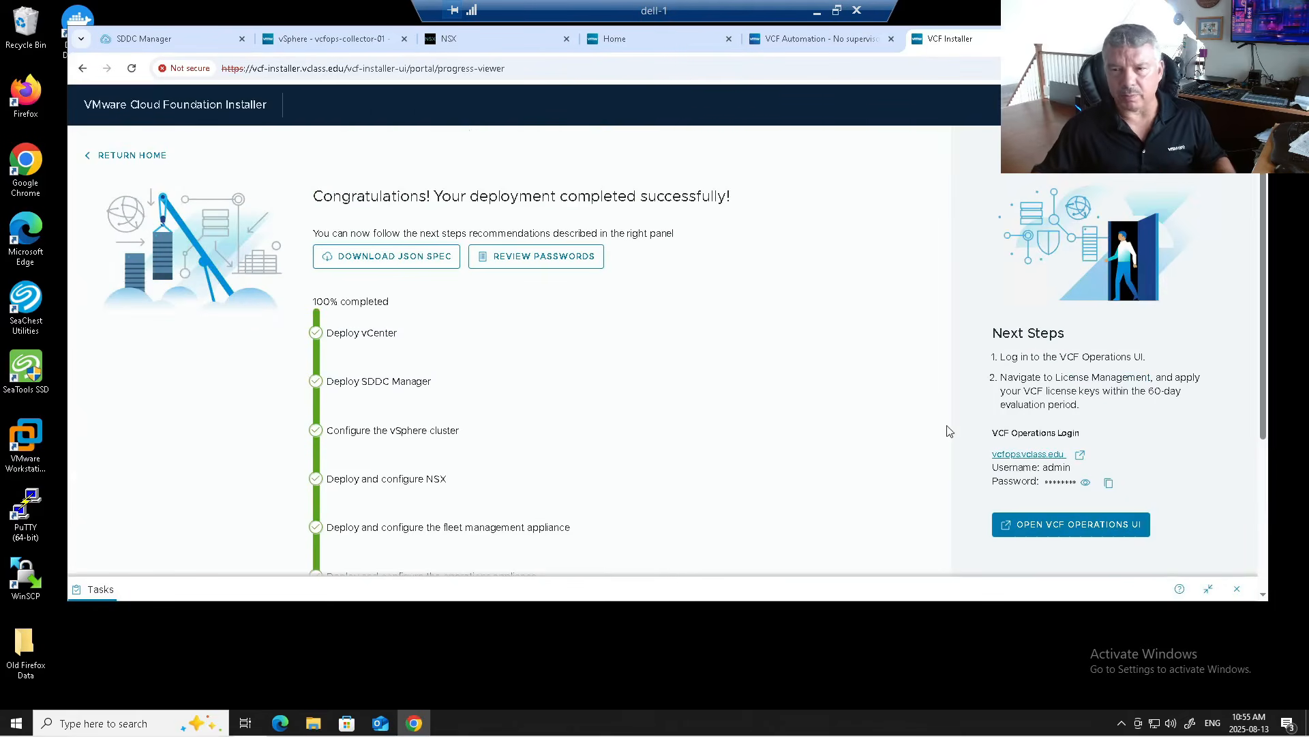
{"action": "left_click_drag", "start_coordinate": [1033, 356], "coordinate": [1149, 368]}
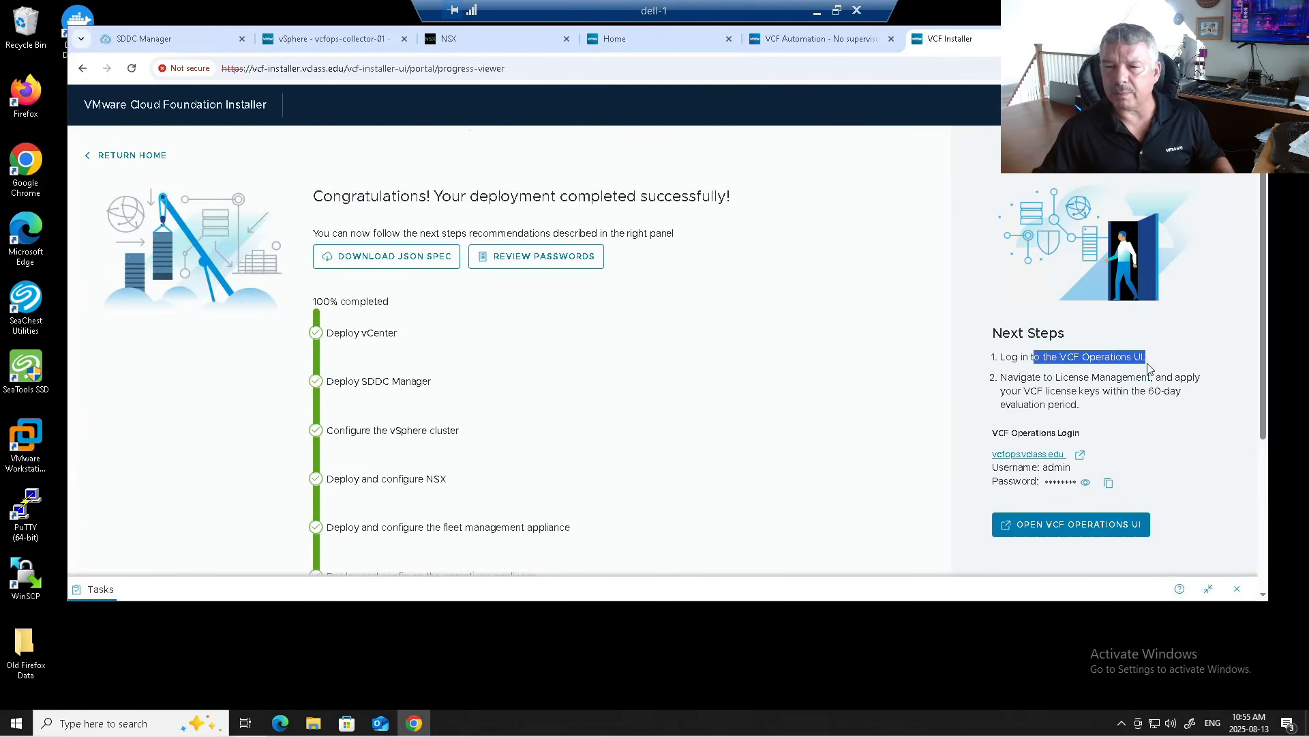
{"action": "left_click_drag", "start_coordinate": [1056, 378], "coordinate": [1142, 391]}
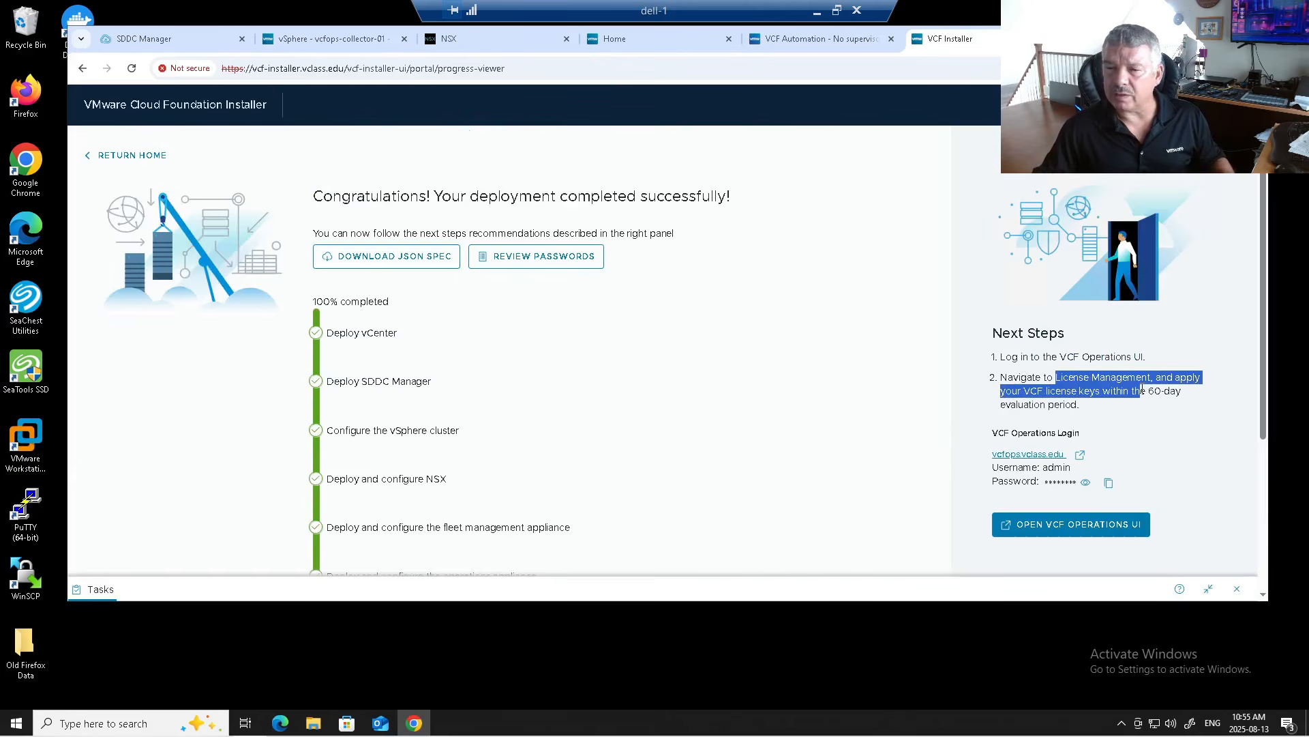
{"action": "left_click", "coordinate": [1132, 400]}
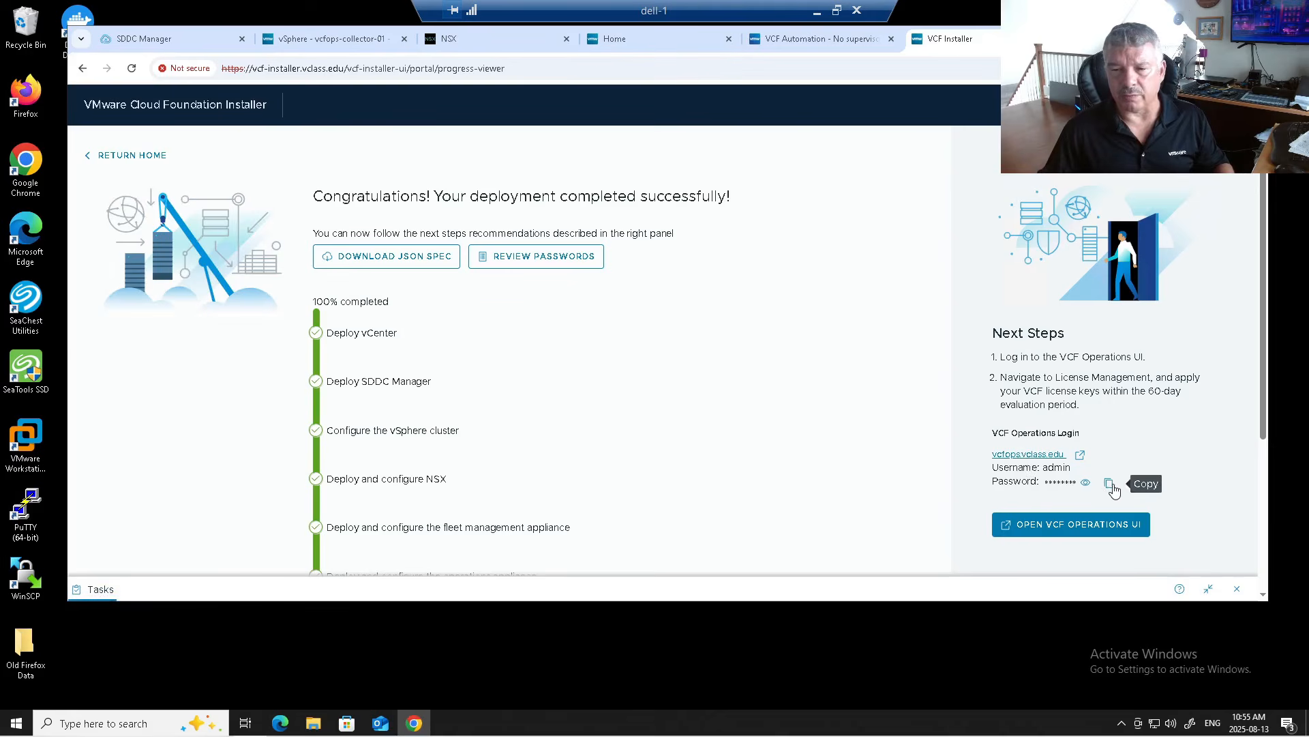
Step: Open VCF Operations at vcfops.vclass.edu and expand License Management in the navigation
{"action": "left_click", "coordinate": [1043, 458]}
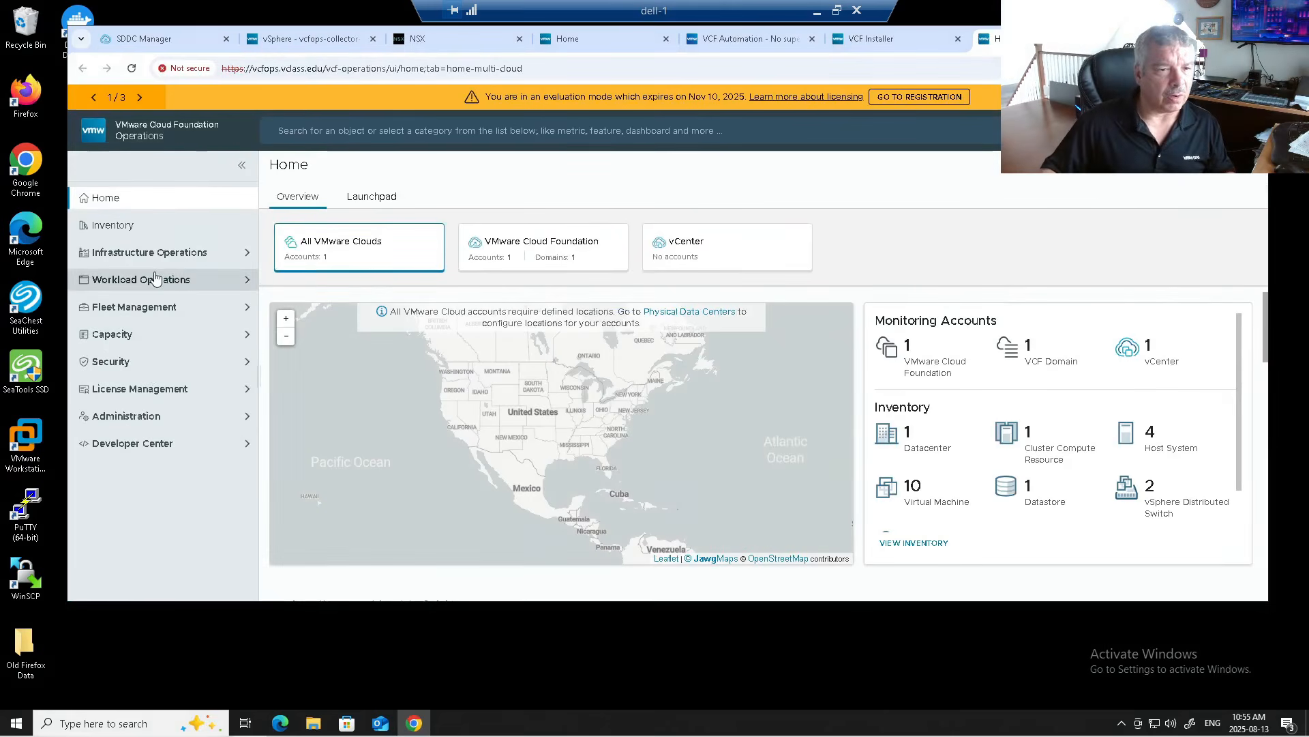
{"action": "left_click", "coordinate": [152, 397]}
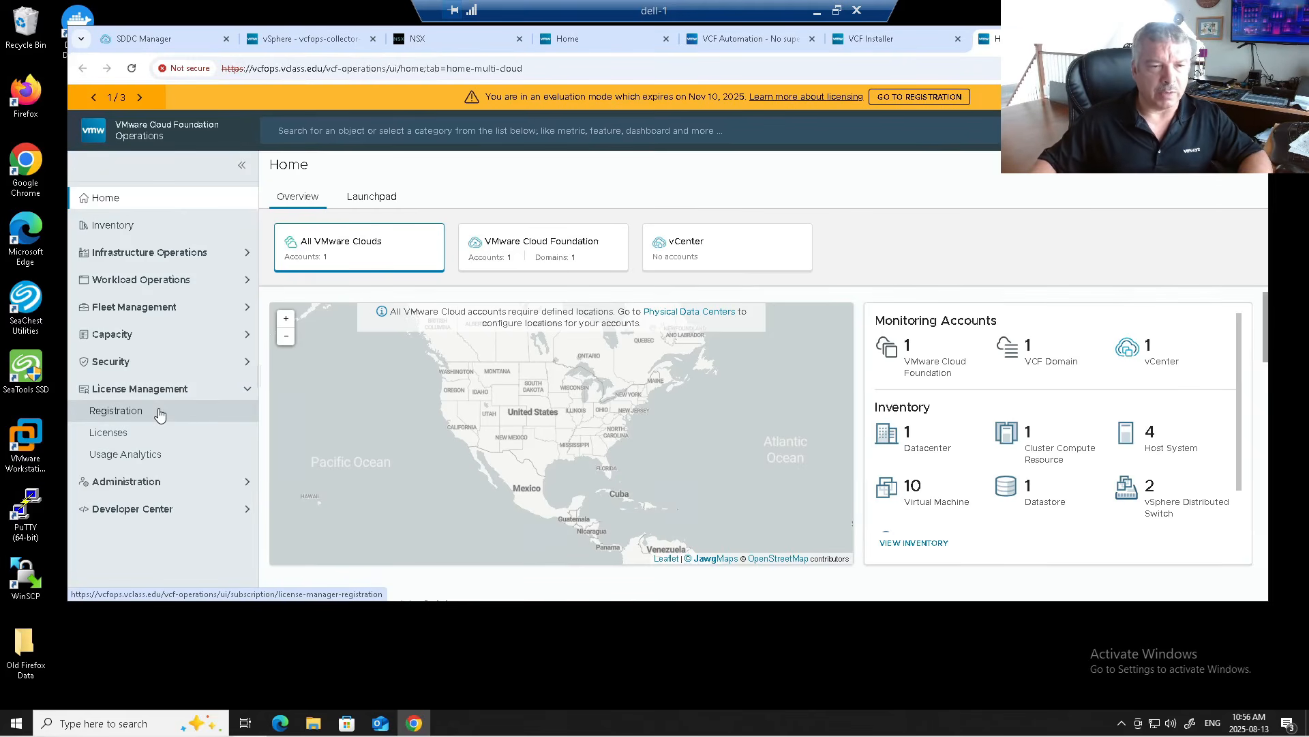
Step: Review the Registration page's Step 1 instructions, check Licenses, then return to Registration
{"action": "left_click", "coordinate": [159, 415]}
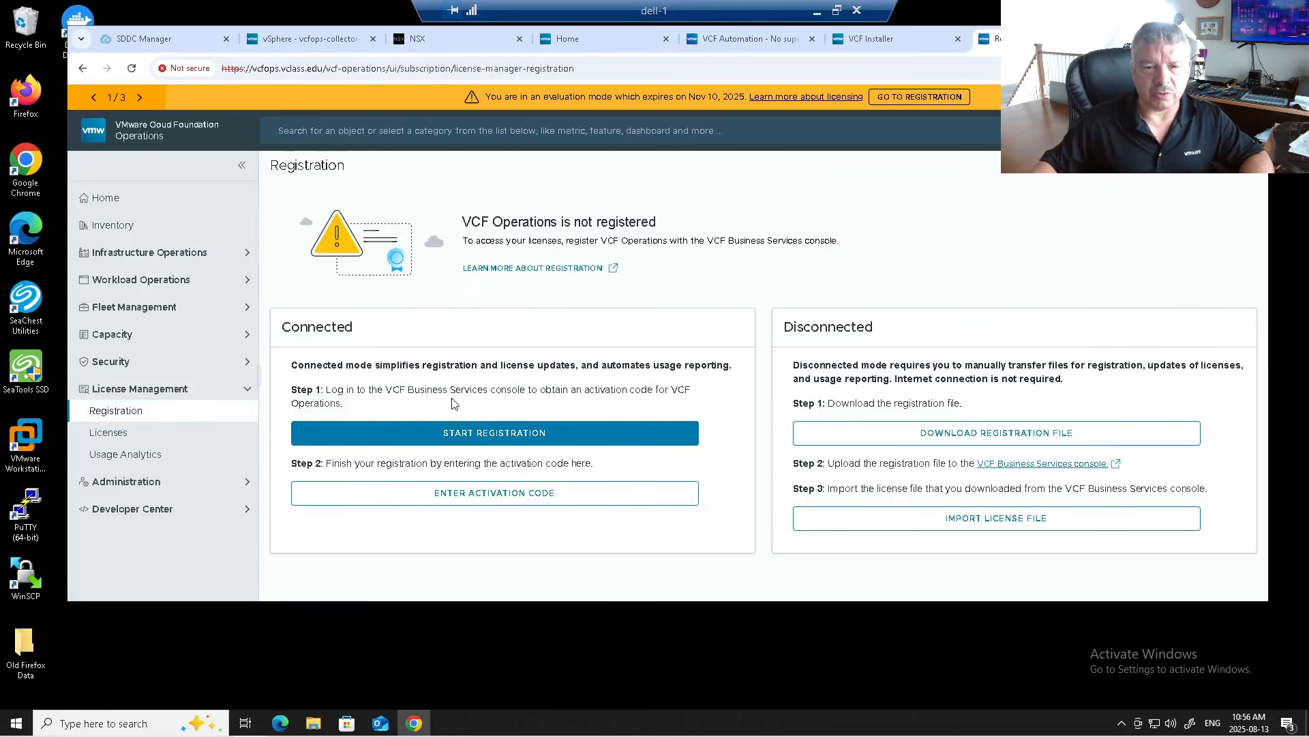
{"action": "left_click_drag", "start_coordinate": [338, 390], "coordinate": [638, 393]}
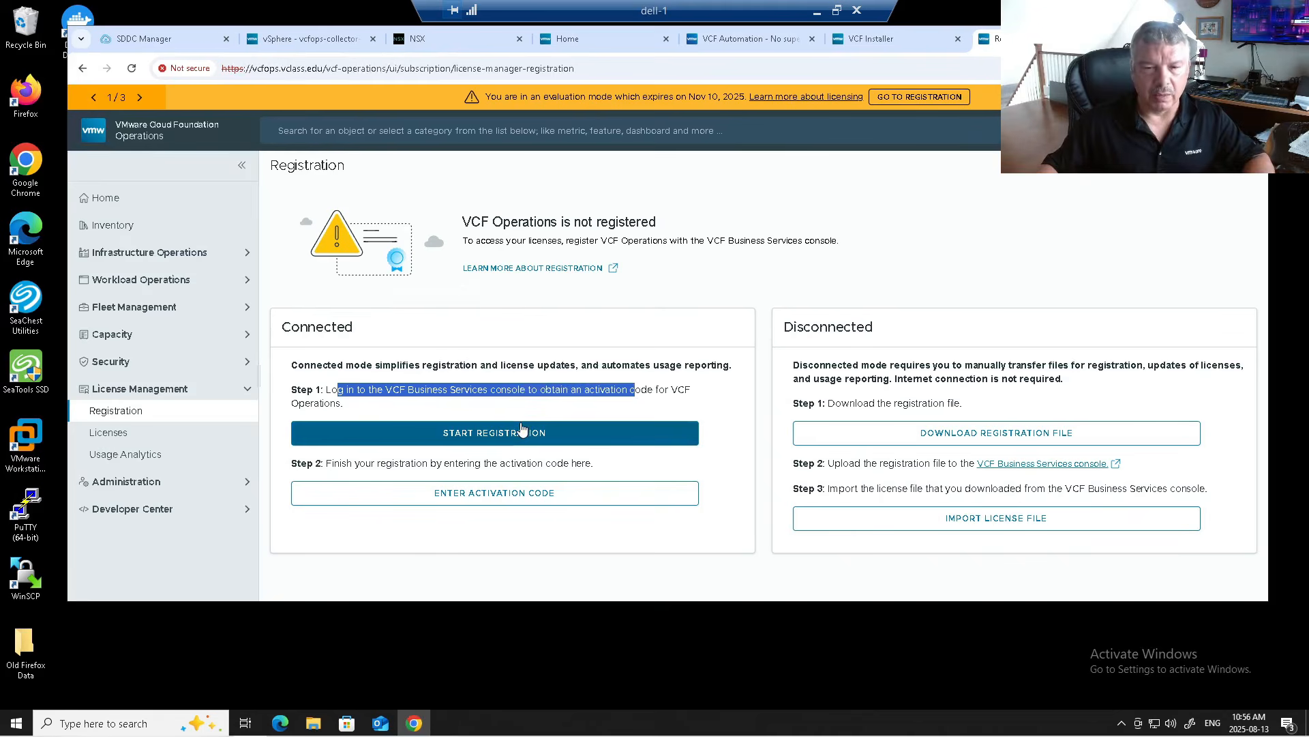
{"action": "left_click", "coordinate": [620, 403]}
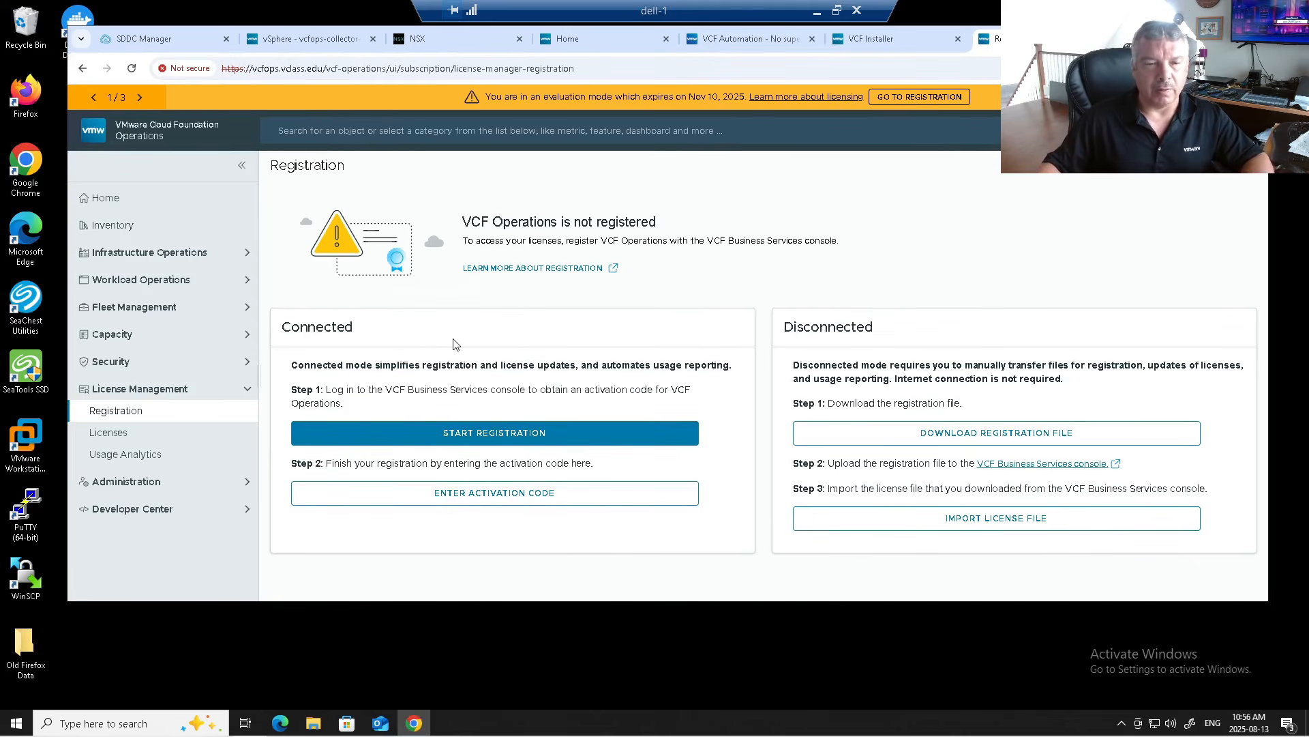
{"action": "left_click", "coordinate": [109, 433]}
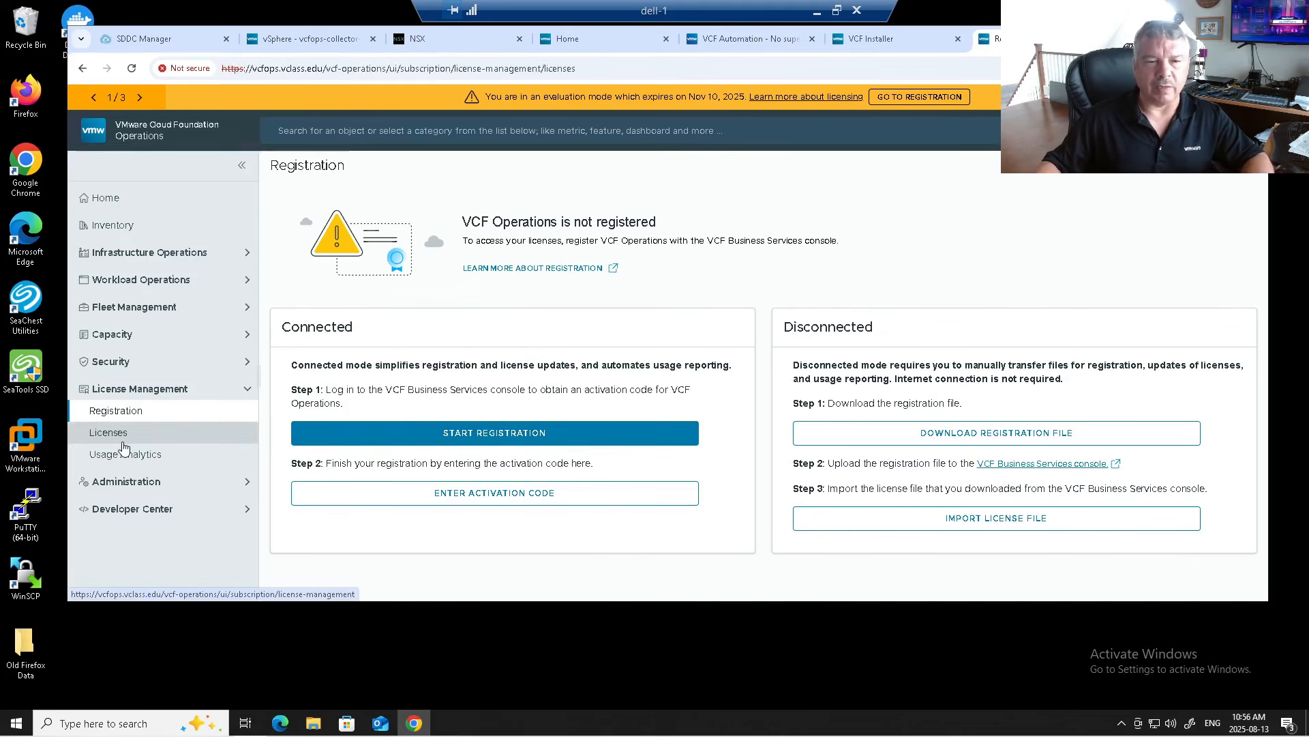
{"action": "left_click", "coordinate": [128, 416]}
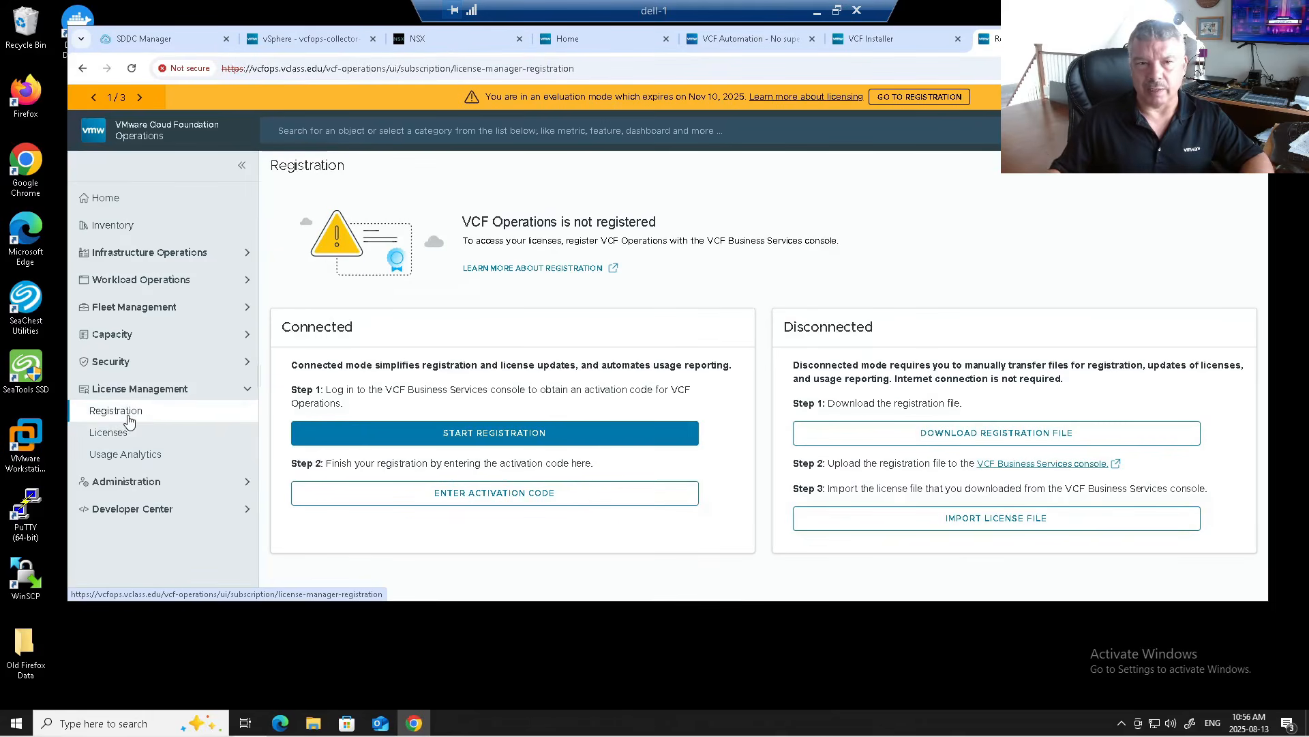